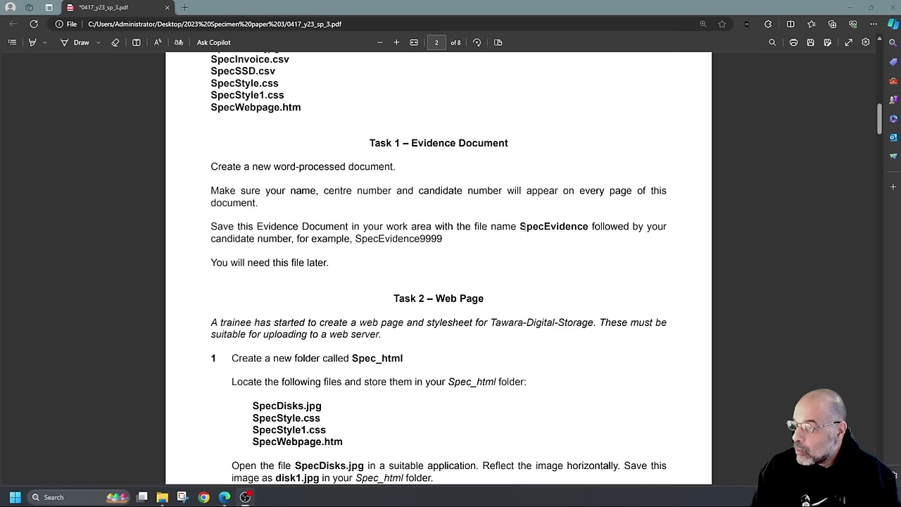
Step: Select the required file name SpecEvidence in Task 1's instructions
left_click_drag(520, 226, 590, 227)
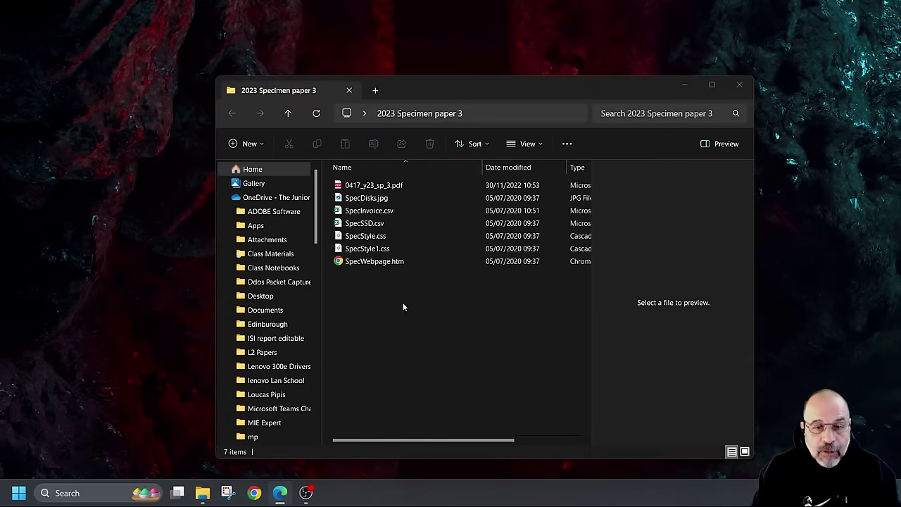
Step: Add a new Microsoft Word Document named SpecEvidence1234.docx and open it in Word
right_click(406, 329)
mouse_move(457, 252)
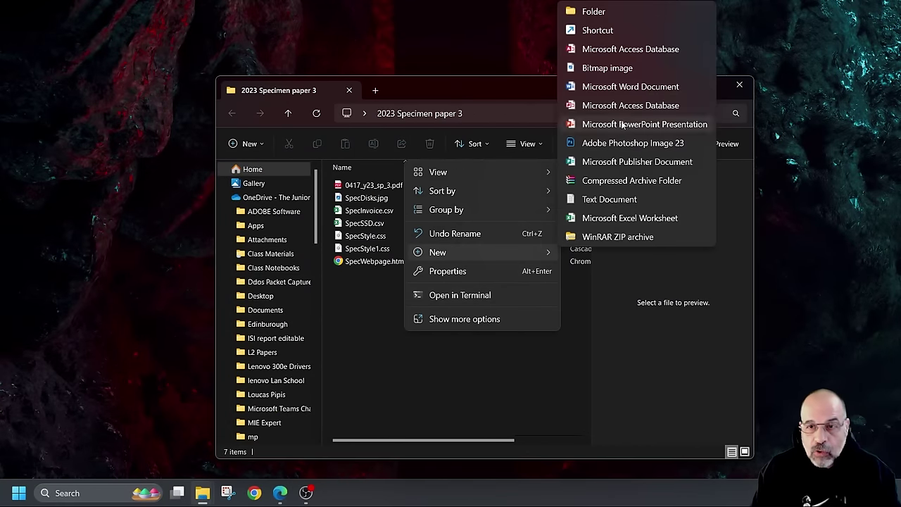
left_click(619, 86)
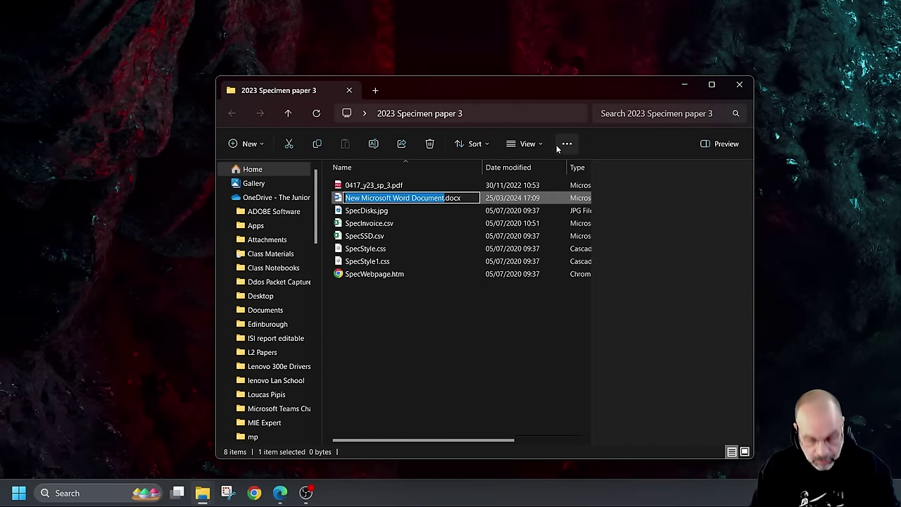
type("SpecEvidence")
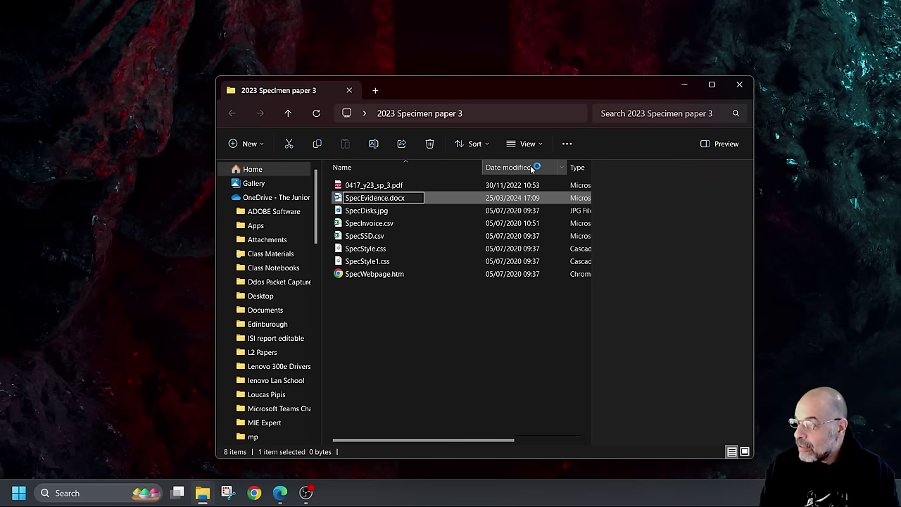
type("1234")
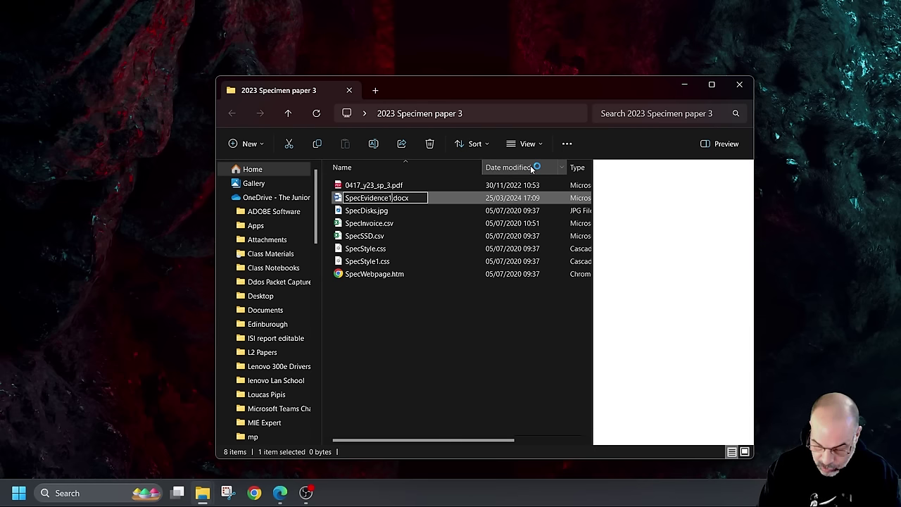
key("Return")
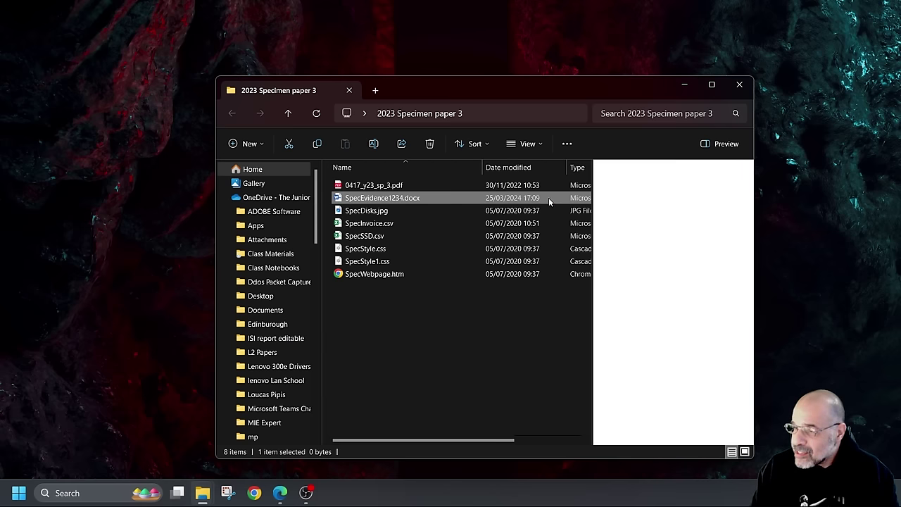
double_click(391, 198)
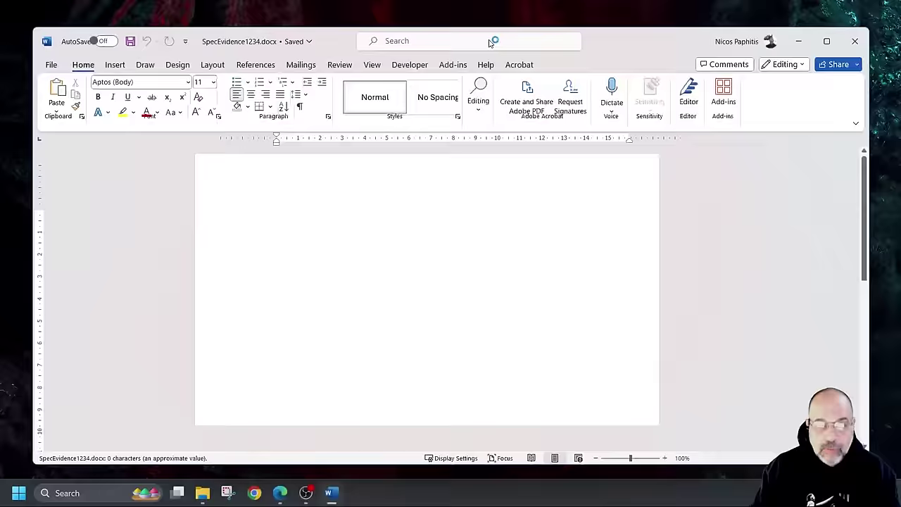
Step: Enter the candidate's name, centre number and candidate number in the header, then save
left_click_drag(489, 42, 476, 2)
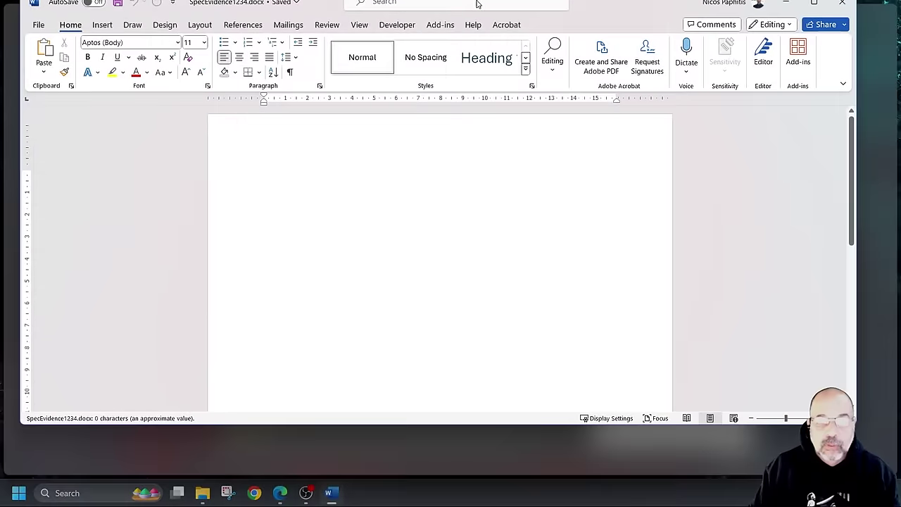
double_click(283, 149)
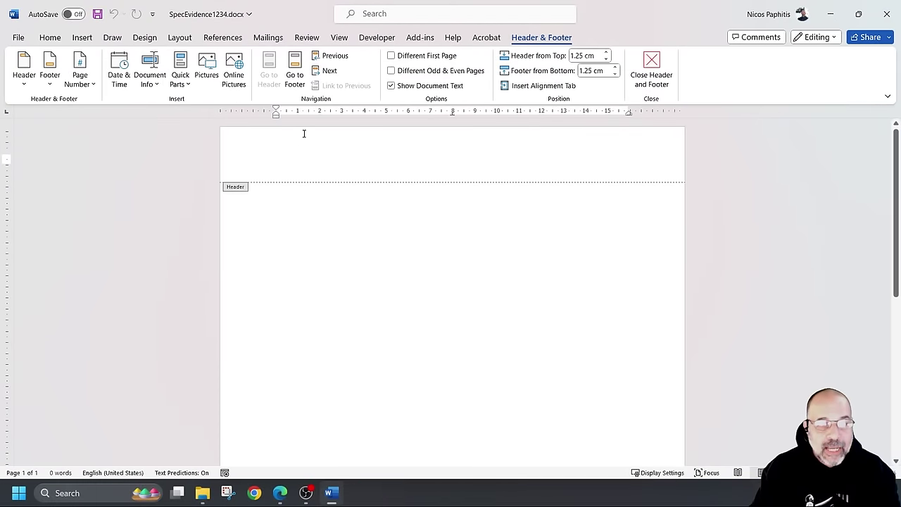
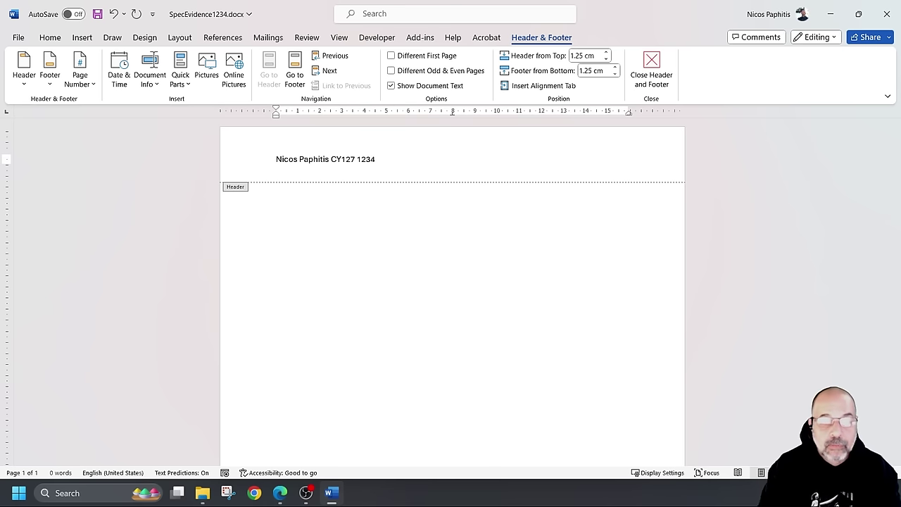
double_click(391, 226)
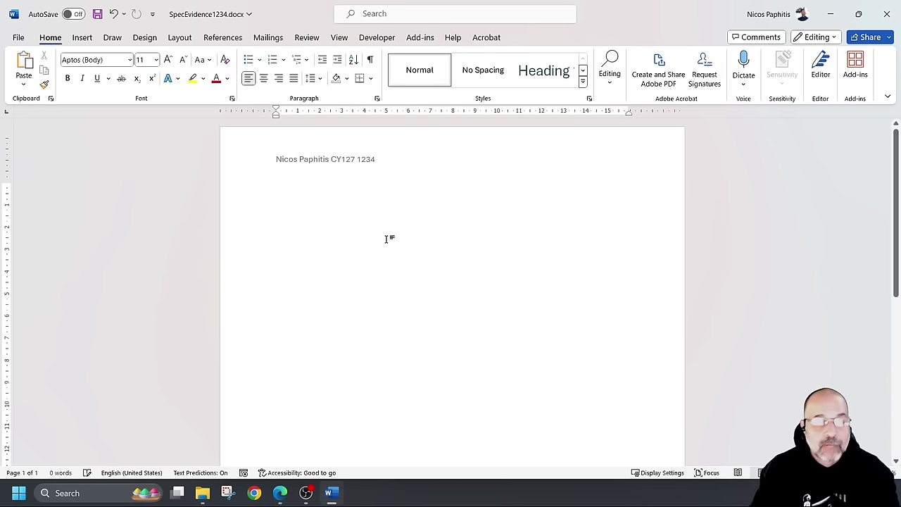
left_click(102, 14)
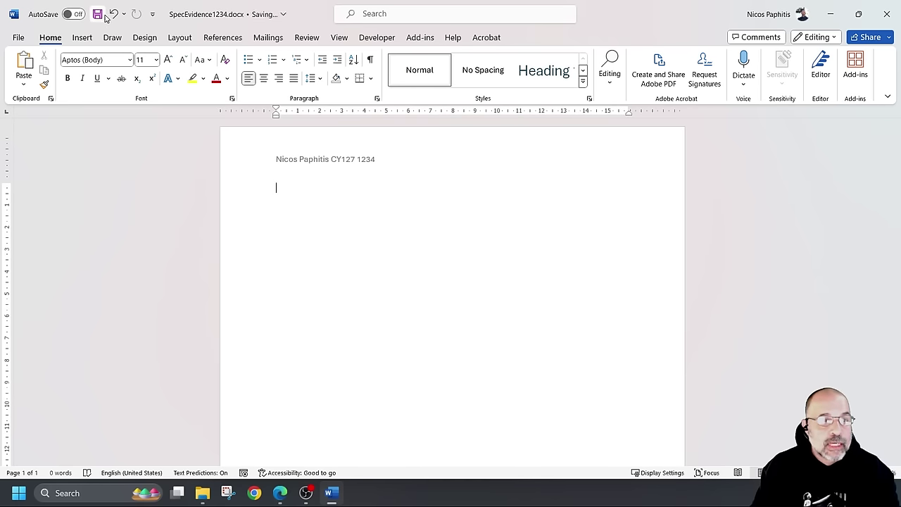
left_click(830, 14)
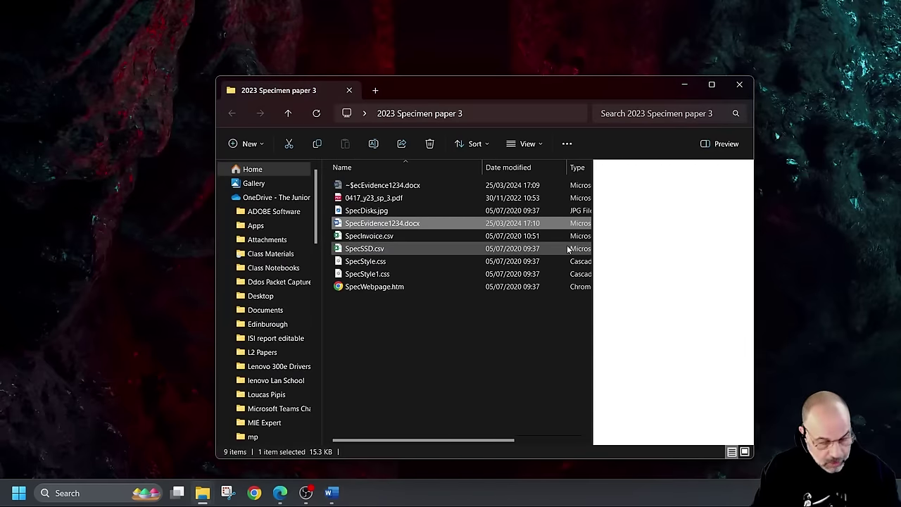
Step: Scroll the exam paper to Task 2 and select the folder name Spec_html
key("alt+Tab")
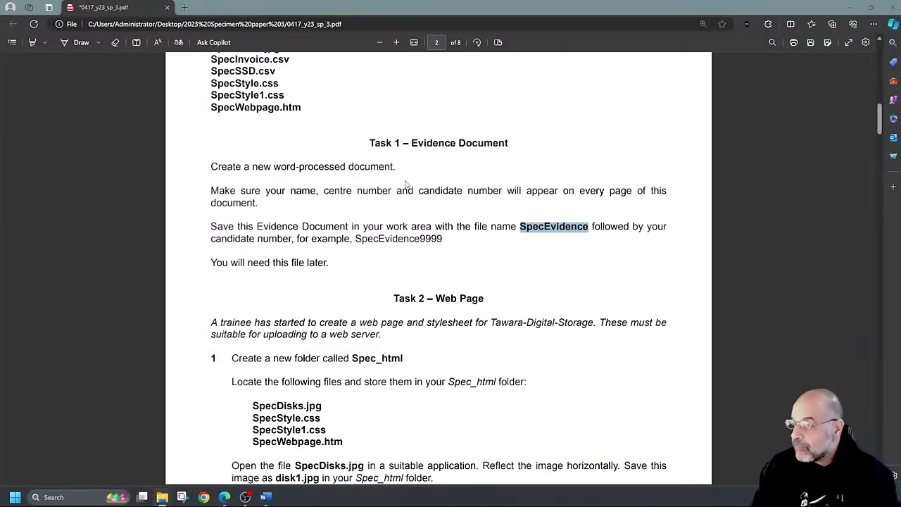
scroll(350, 239, "down", 3)
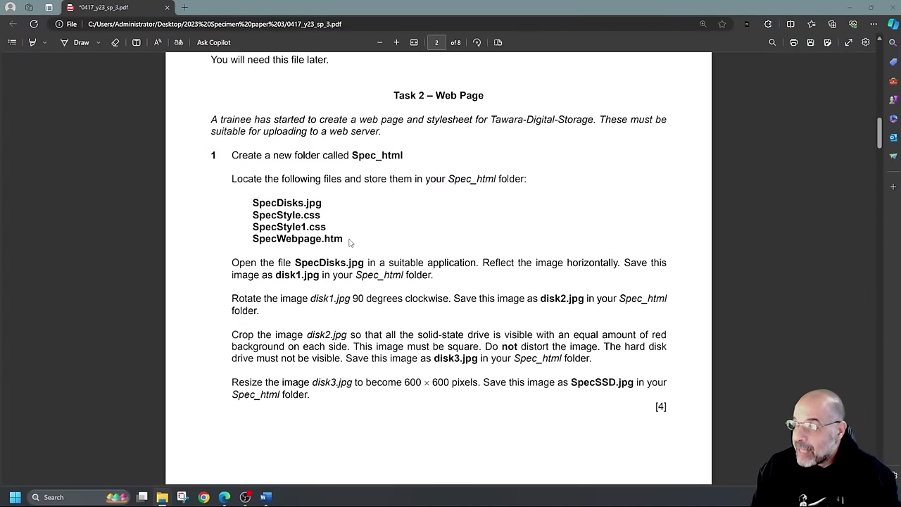
left_click_drag(385, 133, 204, 124)
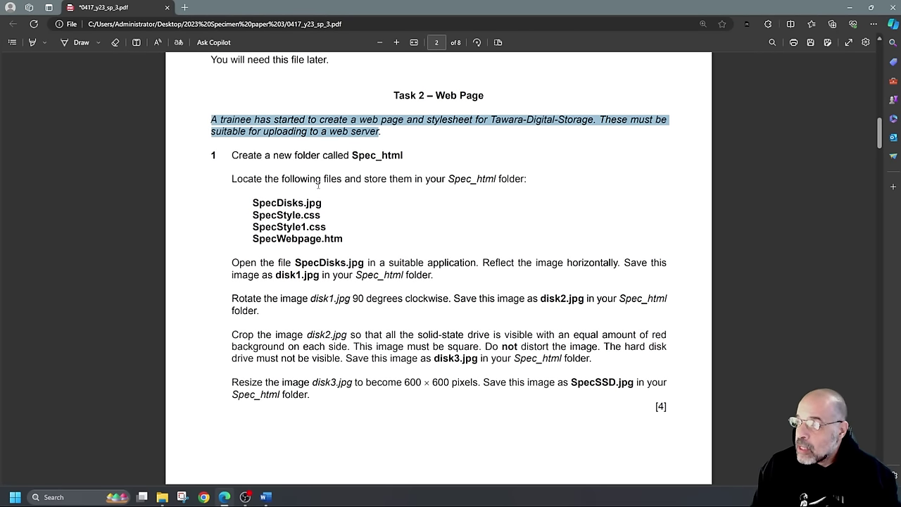
left_click(366, 125)
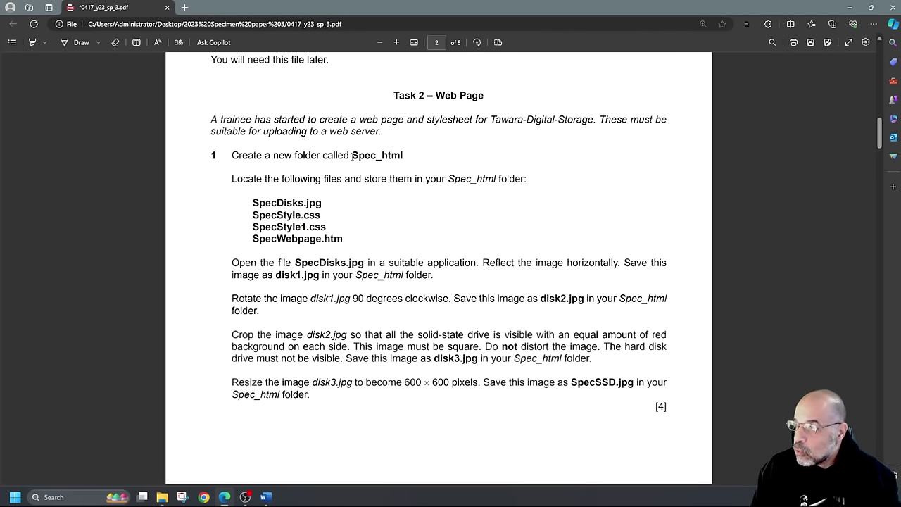
left_click_drag(353, 156, 402, 155)
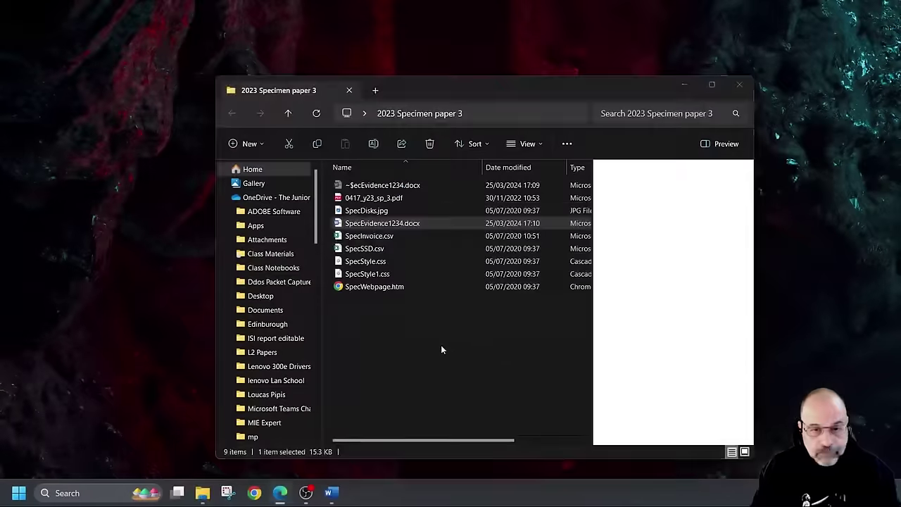
Step: Create a new folder named Spec_html in '2023 Specimen paper 3'
right_click(441, 344)
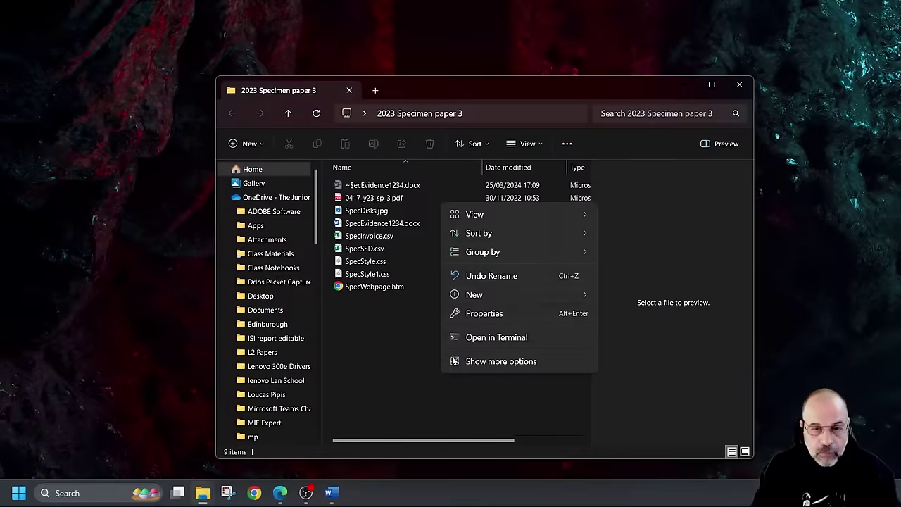
mouse_move(494, 292)
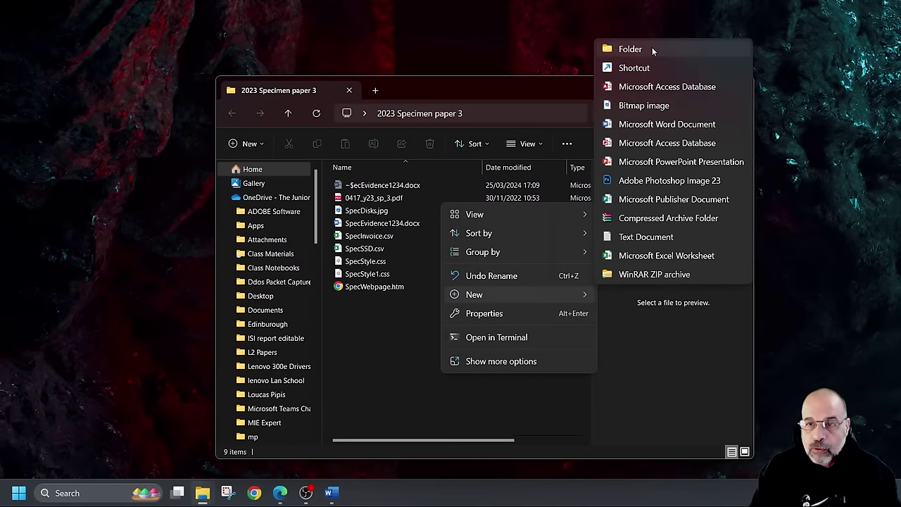
left_click(651, 47)
type("Spec_html")
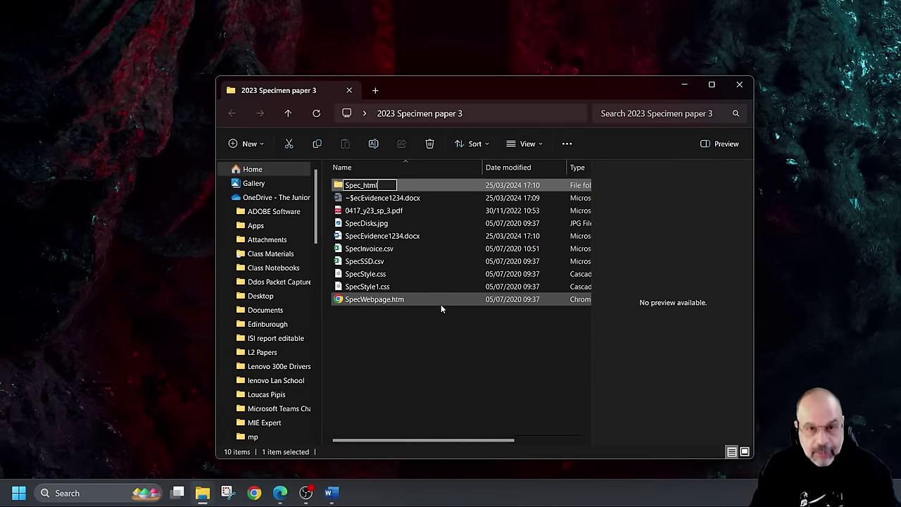
left_click(382, 225)
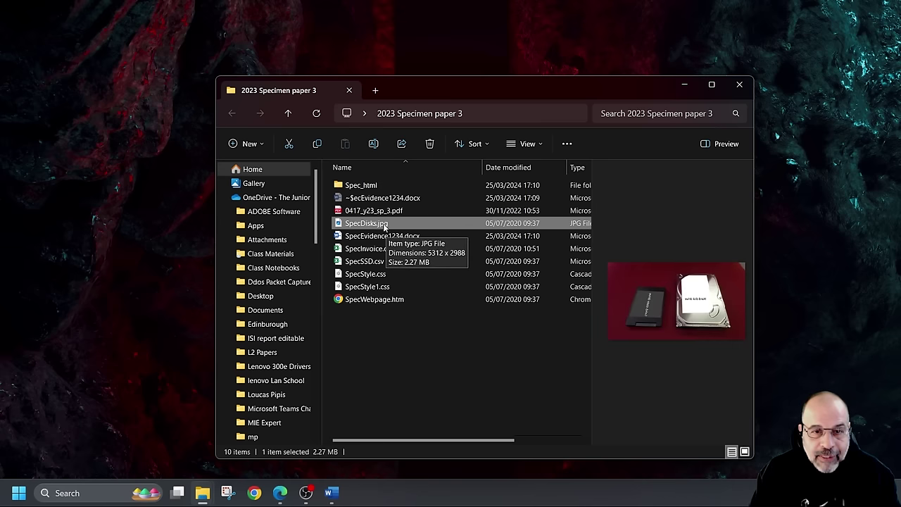
Step: Move SpecDisks.jpg, SpecStyle.css, SpecStyle1.css and SpecWebpage.htm into Spec_html
left_click(383, 226)
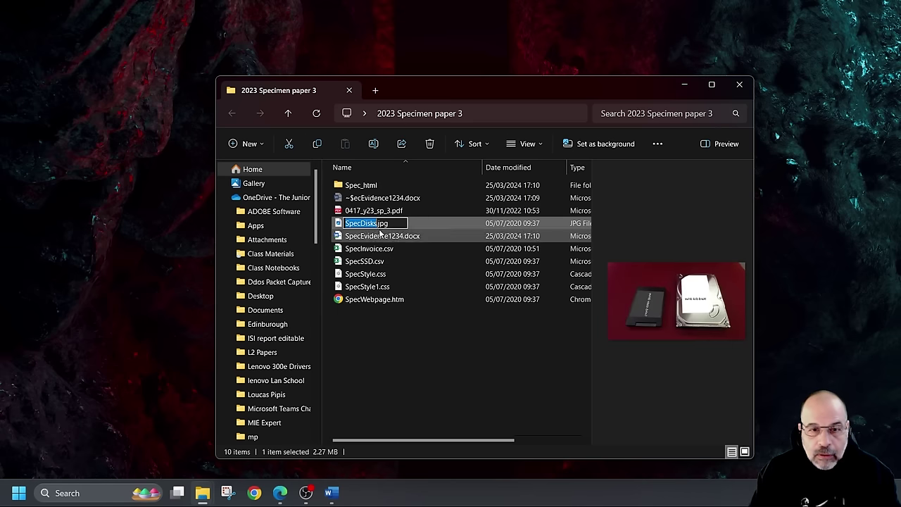
left_click(425, 222)
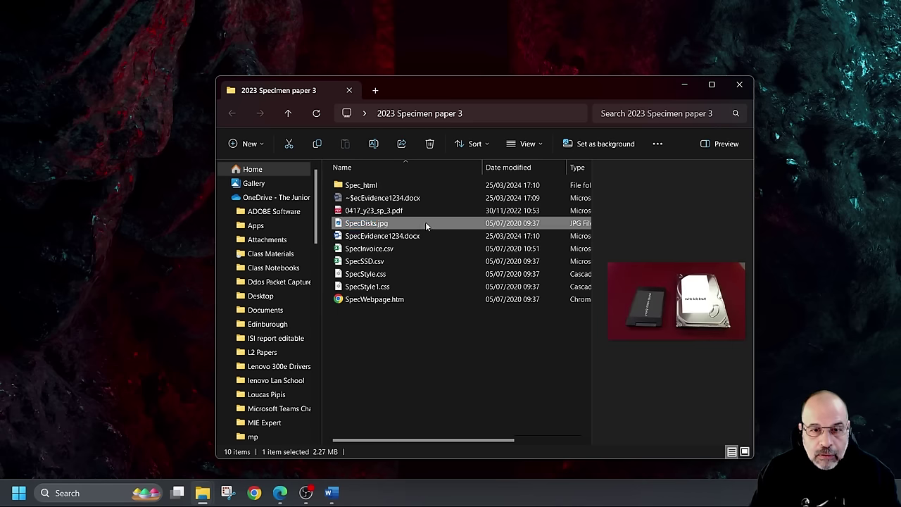
left_click(392, 276, "ctrl")
left_click(392, 281, "ctrl")
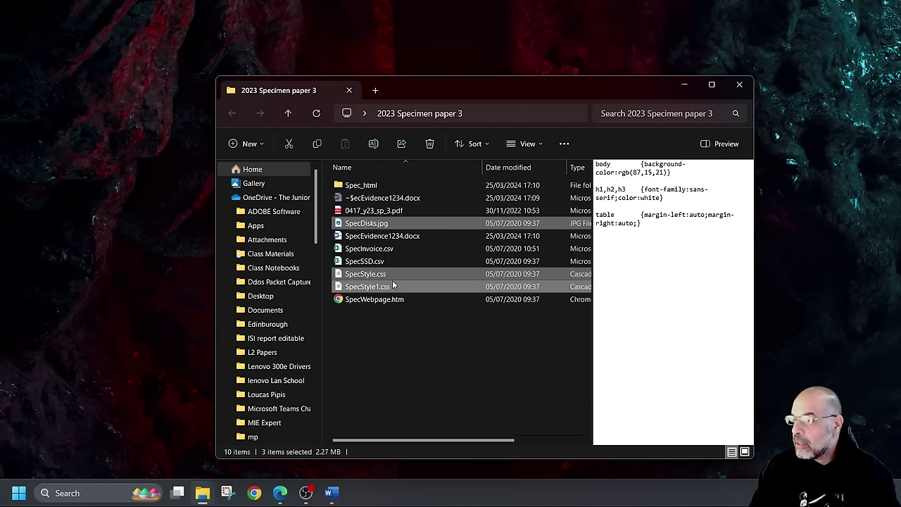
left_click(390, 301, "ctrl")
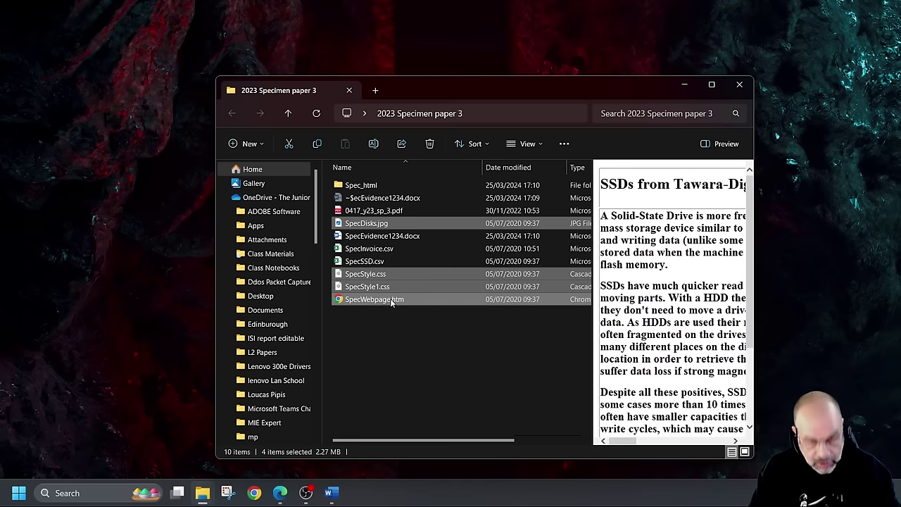
left_click_drag(391, 301, 365, 187)
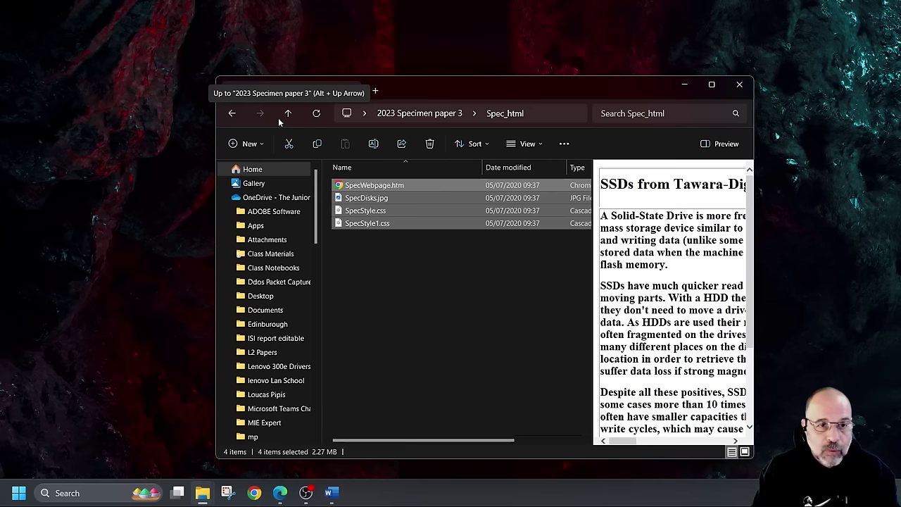
left_click(424, 268)
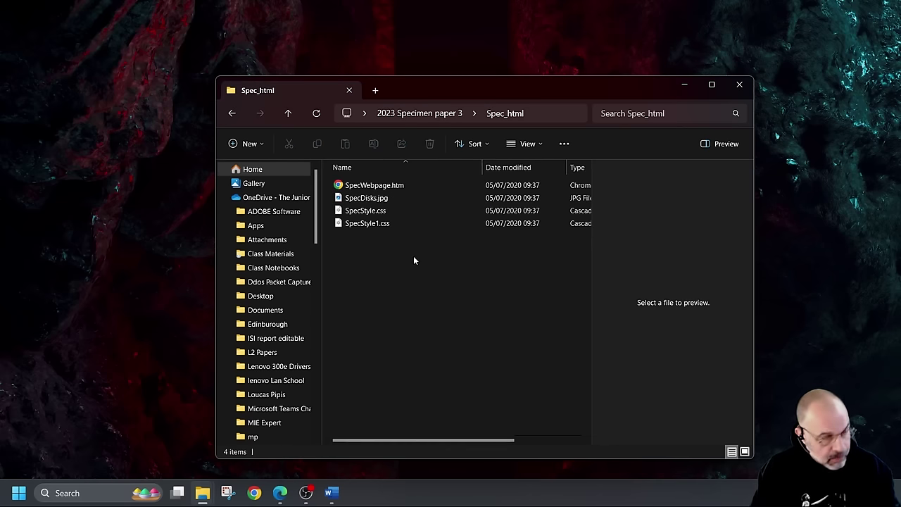
key("alt+Tab")
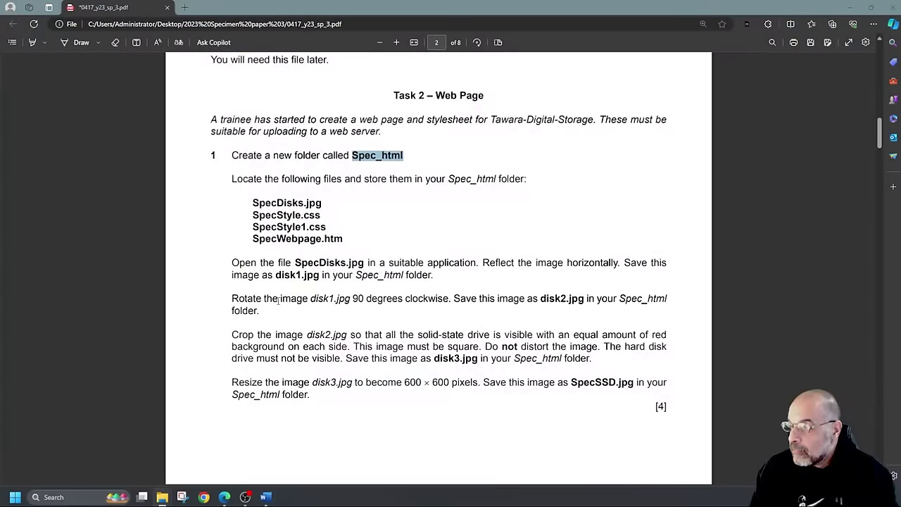
Step: Scroll to the image-editing steps and highlight the file name disk1.jpg
scroll(278, 301, "down", 4)
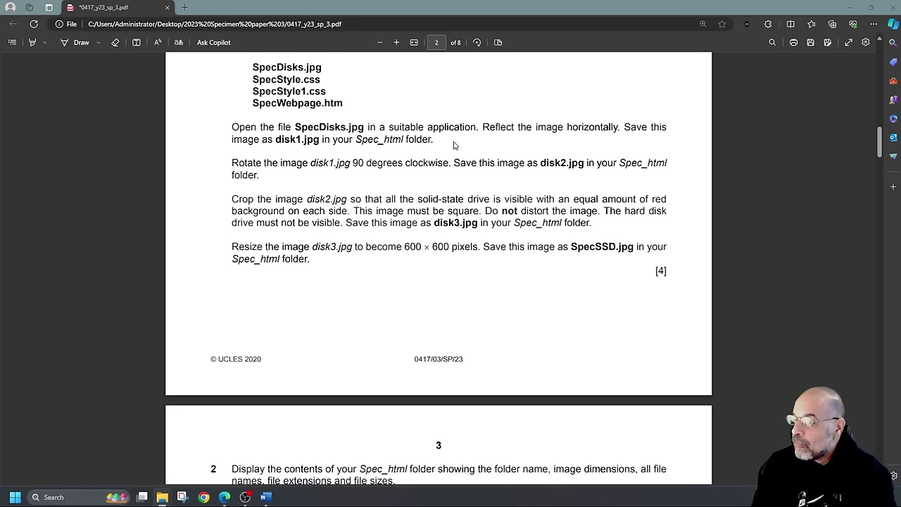
left_click_drag(322, 139, 274, 139)
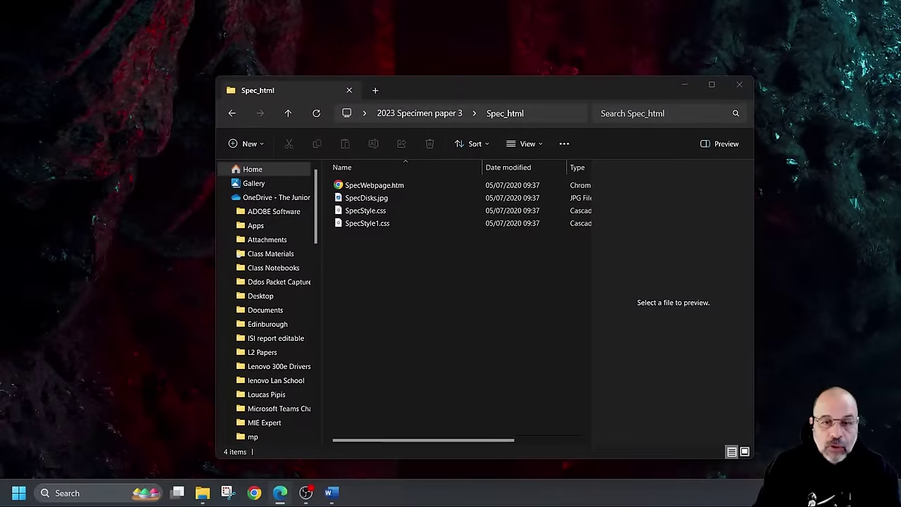
Step: Open SpecDisks.jpg from Spec_html with Adobe Photoshop 2022
left_click(443, 266)
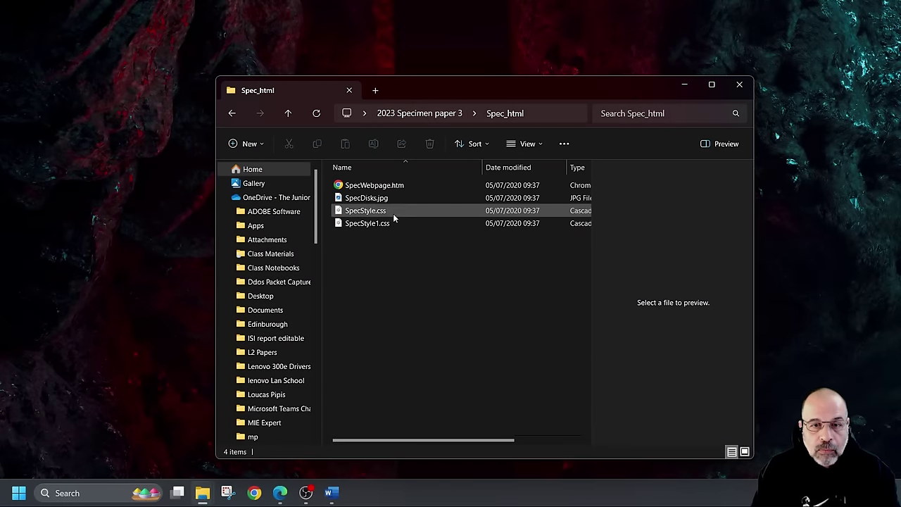
left_click(379, 199)
right_click(378, 200)
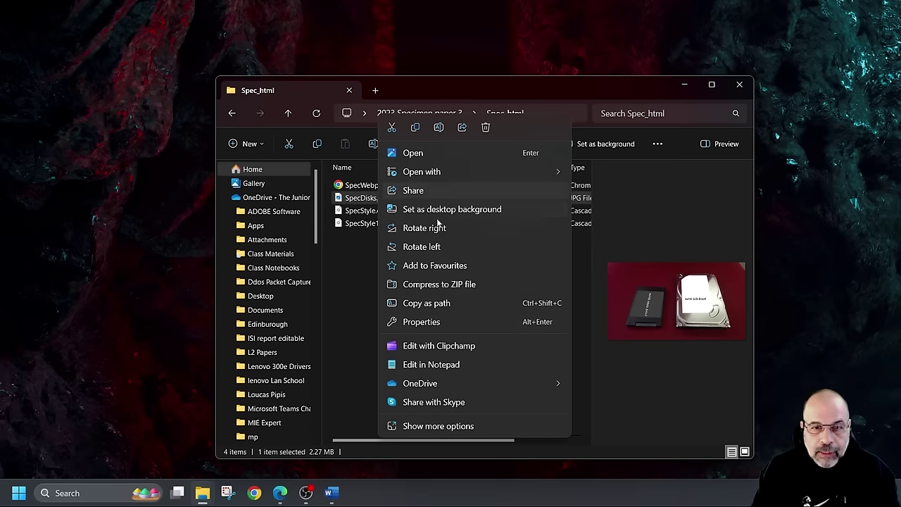
mouse_move(436, 176)
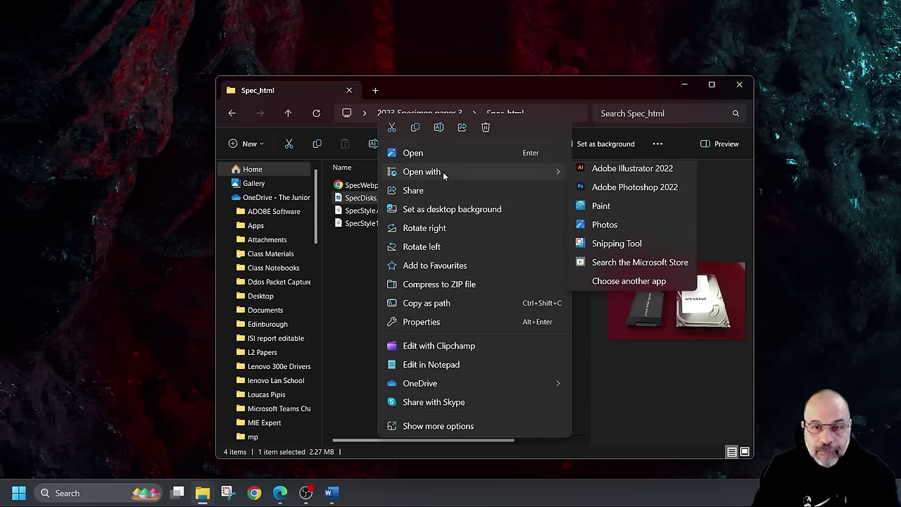
left_click(626, 212)
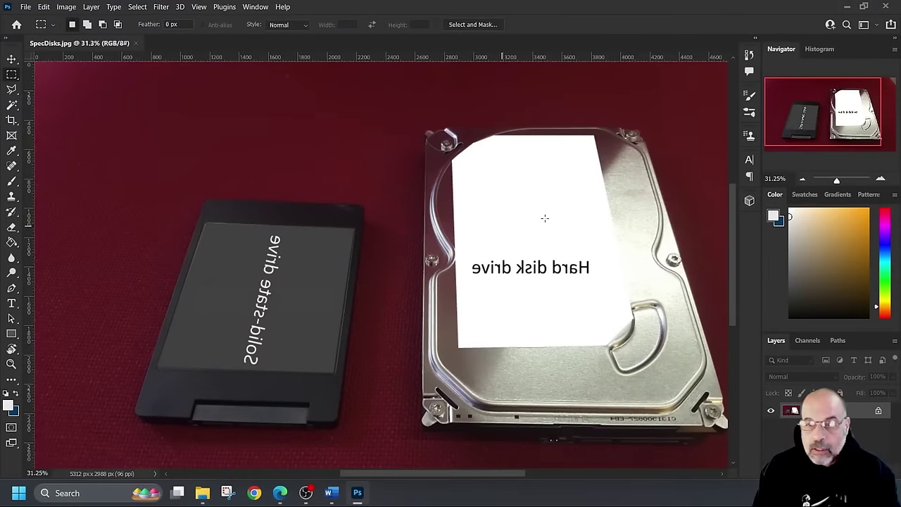
Step: Zoom out to fit the photo and apply Flip Canvas Horizontal
left_click(802, 180)
left_click(802, 180)
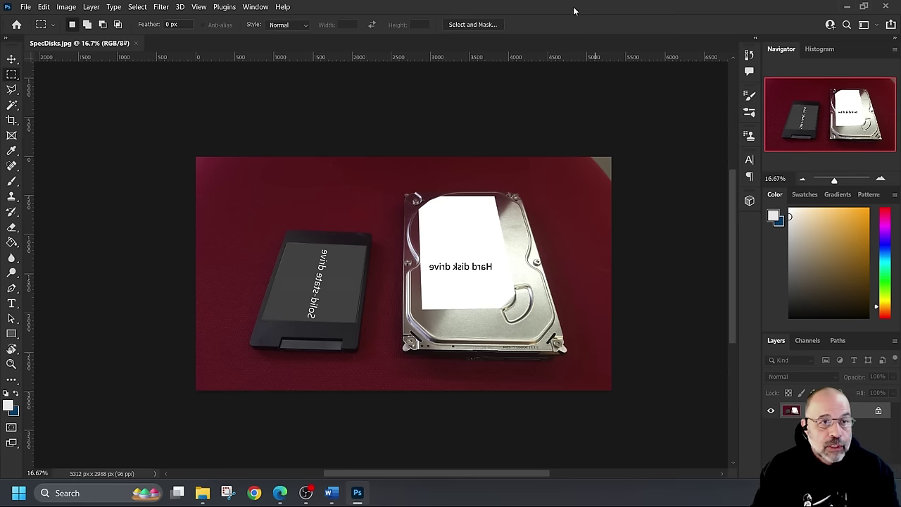
left_click(66, 7)
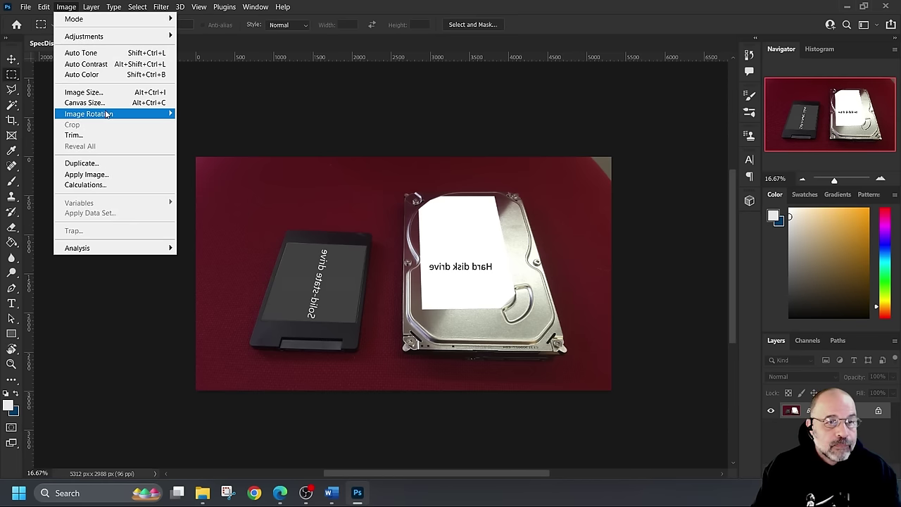
mouse_move(111, 115)
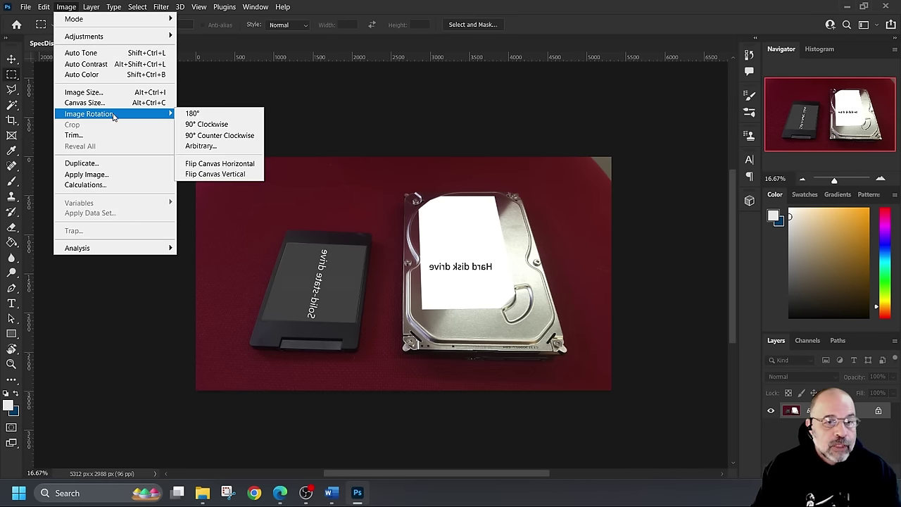
left_click(231, 166)
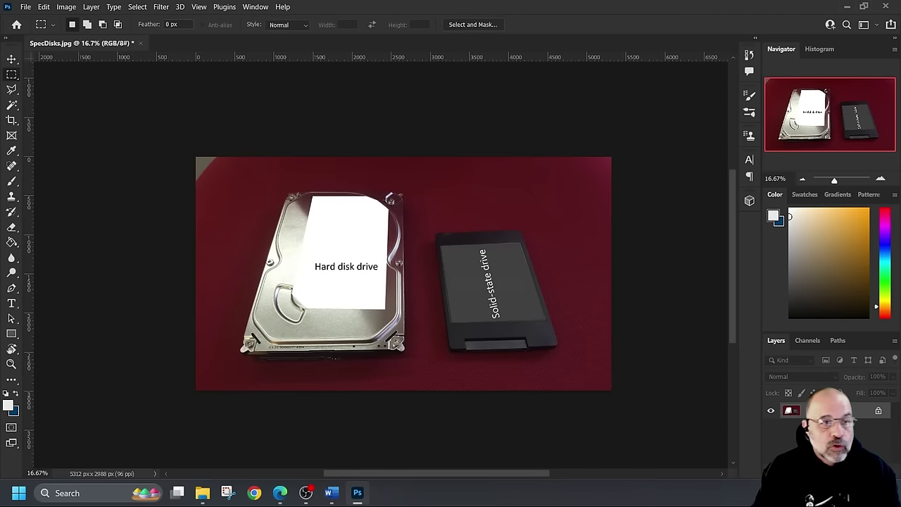
left_click(26, 7)
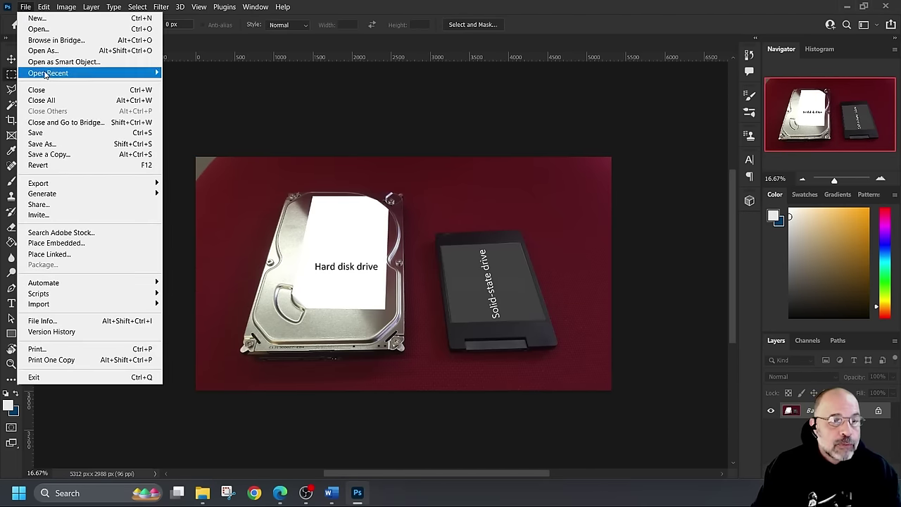
Step: Save a JPEG copy named disk1 in Spec_html at quality 12
left_click(53, 158)
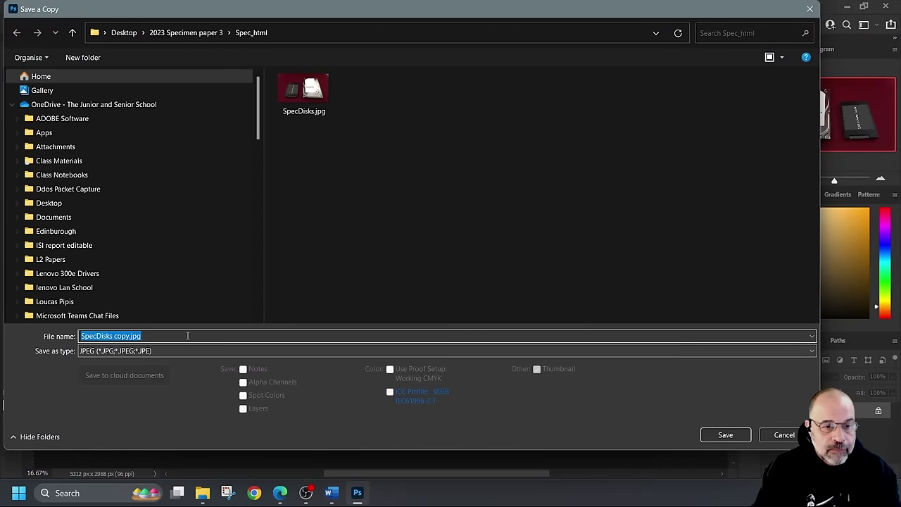
type("disk1")
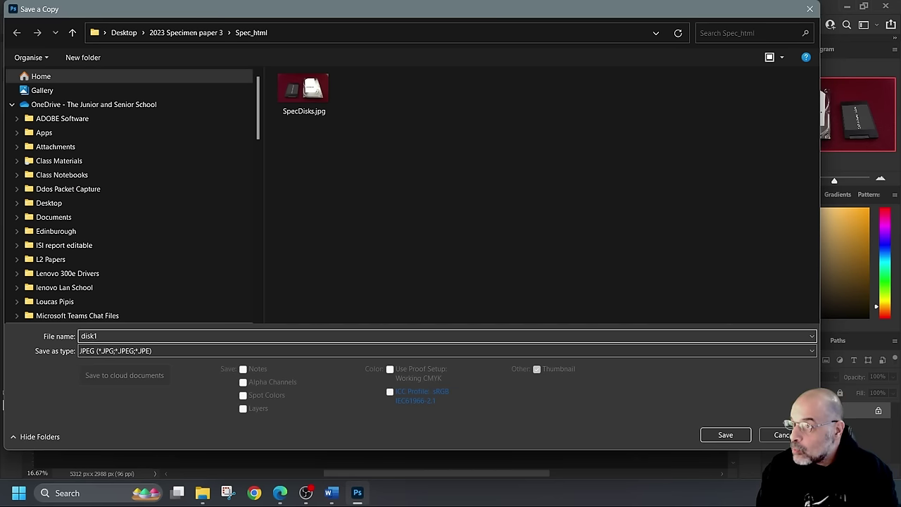
key("Return")
key("h")
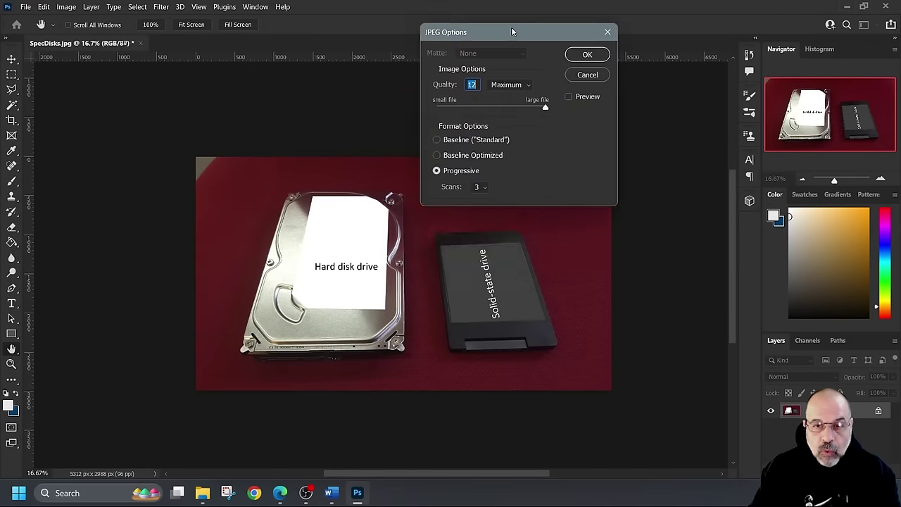
left_click(542, 111)
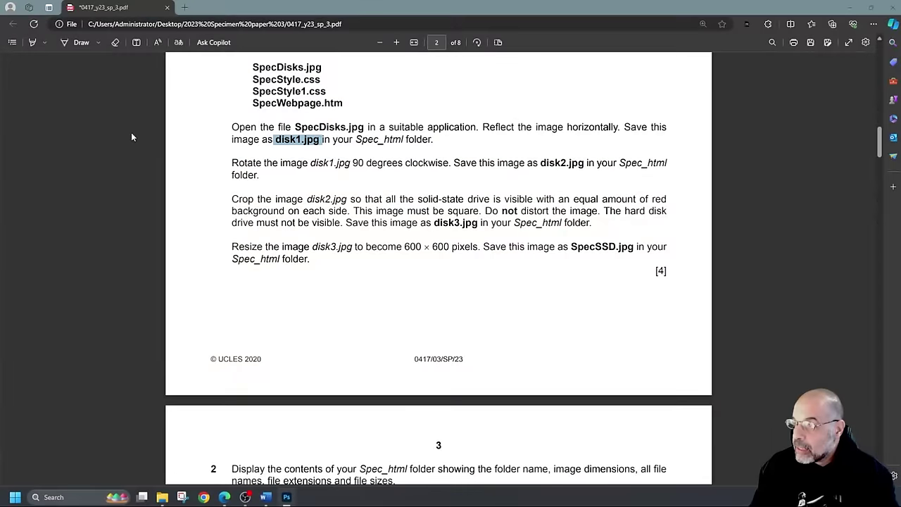
Step: Highlight the instruction to rotate disk1.jpg 90 degrees clockwise
left_click_drag(233, 162, 351, 164)
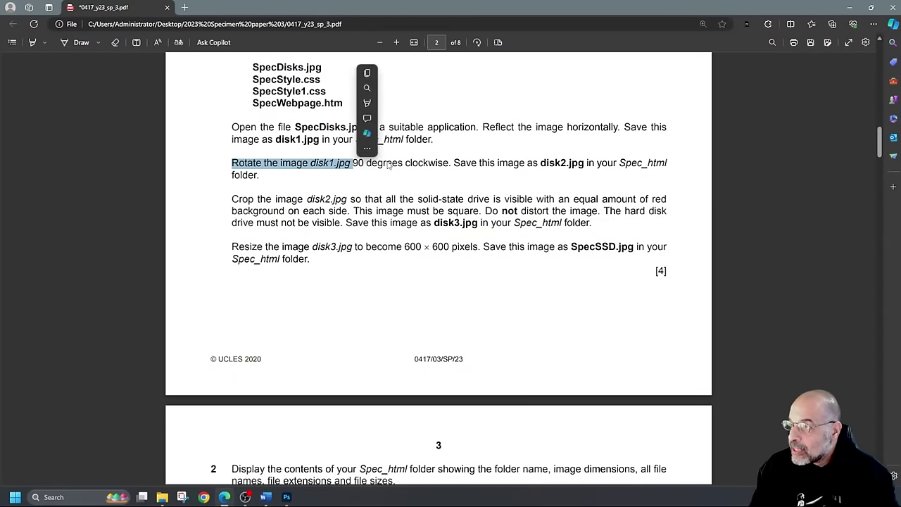
left_click_drag(372, 162, 451, 163)
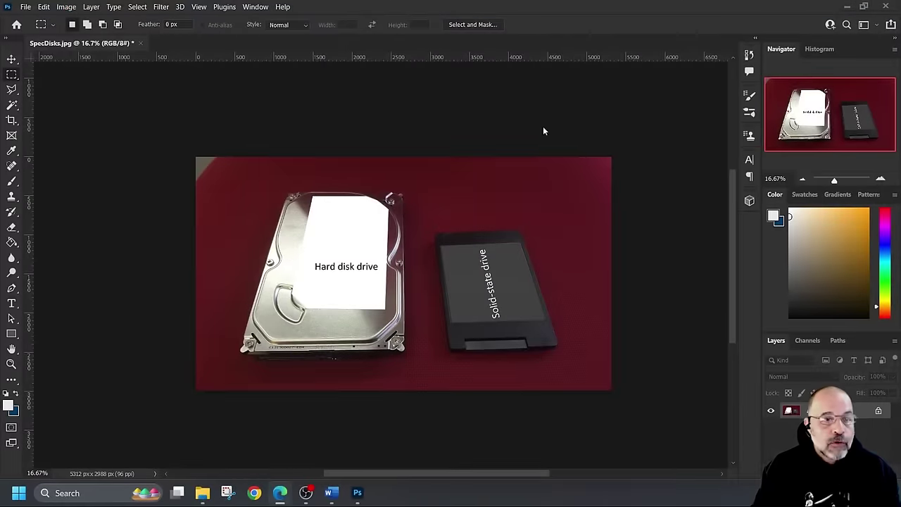
Step: Rotate the SpecDisks photo 90° clockwise to 2988 × 5312 px
left_click(64, 8)
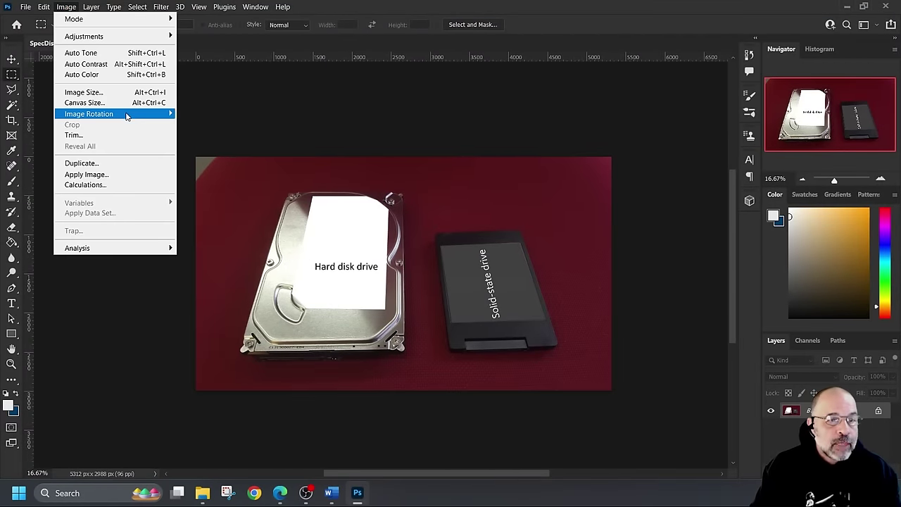
mouse_move(138, 114)
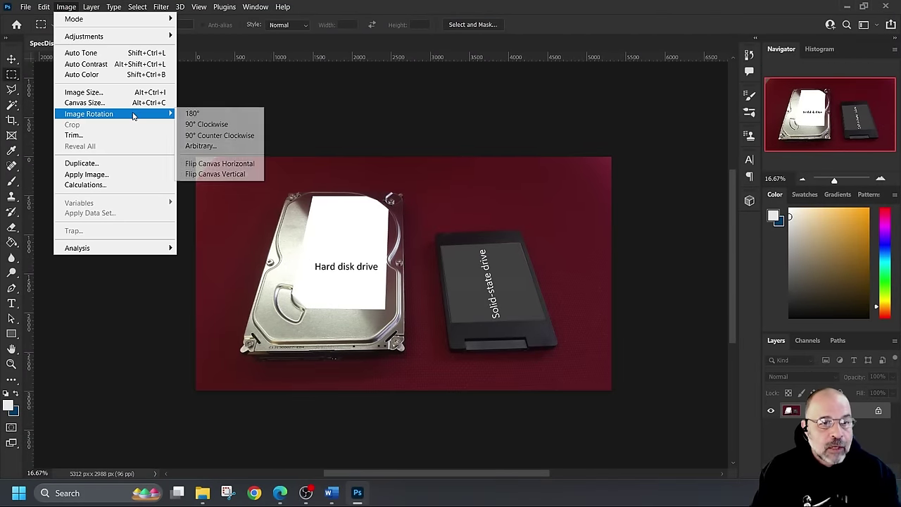
left_click(234, 129)
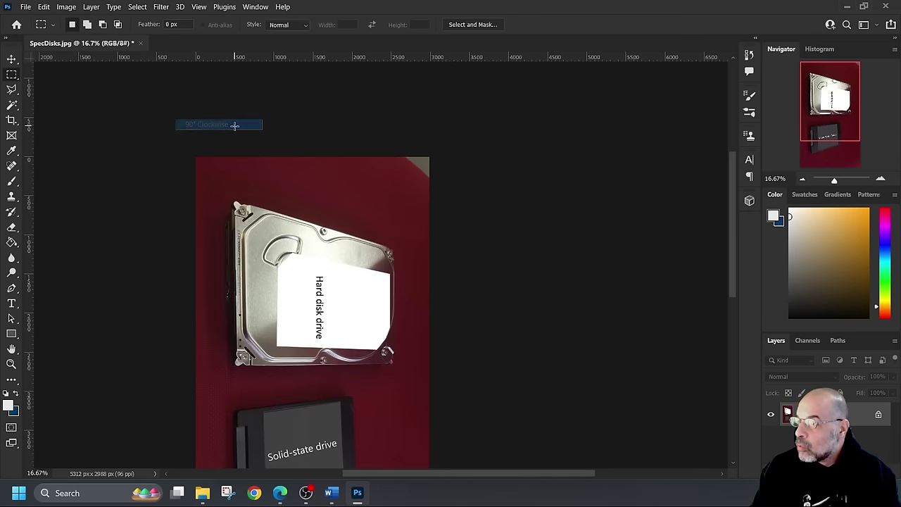
scroll(449, 248, "down", 3)
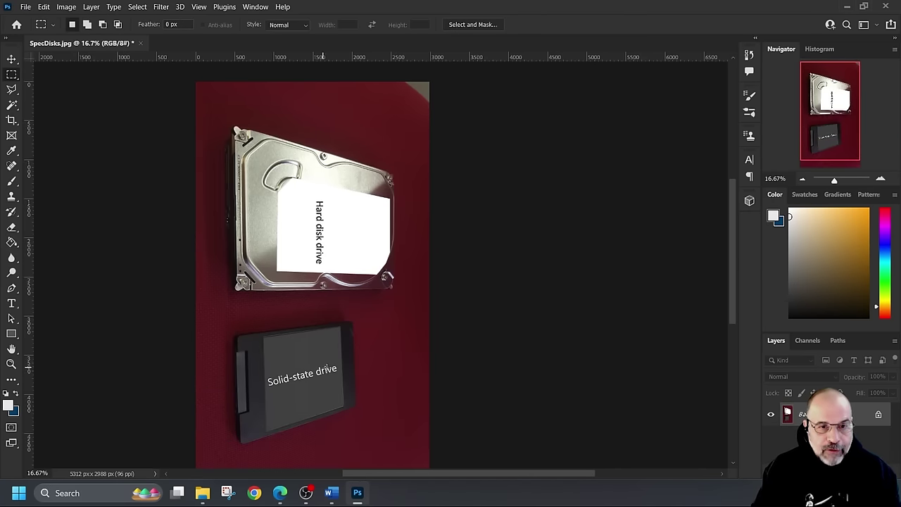
scroll(328, 367, "down", 1)
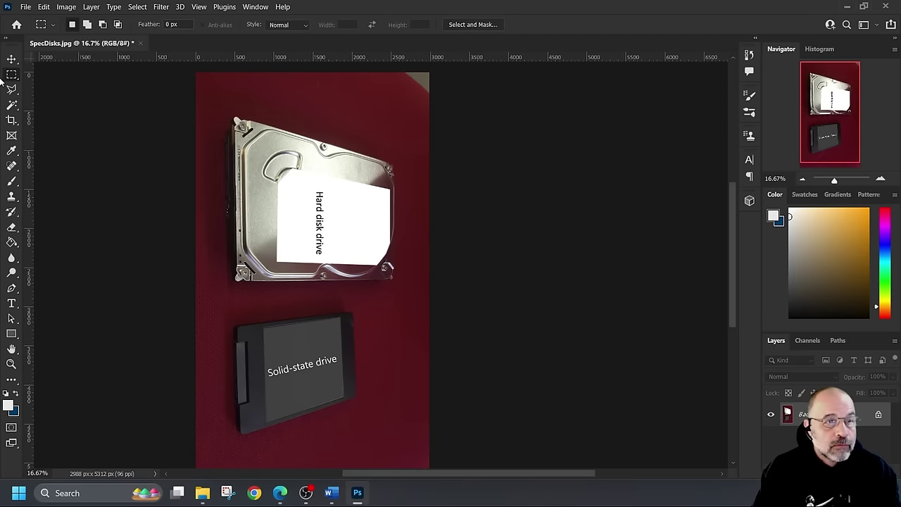
Step: Save a copy as disk2.jpg with the default JPEG options, then return to the exam in Edge
left_click(26, 8)
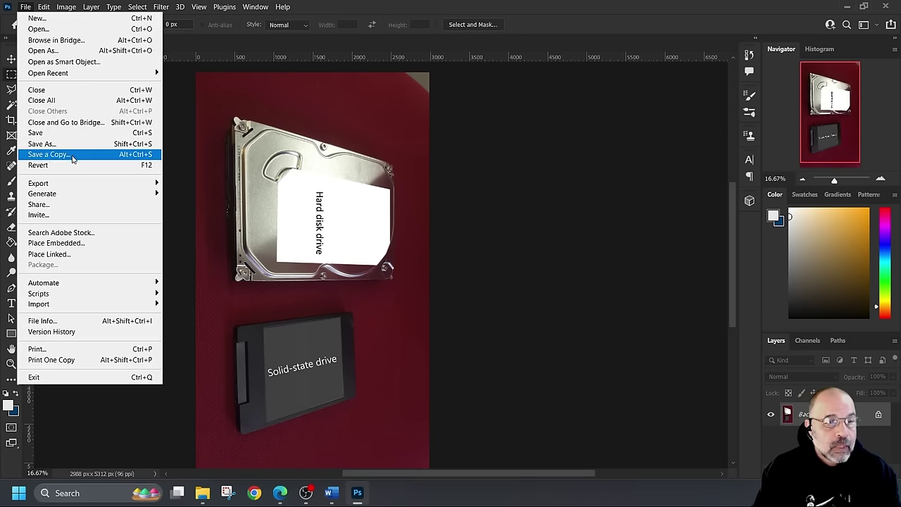
left_click(49, 153)
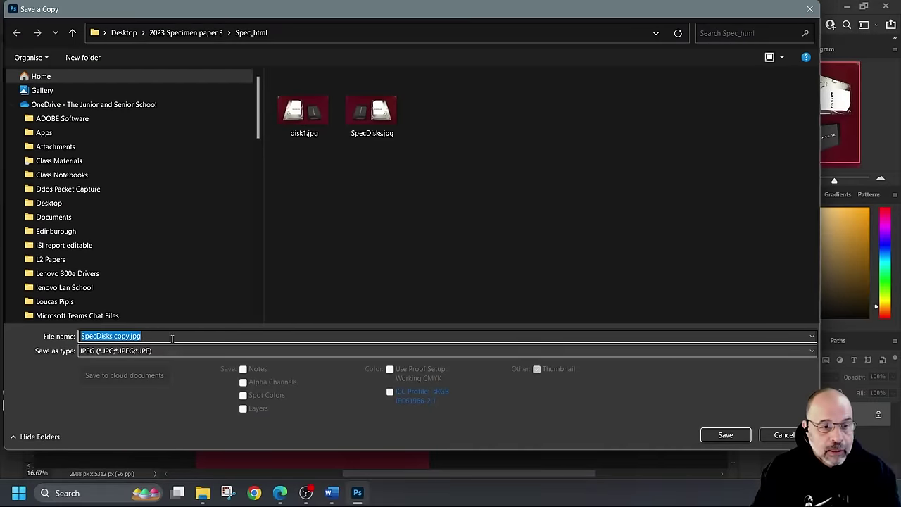
left_click(303, 133)
left_click(127, 338)
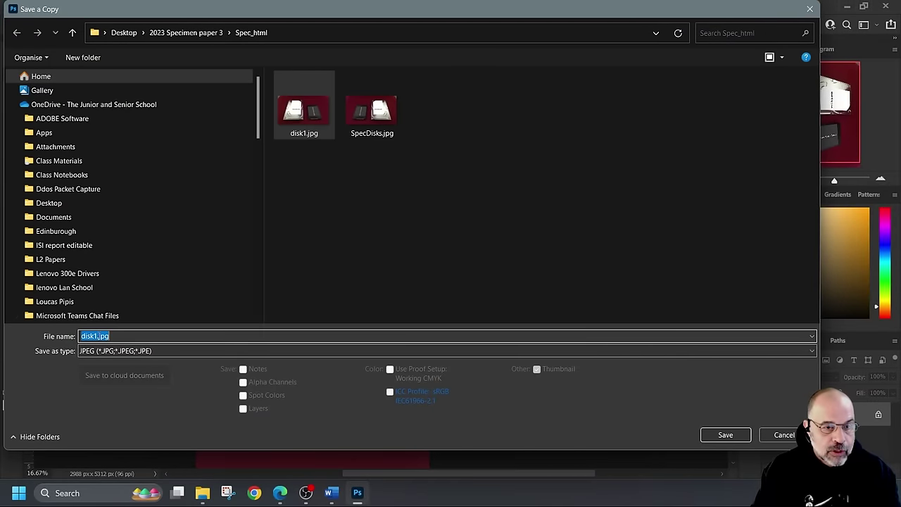
key("Home")
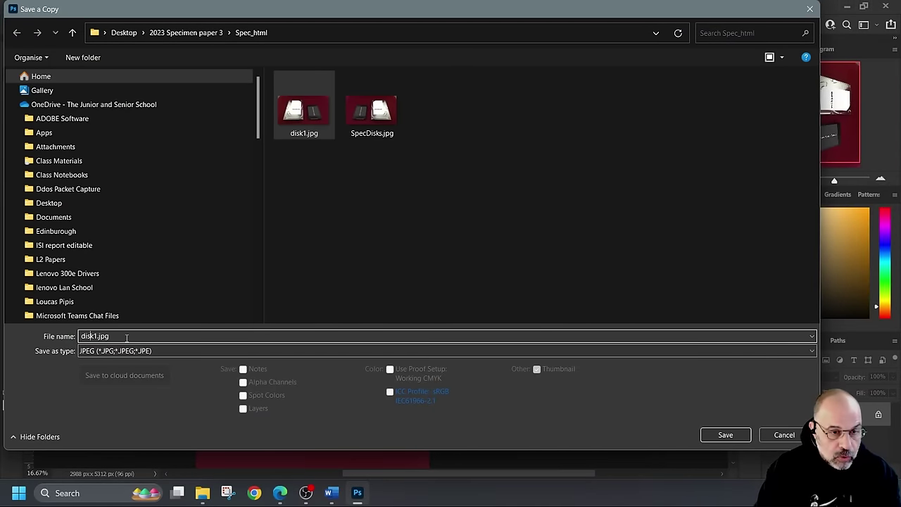
key("Return")
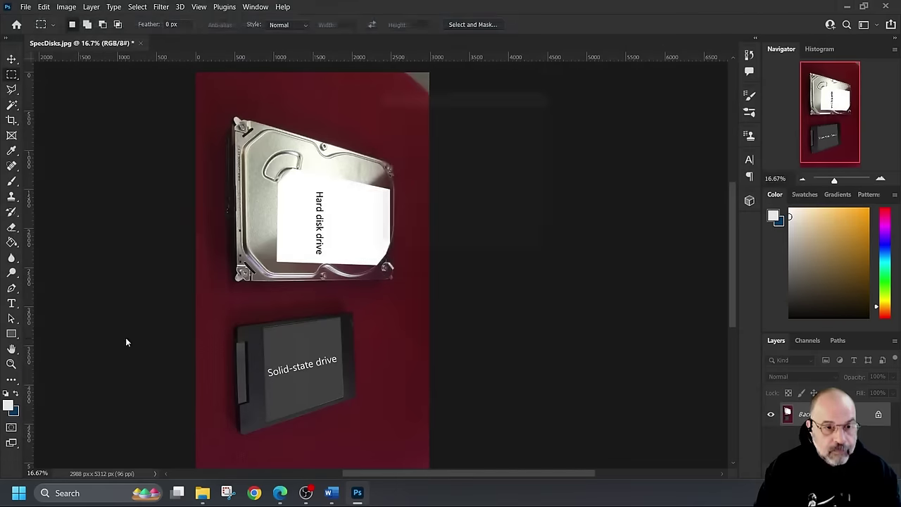
left_click(540, 111)
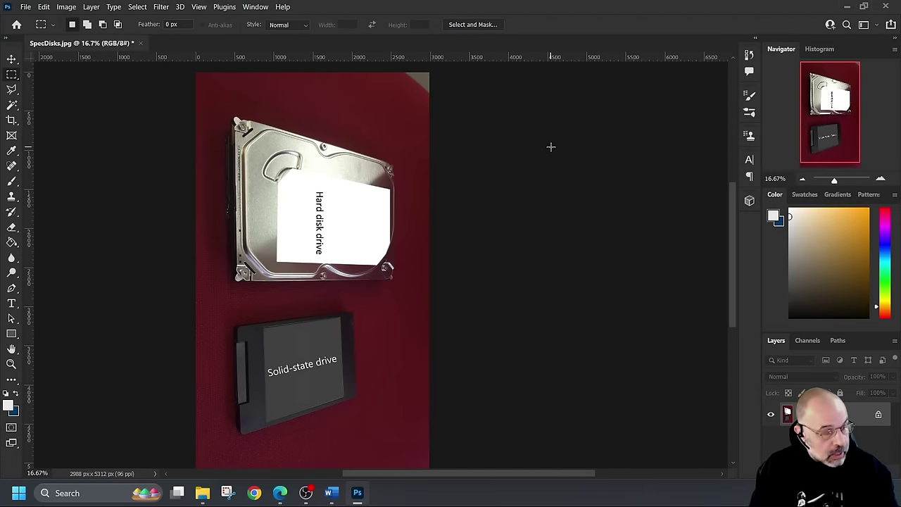
key("alt+Tab")
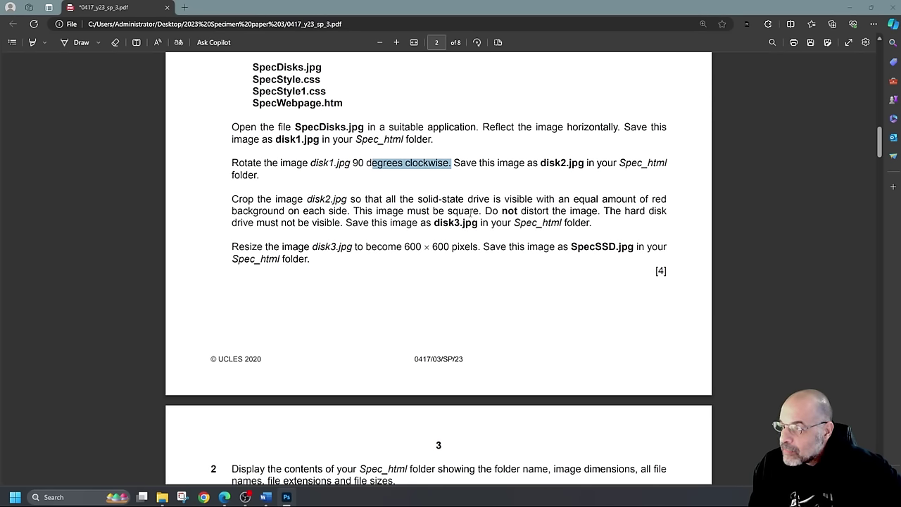
Step: Highlight 'image must be square' and 'disk3.jpg' in the exam's crop instruction
left_click(34, 44)
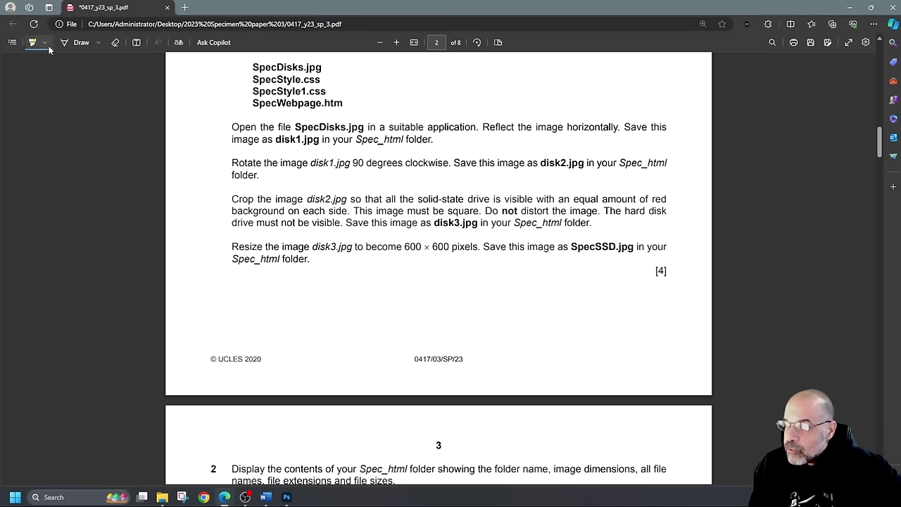
left_click_drag(378, 210, 479, 212)
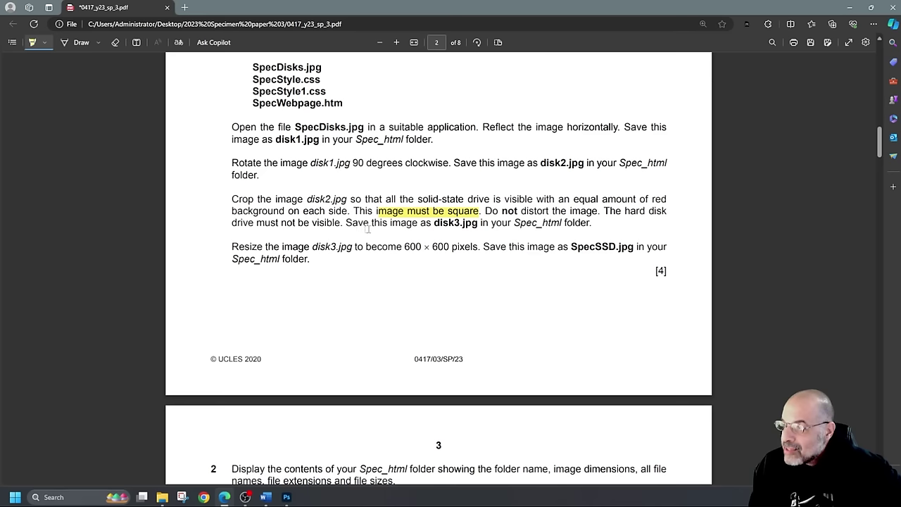
left_click_drag(431, 223, 480, 223)
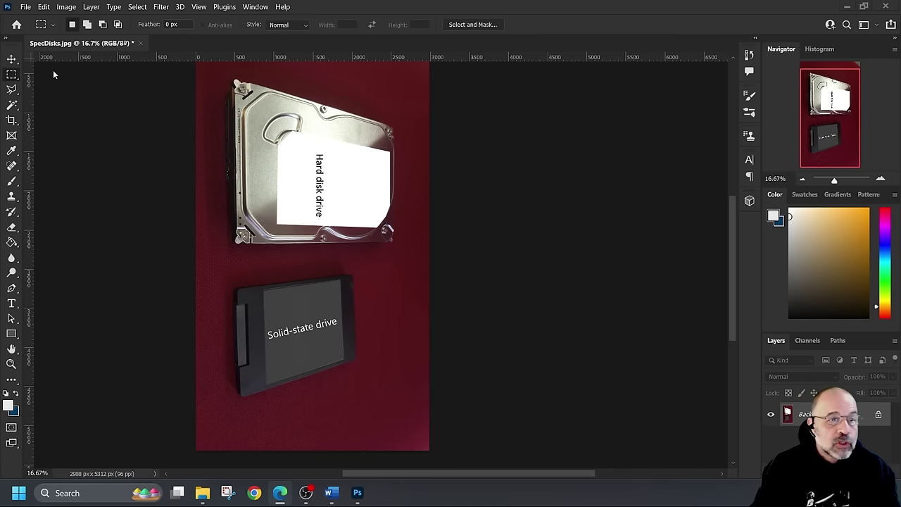
Step: Draw a square marquee around the SSD, nudge it to centre, and crop to 1812 × 1812 px
left_click(12, 75)
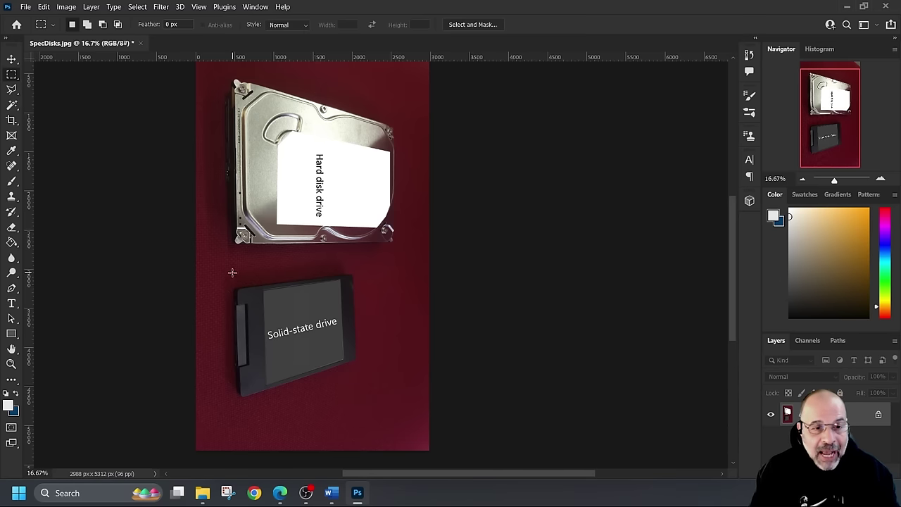
left_click_drag(222, 275, 417, 416)
key("shift")
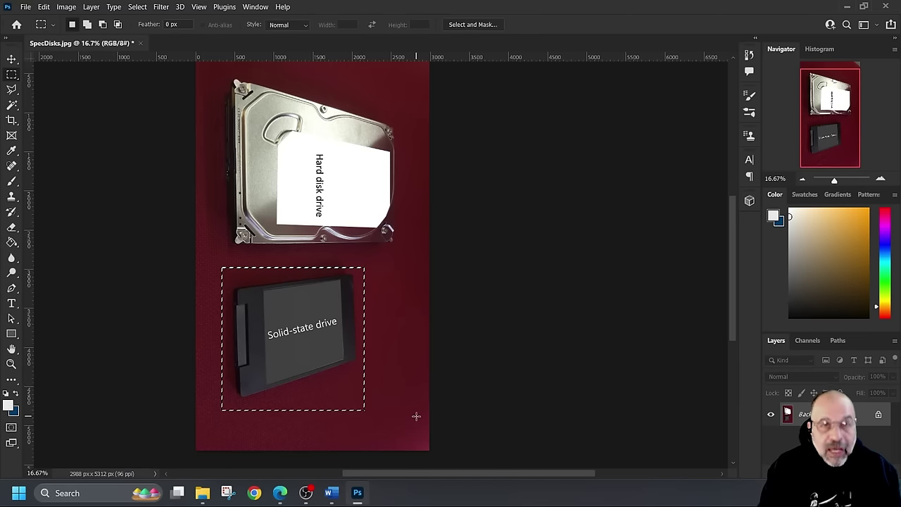
key("shift+Up")
key("shift+Up")
key("shift+Up")
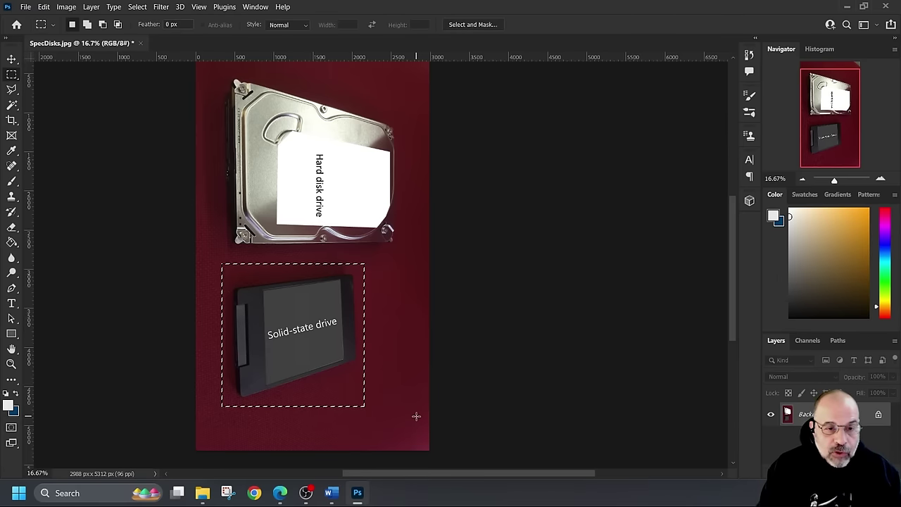
key("shift+Up")
key("shift+Up")
key("shift+Up")
key("shift+Right")
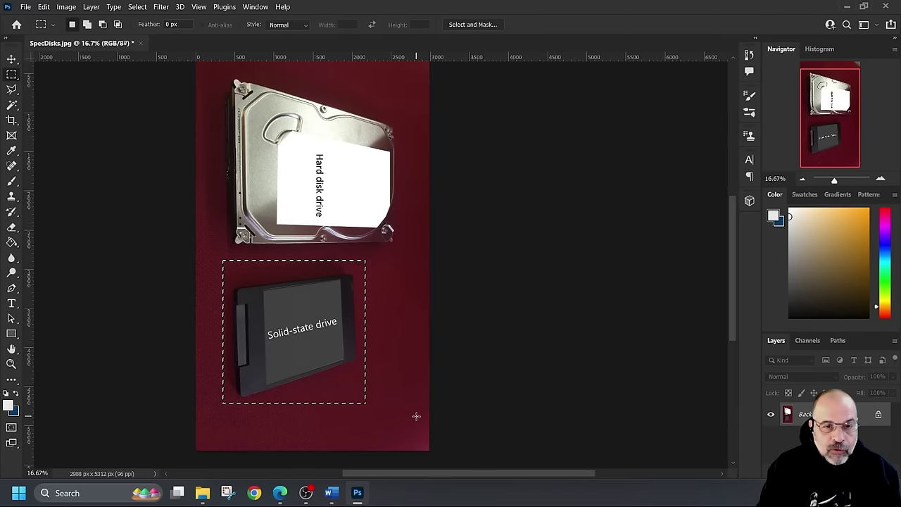
key("shift+Down")
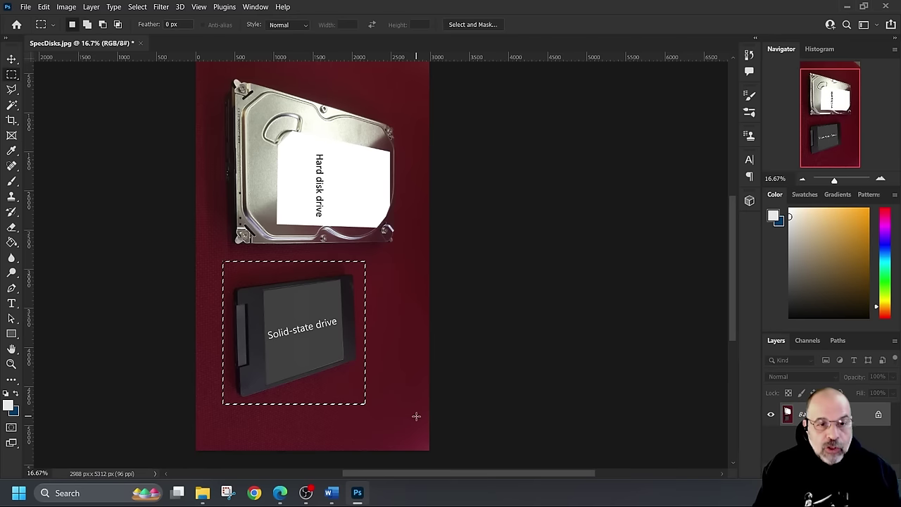
key("shift+Down")
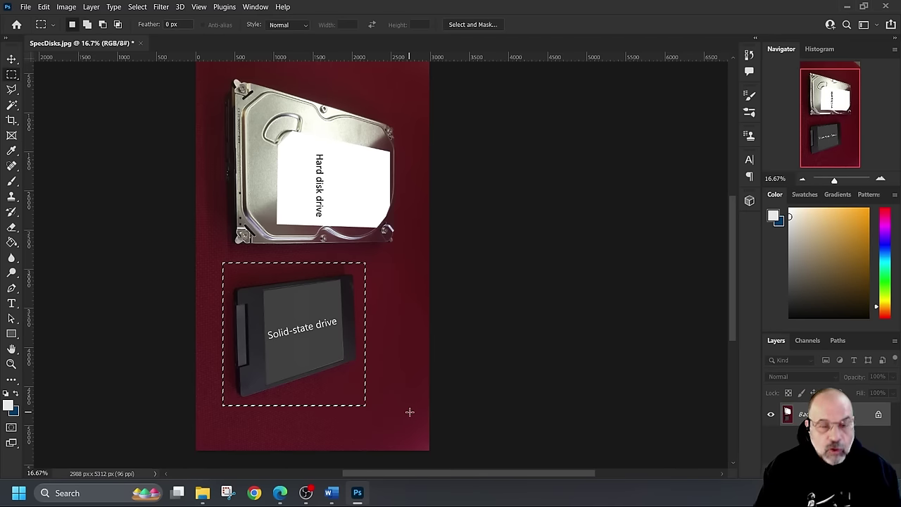
left_click(67, 7)
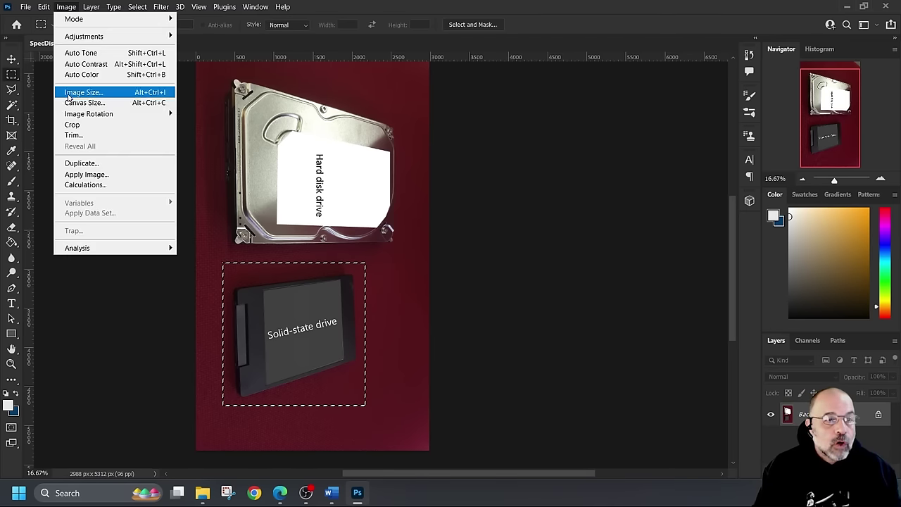
left_click(131, 125)
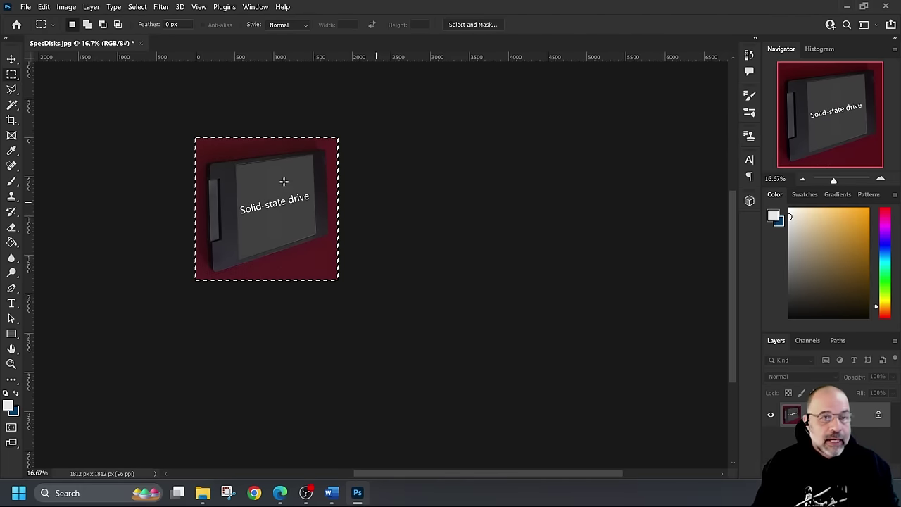
Step: Save the square crop as disk3.jpg with default JPEG options, then deselect
left_click(27, 8)
left_click(71, 145)
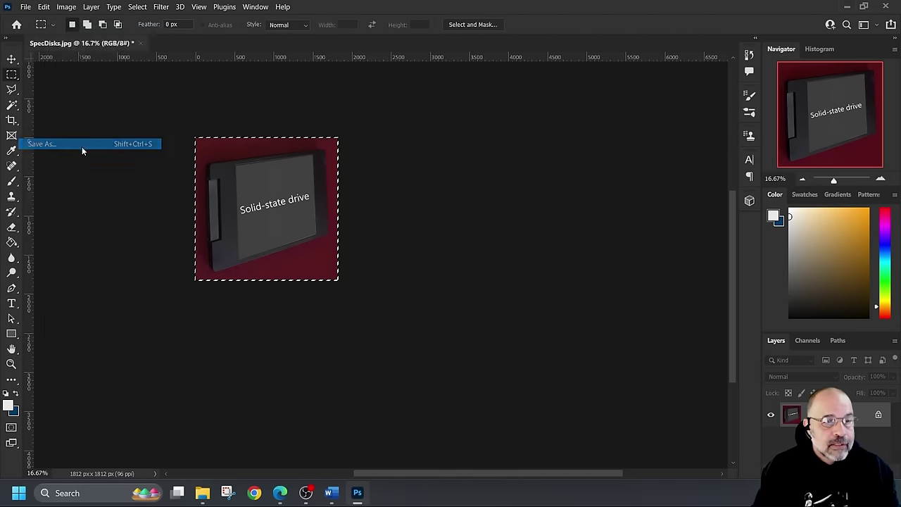
left_click(365, 130)
left_click(124, 336)
key("Left")
key("Left")
key("Left")
key("Left")
key("BackSpace")
type("3")
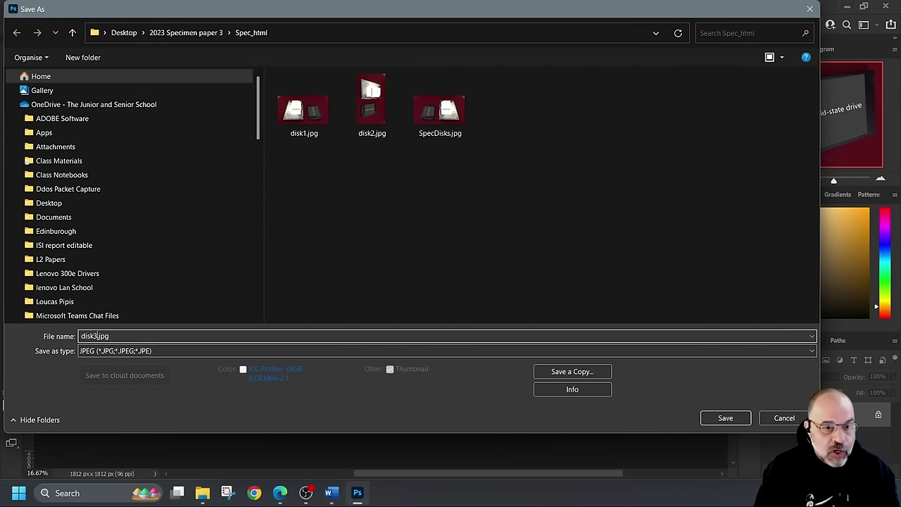
key("Return")
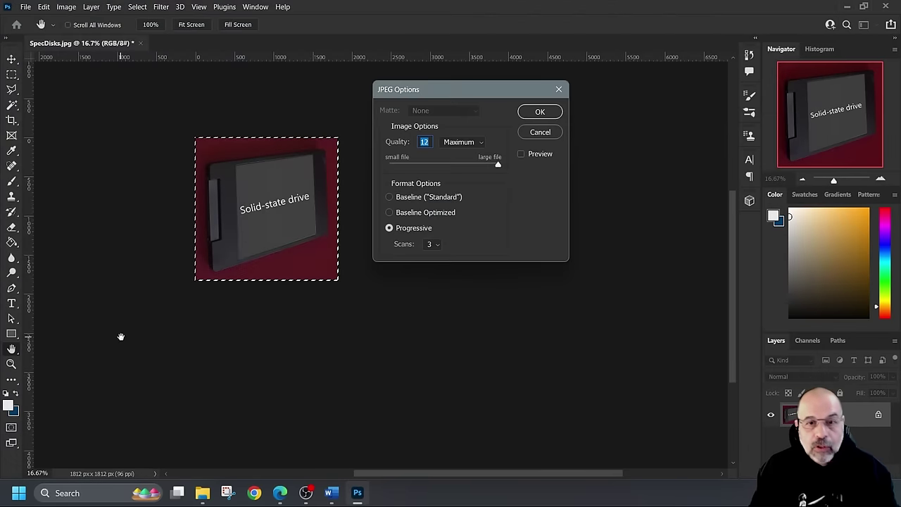
left_click(539, 112)
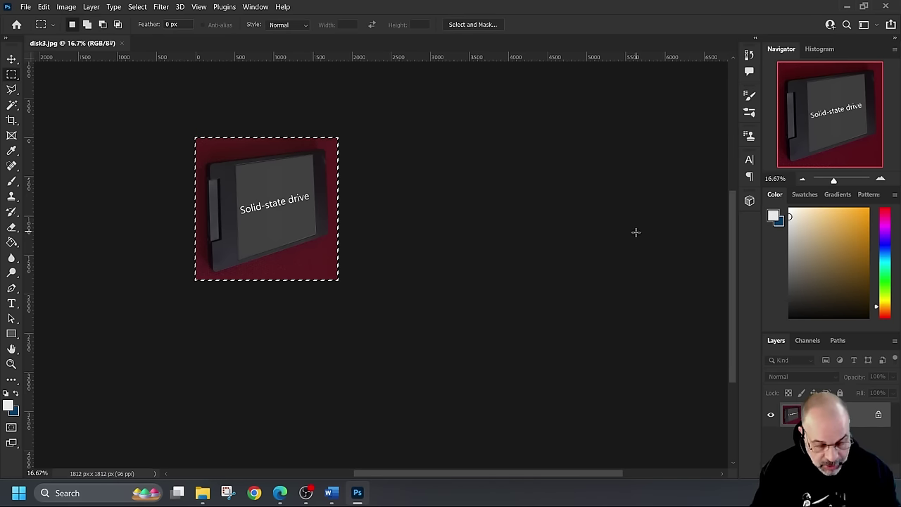
key("ctrl+d")
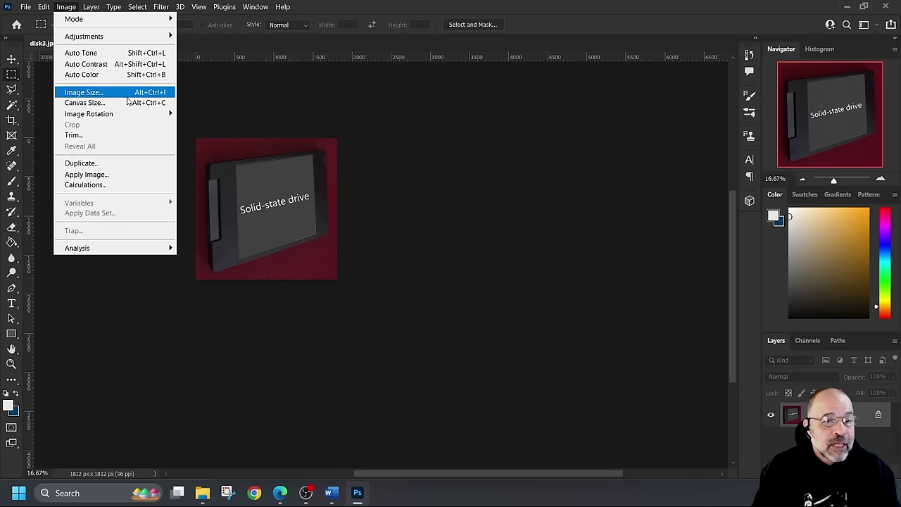
Step: In Image Size, keep width and height linked and enter 600 for a 600 × 600 px size
left_click(83, 92)
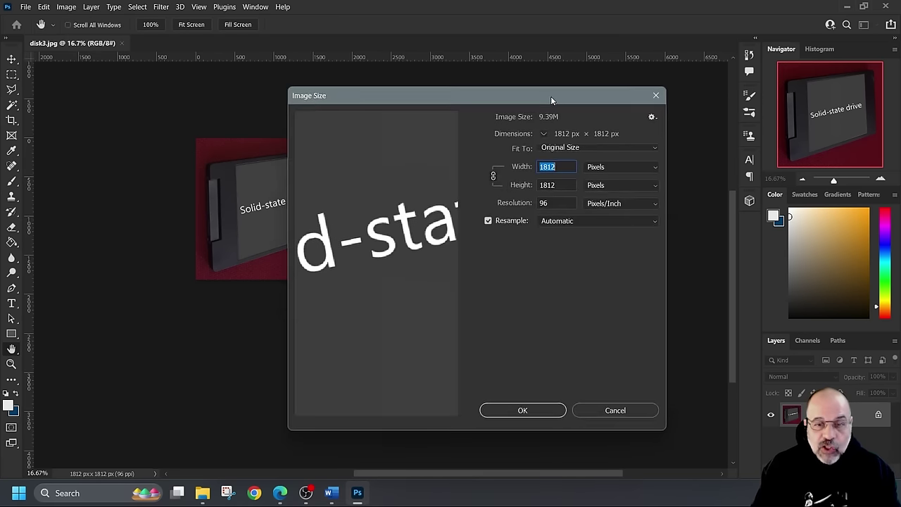
left_click_drag(551, 96, 570, 94)
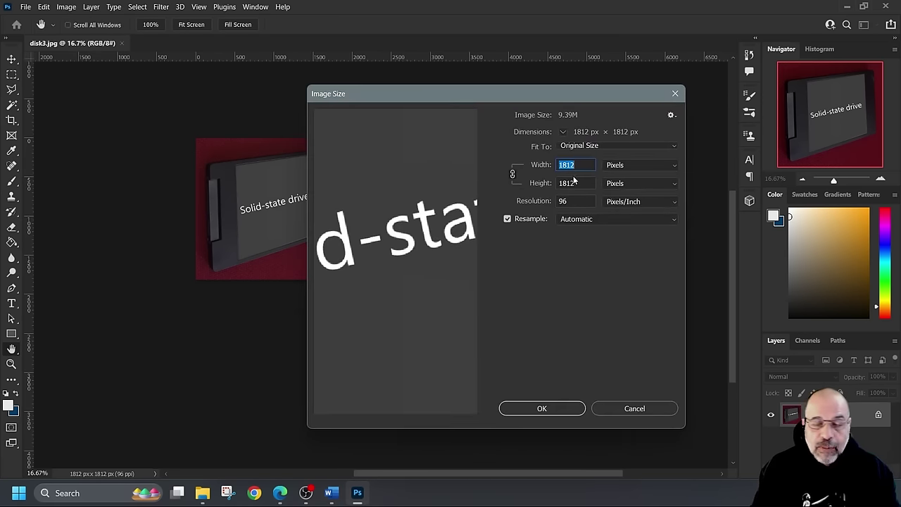
left_click(512, 175)
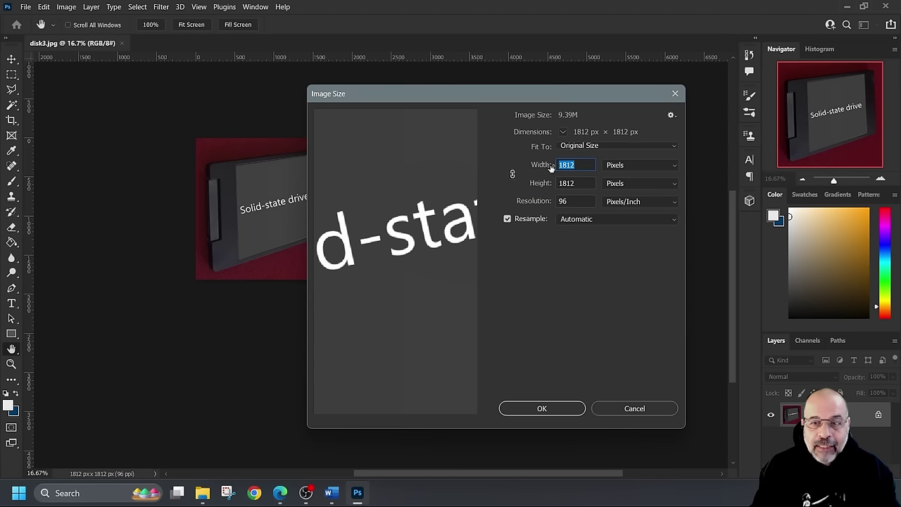
left_click(513, 174)
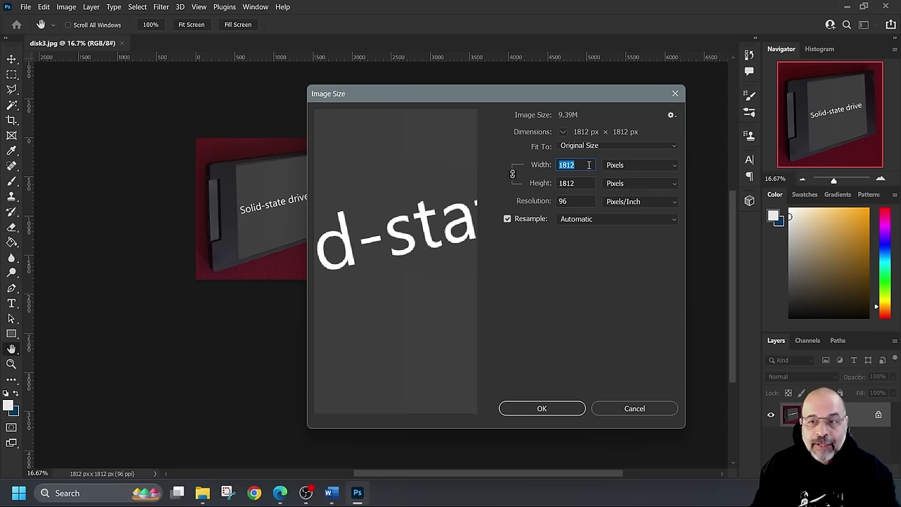
type("600")
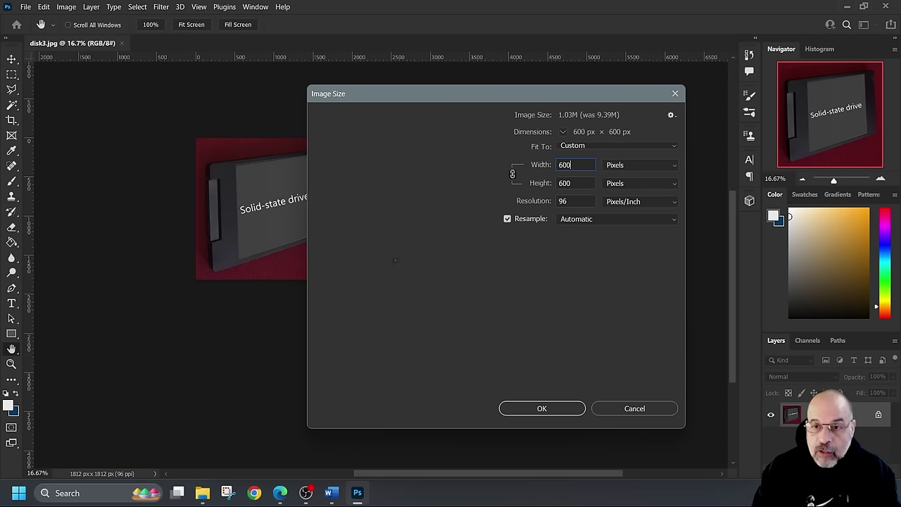
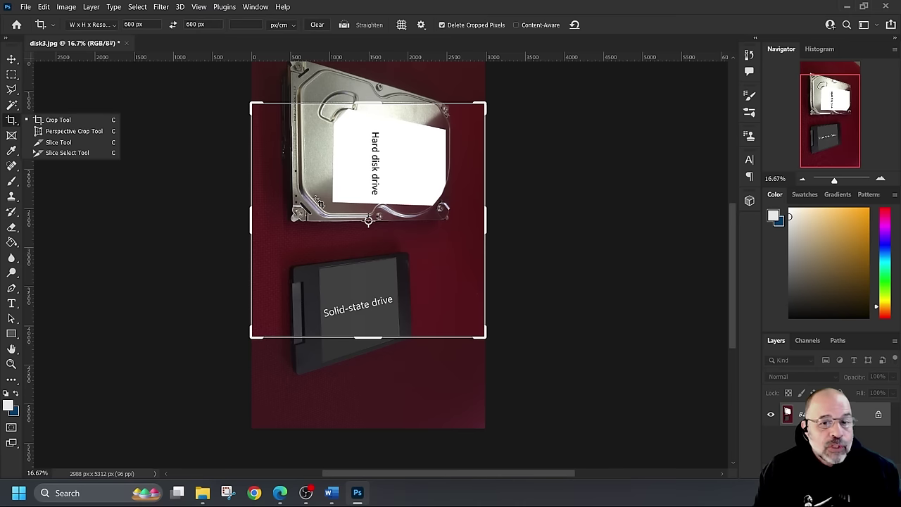
Step: Crop disk3.jpg to a 600 × 600 px square framing just the solid-state drive
left_click(147, 25)
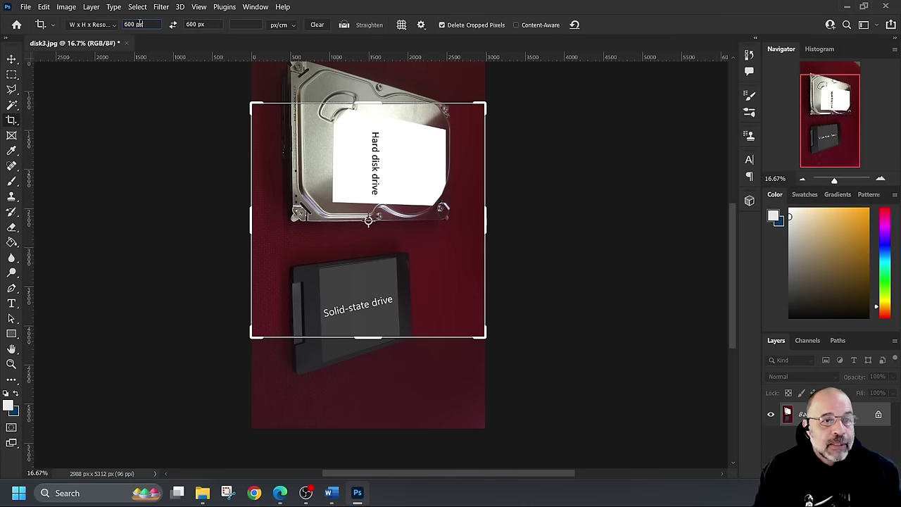
left_click(92, 25)
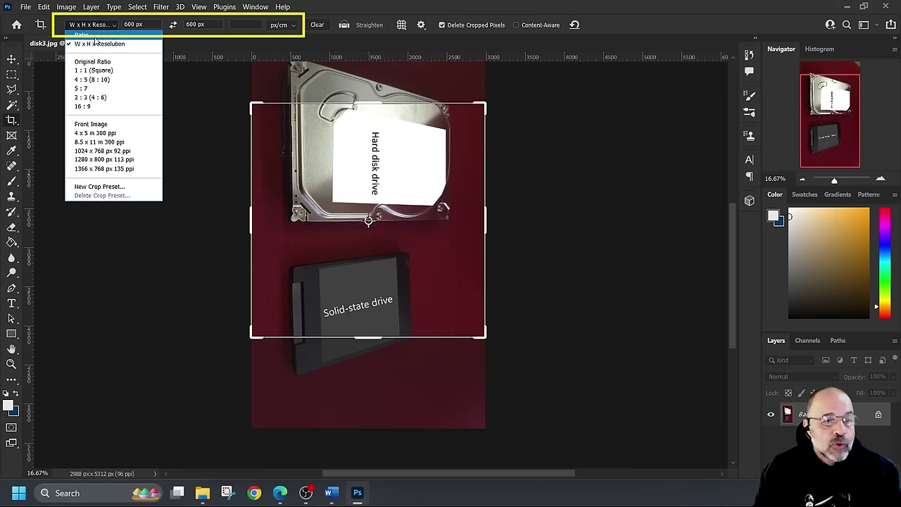
left_click(141, 25)
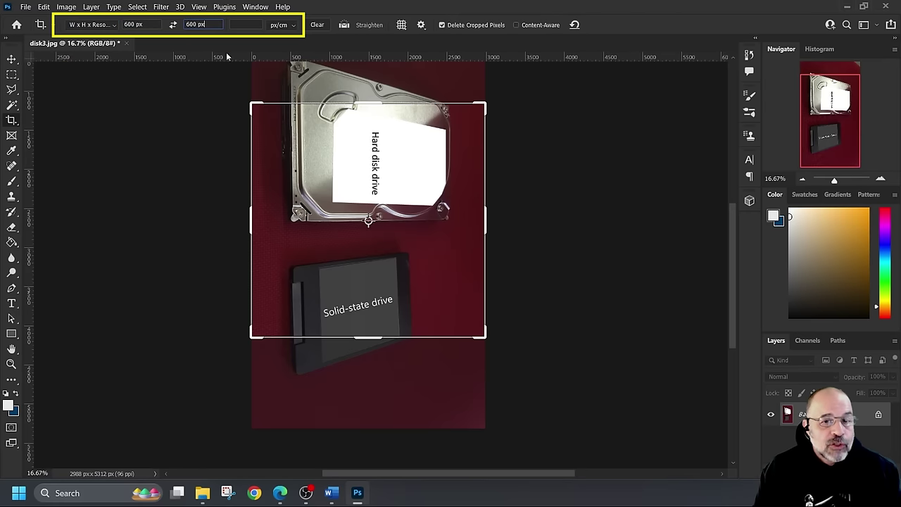
left_click_drag(483, 102, 429, 134)
left_click_drag(378, 237, 352, 200)
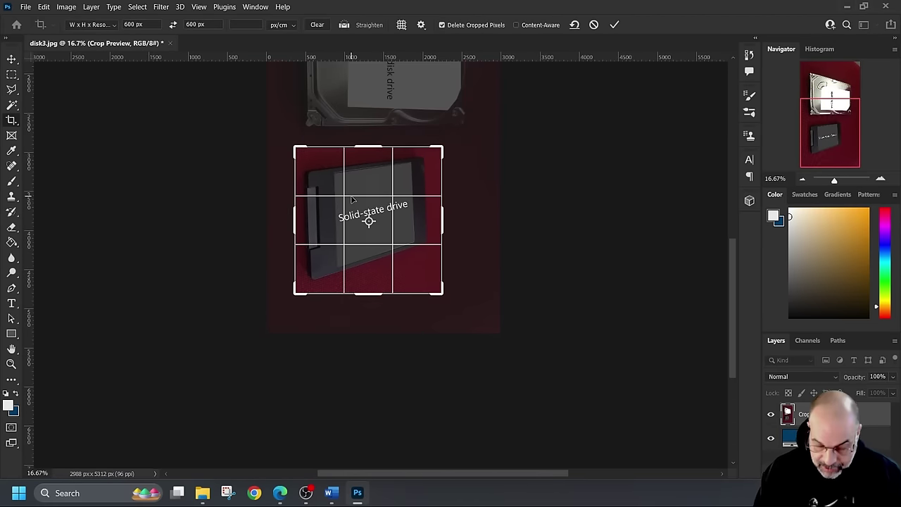
key("Return")
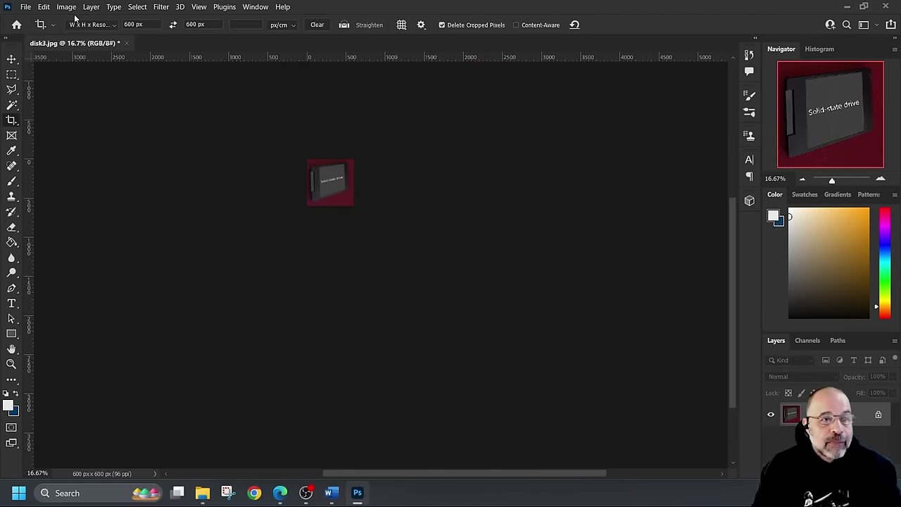
Step: Check in Image Size that disk3.jpg is 600 × 600 px, then quit Photoshop without saving
left_click(66, 7)
left_click(91, 92)
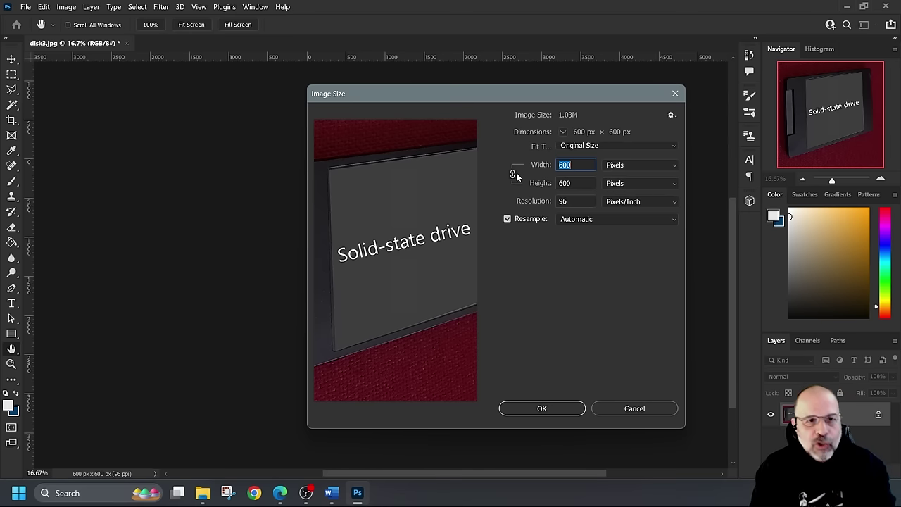
left_click(634, 409)
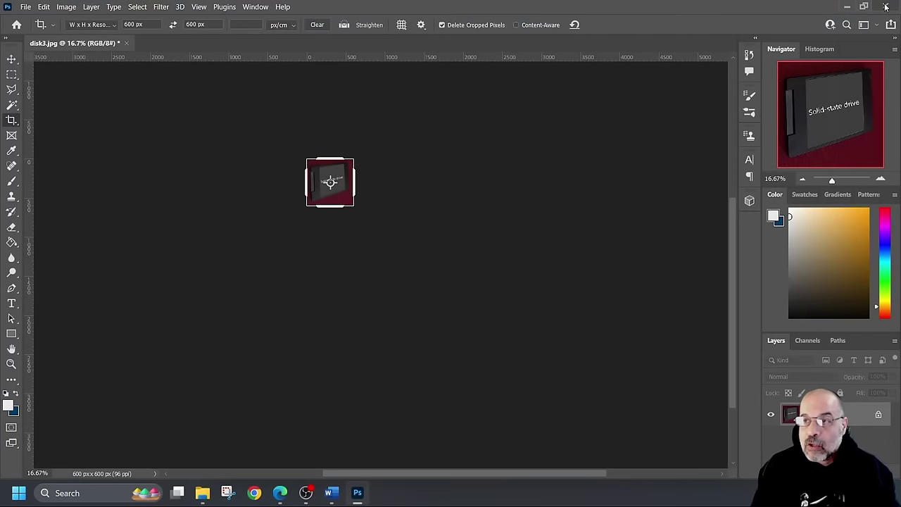
left_click(885, 6)
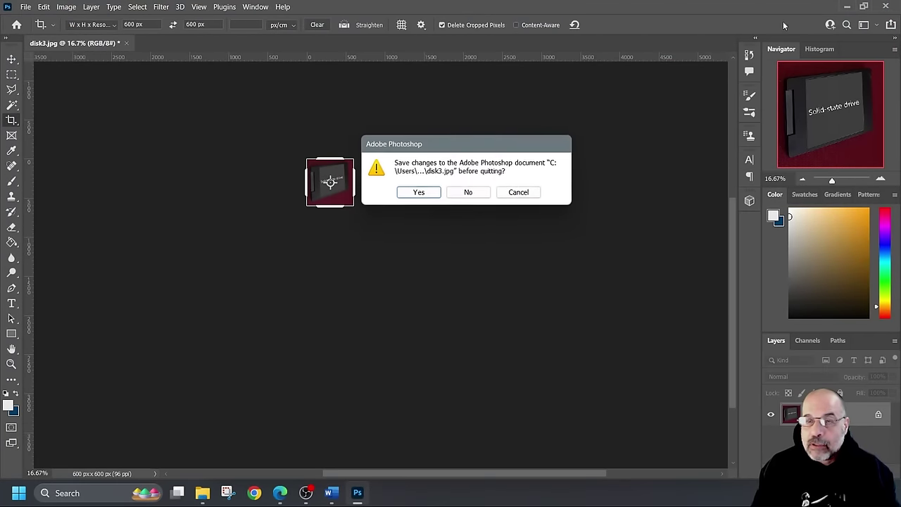
left_click(467, 192)
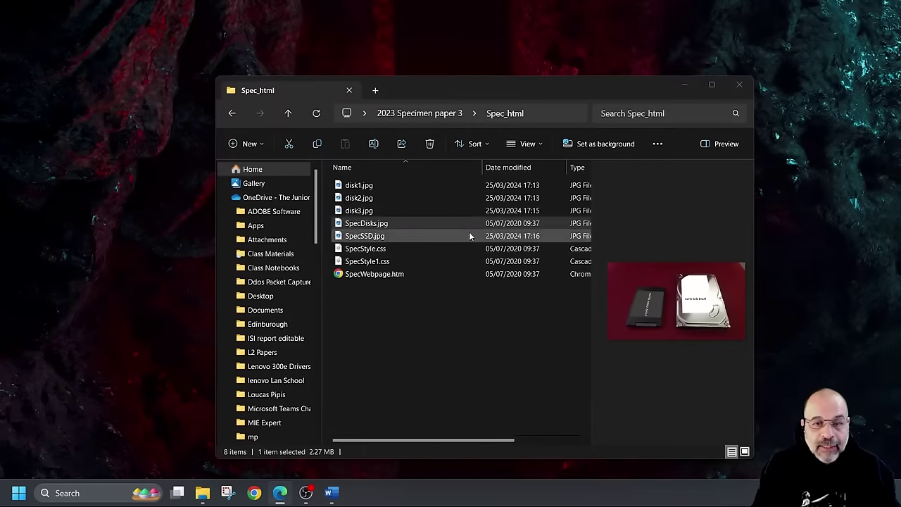
Step: Hide the preview pane, collapse OneDrive and narrow the navigation pane
left_click_drag(639, 93, 577, 61)
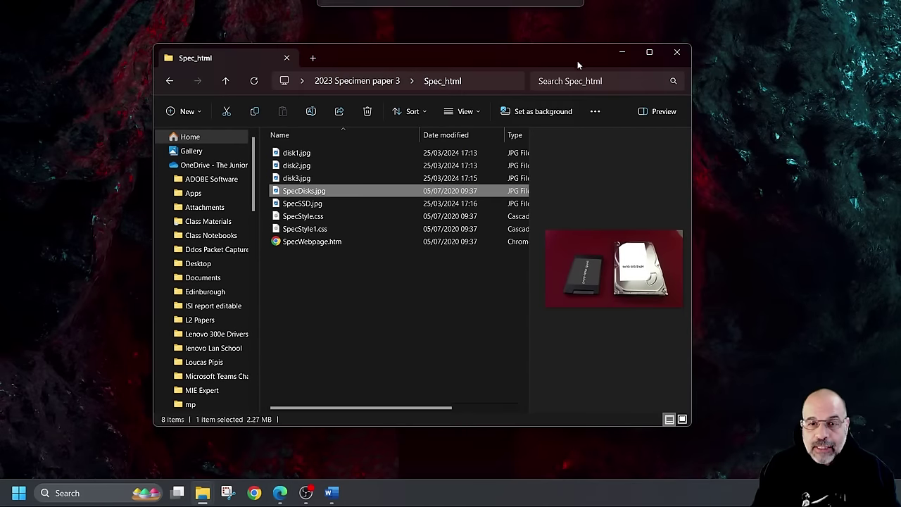
left_click(662, 111)
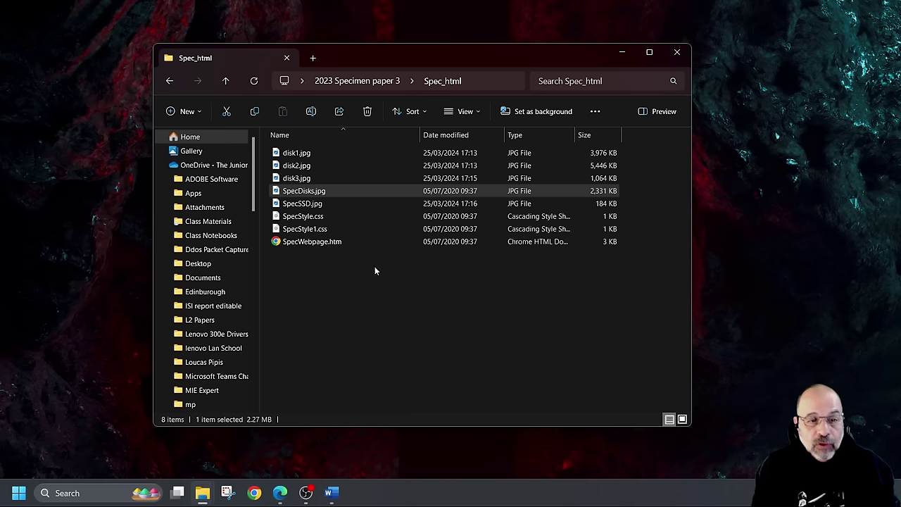
left_click(163, 166)
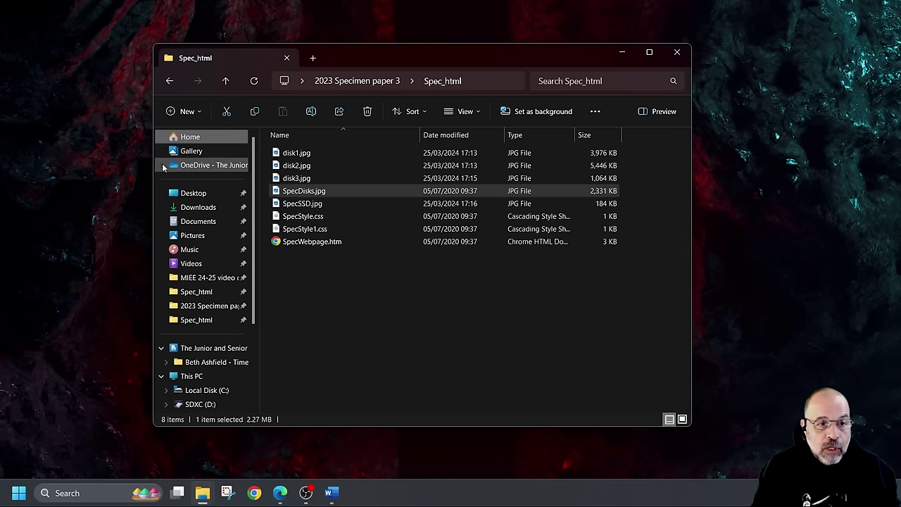
left_click_drag(258, 243, 212, 242)
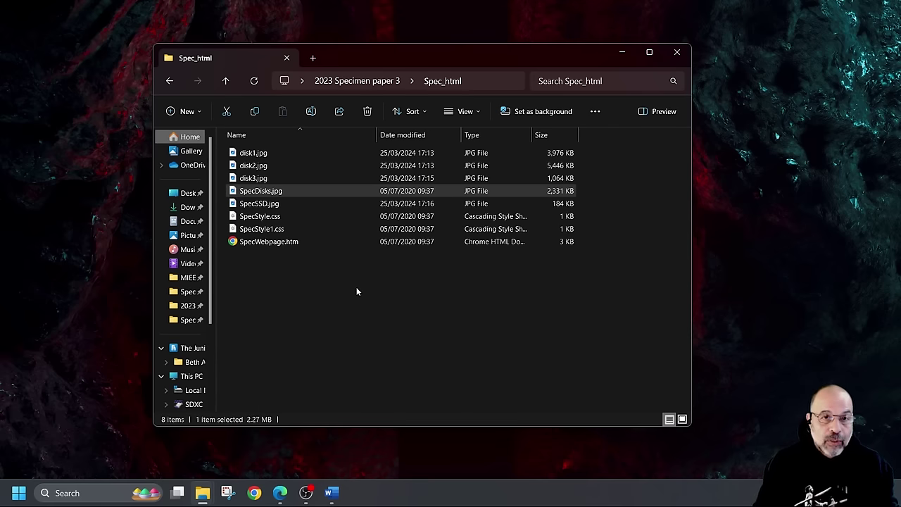
left_click(385, 281)
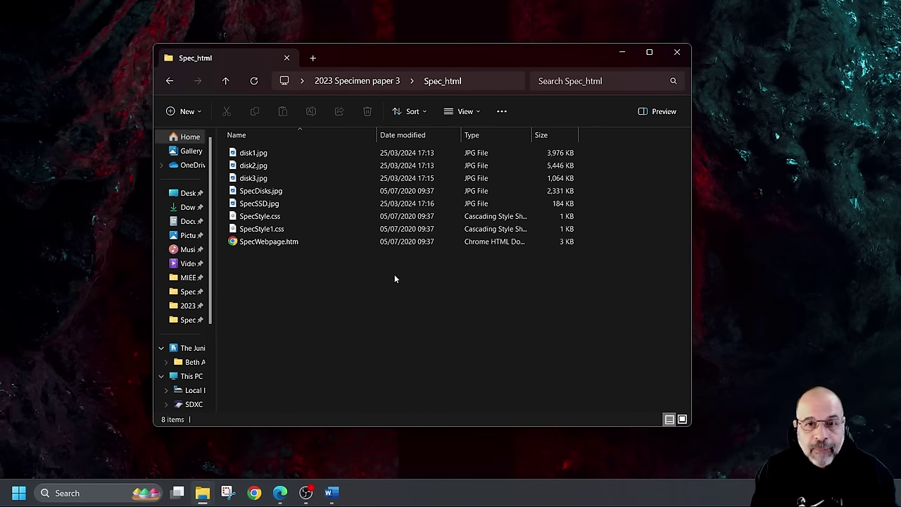
Step: Try the Content layout, then switch the file list to Details view
left_click(476, 113)
left_click(466, 268)
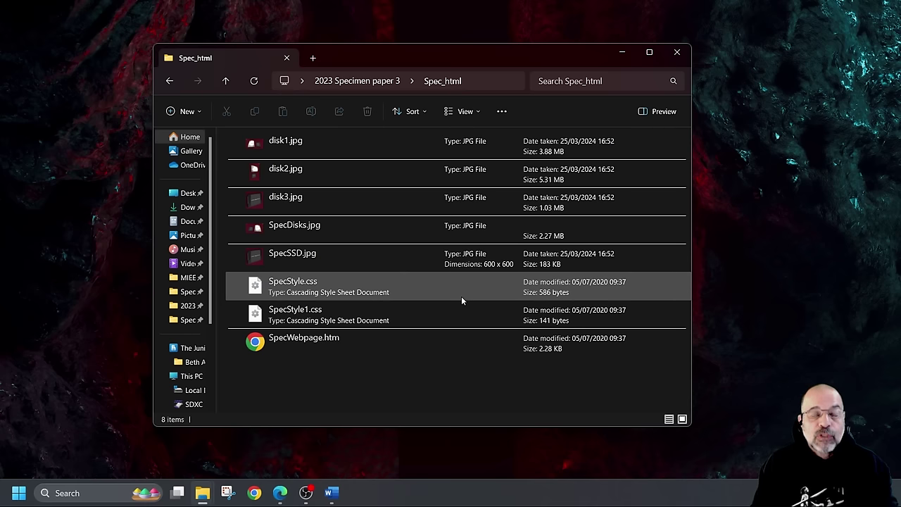
left_click(464, 111)
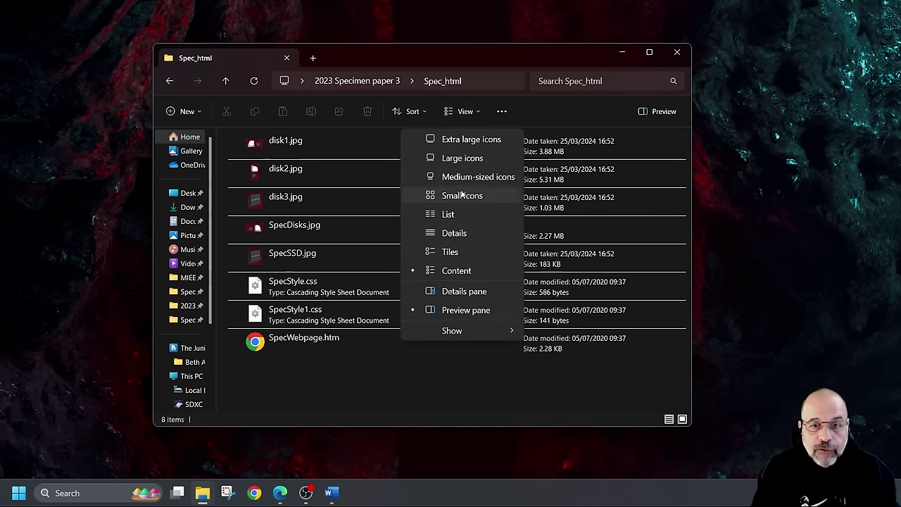
left_click(465, 233)
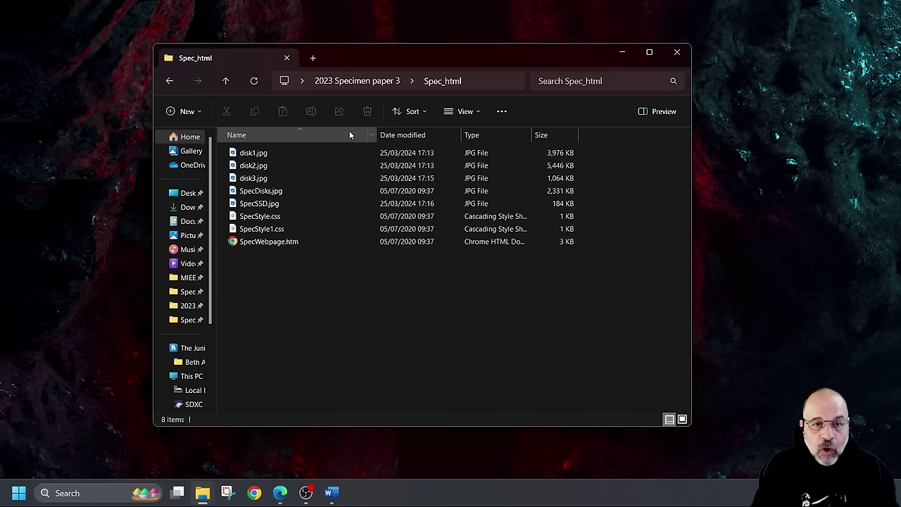
Step: Add a Dimensions column to the listing, then widen the Type column and the window
right_click(395, 137)
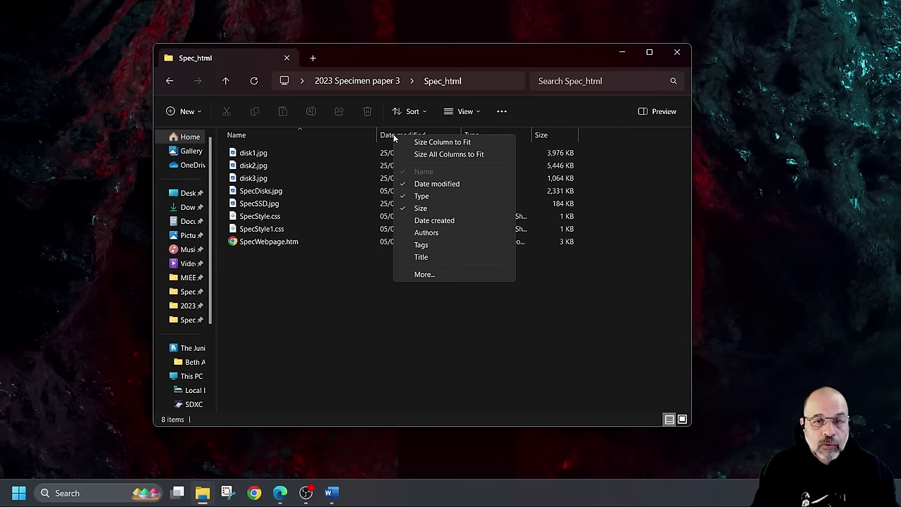
left_click(428, 275)
left_click_drag(446, 118, 693, 64)
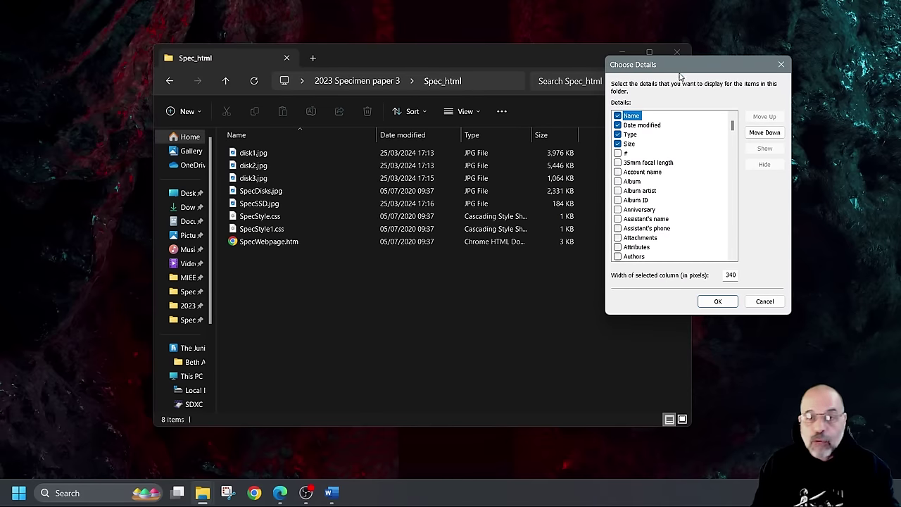
scroll(654, 202, "down", 2)
scroll(655, 203, "down", 16)
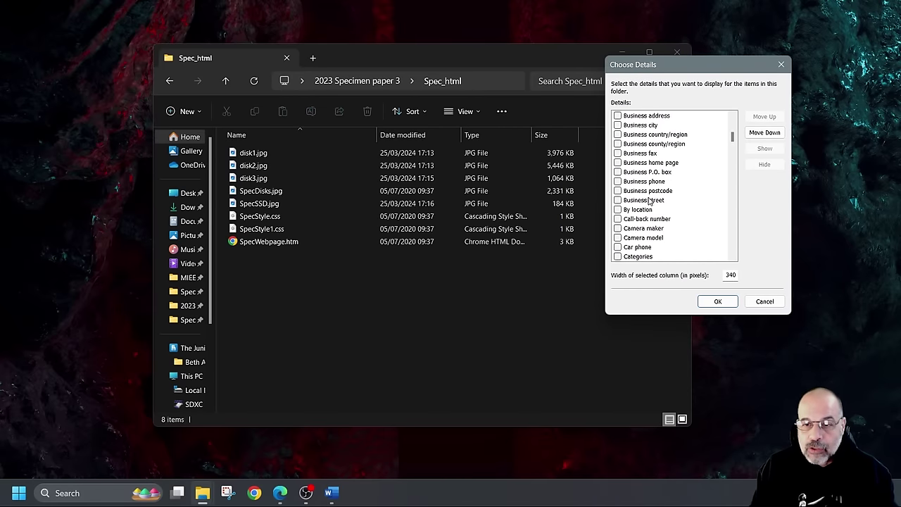
scroll(648, 198, "down", 2)
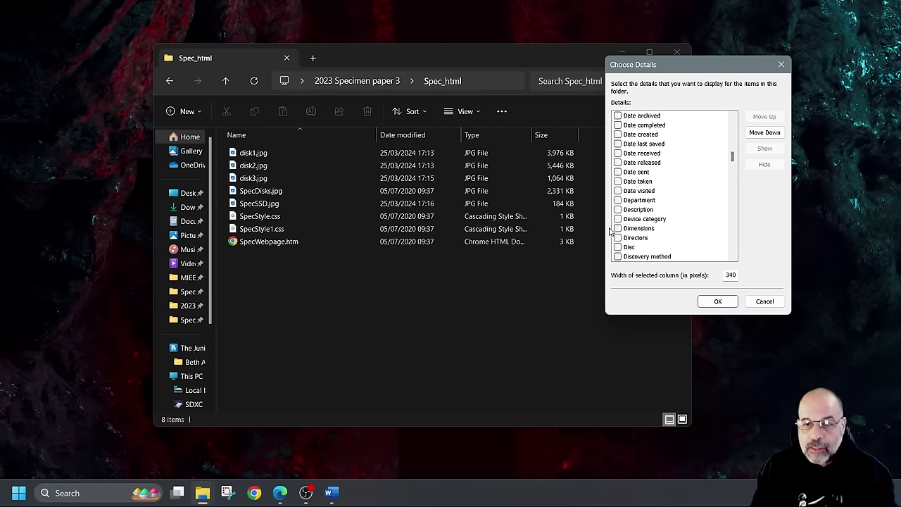
left_click(708, 301)
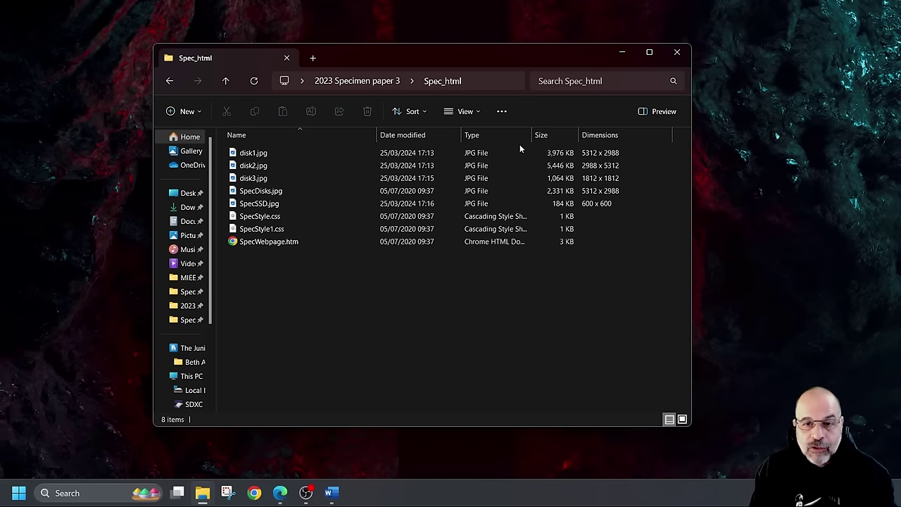
left_click_drag(533, 136, 575, 138)
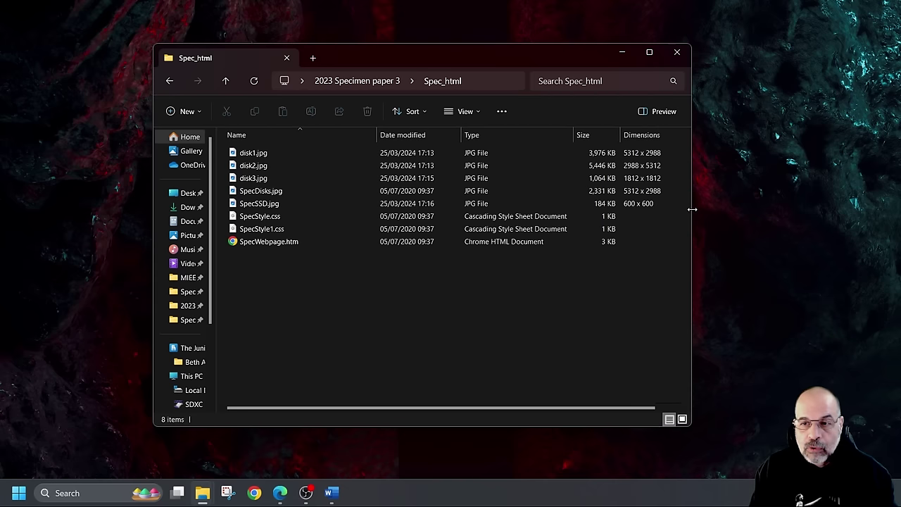
left_click_drag(691, 209, 749, 210)
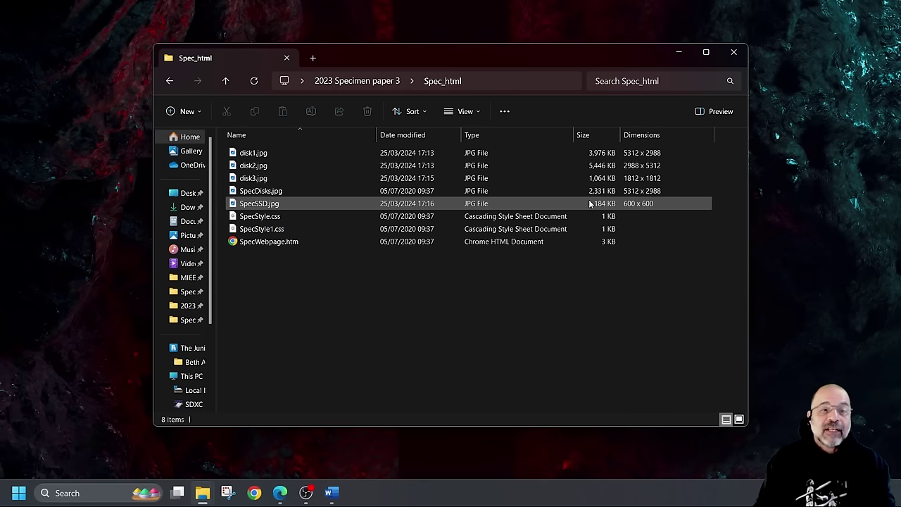
Step: Snip the Spec_html window showing file sizes and SpecSSD.jpg at 600 x 600
left_click(226, 493)
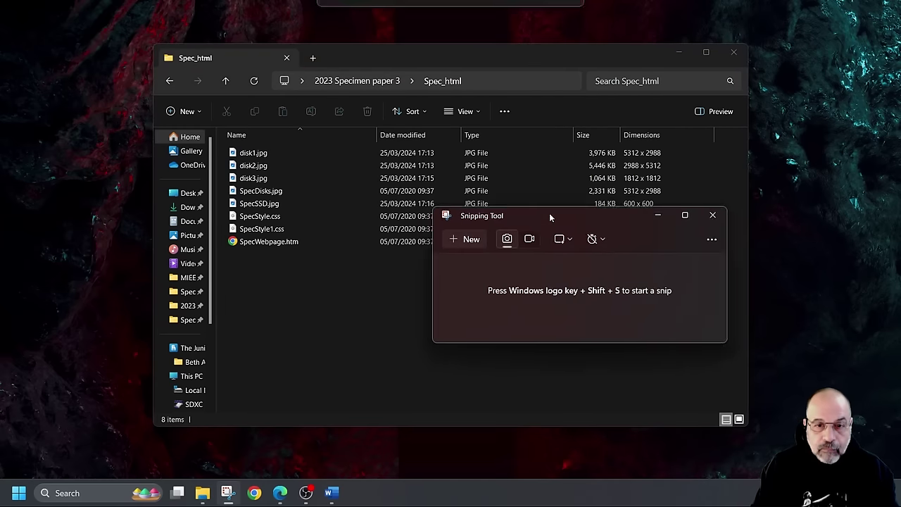
left_click(492, 247)
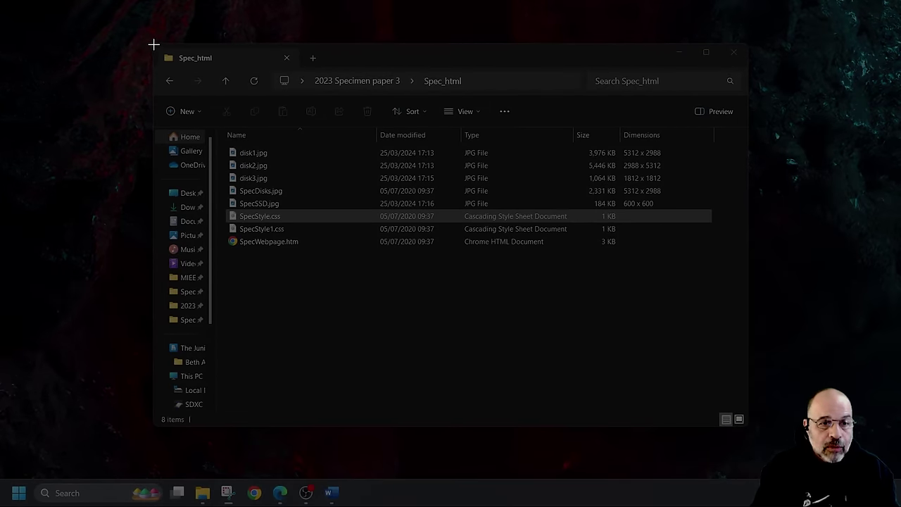
left_click_drag(153, 44, 751, 431)
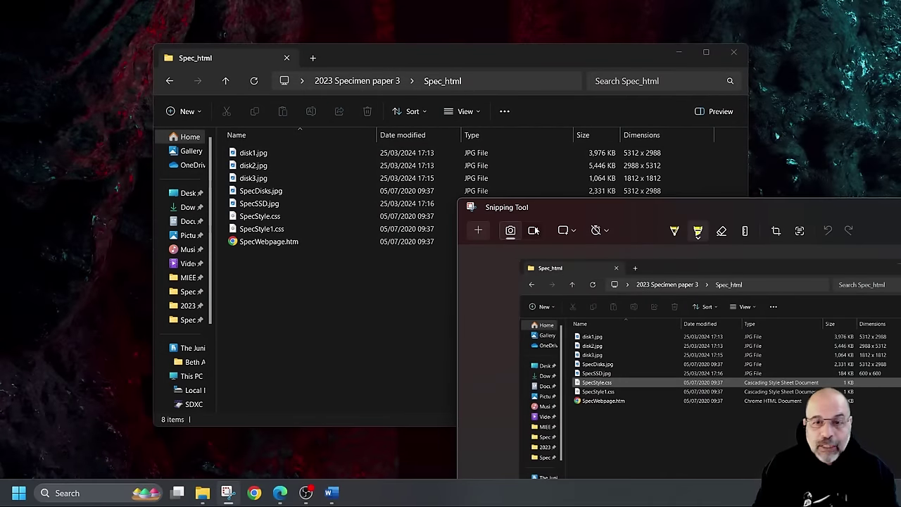
left_click_drag(624, 208, 351, 82)
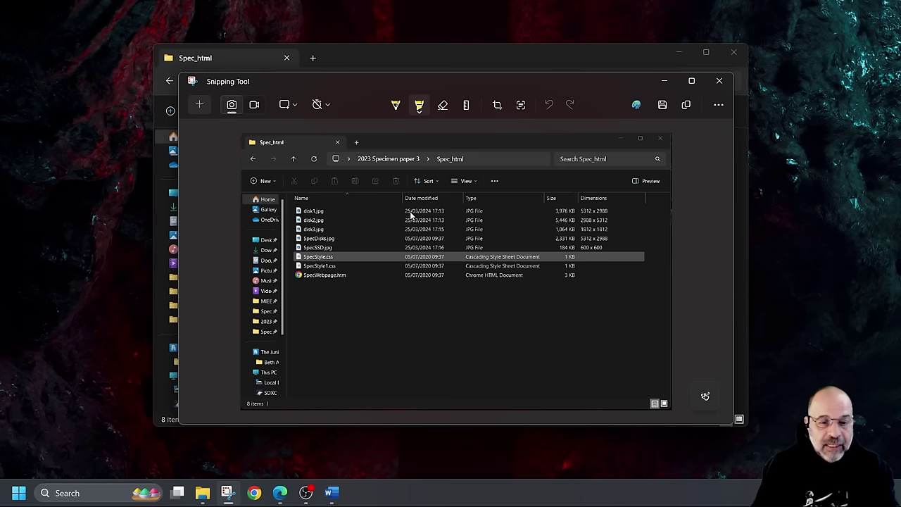
Step: Add the Ev1 label and pasted folder screenshot, save SpecEvidence1234.docx, and minimise Word
left_click(329, 491)
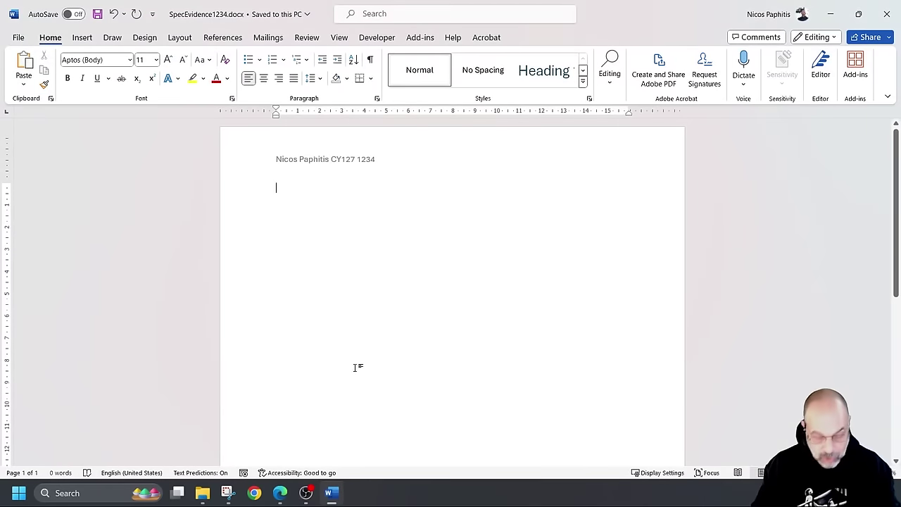
type("Ev1")
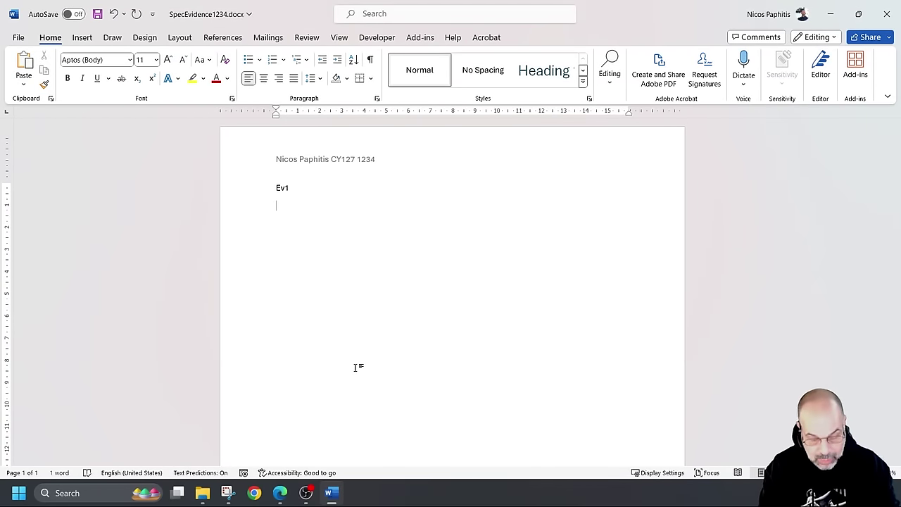
key("ctrl+v")
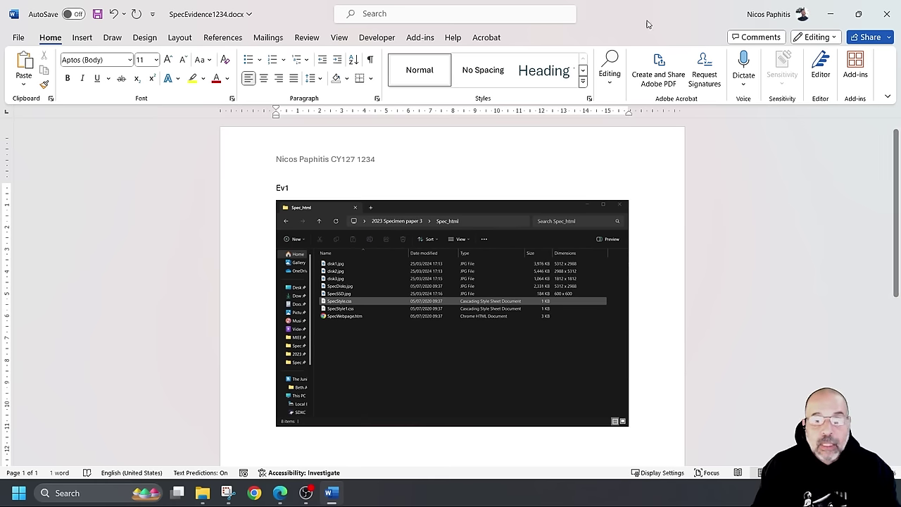
left_click(97, 14)
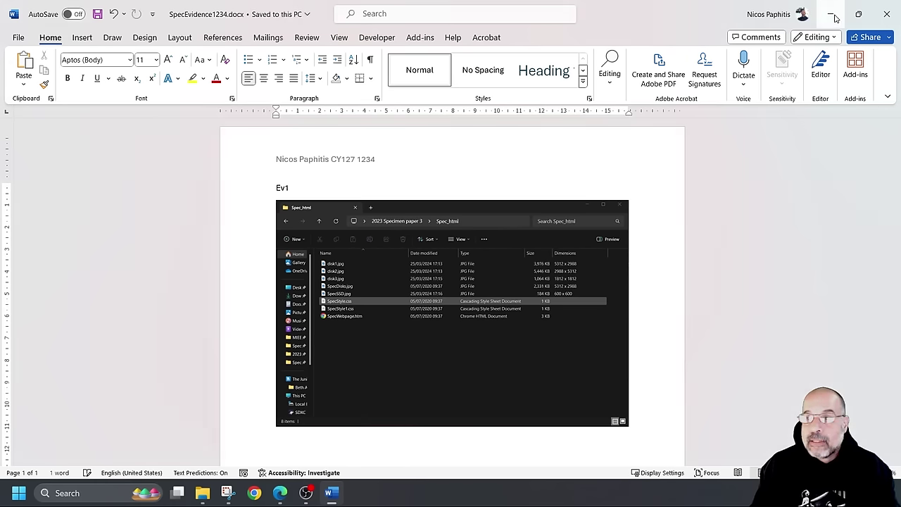
left_click(830, 14)
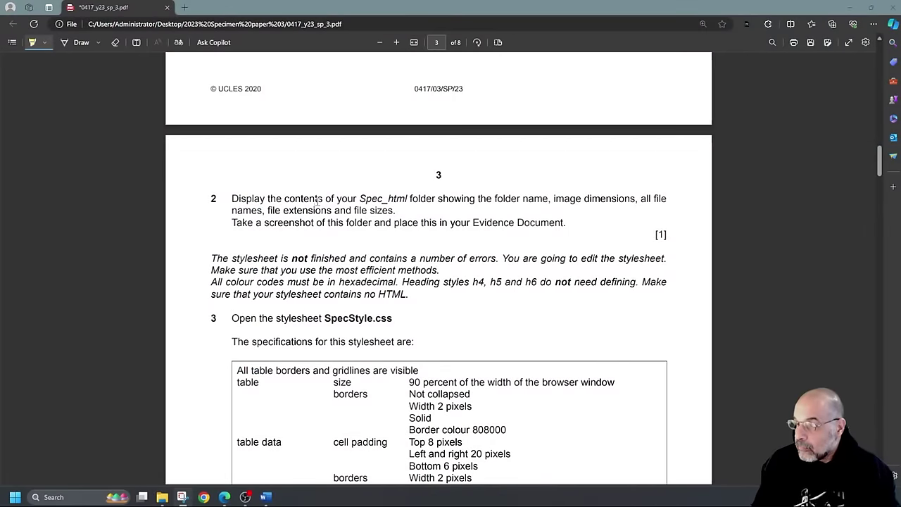
Step: Highlight 'of errors', 'most efficient methods' and the h4–h6 no-definition note in yellow
scroll(318, 201, "down", 3)
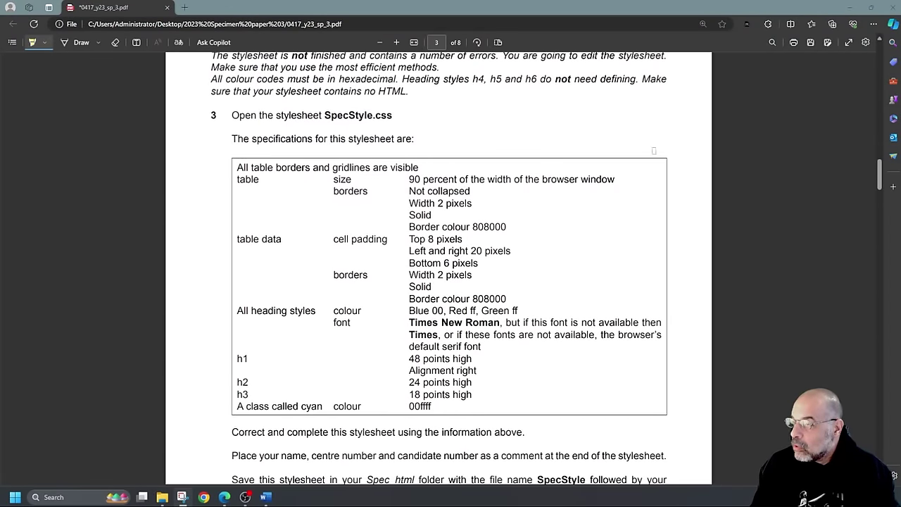
left_click_drag(879, 186, 879, 182)
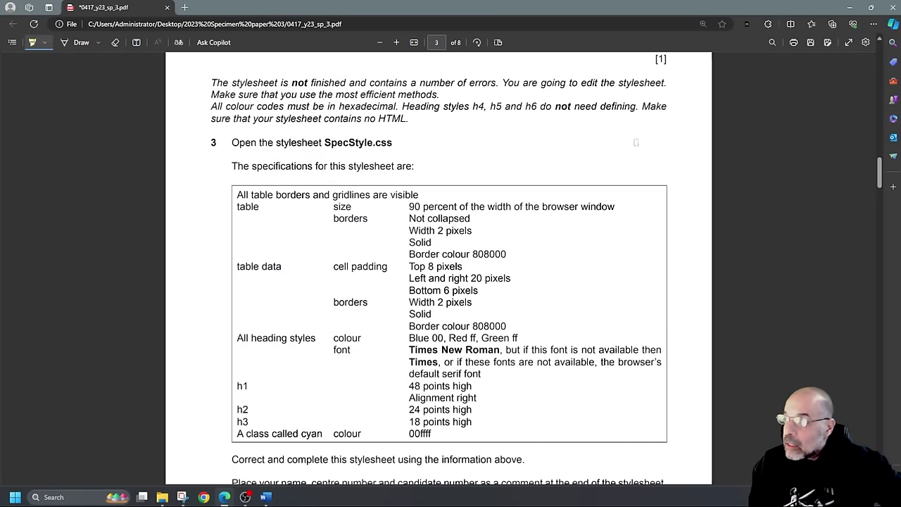
scroll(445, 156, "up", 1)
scroll(446, 155, "down", 1)
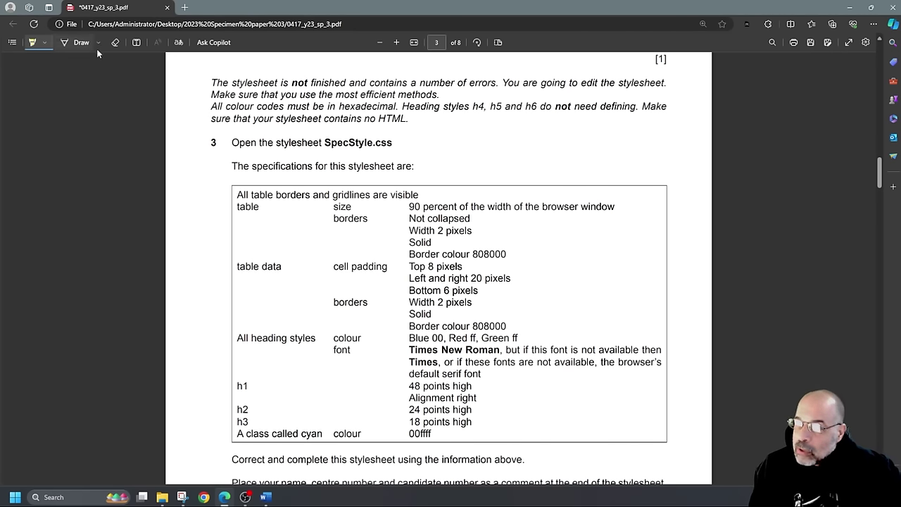
left_click_drag(498, 83, 457, 83)
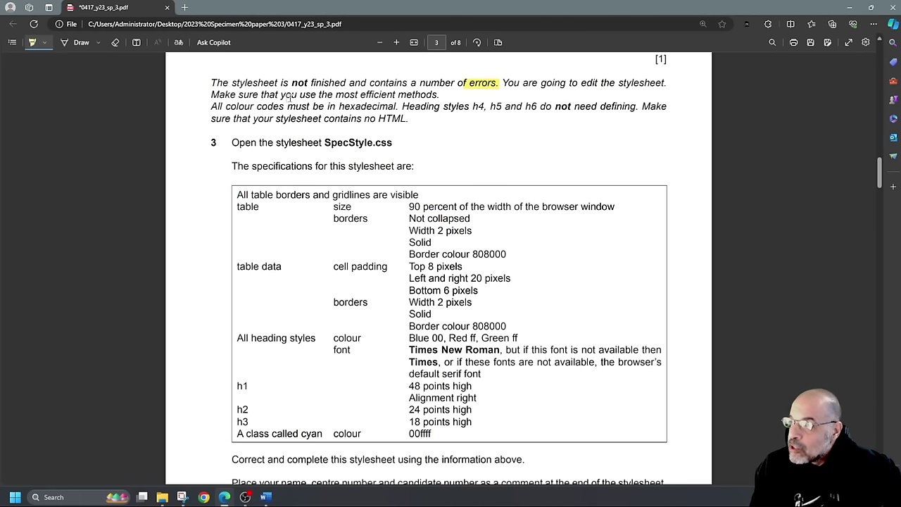
left_click_drag(336, 96, 445, 97)
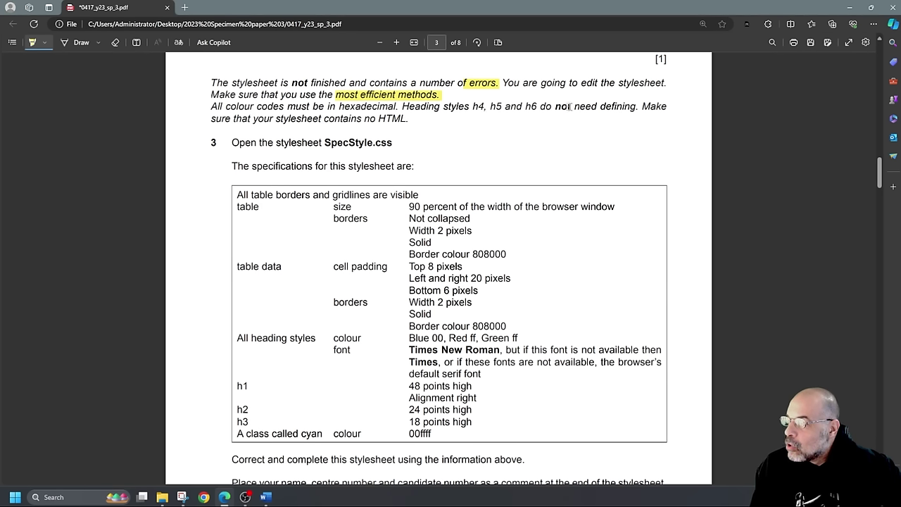
mouse_move(637, 106)
left_mouse_down()
mouse_move(436, 106)
mouse_move(473, 106)
left_mouse_up()
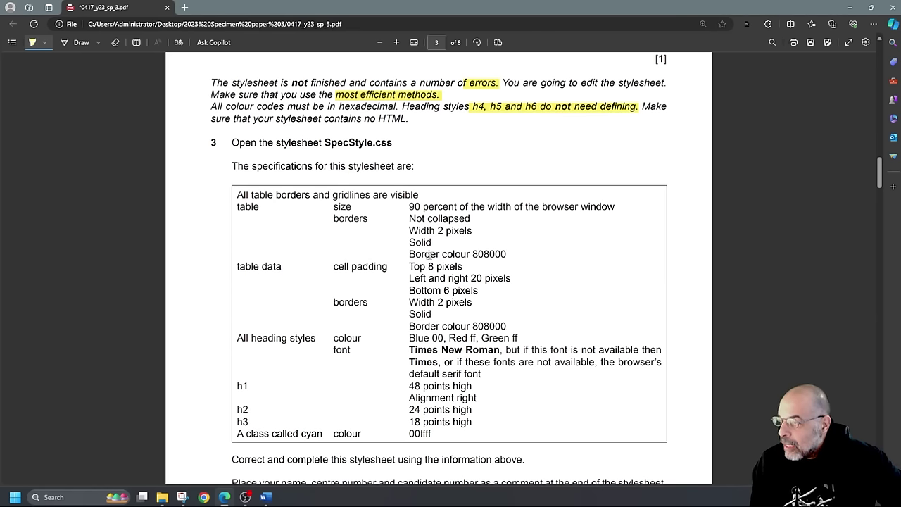
Step: Highlight the table and table data border specifications and reinforce the h4–h6 note
mouse_move(407, 230)
left_mouse_down()
mouse_move(469, 232)
mouse_move(519, 257)
left_mouse_up()
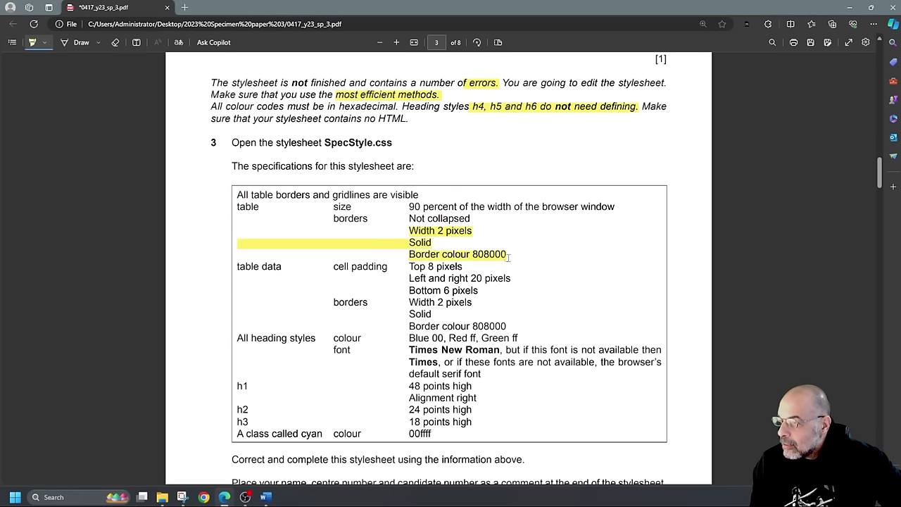
left_click_drag(409, 304, 508, 326)
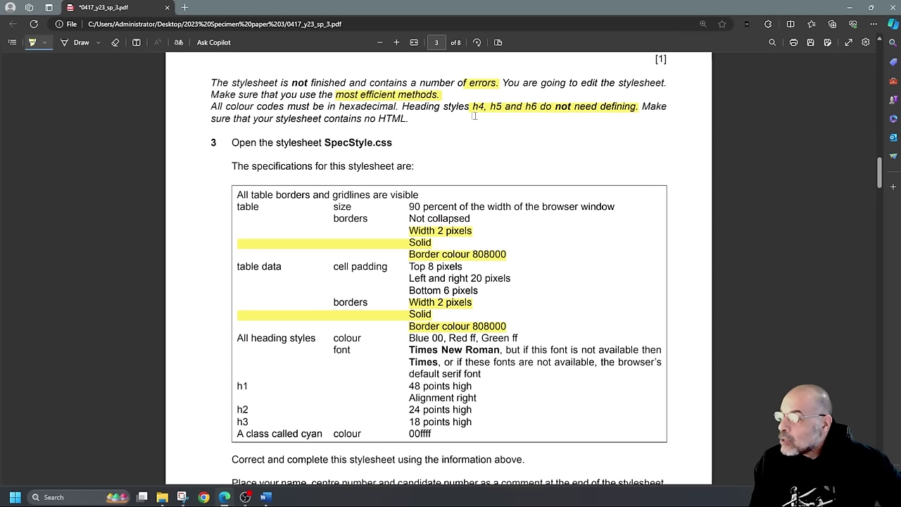
mouse_move(473, 107)
left_mouse_down()
mouse_move(645, 105)
mouse_move(637, 104)
left_mouse_up()
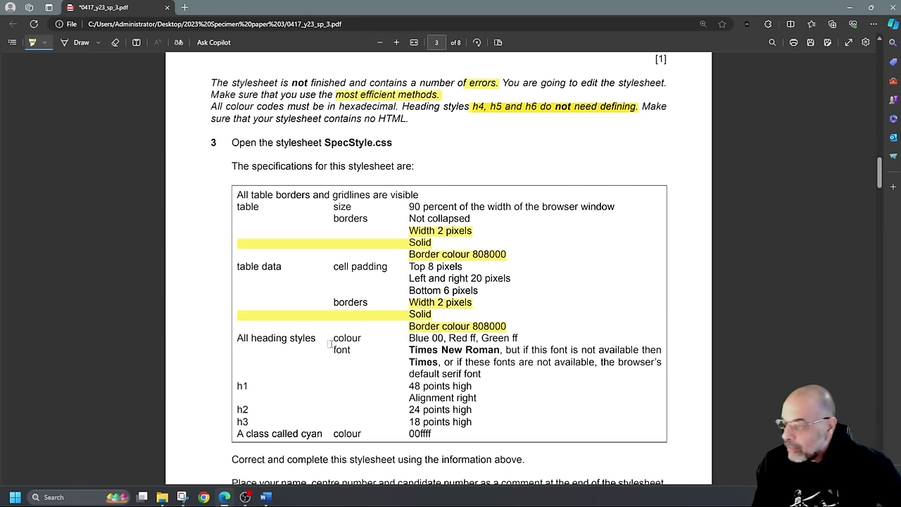
Step: Highlight the All heading styles row, the h1–h3 labels and the cyan class row
scroll(394, 390, "down", 2)
scroll(423, 267, "up", 1)
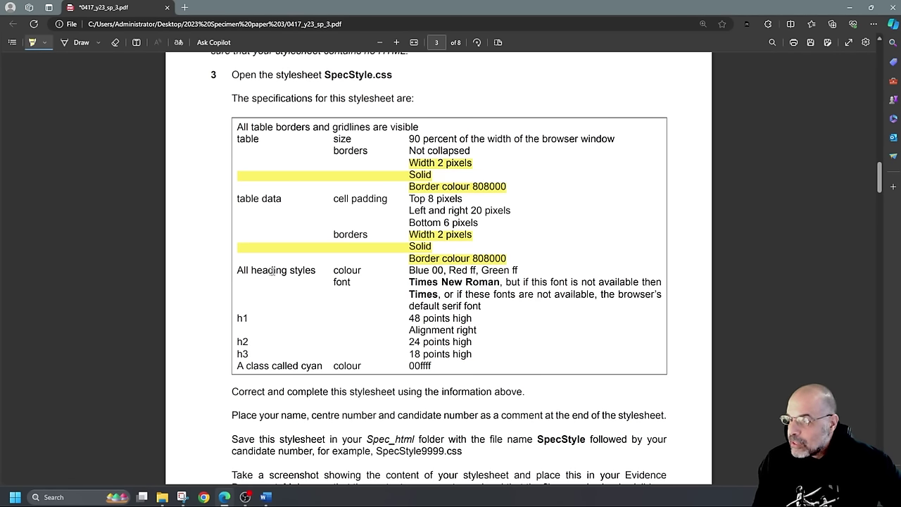
left_click_drag(239, 272, 321, 271)
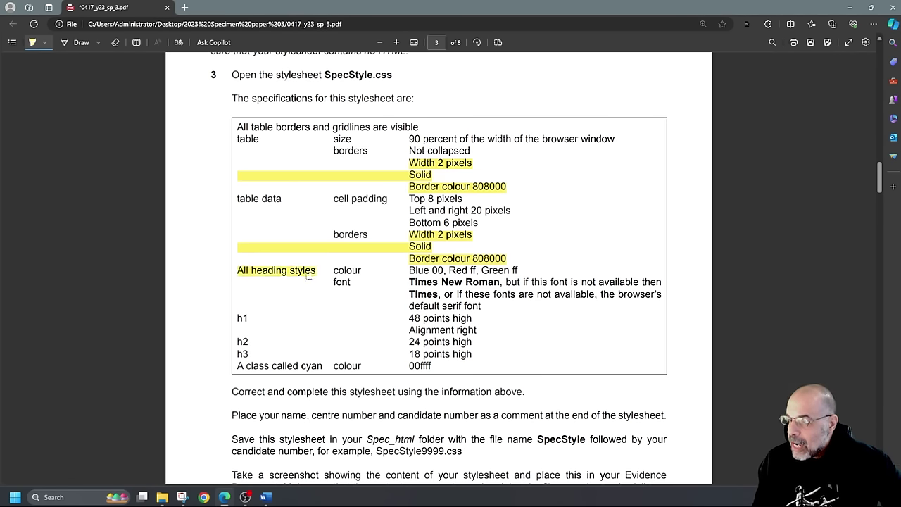
mouse_move(237, 318)
left_mouse_down()
mouse_move(248, 318)
mouse_move(250, 353)
left_mouse_up()
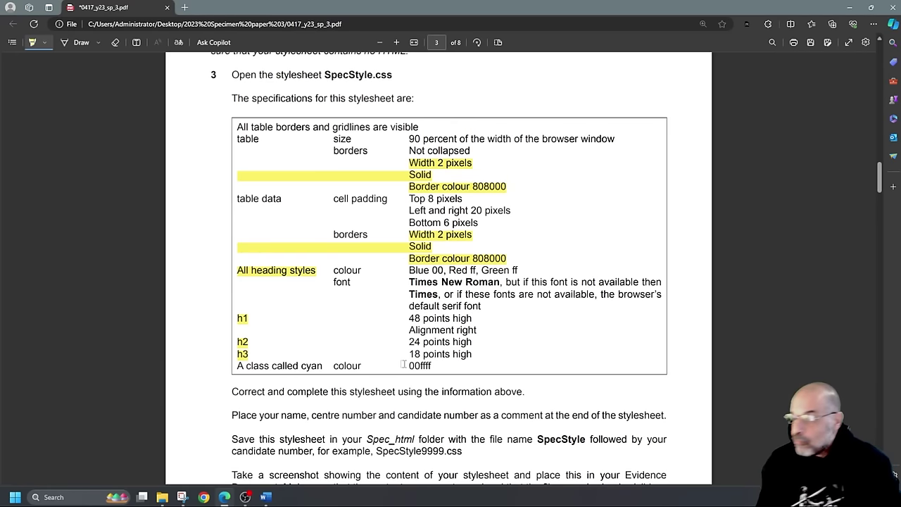
left_click_drag(237, 366, 331, 366)
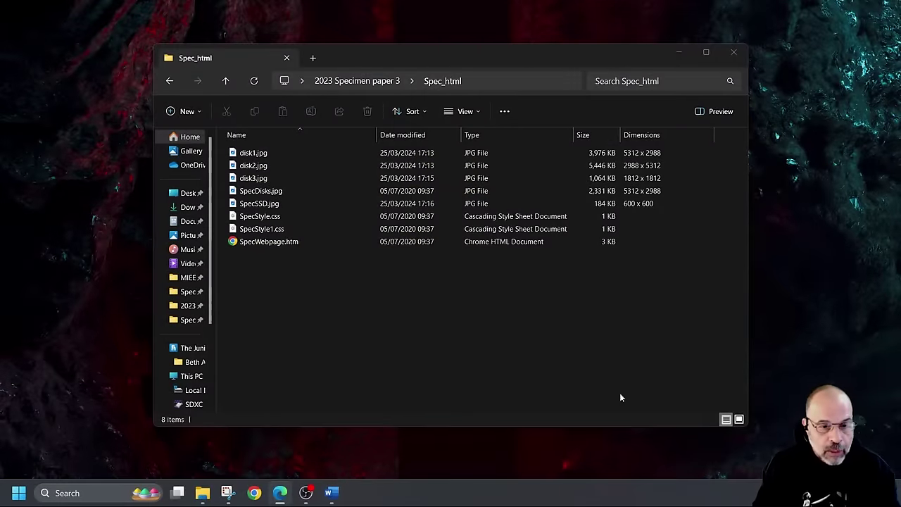
Step: Bring up the Open with options for SpecStyle.css in the Spec_html folder
left_click(322, 250)
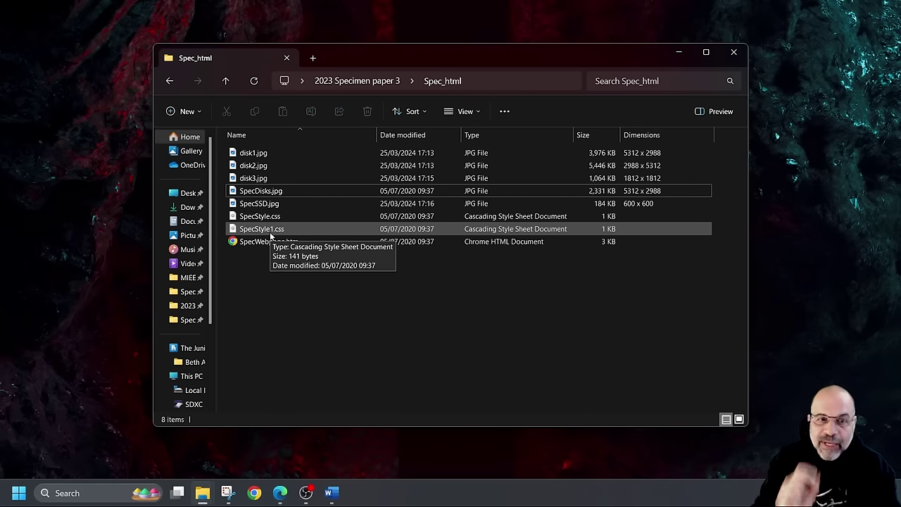
right_click(277, 218)
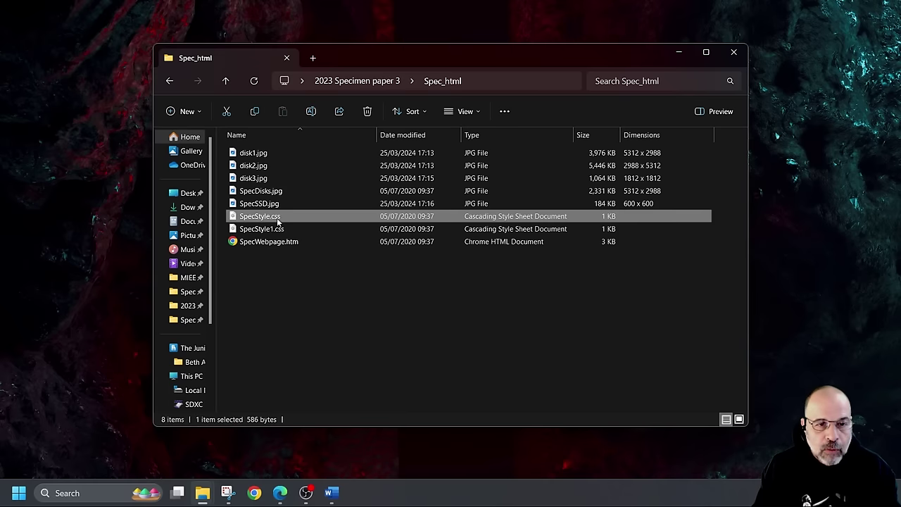
mouse_move(324, 264)
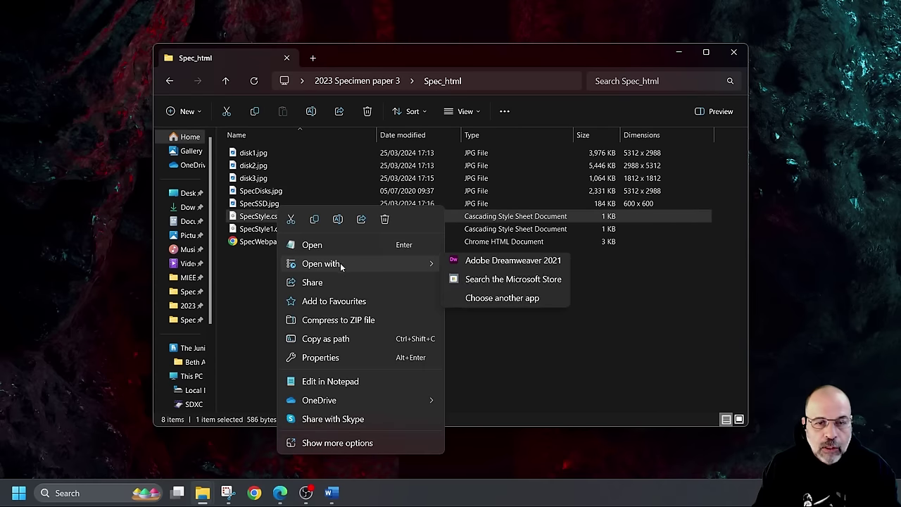
Step: Open SpecStyle.css in Dreamweaver 2021 and scroll through its table, heading and cyan notes
left_click(485, 266)
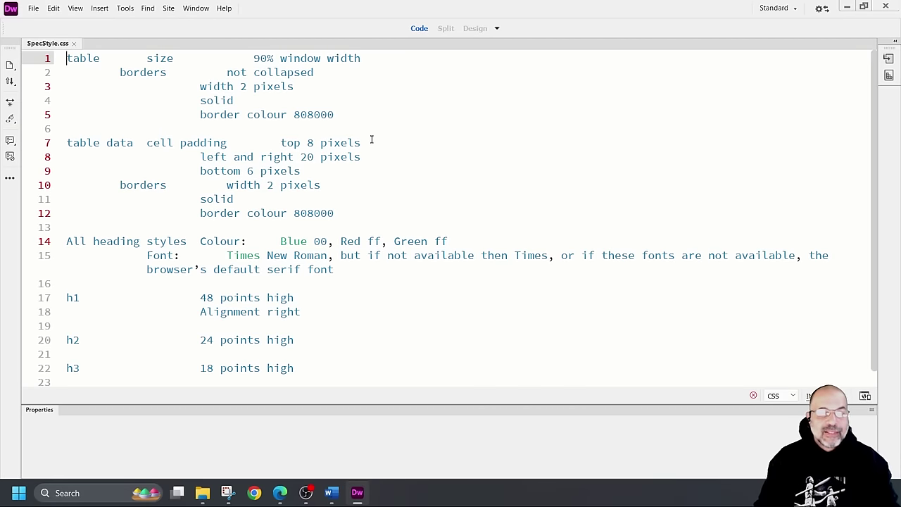
scroll(299, 164, "down", 1)
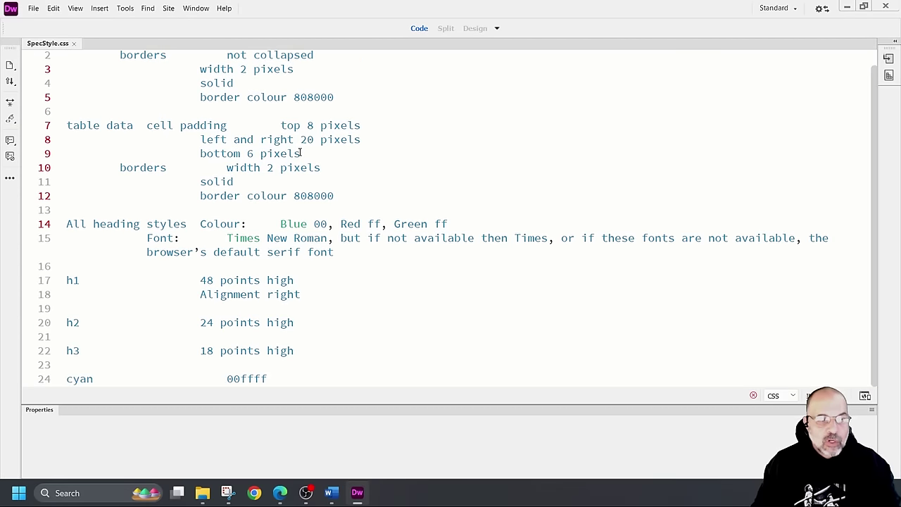
scroll(301, 153, "up", 1)
scroll(283, 153, "down", 1)
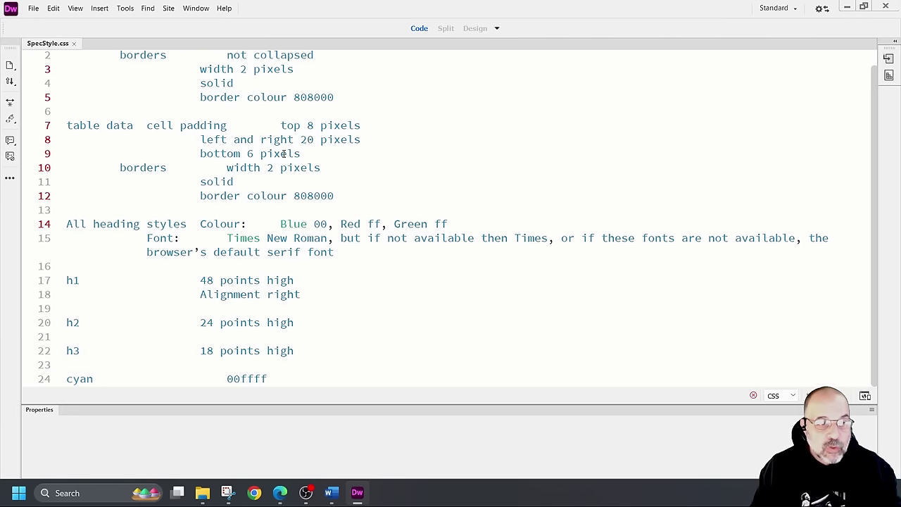
scroll(284, 153, "up", 1)
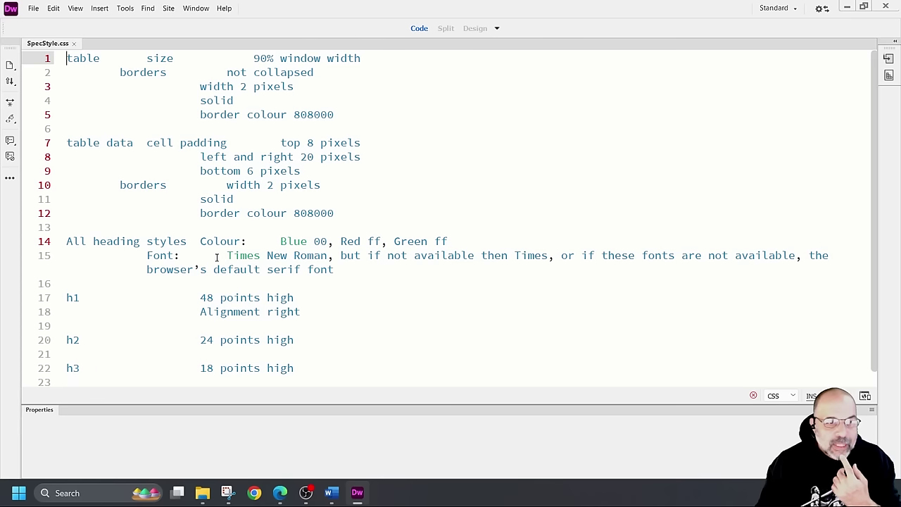
Step: Delete all specification notes from SpecStyle.css so it is empty, and expand the CSS Designer panel
left_click_drag(299, 368, 2, 3)
key("ctrl+z")
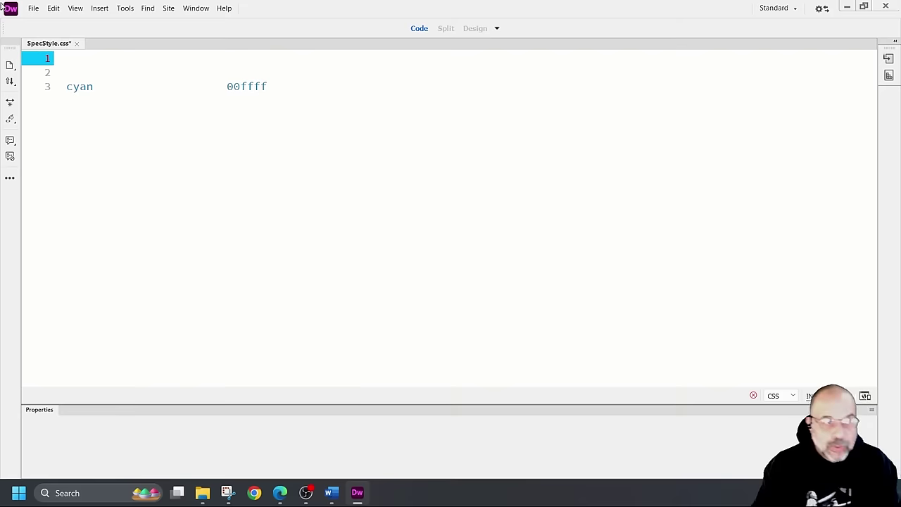
left_click_drag(337, 159, 32, 60)
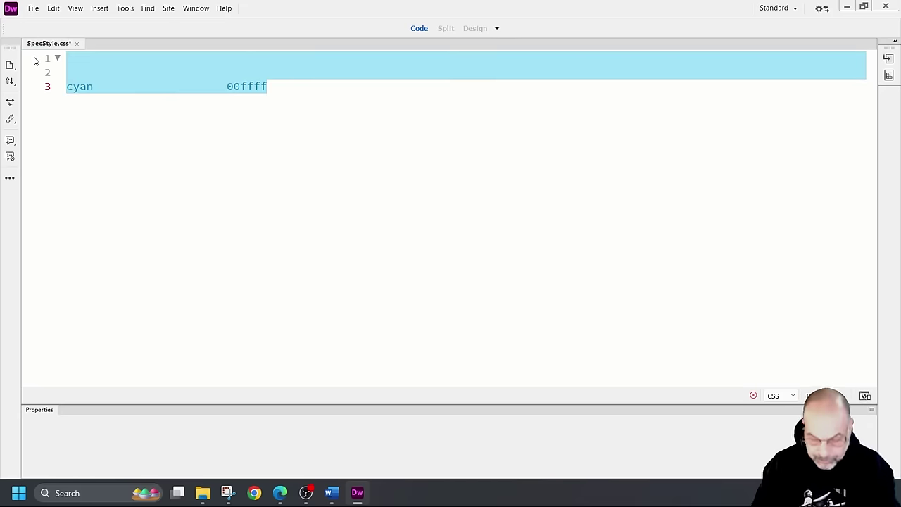
key("Delete")
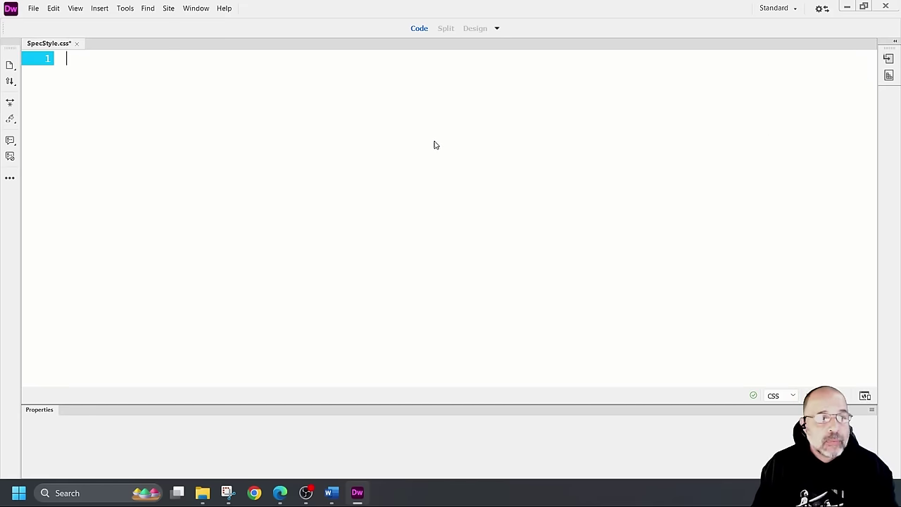
left_click(894, 41)
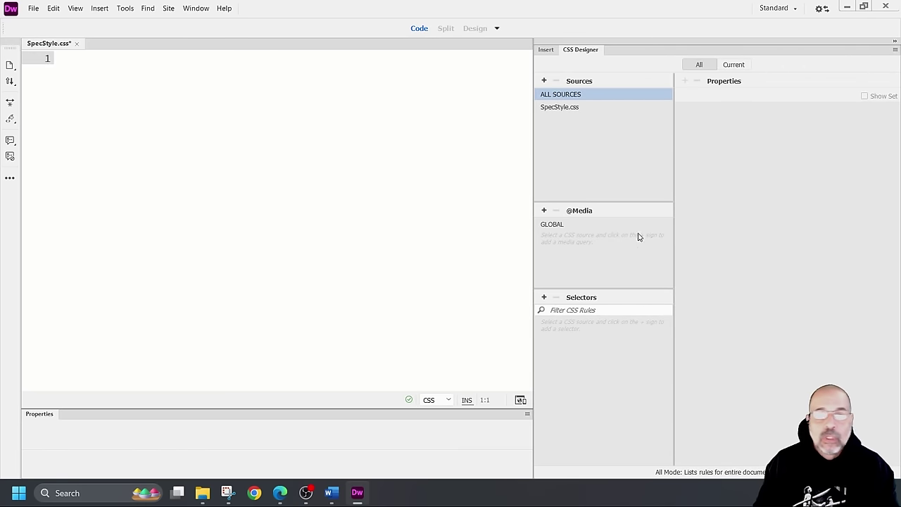
left_click(197, 9)
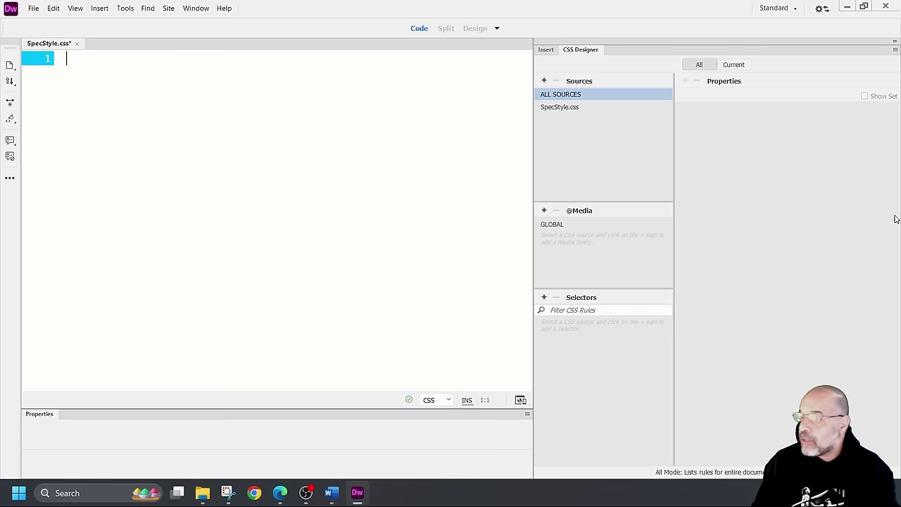
Step: Add a 'table' selector and set its width to 90%
left_click(544, 298)
type("table")
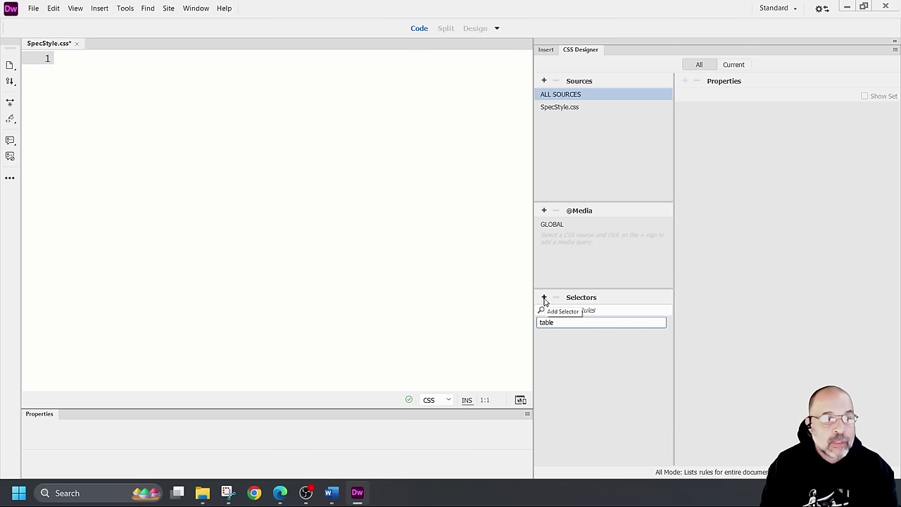
key("Return")
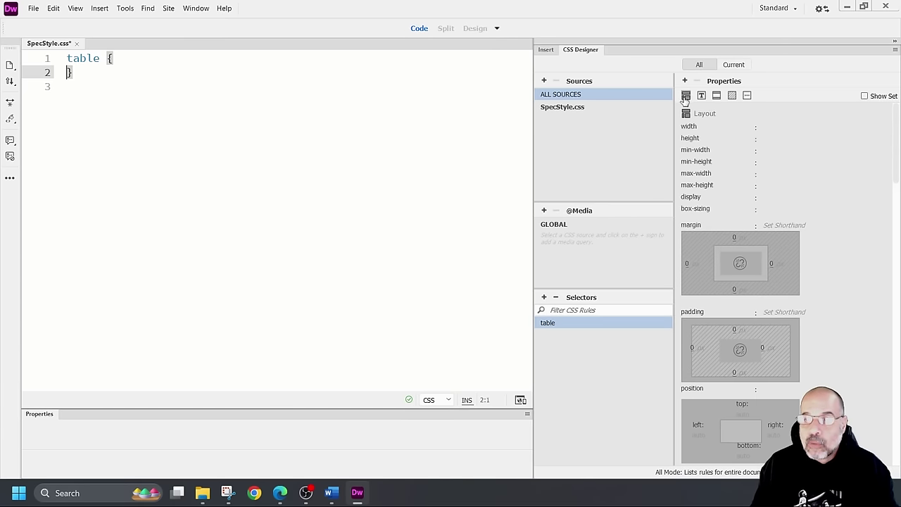
left_click(764, 127)
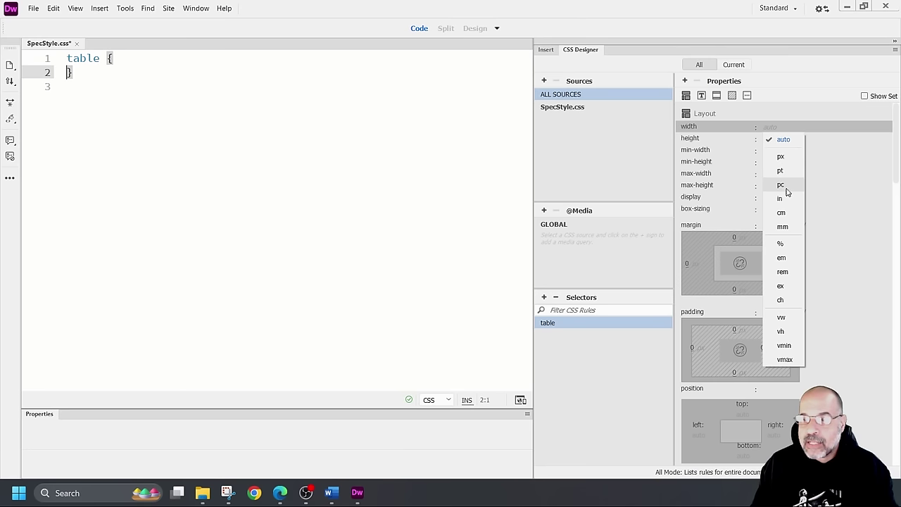
left_click(779, 243)
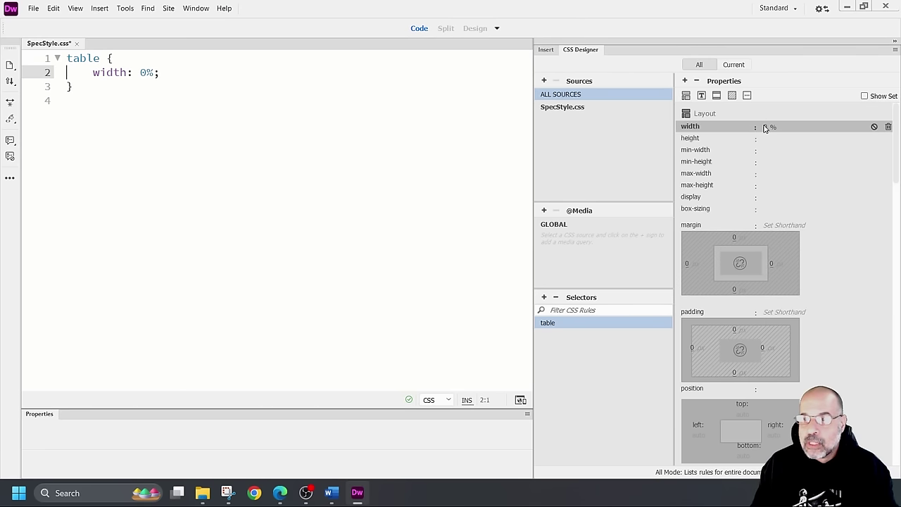
left_click(764, 126)
left_click(765, 126)
type("9")
key("Return")
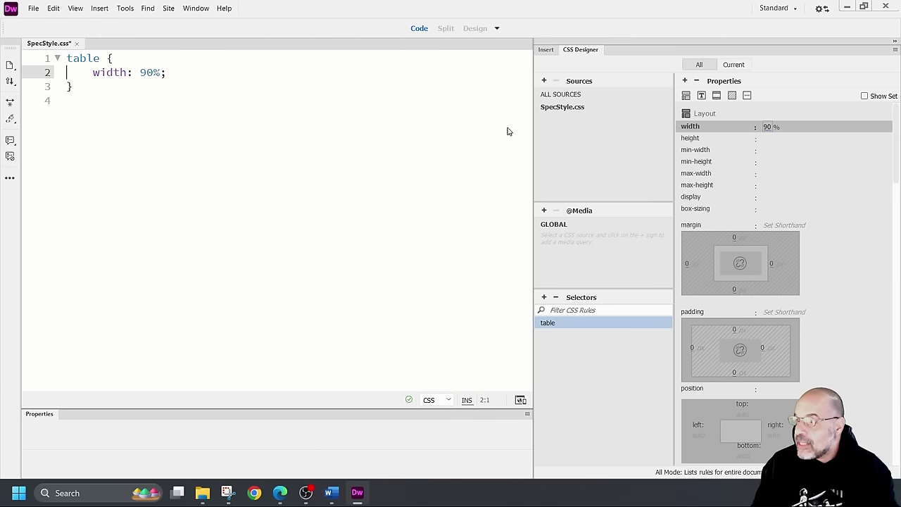
Step: Set the table rule's border-collapse to separate
left_click(716, 95)
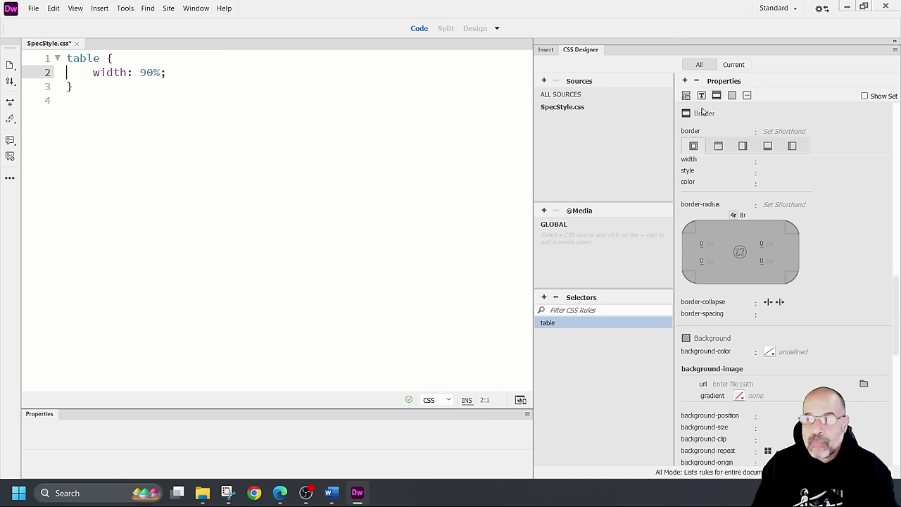
left_click(780, 302)
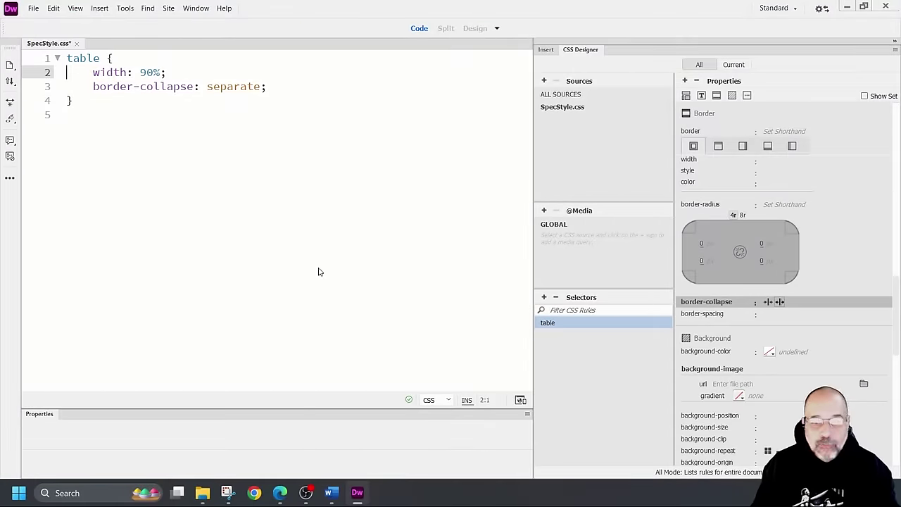
left_click(125, 146)
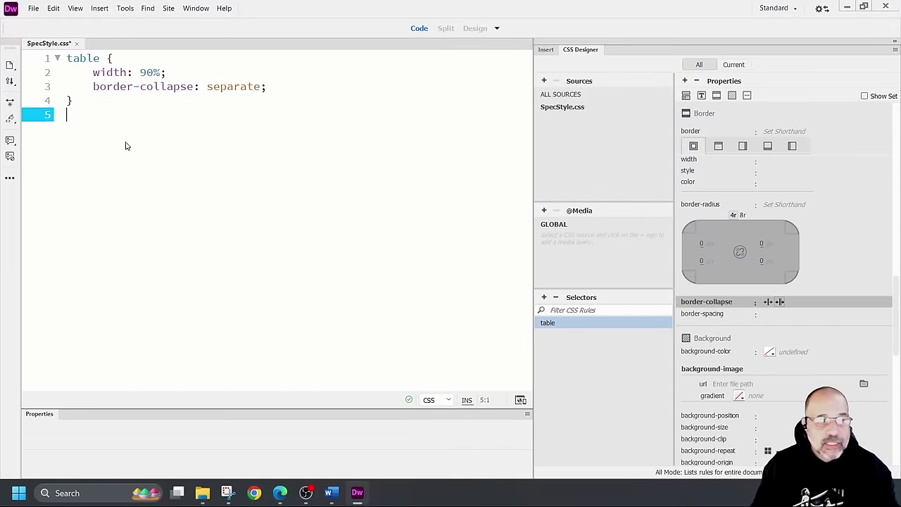
Step: Start a td rule and give table cells 8px top padding
type("td")
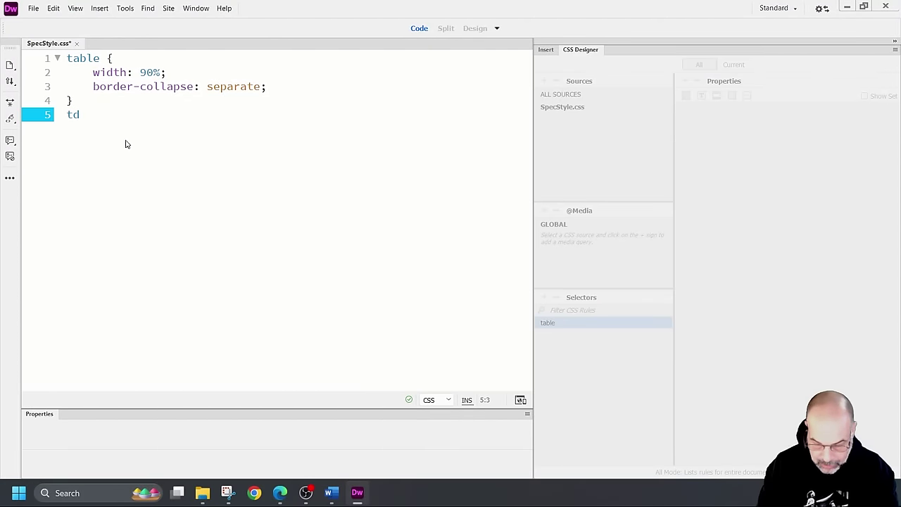
type("{")
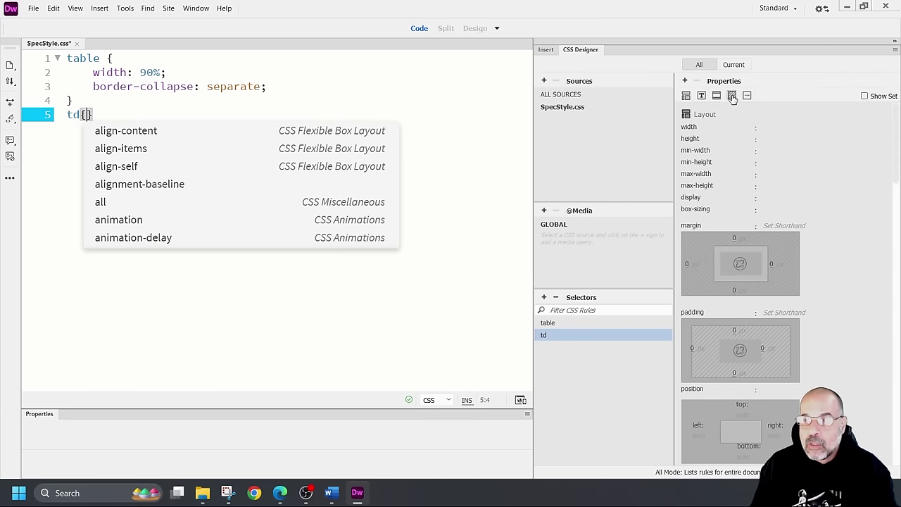
left_click(686, 99)
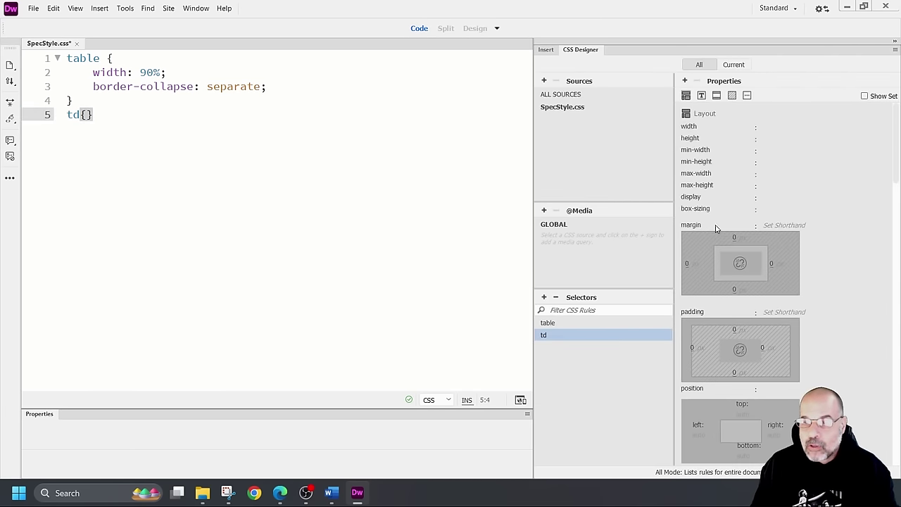
left_click(734, 330)
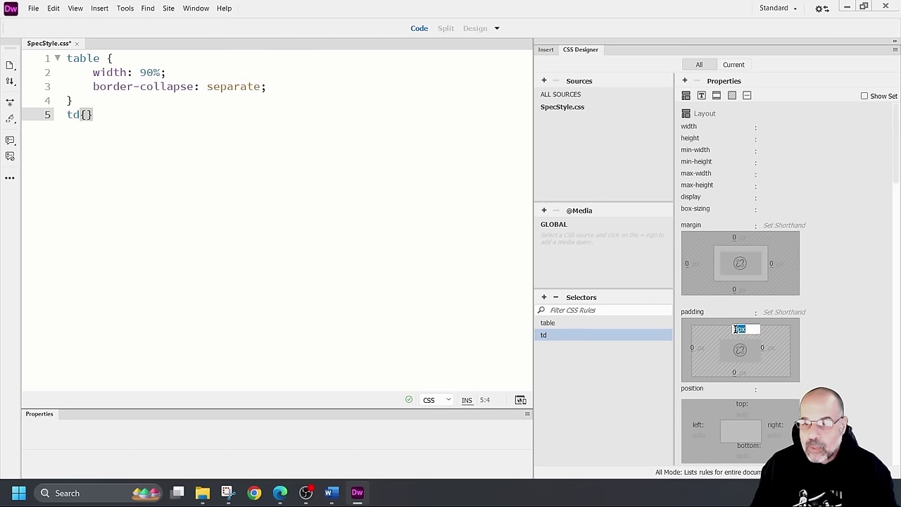
key("BackSpace")
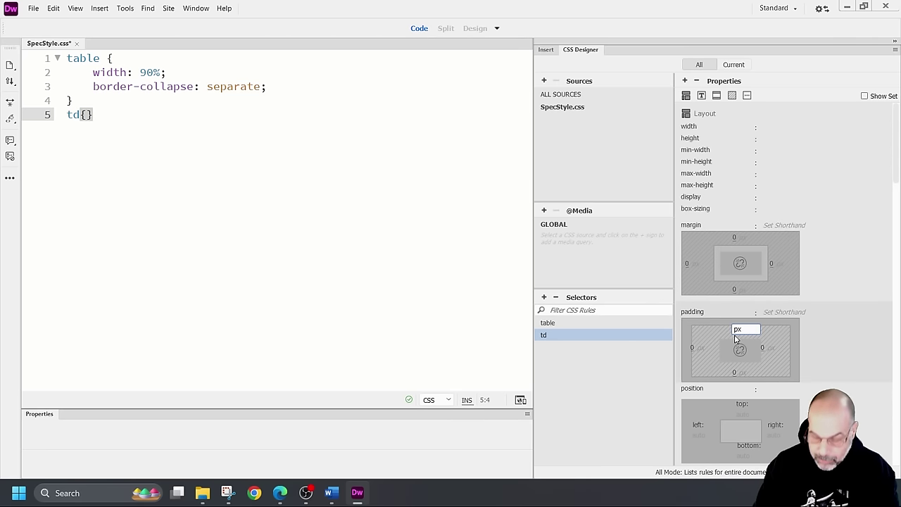
type("8")
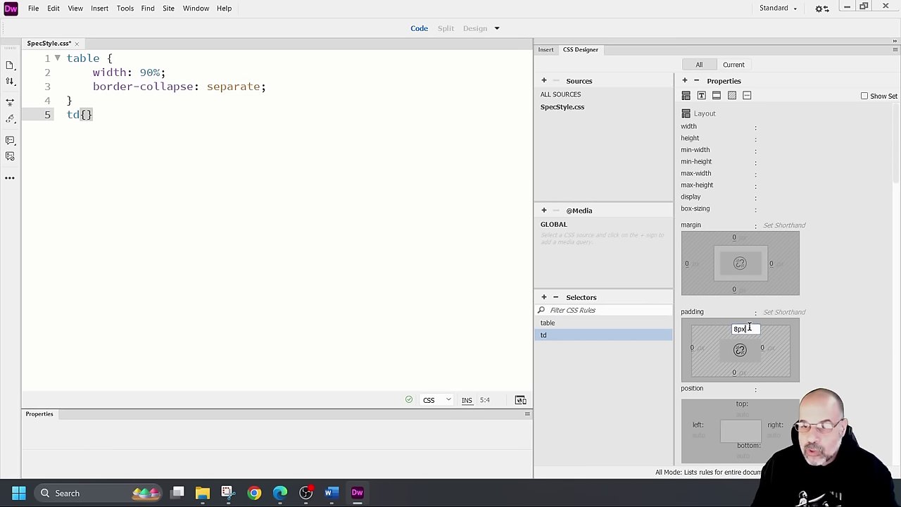
key("Return")
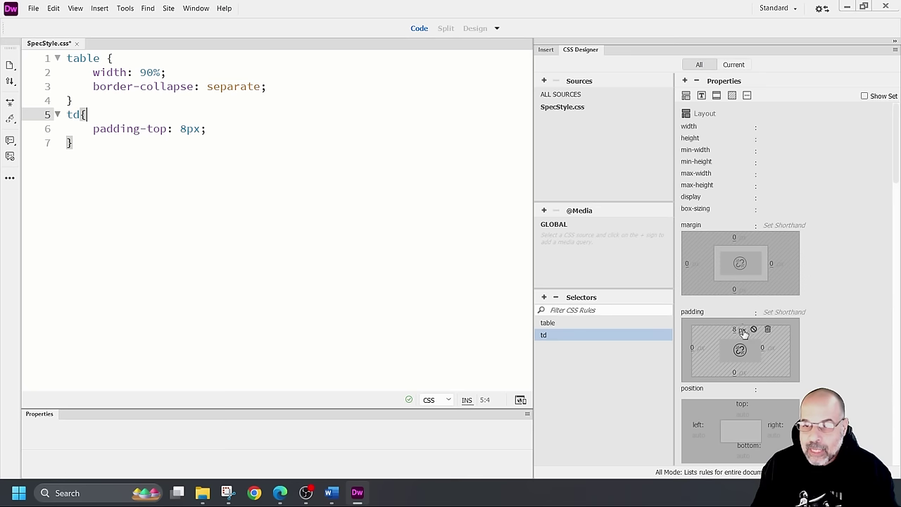
left_click(741, 330)
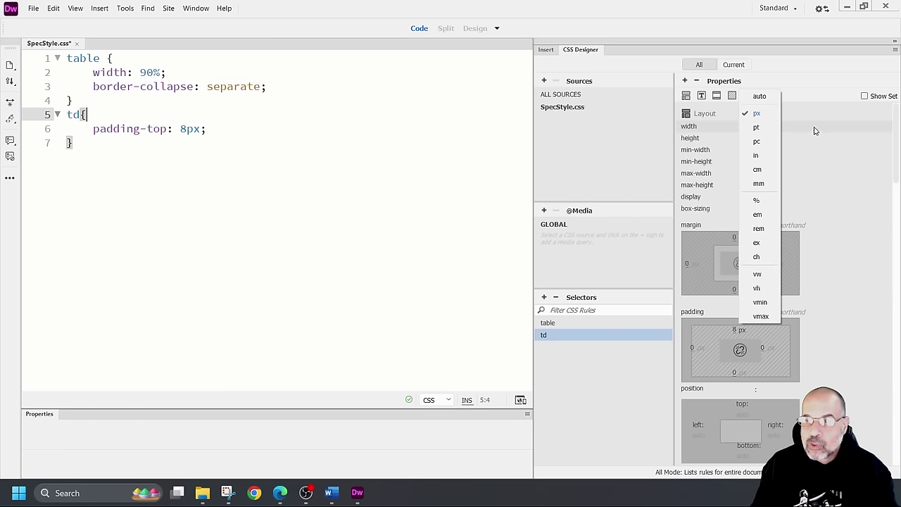
left_click(834, 146)
Step: Set the td padding to 20px left, 20px right and 6px bottom
left_click(691, 347)
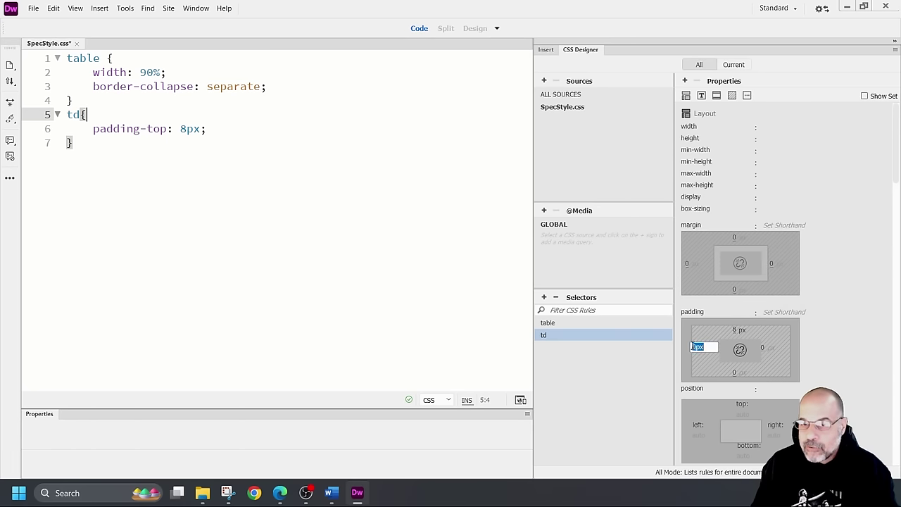
type("20px")
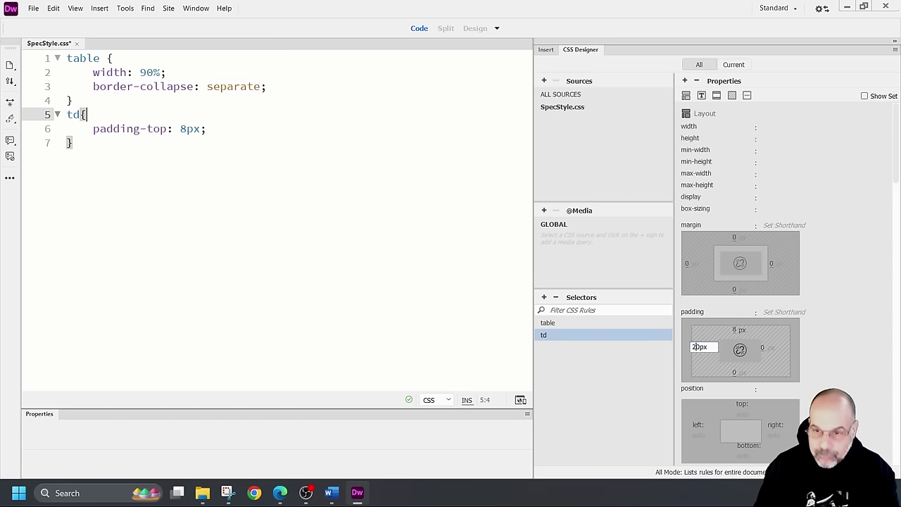
left_click(764, 347)
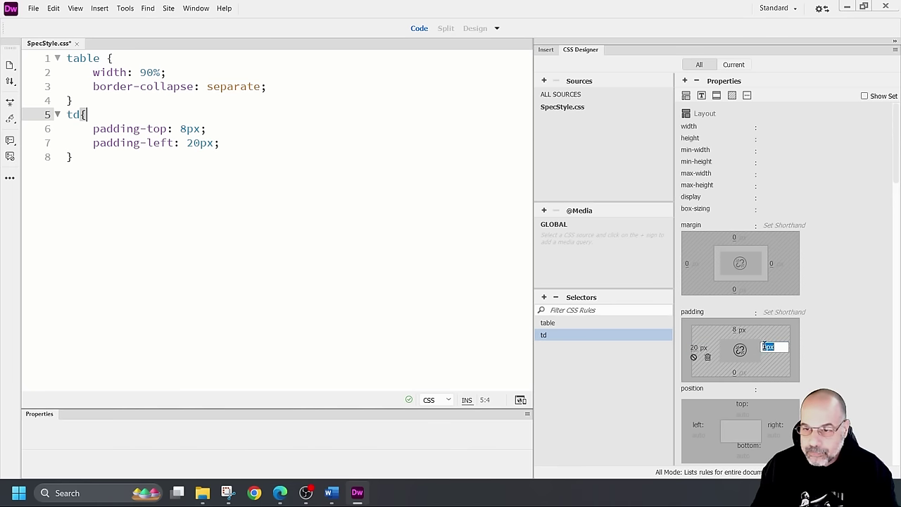
type("2")
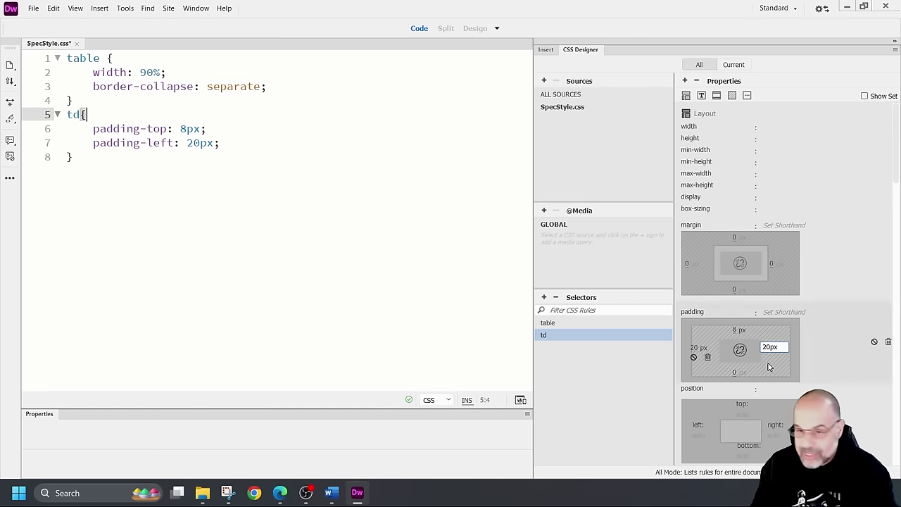
key("Return")
left_click(734, 372)
left_click(735, 373)
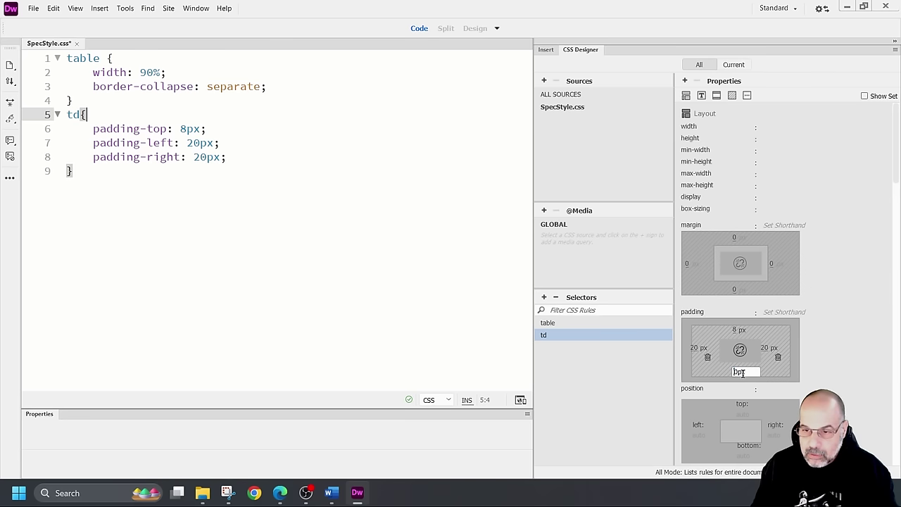
type("6")
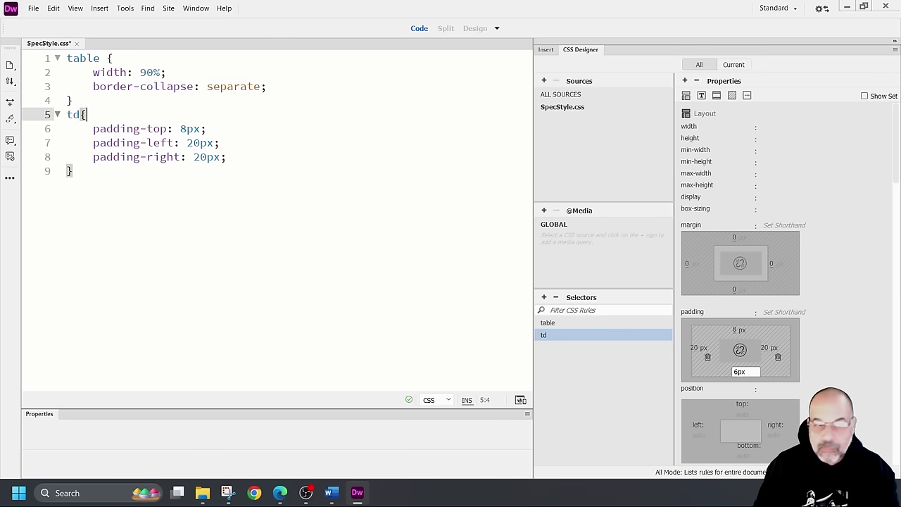
key("Return")
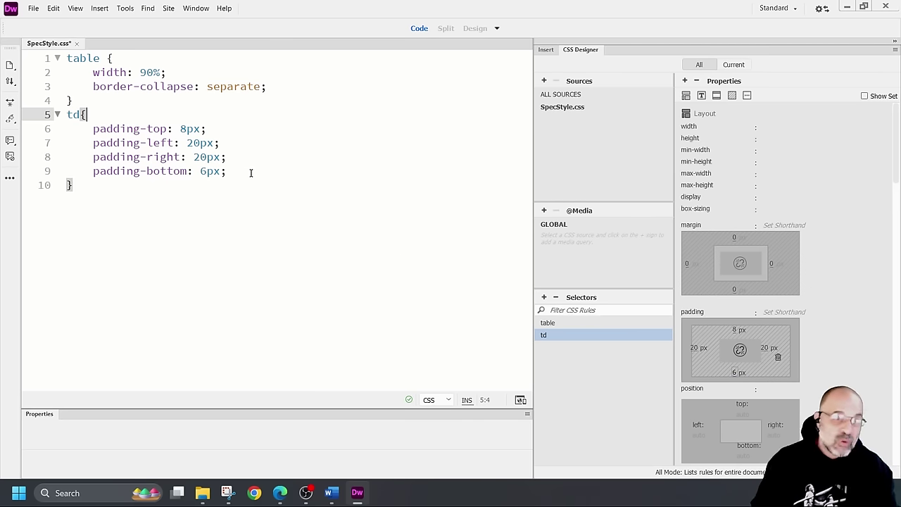
left_click(125, 185)
key("Return")
type("table")
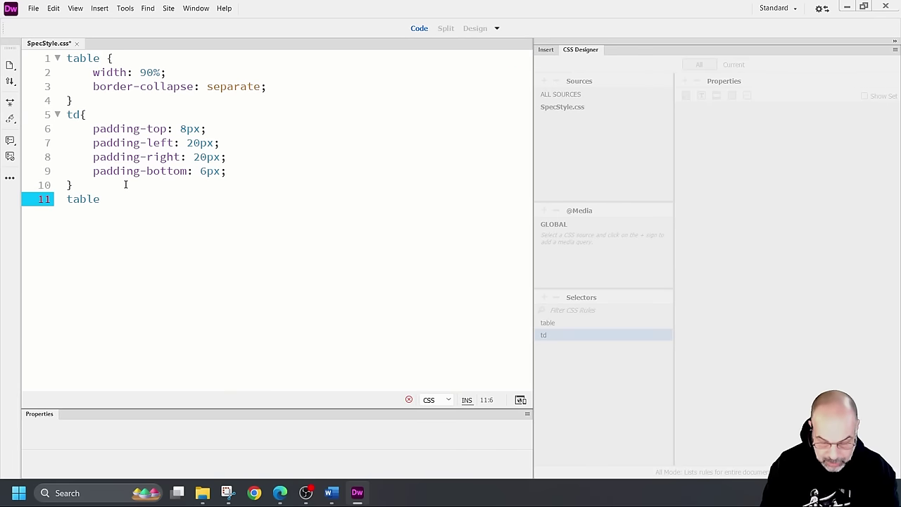
Step: Add a 'table, td' selector with a 2px border width
key("BackSpace")
key("BackSpace")
key("BackSpace")
key("BackSpace")
key("BackSpace")
key("BackSpace")
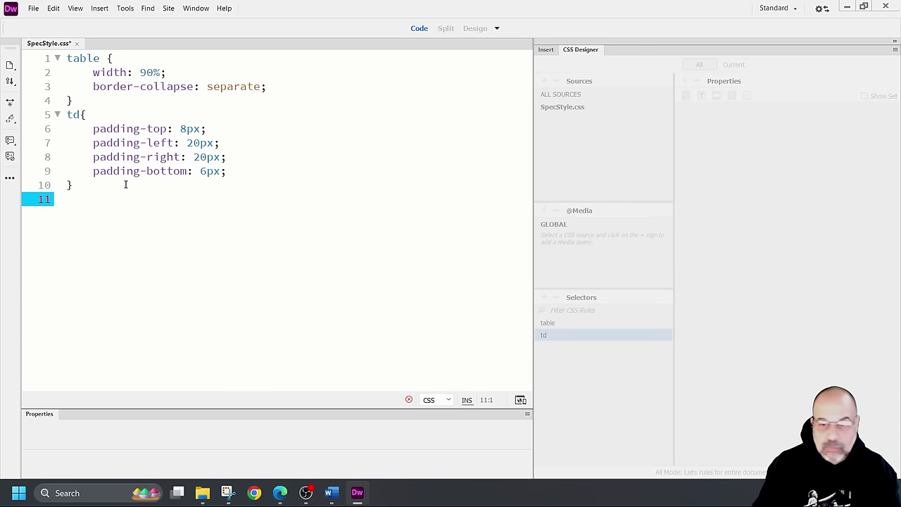
left_click(544, 297)
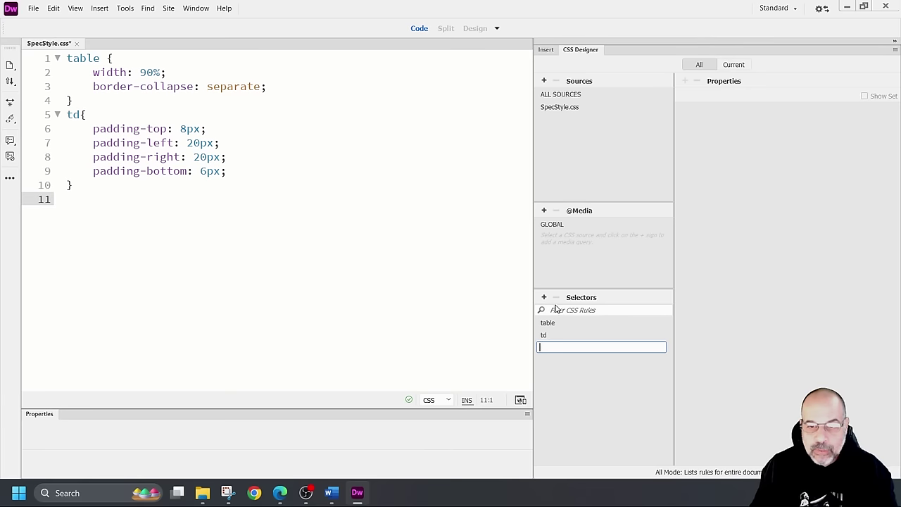
type("tab")
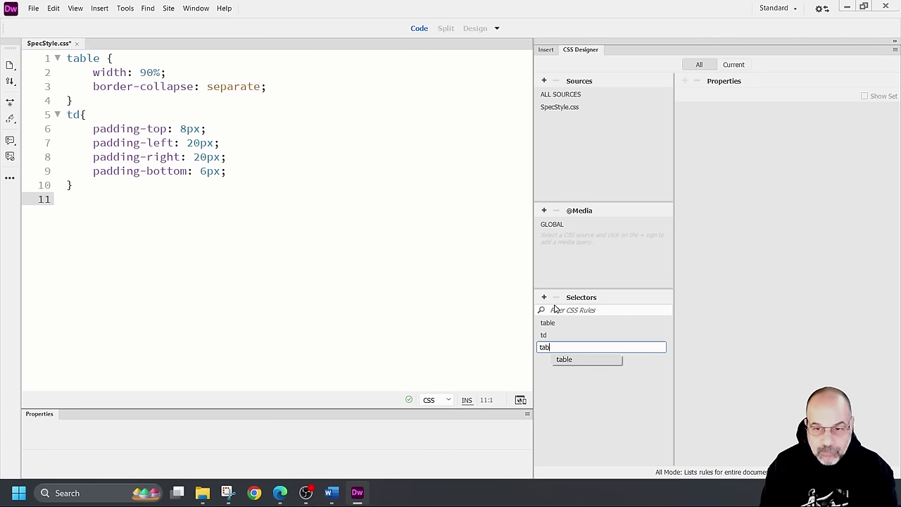
type("le,td")
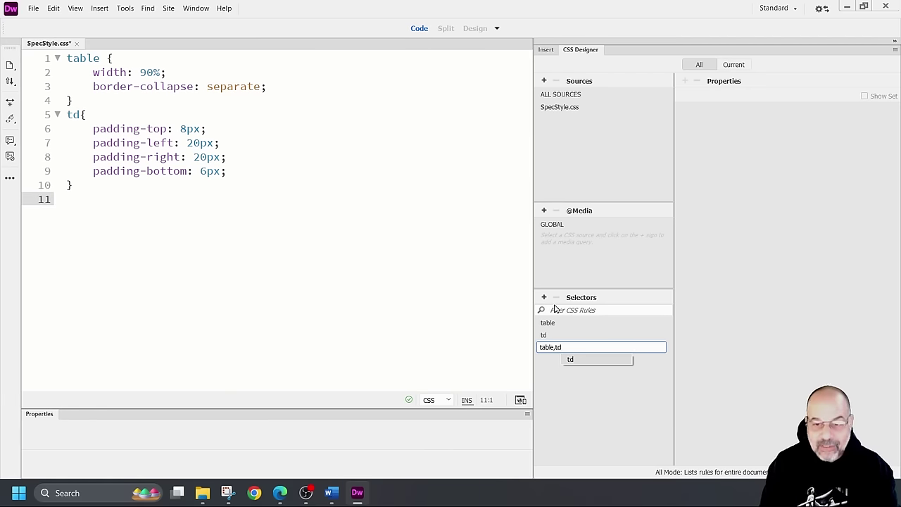
key("Return")
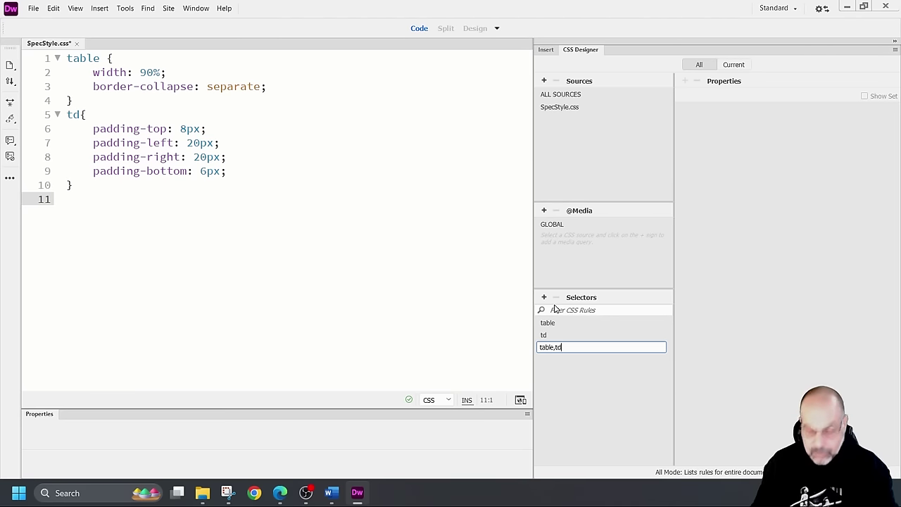
key("Return")
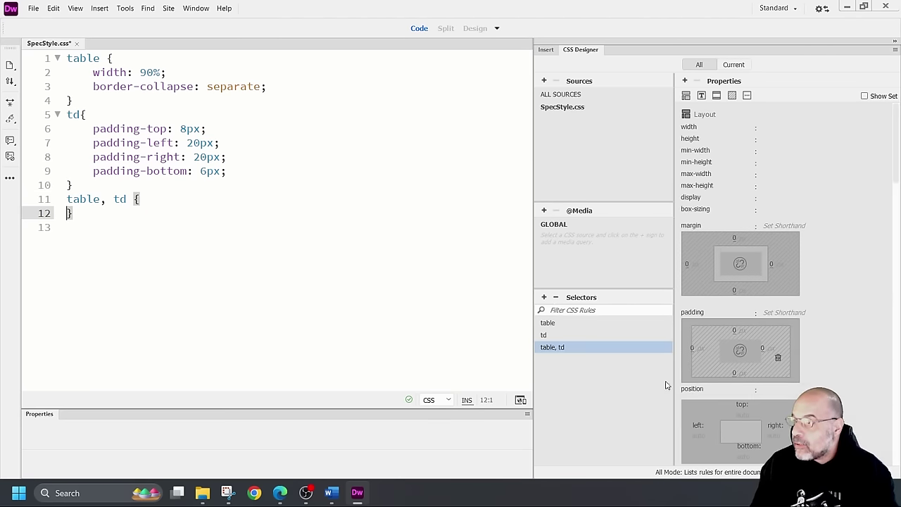
left_click(715, 96)
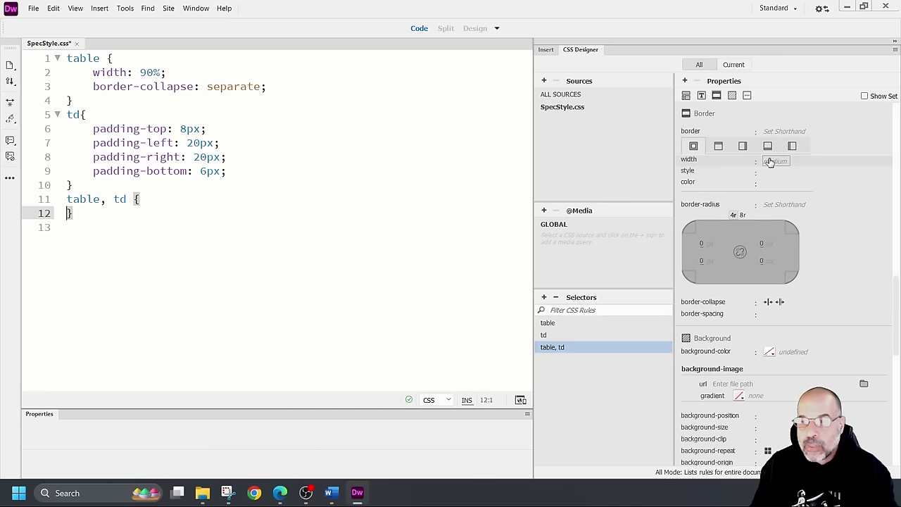
left_click(769, 161)
left_click(792, 227)
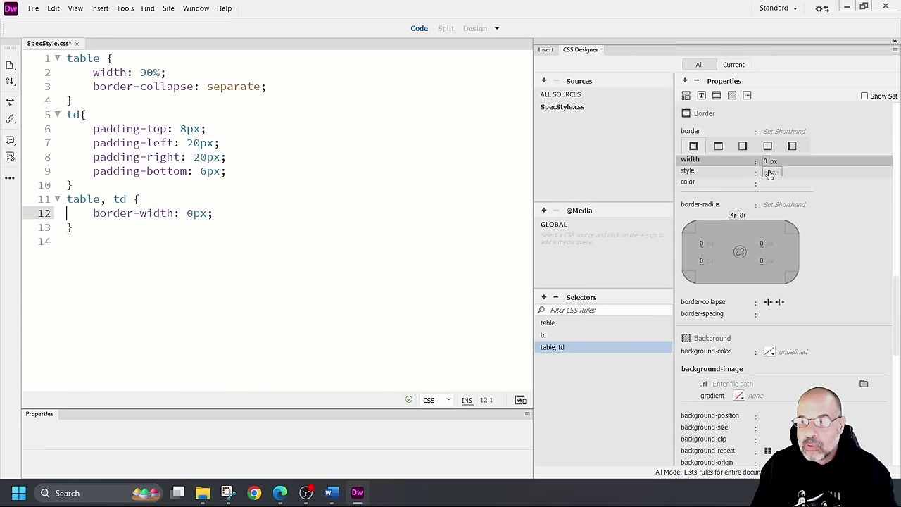
left_click(768, 162)
key("BackSpace")
type("2")
key("Return")
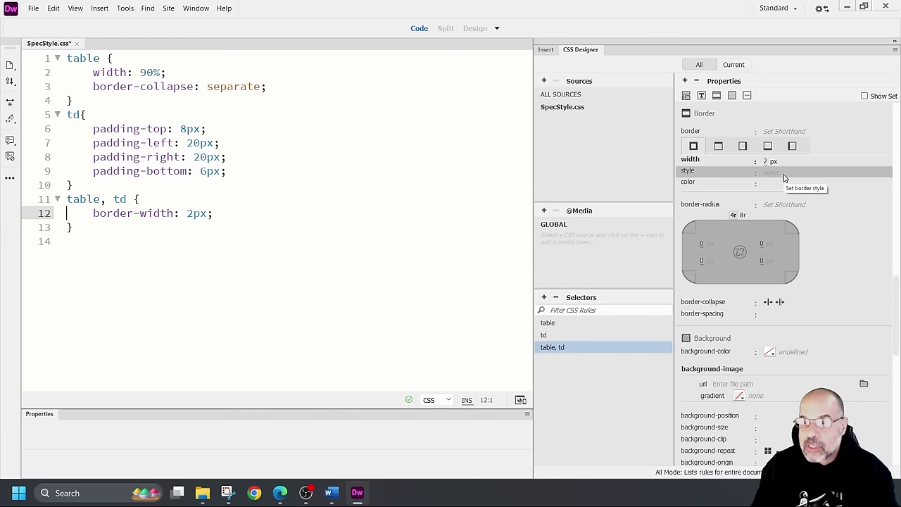
Step: Make the table, td border style solid and its colour #808000
left_click(783, 177)
left_click(784, 227)
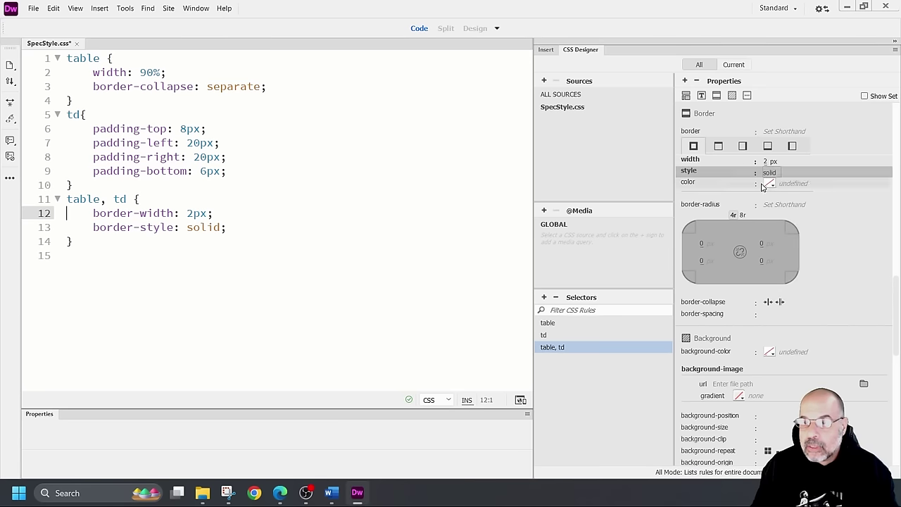
left_click(769, 184)
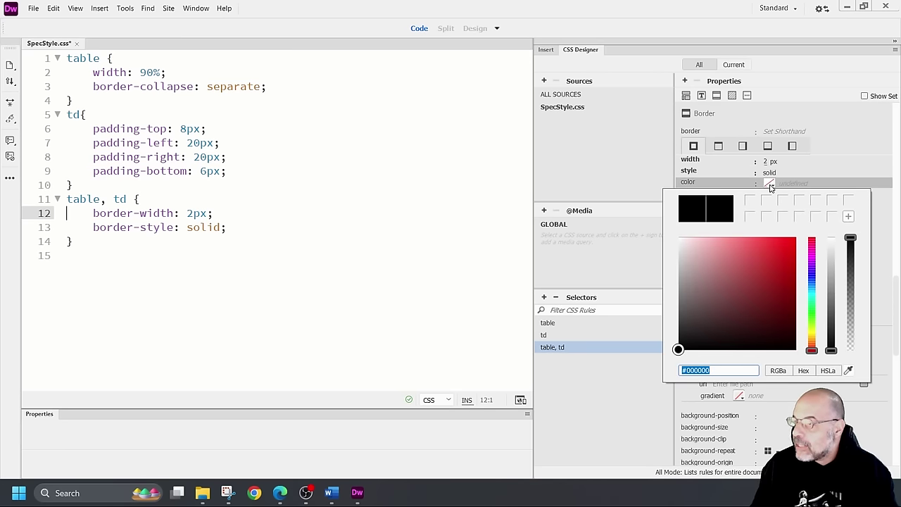
left_click(718, 371)
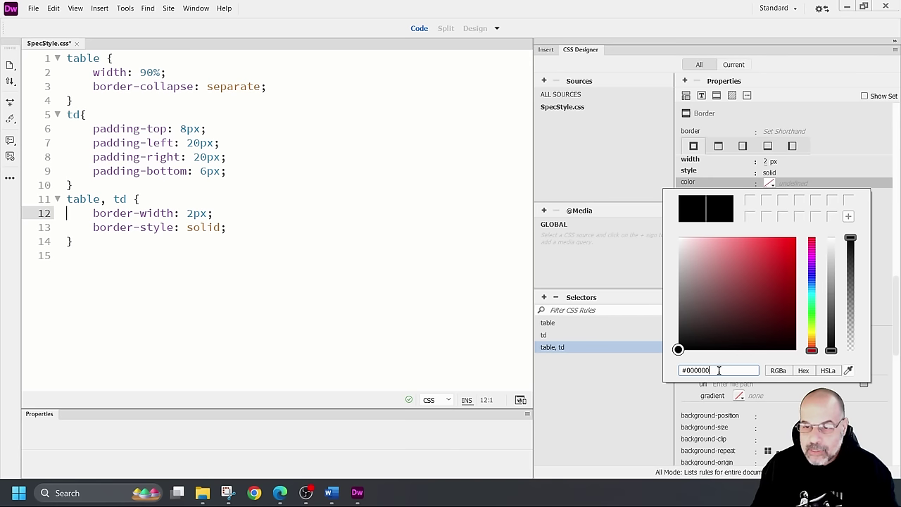
type("808000")
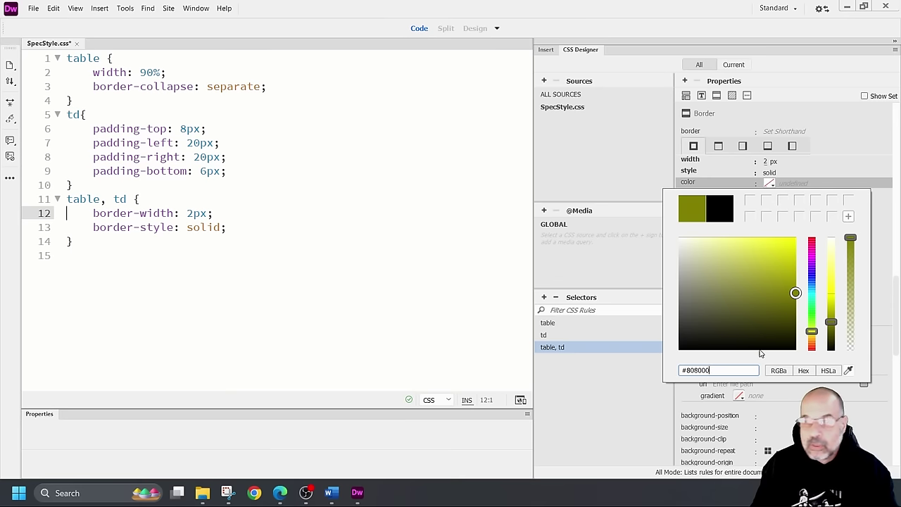
key("Return")
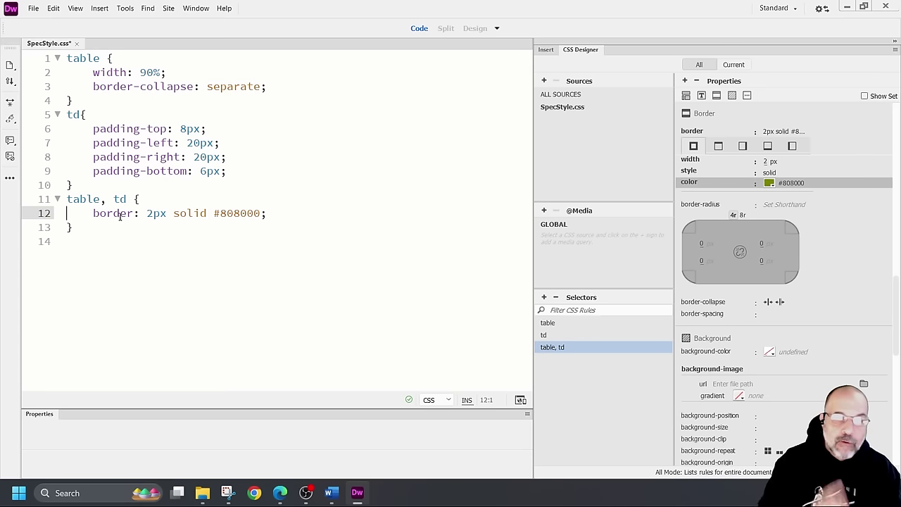
left_click(99, 245)
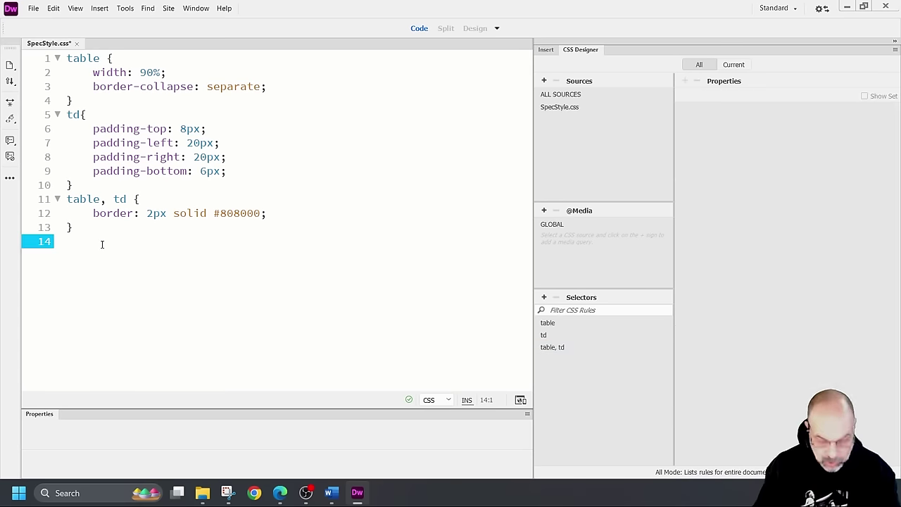
Step: Type an h1,h2,h3{ rule and set its text colour to #FFFF00
type("h1")
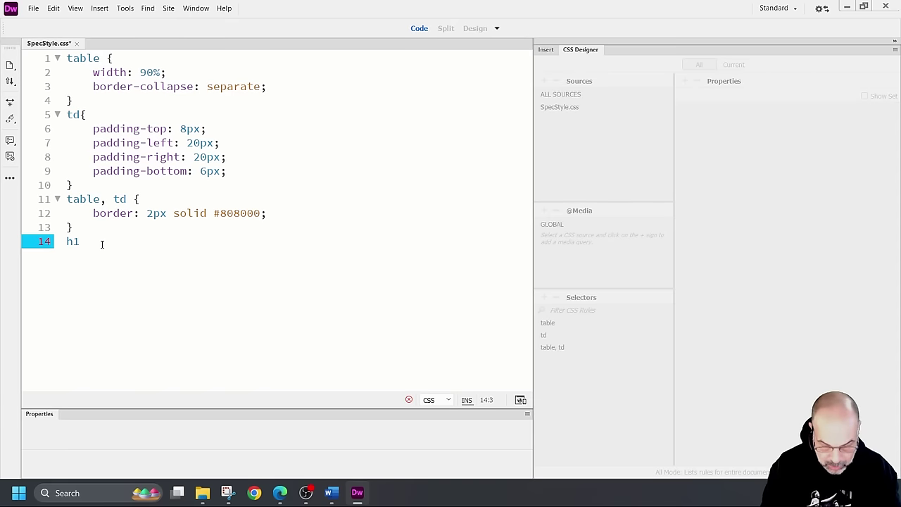
type(",h2,h3")
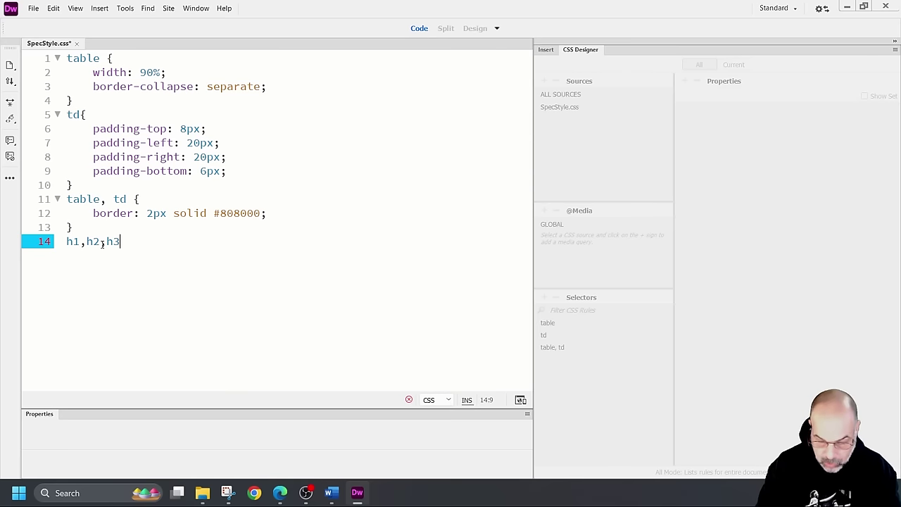
type("{")
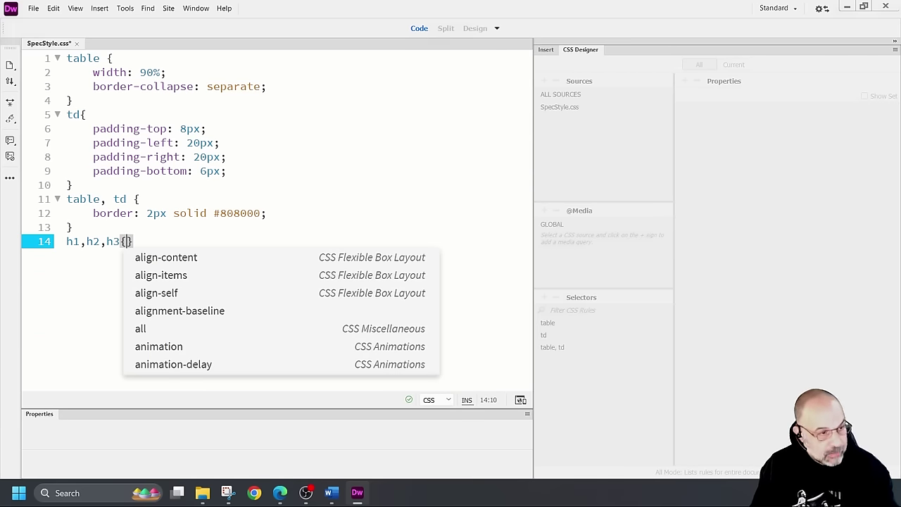
key("alt+Tab")
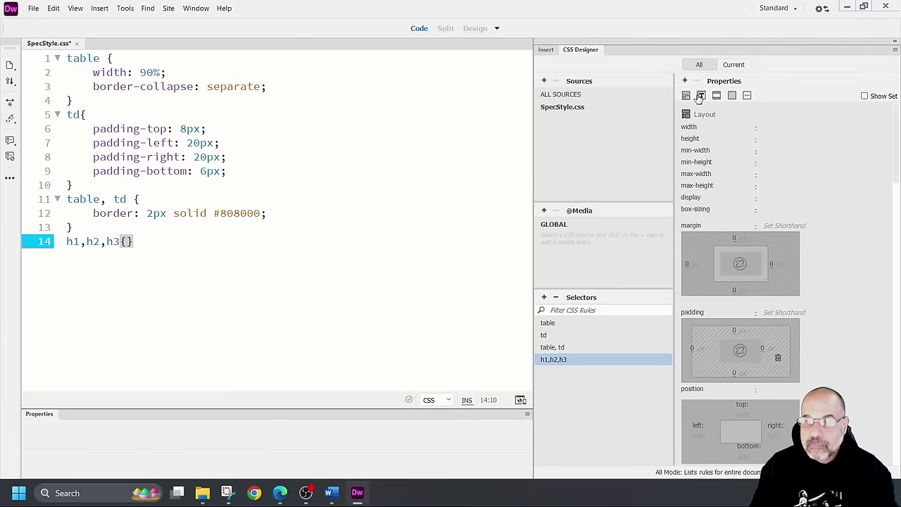
left_click(701, 97)
left_click(769, 126)
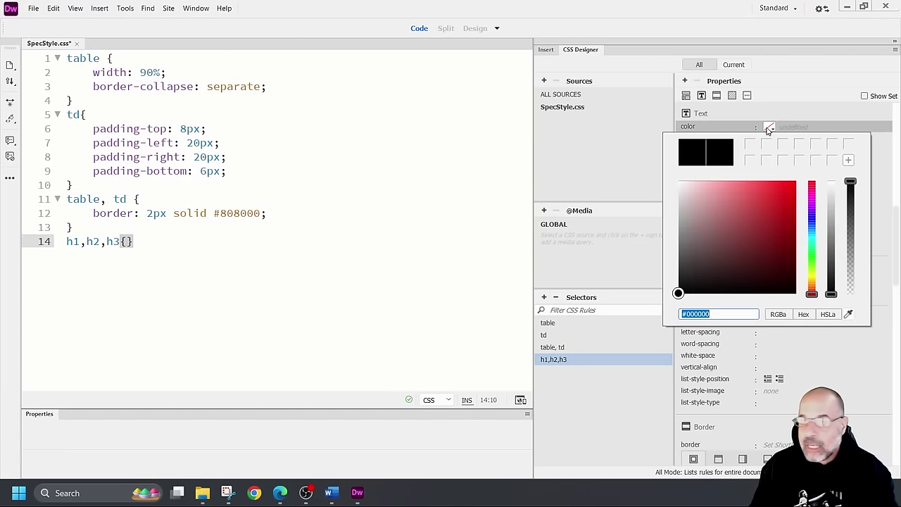
left_click_drag(683, 314, 738, 312)
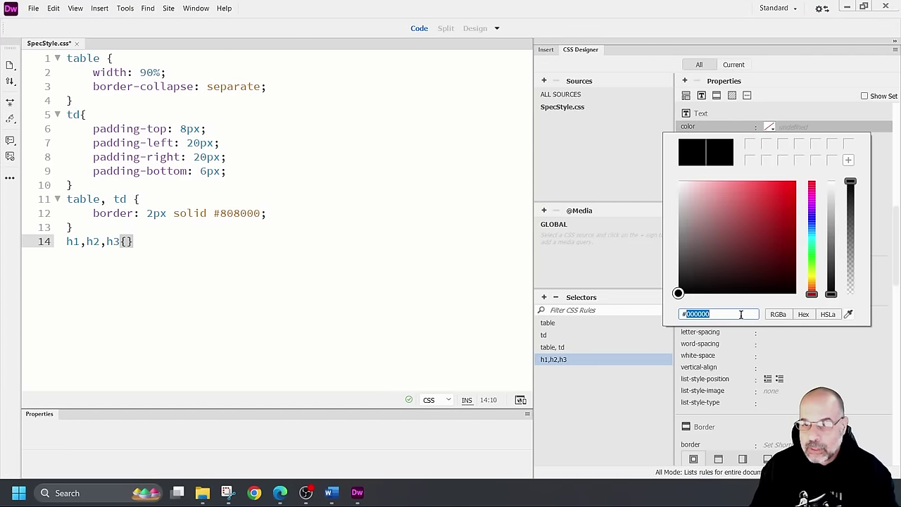
type("ffff")
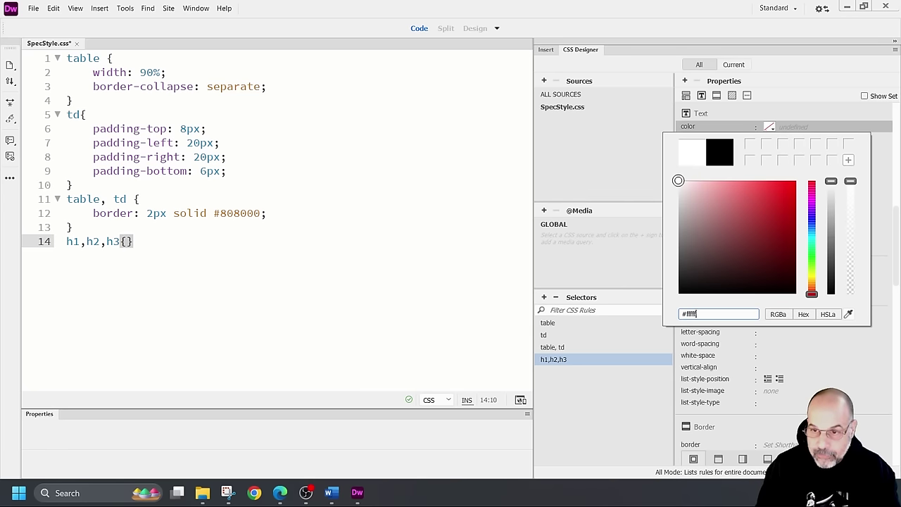
type("00")
key("Return")
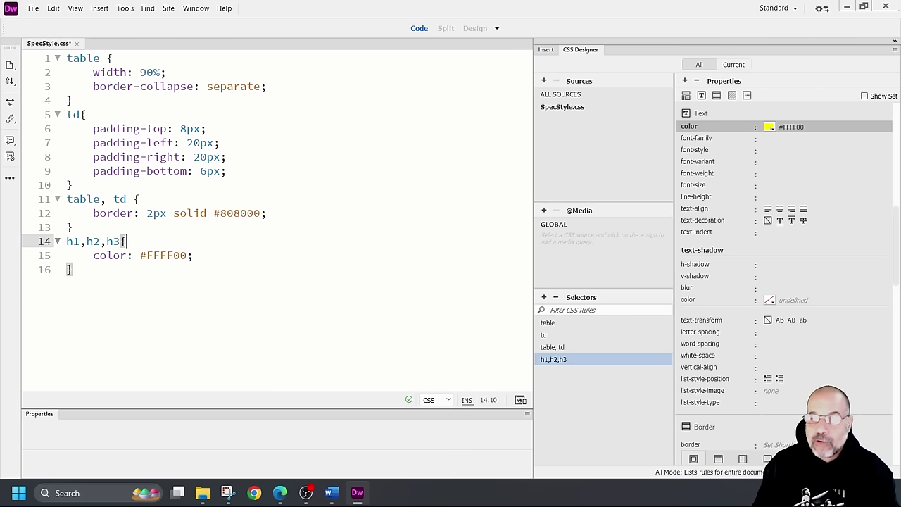
Step: Apply the Baskerville stack, then trim it to "Times New Roman", Times, serif for the headings
left_click(774, 139)
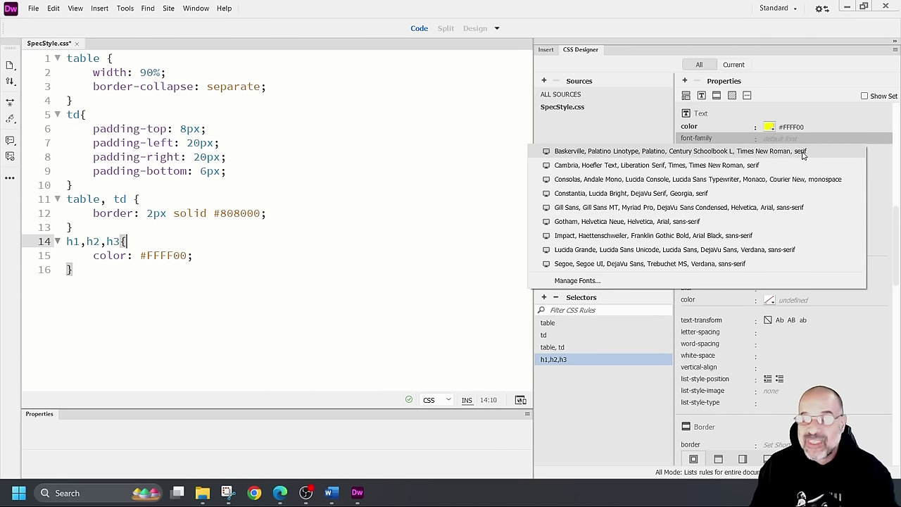
left_click(802, 153)
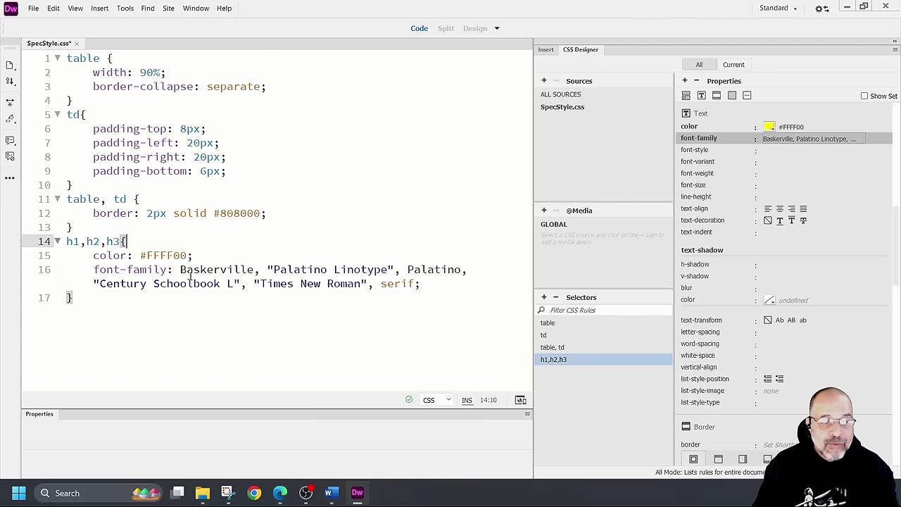
left_click_drag(181, 270, 468, 270)
key("Delete")
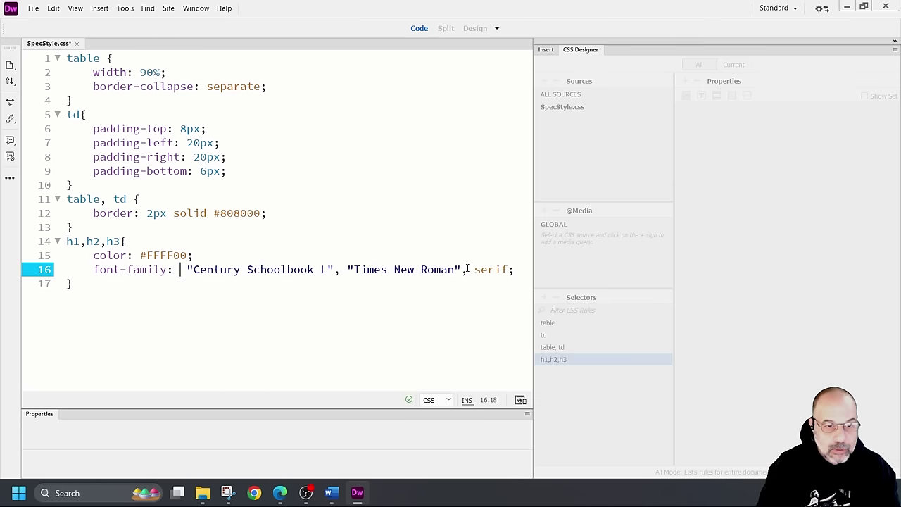
key("Delete")
key("Delete")
key("Delete")
key("Delete")
key("Delete")
key("Delete")
key("Delete")
key("Delete")
key("Delete")
key("Delete")
key("Delete")
key("Delete")
key("Delete")
key("Delete")
key("Delete")
key("Delete")
key("Delete")
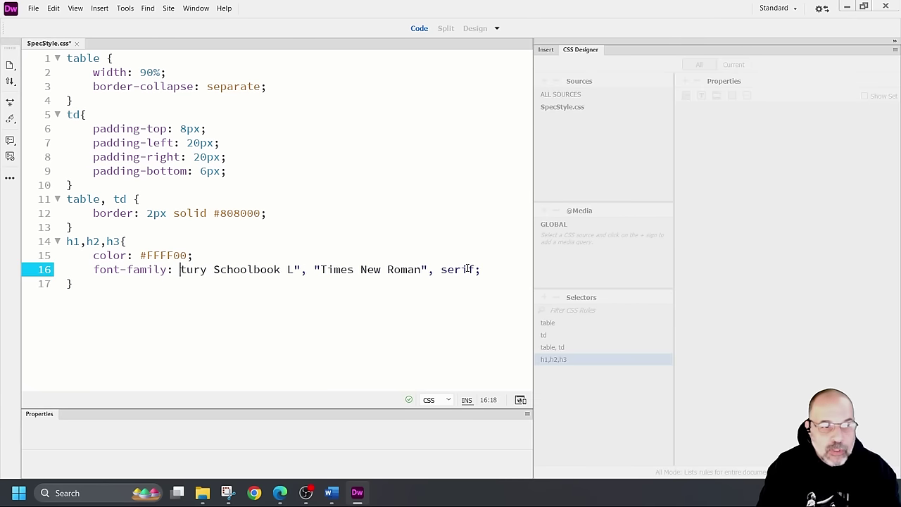
key("Delete")
key("Delete")
key("Delete")
key("Delete")
key("Delete")
key("Delete")
key("Delete")
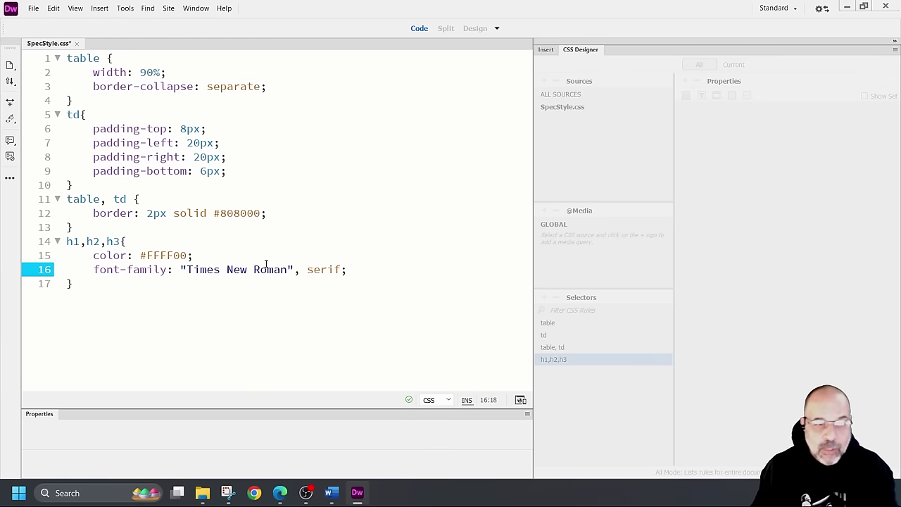
left_click(307, 269)
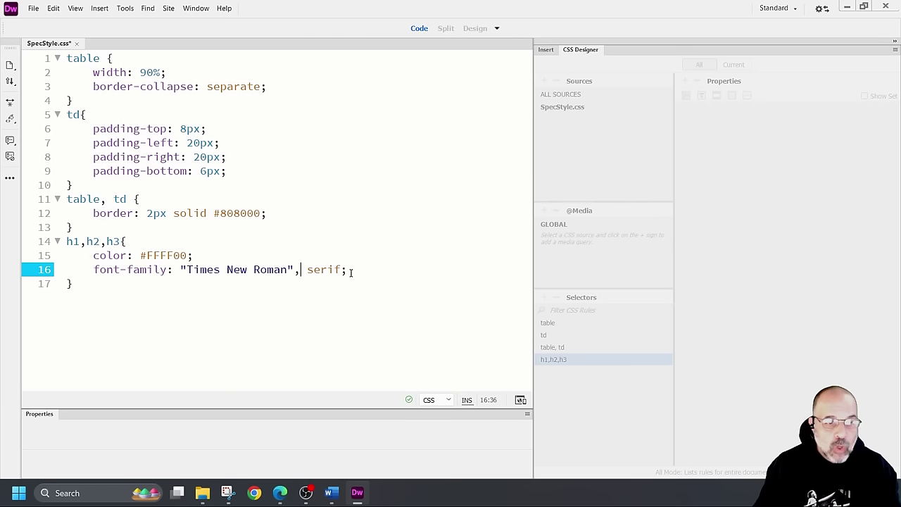
type("Times")
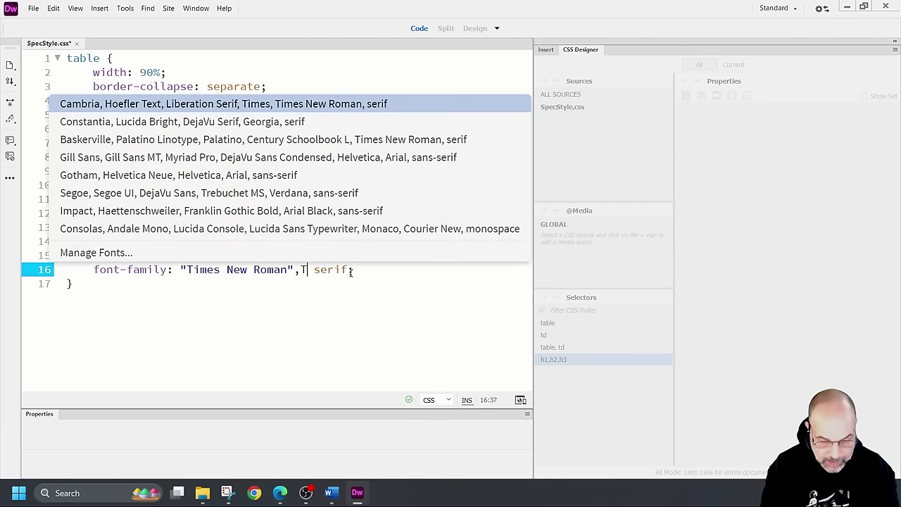
type(",")
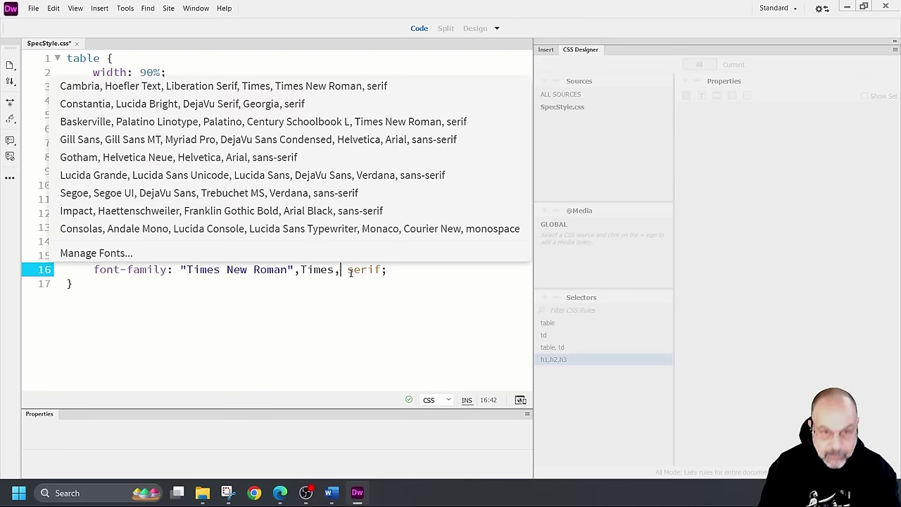
left_click(406, 310)
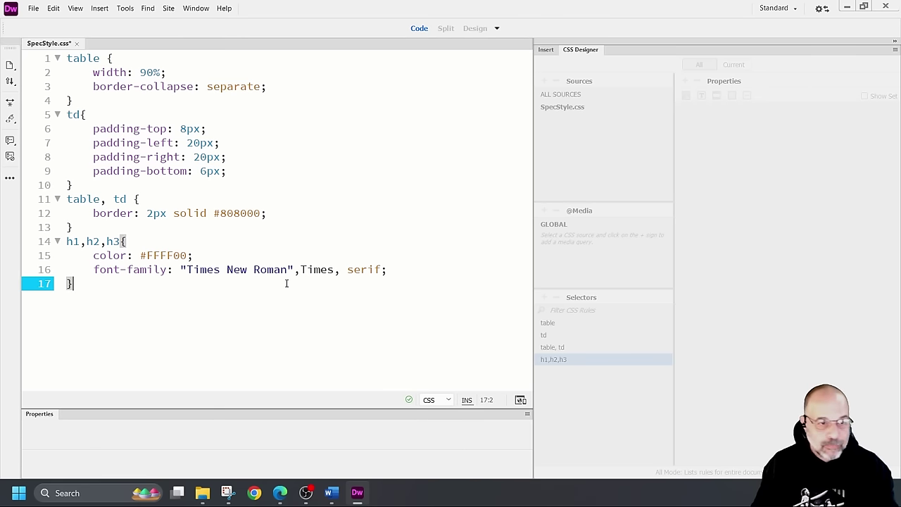
key("Return")
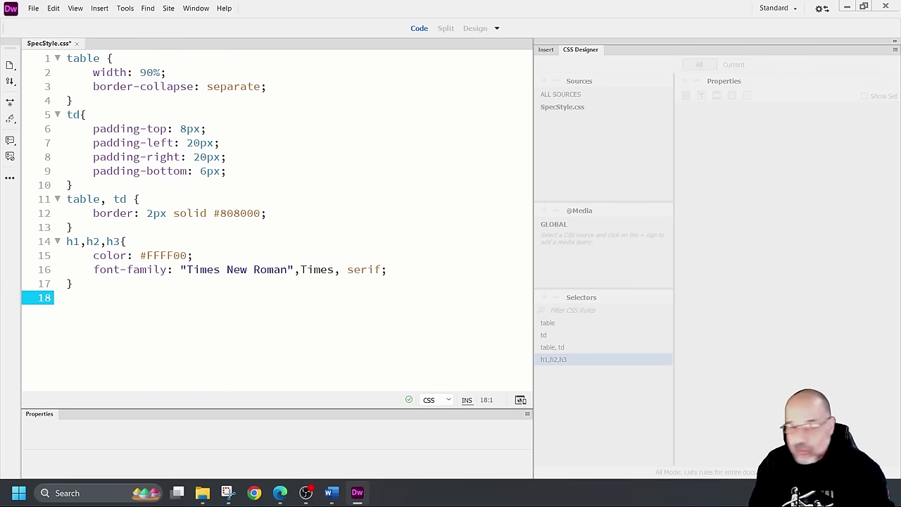
Step: Add an h1 selector and choose points as its font-size unit
left_click(544, 299)
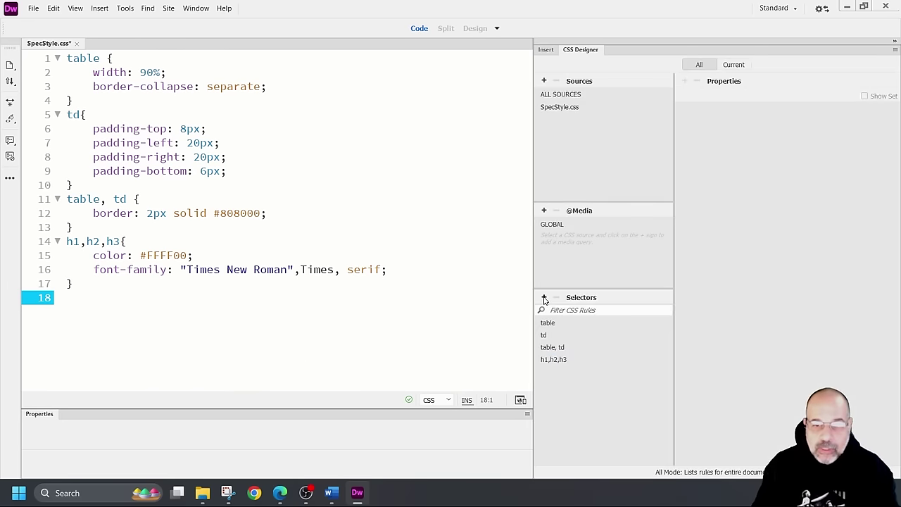
left_click(544, 298)
type("h1")
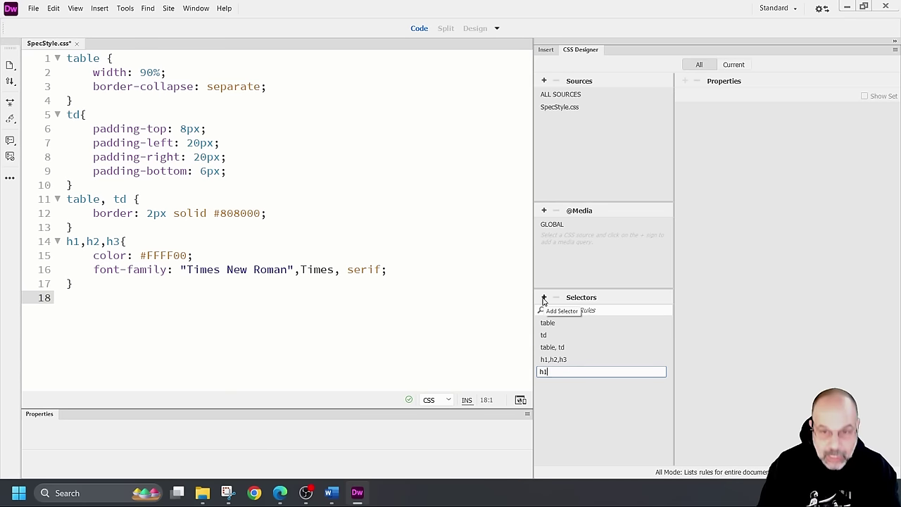
key("Return")
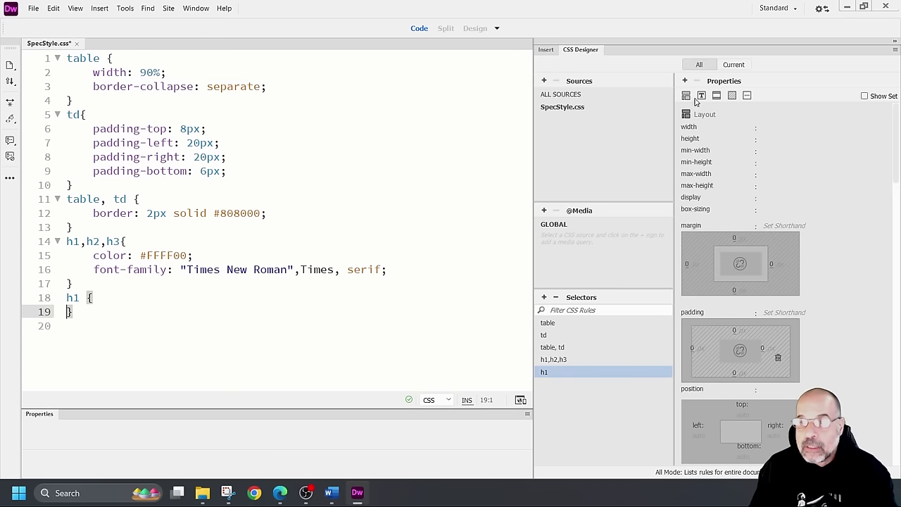
left_click(701, 95)
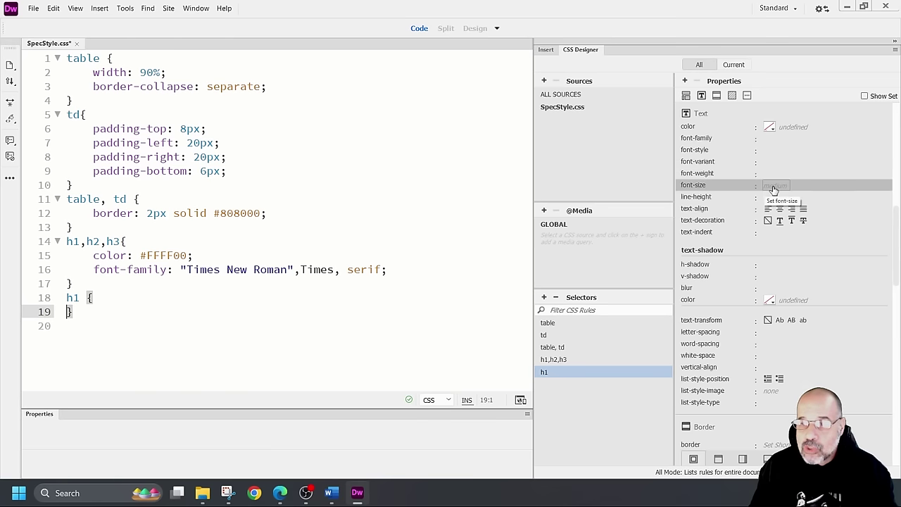
left_click(771, 186)
left_click(780, 212)
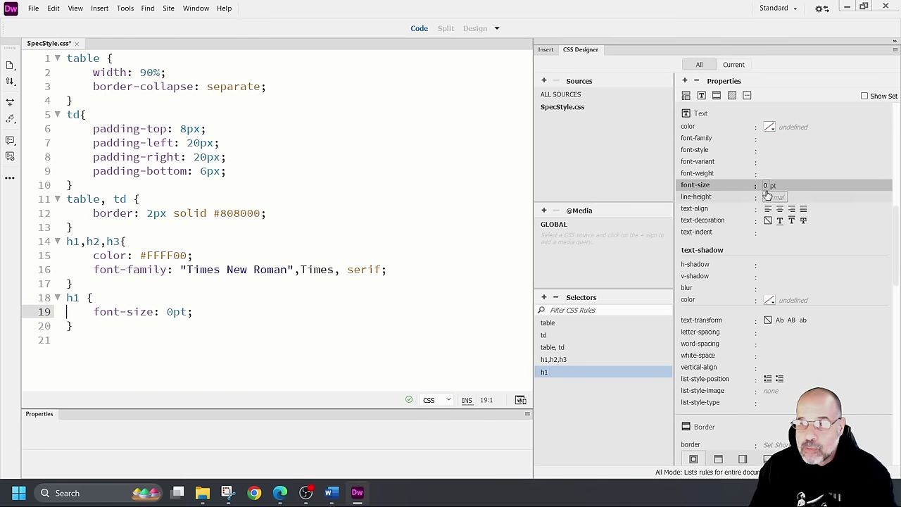
Step: Set the h1 font size to 48pt and right-align its text
left_click(767, 186)
key("Return")
left_click(767, 185)
key("Return")
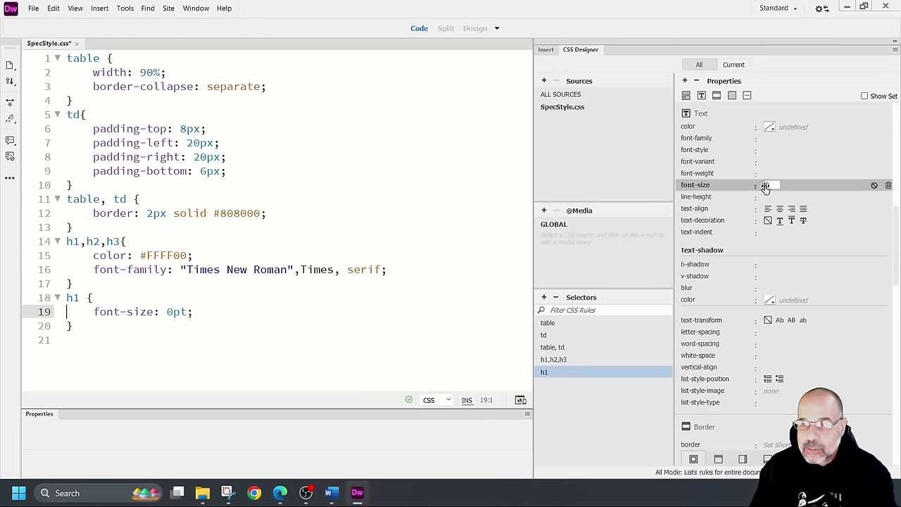
left_click(769, 185)
key("BackSpace")
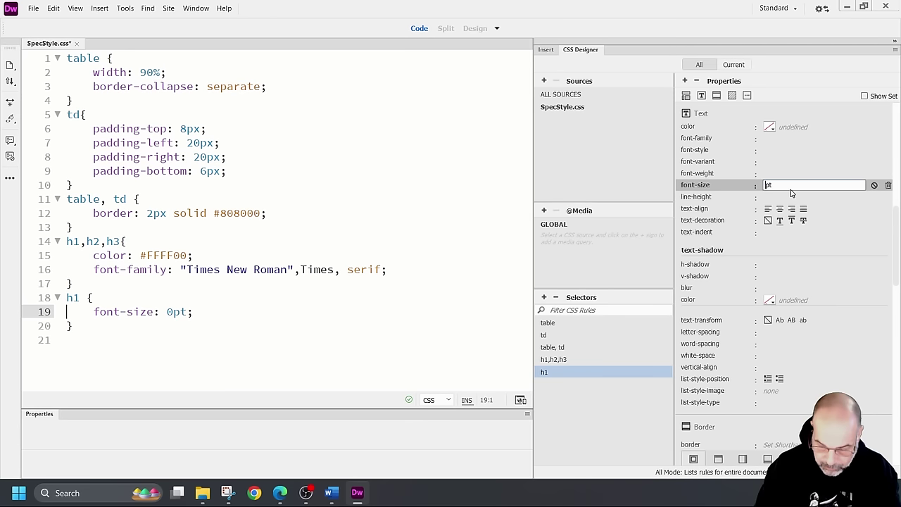
type("48")
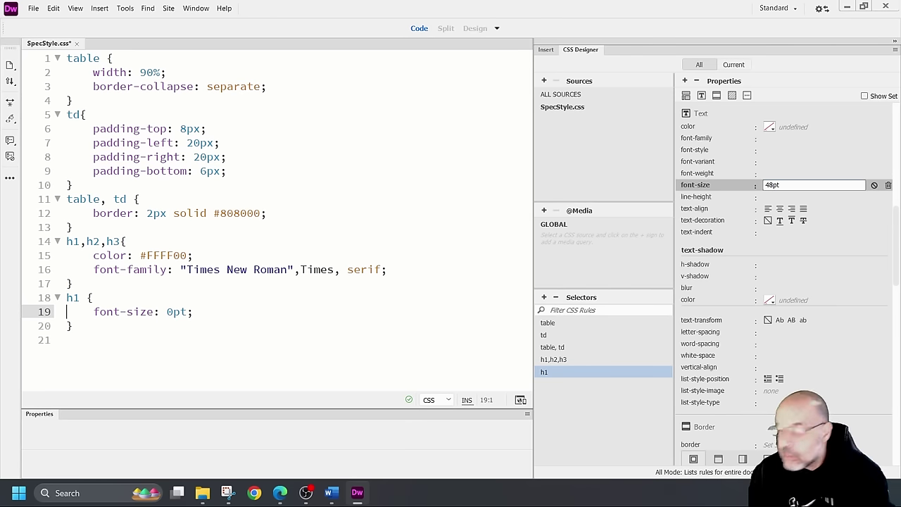
key("Return")
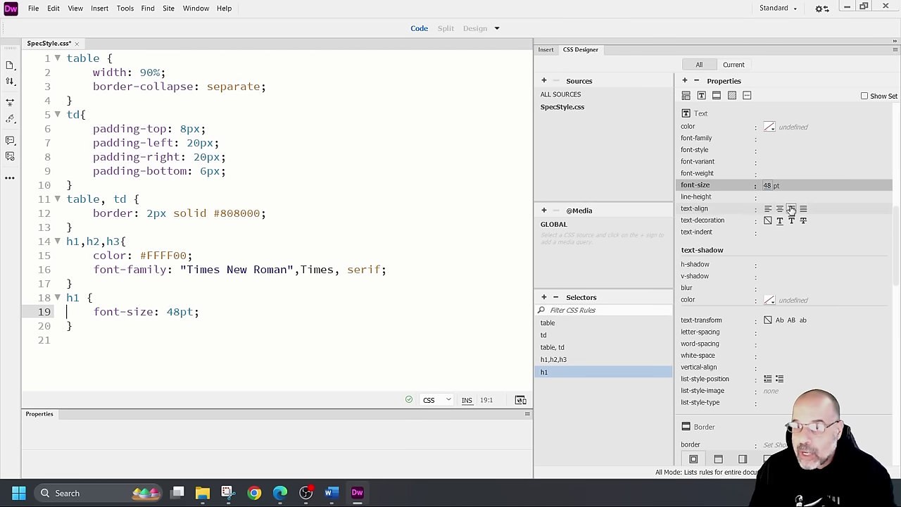
left_click(791, 209)
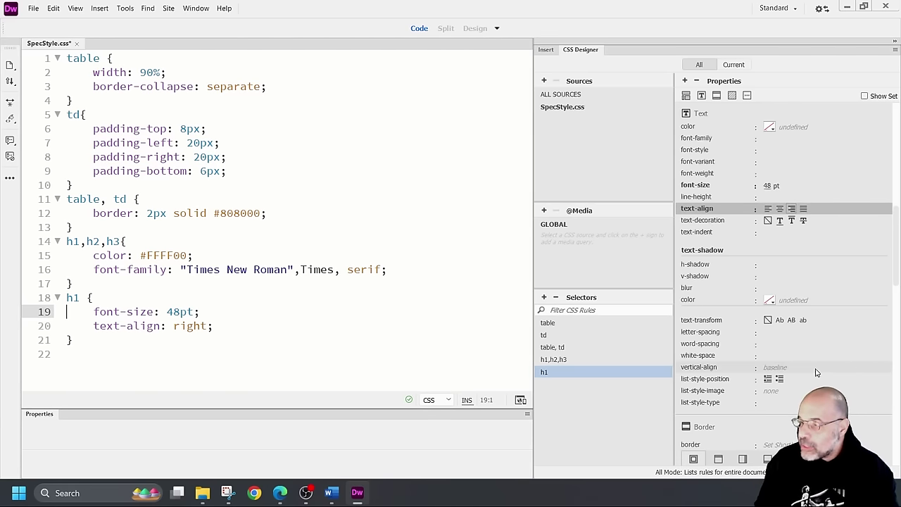
left_click(84, 354)
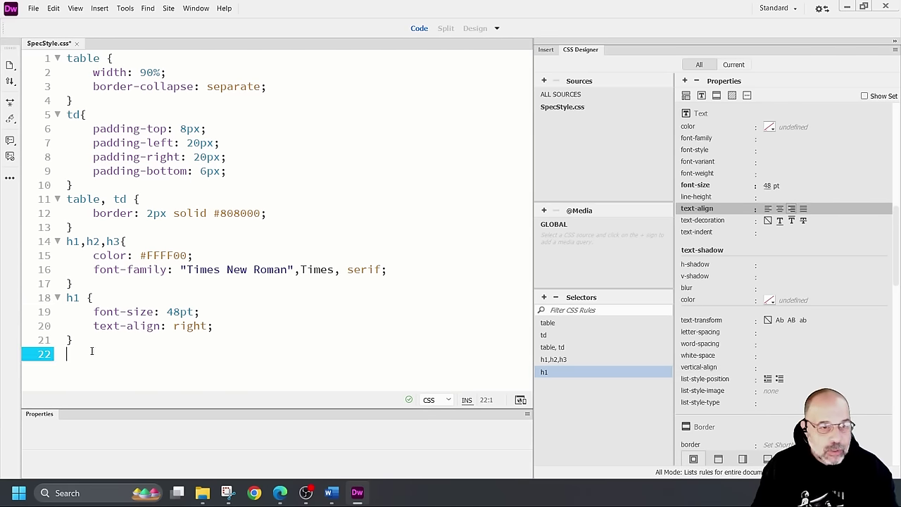
Step: Create an h2 rule with font-size: 24pt by pasting and editing the h1 declaration
type("h2{")
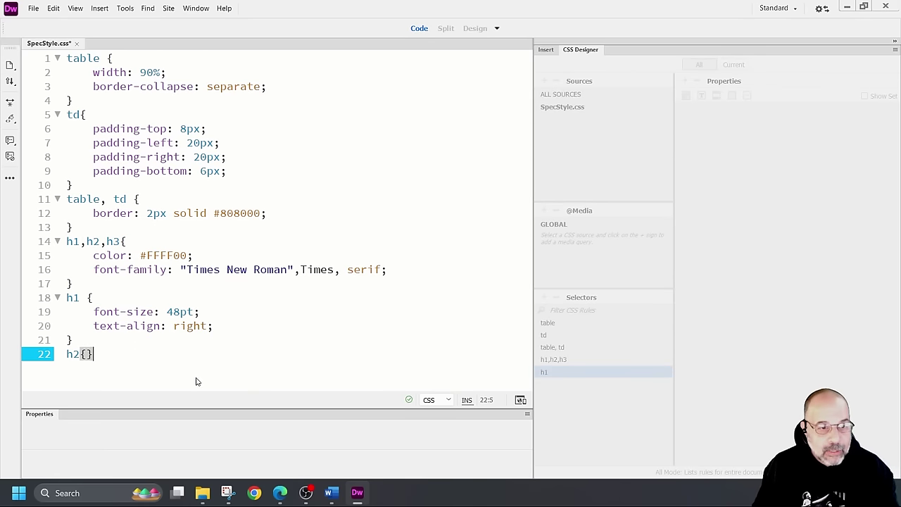
key("Right")
left_click_drag(93, 311, 199, 311)
key("ctrl+c")
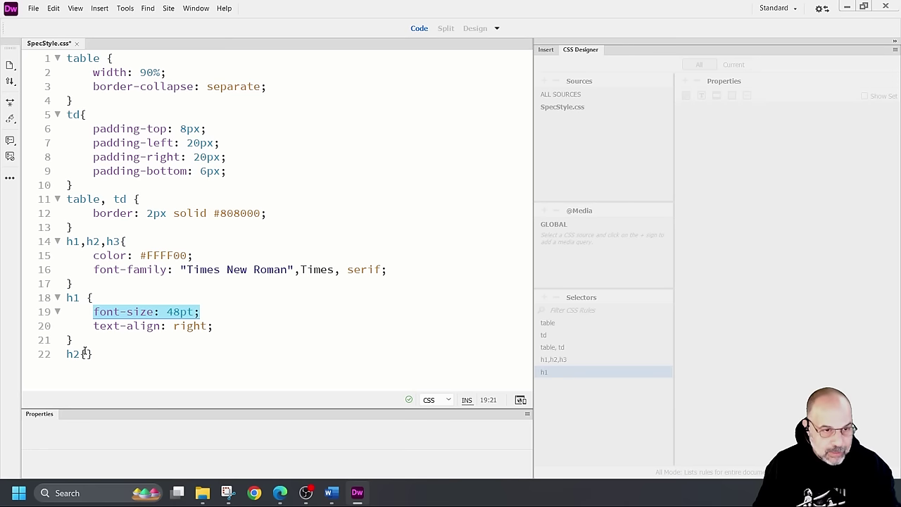
left_click(85, 353)
key("ctrl+v")
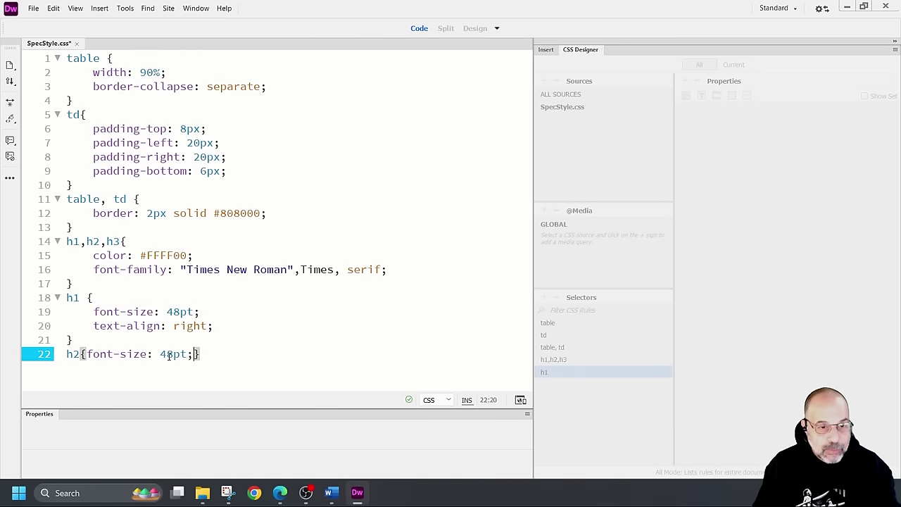
left_click(168, 353)
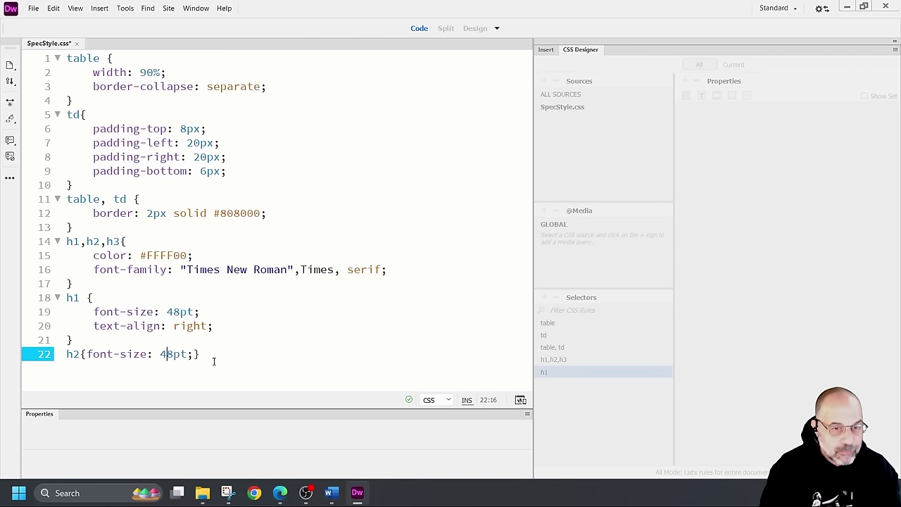
key("Delete")
key("BackSpace")
type("24")
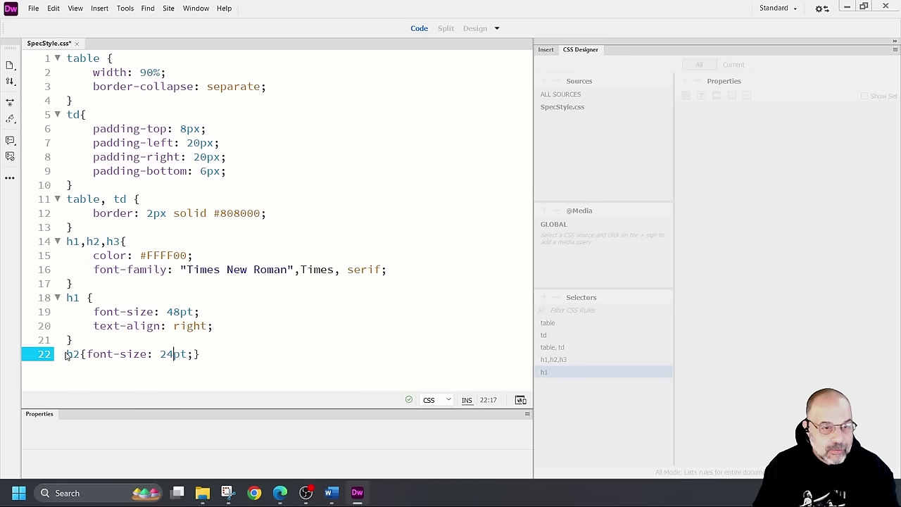
Step: Duplicate the h2 rule on the next line and change its size to 18pt
left_click_drag(66, 353, 207, 352)
key("ctrl+c")
left_click(163, 373)
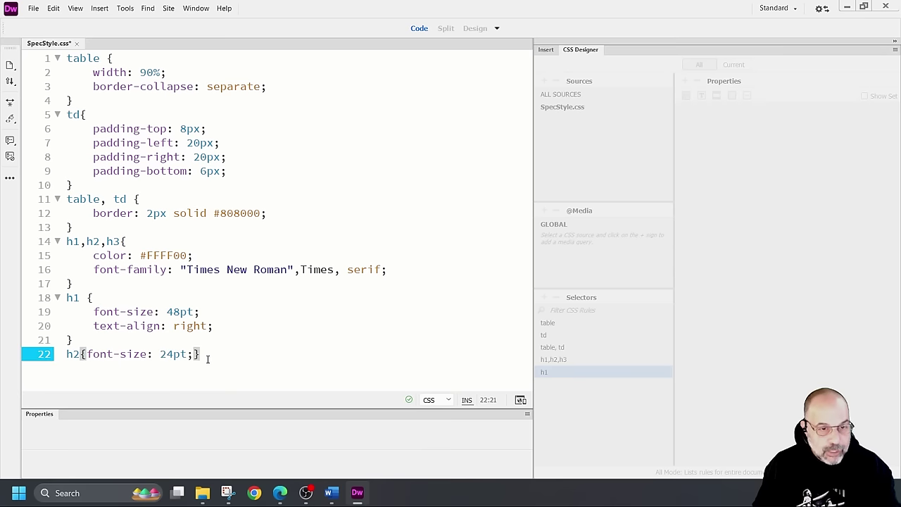
key("Return")
key("ctrl+v")
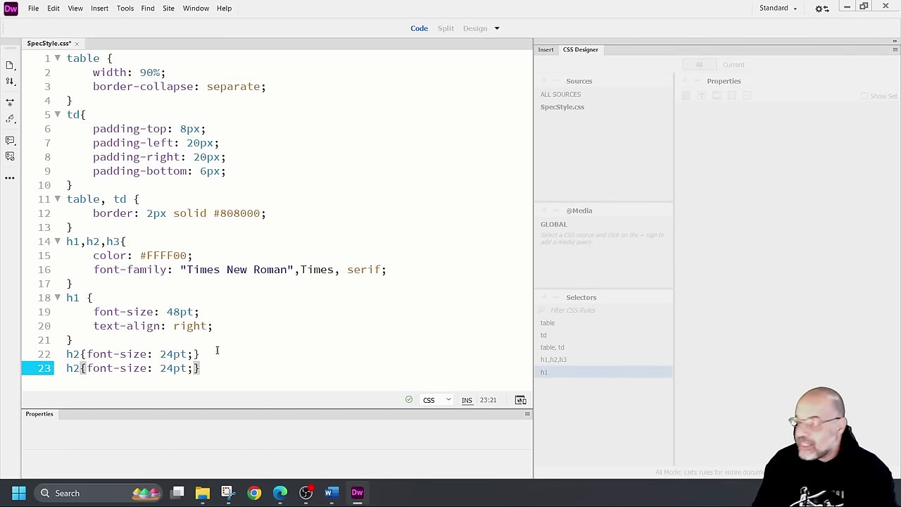
left_click(177, 380)
key("BackSpace")
key("BackSpace")
type("18")
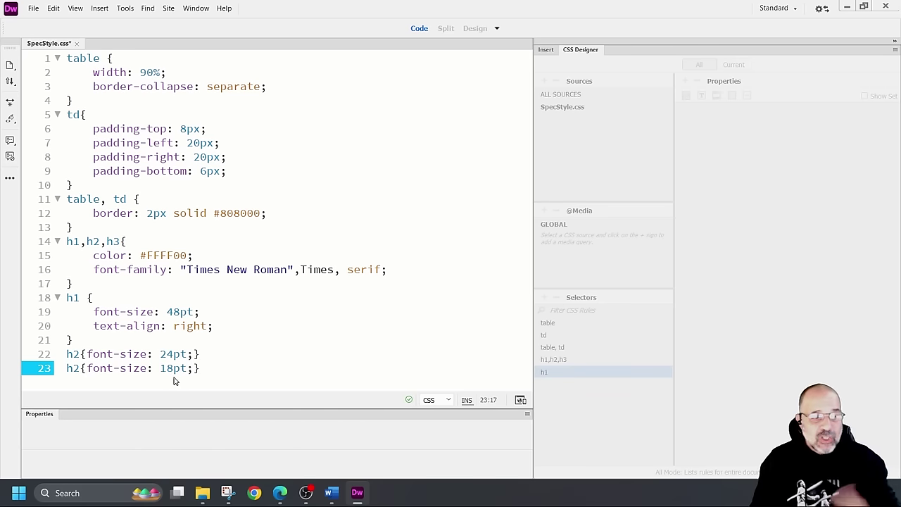
left_click_drag(261, 368, 259, 360)
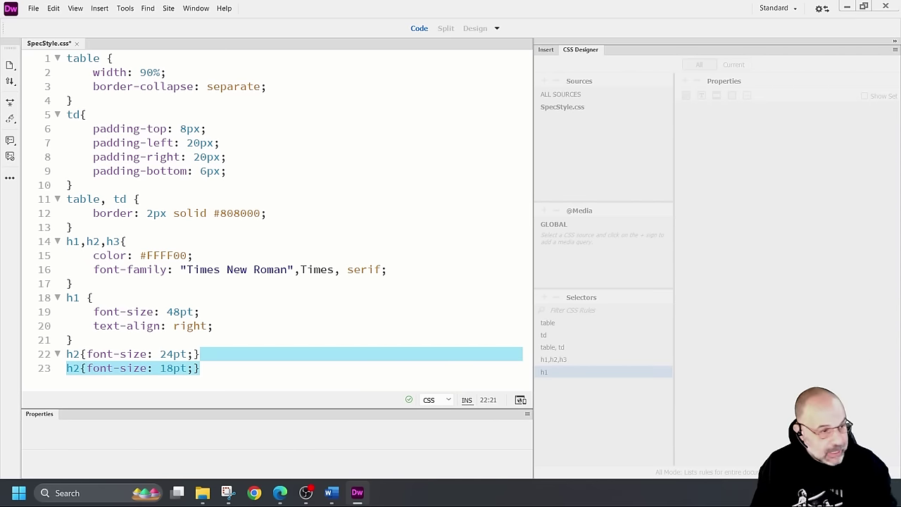
key("alt+Tab")
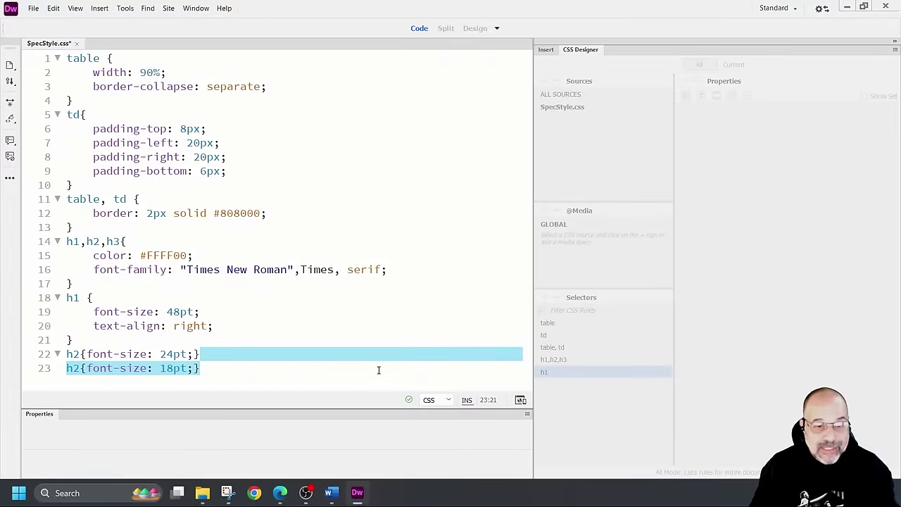
left_click(377, 369)
key("Return")
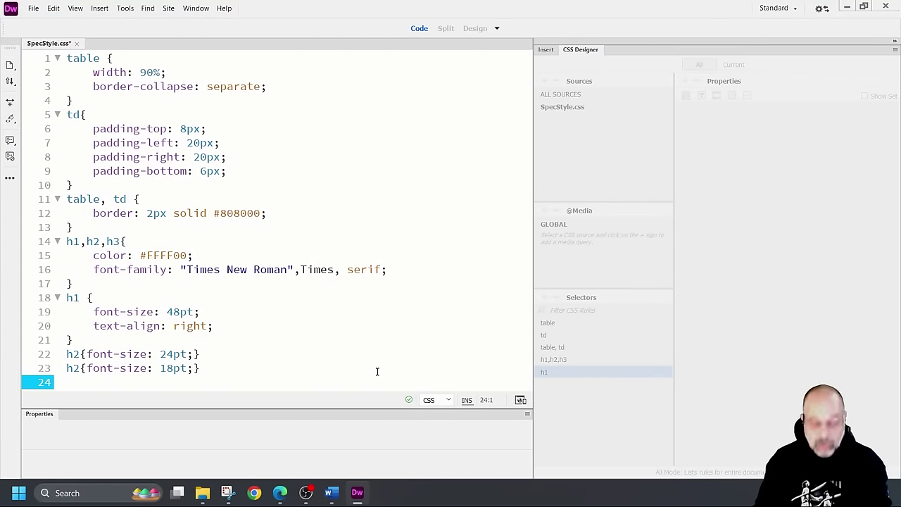
type(".")
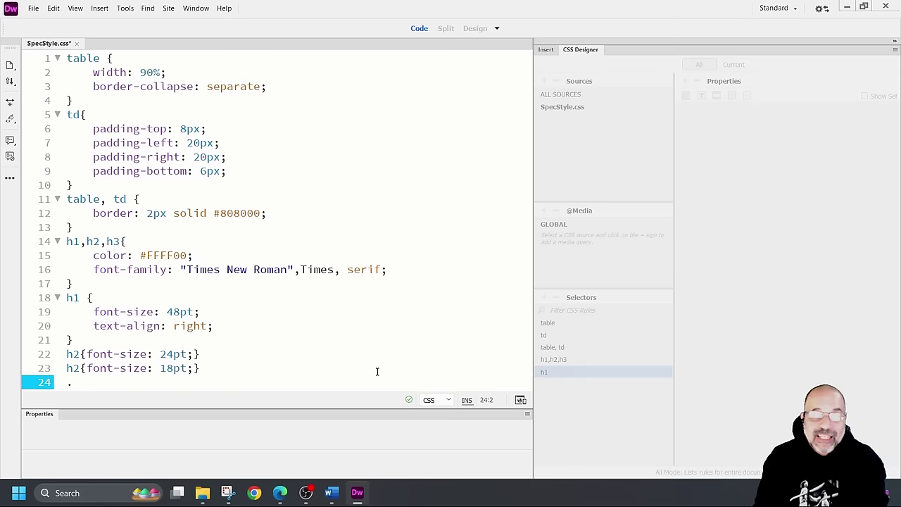
type("cyan")
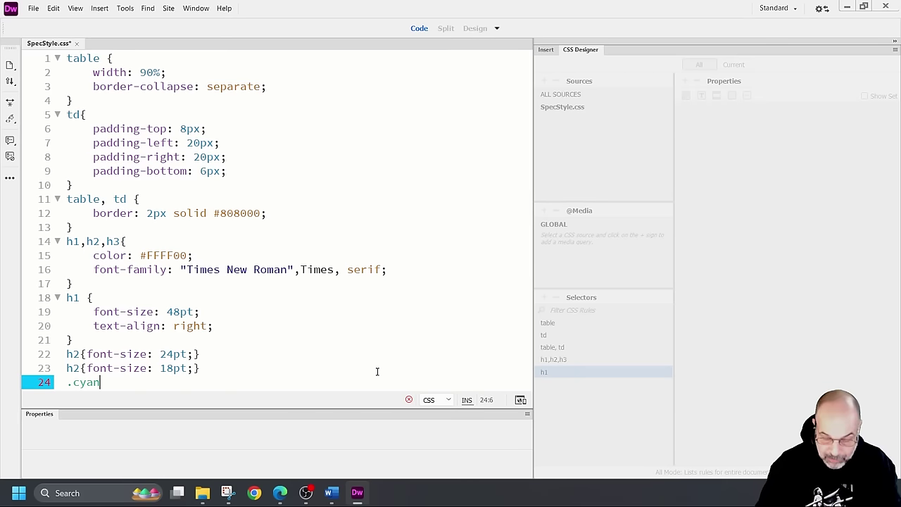
type("{")
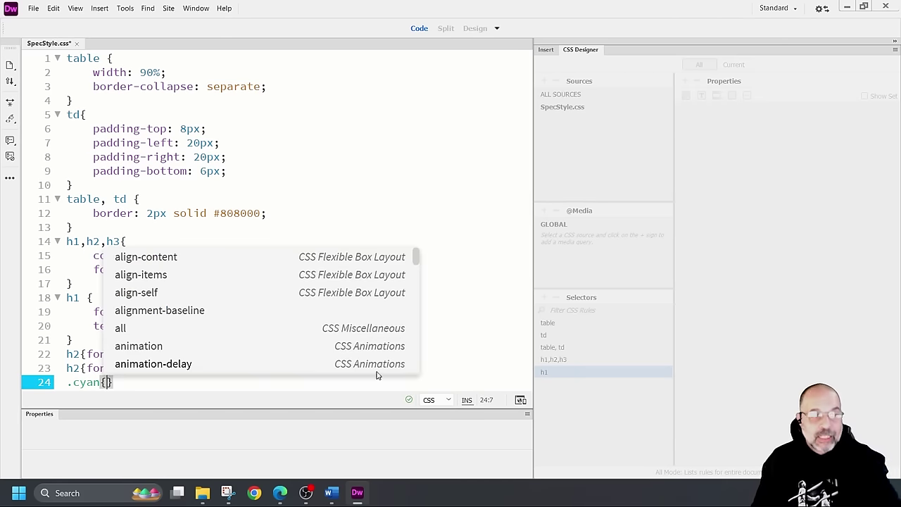
key("Escape")
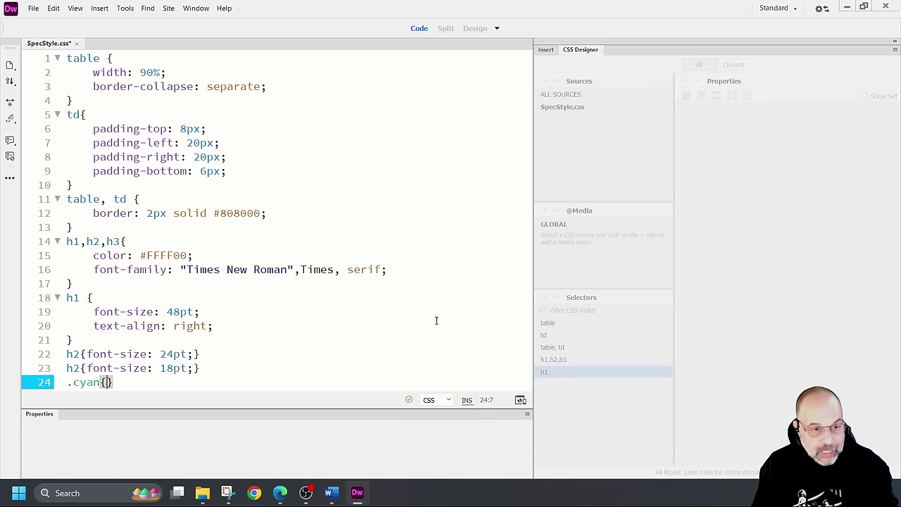
left_click(117, 382)
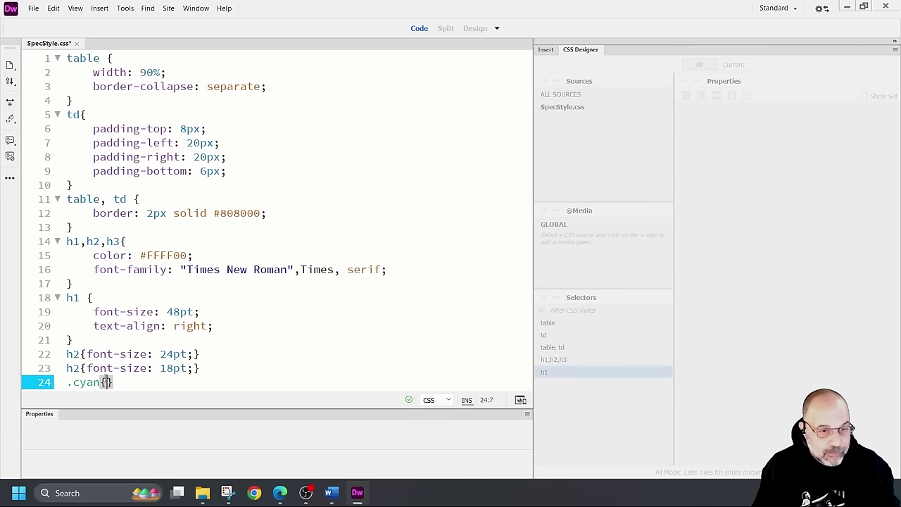
key("BackSpace")
key("BackSpace")
key("BackSpace")
key("BackSpace")
key("BackSpace")
key("BackSpace")
key("BackSpace")
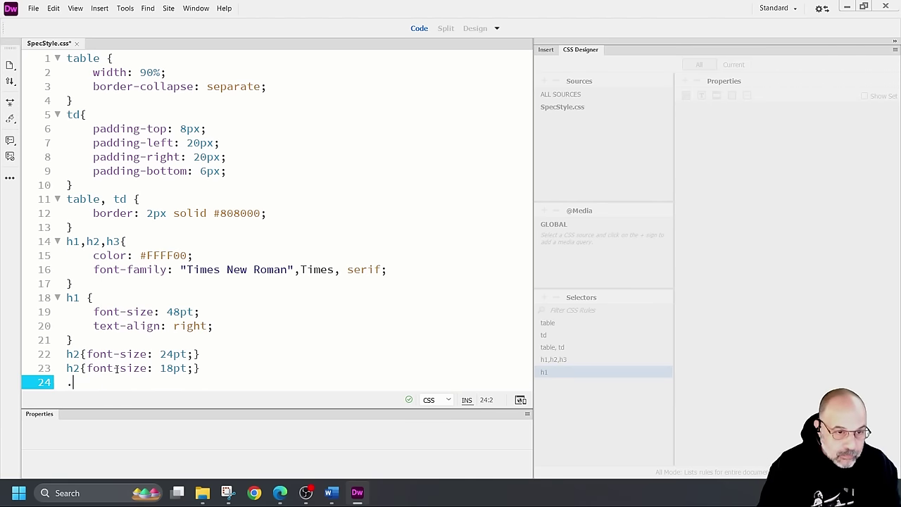
key("Return")
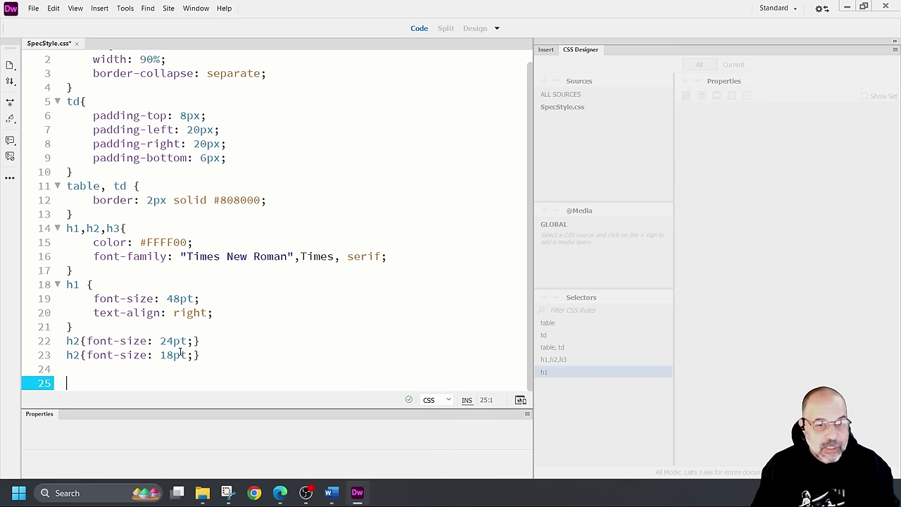
Step: Add a .cyan class selector and set its text colour to #00FFFF
left_click(544, 299)
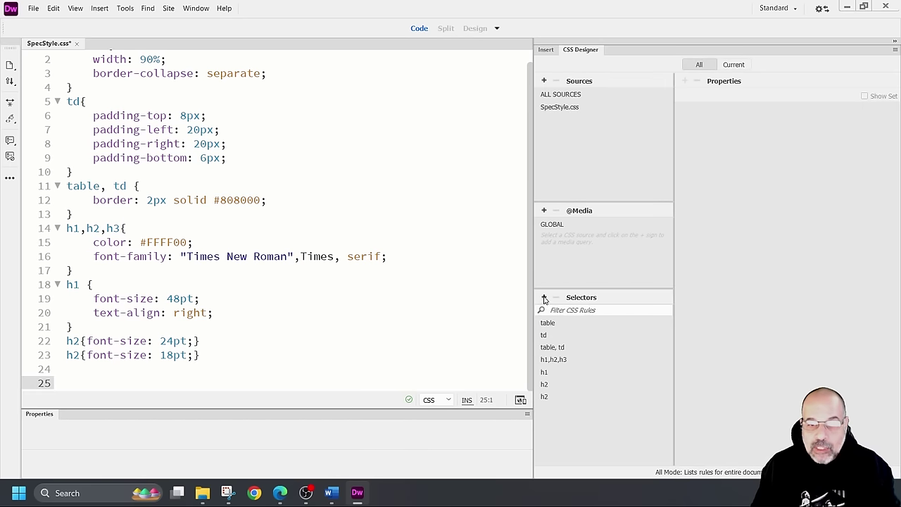
type(".cyan")
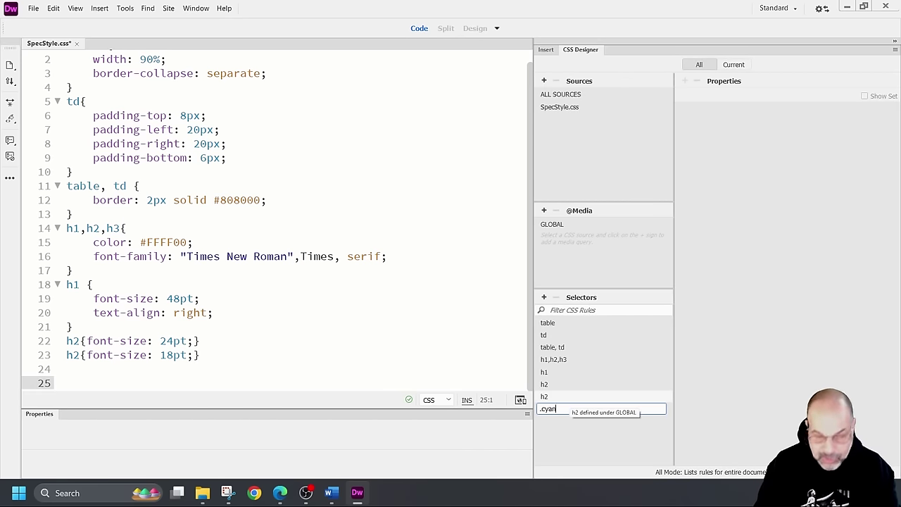
key("Return")
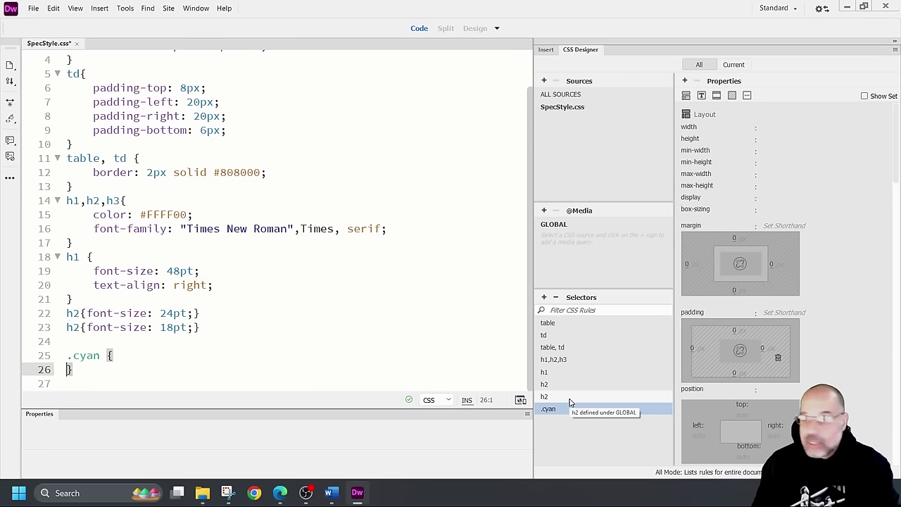
left_click(140, 355)
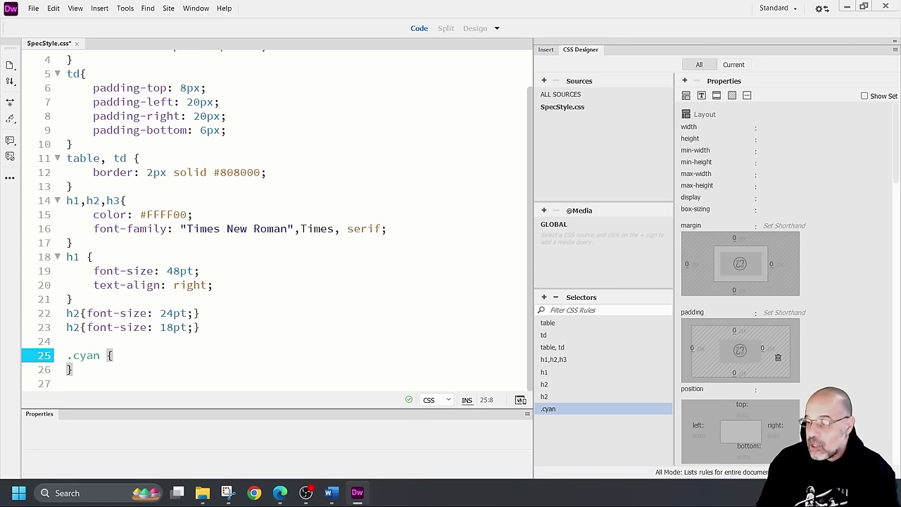
left_click(700, 97)
left_click(769, 126)
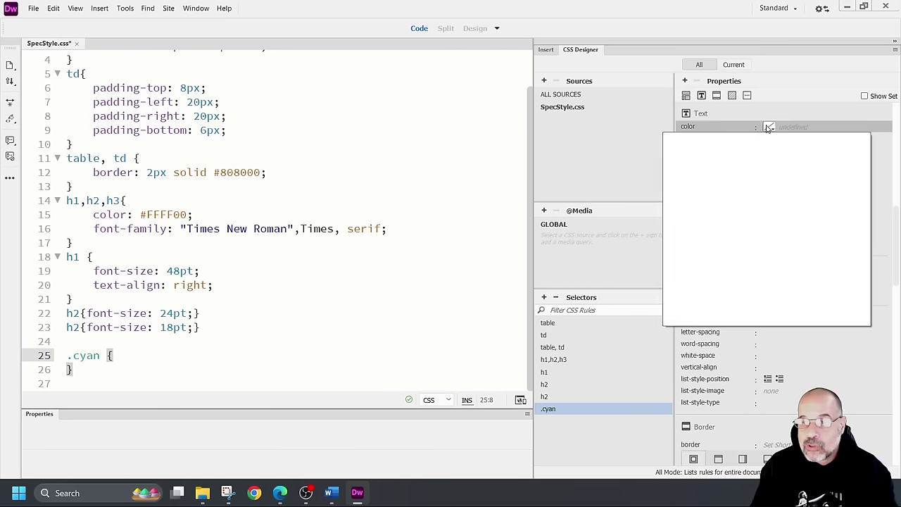
left_click(720, 313)
key("BackSpace")
key("BackSpace")
key("BackSpace")
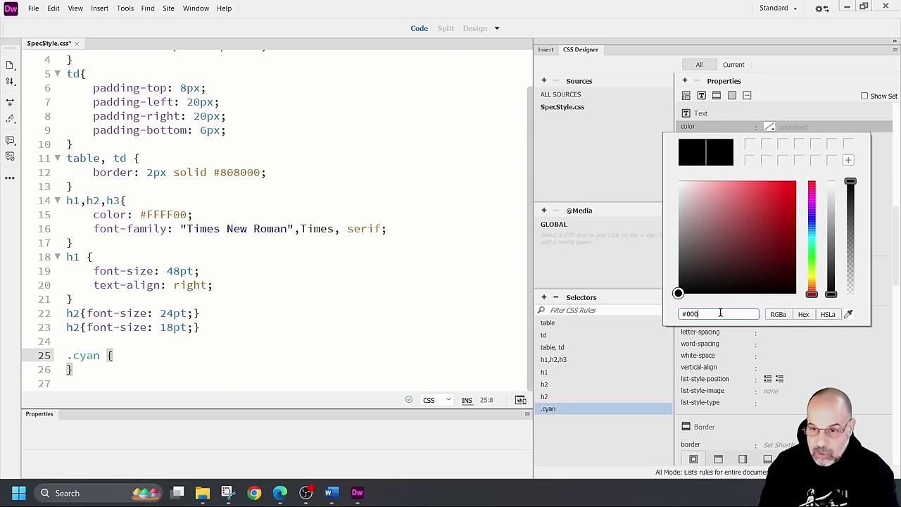
type("ffff")
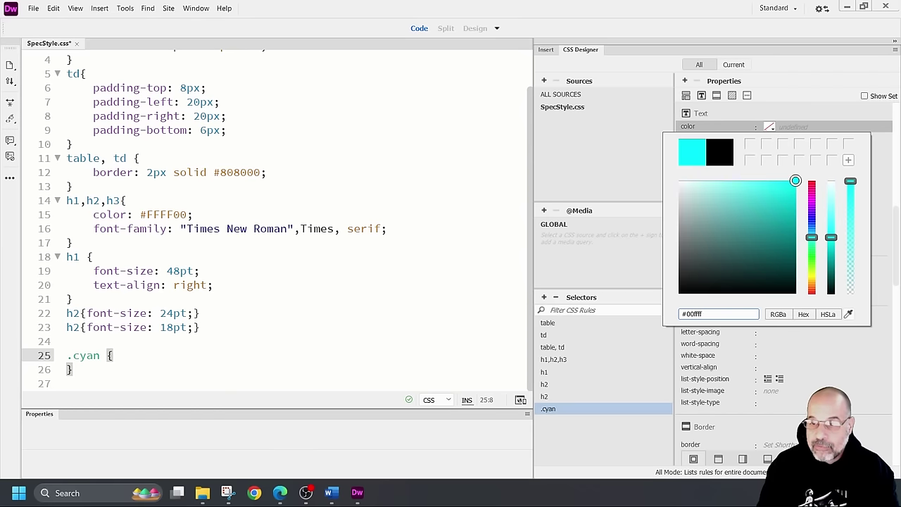
key("Return")
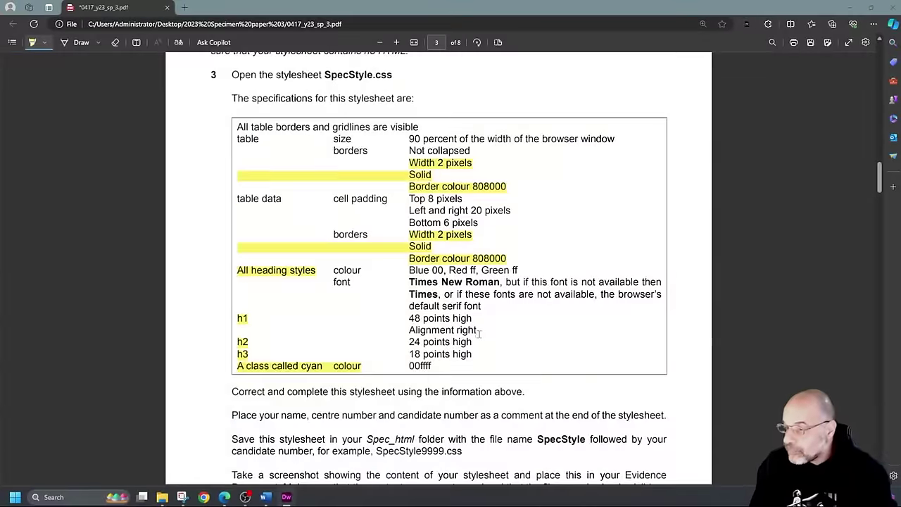
Step: Highlight 'a comment at the end of the stylesheet' and 'SpecStyle9999.css' in the specification PDF
scroll(478, 332, "down", 4)
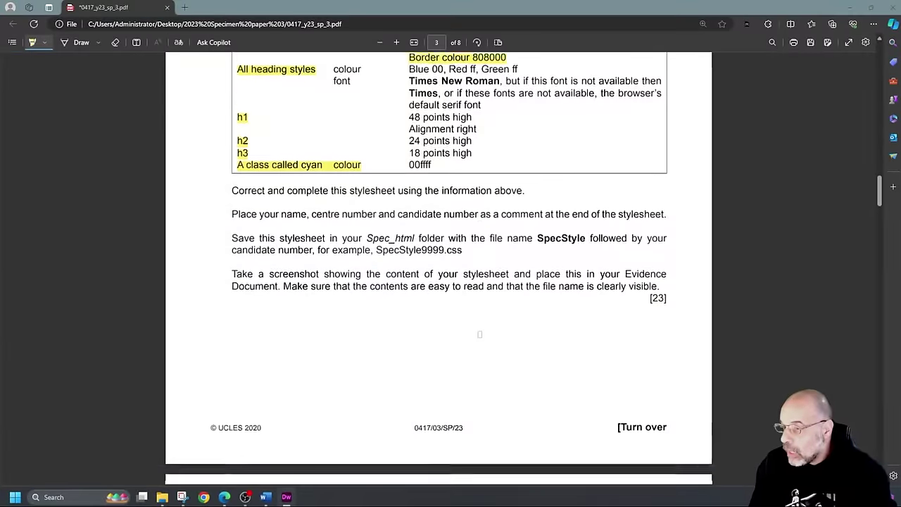
scroll(479, 333, "up", 1)
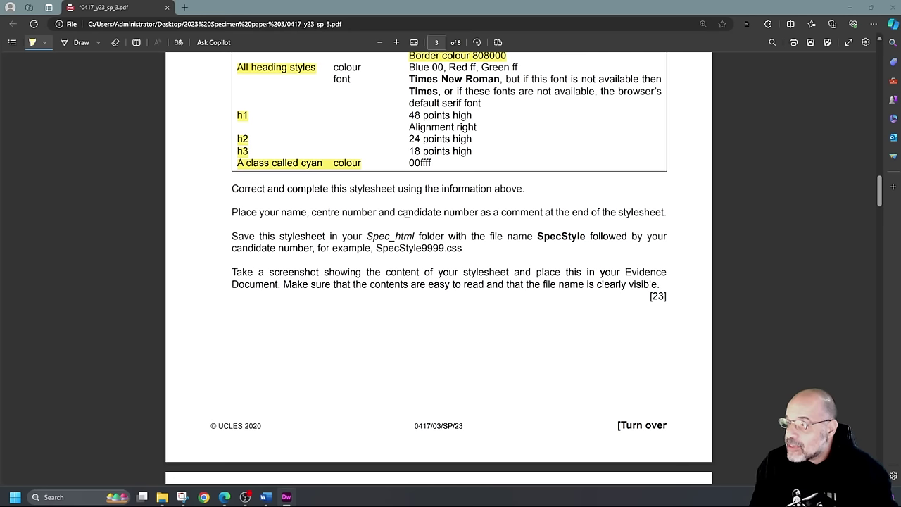
left_click_drag(487, 214, 665, 215)
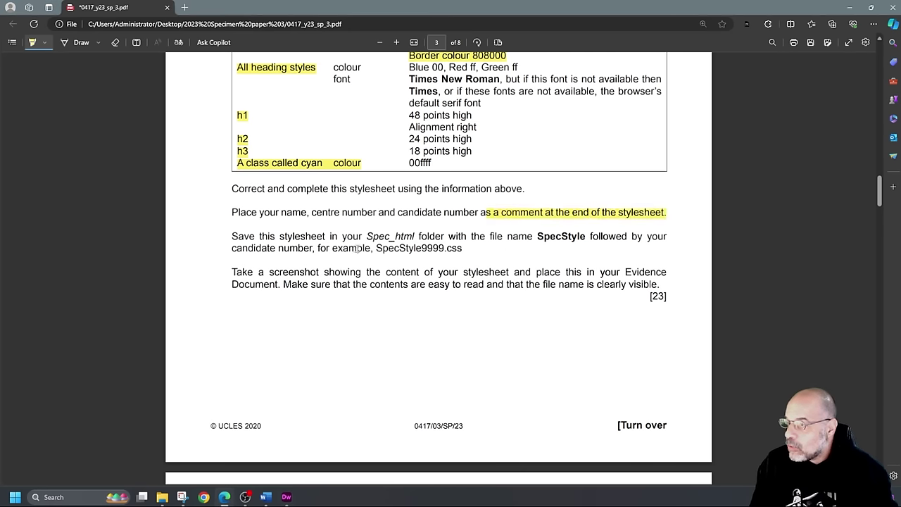
left_click_drag(376, 248, 473, 250)
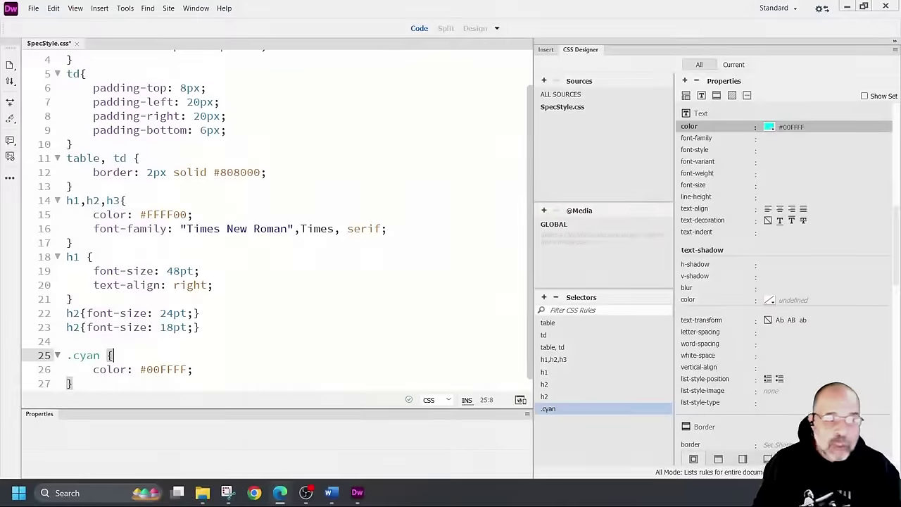
Step: Add a new line after the .cyan rule and copy the /* CSS Document */ comment from a new CSS file
scroll(336, 340, "down", 1)
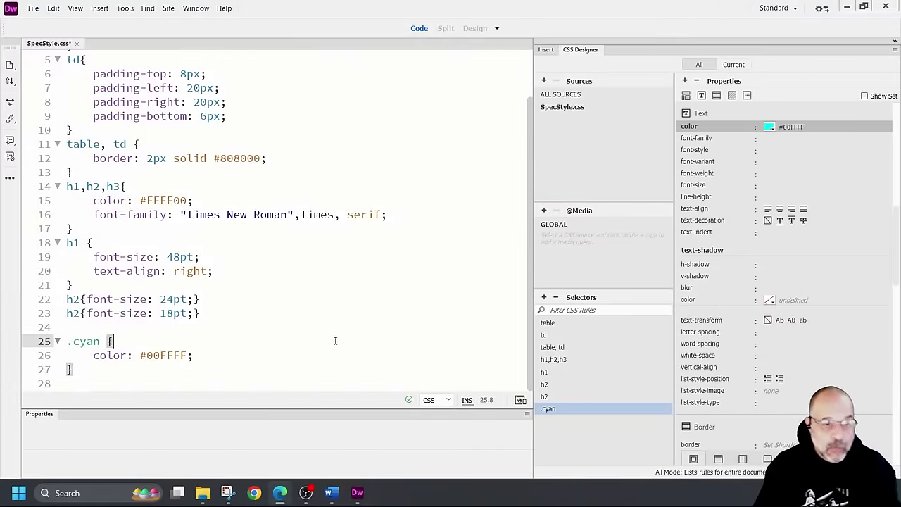
left_click(246, 367)
key("Return")
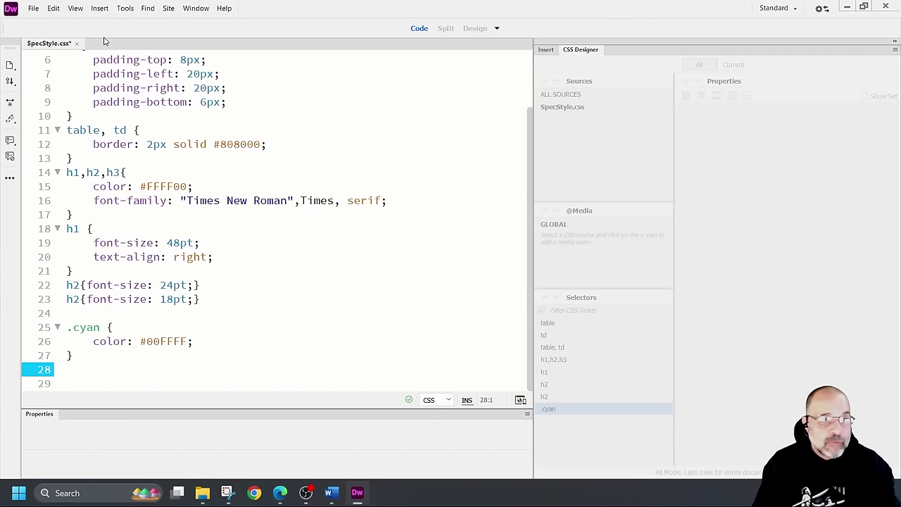
left_click(34, 8)
left_click(63, 20)
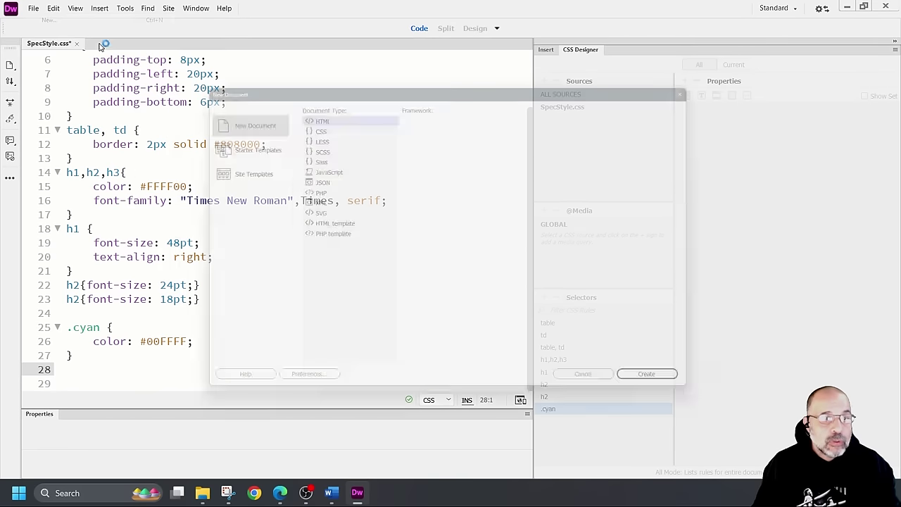
left_click(322, 125)
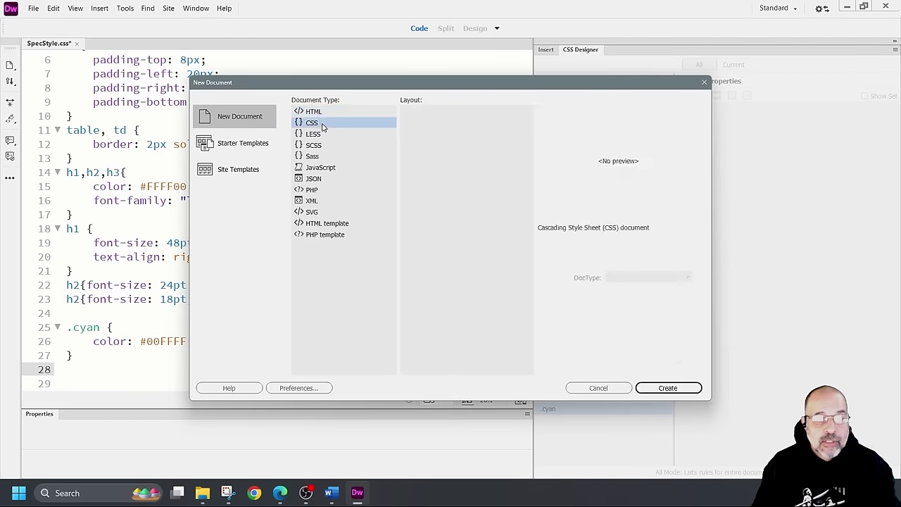
double_click(323, 125)
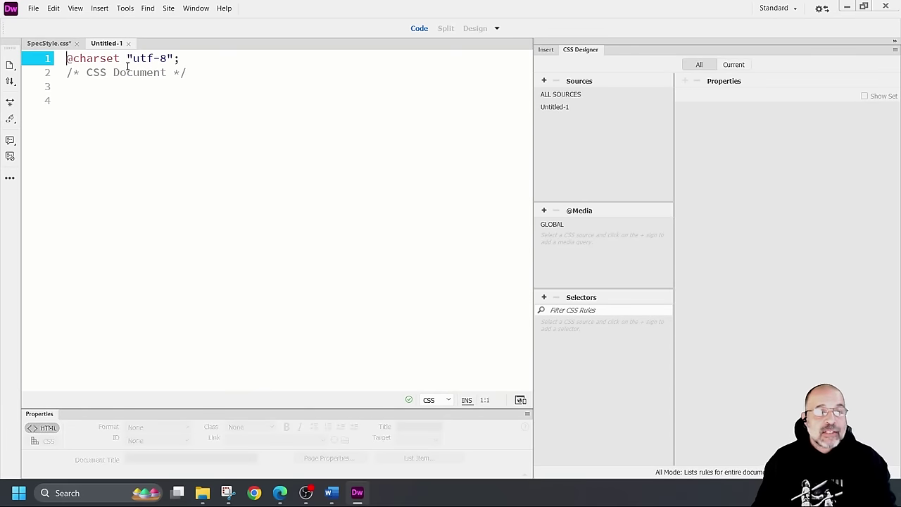
left_click_drag(68, 73, 193, 76)
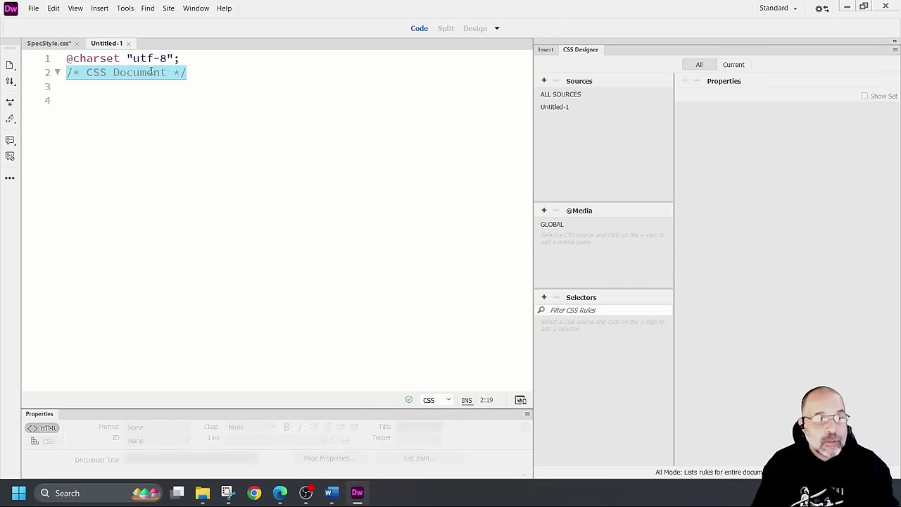
right_click(152, 71)
left_click(182, 102)
left_click(128, 45)
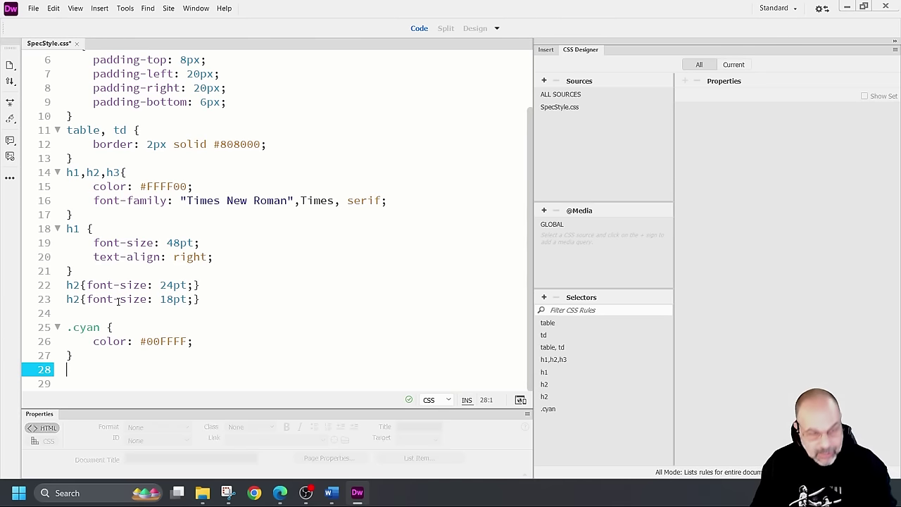
Step: Paste the comment on line 28 and replace its text with the candidate's name, centre and candidate numbers
key("ctrl+v")
left_click_drag(87, 370, 167, 369)
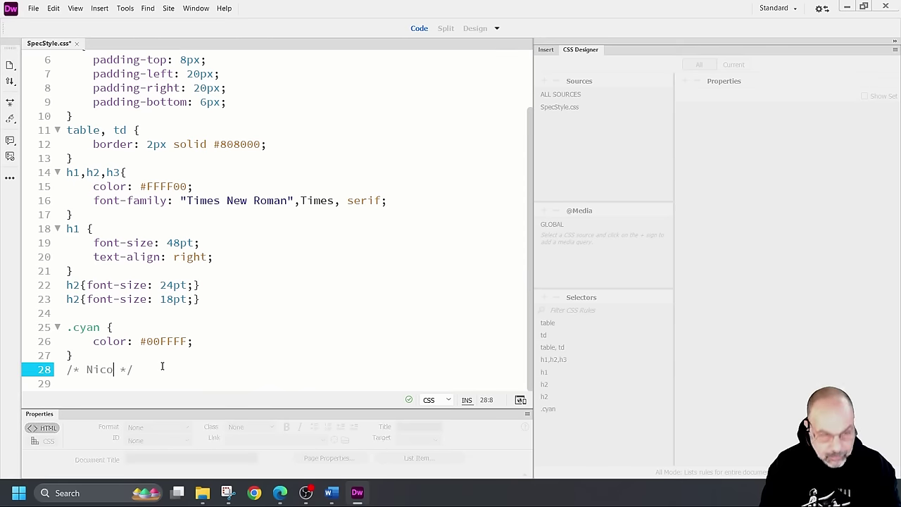
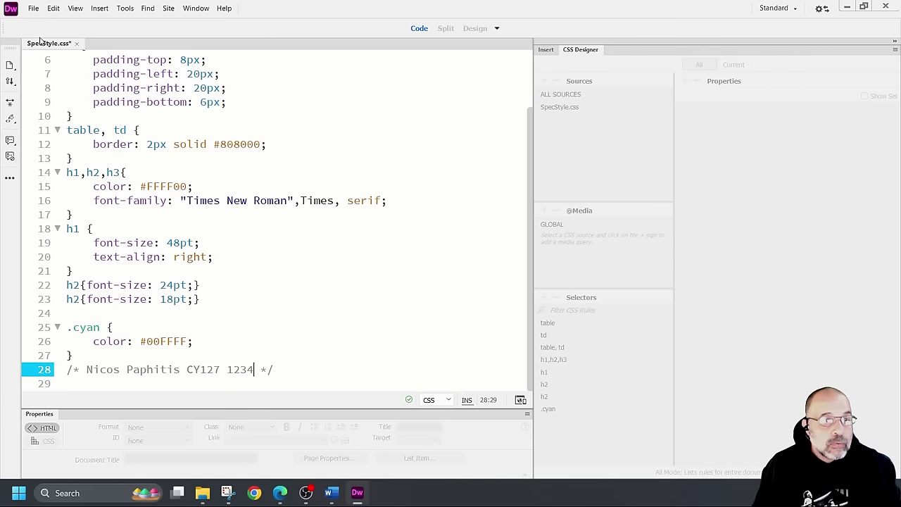
Step: Save a copy of the stylesheet as SpecStyle1234.css
left_click(35, 10)
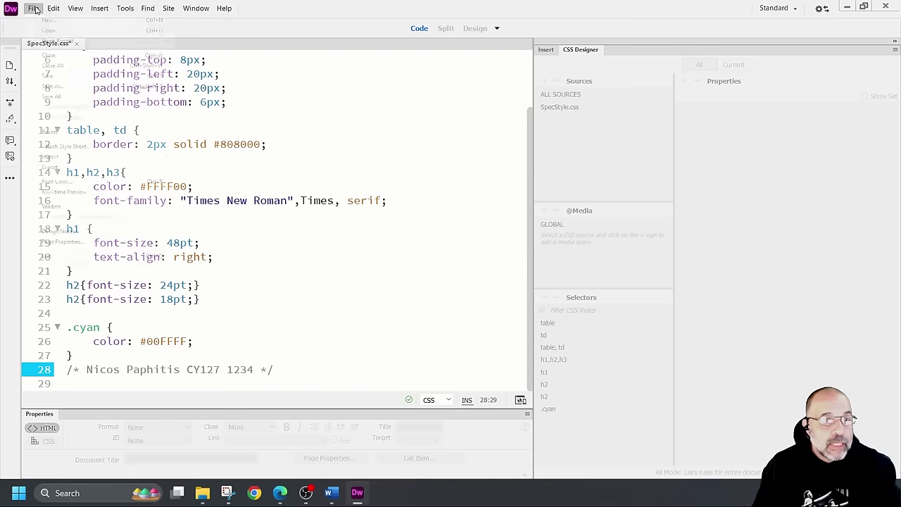
left_click(68, 88)
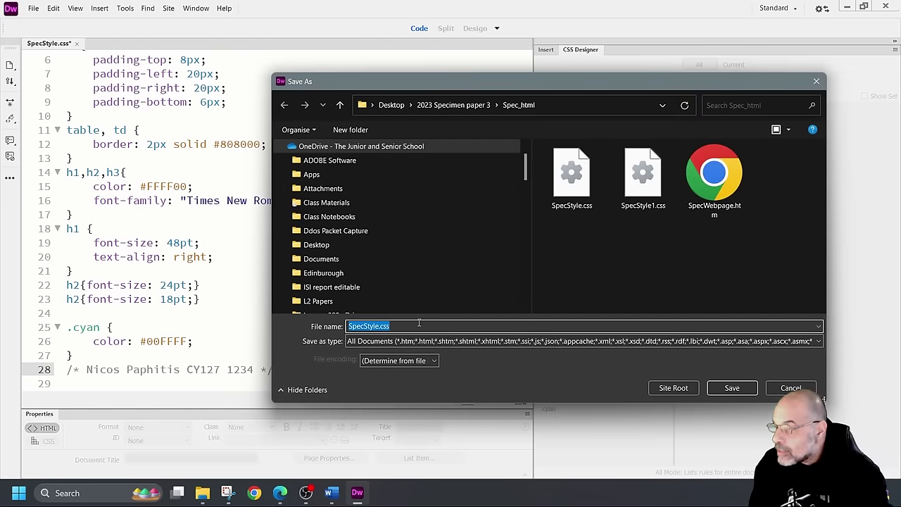
left_click(380, 326)
type("1234")
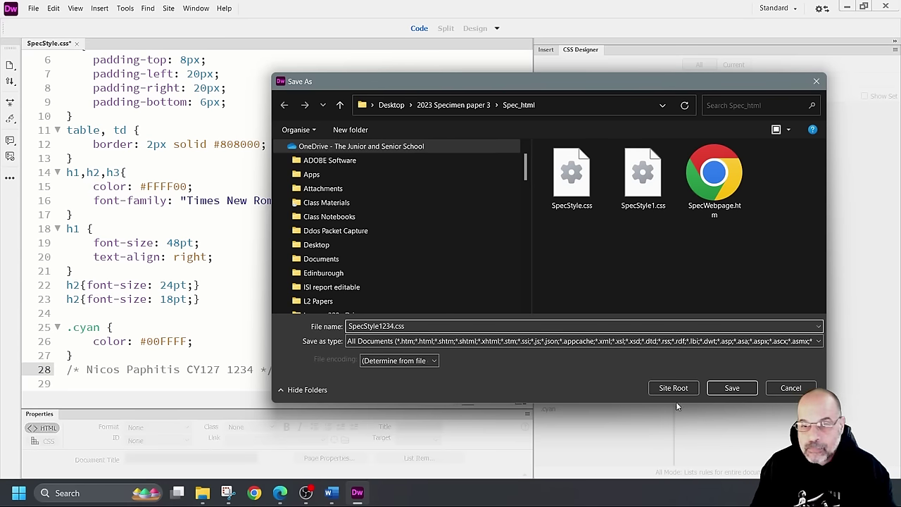
left_click(730, 389)
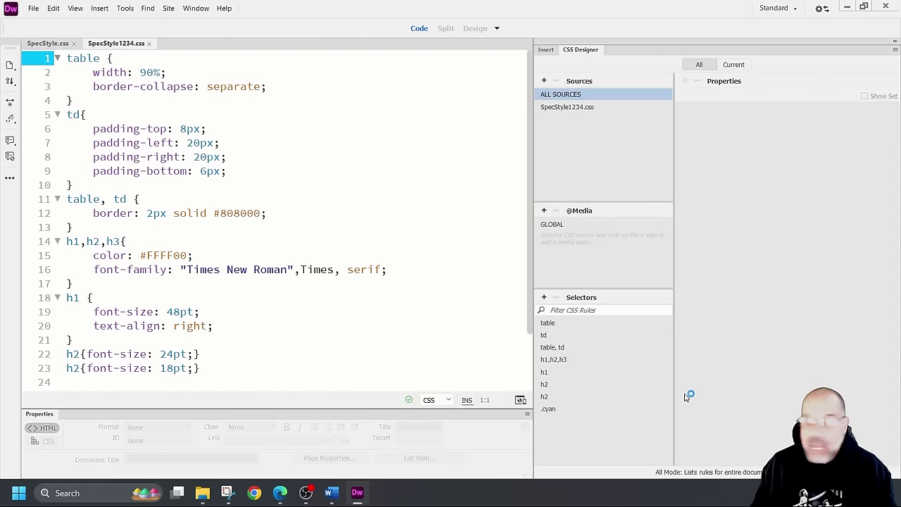
Step: Collapse the Properties panel via Window so all 28 stylesheet lines fit in code view
scroll(382, 282, "down", 3)
scroll(381, 283, "up", 3)
scroll(381, 284, "down", 2)
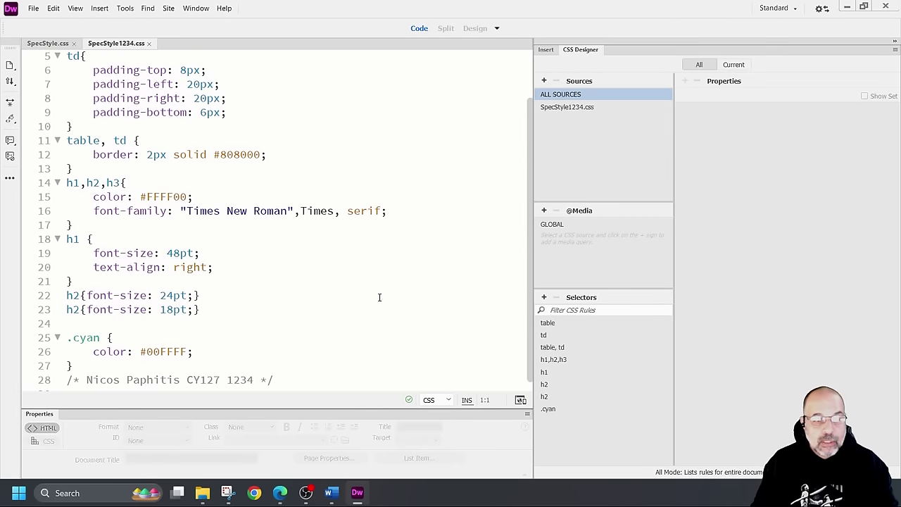
scroll(345, 324, "up", 2)
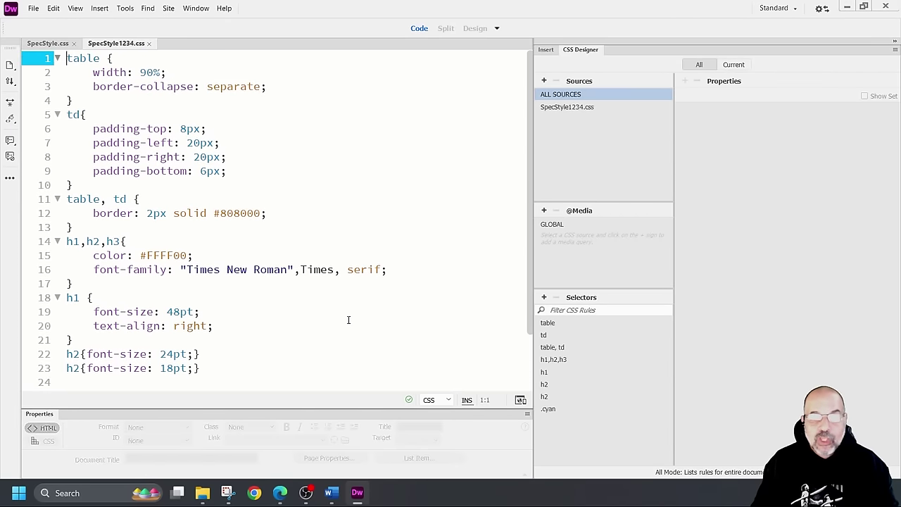
scroll(333, 312, "down", 2)
scroll(334, 312, "up", 2)
scroll(334, 312, "down", 2)
scroll(296, 237, "up", 2)
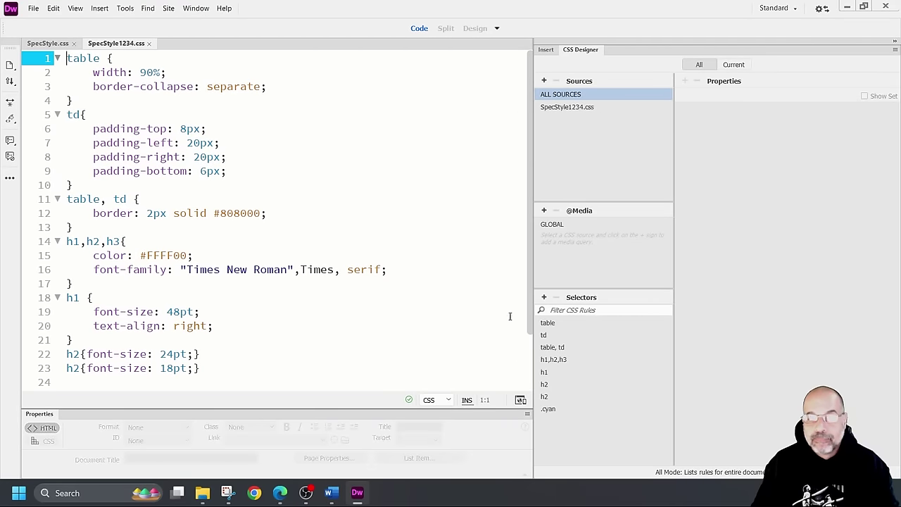
scroll(383, 361, "down", 2)
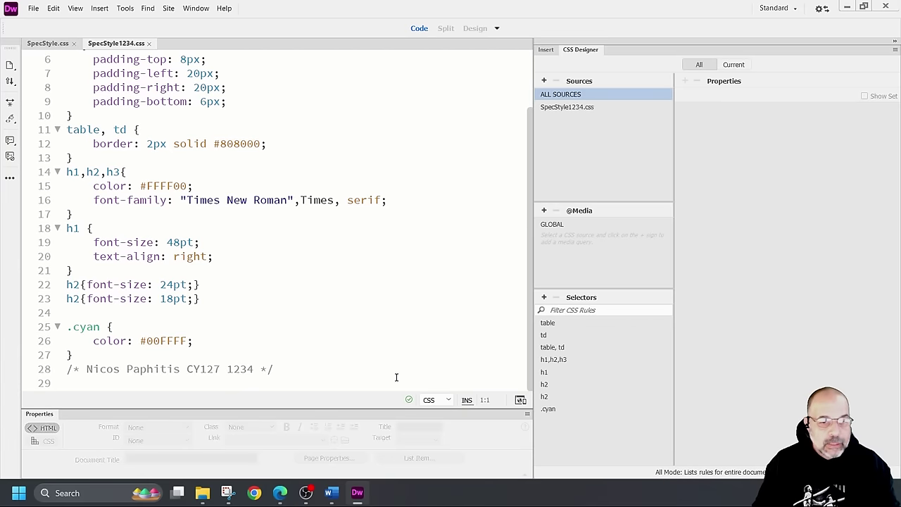
left_click(197, 7)
left_click(215, 190)
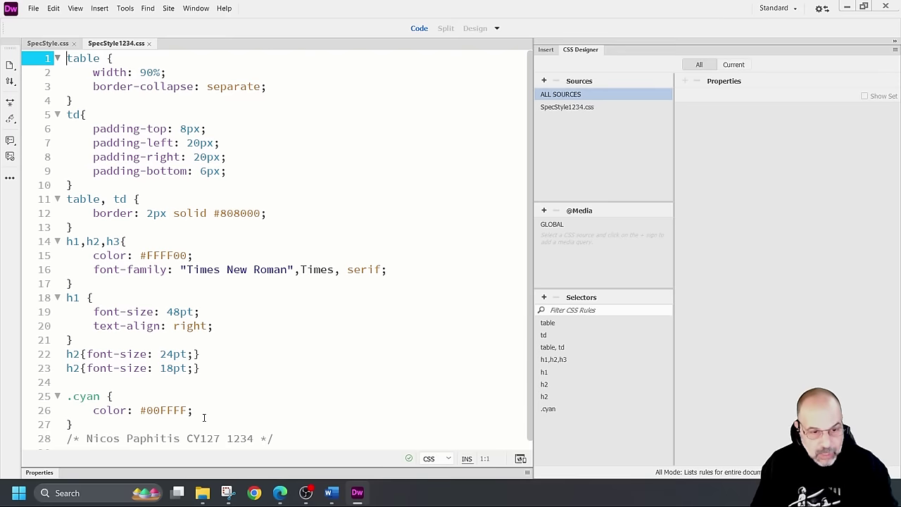
Step: Snip the SpecStyle1234.css code view, including its file tabs, with Snipping Tool
left_click(226, 493)
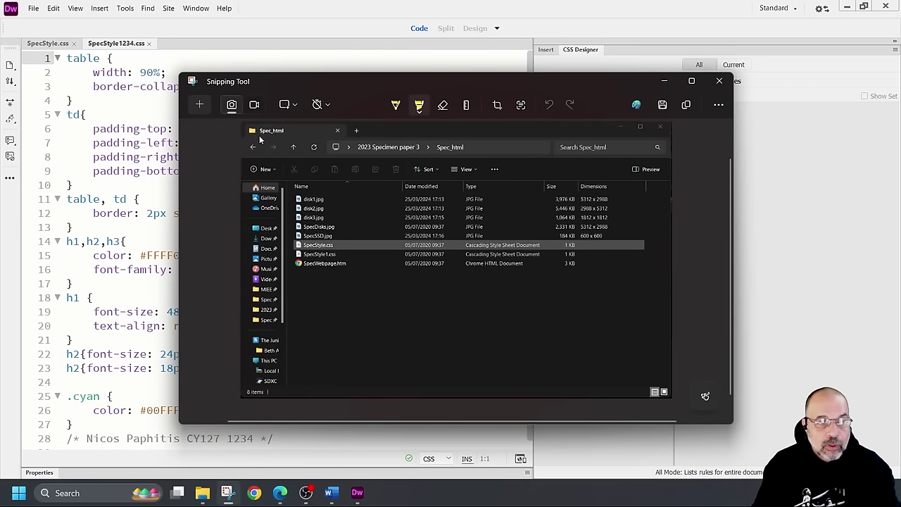
left_click(199, 104)
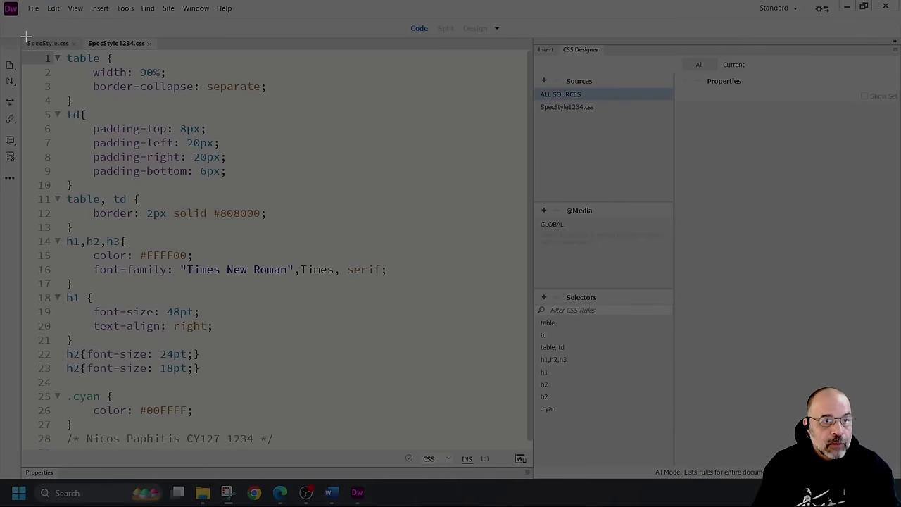
left_click_drag(23, 37, 458, 450)
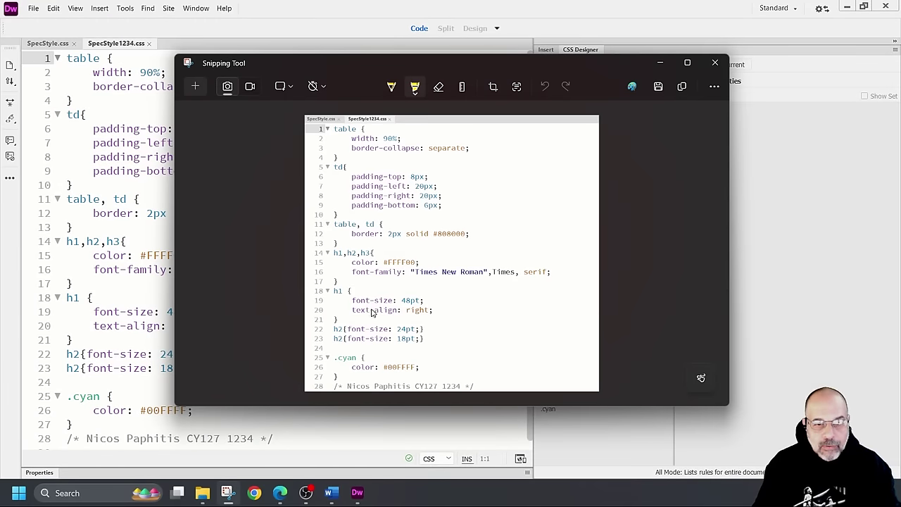
Step: Type the label Ev2 on a new line below the Explorer screenshot in Word
key("alt+Tab")
scroll(338, 376, "down", 3)
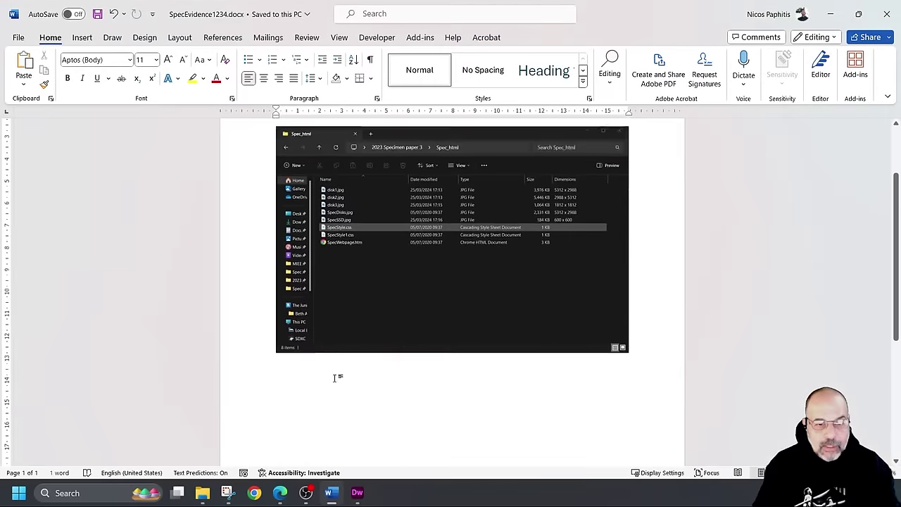
key("shift+Left")
left_click(553, 331)
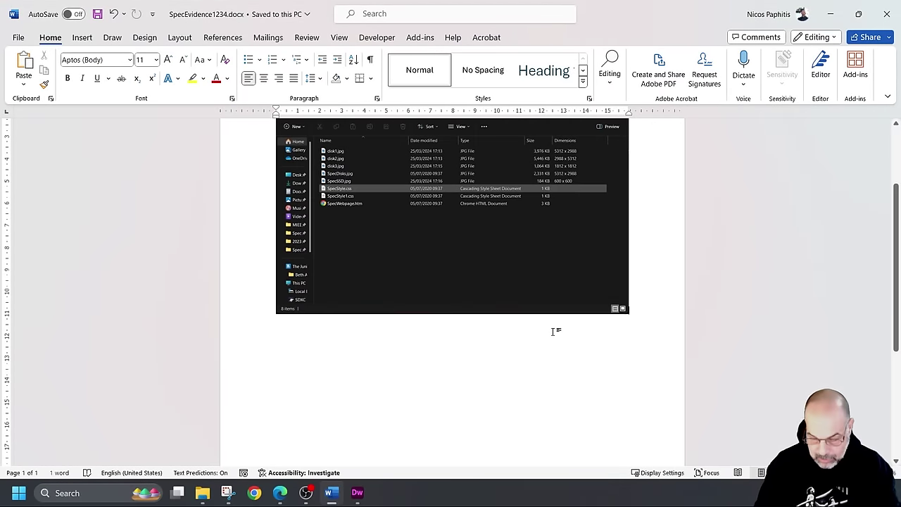
key("Return")
type("Ev")
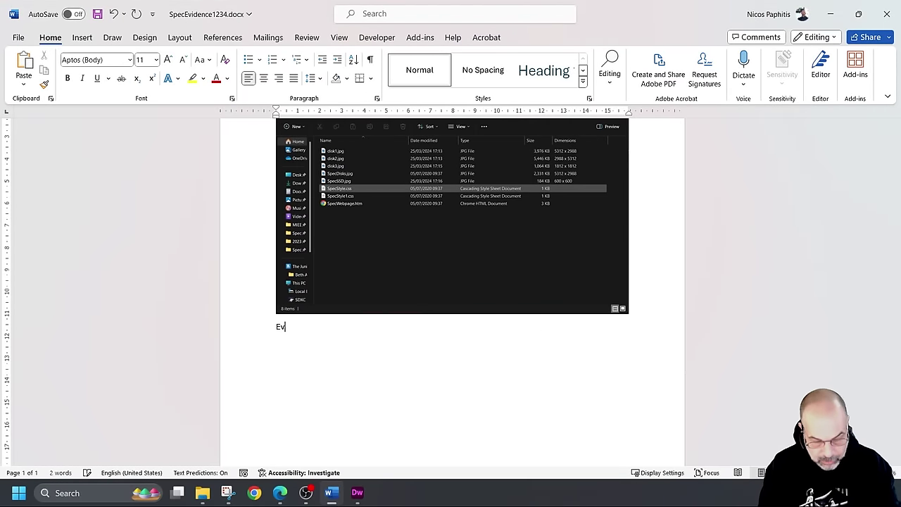
type("2")
Step: Push Ev2 to the top of the next page and delete the surplus blank lines
scroll(553, 331, "down", 15)
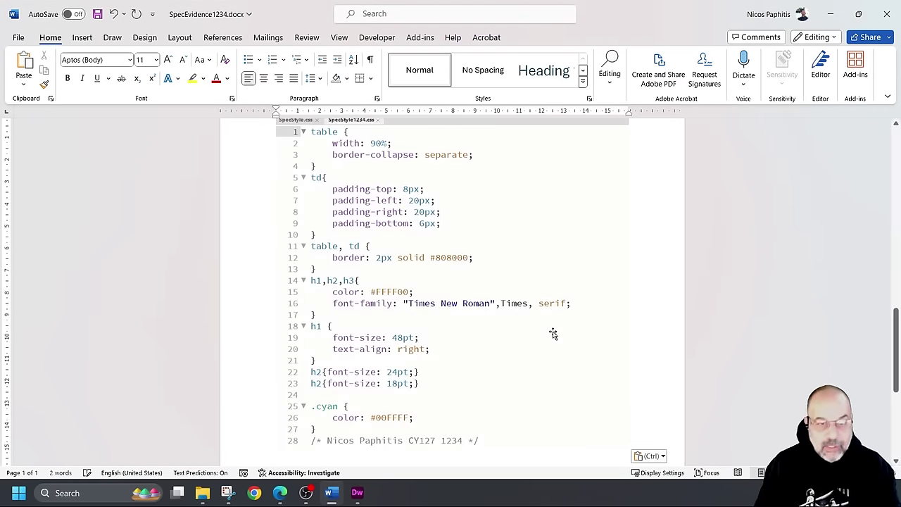
scroll(514, 344, "up", 8)
scroll(486, 352, "up", 10)
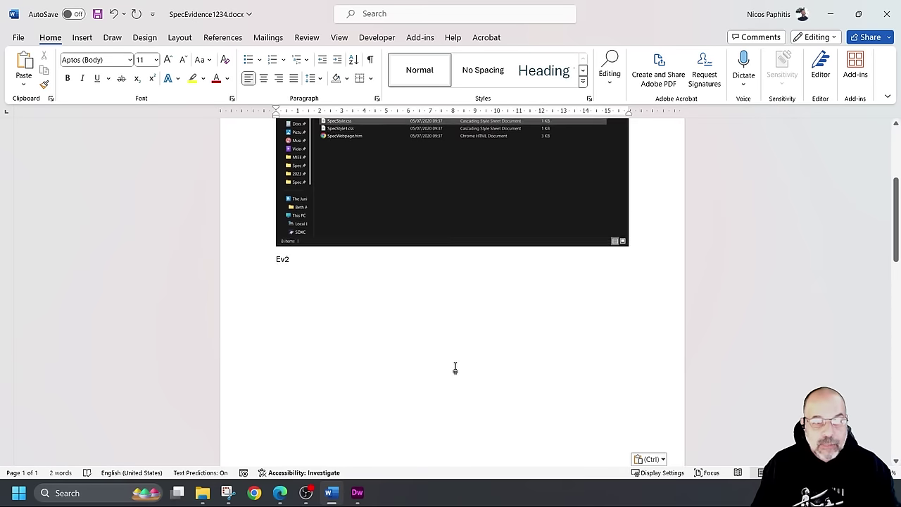
scroll(435, 344, "down", 5)
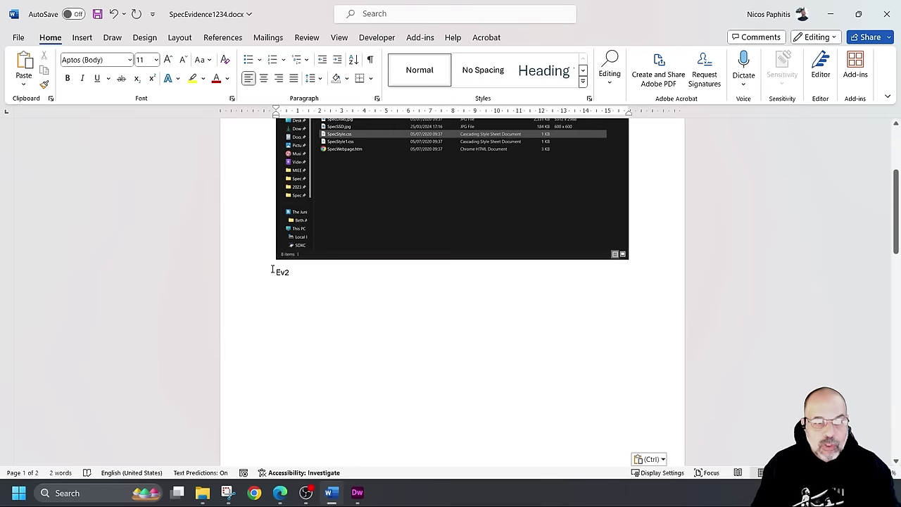
left_click(273, 272)
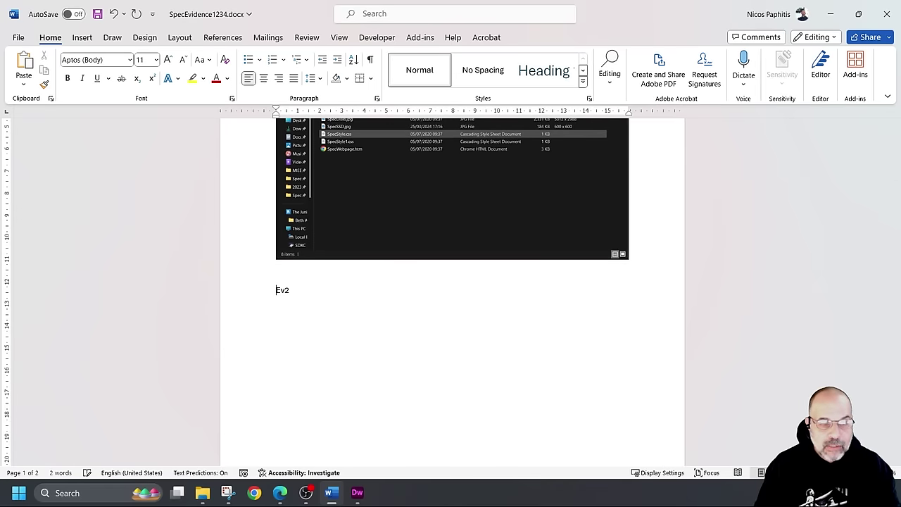
scroll(313, 278, "down", 5)
scroll(314, 280, "up", 5)
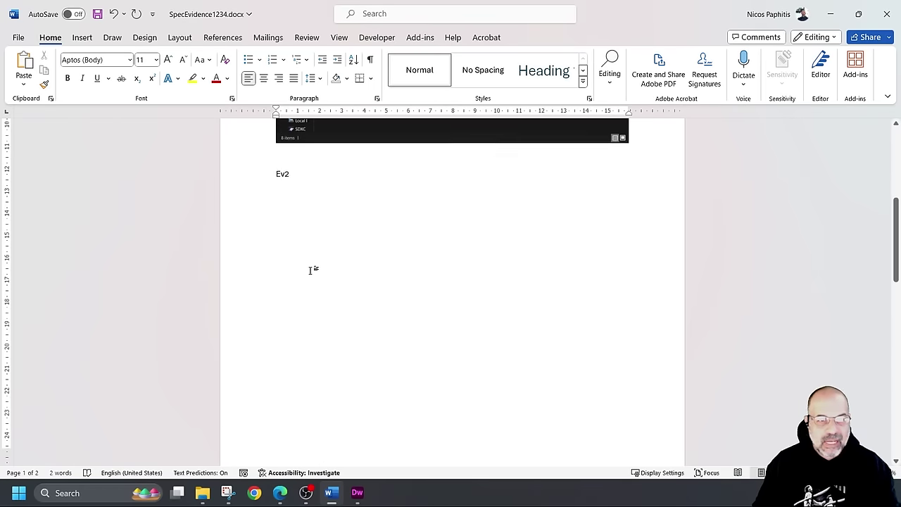
key("Return")
key("Return")
key("Return")
key("Return")
key("Return")
key("Return")
key("Return")
key("Return")
key("Return")
key("Return")
key("Return")
key("Return")
key("Return")
key("Return")
key("Return")
key("Return")
key("Return")
key("Return")
key("Return")
key("Return")
key("Return")
key("Return")
key("Return")
key("Return")
key("Return")
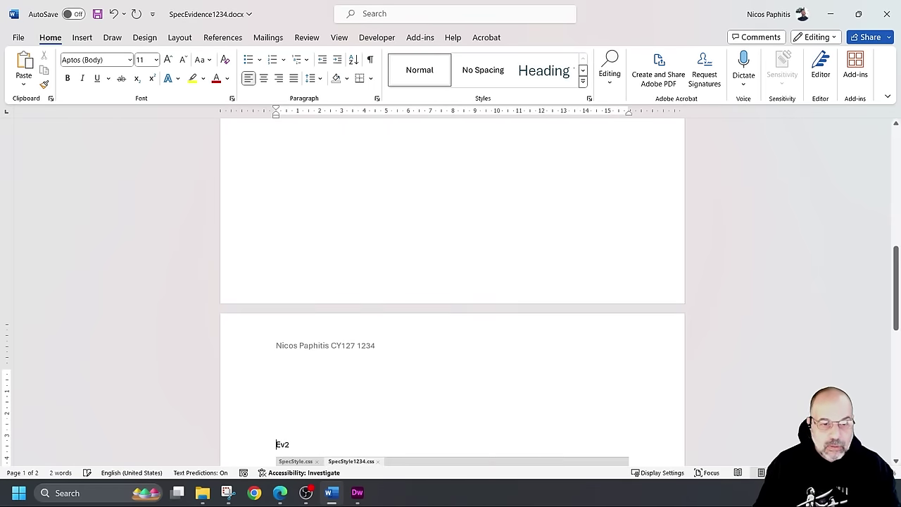
scroll(321, 281, "down", 3)
scroll(322, 282, "up", 1)
left_click_drag(303, 297, 301, 317)
key("Delete")
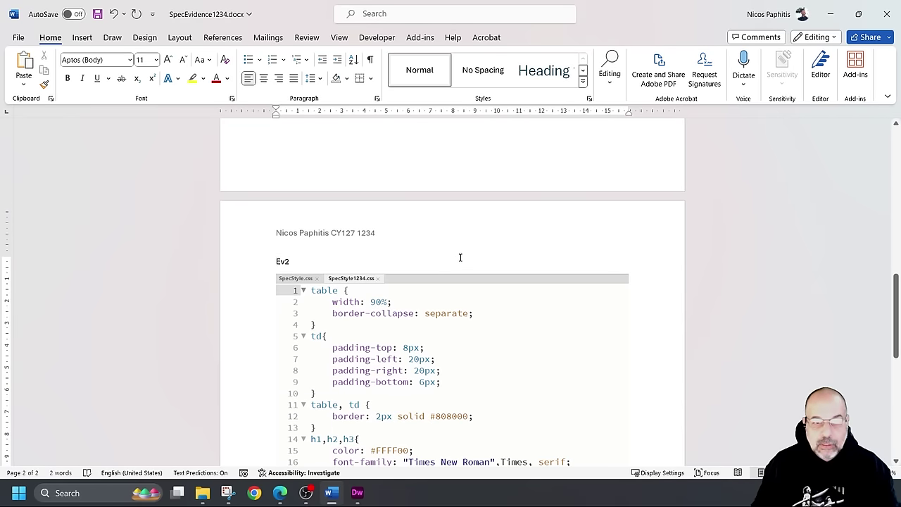
Step: Insert a page break after the code screenshot, then save and close the evidence document
scroll(479, 313, "down", 5)
scroll(474, 307, "down", 2)
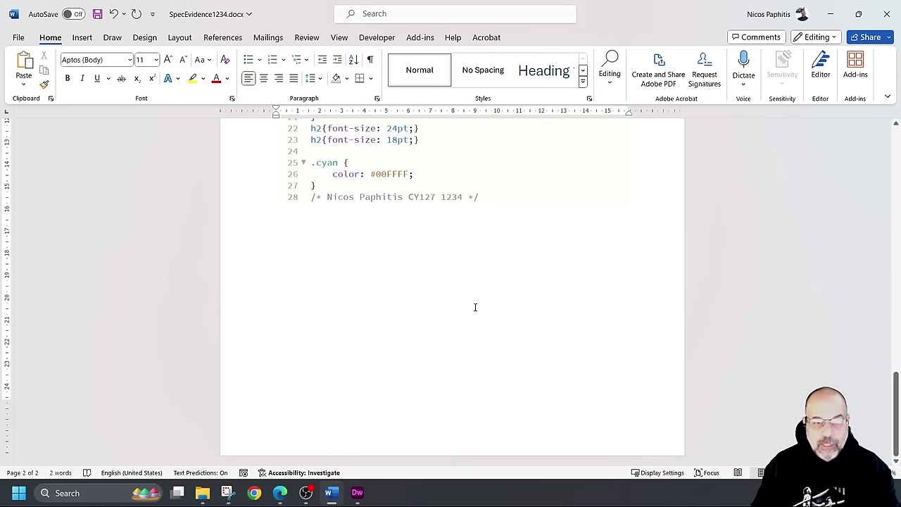
scroll(474, 303, "up", 4)
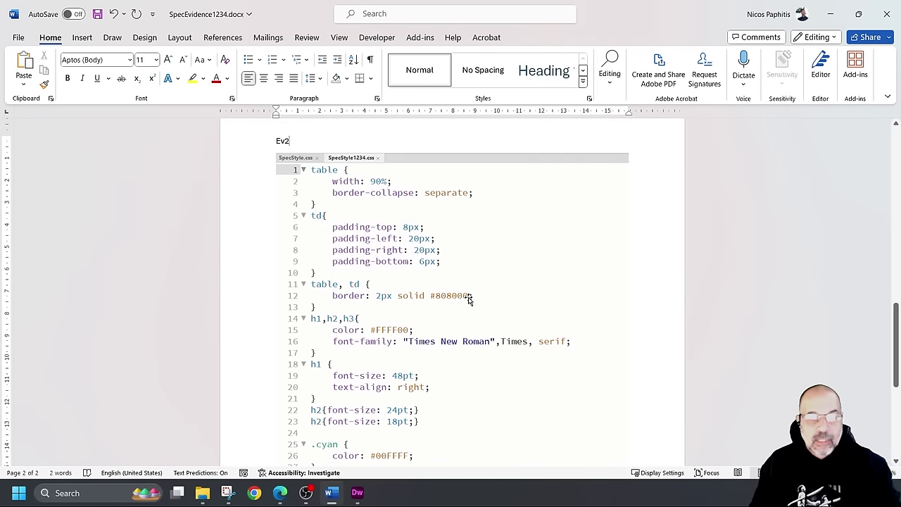
scroll(471, 302, "down", 3)
left_click(459, 246)
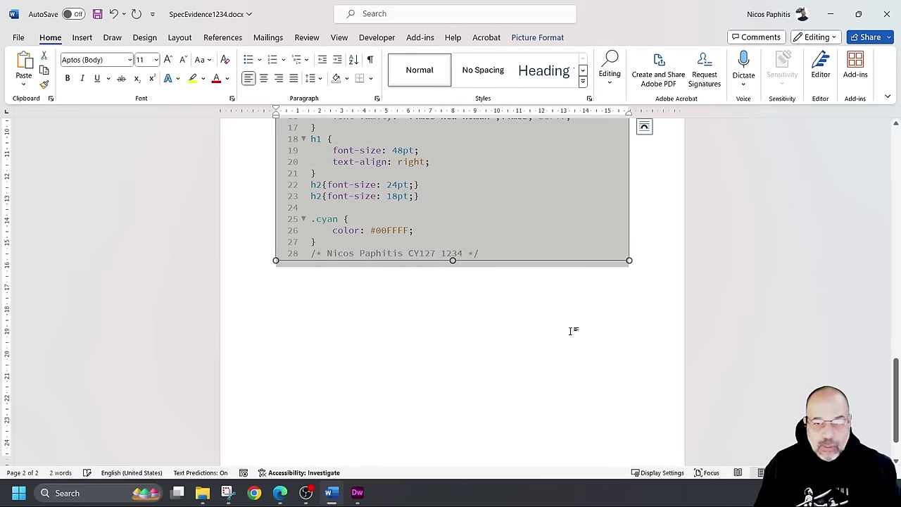
left_click(655, 262)
key("Return")
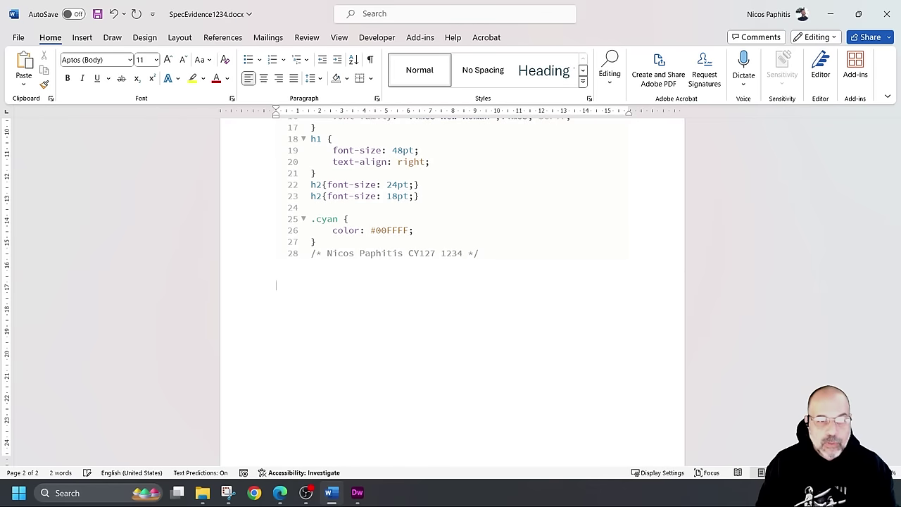
key("ctrl+Return")
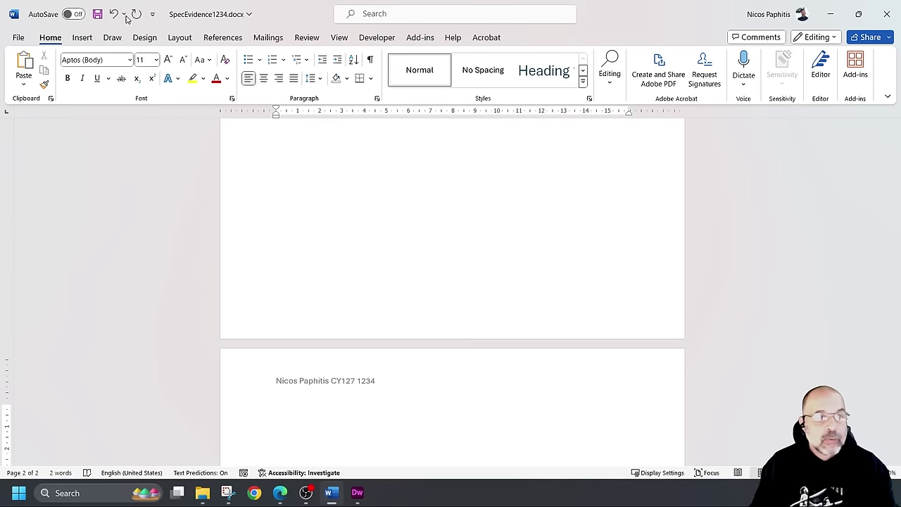
left_click(98, 16)
left_click(886, 15)
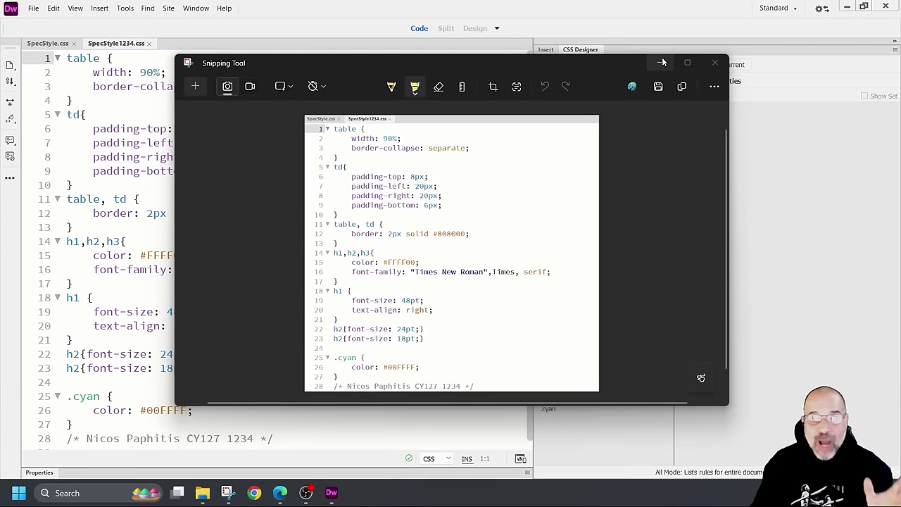
Step: Highlight [23], SpecWebpage.htm, SpecStyle1.css, 'Step 3' and 'higher priority' in the Edge PDF
left_click(660, 62)
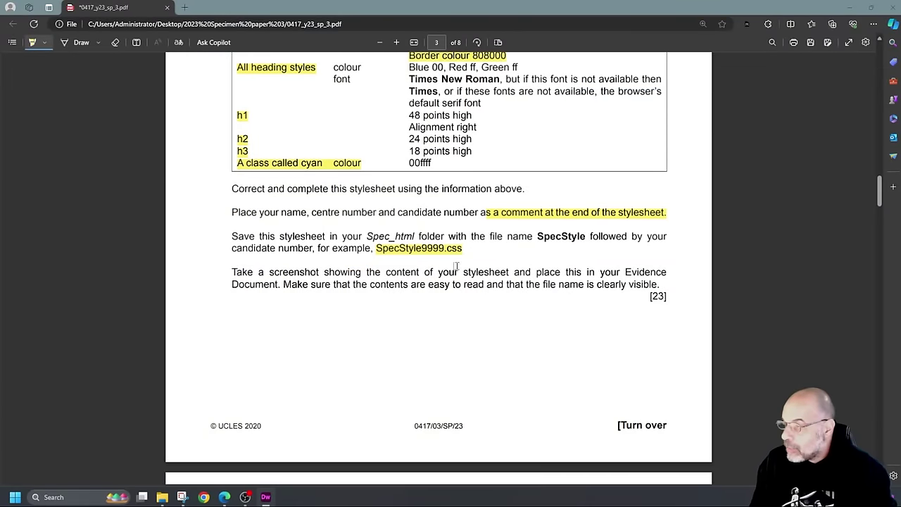
left_click_drag(665, 297, 637, 296)
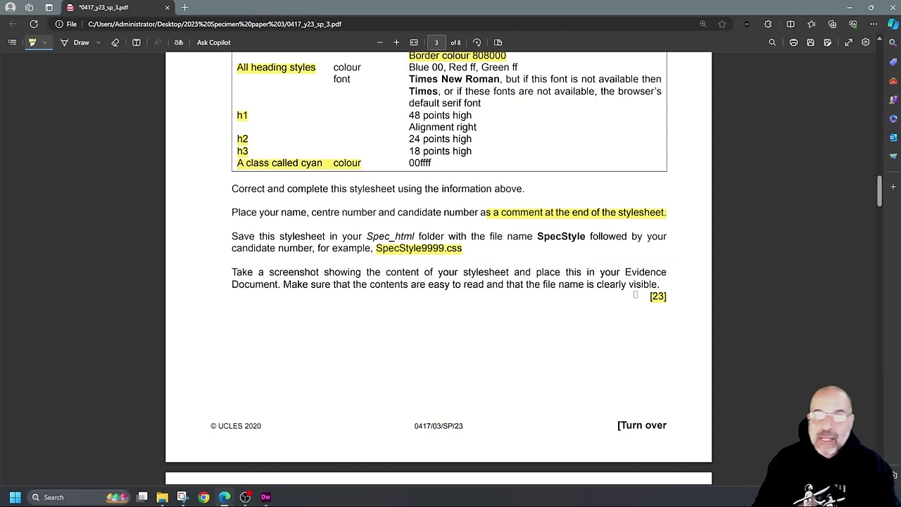
scroll(502, 274, "down", 8)
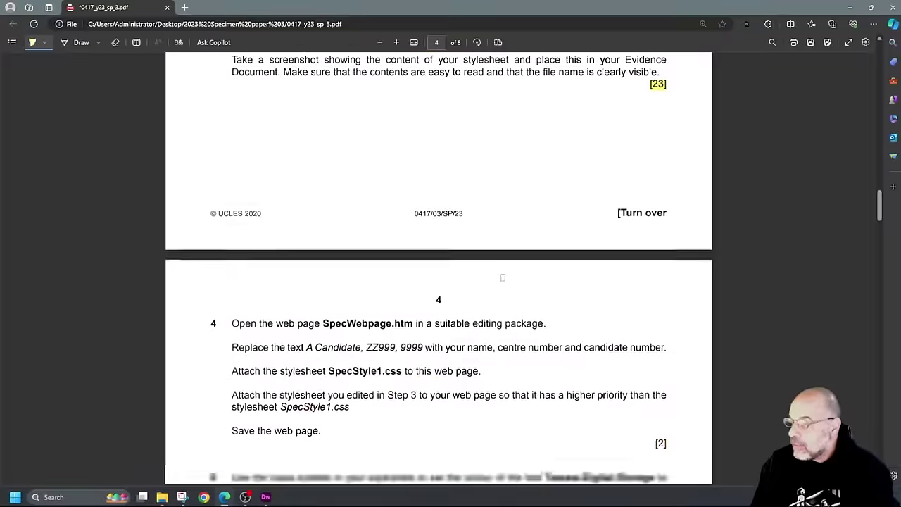
scroll(504, 266, "up", 2)
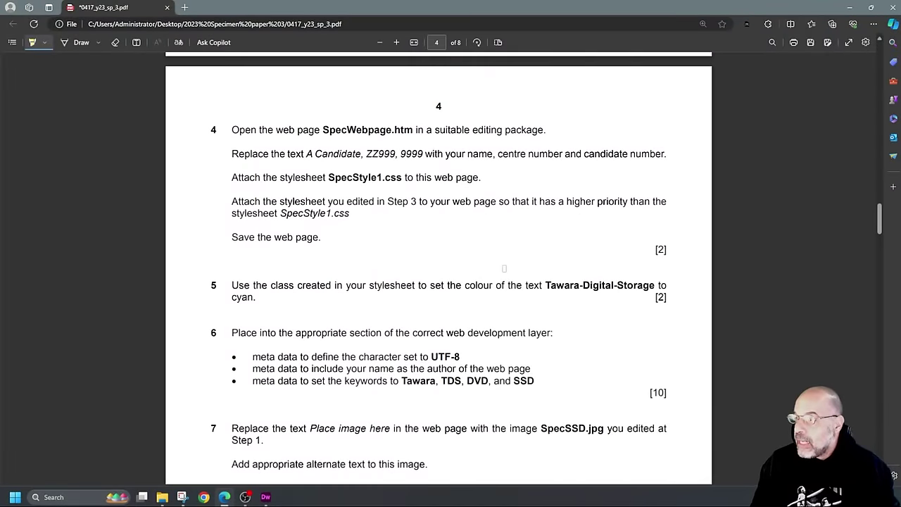
left_click_drag(325, 129, 407, 131)
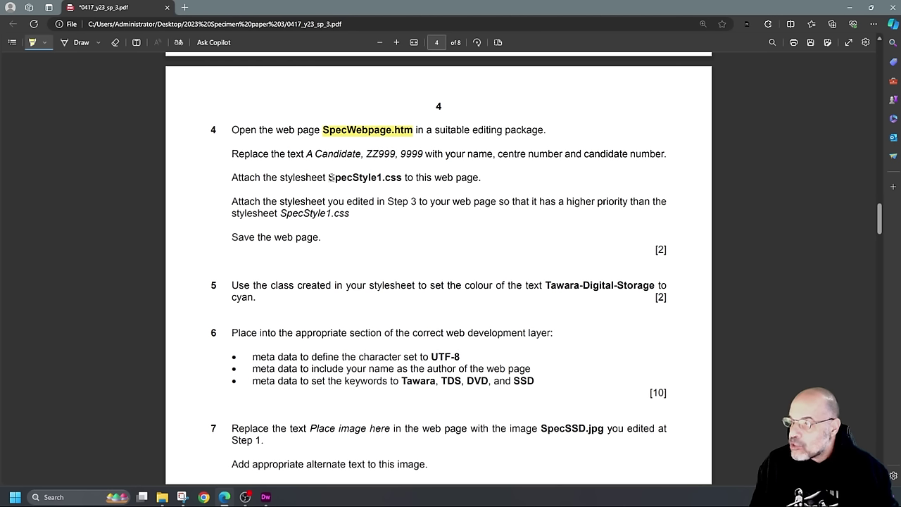
left_click_drag(328, 177, 399, 176)
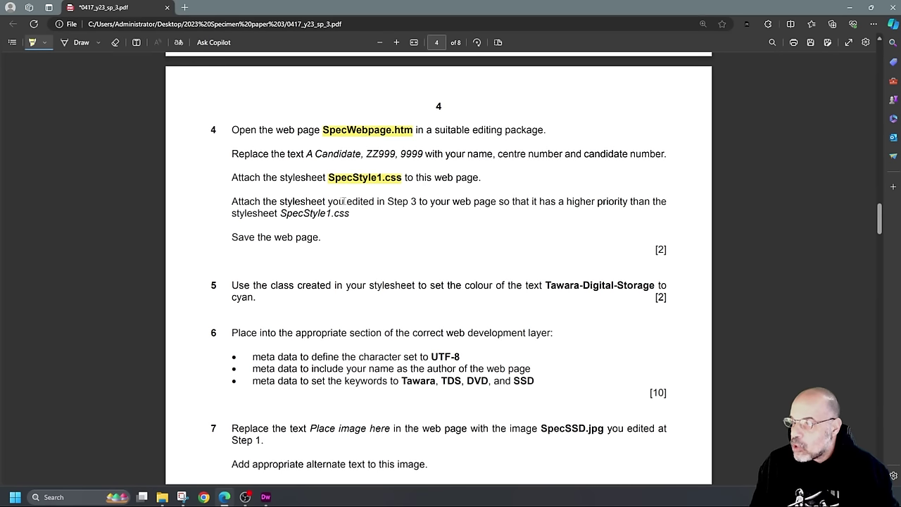
left_click_drag(389, 202, 460, 202)
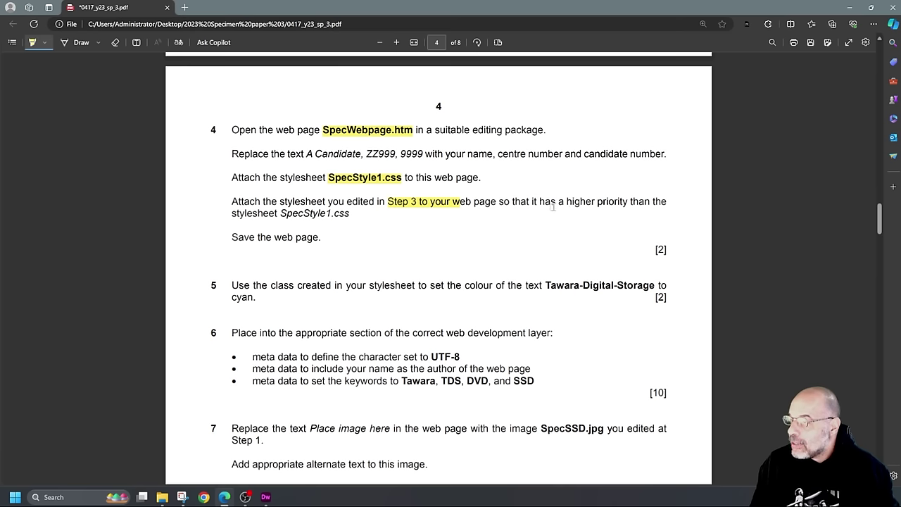
left_click_drag(561, 202, 628, 201)
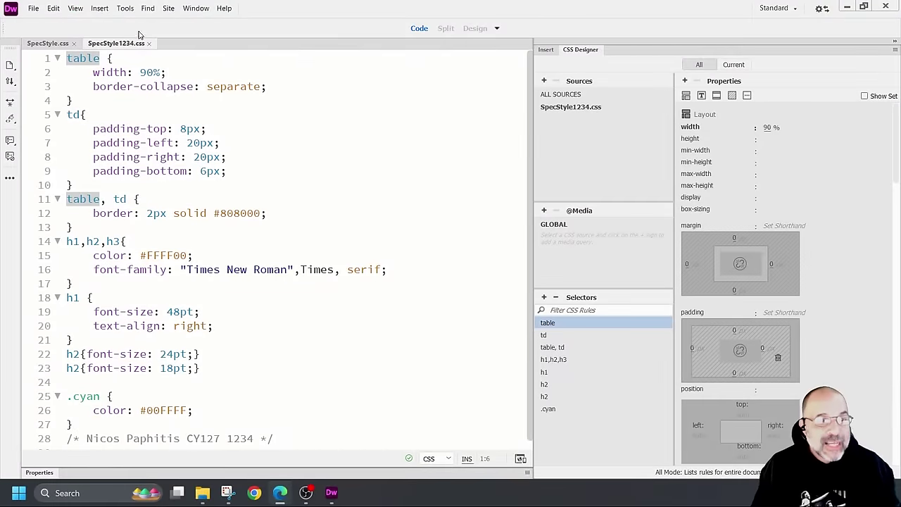
Step: Close the SpecStyle1234.css and SpecStyle.css tabs and open SpecWebpage.htm
left_click(148, 43)
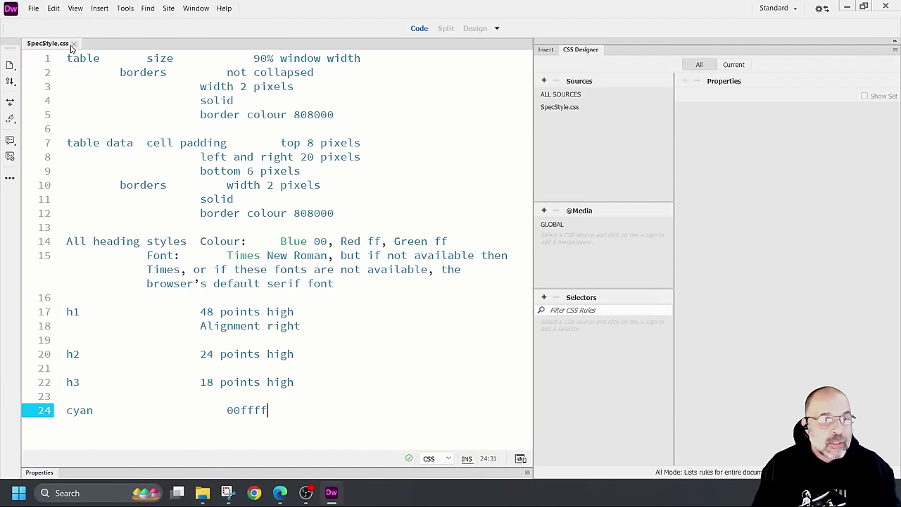
left_click(75, 45)
left_click(33, 9)
left_click(44, 30)
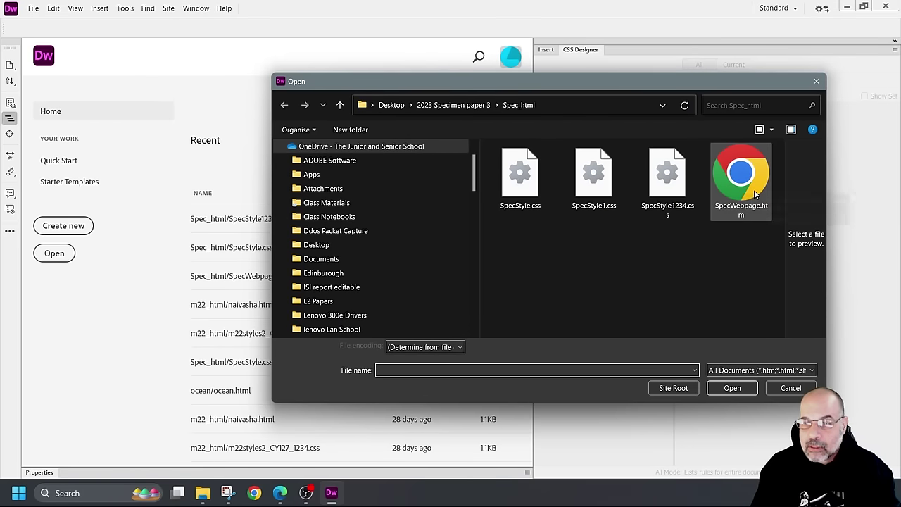
double_click(750, 184)
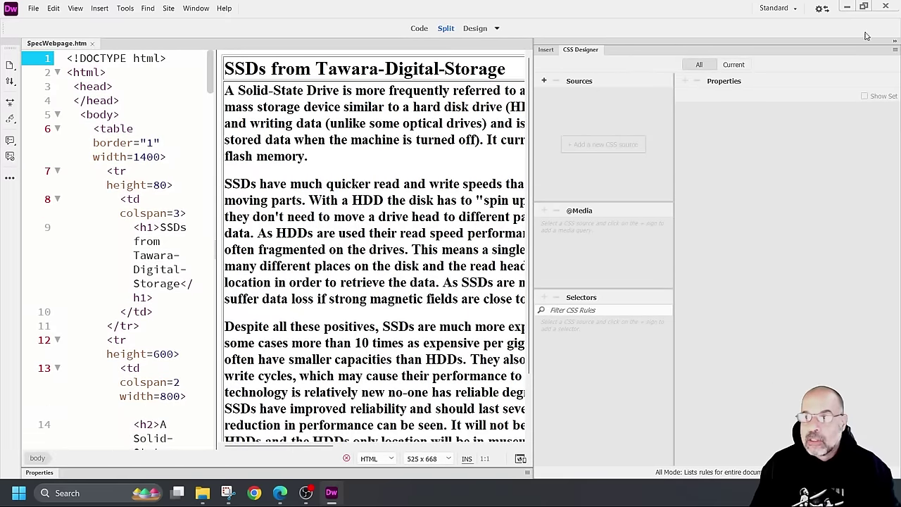
Step: Collapse the CSS Designer side panels to show the code and page design side by side
left_click(895, 44)
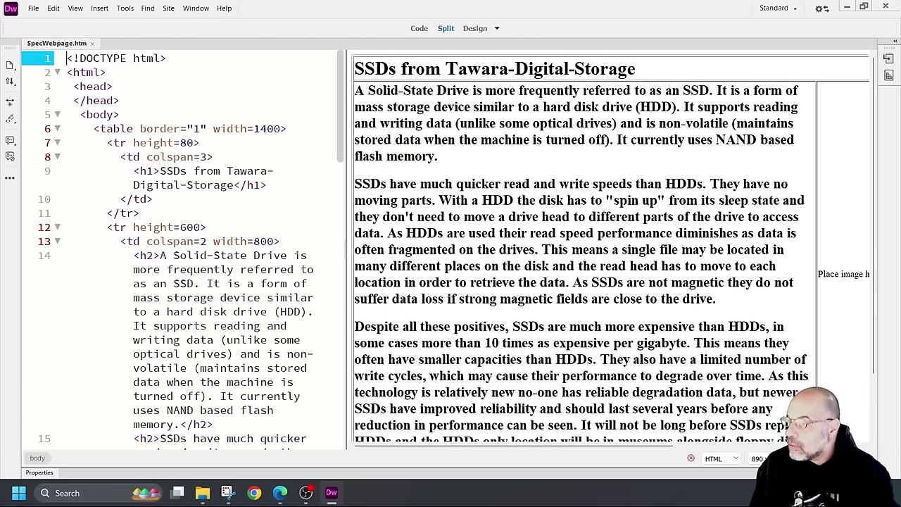
scroll(661, 276, "down", 2)
scroll(634, 268, "up", 2)
scroll(602, 260, "down", 2)
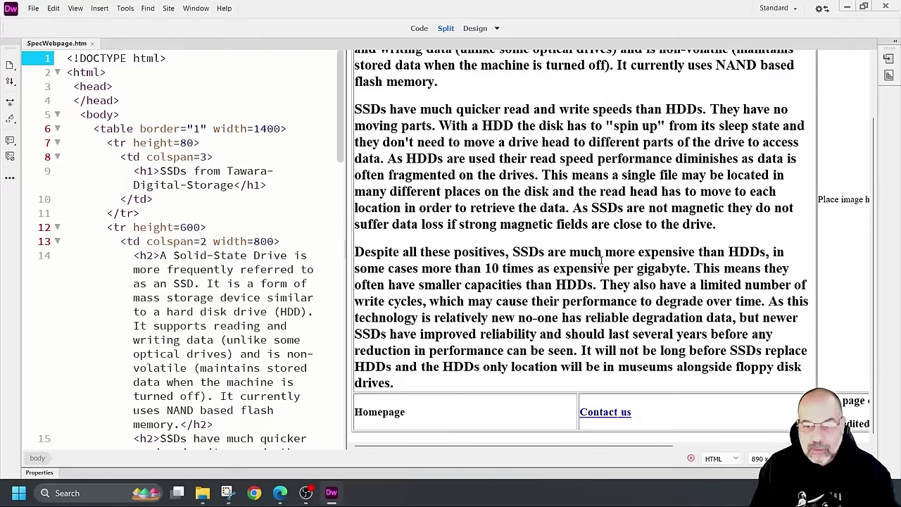
scroll(600, 259, "up", 2)
scroll(601, 260, "down", 2)
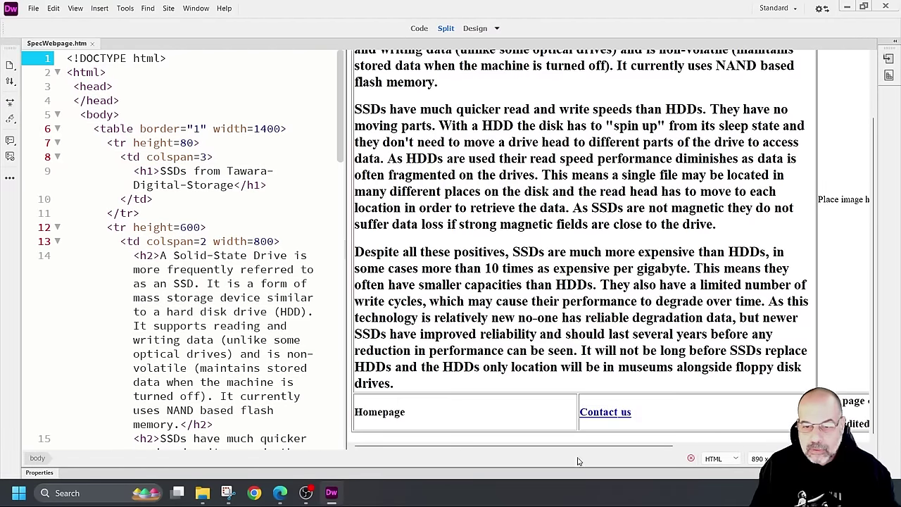
left_click_drag(640, 448, 776, 440)
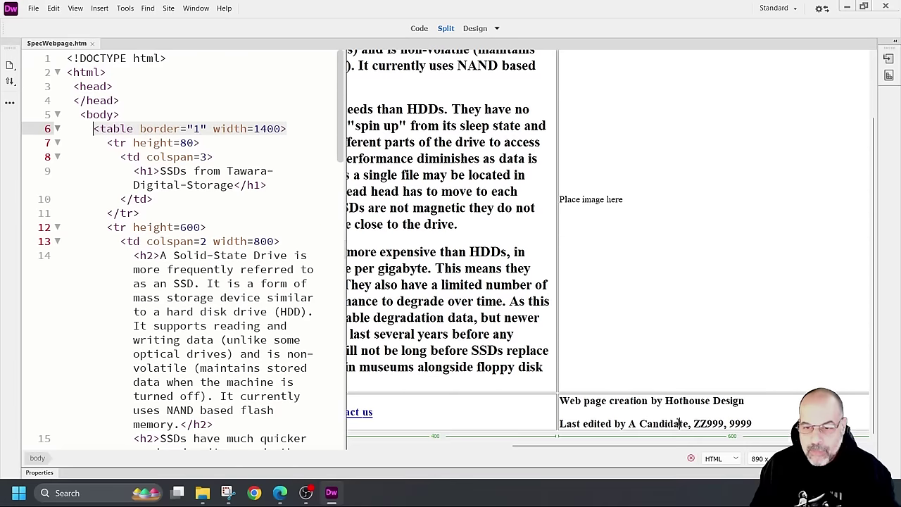
Step: Overwrite the footer's 'A Candidate', 'ZZ999' and '9999' with the candidate's name, centre and candidate numbers
left_click(655, 423)
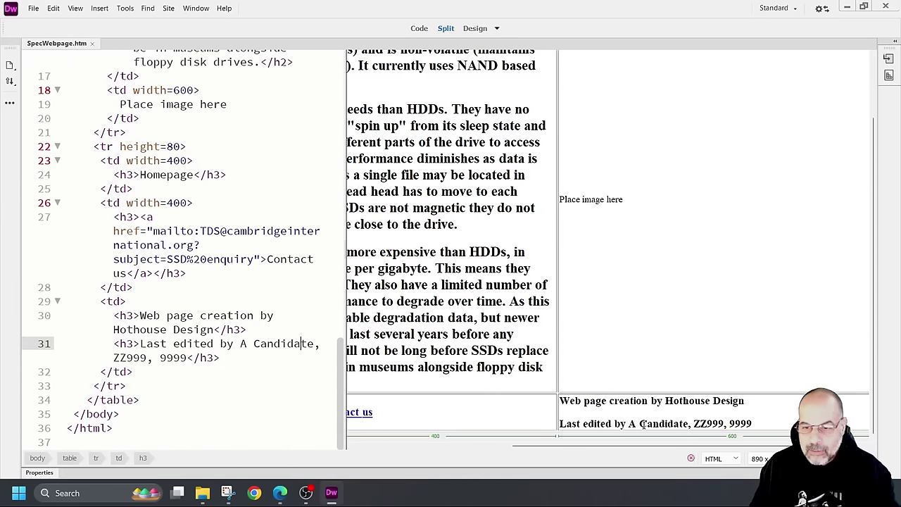
left_click(632, 422)
left_click_drag(631, 423, 682, 426)
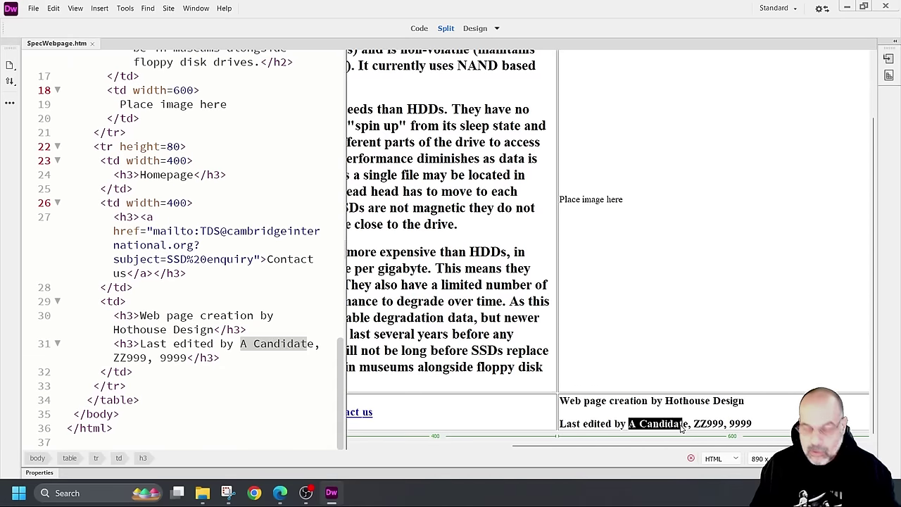
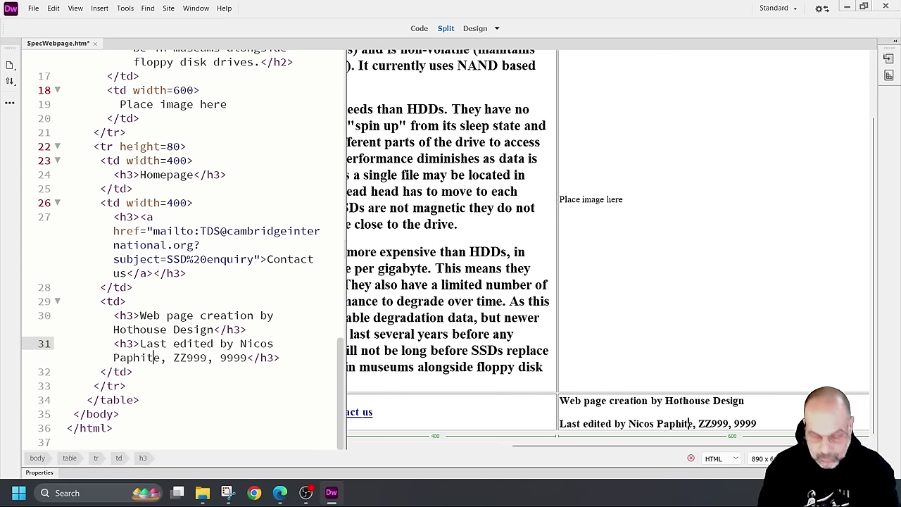
type("is")
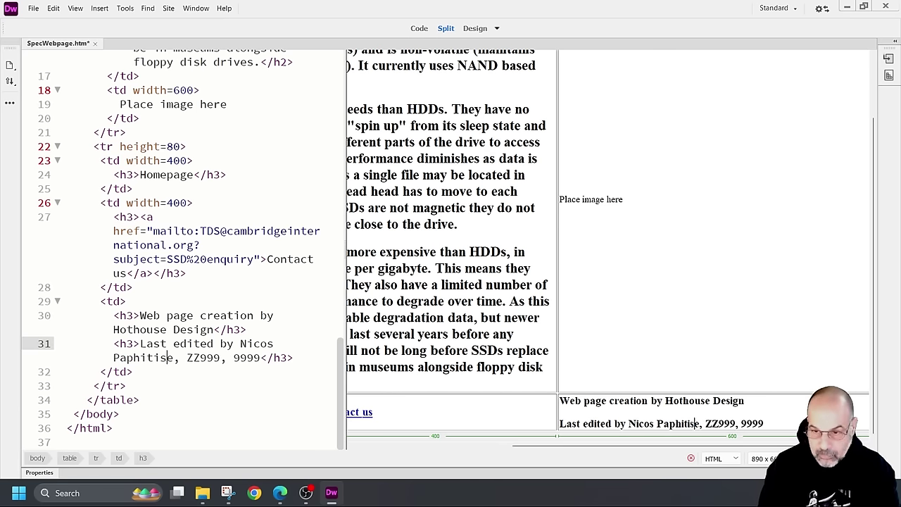
key("Delete")
double_click(710, 422)
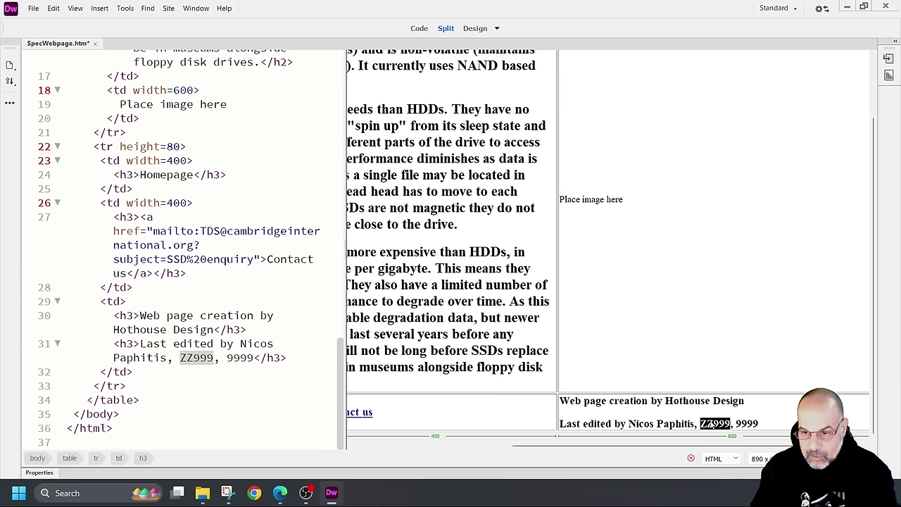
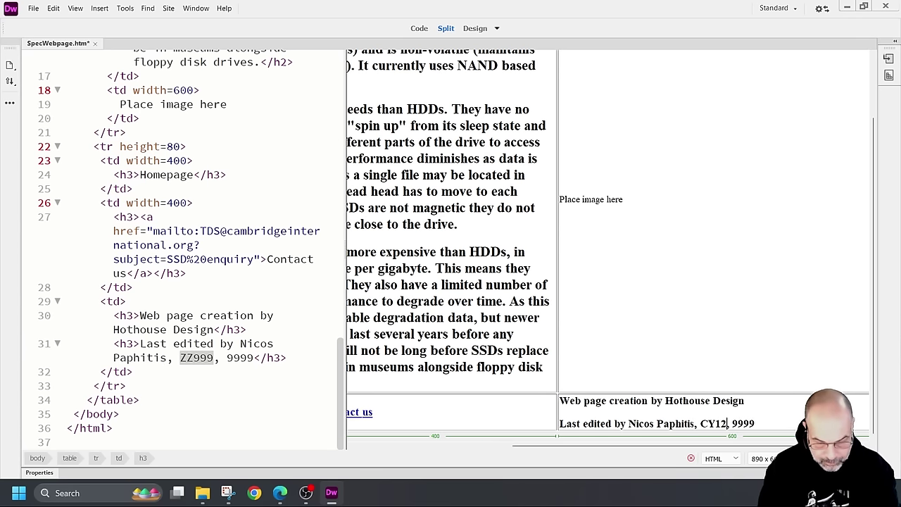
double_click(749, 423)
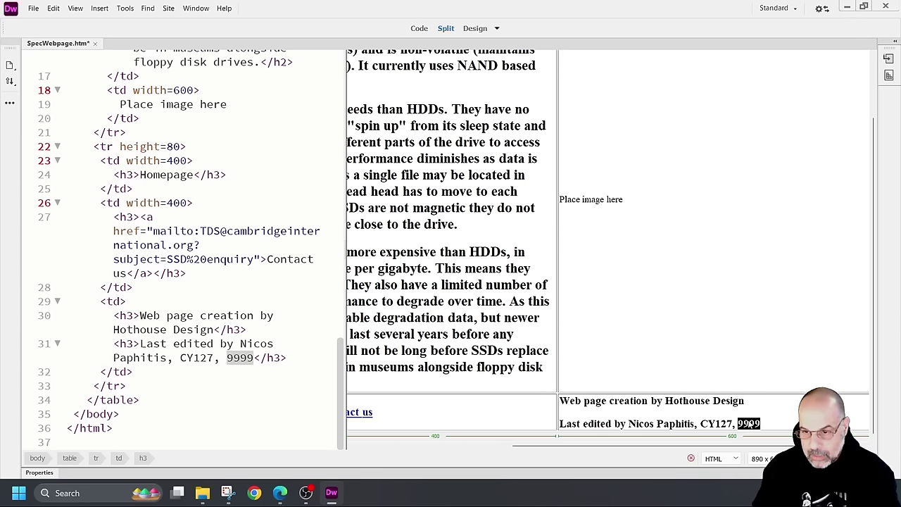
type("1234")
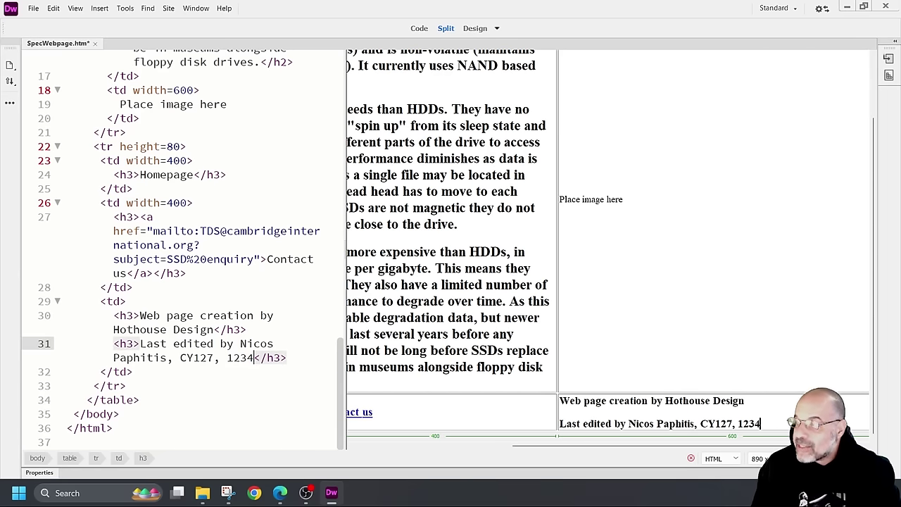
scroll(130, 176, "up", 10)
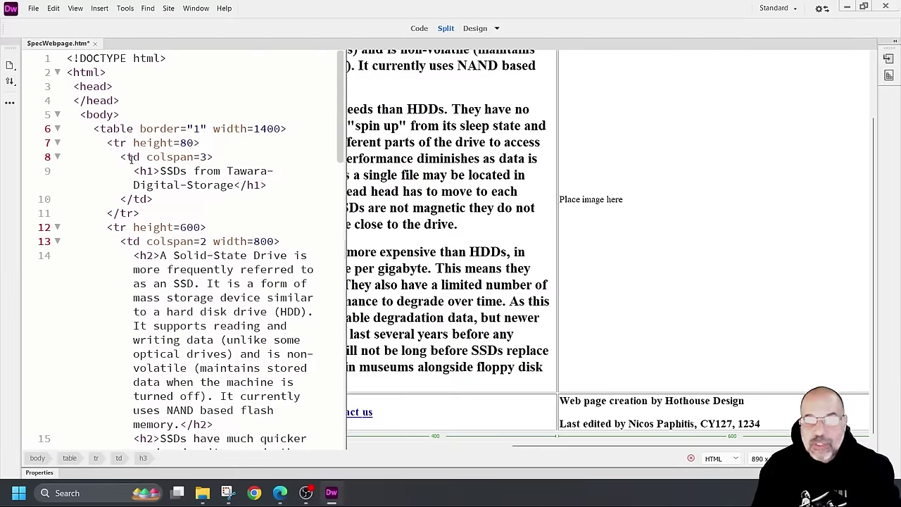
Step: Show the Properties panel from the Window menu
scroll(450, 281, "up", 1)
left_click_drag(558, 444, 394, 439)
scroll(492, 281, "up", 1)
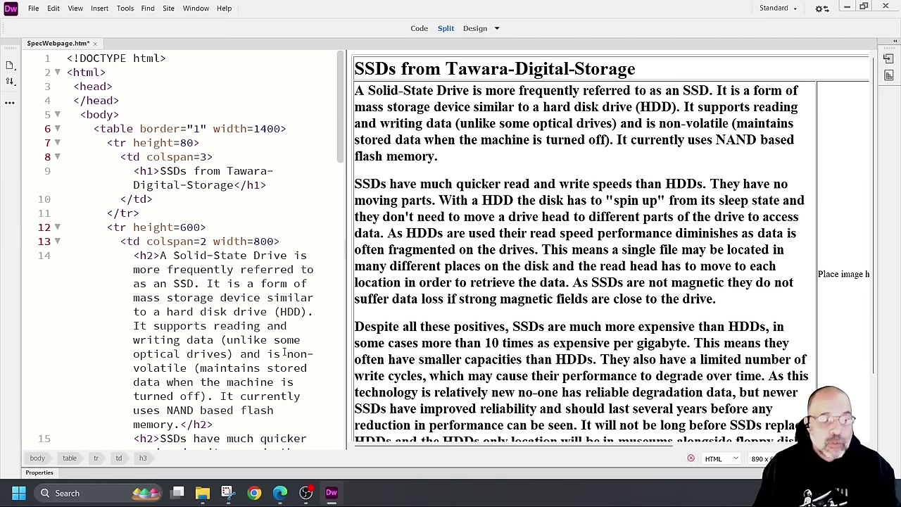
left_click(196, 8)
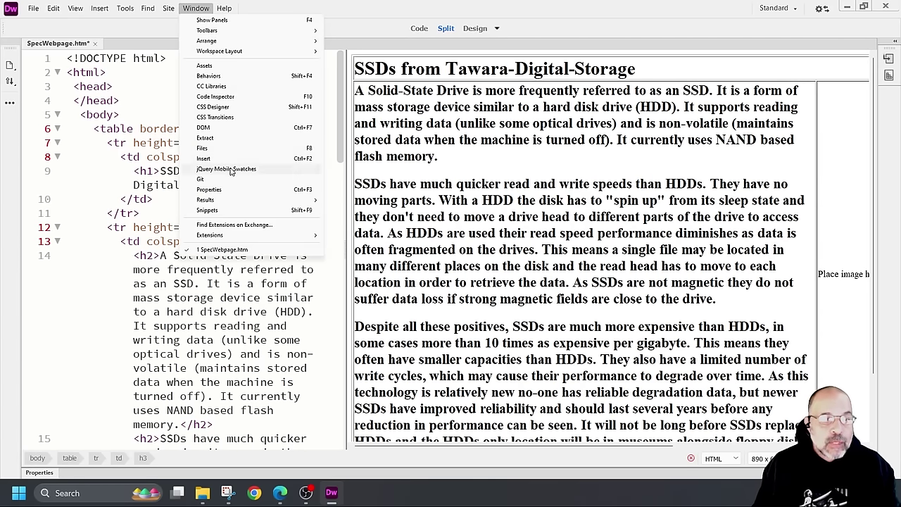
left_click(211, 189)
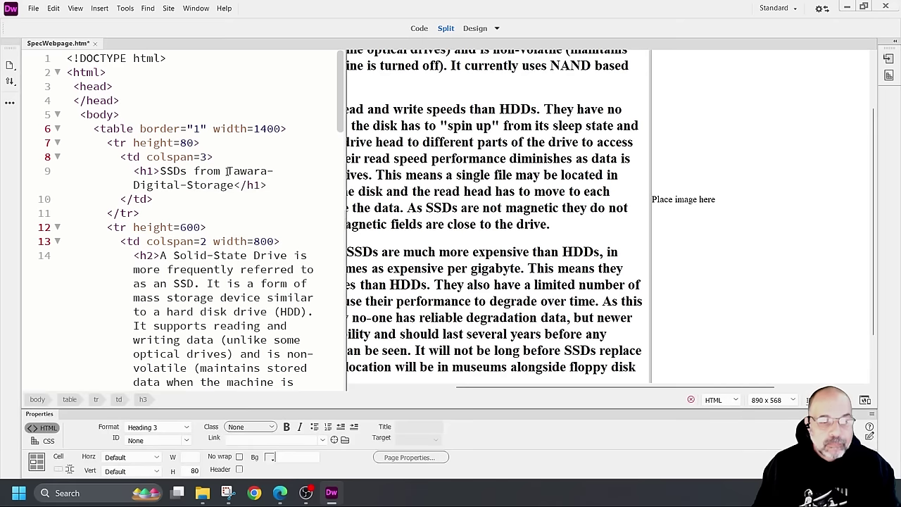
Step: Attach SpecStyle1.css via Class > Attach Style Sheet, giving the page white text on maroon
left_click(273, 428)
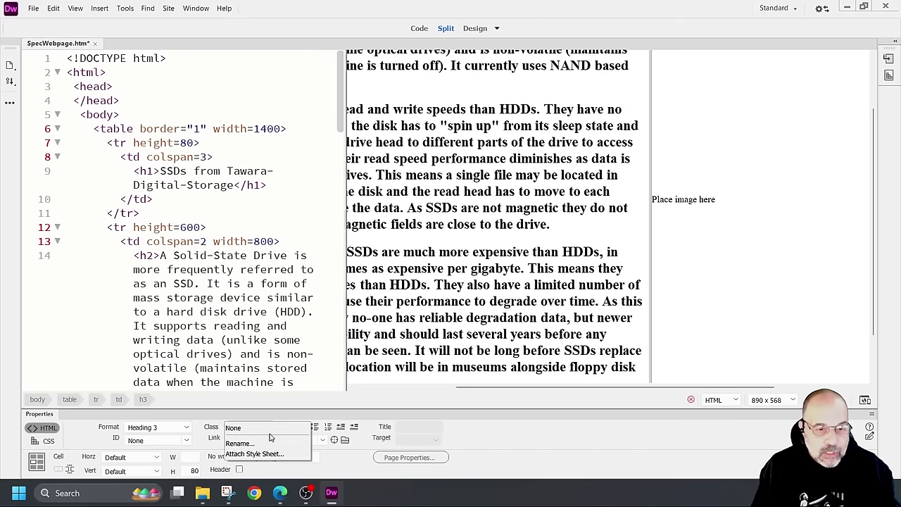
left_click(267, 455)
left_click(564, 133)
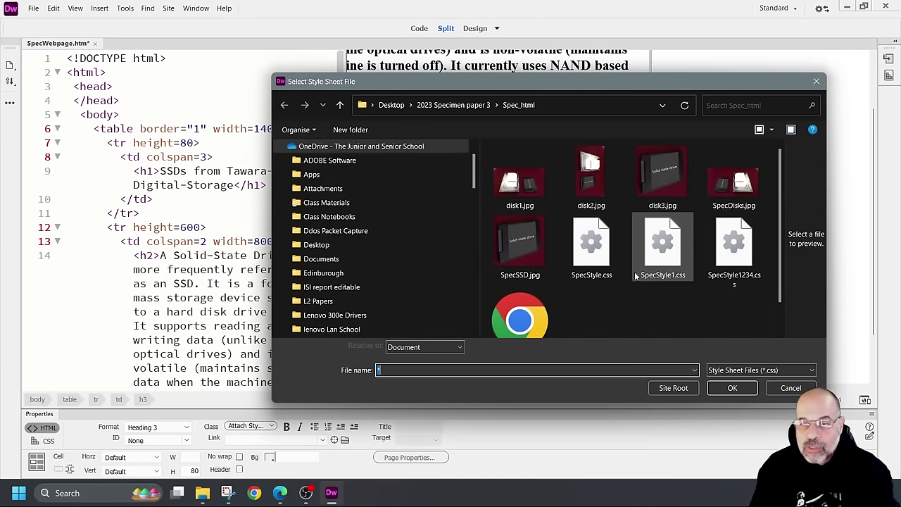
double_click(670, 264)
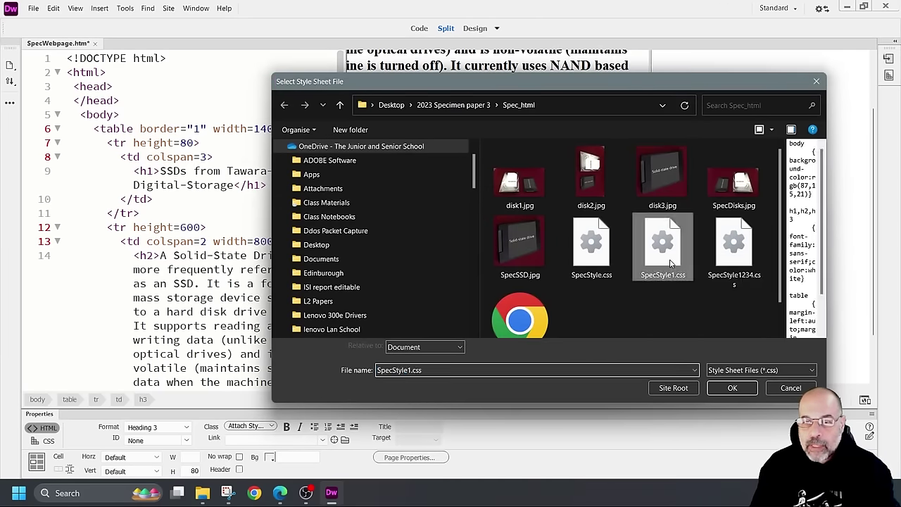
left_click(571, 213)
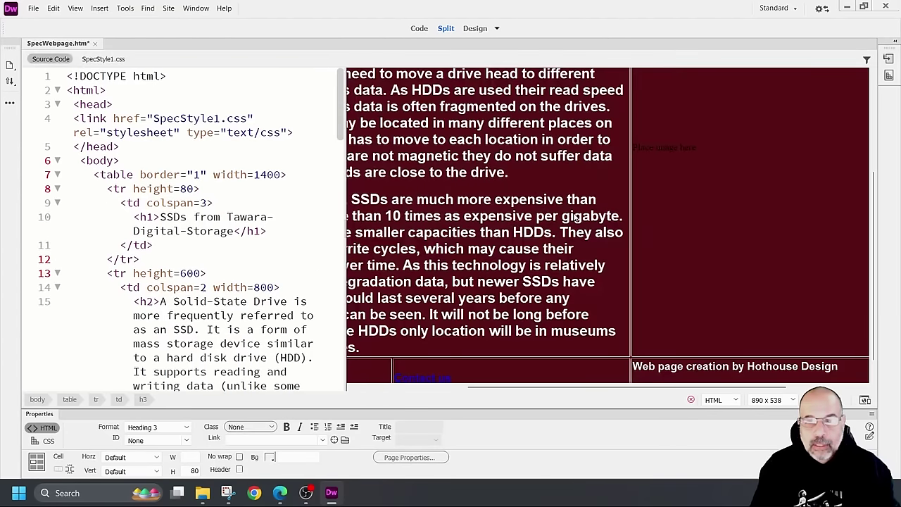
scroll(692, 250, "down", 1)
scroll(692, 250, "up", 5)
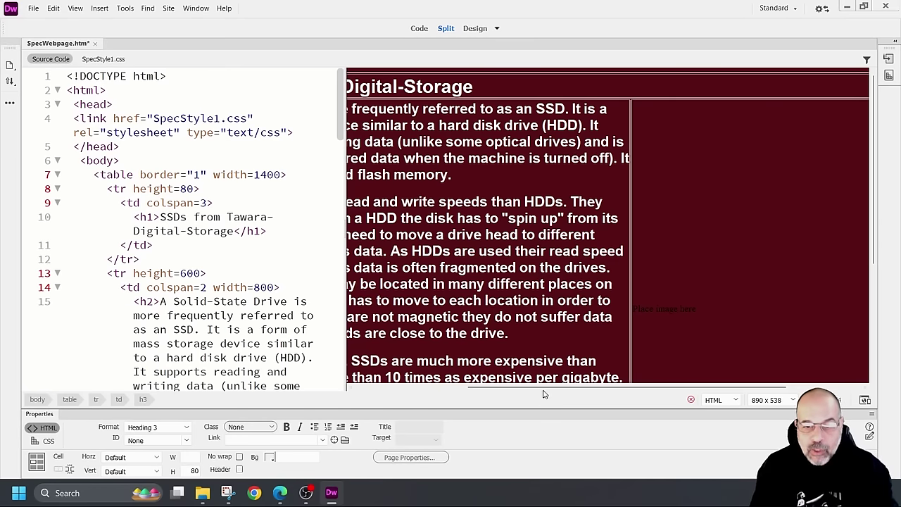
left_click_drag(542, 387, 423, 384)
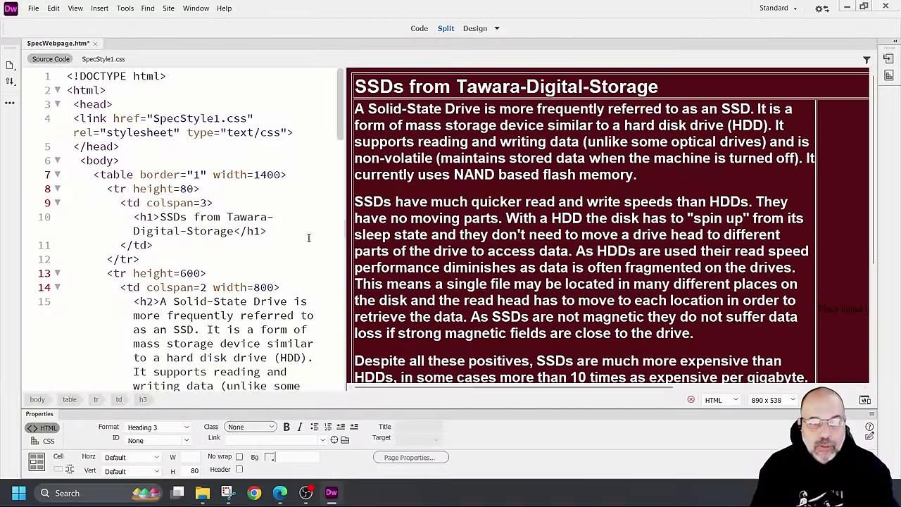
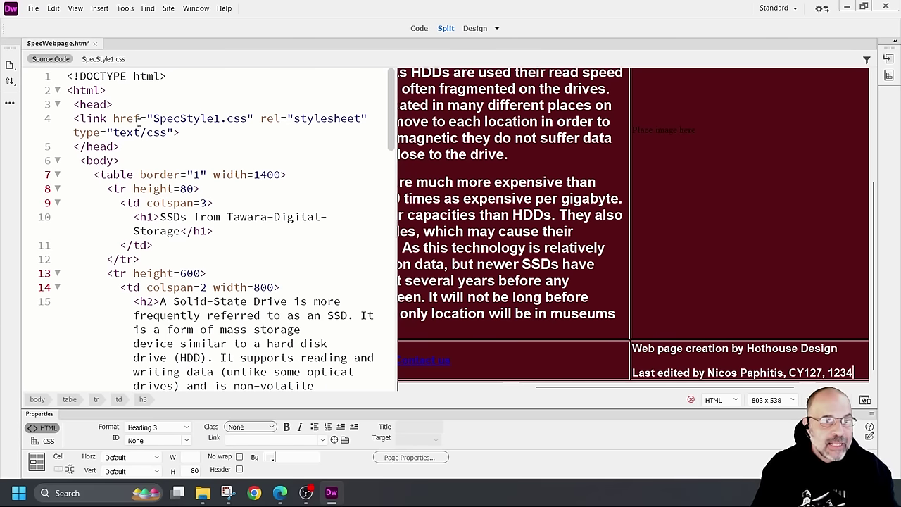
Step: Inspect the SpecStyle1.css link tag in the page head
left_click_drag(68, 104, 132, 145)
left_click(80, 118)
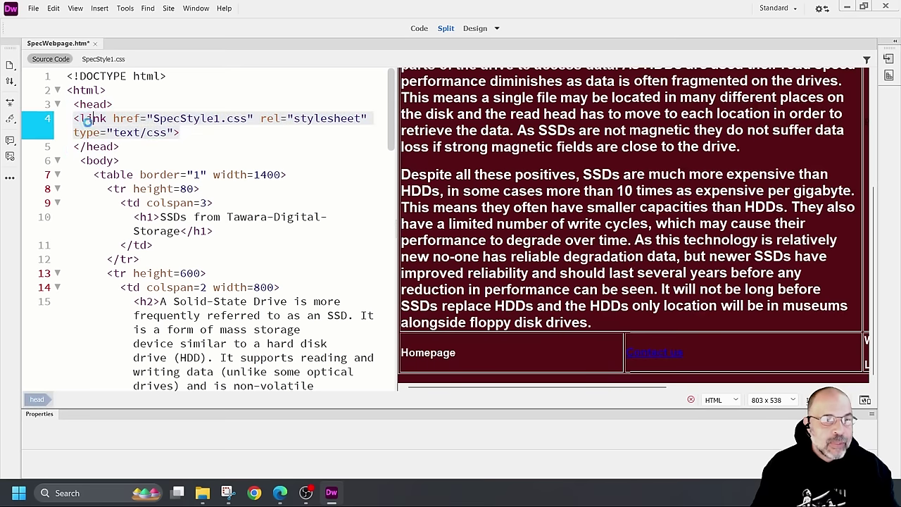
double_click(82, 118)
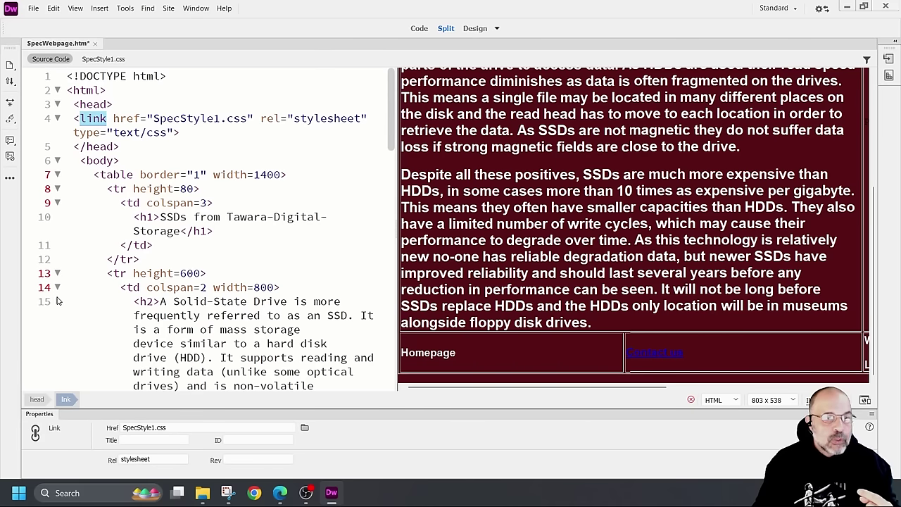
left_click(242, 136)
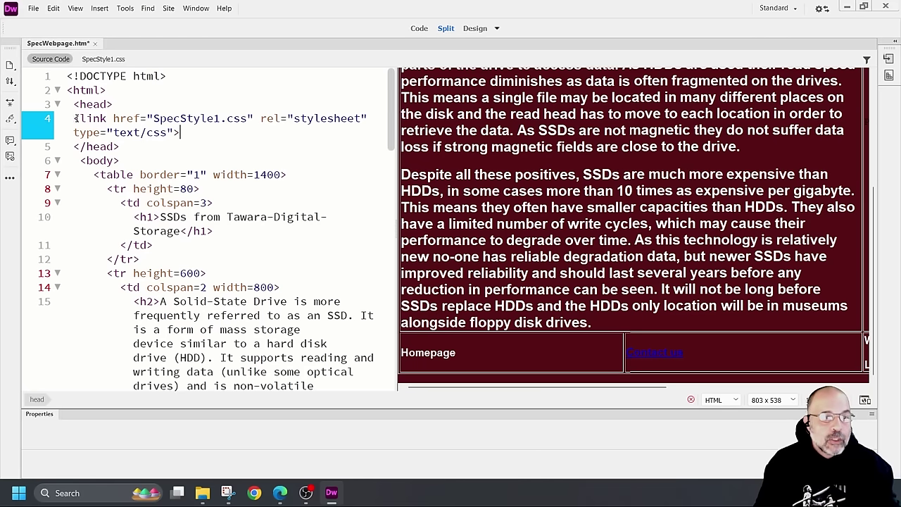
left_click_drag(72, 117, 187, 132)
left_click(187, 132)
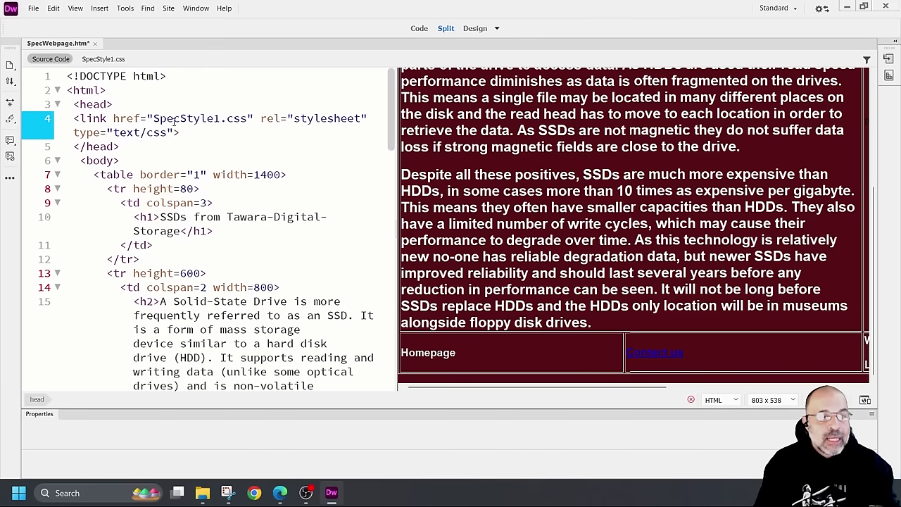
left_click_drag(146, 118, 246, 119)
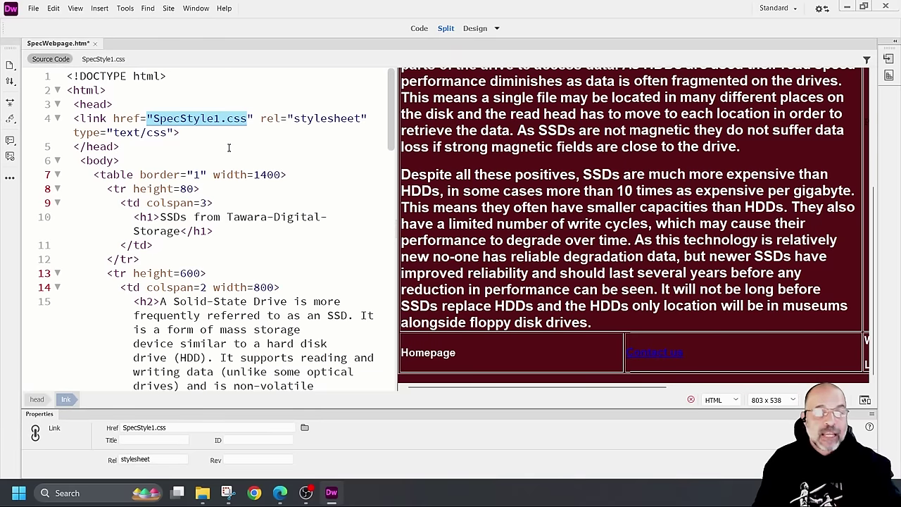
left_click(229, 148)
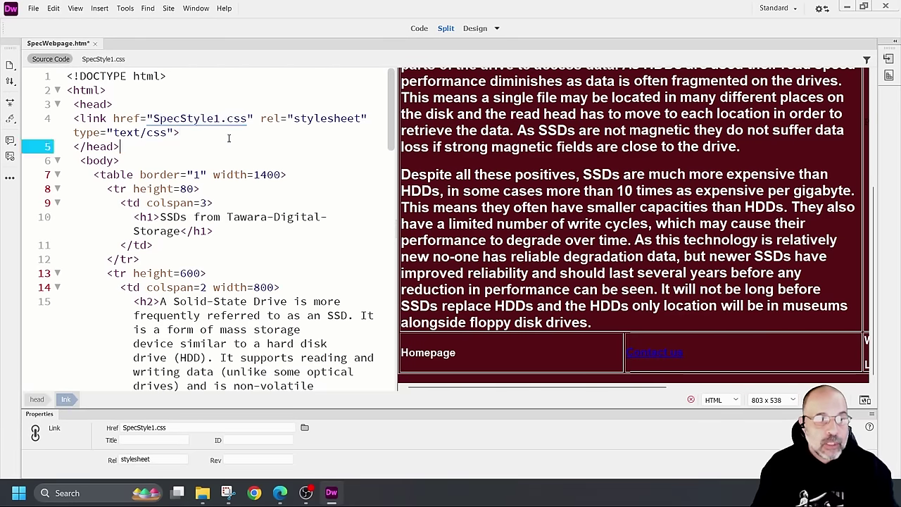
left_click_drag(227, 144, 221, 136)
left_click(204, 134)
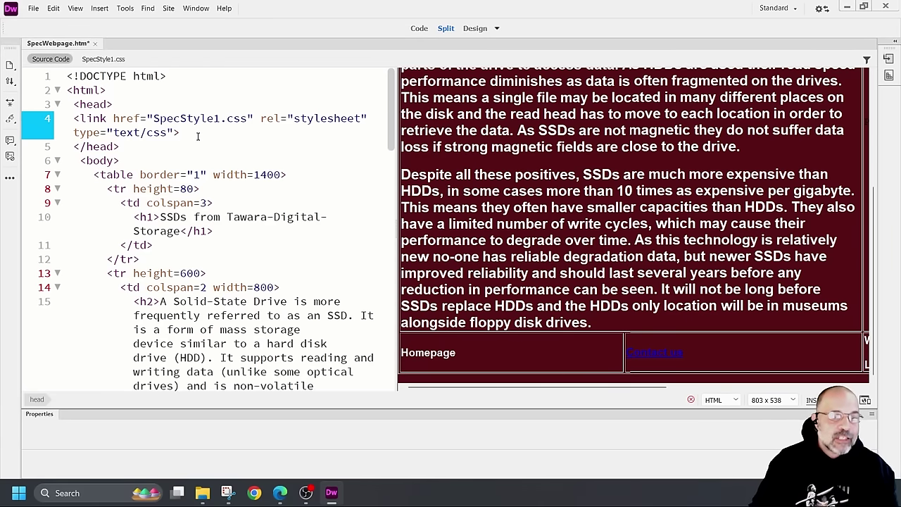
left_click(441, 290)
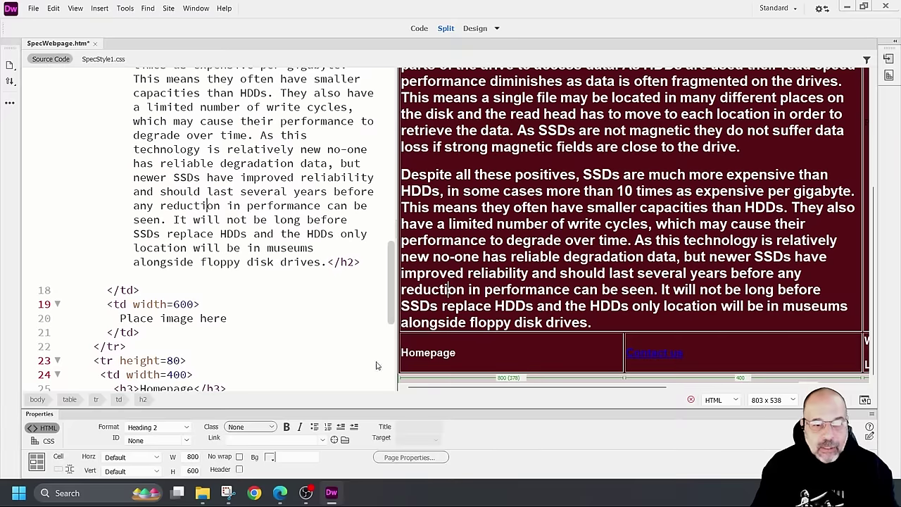
Step: Attach SpecStyle1234.css so it links after SpecStyle1.css, and save the page
left_click(250, 426)
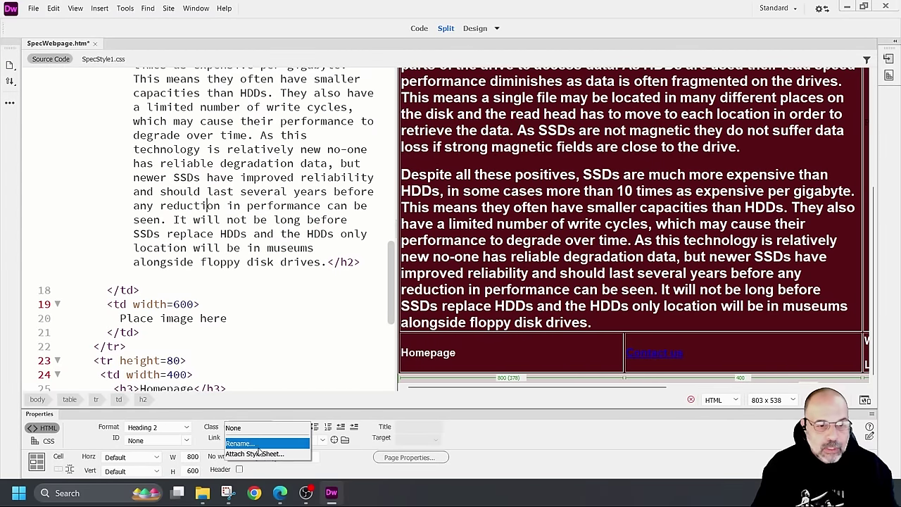
left_click(259, 453)
left_click(563, 136)
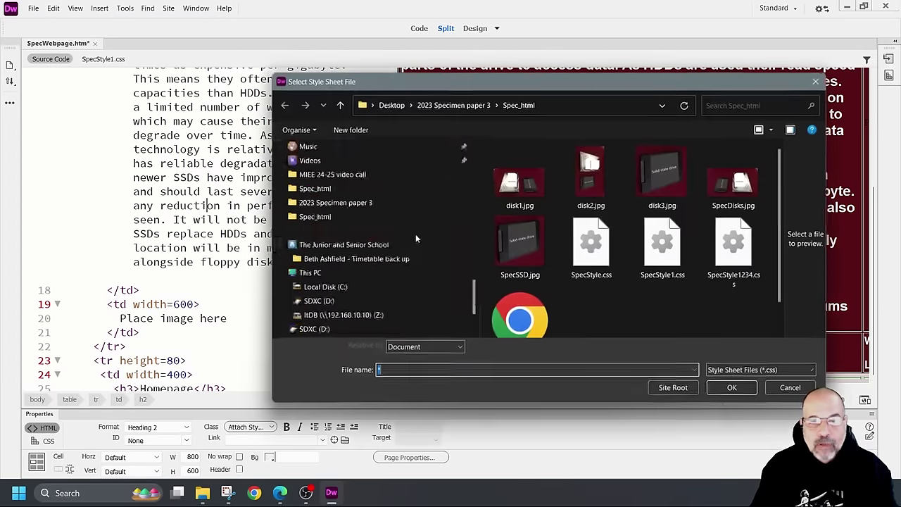
double_click(732, 247)
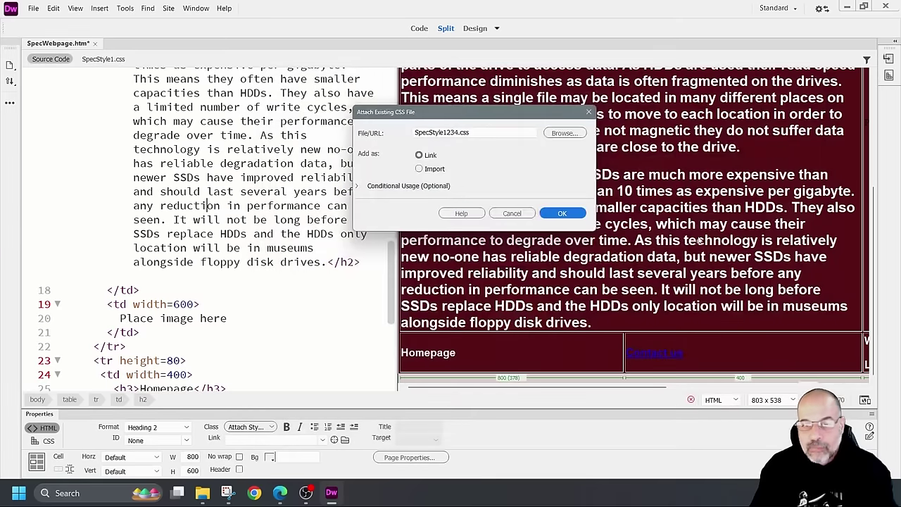
left_click(561, 214)
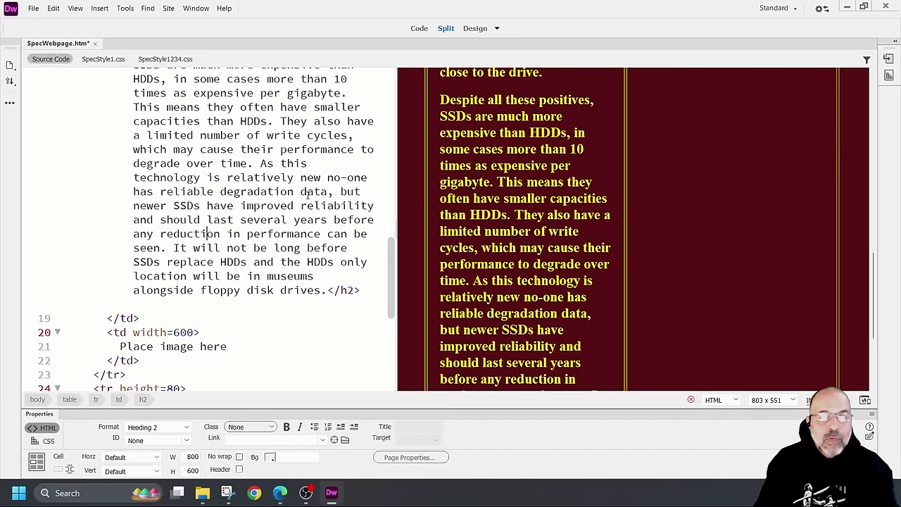
scroll(524, 197, "up", 15)
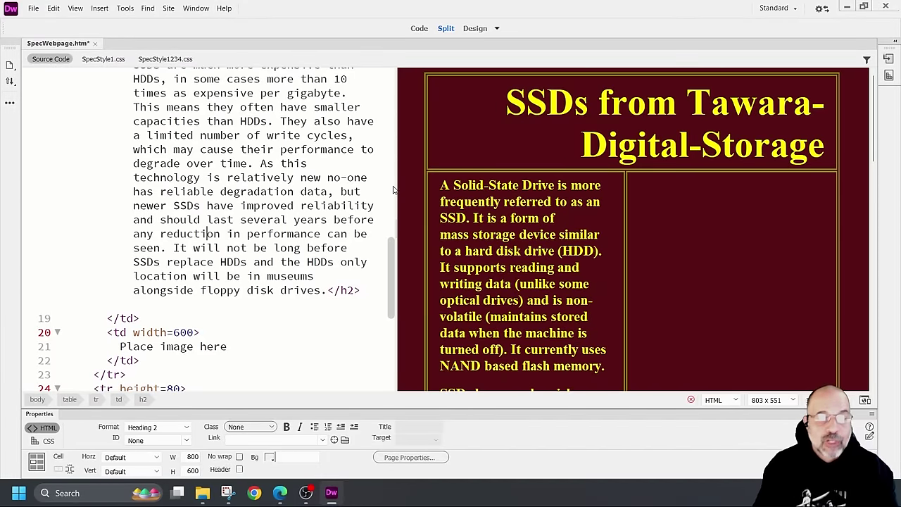
scroll(238, 145, "up", 12)
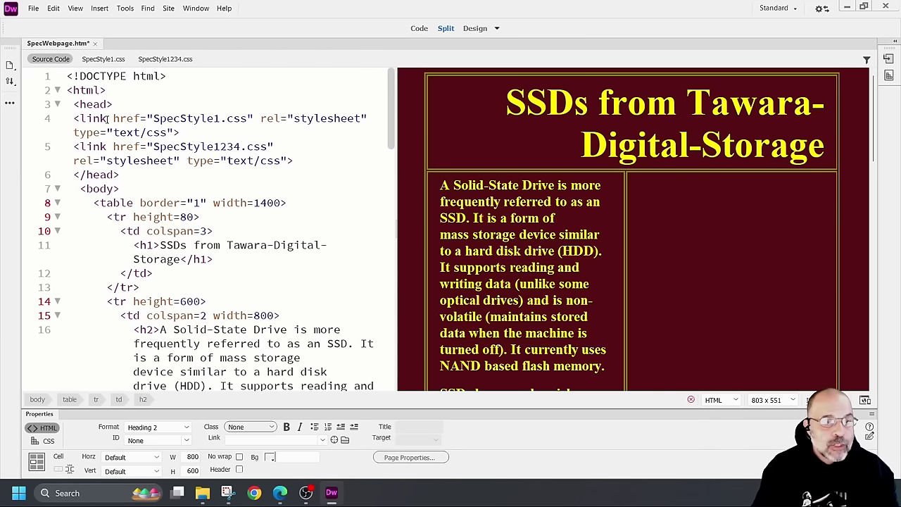
left_click_drag(73, 119, 267, 131)
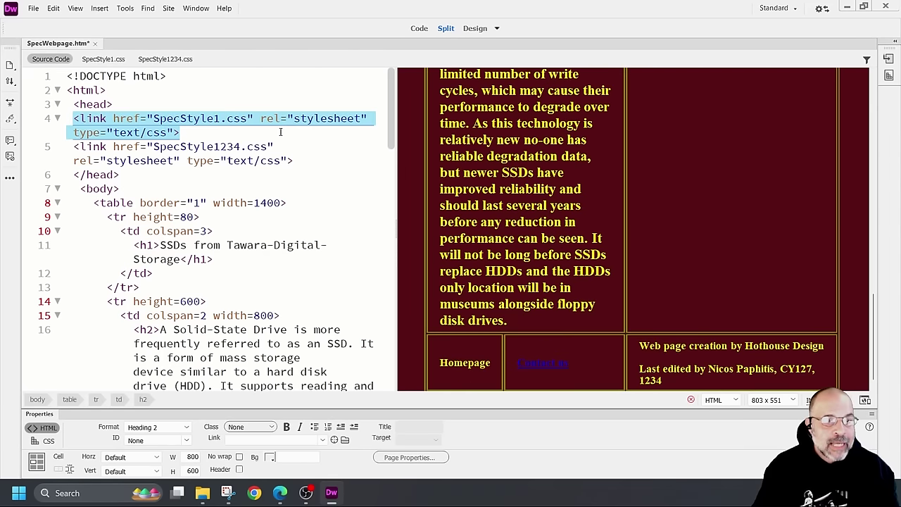
left_click_drag(74, 147, 295, 161)
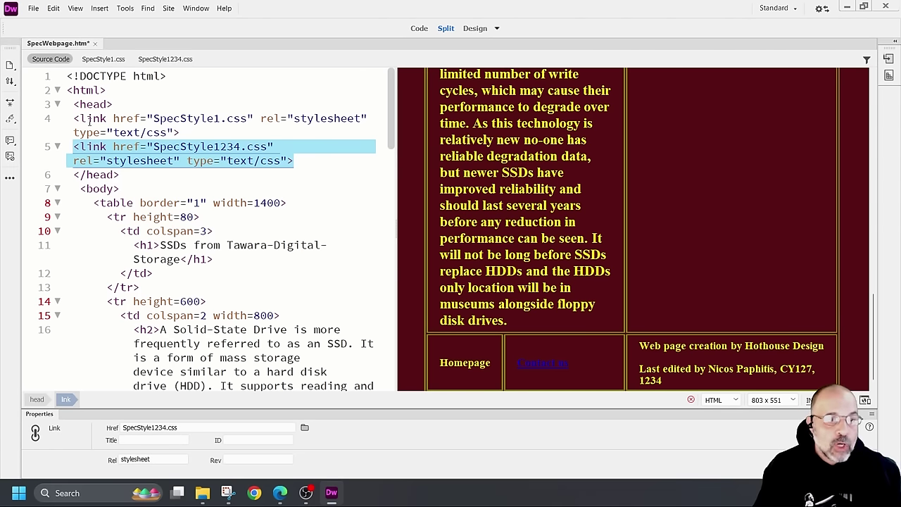
left_click(310, 163)
left_click_drag(296, 162, 73, 141)
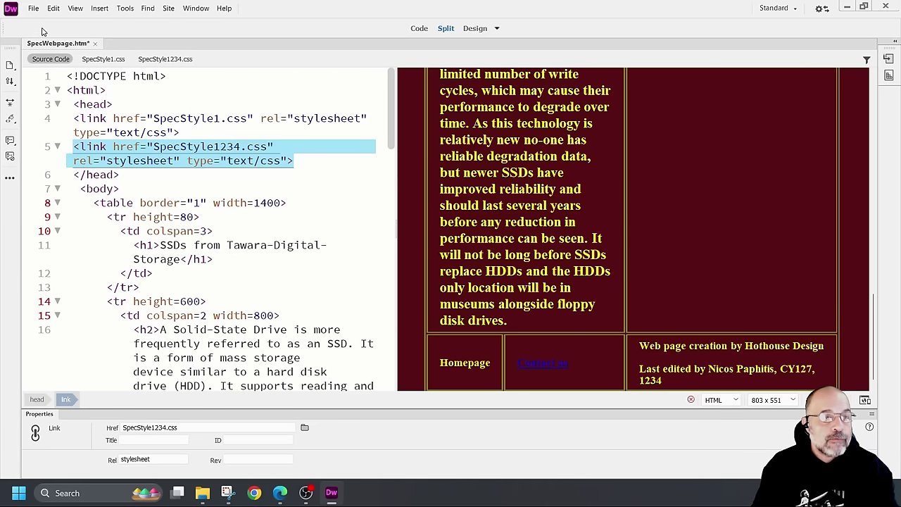
left_click(35, 8)
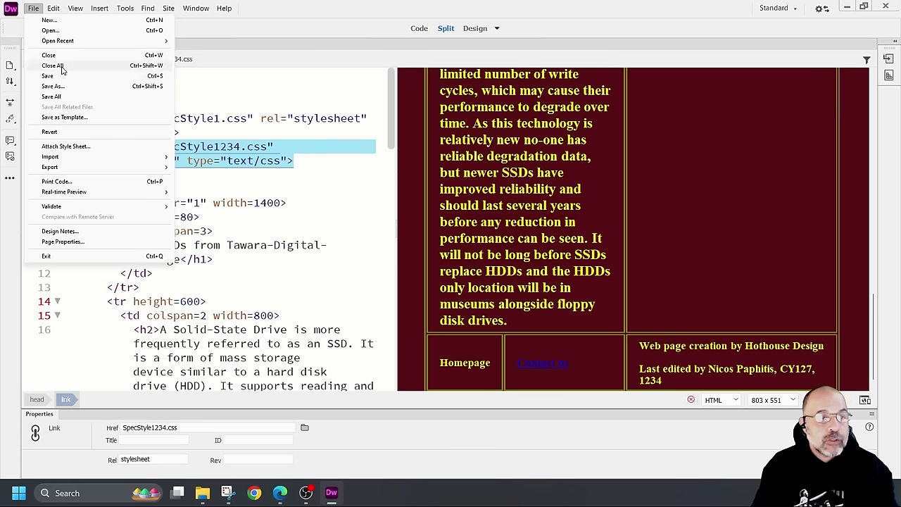
left_click(62, 76)
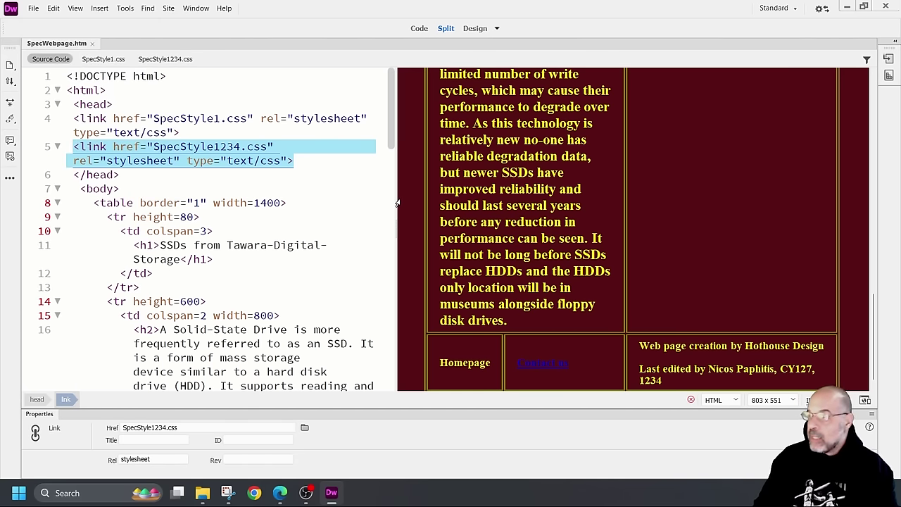
Step: Highlight Tawara-Digital-Storage in question 5 of the exam PDF
key("alt+Tab")
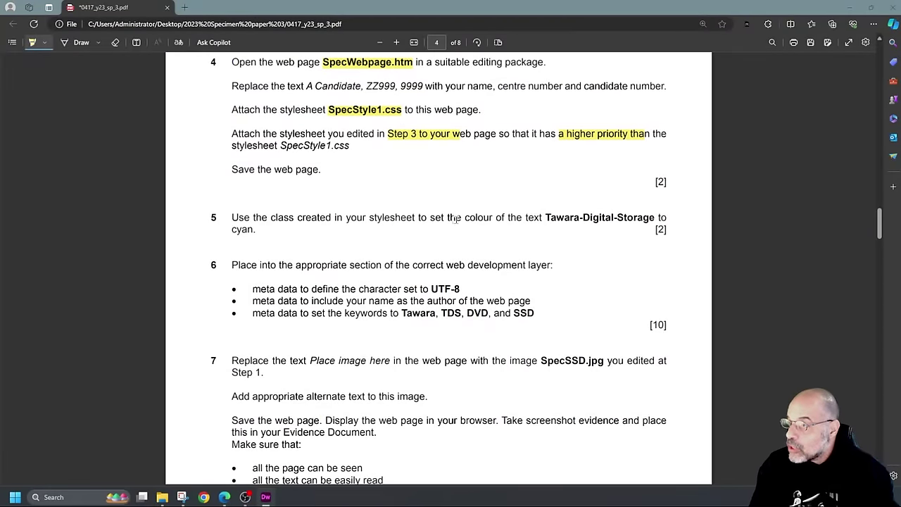
left_click_drag(546, 219, 667, 218)
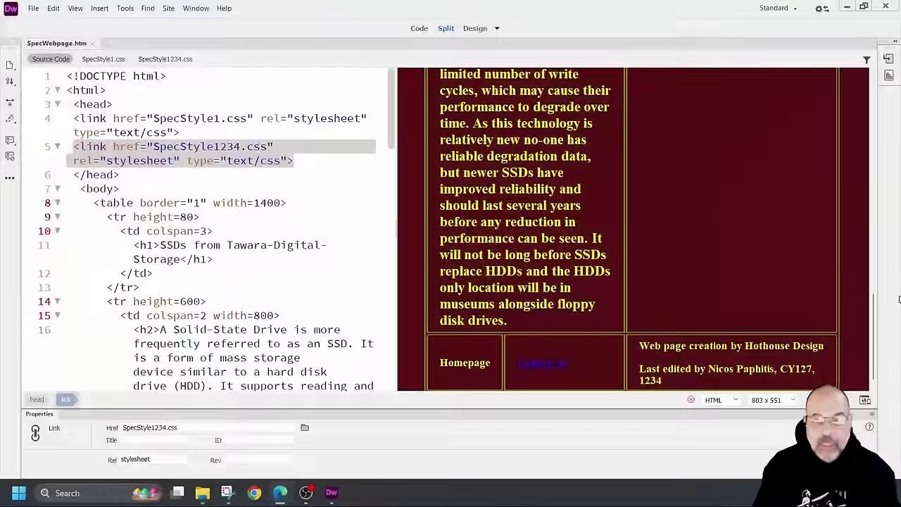
scroll(778, 307, "up", 5)
scroll(778, 306, "up", 4)
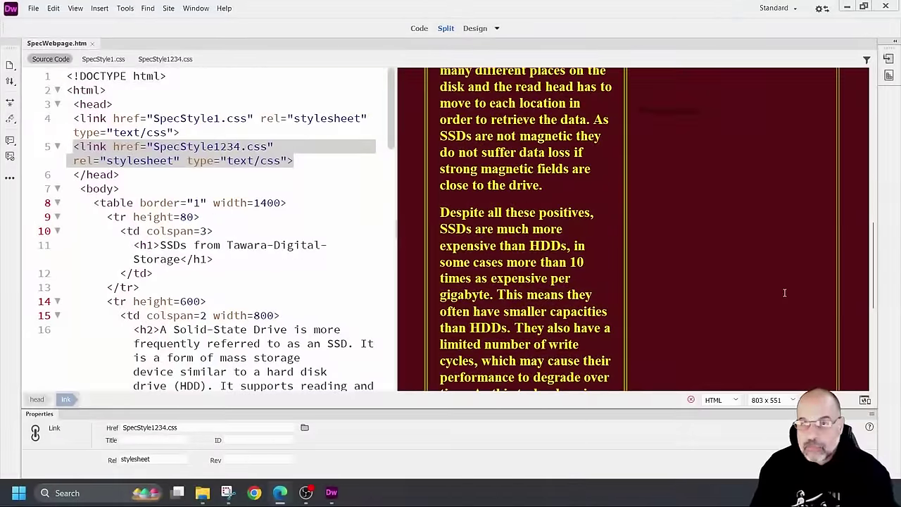
Step: Apply the cyan class to the heading words Tawara-Digital-Storage, then return to the exam PDF
scroll(781, 291, "down", 6)
scroll(776, 274, "up", 10)
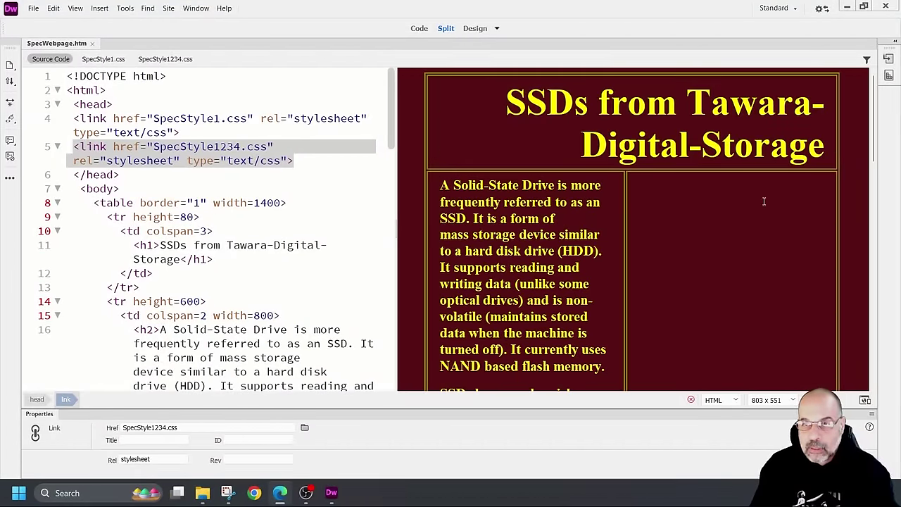
left_click_drag(687, 100, 815, 149)
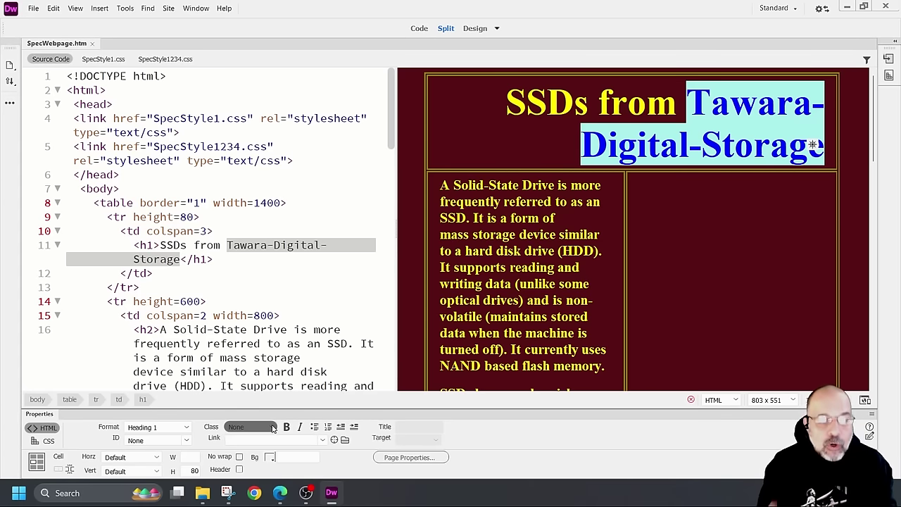
left_click(273, 427)
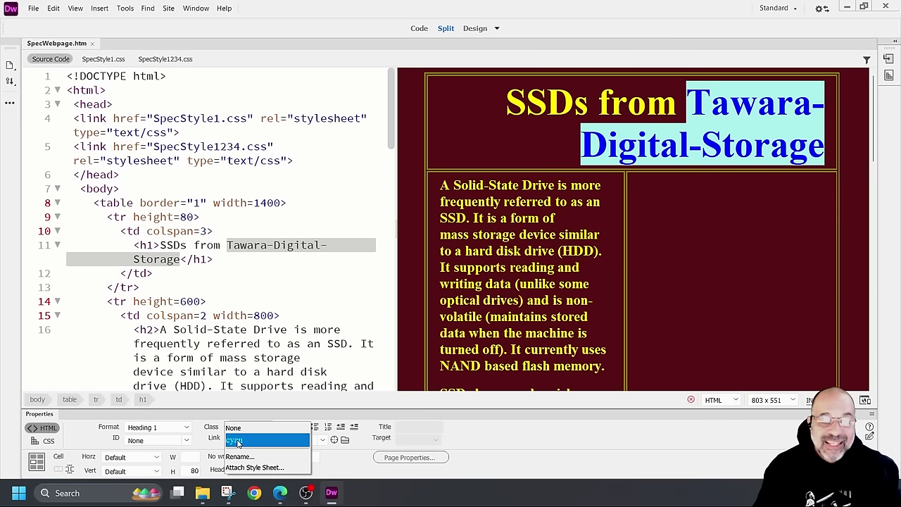
left_click(236, 441)
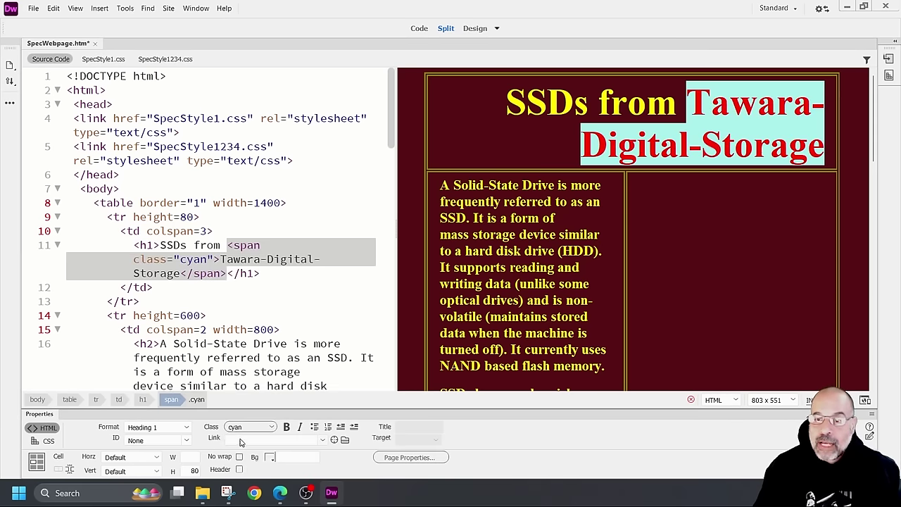
left_click(724, 219)
scroll(700, 216, "up", 4)
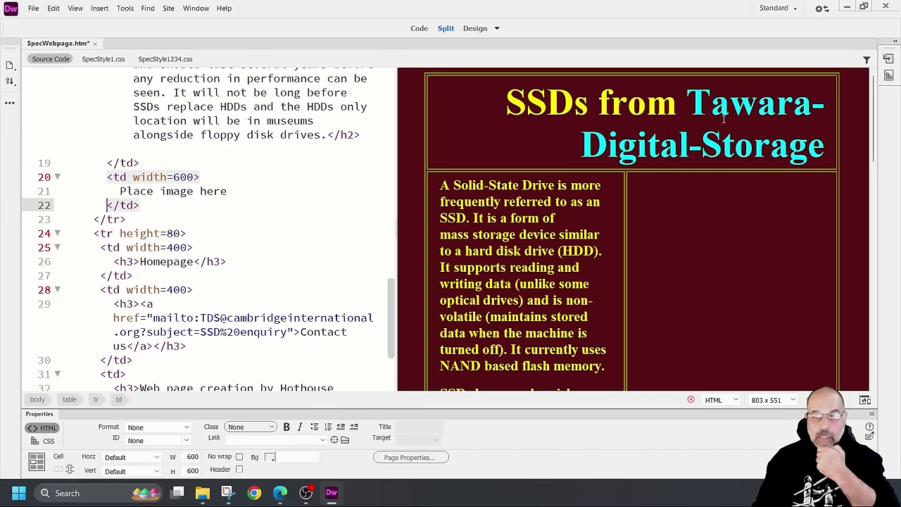
key("alt+Tab")
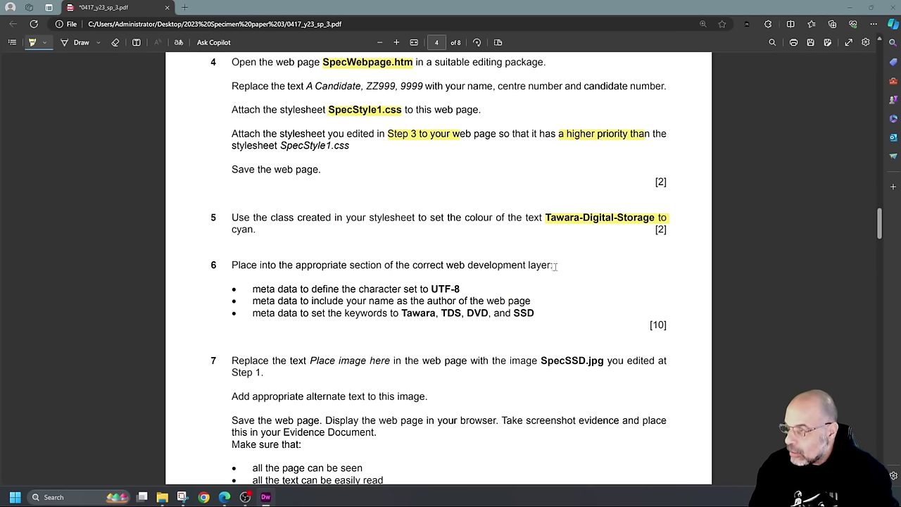
Step: Highlight development layer, author, and the keywords Tawara, TDS, DVD in question 6
mouse_move(554, 265)
left_mouse_down()
mouse_move(456, 265)
mouse_move(464, 265)
left_mouse_up()
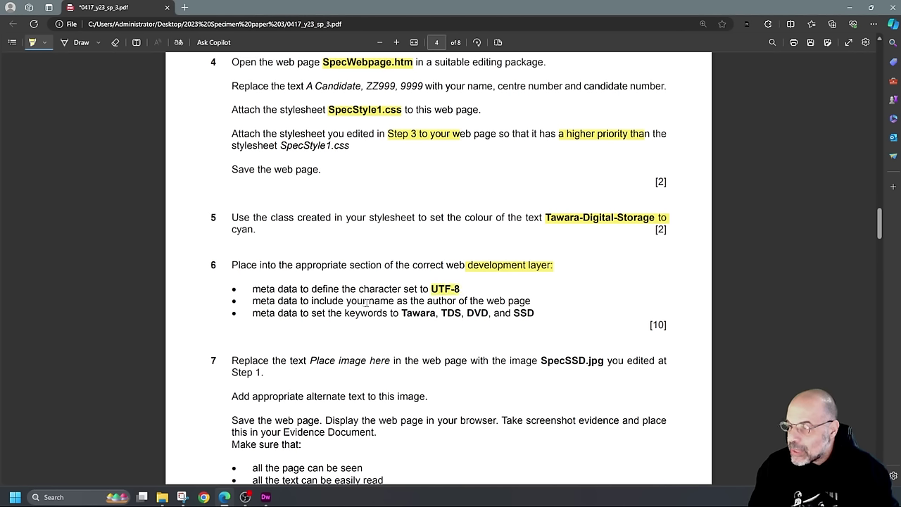
left_click_drag(445, 301, 456, 301)
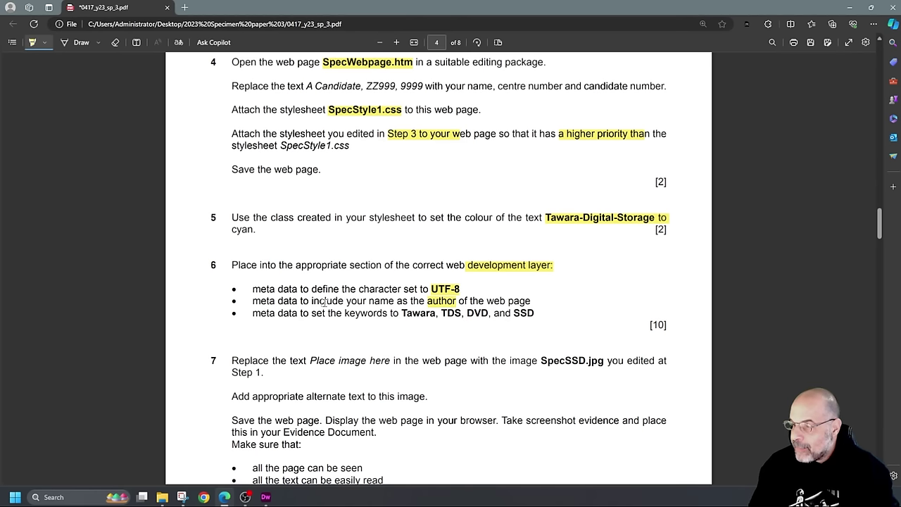
left_click_drag(402, 313, 536, 313)
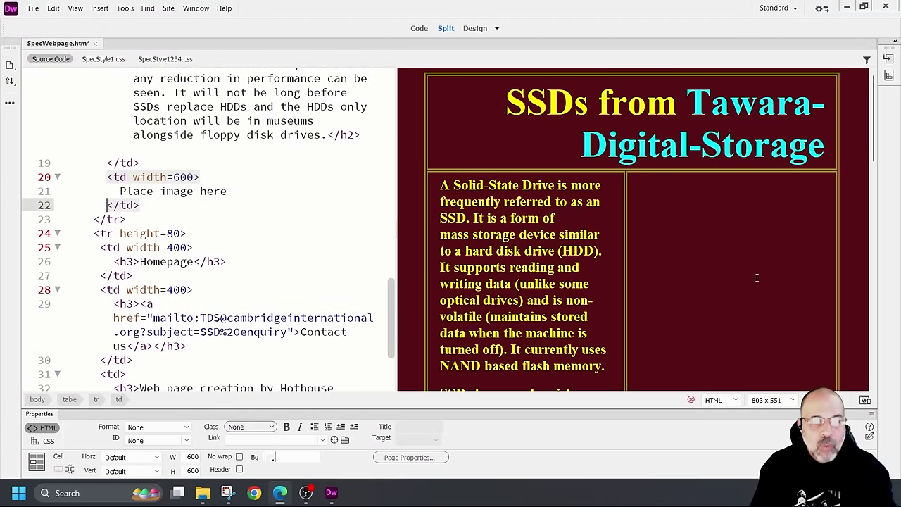
Step: Copy the meta charset="utf-8" line from a new blank HTML document, then close it
scroll(222, 210, "up", 10)
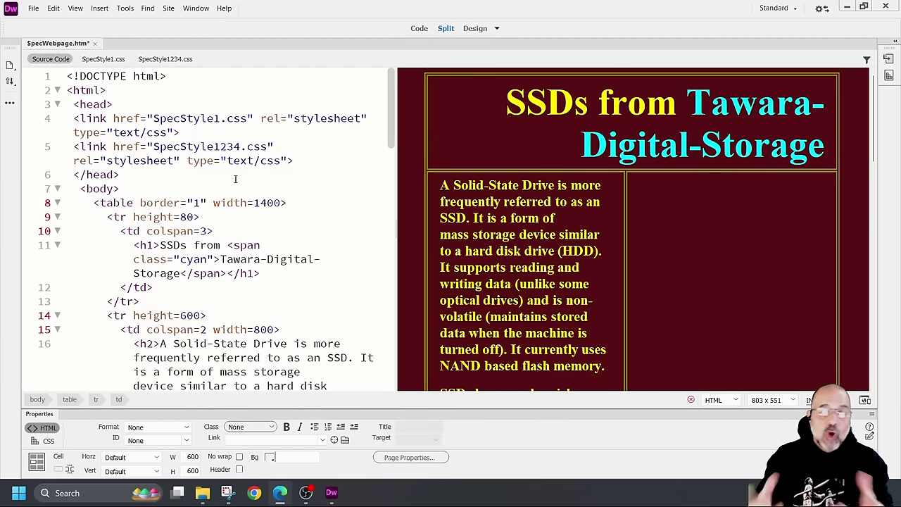
left_click(53, 8)
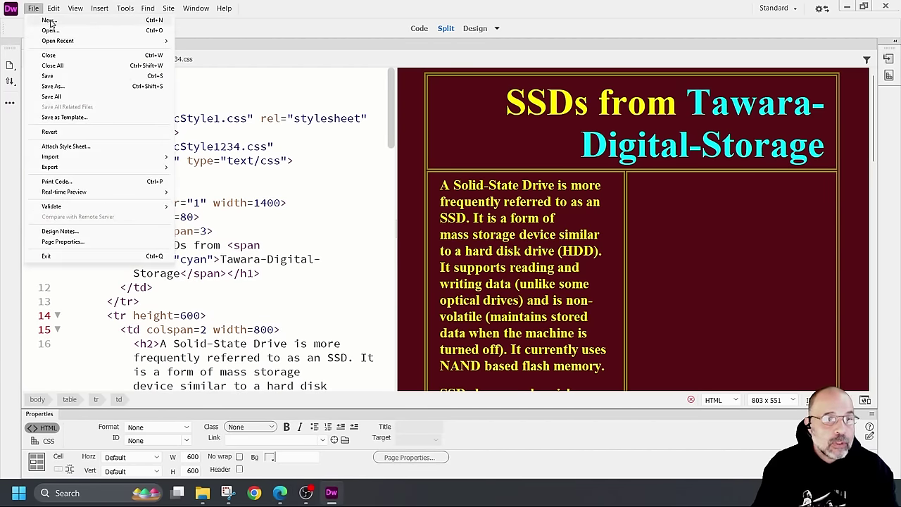
left_click(44, 20)
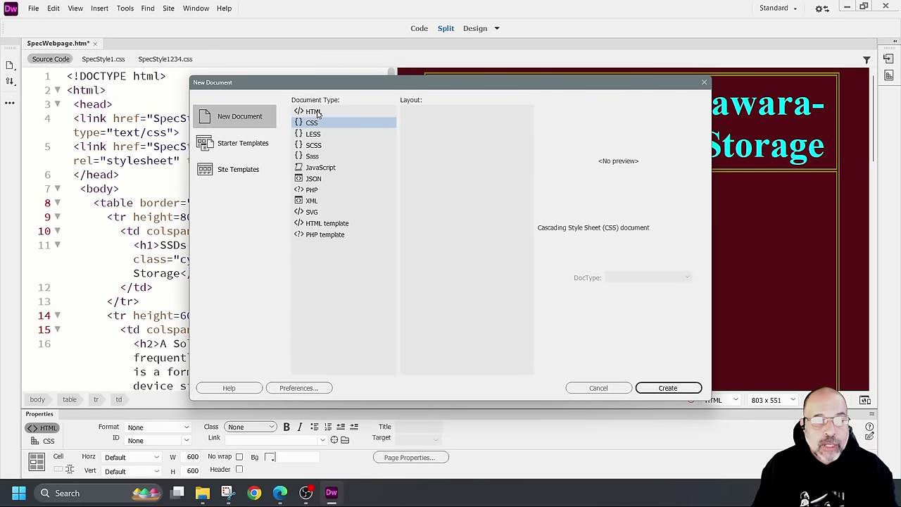
left_click(314, 112)
left_click(689, 388)
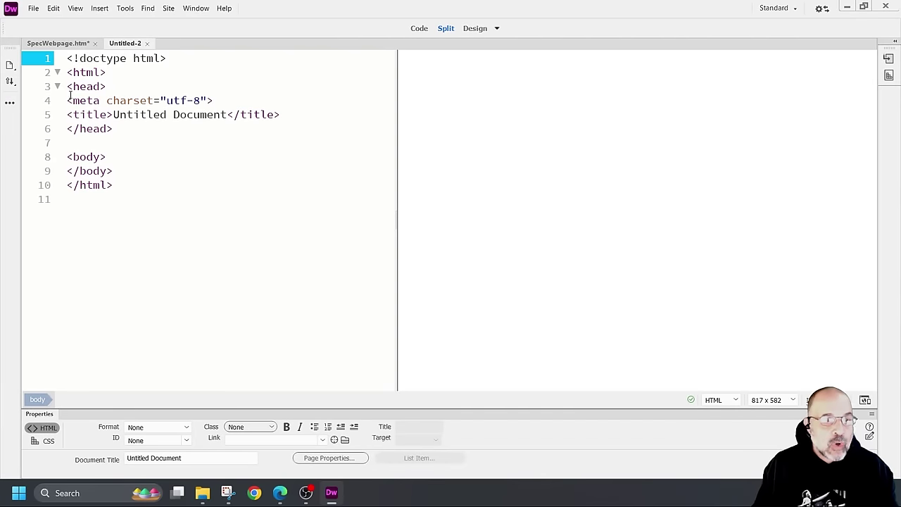
left_click_drag(67, 100, 219, 96)
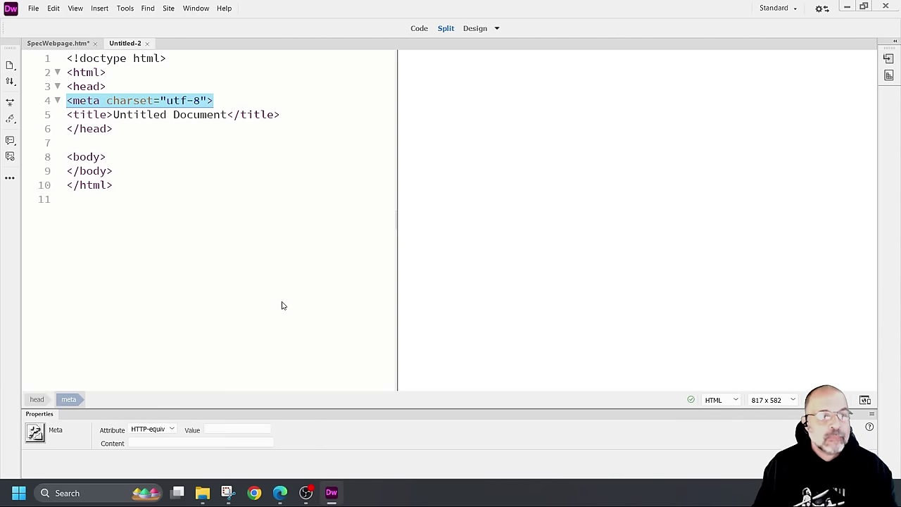
right_click(146, 98)
left_click(201, 134)
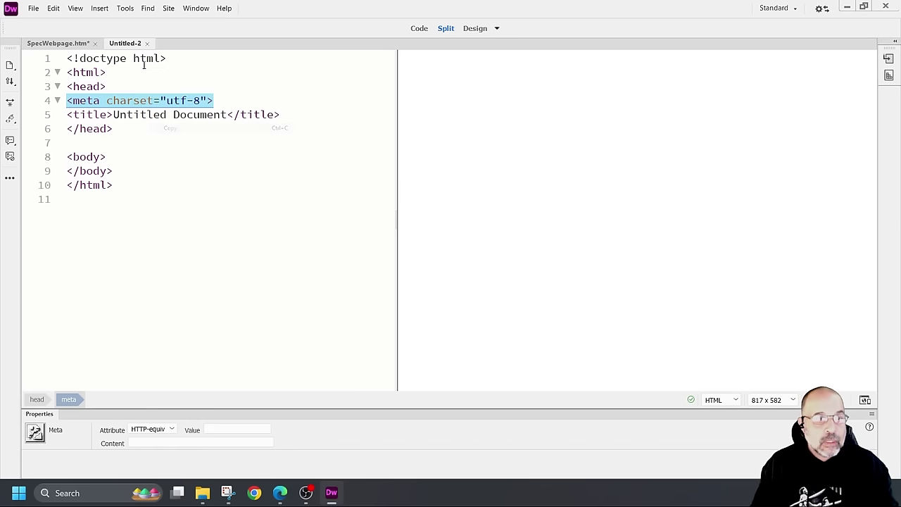
left_click(147, 44)
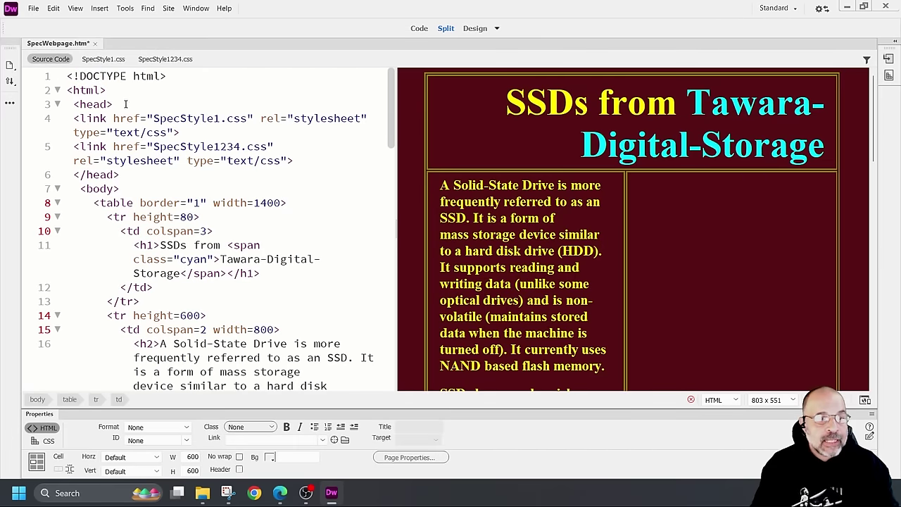
Step: Paste the charset meta tag after the stylesheet links and add a blank line below
left_click(166, 106)
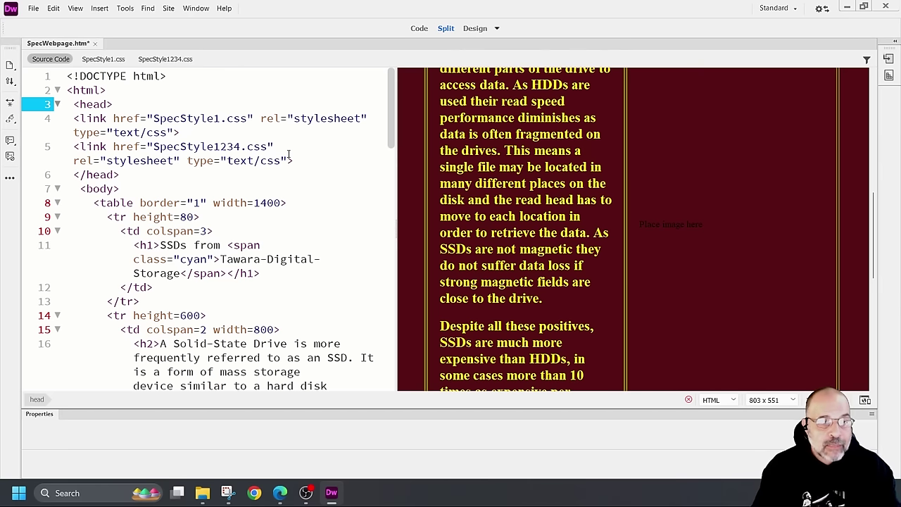
left_click(311, 160)
key("Return")
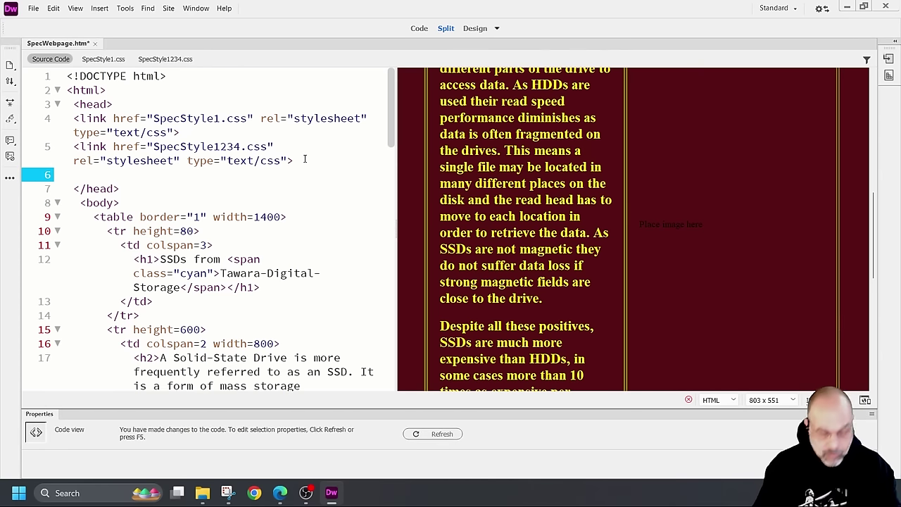
key("ctrl+v")
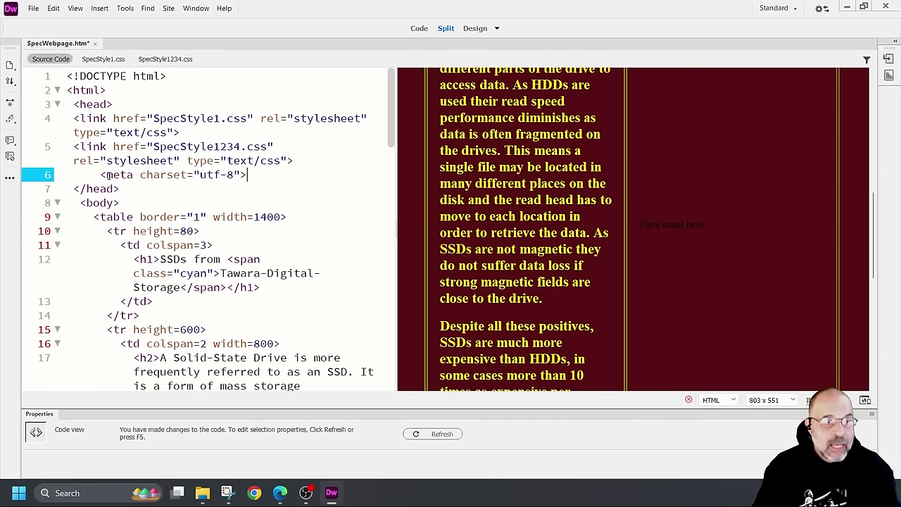
left_click(100, 175)
key("BackSpace")
key("BackSpace")
key("BackSpace")
key("BackSpace")
key("BackSpace")
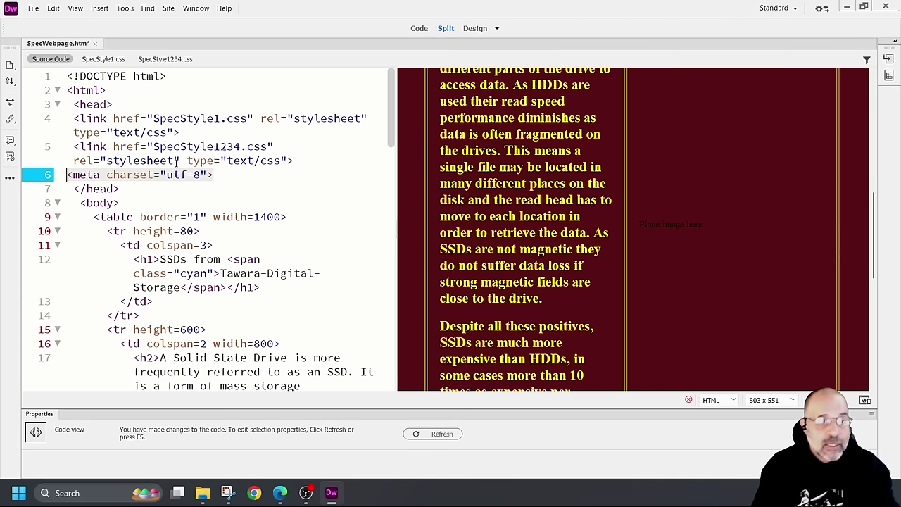
left_click_drag(166, 174, 201, 175)
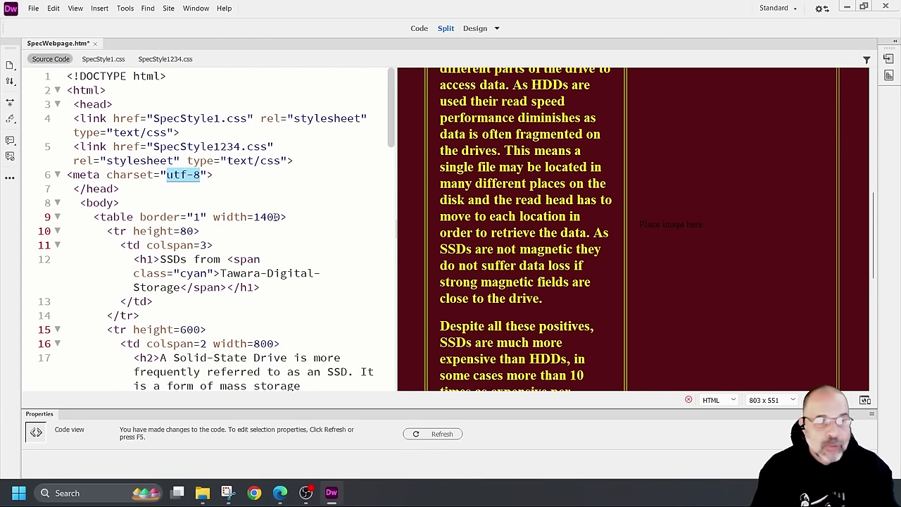
left_click(232, 176)
key("Return")
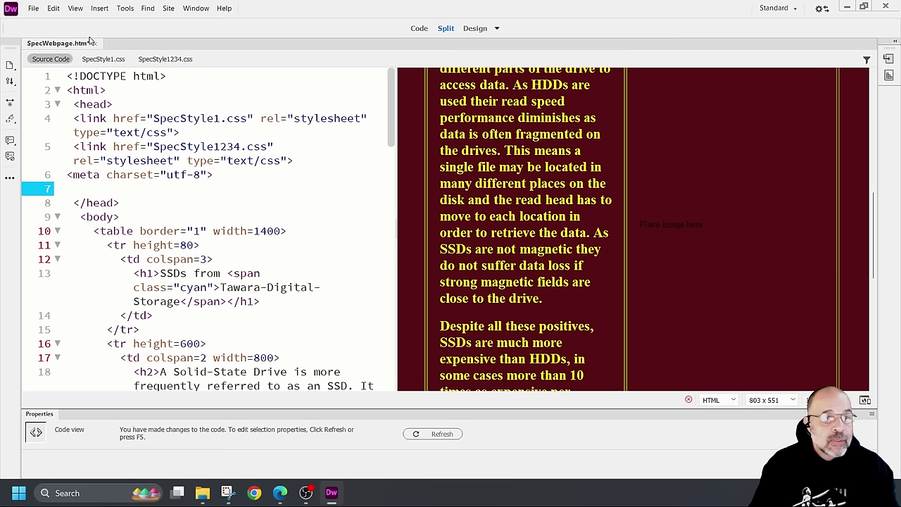
Step: Insert a meta tag with name author and the author's full name as content
left_click(93, 8)
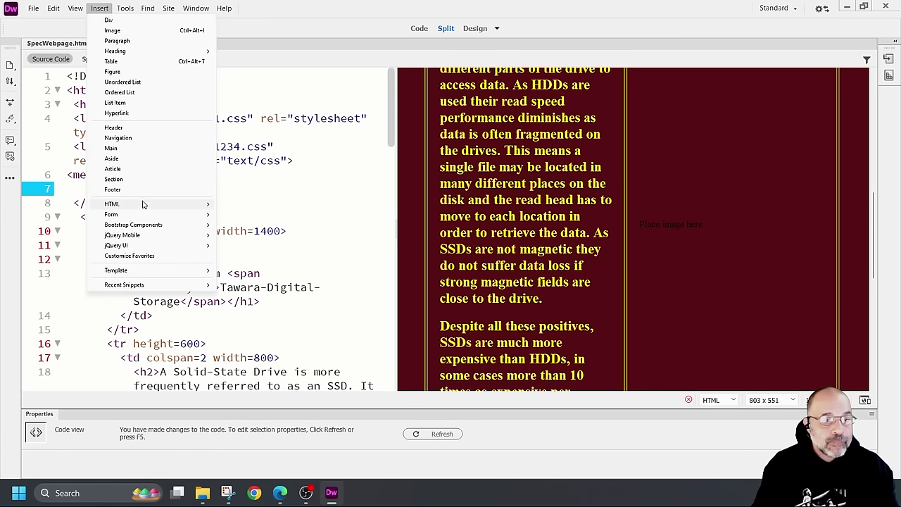
mouse_move(142, 207)
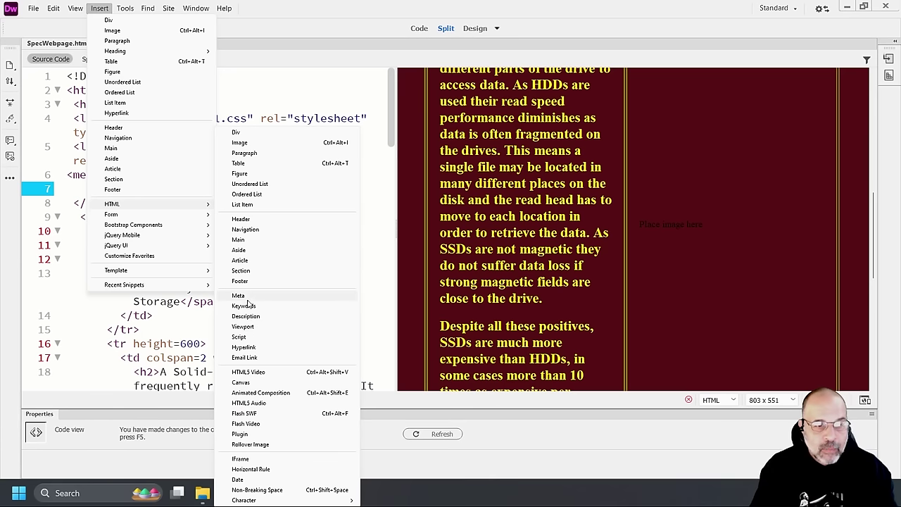
left_click(245, 295)
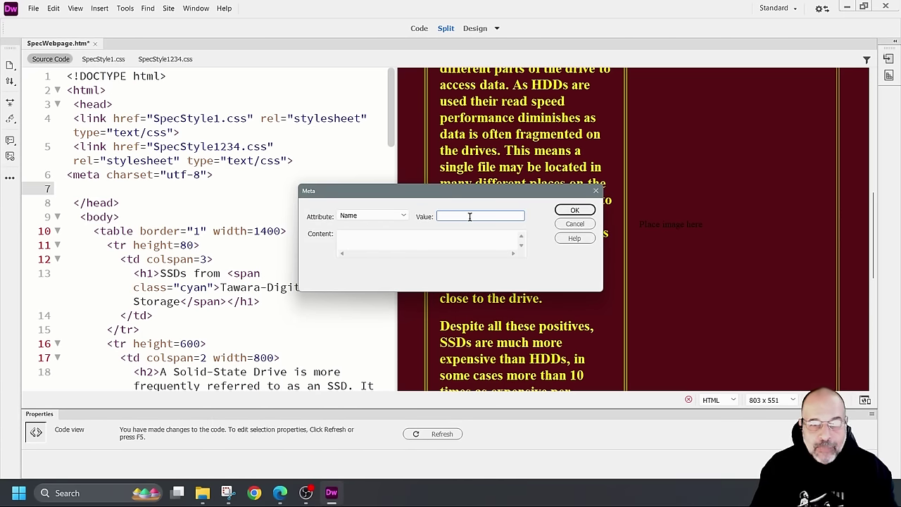
type("author")
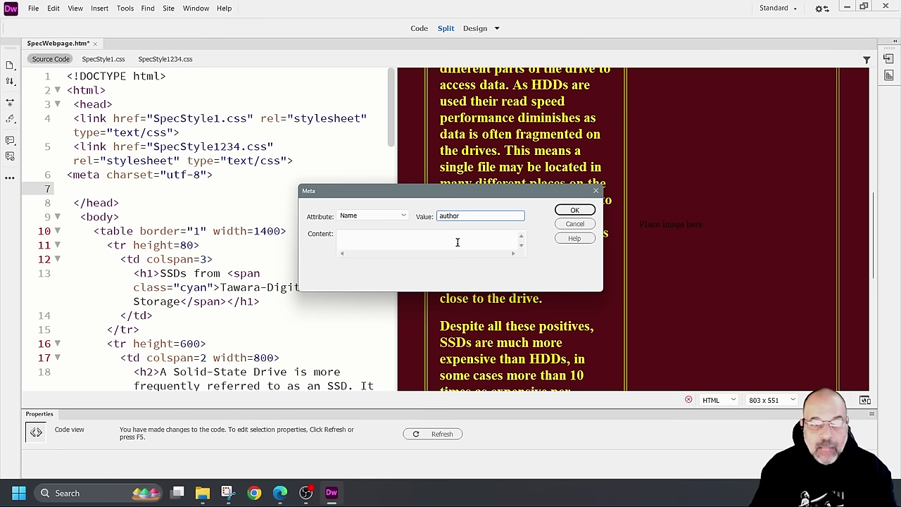
left_click(450, 243)
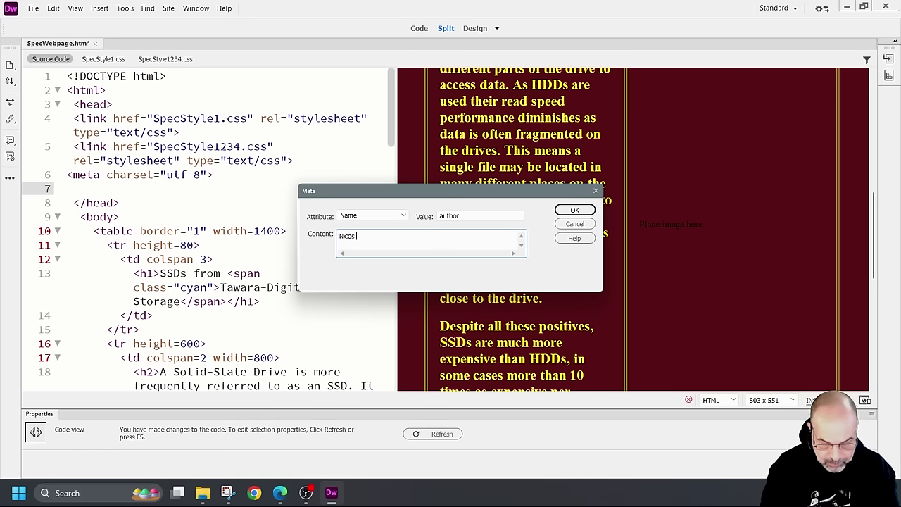
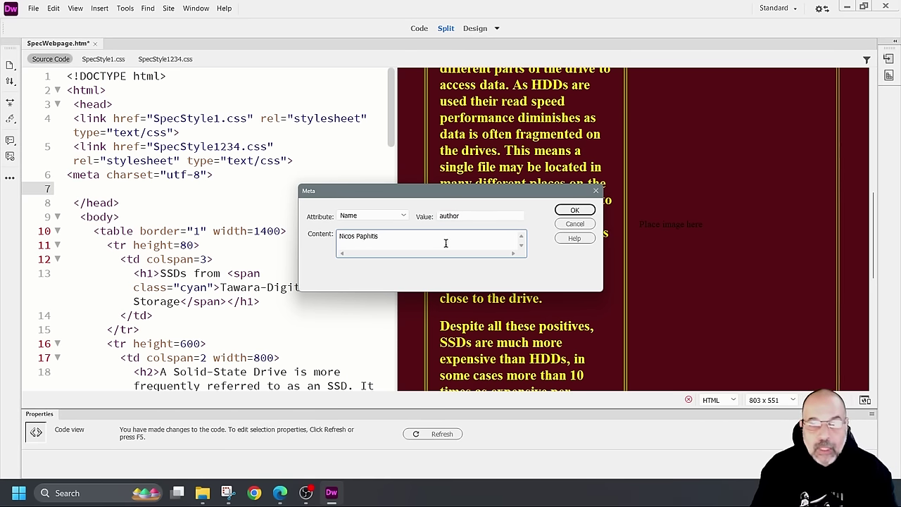
left_click(574, 211)
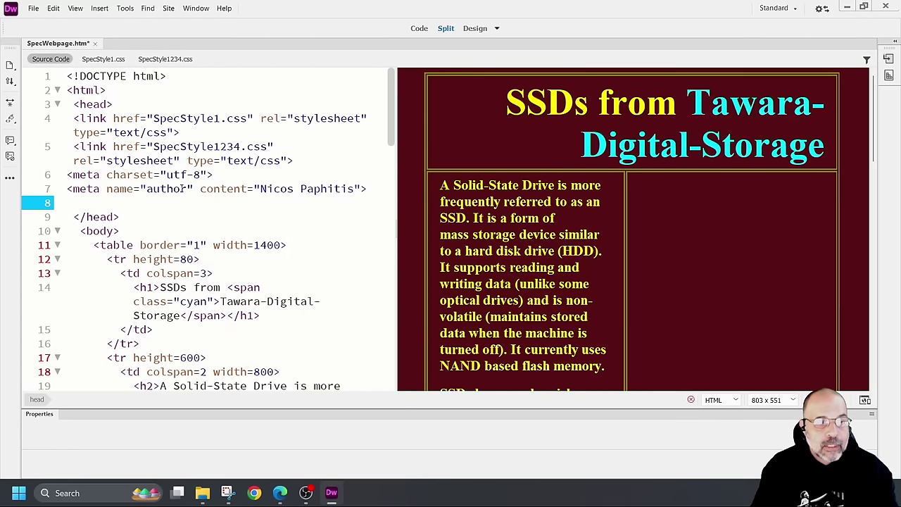
Step: Remove the blank line's indentation and check the author tag's name and content
left_click(372, 188)
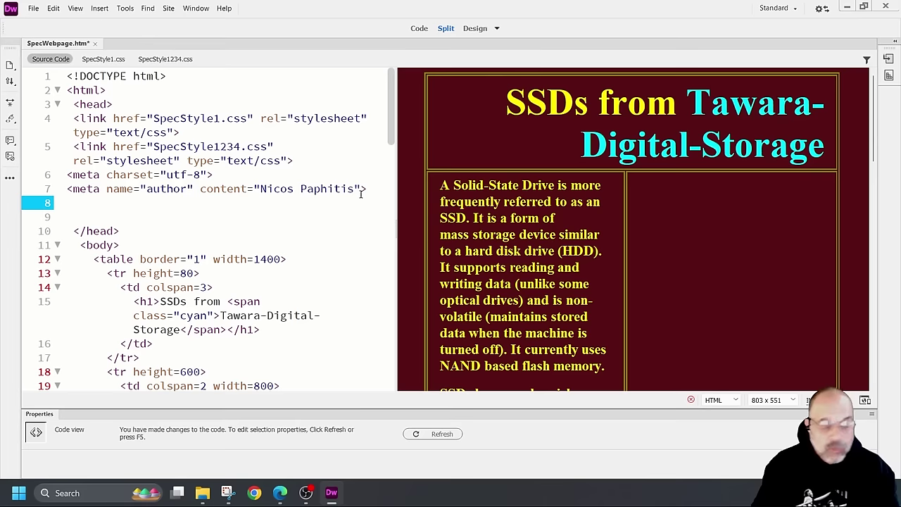
key("Home")
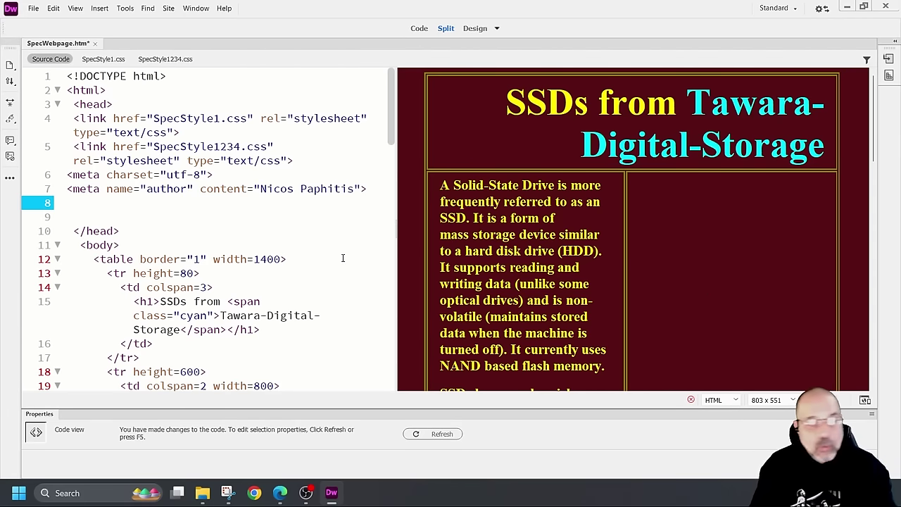
left_click_drag(147, 189, 183, 189)
left_click(258, 188)
left_click_drag(258, 188, 307, 189)
left_click(254, 201)
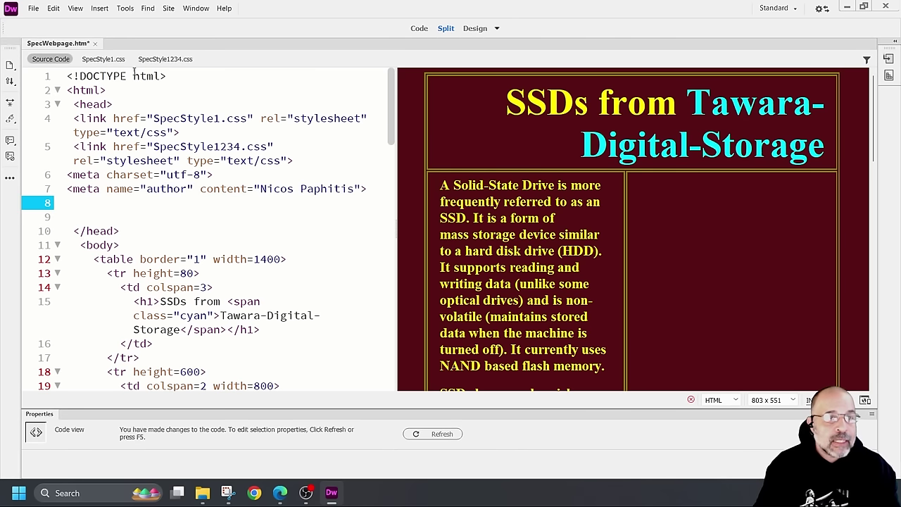
Step: Enter Tawara,TDS,DVD,SSD in the Keywords dialog, correcting the mistyped DD
left_click(100, 8)
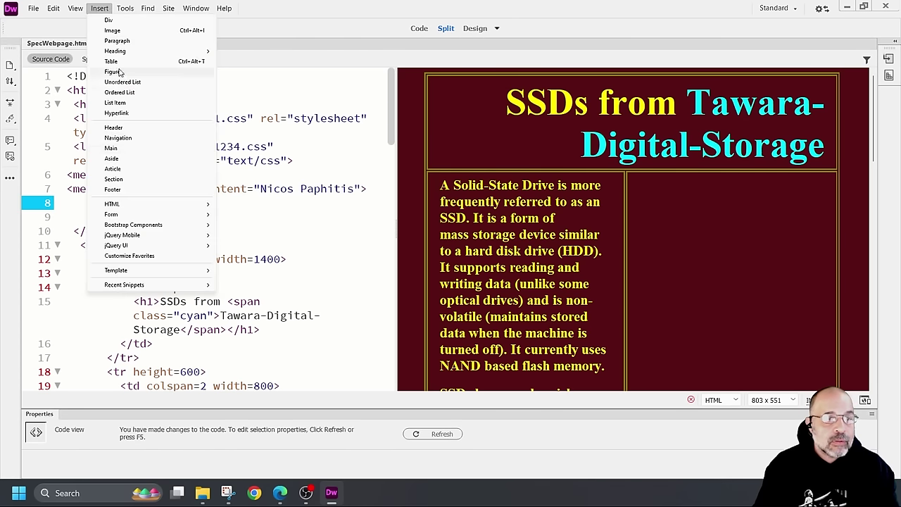
mouse_move(142, 204)
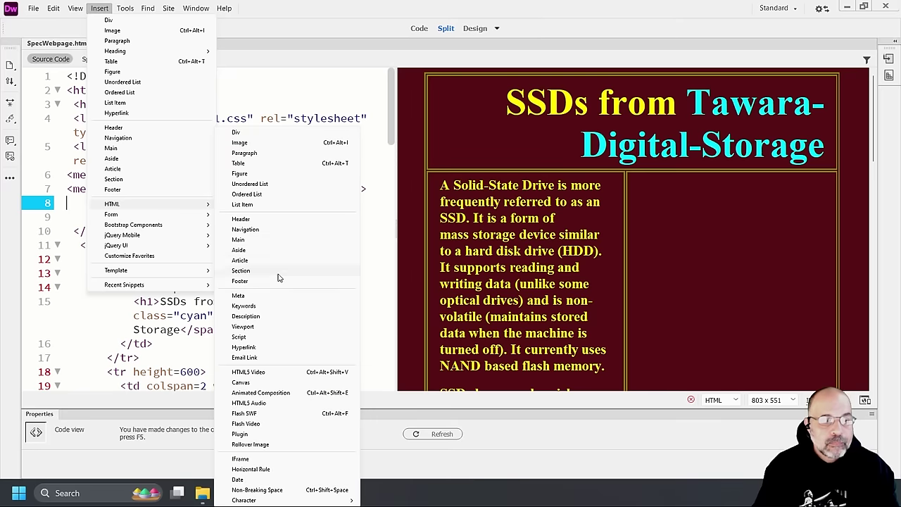
left_click(262, 308)
left_click(425, 233)
type("Tawara,TDS")
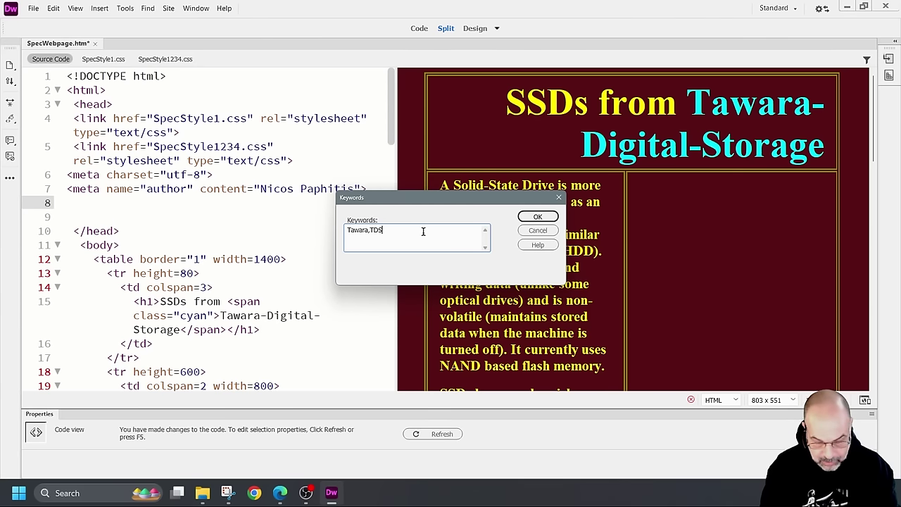
type(",DV")
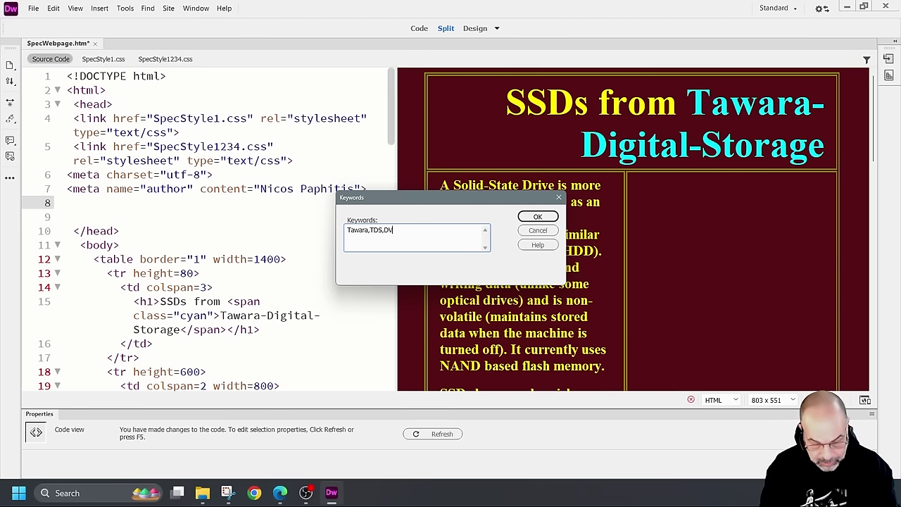
type("D,DD")
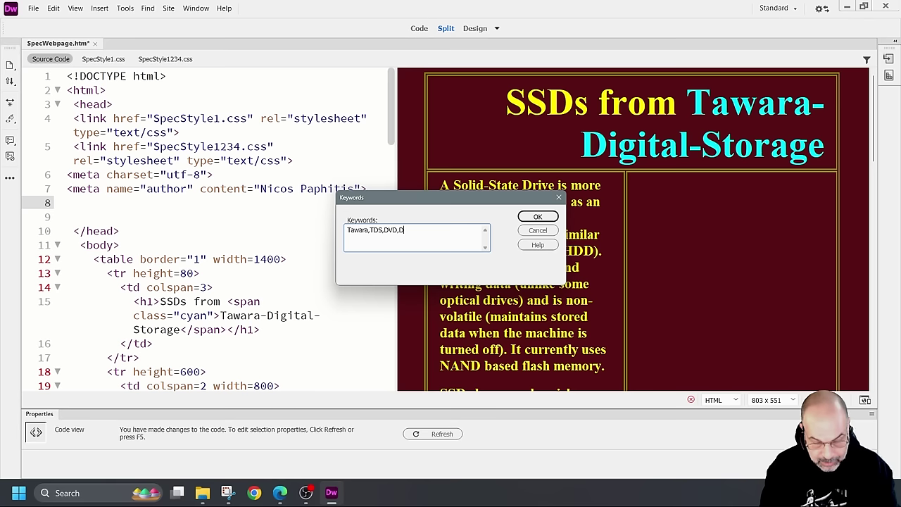
key("BackSpace")
key("BackSpace")
type("SSD")
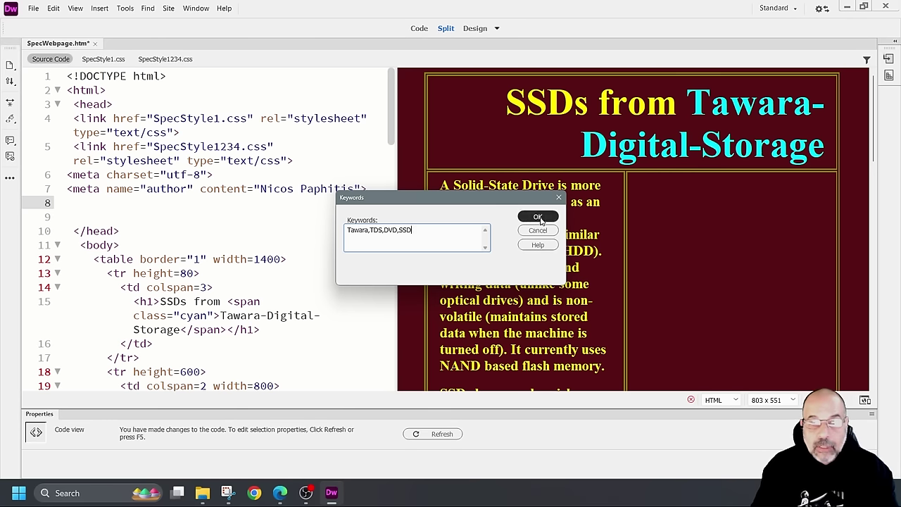
left_click(526, 218)
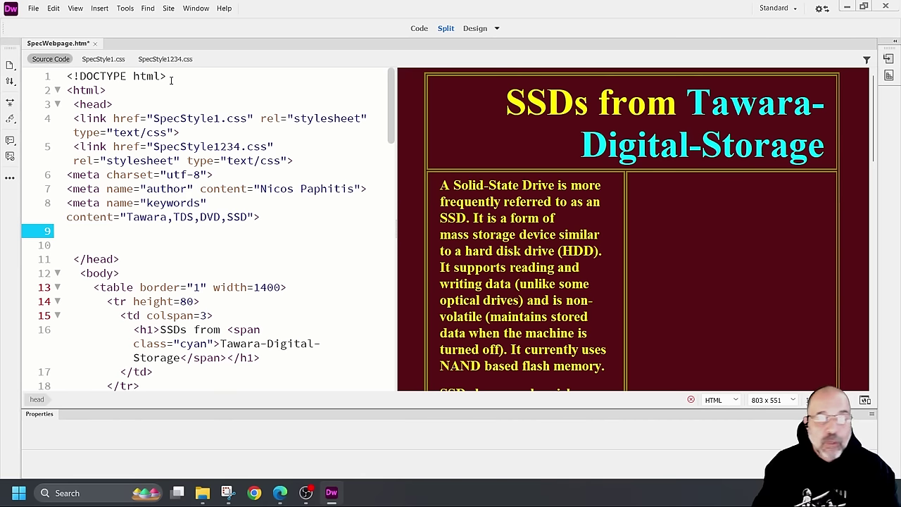
Step: Insert a viewport meta tag and change its initial-scale to 0.5
left_click(105, 10)
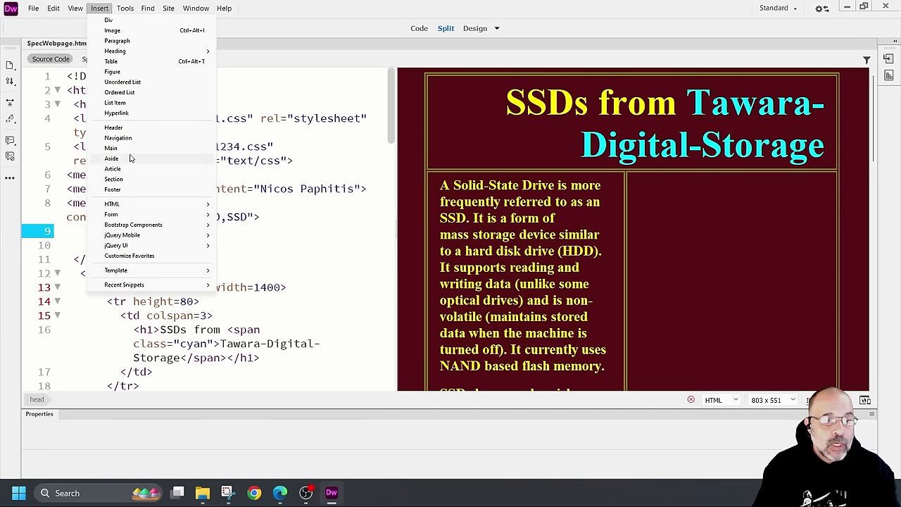
mouse_move(131, 204)
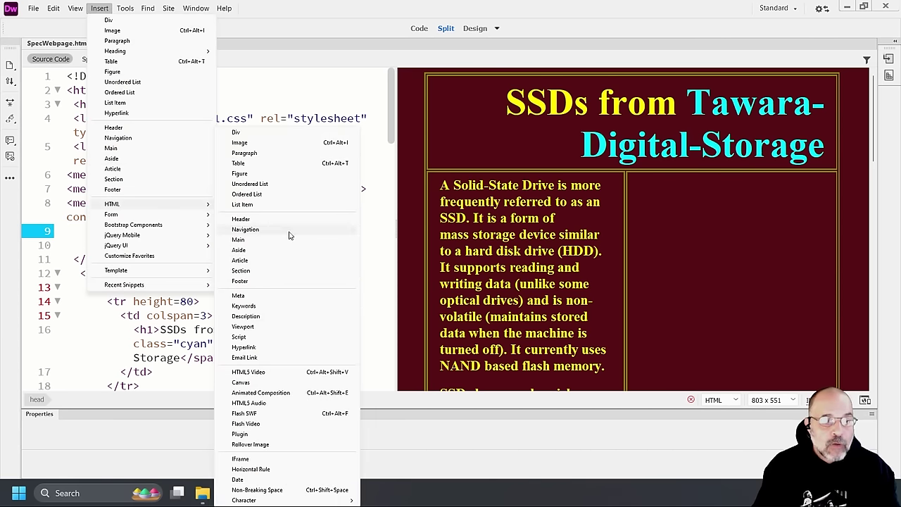
left_click(267, 328)
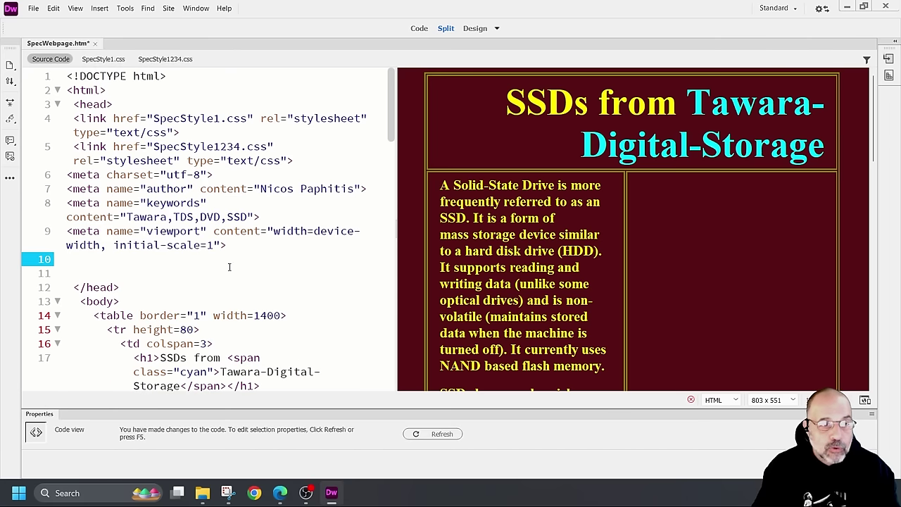
left_click_drag(68, 231, 243, 241)
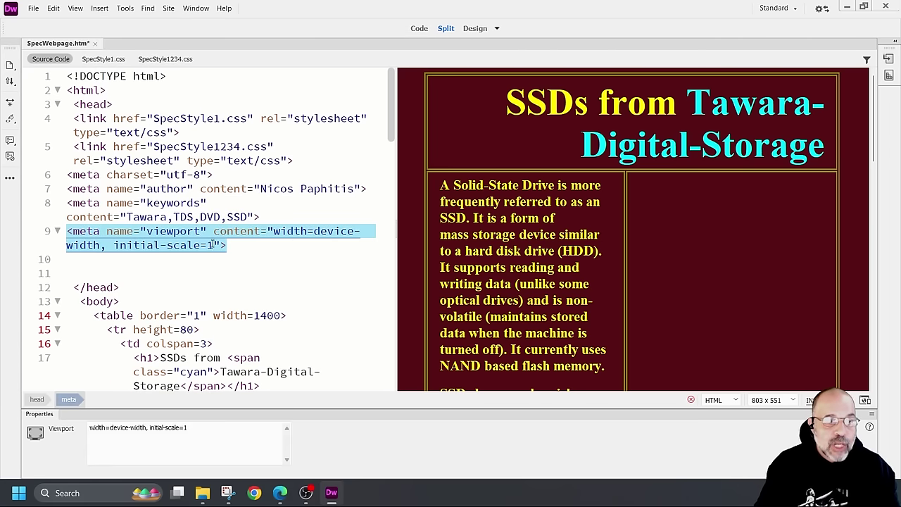
left_click(213, 244)
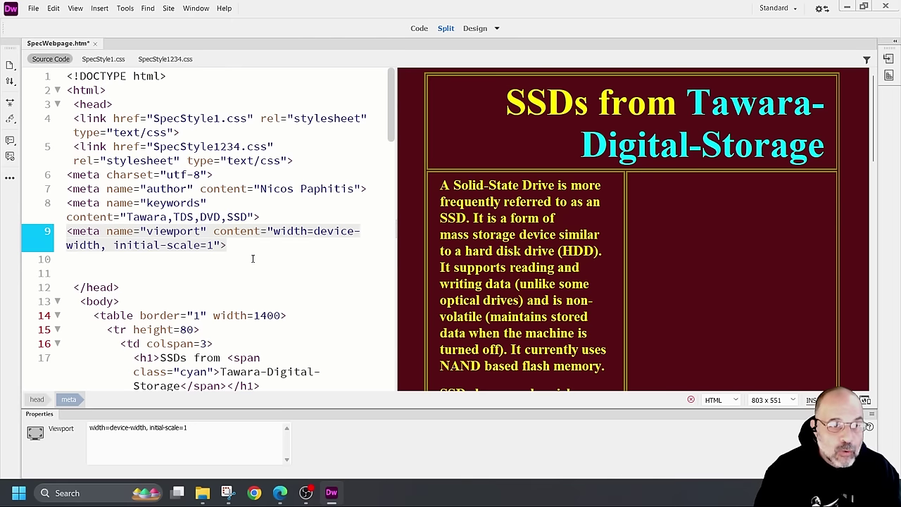
key("BackSpace")
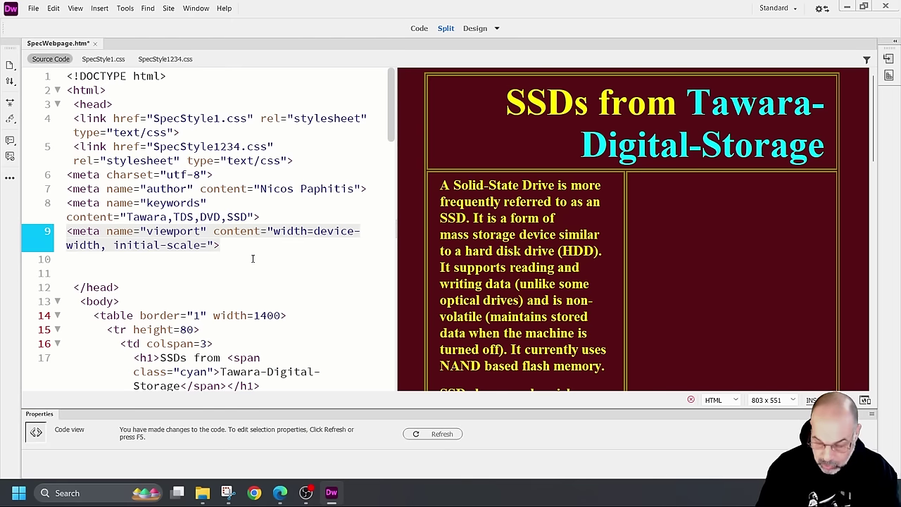
type("2")
key("BackSpace")
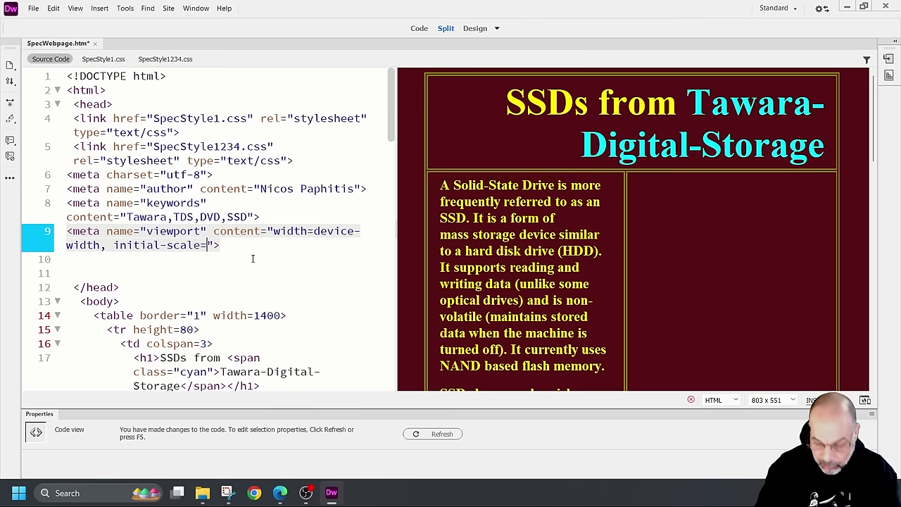
type("0.5")
Step: Cut the viewport tag and delete the blank lines before </head>
left_click_drag(268, 249, 69, 234)
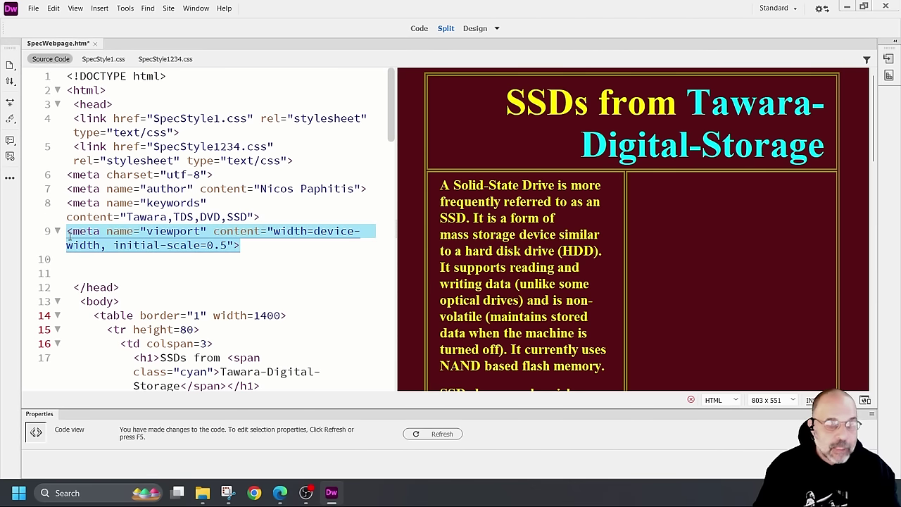
key("ctrl+x")
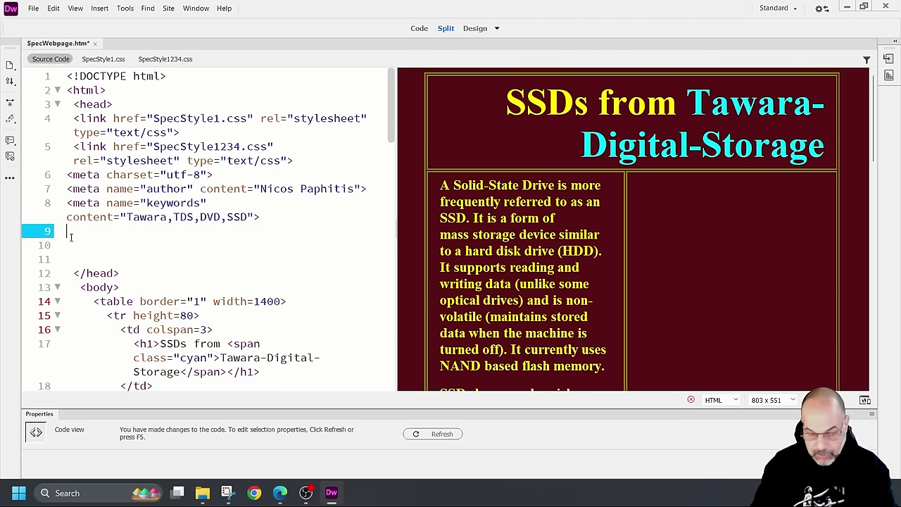
key("Delete")
key("Delete")
key("Delete")
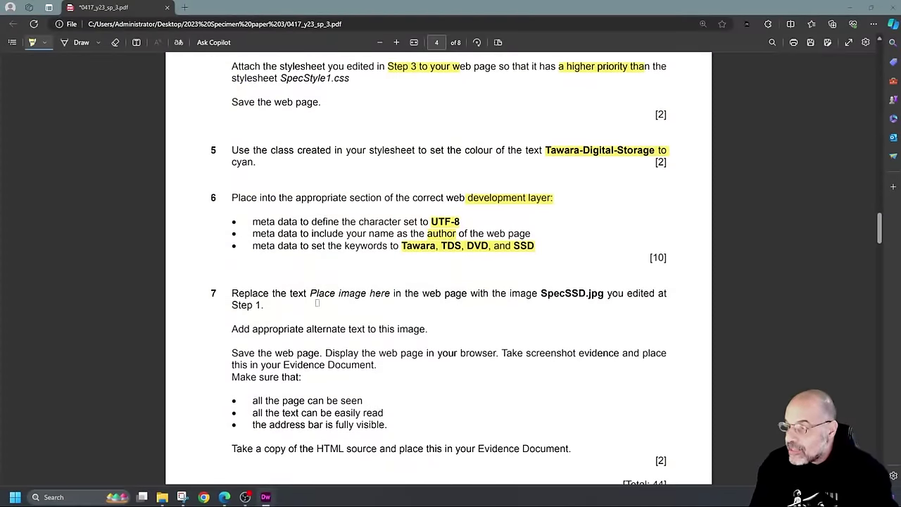
Step: Highlight 'Place image here in the web page' in task 7 of the exam PDF
left_click(314, 293)
left_click_drag(314, 292, 603, 293)
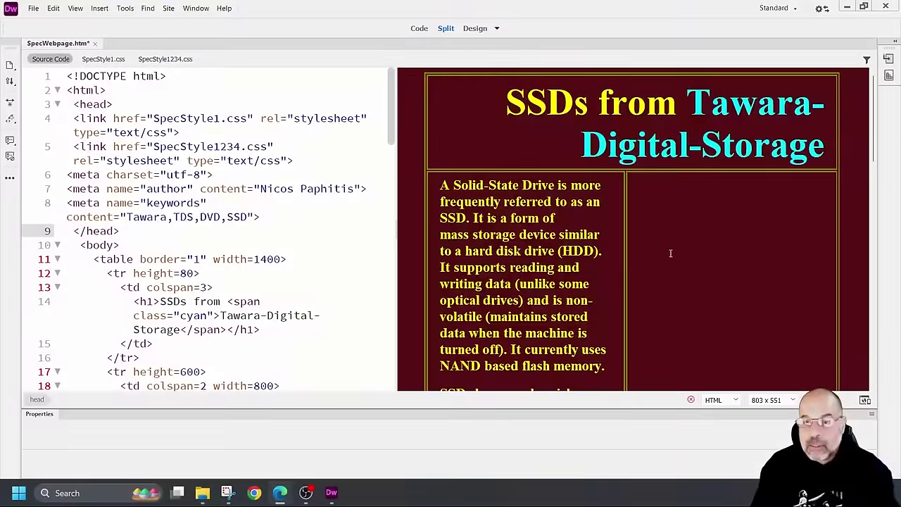
Step: Delete the 'Place image here' text and insert SpecSSD.jpg into the table cell
scroll(700, 248, "down", 5)
scroll(699, 248, "down", 5)
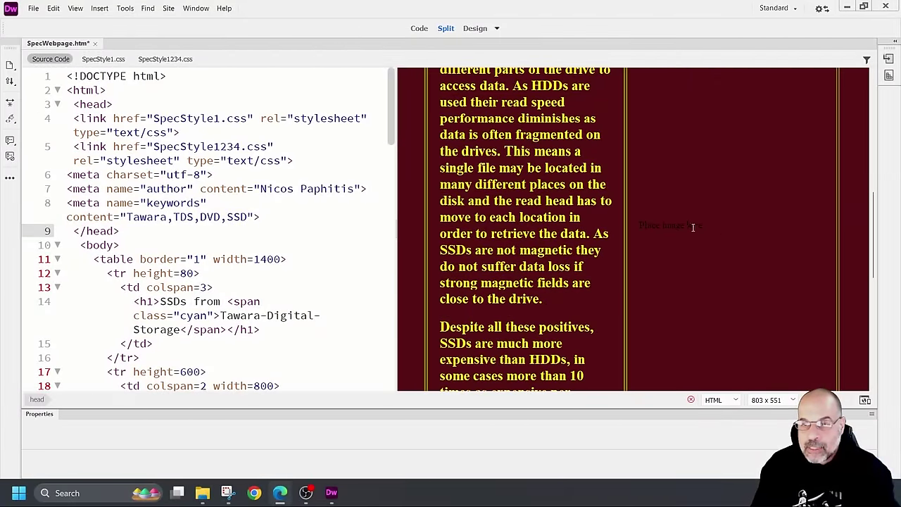
left_click(702, 225)
left_click_drag(702, 225, 641, 226)
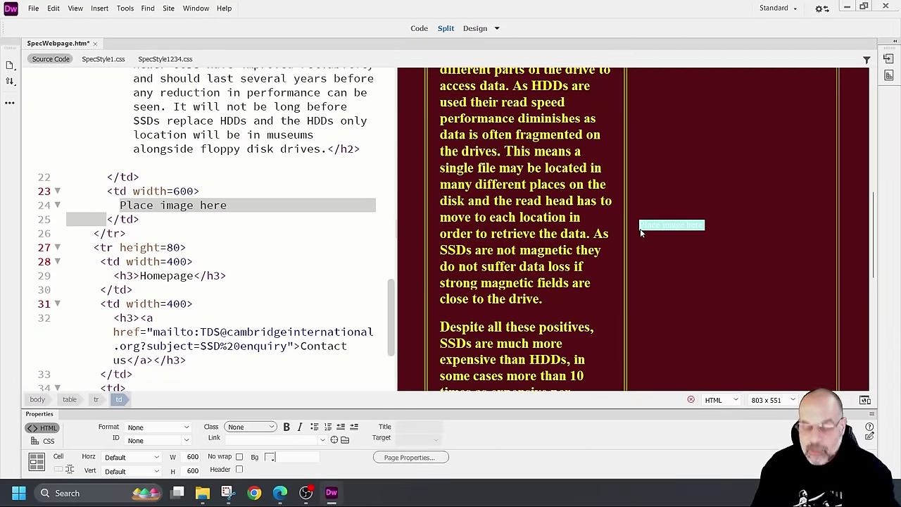
key("Delete")
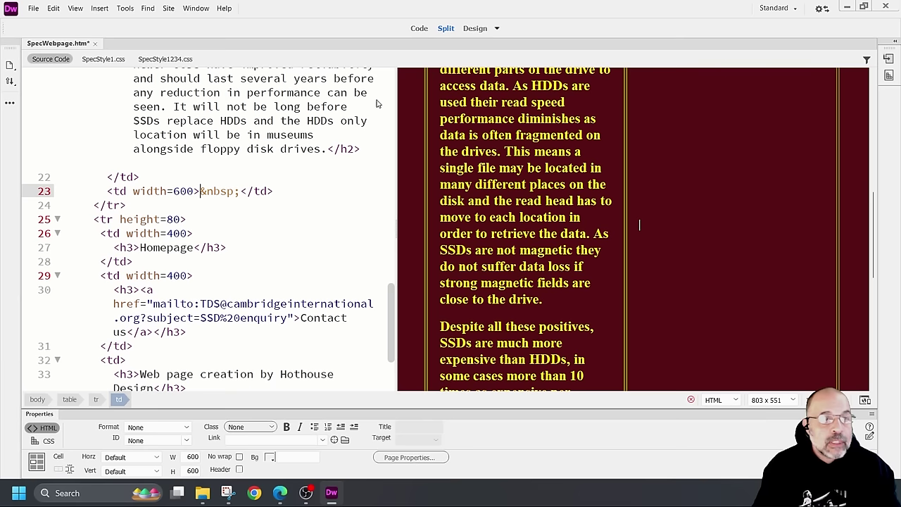
left_click(102, 13)
left_click(116, 30)
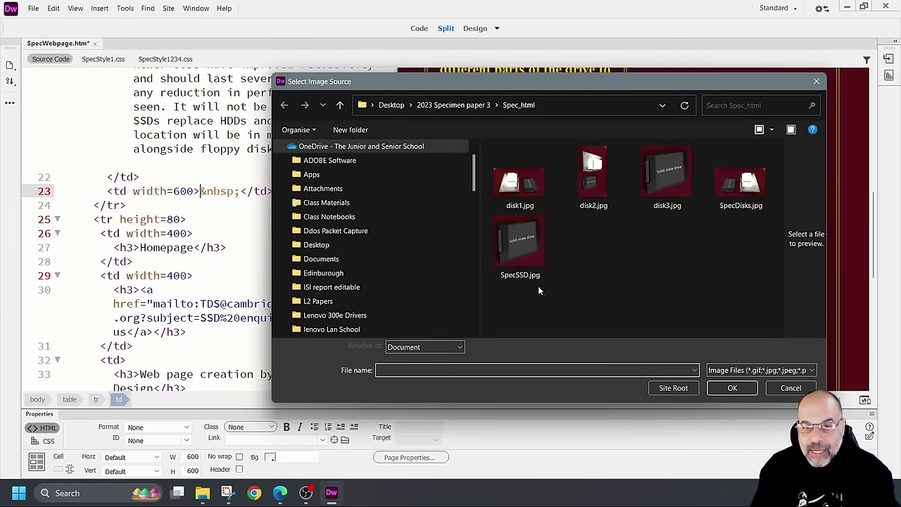
double_click(515, 247)
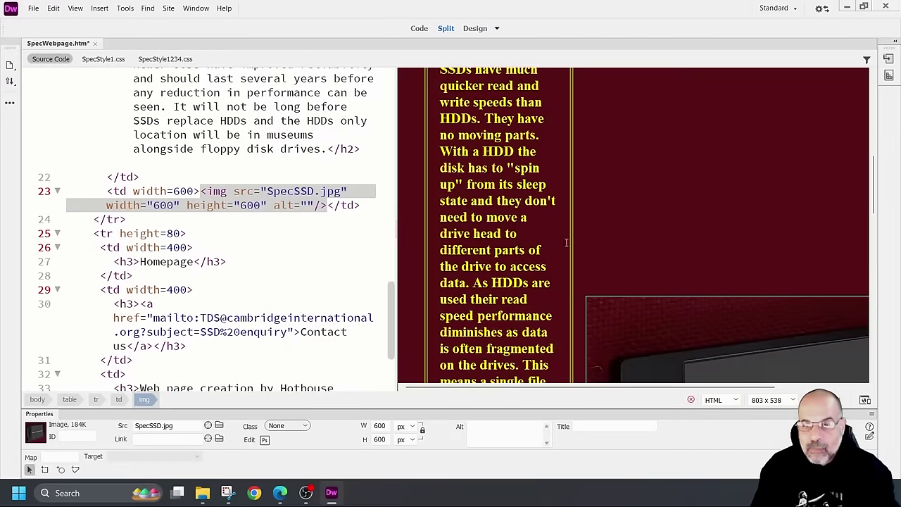
scroll(655, 241, "down", 2)
scroll(651, 236, "up", 1)
scroll(652, 236, "down", 1)
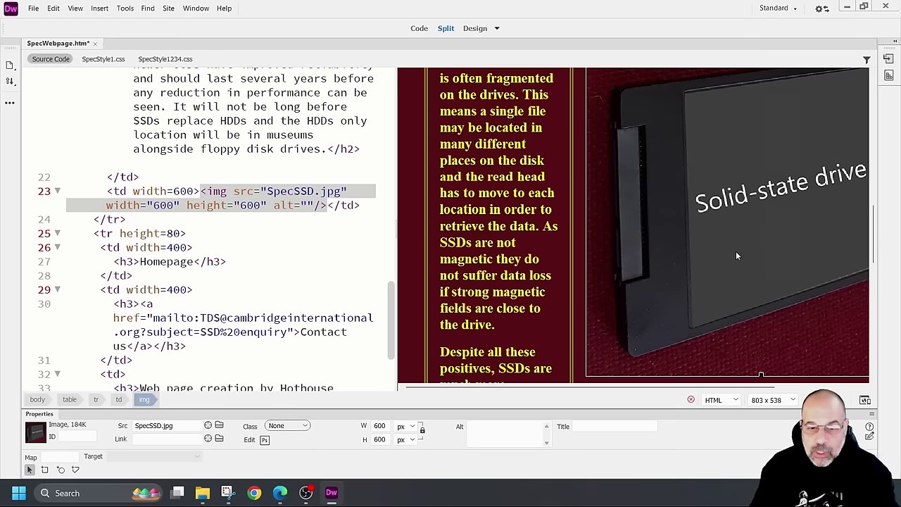
left_click(491, 425)
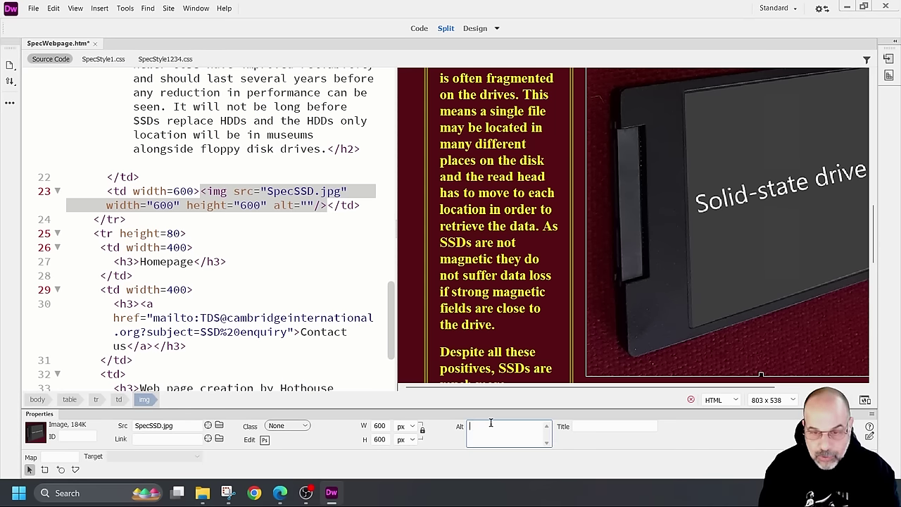
Step: Enter 'image of a solid state drive (SSD)' in the Properties panel's Alt box
type("ima")
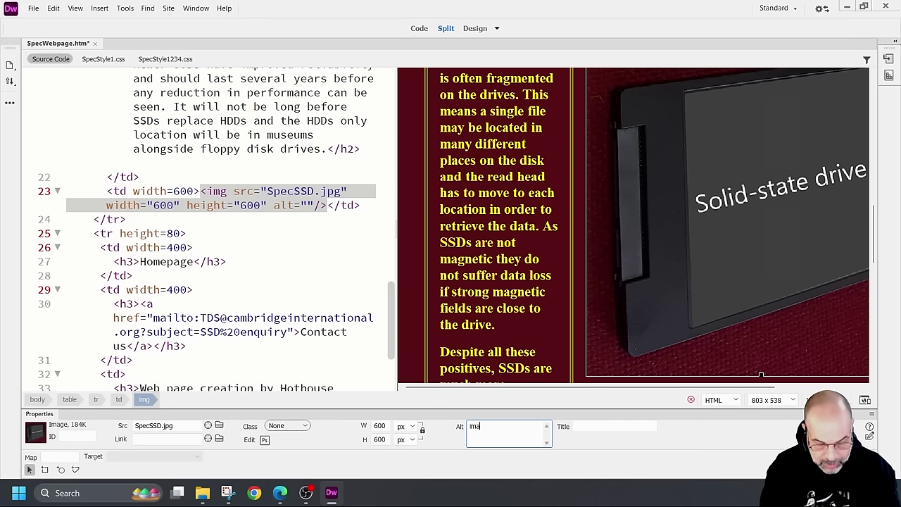
type("ge of a ")
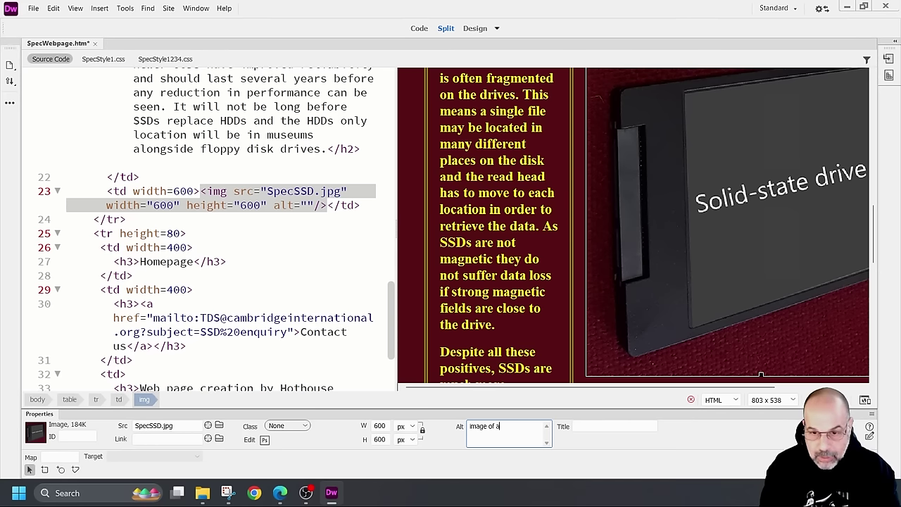
type("solid sta")
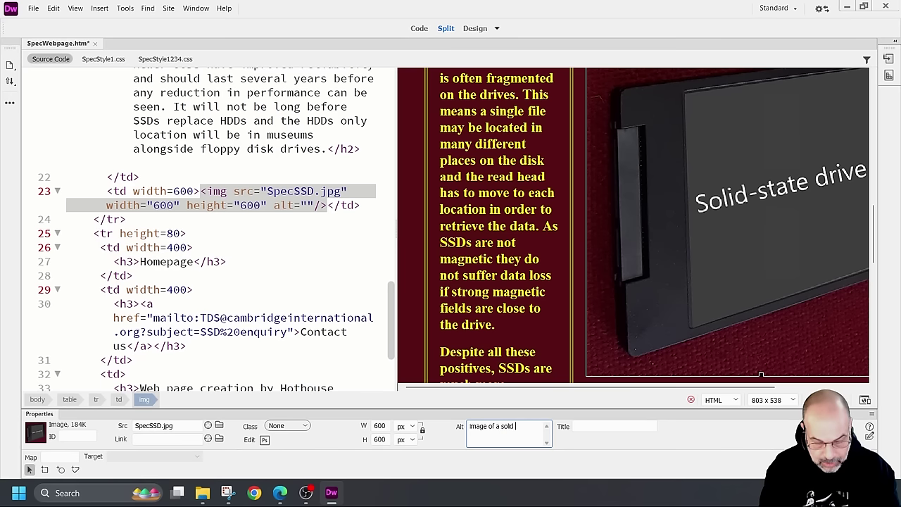
type("te drive ")
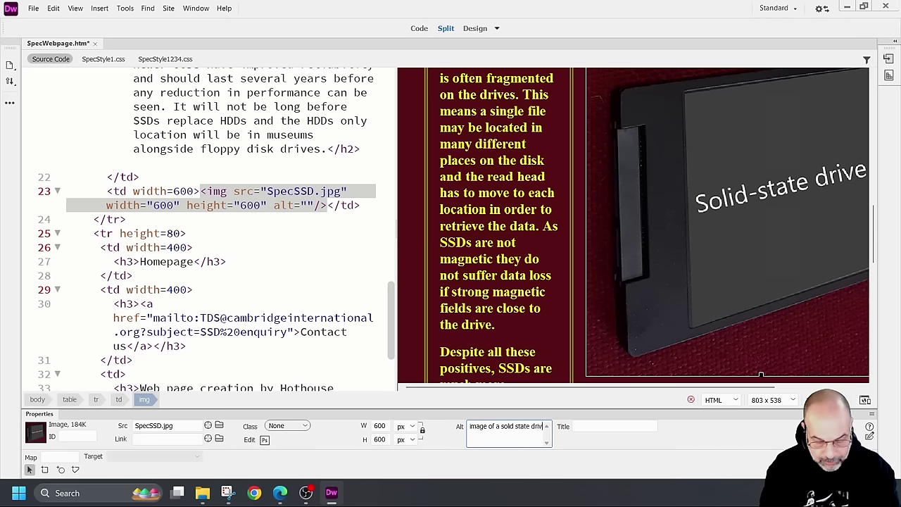
type("(SSD)")
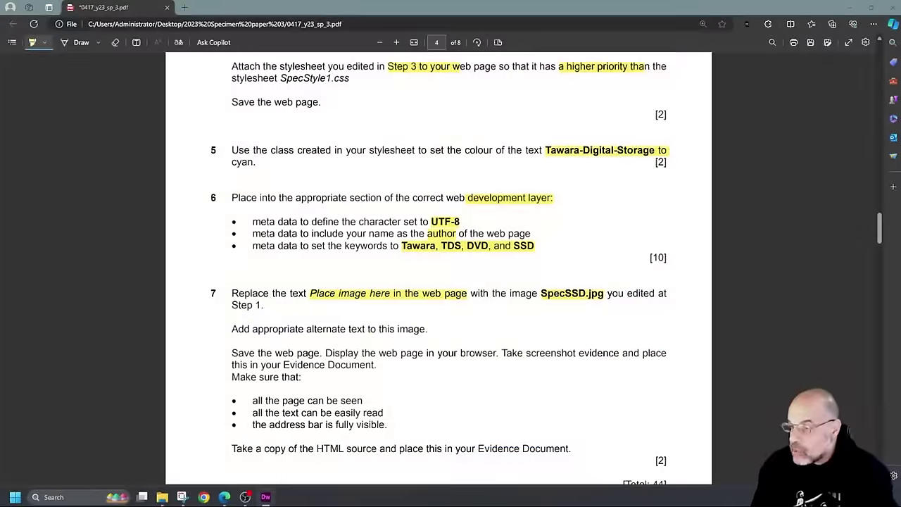
Step: Highlight 'alternate text to this image', 'Display the web page in your browser', 'Make sure that' and each bullet in yellow
left_click_drag(347, 329, 427, 329)
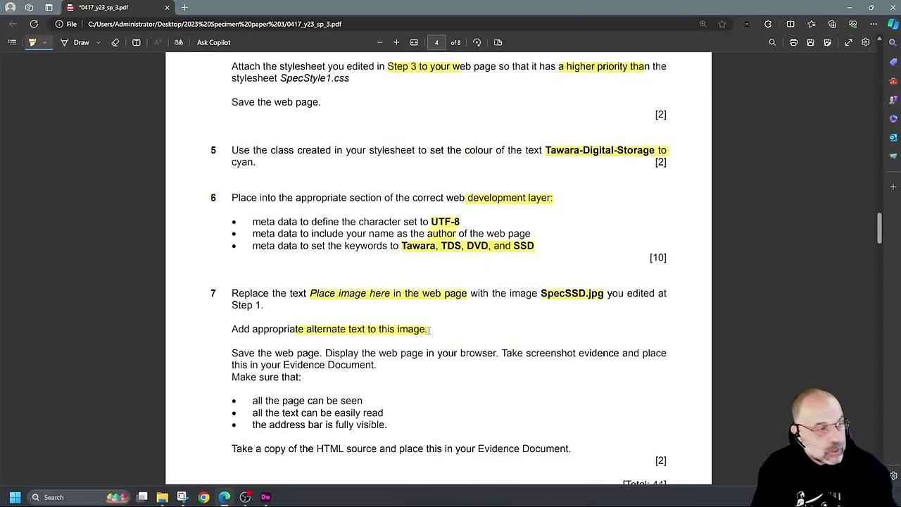
scroll(350, 341, "down", 1)
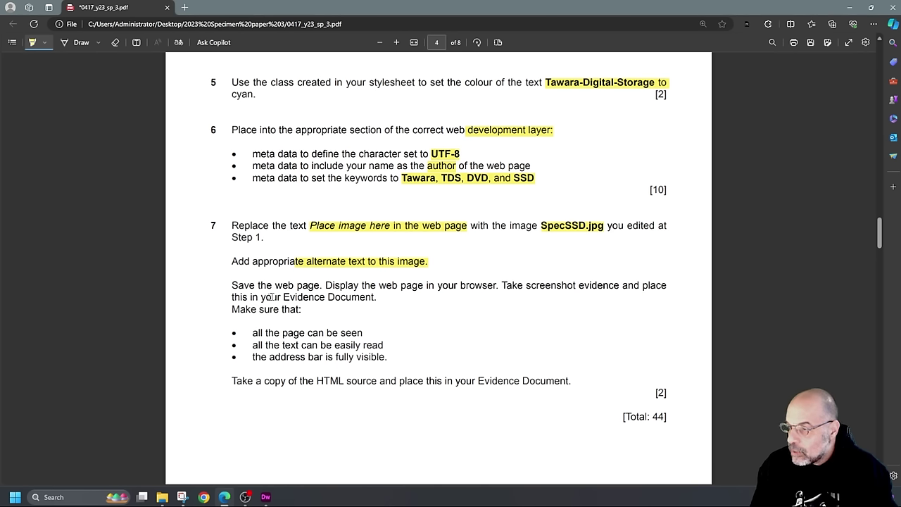
left_click_drag(325, 286, 497, 285)
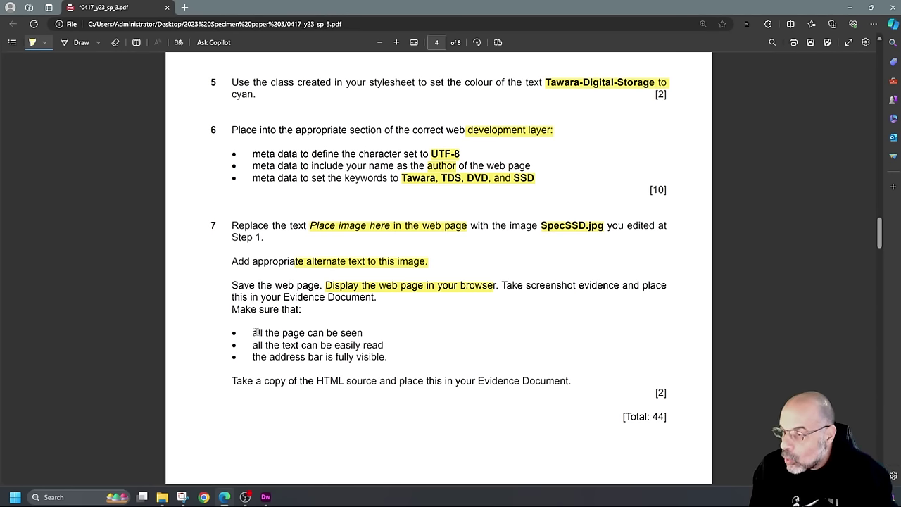
left_click_drag(254, 332, 365, 332)
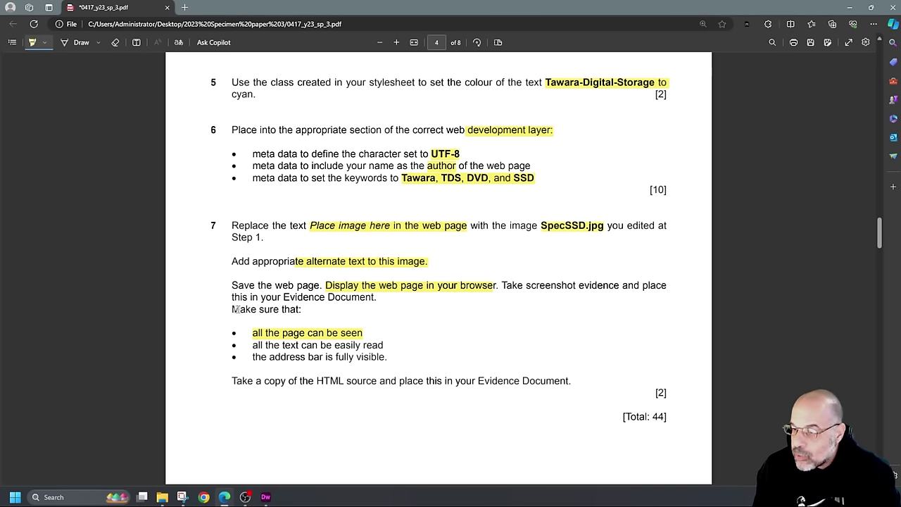
left_click_drag(232, 310, 292, 309)
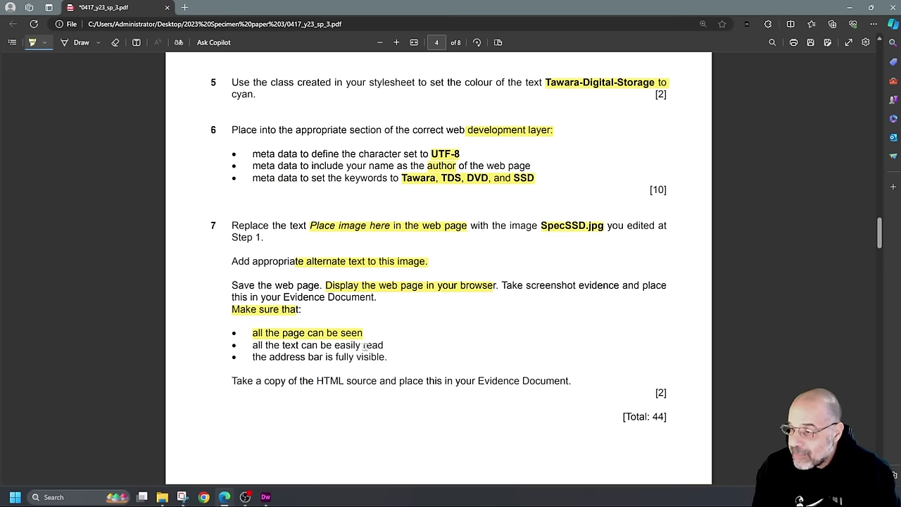
left_click_drag(278, 344, 374, 351)
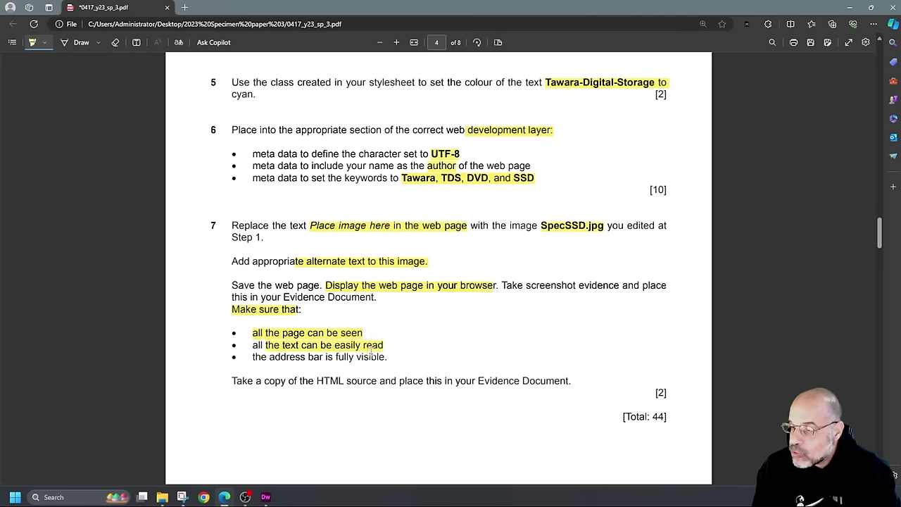
left_click_drag(269, 357, 388, 360)
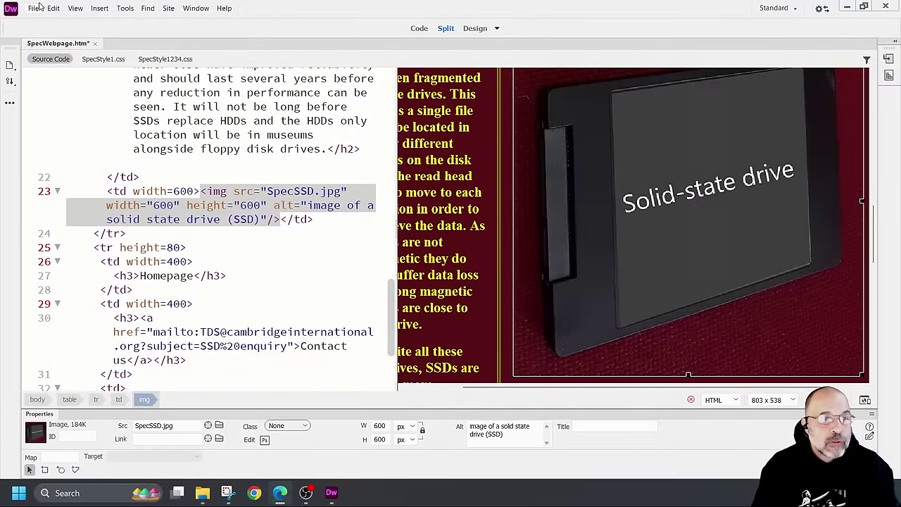
Step: Save SpecWebpage.htm using File > Save in Dreamweaver
left_click(38, 7)
left_click(46, 77)
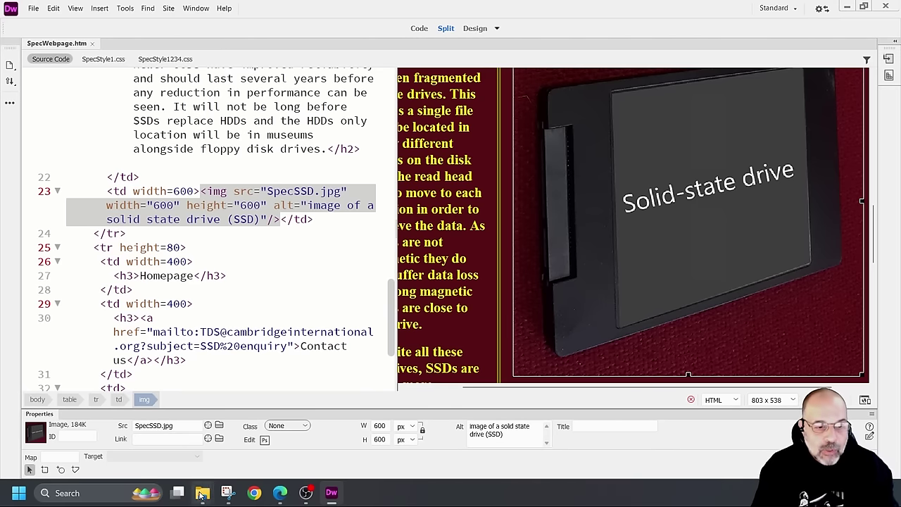
Step: Open SpecWebpage.htm from the Spec_html folder in Chrome and maximize the browser window
mouse_move(202, 494)
left_click(269, 445)
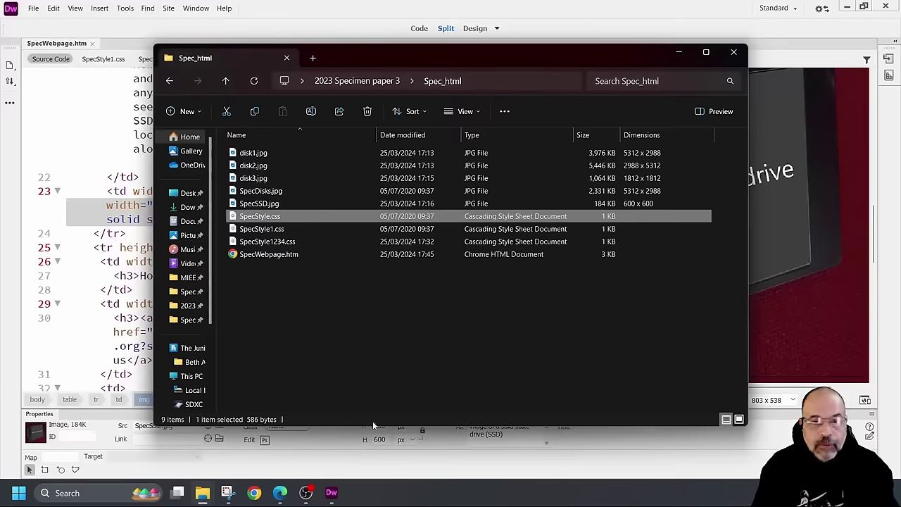
left_click(424, 316)
double_click(286, 256)
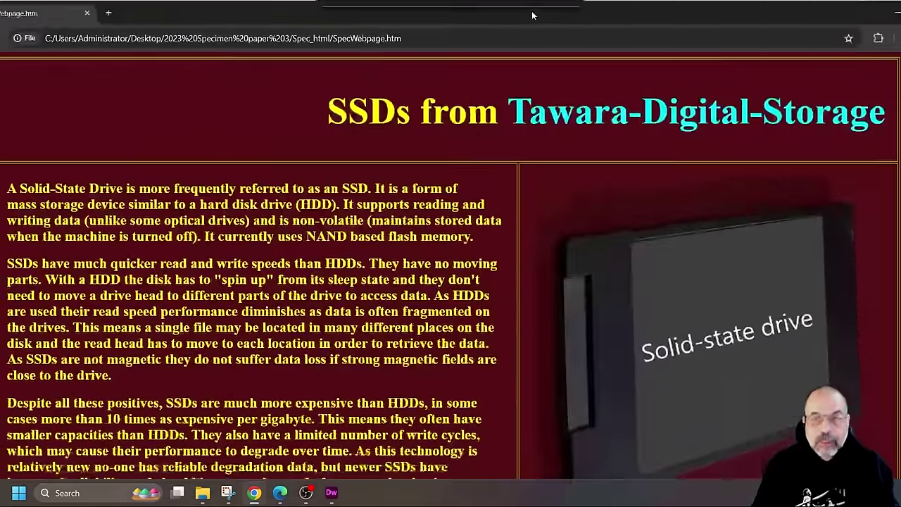
left_click_drag(533, 40, 526, 4)
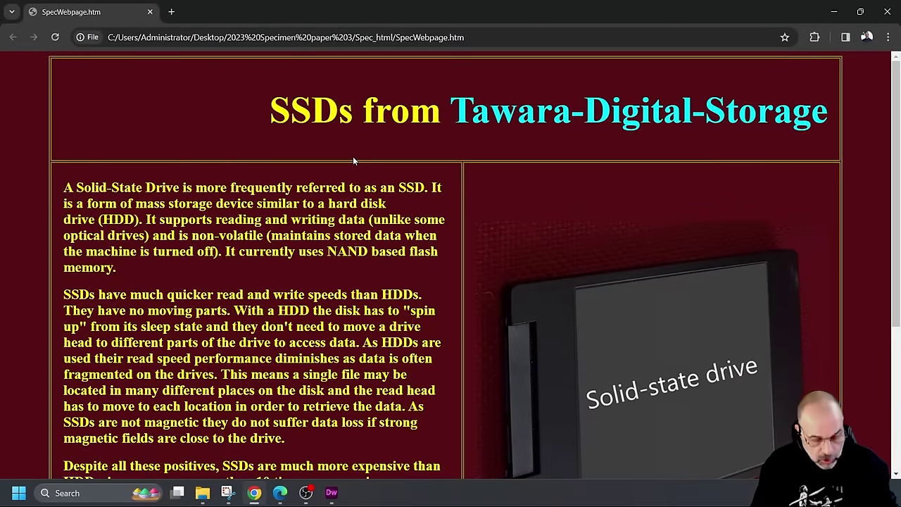
Step: Zoom out the SSD page, then restore, narrow and reposition the Chrome window so everything fits
key("ctrl+minus")
key("ctrl+minus")
key("ctrl+minus")
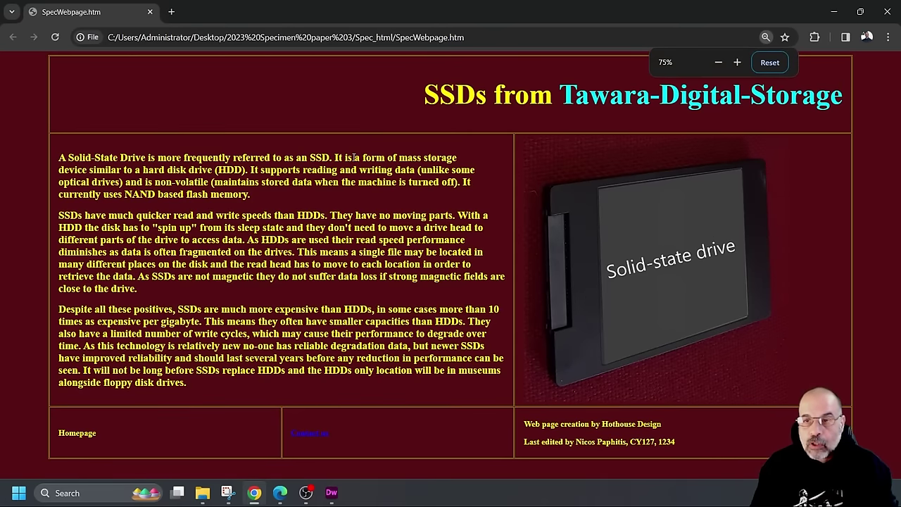
key("ctrl+minus")
key("ctrl+plus")
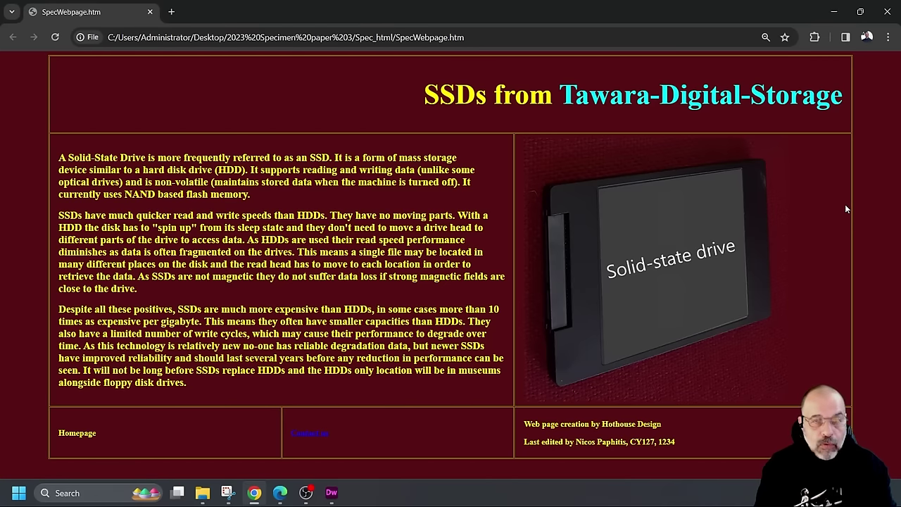
left_click(861, 10)
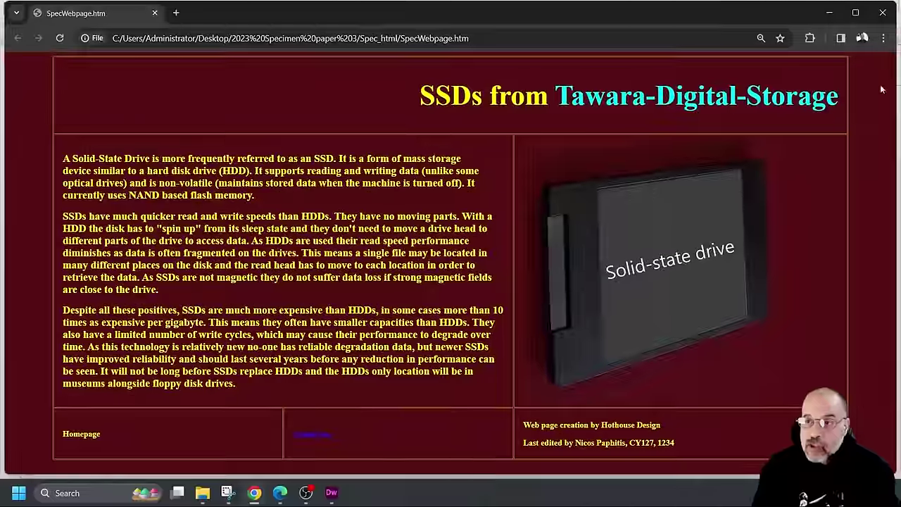
left_click_drag(896, 94, 784, 94)
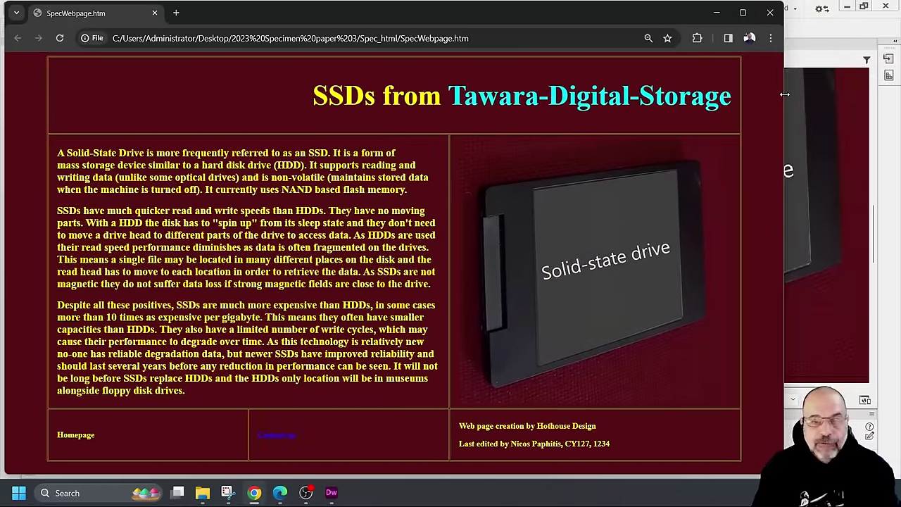
left_click_drag(493, 15, 534, 16)
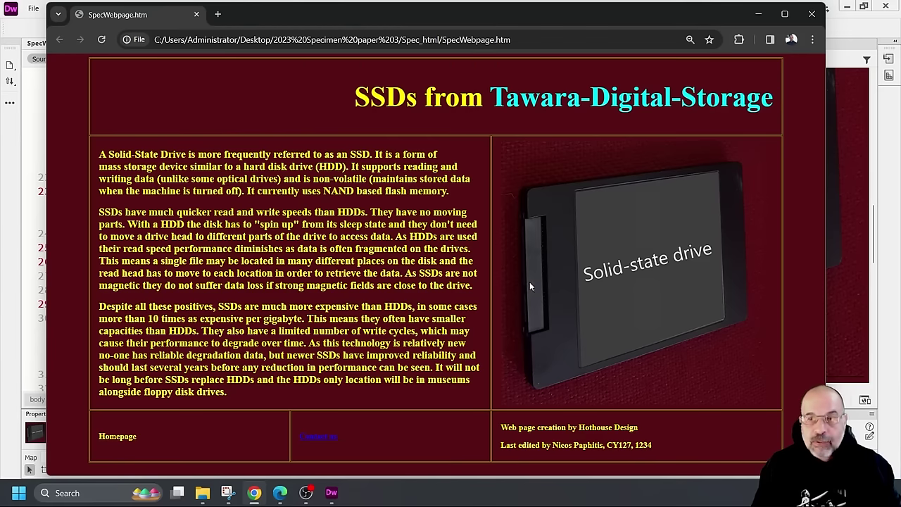
mouse_move(278, 490)
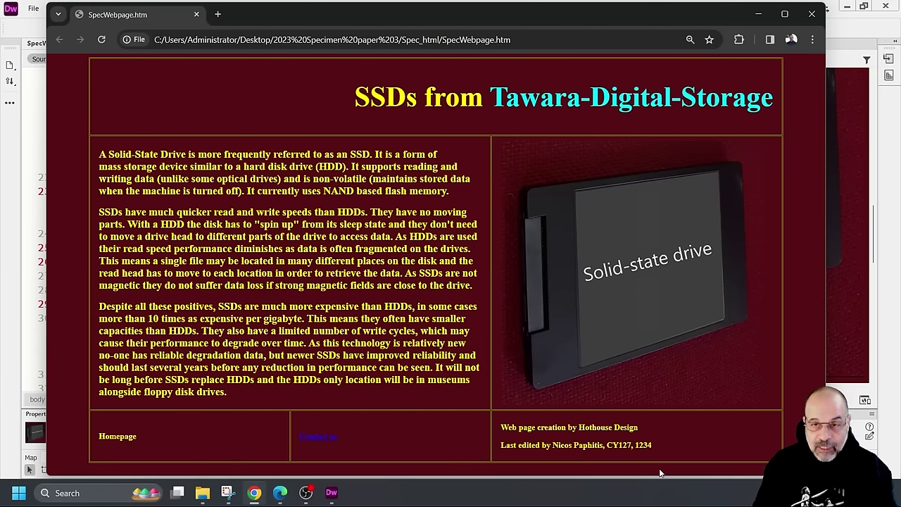
Step: Take a rectangular snip of the Chrome window showing the SSD web page
left_click(226, 493)
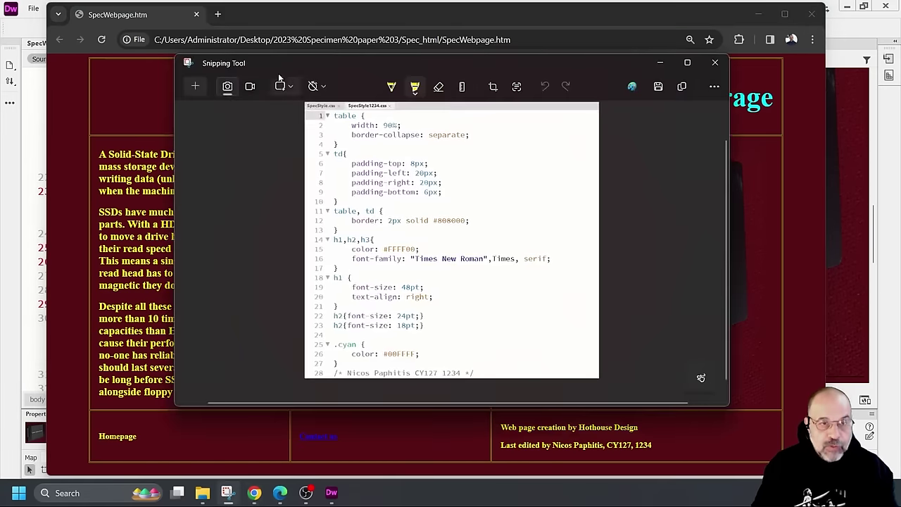
left_click(195, 89)
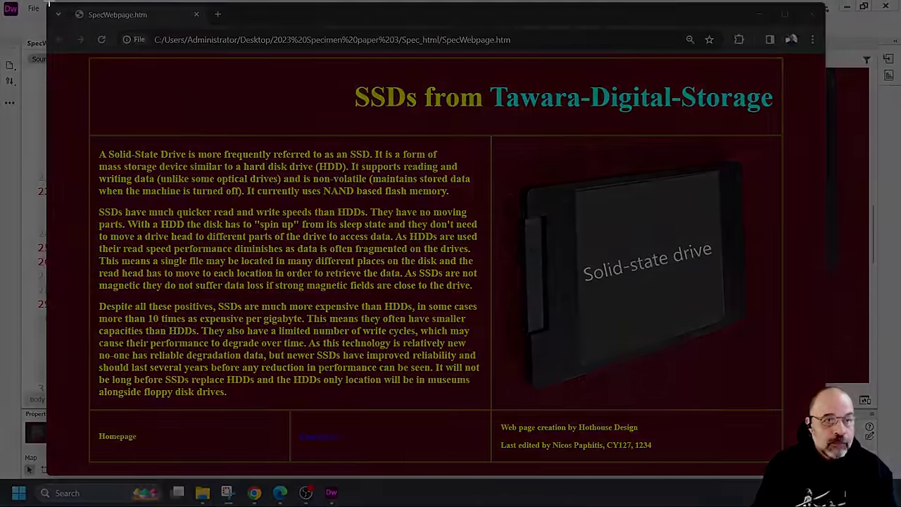
left_click_drag(44, 3, 827, 476)
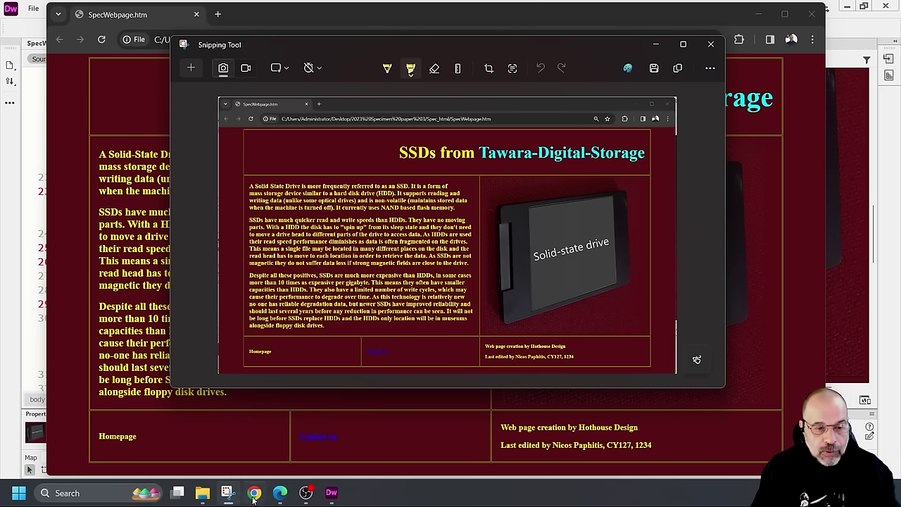
Step: Open SpecEvidence1234.docx from the 2023 Specimen paper 3 folder
mouse_move(203, 498)
left_click(246, 468)
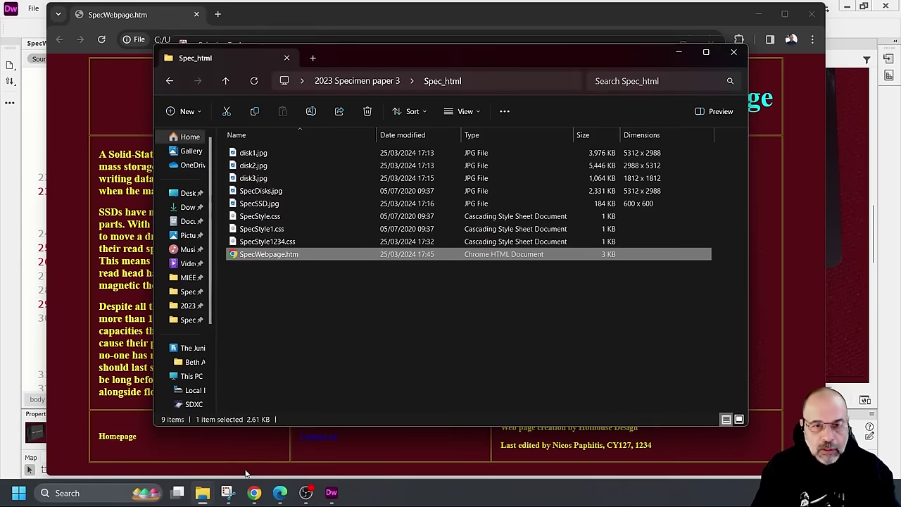
left_click(275, 354)
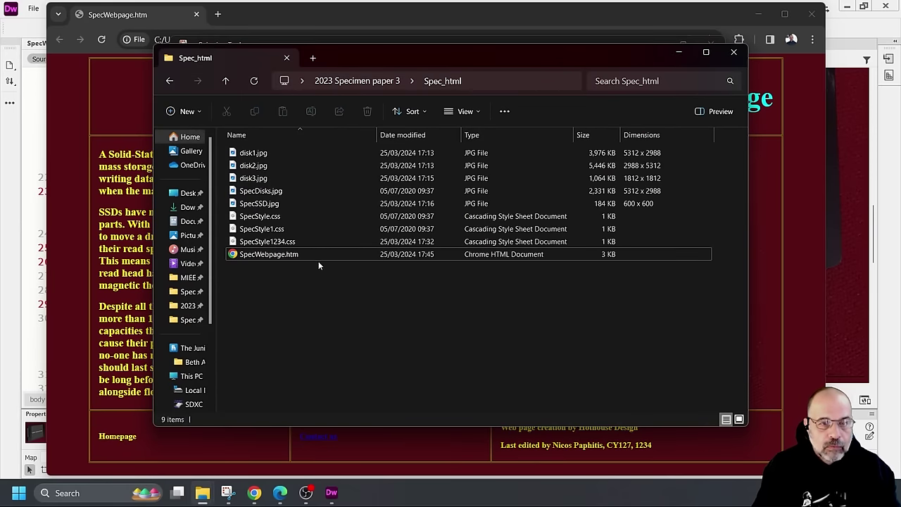
left_click(356, 81)
double_click(276, 180)
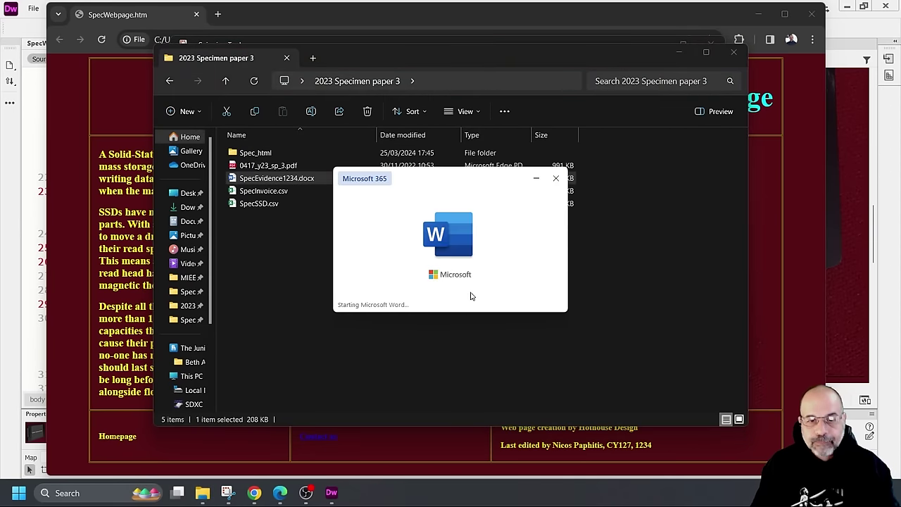
scroll(457, 317, "down", 15)
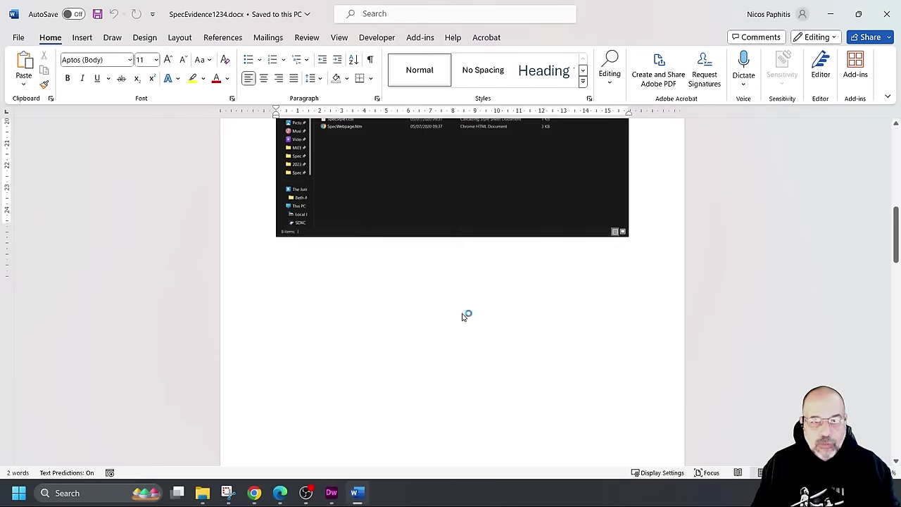
Step: Type the Ev3 label on the new page and paste the web page screenshot below it
scroll(457, 311, "down", 8)
scroll(456, 310, "up", 4)
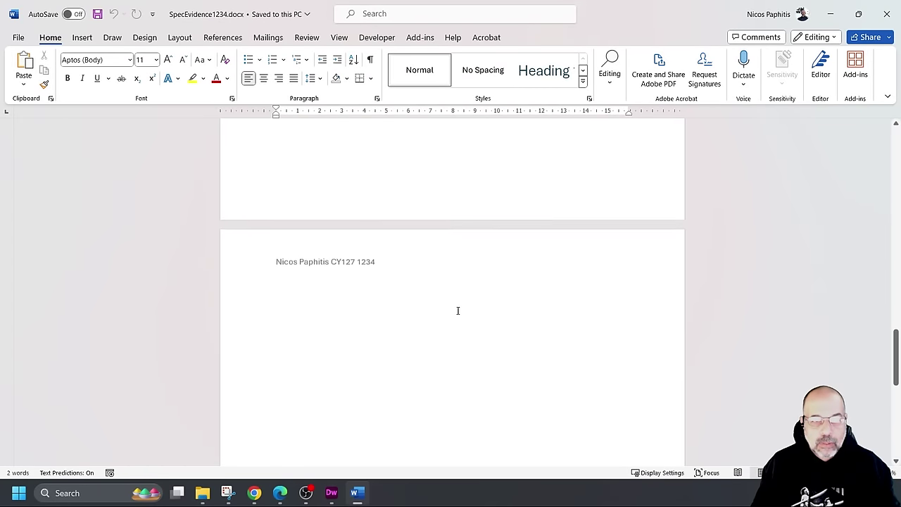
left_click(453, 304)
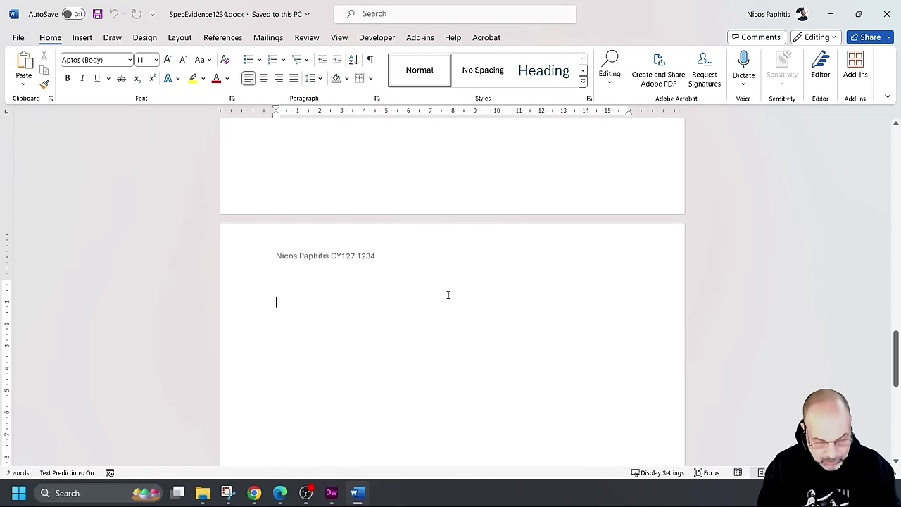
type("ev")
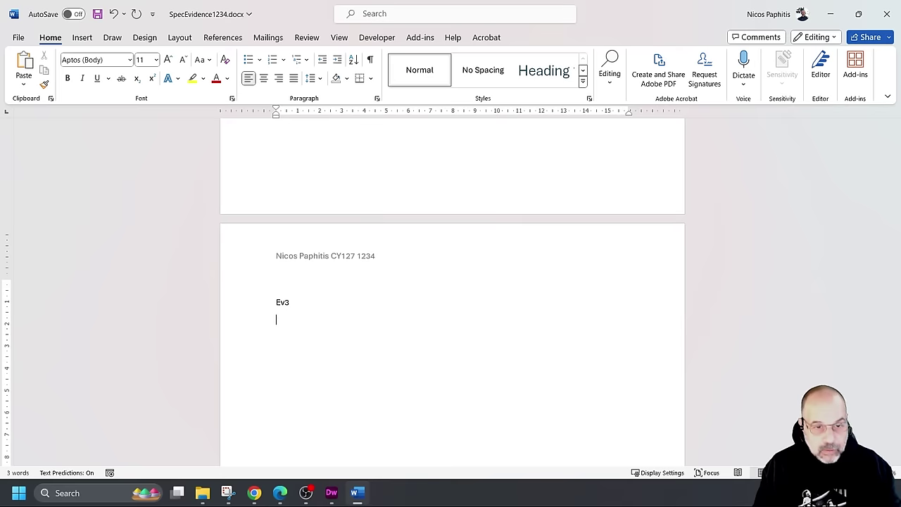
key("Return")
key("ctrl+v")
scroll(444, 295, "down", 3)
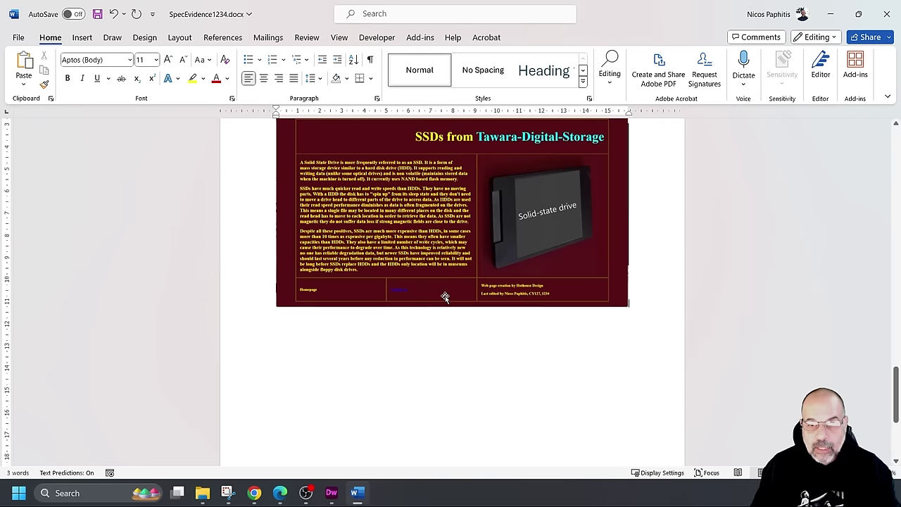
key("Return")
Step: Highlight the instruction to copy the HTML source in the question paper PDF
scroll(453, 296, "down", 2)
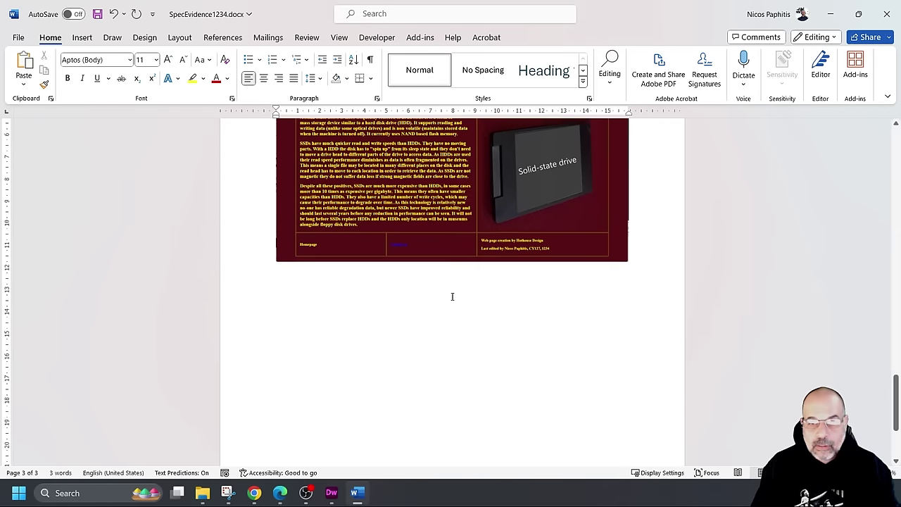
key("alt+Tab")
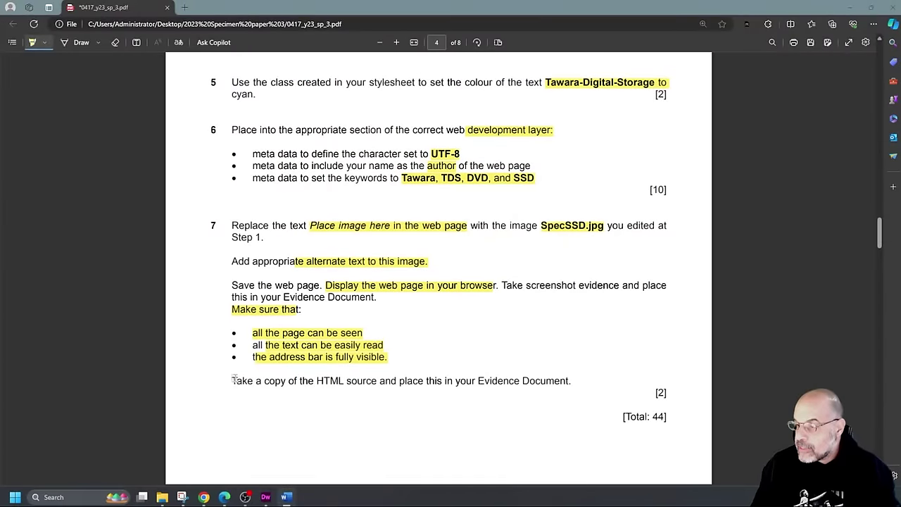
left_click_drag(234, 380, 454, 379)
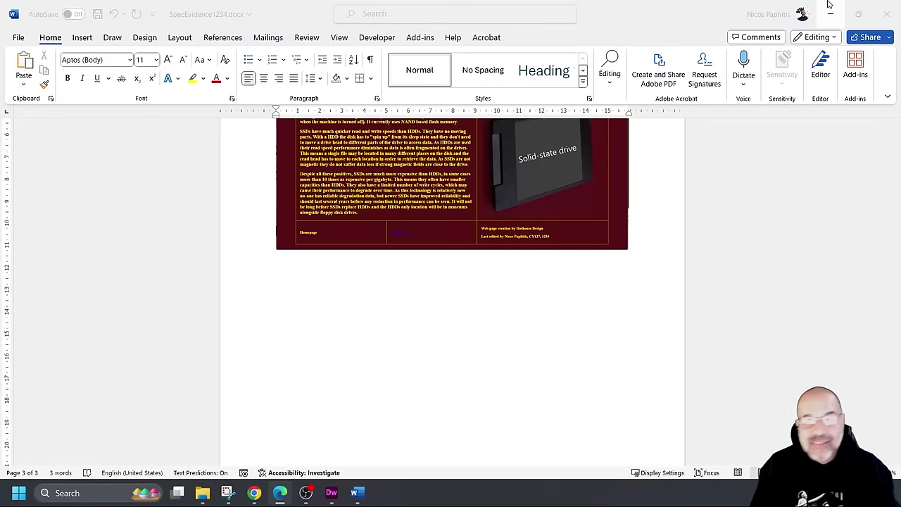
Step: Minimize Word, Edge, File Explorer and Snipping Tool to reveal Dreamweaver's HTML code
left_click(830, 15)
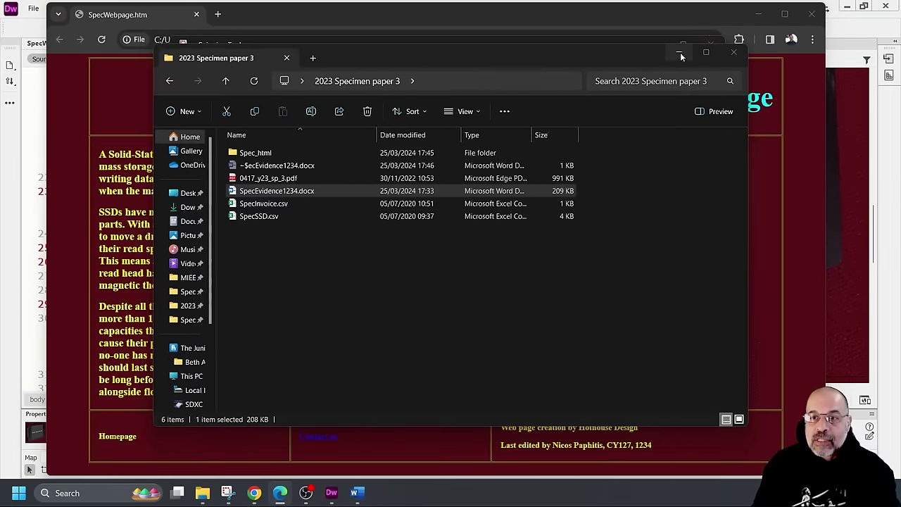
left_click(780, 10)
left_click(758, 14)
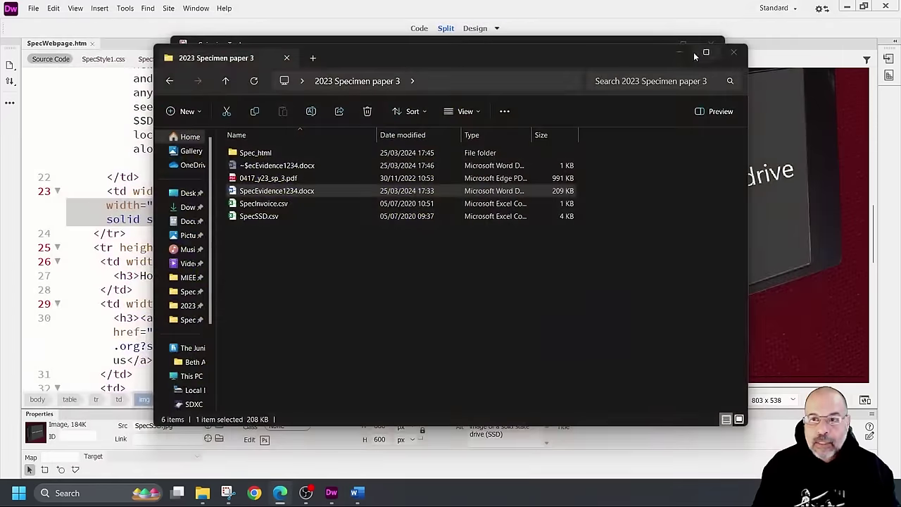
left_click(672, 53)
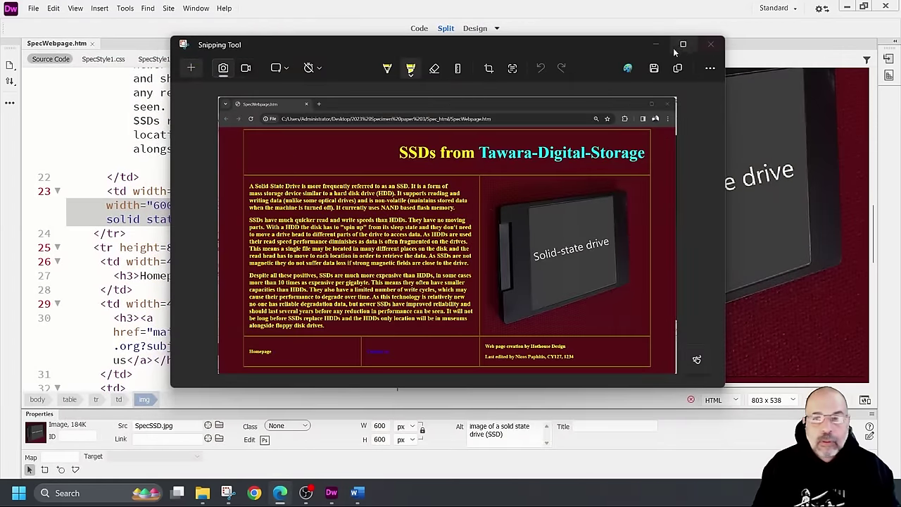
left_click(655, 45)
left_click(289, 262)
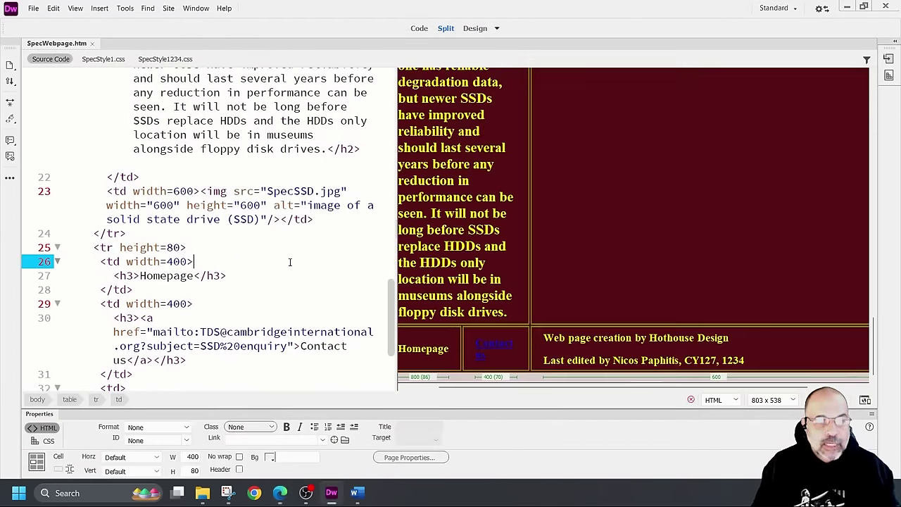
Step: Select all of SpecWebpage.htm's HTML source in Dreamweaver and paste it onto page 4 in Word
scroll(174, 200, "up", 10)
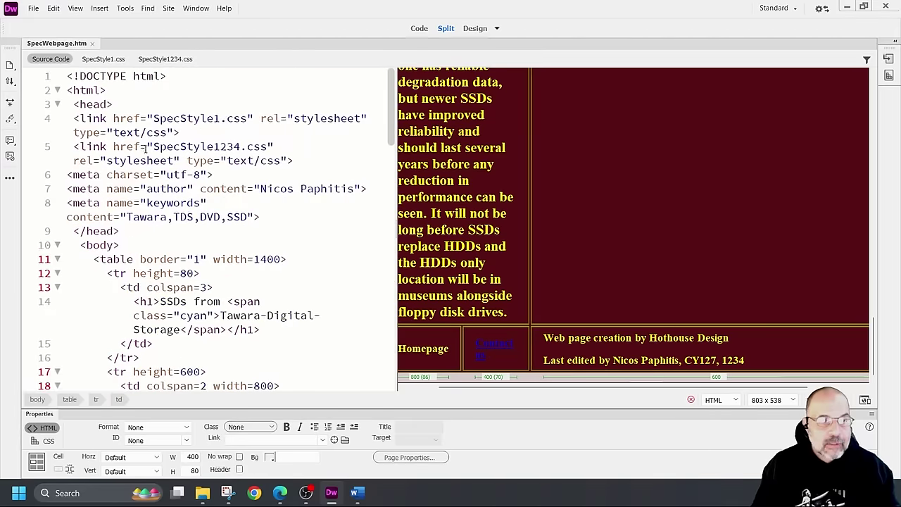
left_click(138, 102)
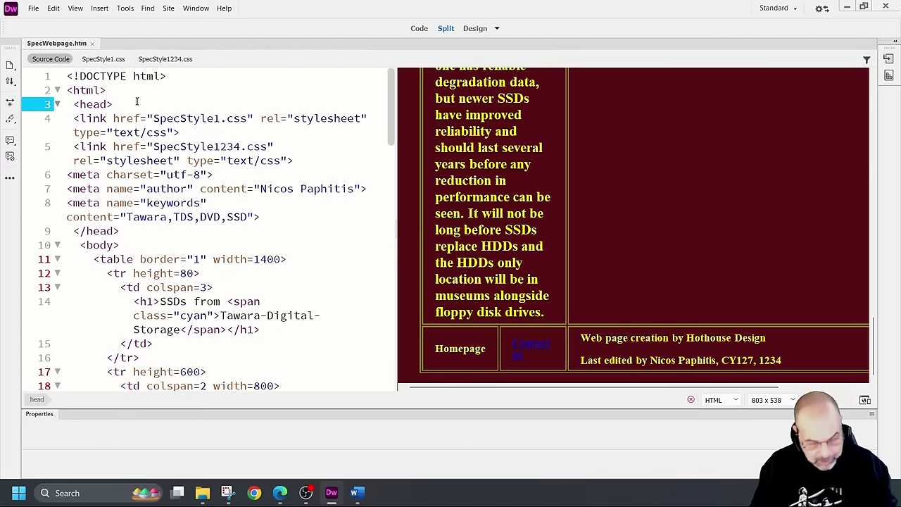
key("ctrl+a")
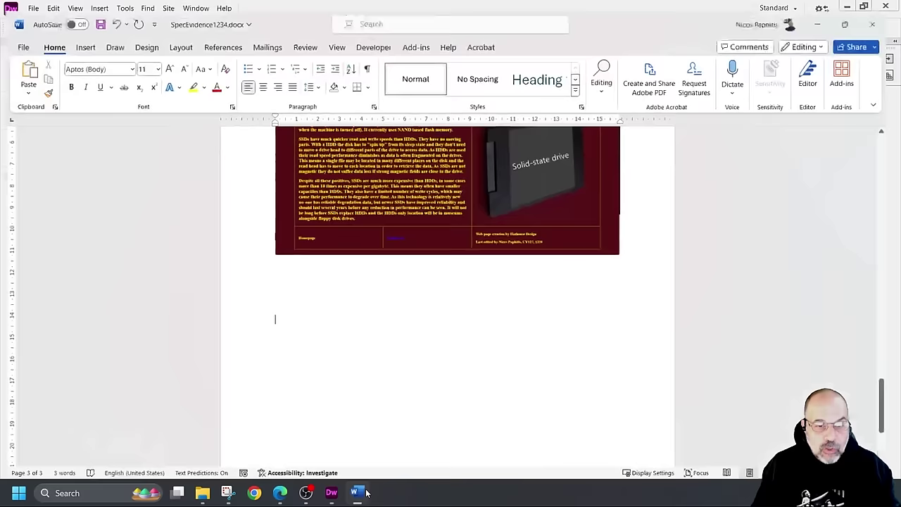
left_click(356, 492)
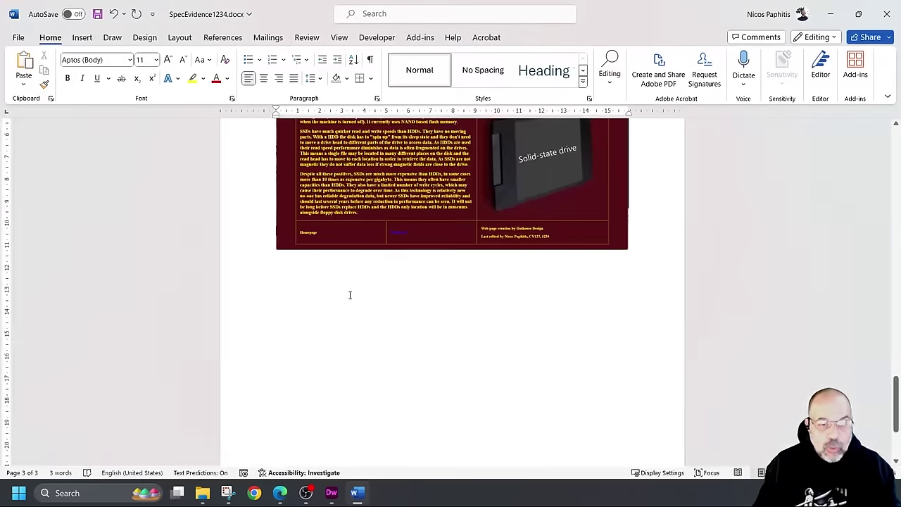
scroll(352, 289, "down", 3)
scroll(354, 280, "up", 3)
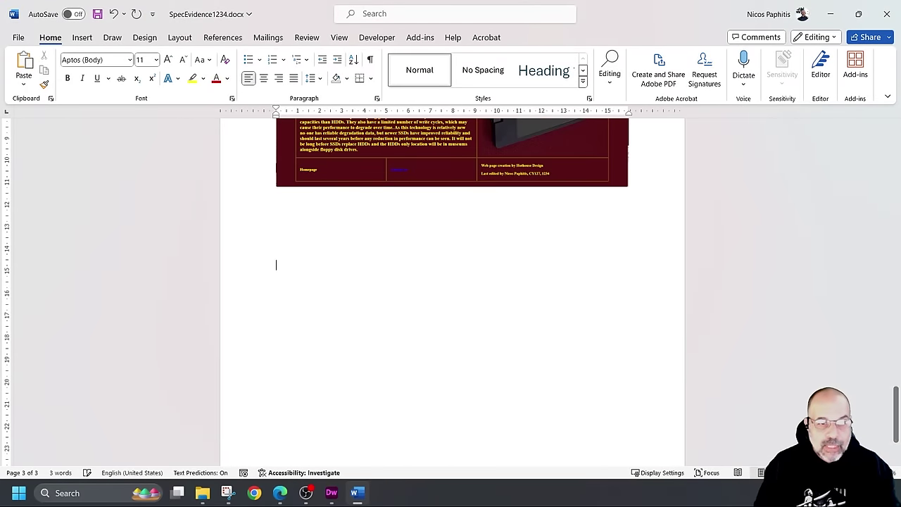
scroll(283, 287, "down", 5)
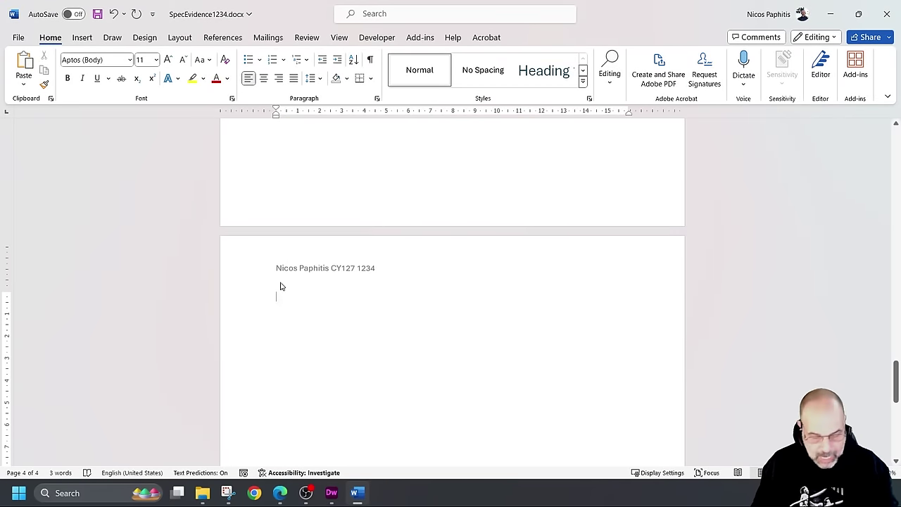
key("ctrl+v")
Step: Select all the pasted HTML code and set its paragraph Spacing After to 0 pt
scroll(433, 286, "down", 6)
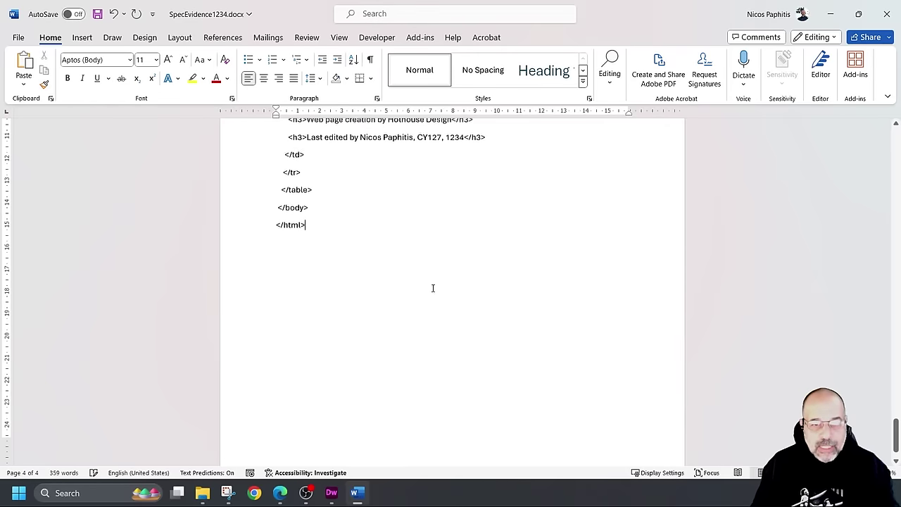
scroll(424, 286, "up", 3)
left_click_drag(378, 320, 268, 199)
scroll(334, 254, "up", 15)
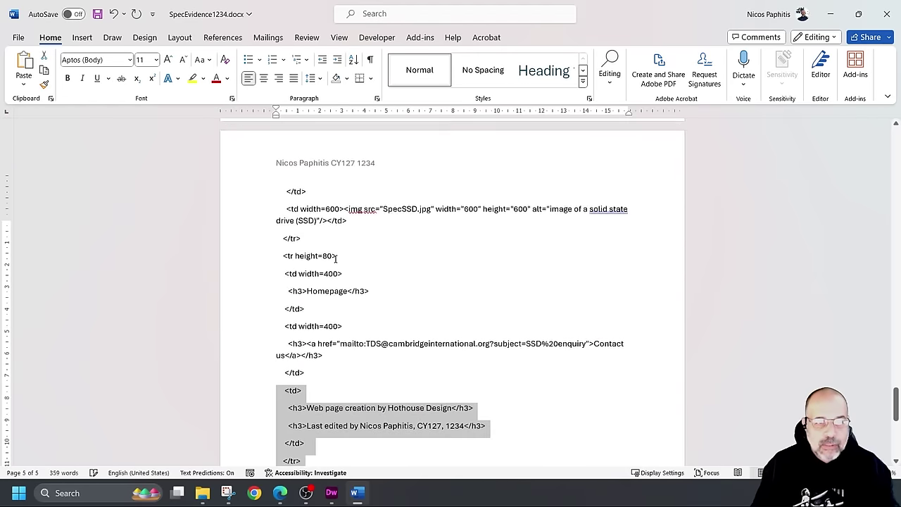
scroll(334, 255, "up", 5)
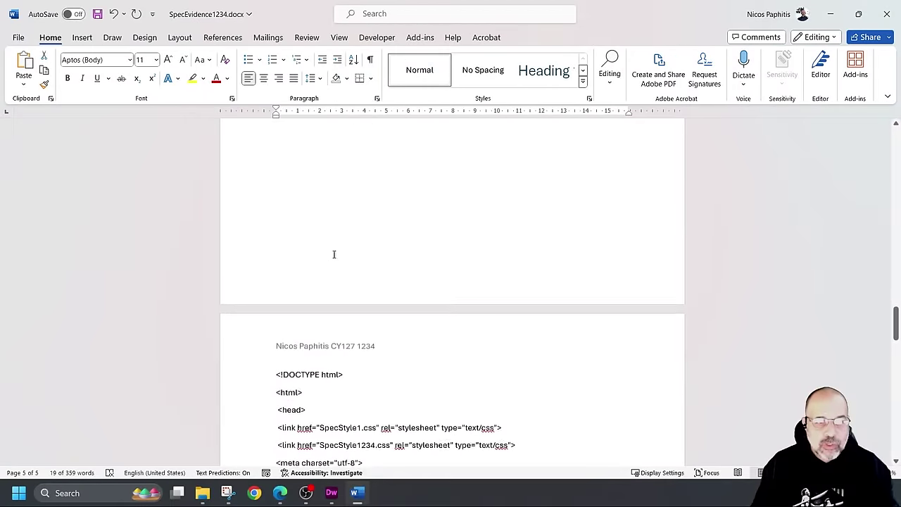
scroll(288, 304, "down", 1)
left_click(273, 351, "shift")
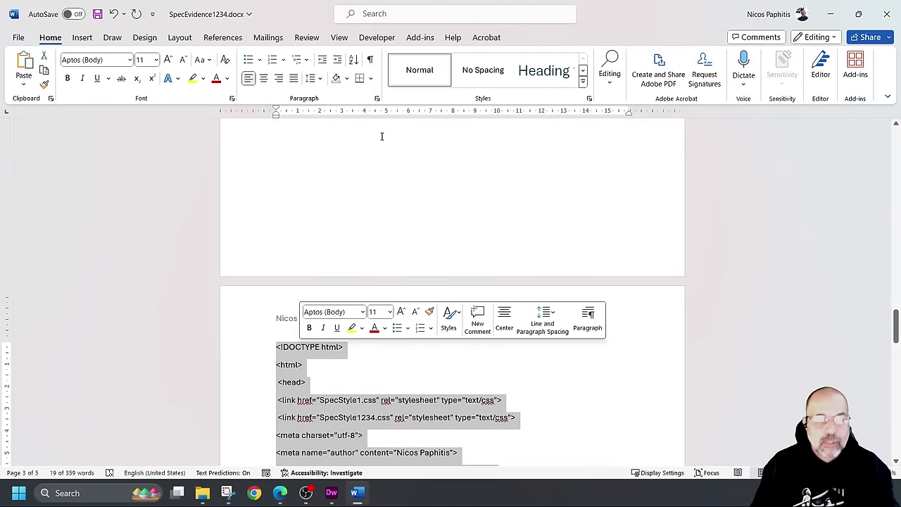
left_click(377, 99)
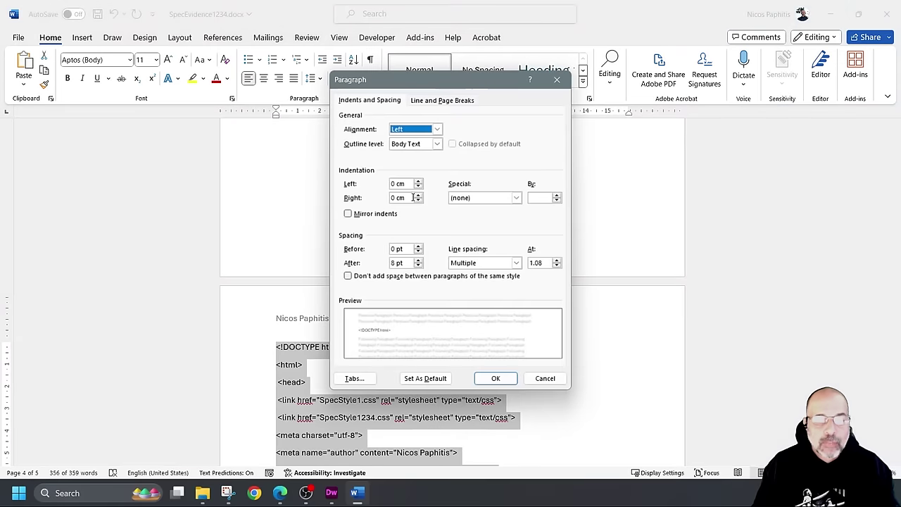
left_click(418, 266)
left_click(418, 266)
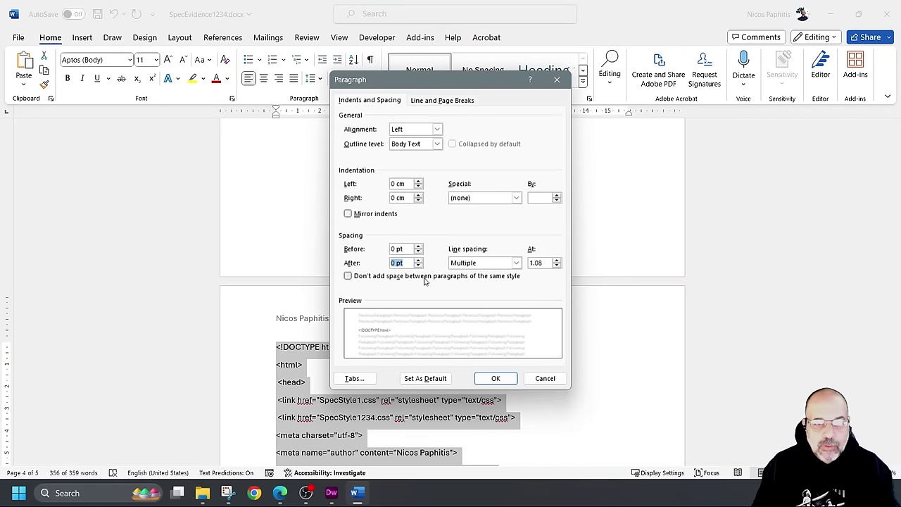
left_click(495, 378)
scroll(500, 355, "down", 15)
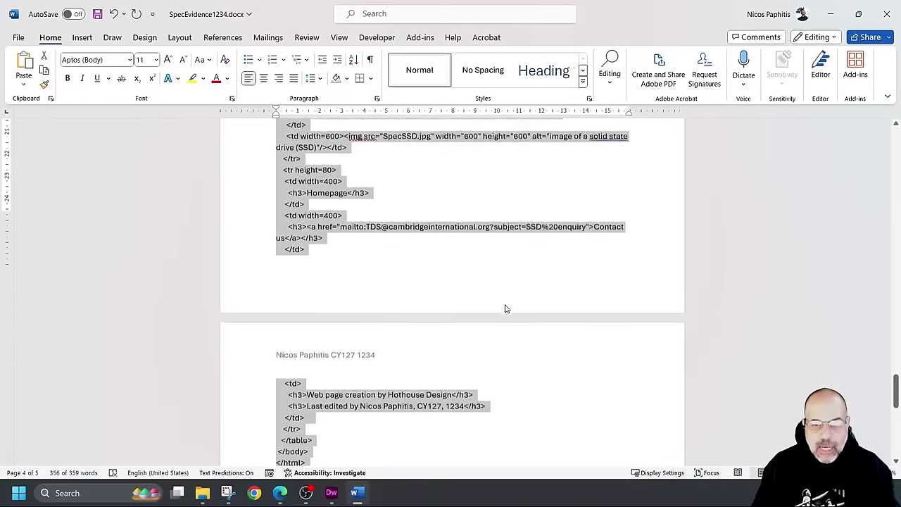
Step: Drag the top, bottom and right margins outward on the rulers to enlarge the code area
scroll(501, 295, "up", 15)
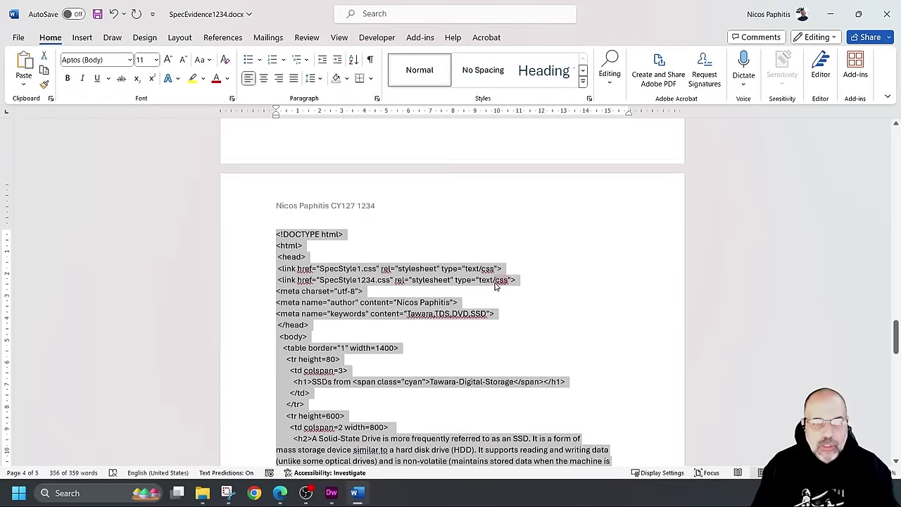
scroll(491, 281, "down", 6)
scroll(488, 279, "up", 3)
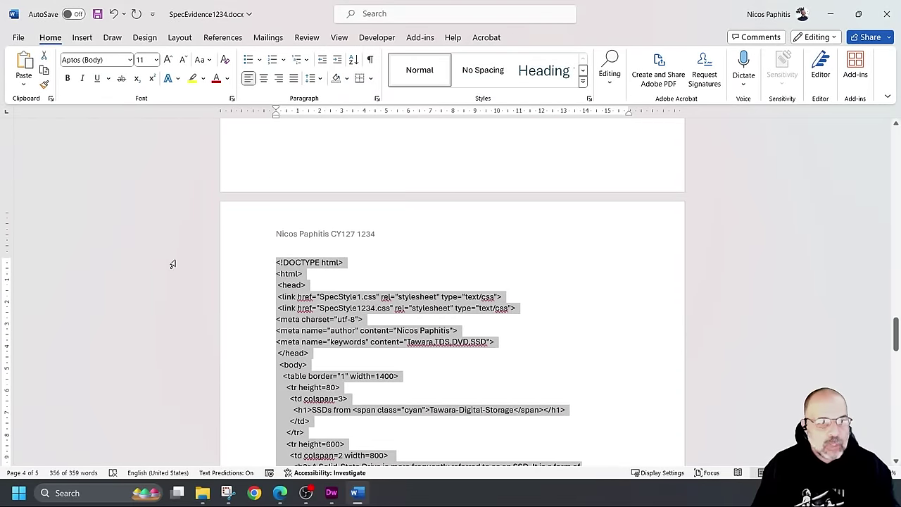
left_click(308, 247)
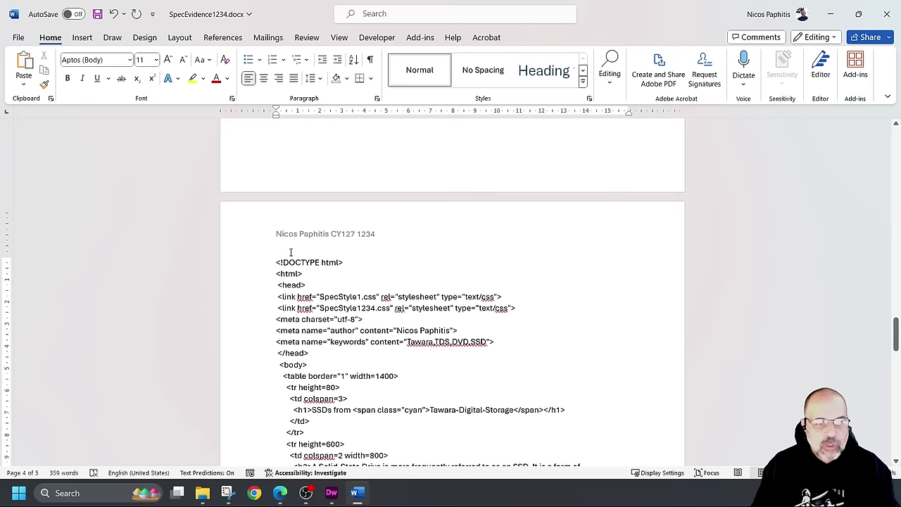
mouse_move(7, 258)
left_mouse_down()
mouse_move(5, 225)
mouse_move(3, 257)
left_mouse_up()
scroll(265, 292, "down", 15)
scroll(264, 292, "up", 2)
left_click_drag(6, 206, 2, 242)
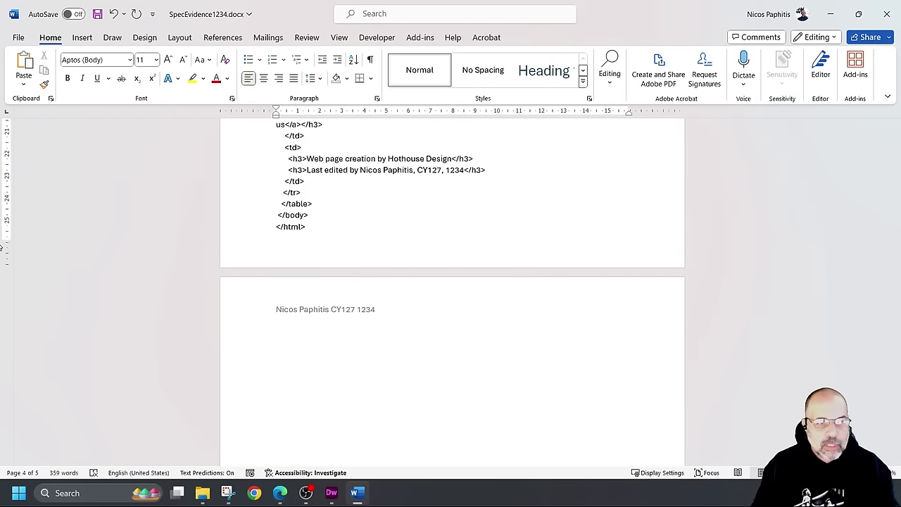
scroll(420, 324, "up", 10)
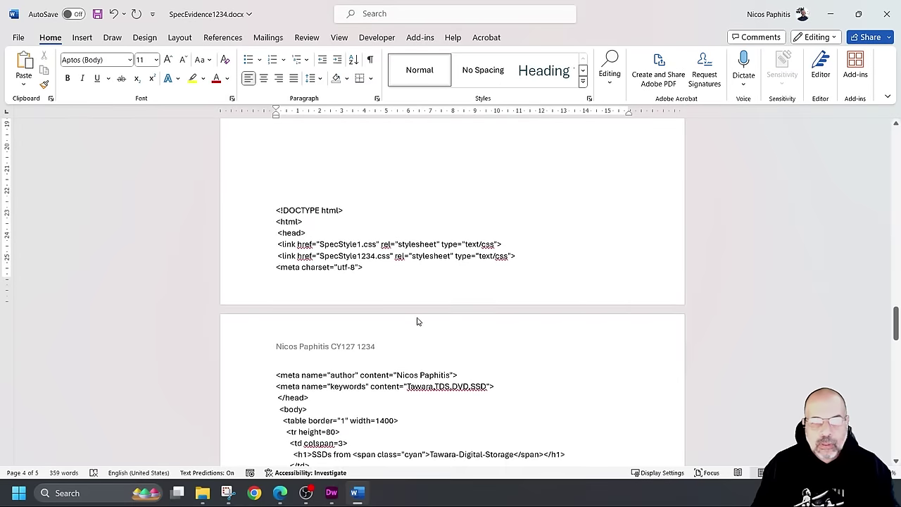
scroll(423, 317, "up", 1)
mouse_move(628, 110)
left_mouse_down()
mouse_move(675, 112)
mouse_move(663, 111)
left_mouse_up()
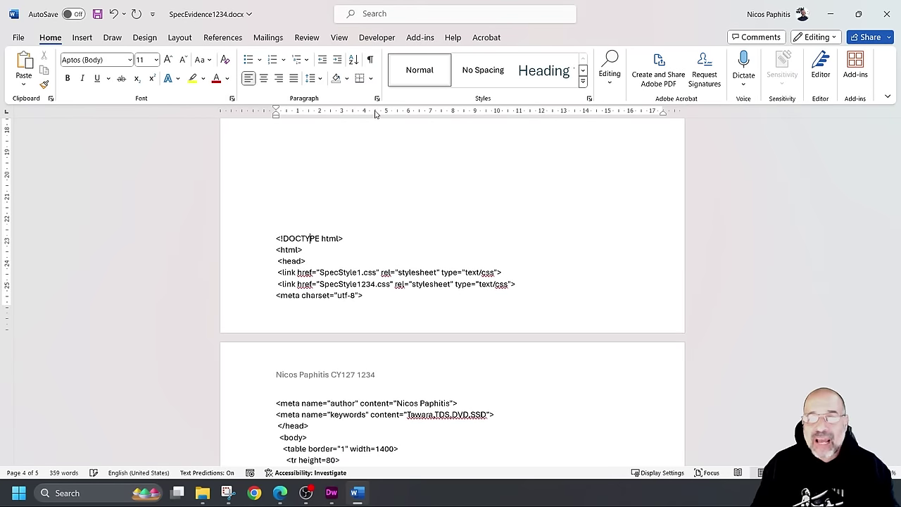
mouse_move(275, 120)
left_mouse_down()
mouse_move(237, 120)
mouse_move(275, 121)
left_mouse_up()
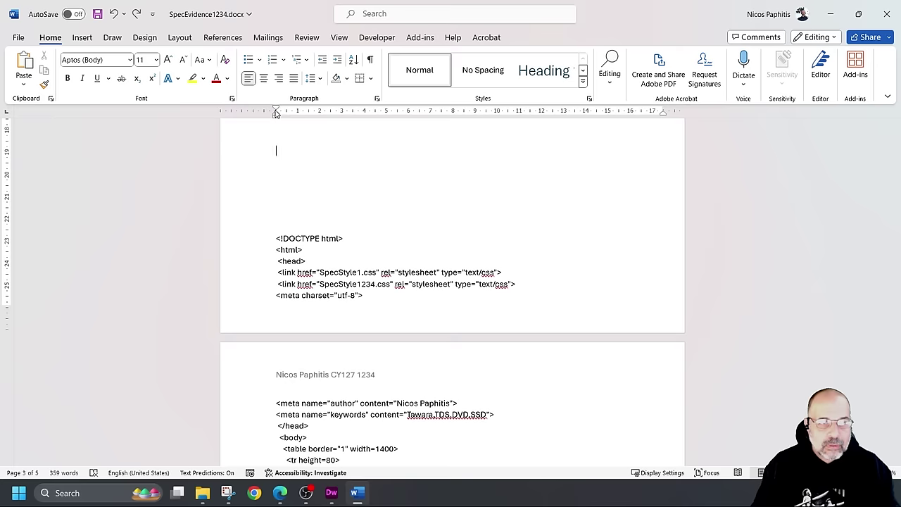
Step: Widen the left margin, push the HTML code onto its own page, and lower the bottom margin so </html> stays with it
left_click_drag(275, 113, 236, 112)
key("Return")
key("Return")
key("Return")
key("Return")
key("Return")
key("Return")
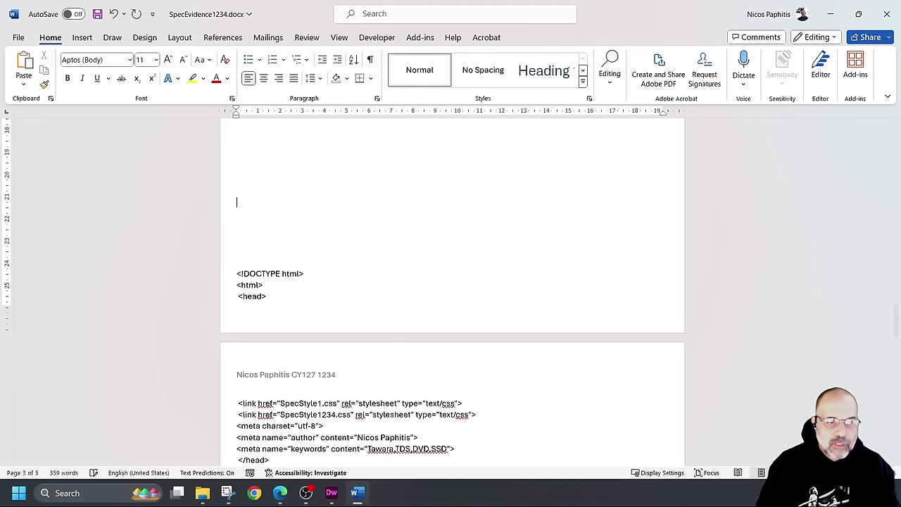
key("BackSpace")
key("BackSpace")
key("BackSpace")
key("BackSpace")
key("BackSpace")
key("BackSpace")
key("BackSpace")
key("BackSpace")
key("BackSpace")
key("BackSpace")
key("BackSpace")
key("BackSpace")
scroll(485, 211, "down", 10)
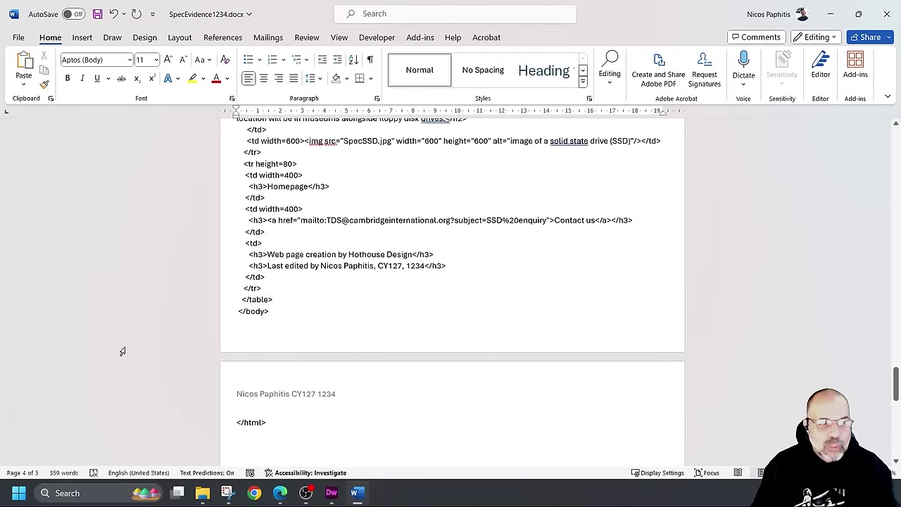
left_click_drag(4, 325, 4, 331)
scroll(373, 303, "up", 14)
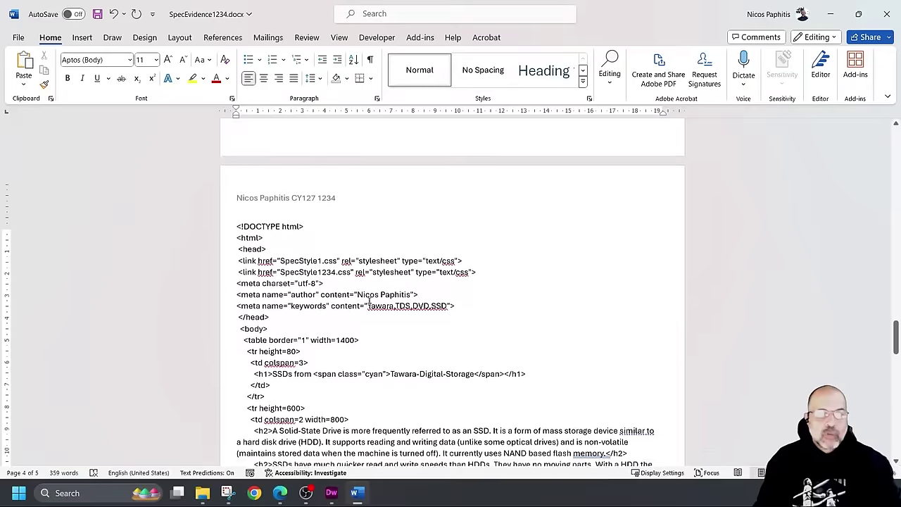
scroll(366, 306, "up", 10)
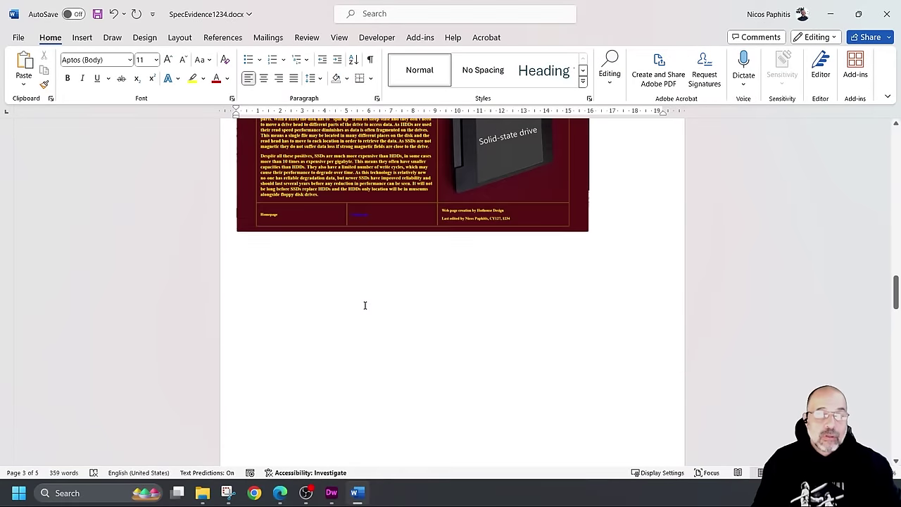
Step: Push the Ev2 and Ev3 labels onto new pages with a line break above each
scroll(363, 304, "up", 10)
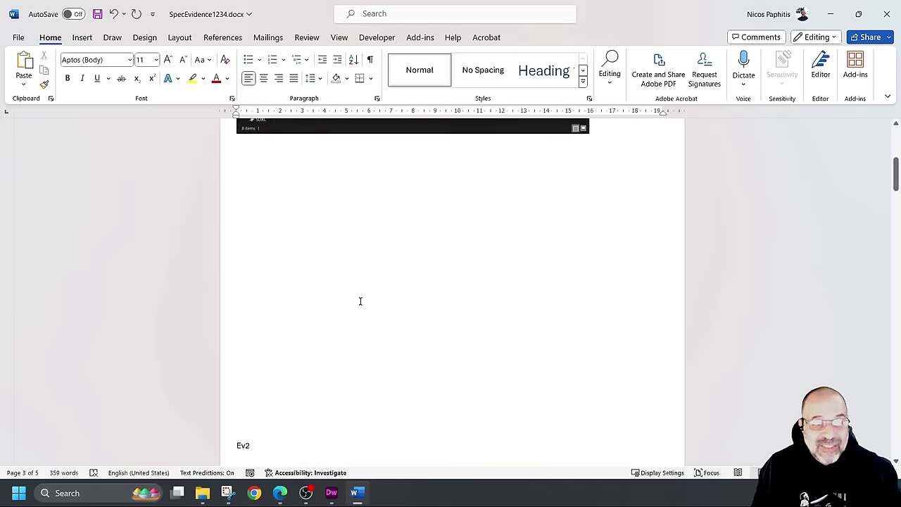
scroll(360, 301, "up", 15)
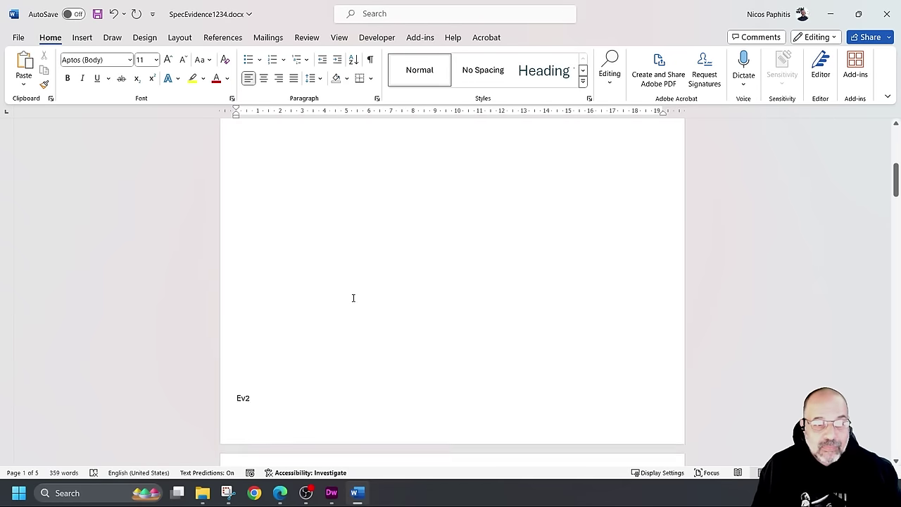
left_click(345, 285)
key("Return")
key("Return")
key("Return")
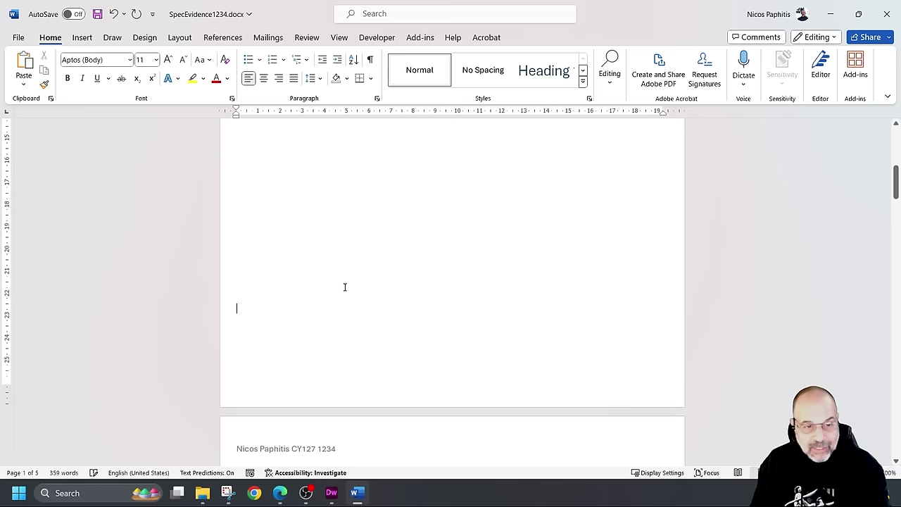
scroll(355, 285, "down", 6)
scroll(363, 284, "down", 10)
left_click(364, 279)
key("Return")
Step: Tidy the blank lines before the HTML code, keeping it on its own page, and save SpecEvidence1234.docx
scroll(361, 280, "down", 10)
left_click(371, 211)
key("Delete")
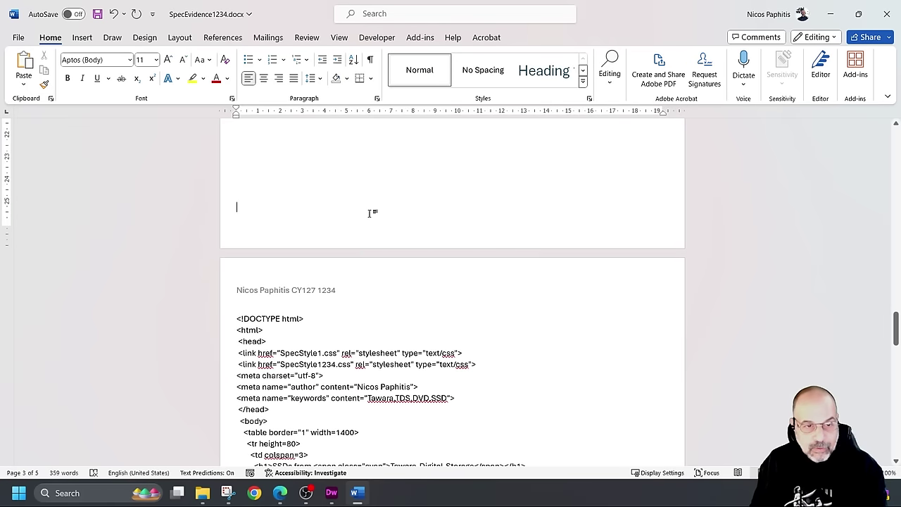
key("Delete")
key("ctrl+z")
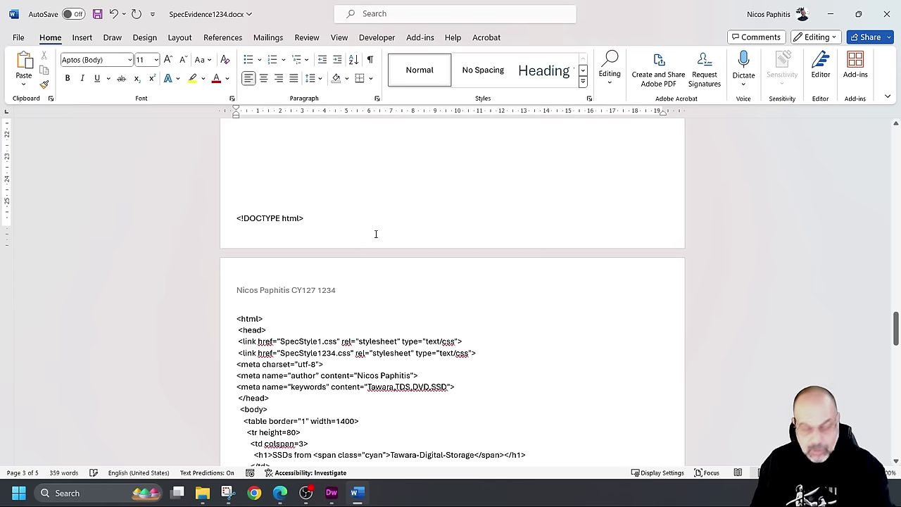
key("ctrl+z")
scroll(375, 232, "down", 8)
scroll(376, 237, "down", 10)
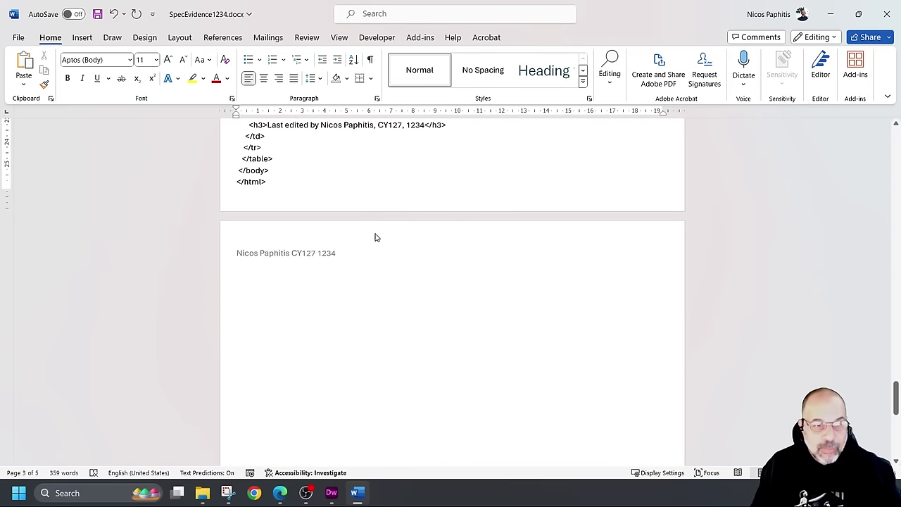
left_click(363, 278)
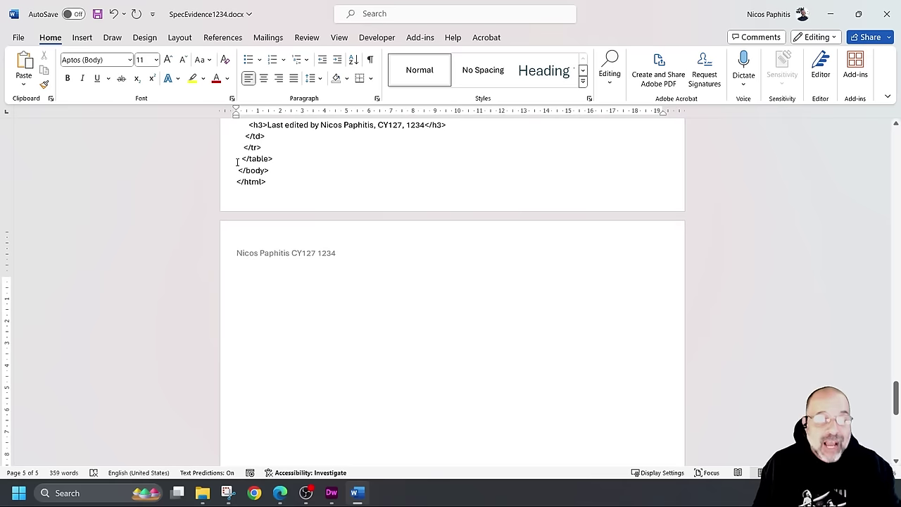
scroll(309, 246, "up", 6)
scroll(240, 187, "up", 4)
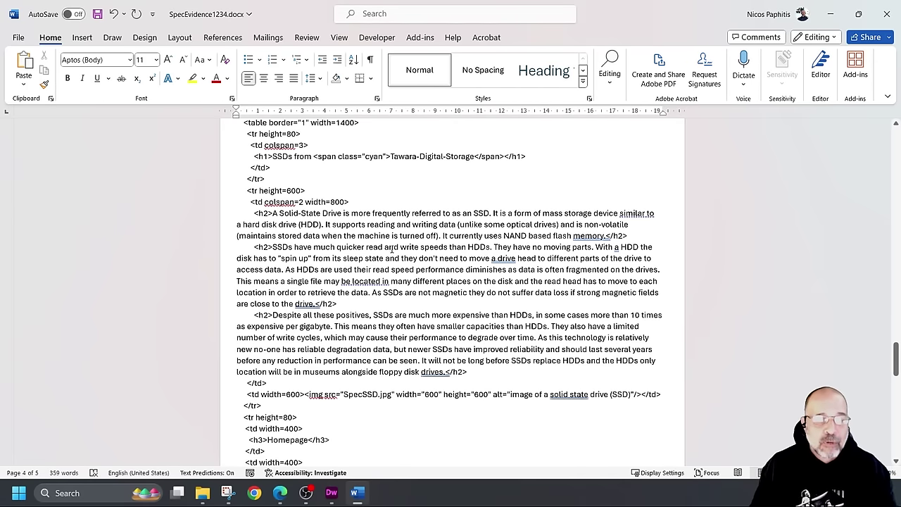
scroll(391, 249, "down", 6)
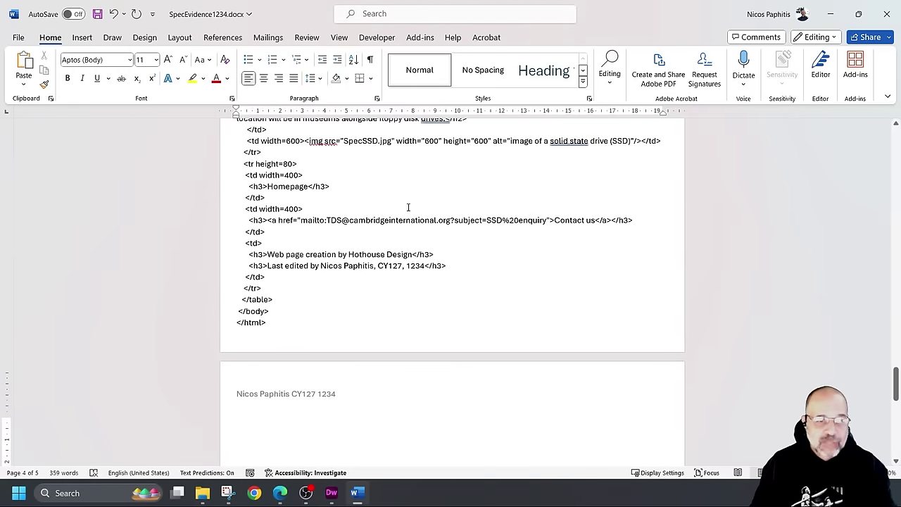
scroll(475, 236, "down", 2)
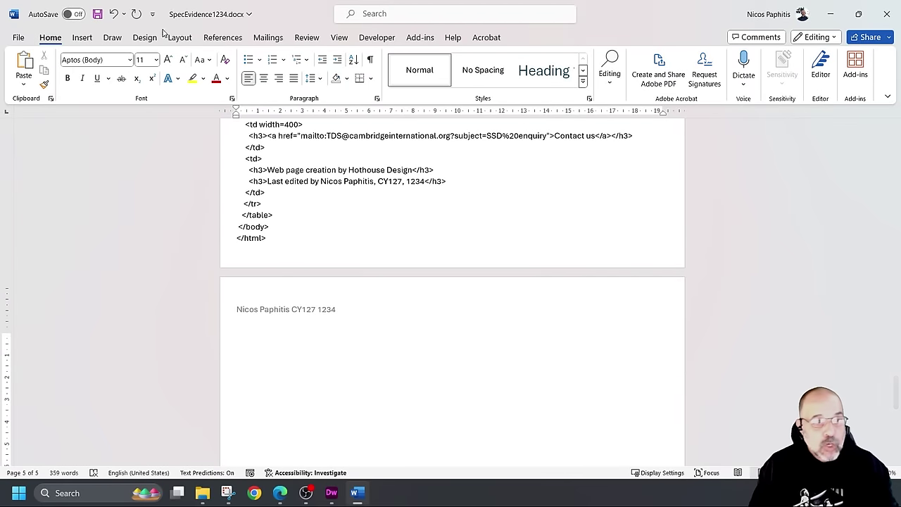
left_click(99, 15)
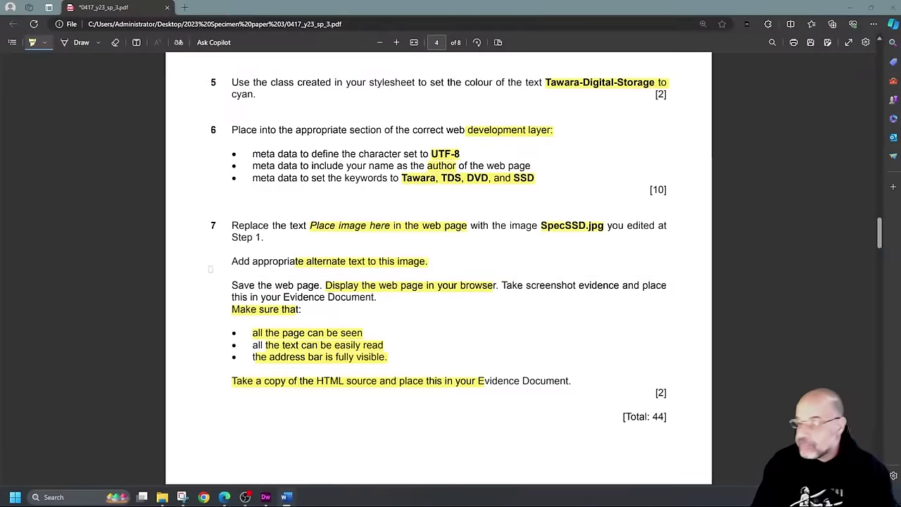
Step: Highlight 'in euros', 'to 2 decimal places.' and the SpecInvoice.csv file name in the exam paper
scroll(421, 299, "down", 8)
scroll(419, 294, "up", 3)
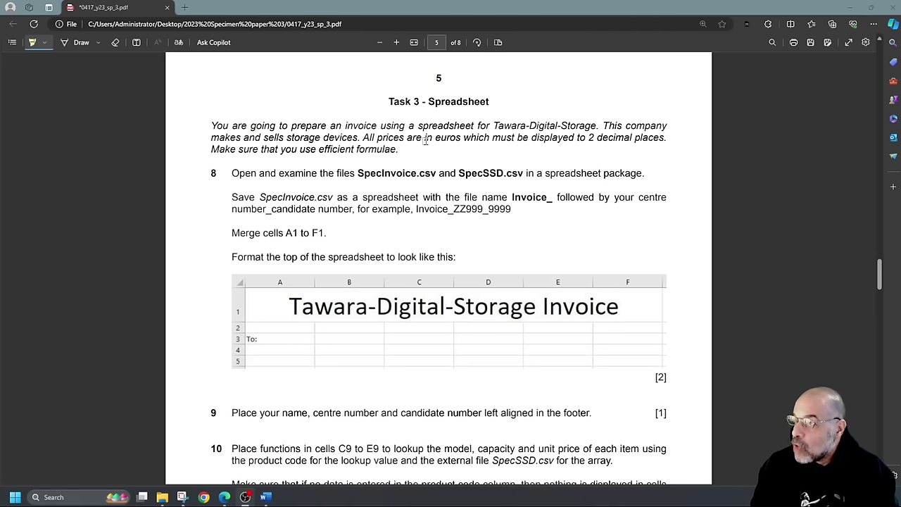
left_click_drag(425, 137, 461, 138)
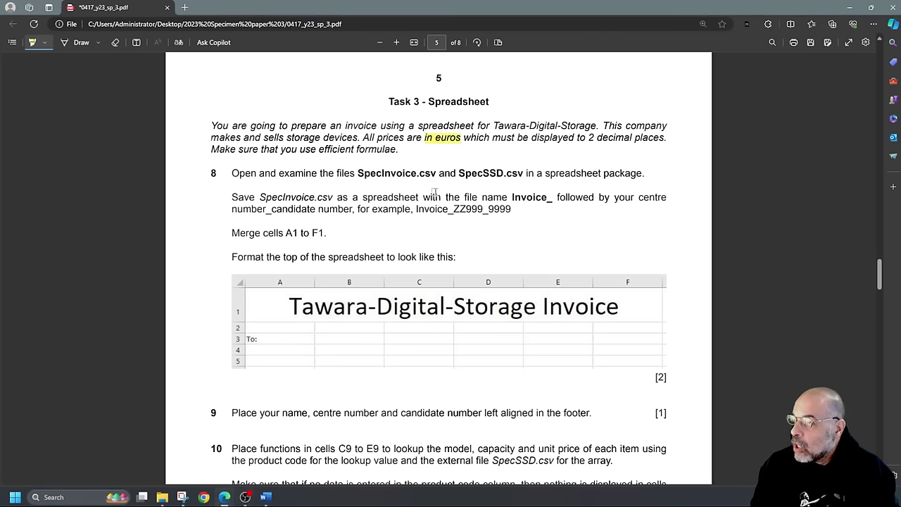
left_click_drag(578, 138, 666, 138)
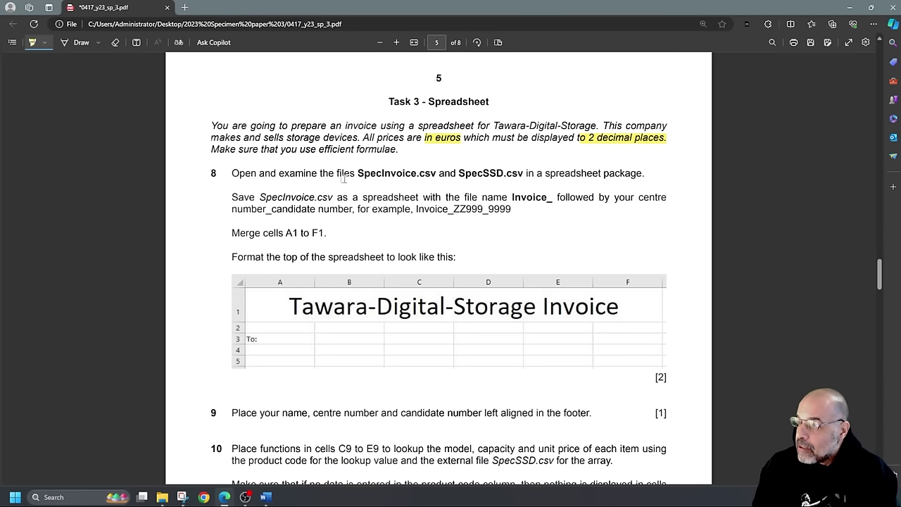
left_click_drag(357, 174, 536, 175)
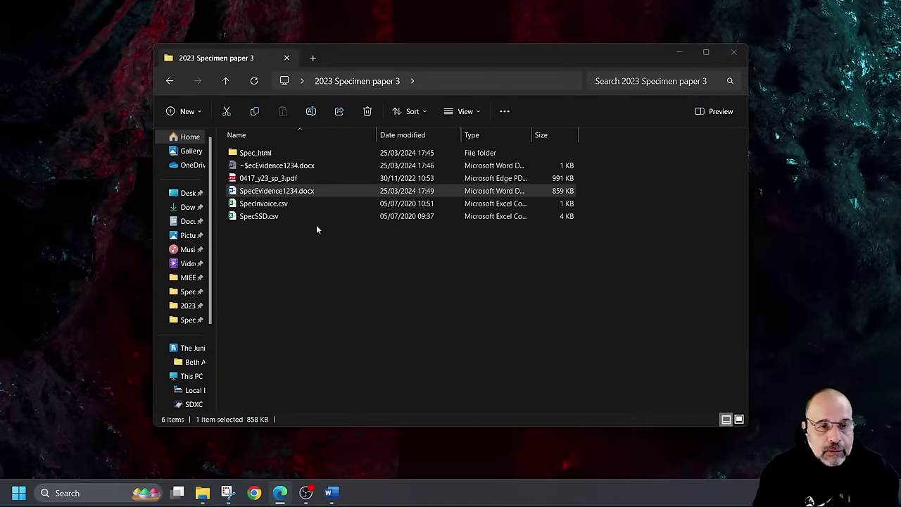
Step: Open SpecInvoice.csv, discard the recovered file versions, then reopen it maximized in Excel
double_click(279, 205)
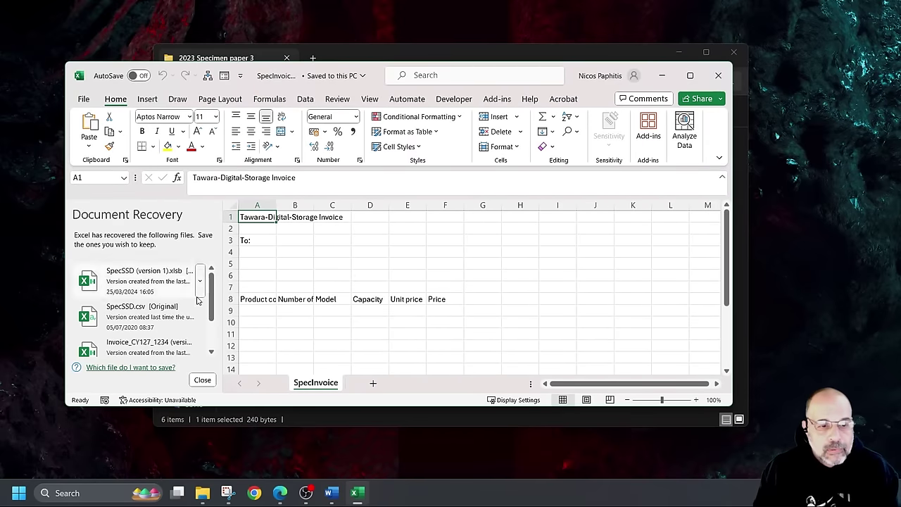
left_click(202, 379)
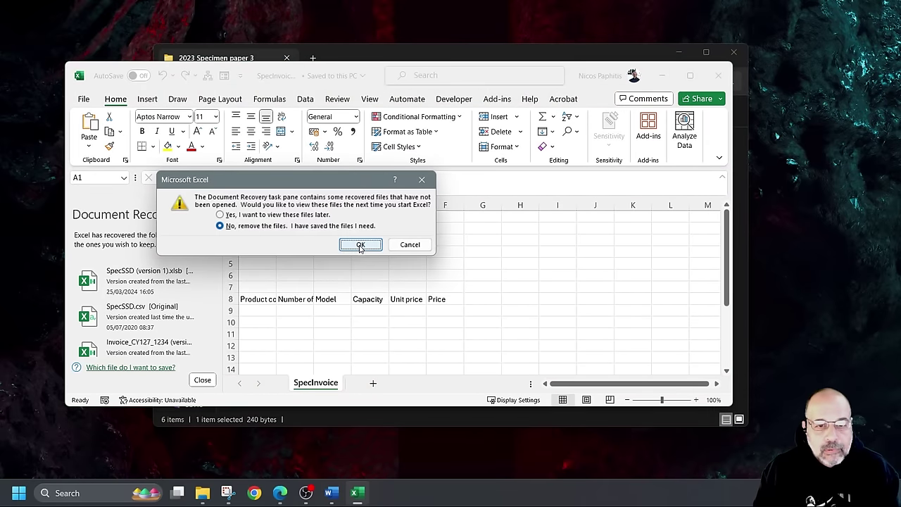
left_click(360, 245)
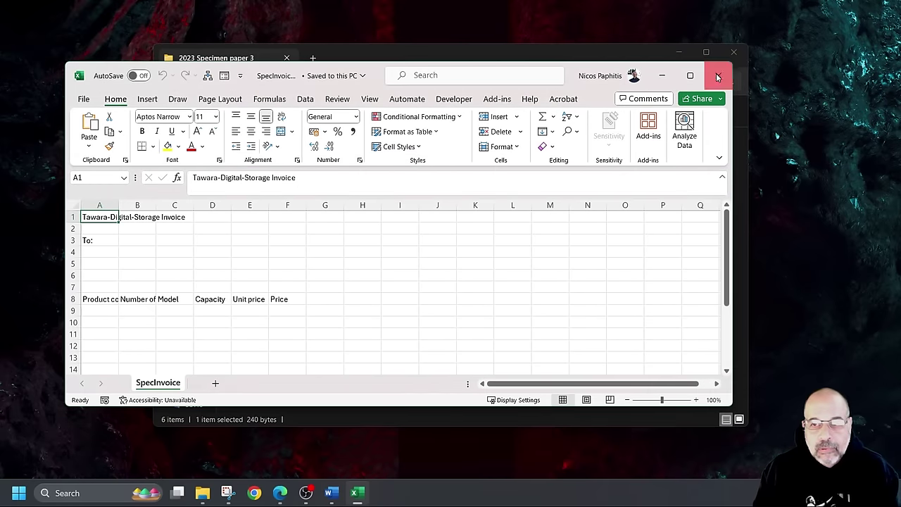
left_click(717, 77)
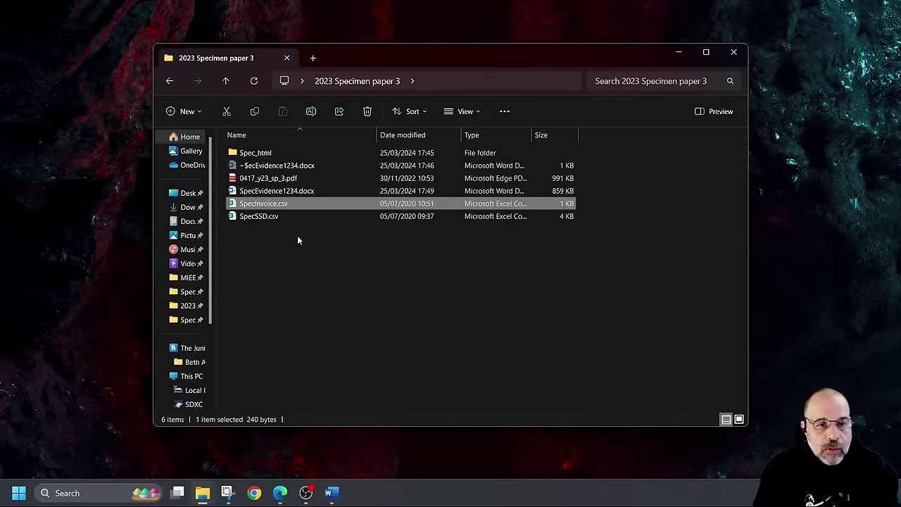
double_click(266, 204)
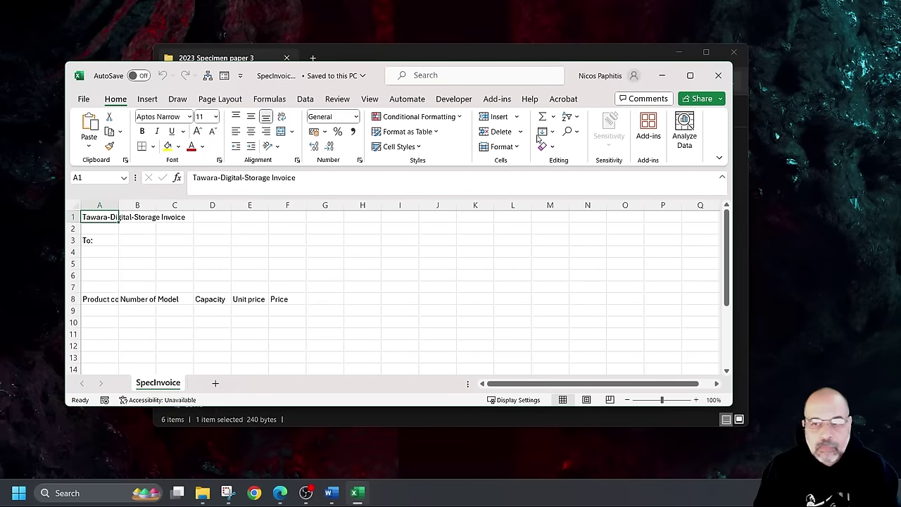
left_click(690, 75)
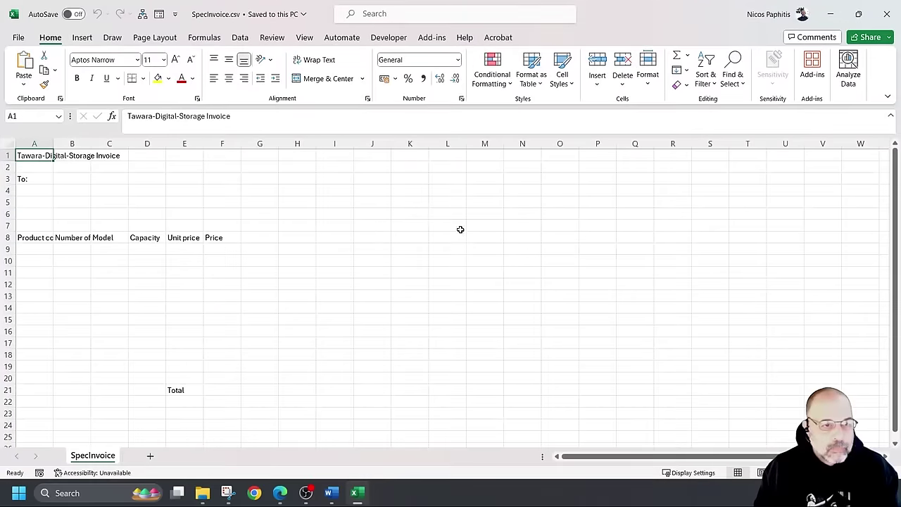
Step: AutoFit columns A to E of SpecInvoice to their contents
scroll(458, 255, "up", 2)
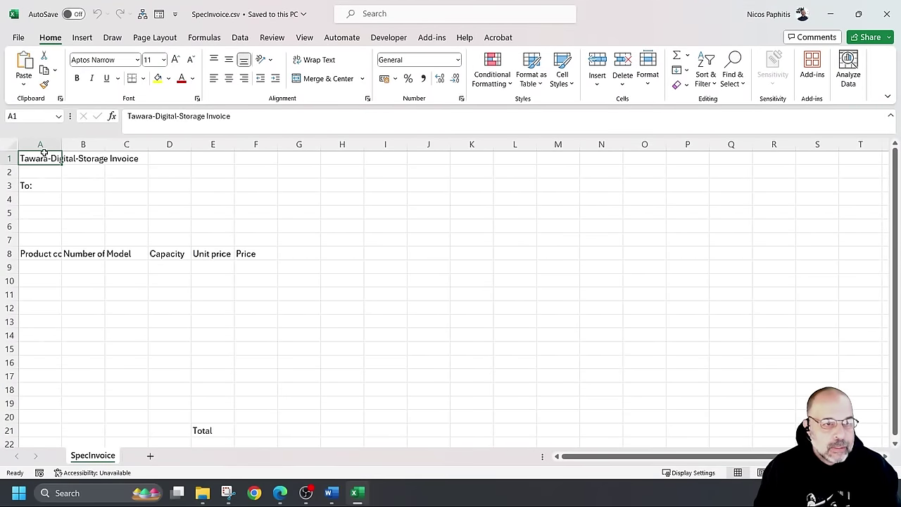
left_click_drag(39, 144, 196, 144)
double_click(147, 143)
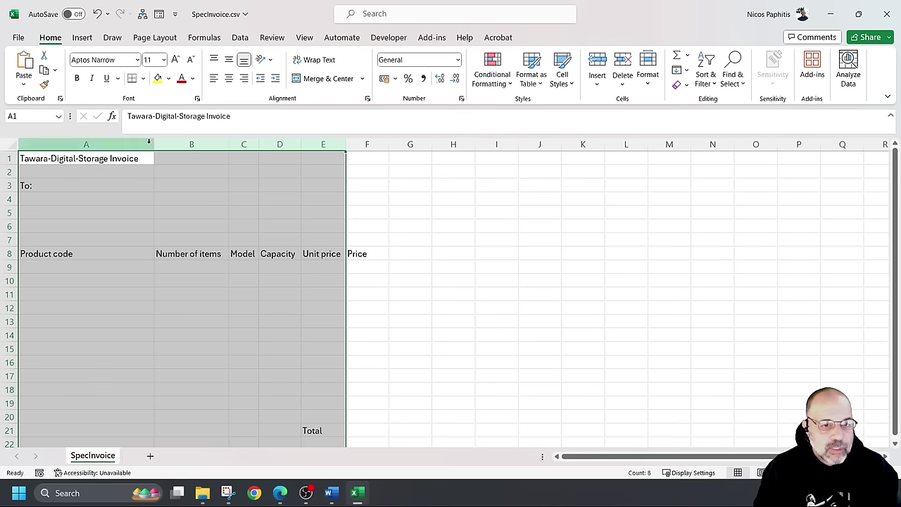
left_click(435, 236)
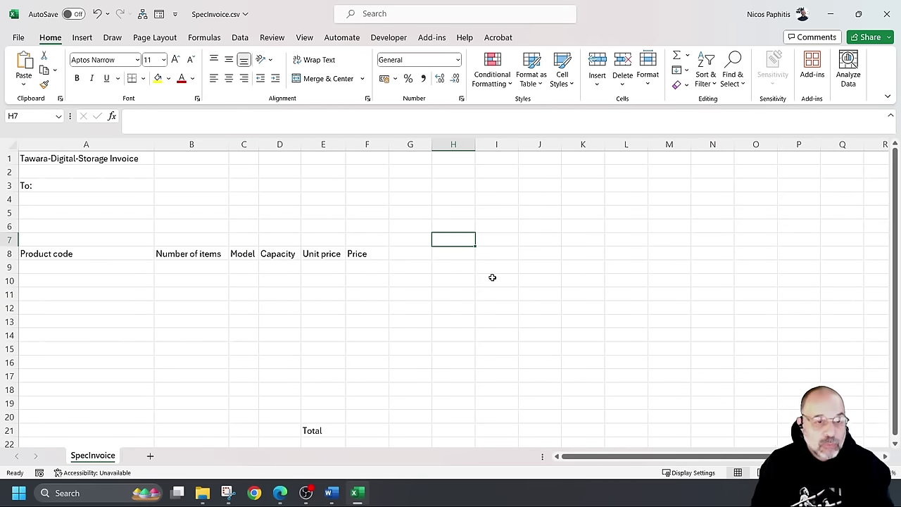
Step: Open SpecSSD.csv in Excel from the 2023 Specimen paper 3 folder
left_click(202, 493)
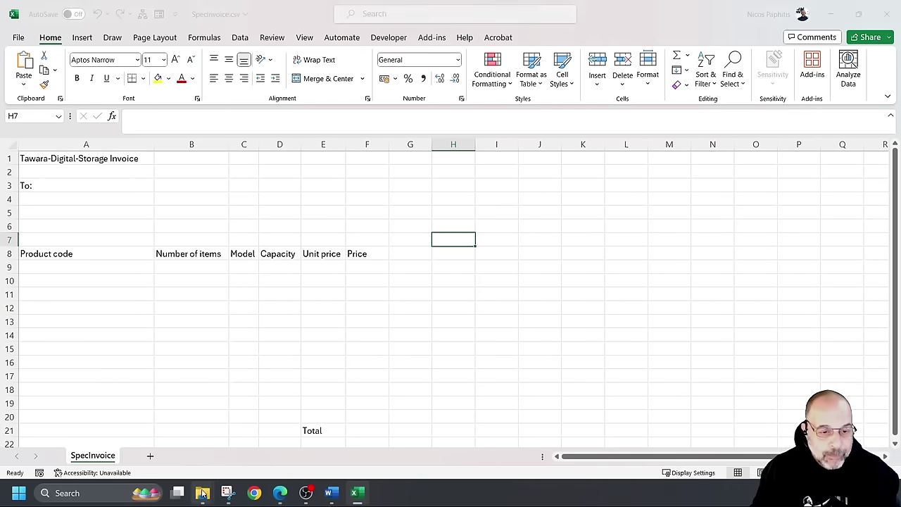
left_click(249, 444)
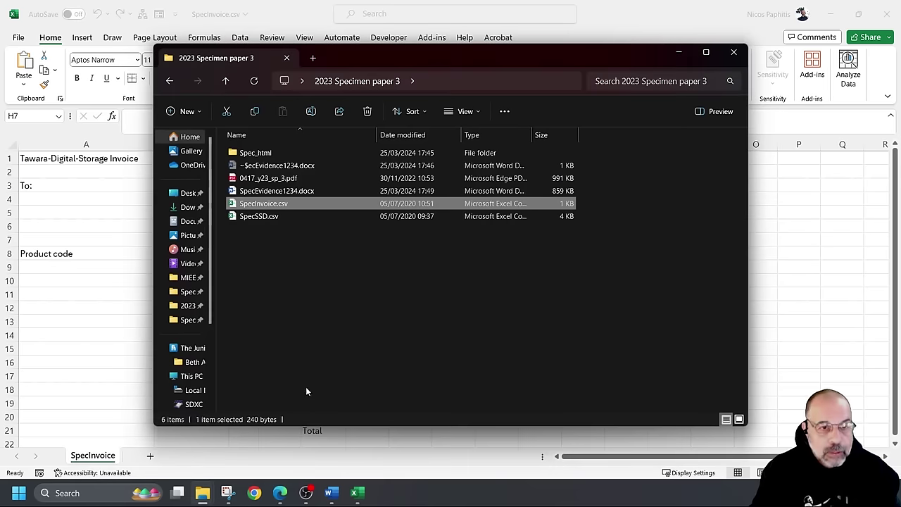
left_click(262, 217)
double_click(261, 217)
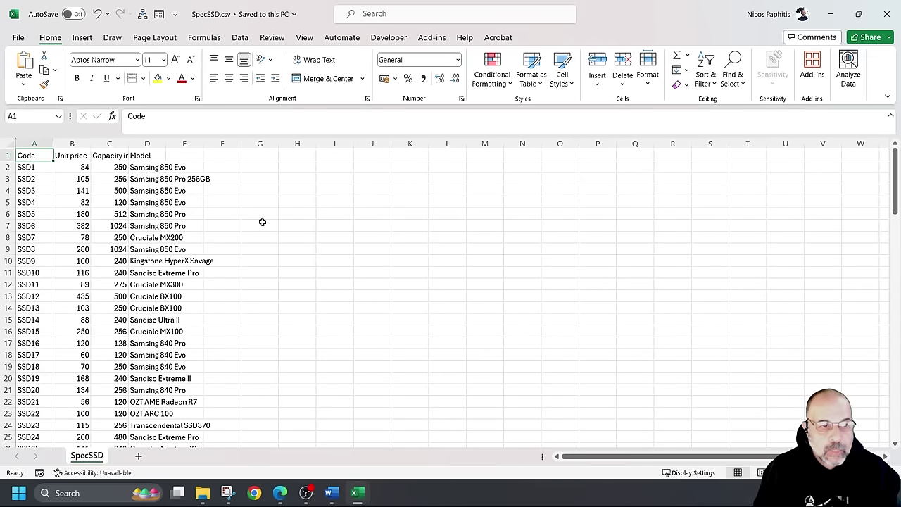
Step: AutoFit SpecSSD columns A to E and scroll through the SSD1–SSD105 records
left_click(40, 144)
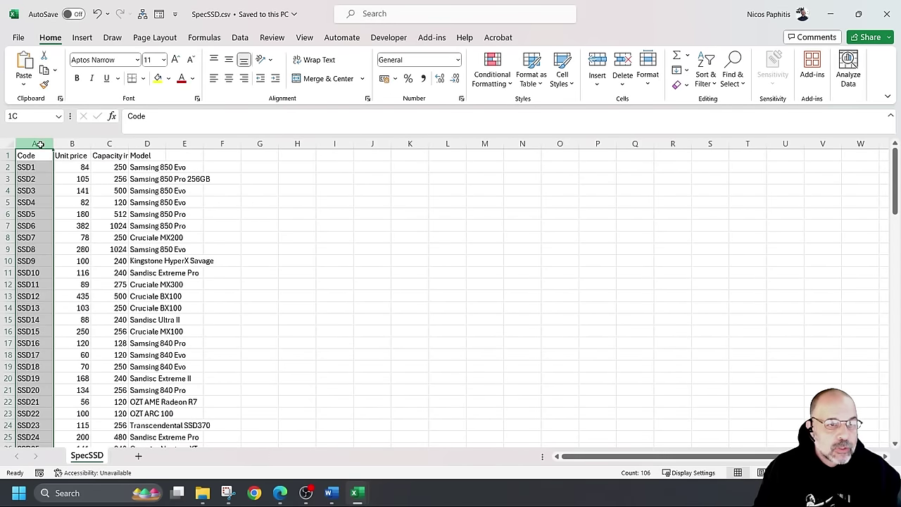
left_click_drag(40, 143, 184, 144)
double_click(125, 144)
left_click(362, 239)
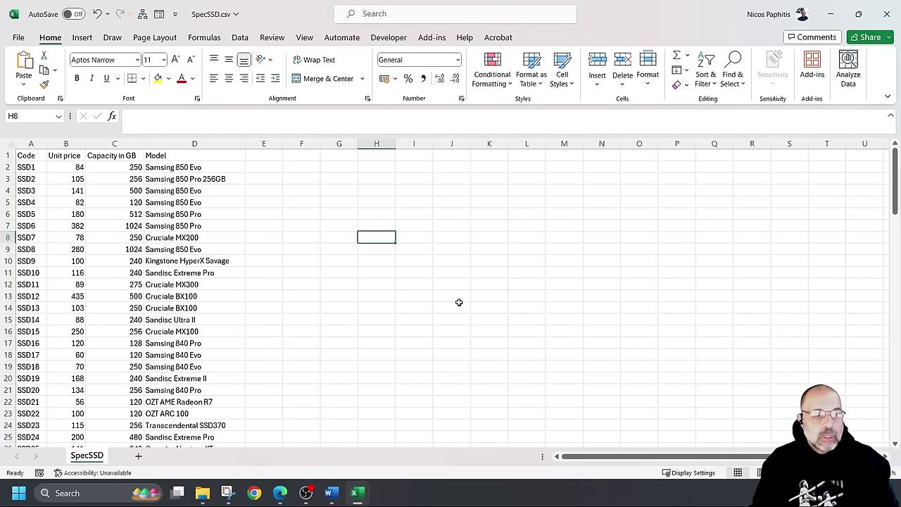
scroll(414, 301, "up", 4, "ctrl")
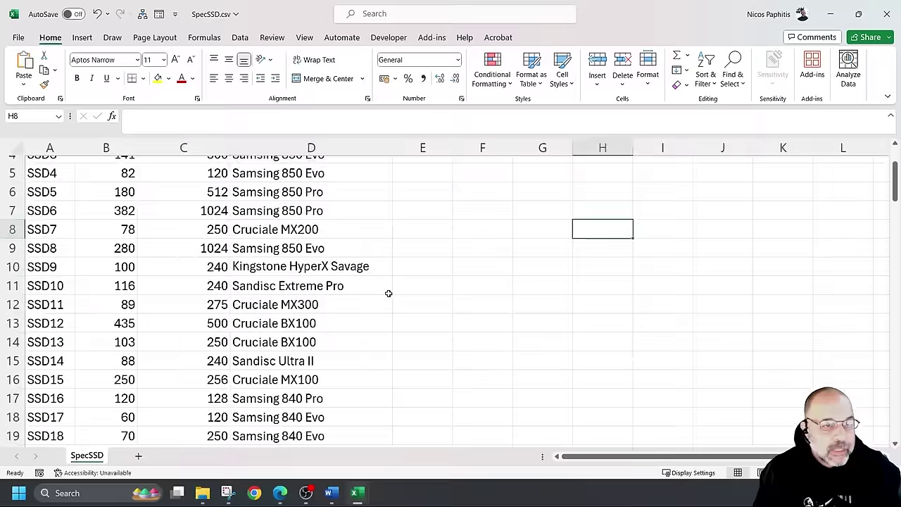
scroll(387, 294, "up", 1)
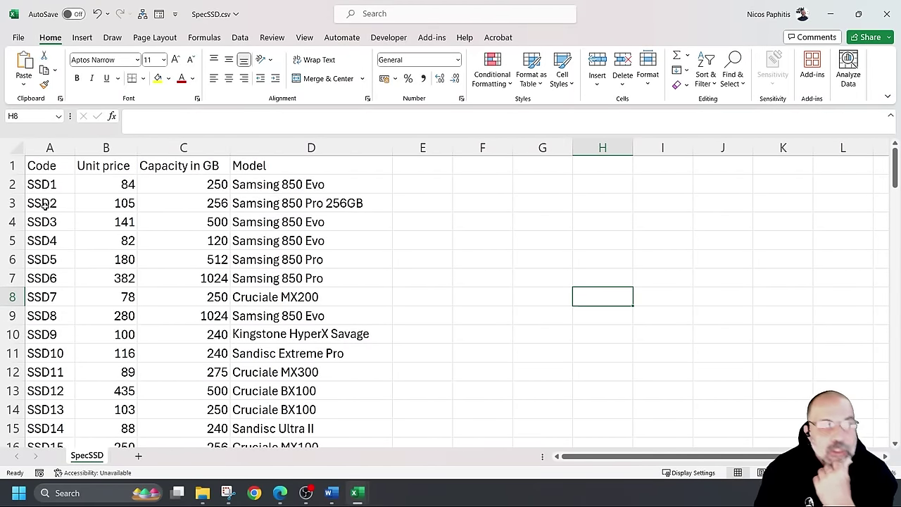
scroll(45, 204, "down", 6)
scroll(48, 212, "down", 20)
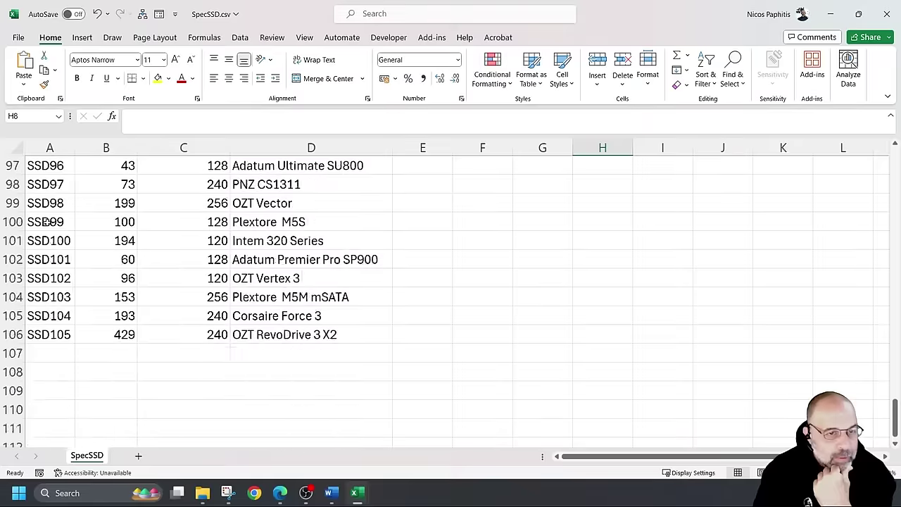
scroll(48, 221, "up", 20)
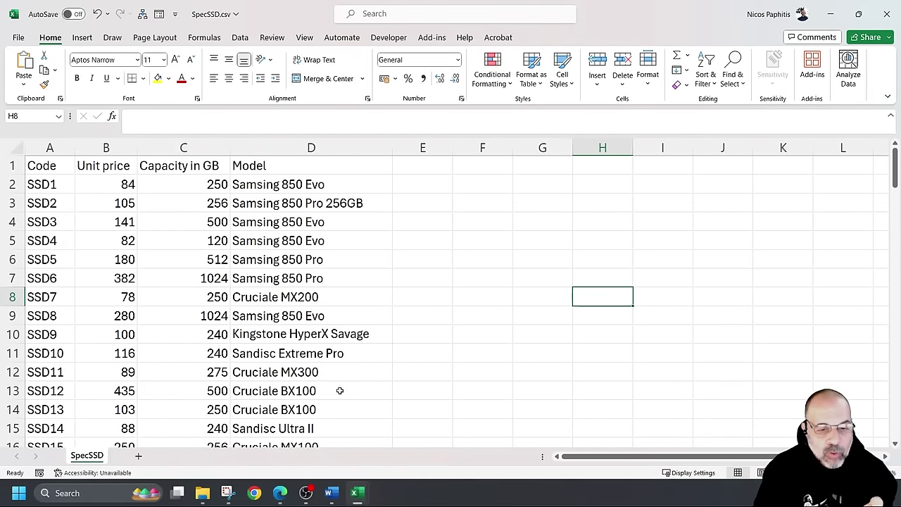
mouse_move(360, 493)
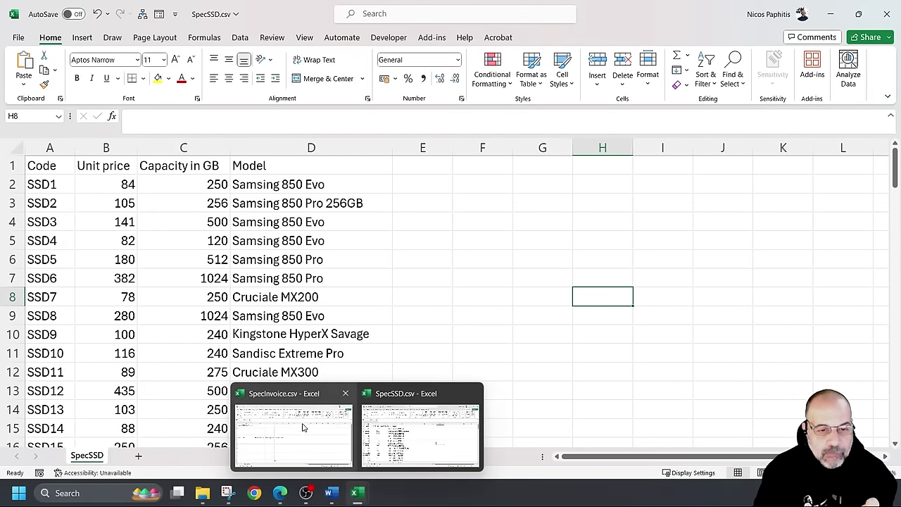
left_click(302, 427)
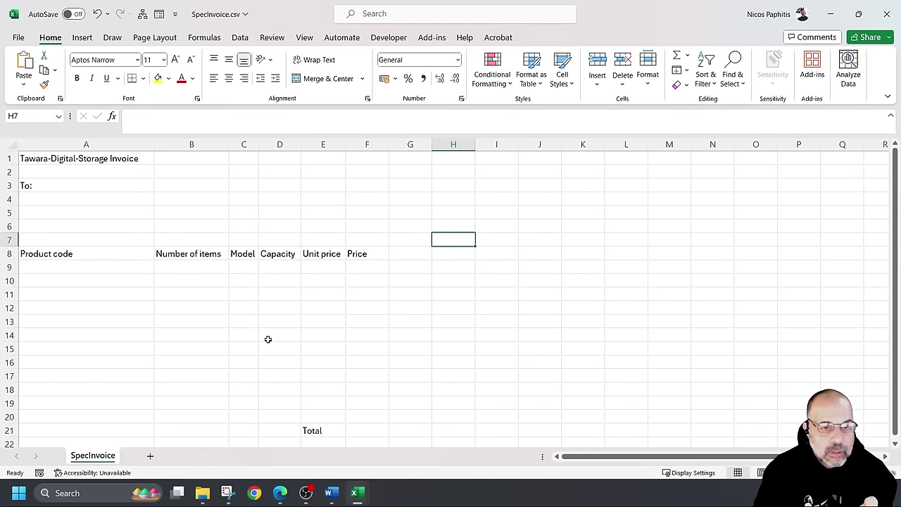
left_click(242, 255)
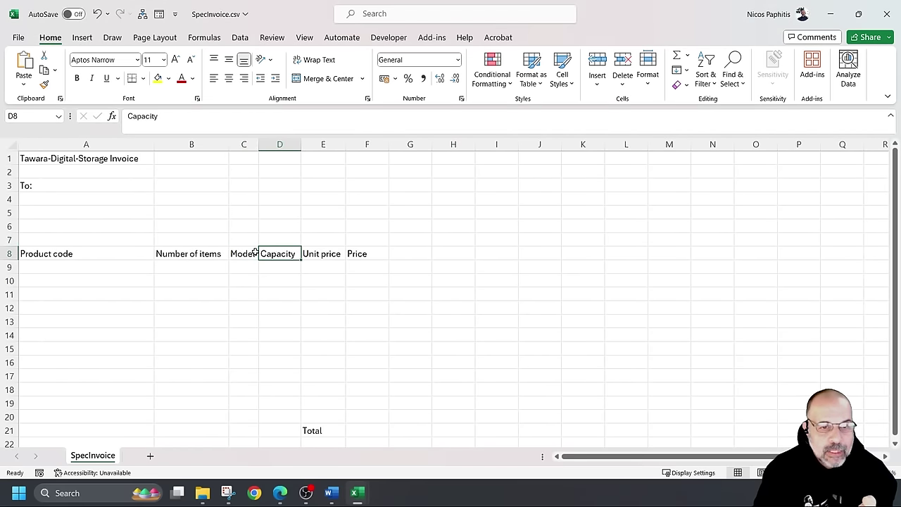
left_click(384, 254)
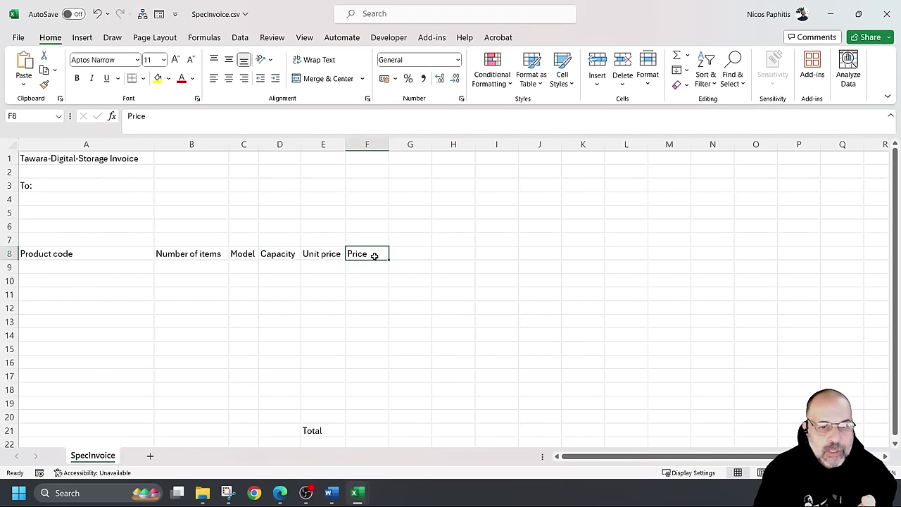
left_click(322, 255)
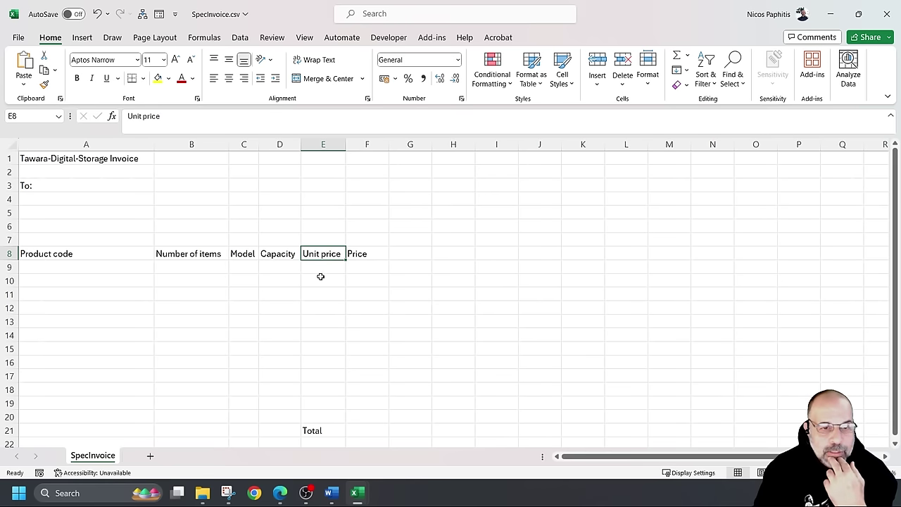
left_click(178, 266)
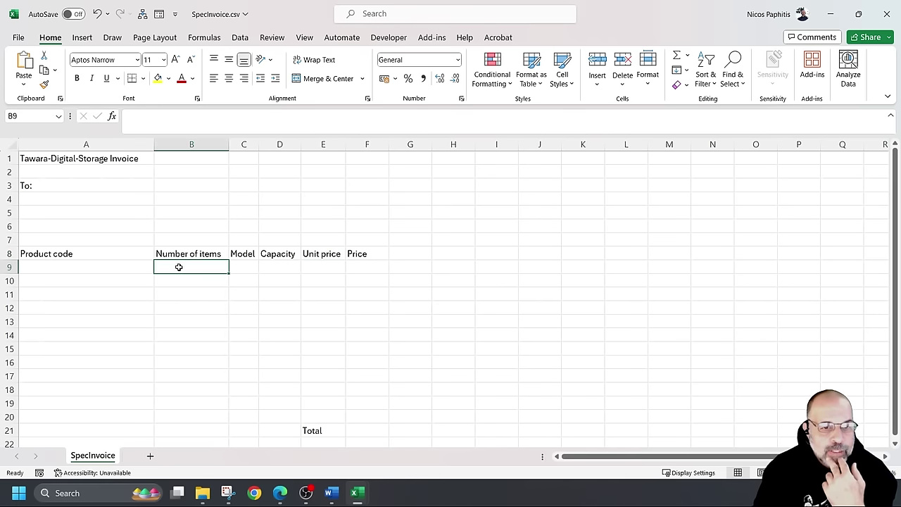
left_click(250, 264)
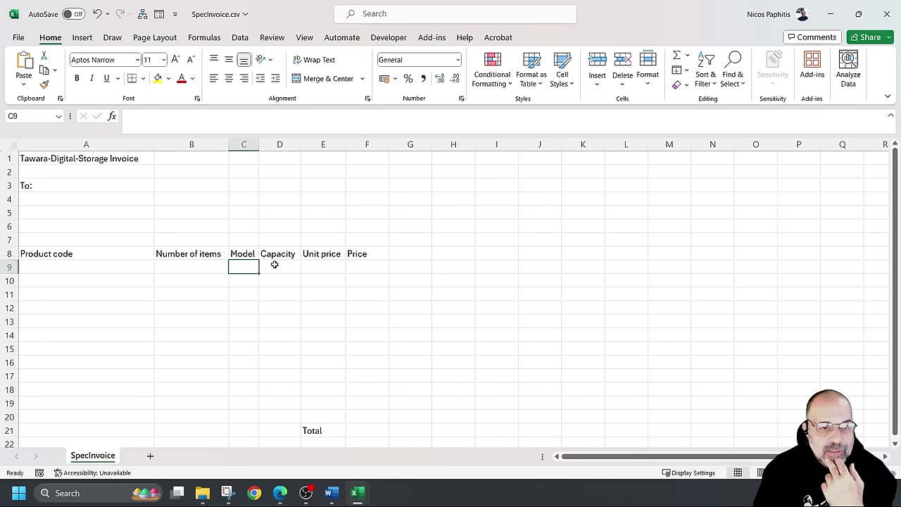
left_click(273, 264)
left_click(312, 266)
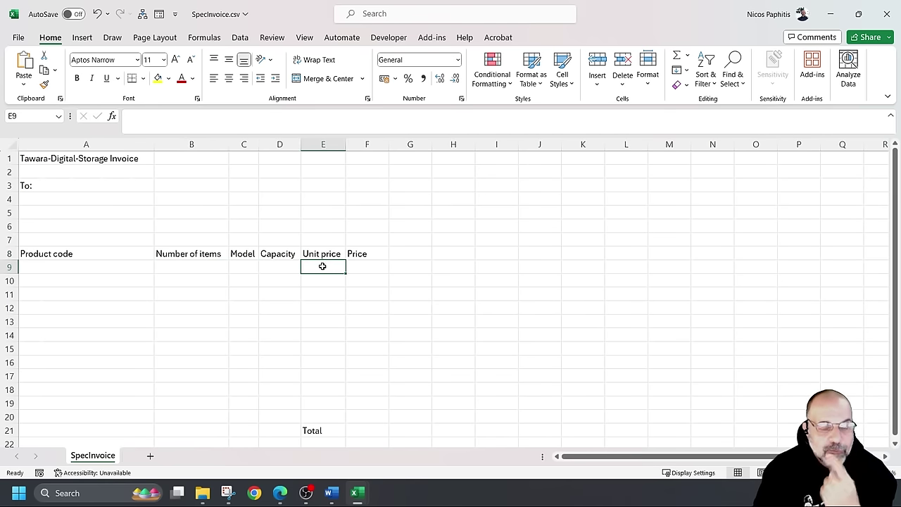
left_click(178, 265)
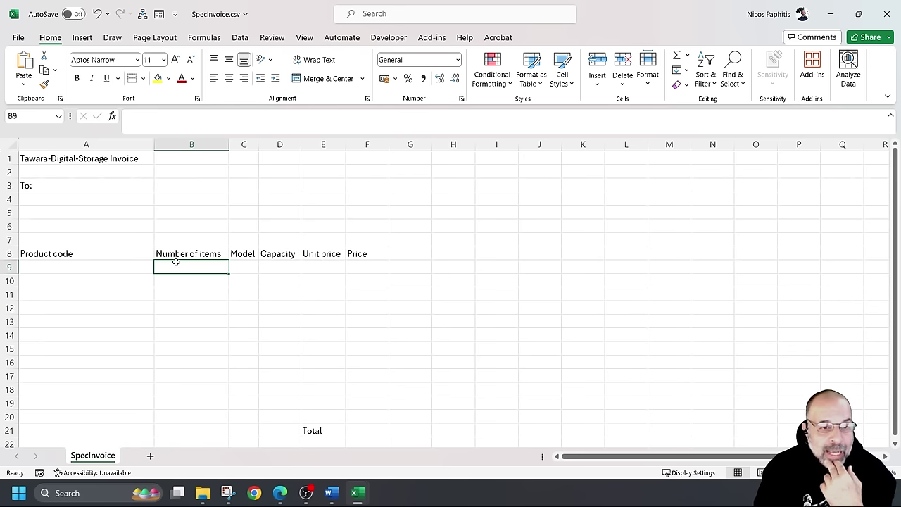
left_click(373, 265)
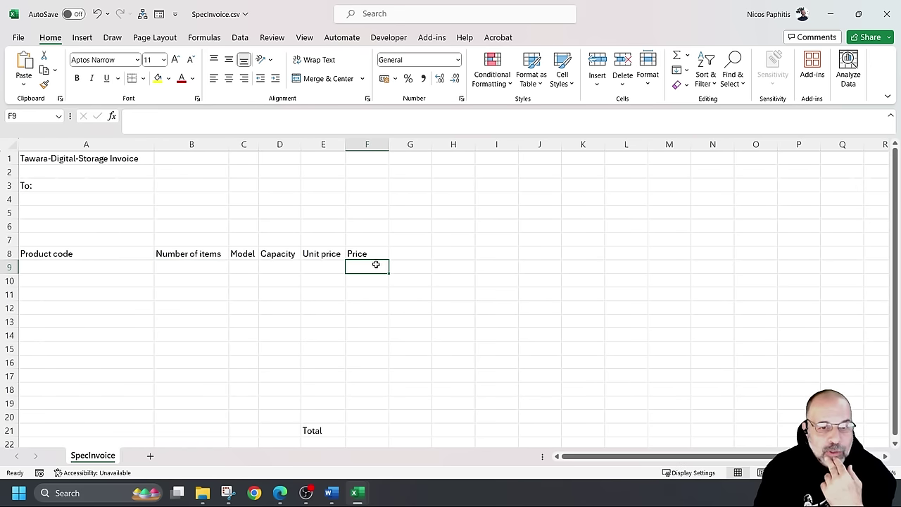
left_click(188, 265)
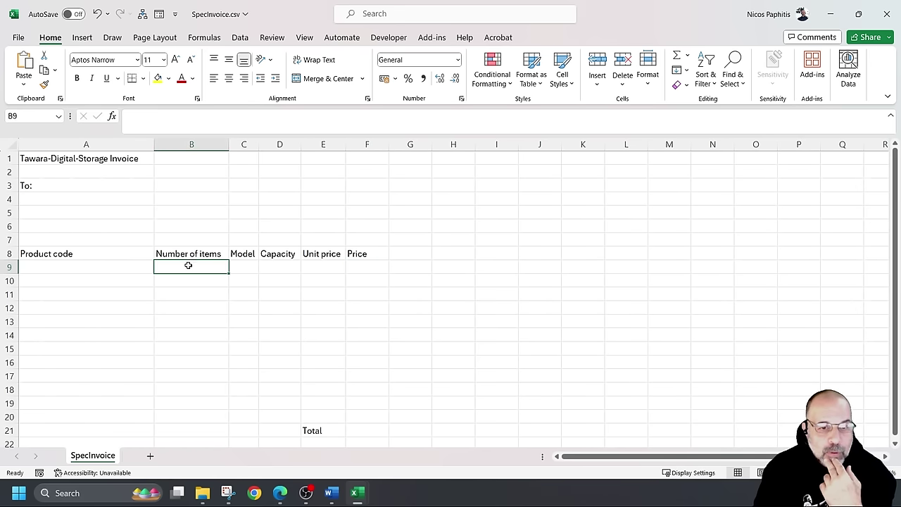
left_click(312, 265)
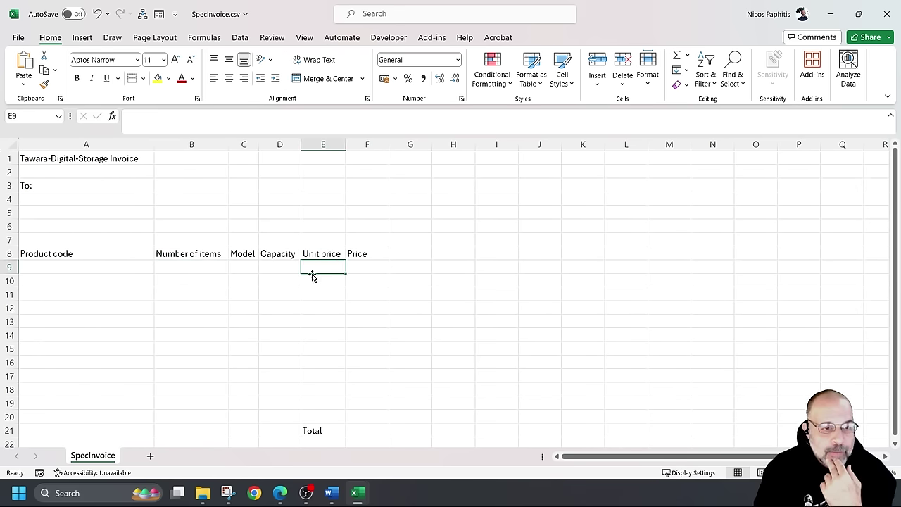
left_click(103, 265)
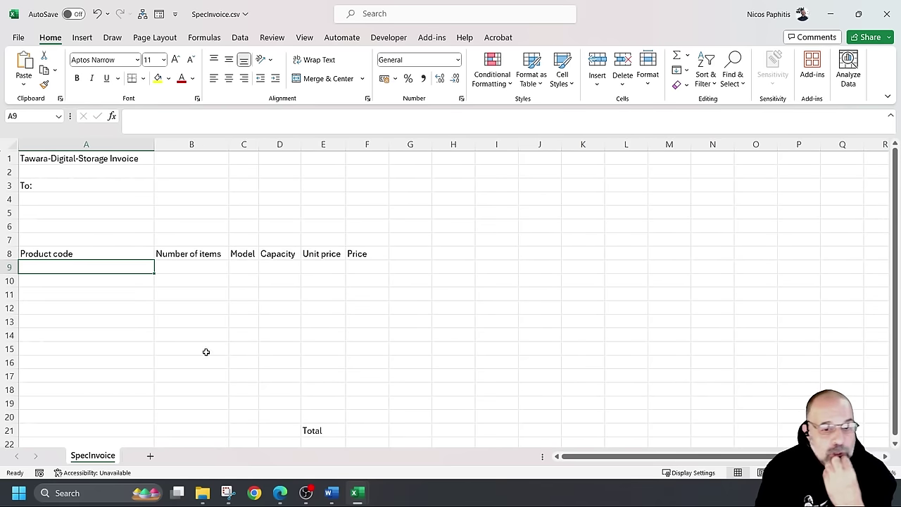
left_click(352, 426)
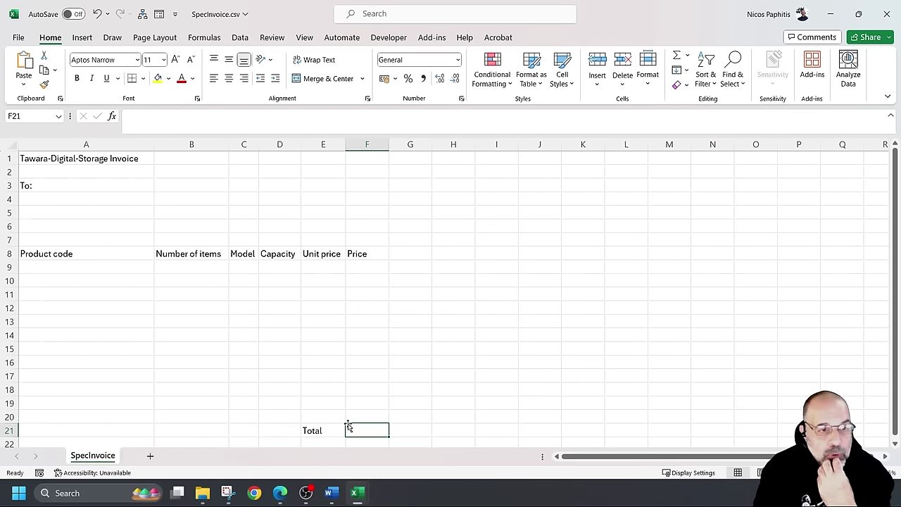
left_click_drag(34, 269, 359, 416)
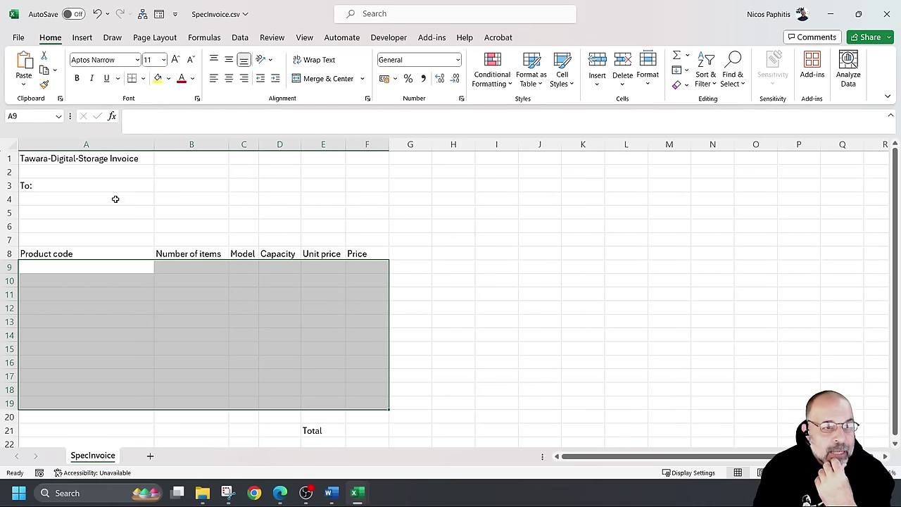
left_click(99, 188)
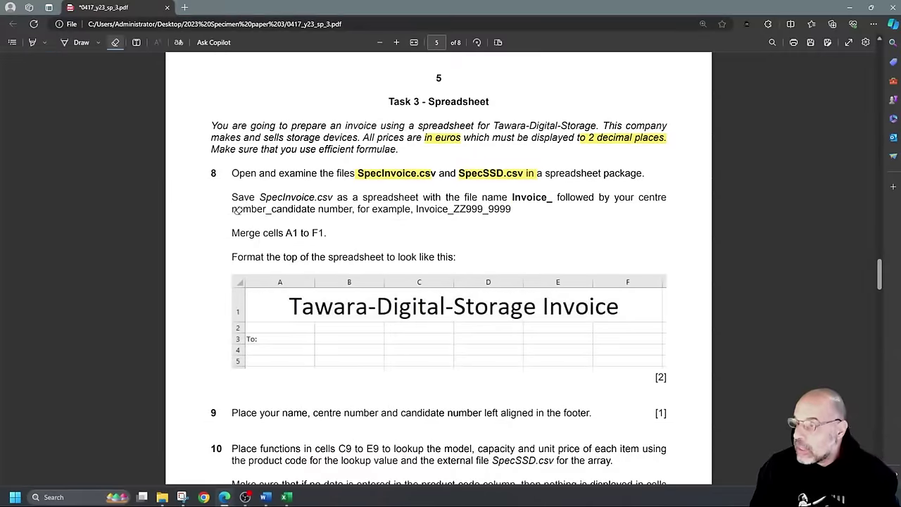
Step: Highlight 'Invoice_' and 'Invoice_ZZ999_9999' in task 8 of the exam paper
left_click(33, 43)
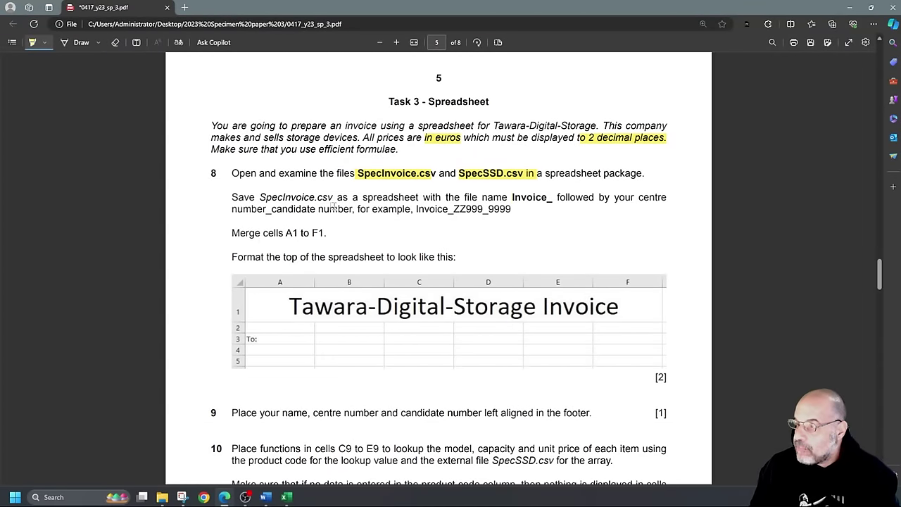
left_click_drag(509, 198, 566, 201)
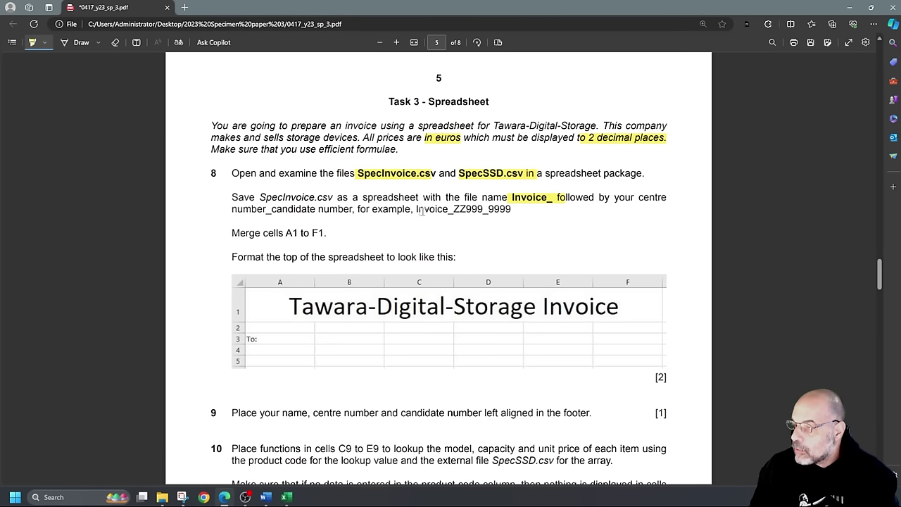
mouse_move(418, 212)
left_mouse_down()
mouse_move(520, 213)
mouse_move(513, 213)
left_mouse_up()
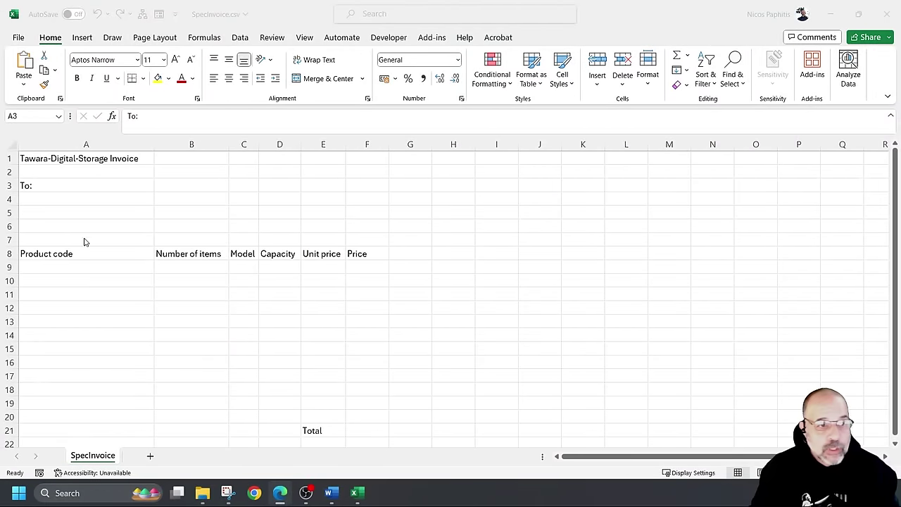
Step: Merge and centre the title across A1:F1 and make row 1 taller
left_click(116, 157)
left_click_drag(118, 157, 360, 160)
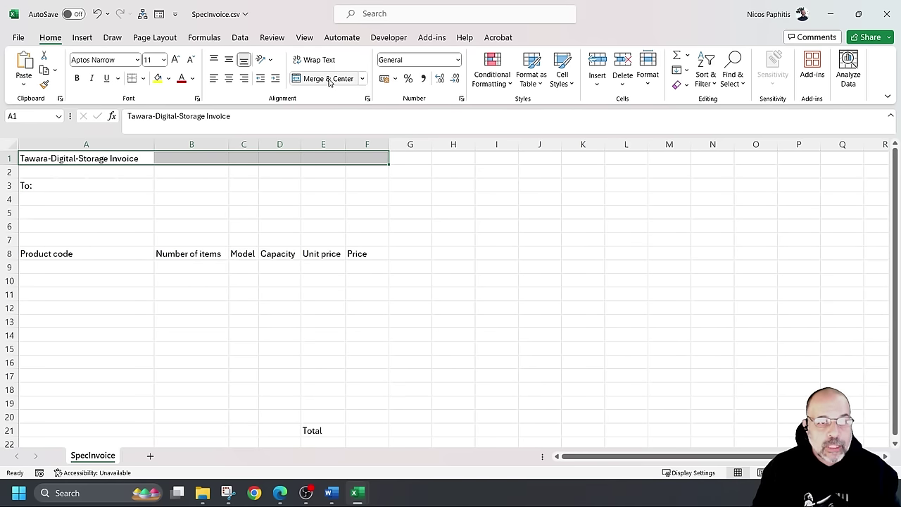
left_click(325, 80)
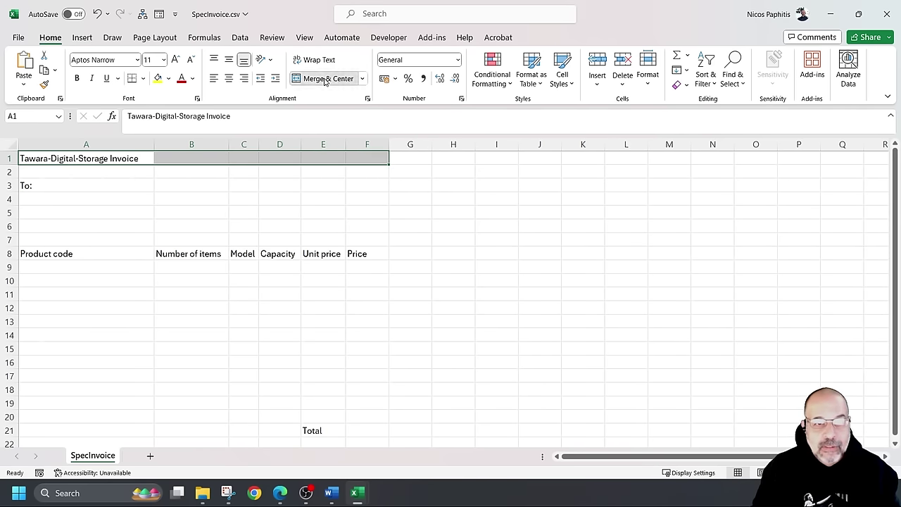
left_click_drag(8, 165, 8, 198)
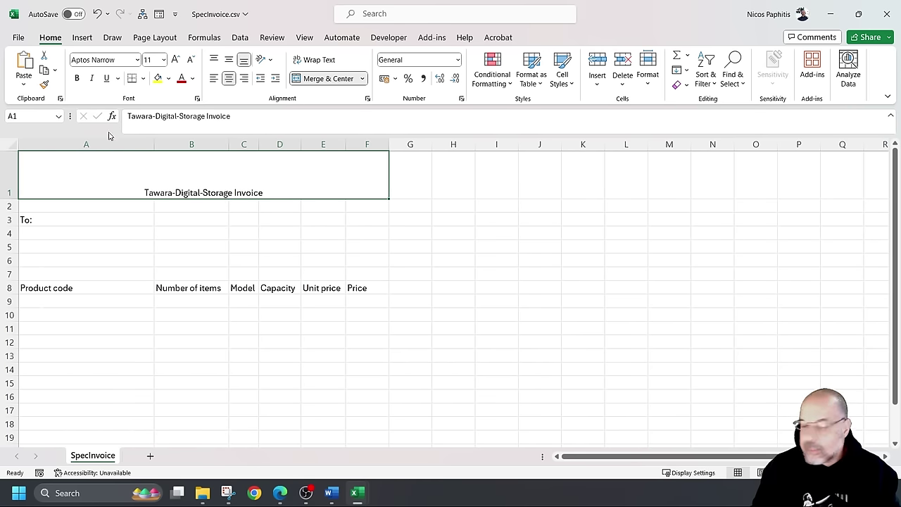
Step: Set columns A to F to one equal width of 16.86
left_click(80, 144)
left_click_drag(79, 143, 373, 143)
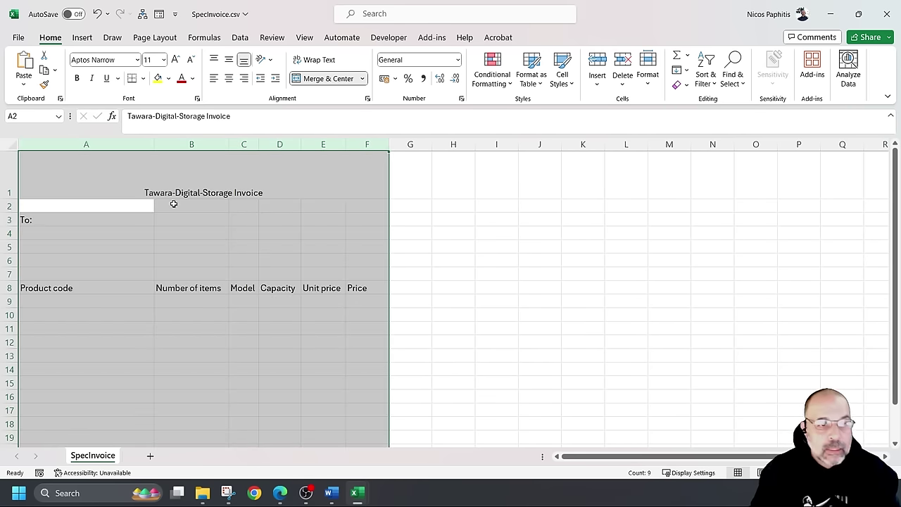
left_click_drag(153, 144, 92, 153)
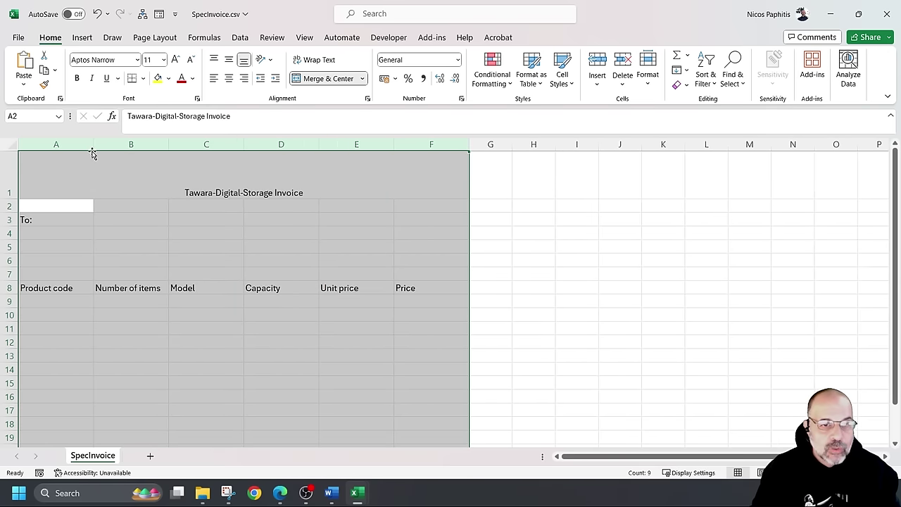
left_click(275, 185)
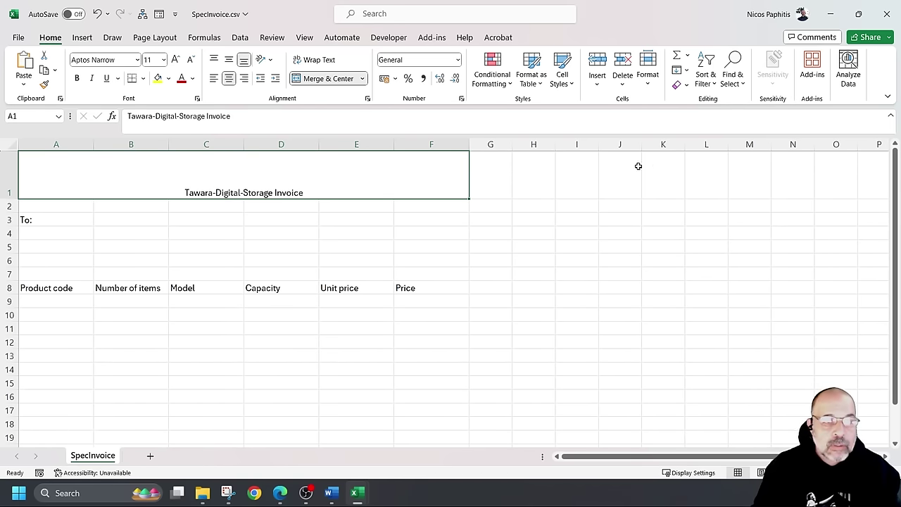
Step: Set the merged invoice title to 36 pt and middle-align it vertically
left_click(176, 59)
left_click(175, 59)
left_click(175, 59)
left_click(175, 59)
left_click(176, 59)
left_click(176, 60)
left_click(175, 59)
left_click(175, 59)
left_click(175, 59)
left_click(175, 59)
left_click(175, 59)
left_click(191, 61)
left_click(189, 62)
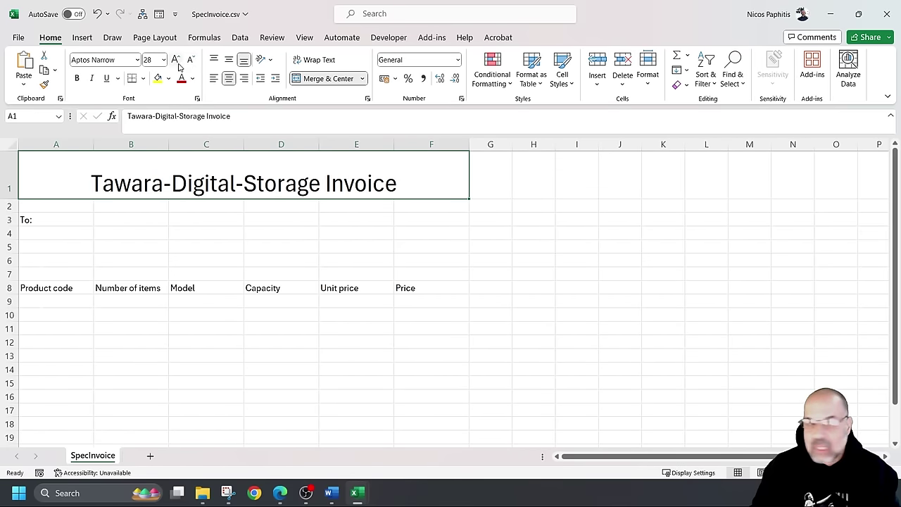
left_click(175, 61)
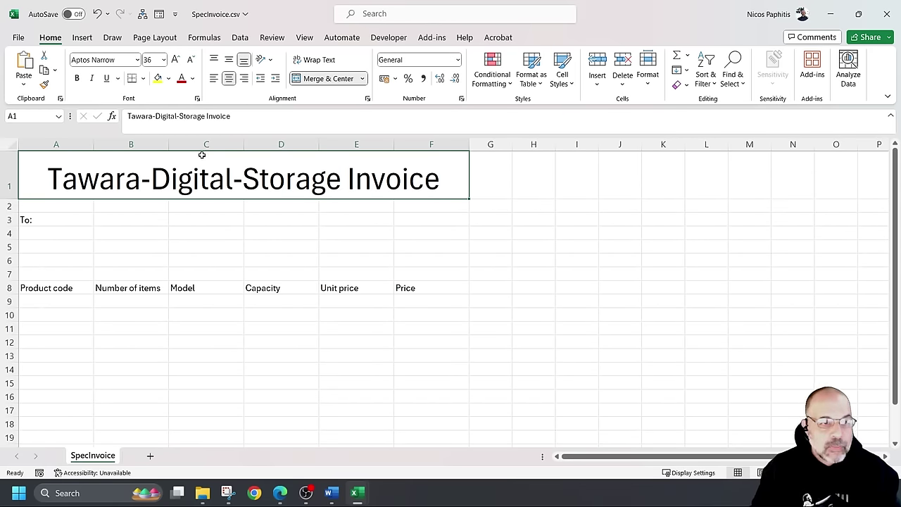
left_click(228, 62)
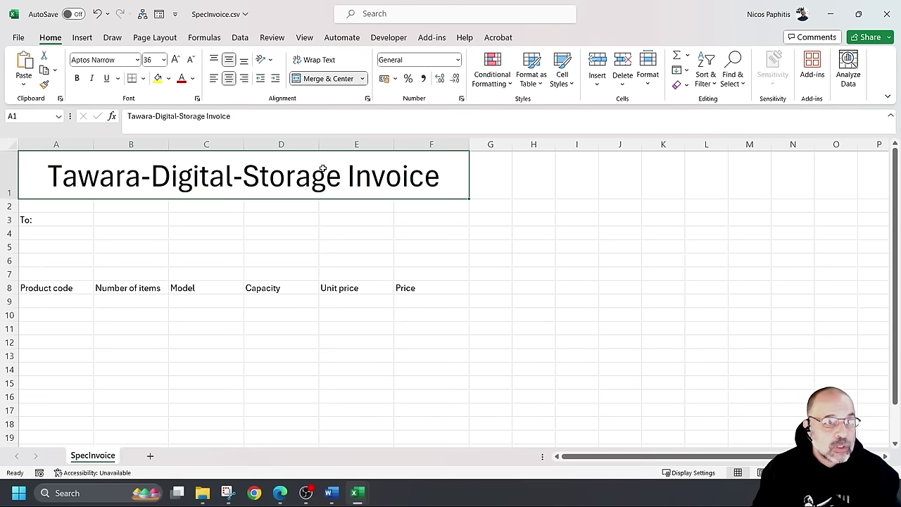
Step: Save as an Excel Workbook (.xlsx) named Invoice_ plus the centre and candidate numbers
left_click(19, 38)
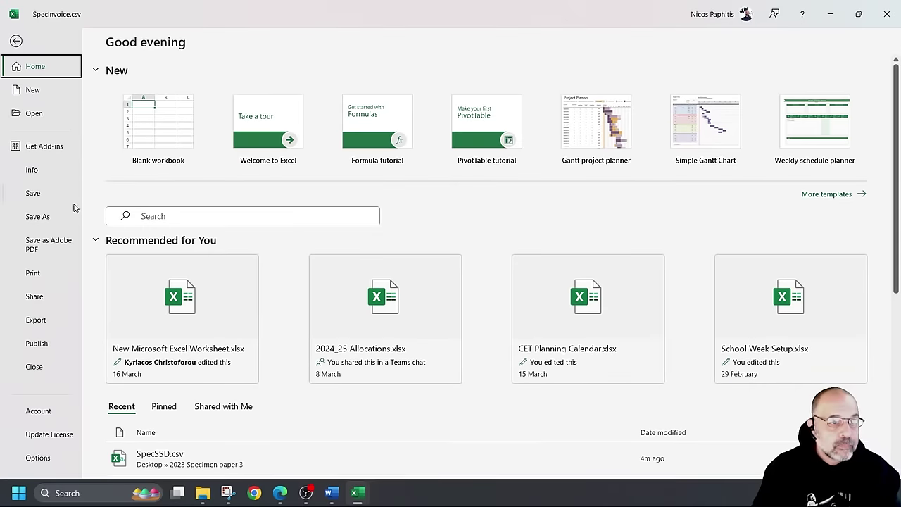
left_click(43, 216)
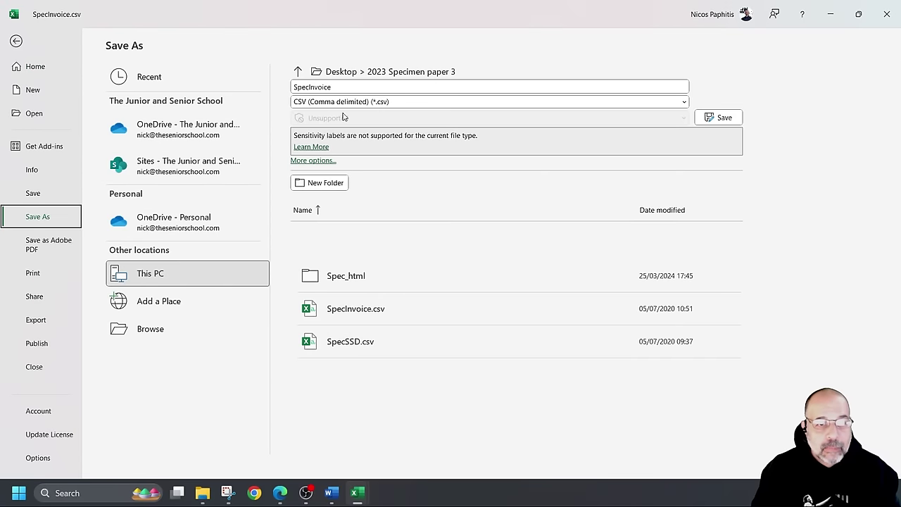
left_click(360, 102)
left_click(354, 116)
left_click(357, 87)
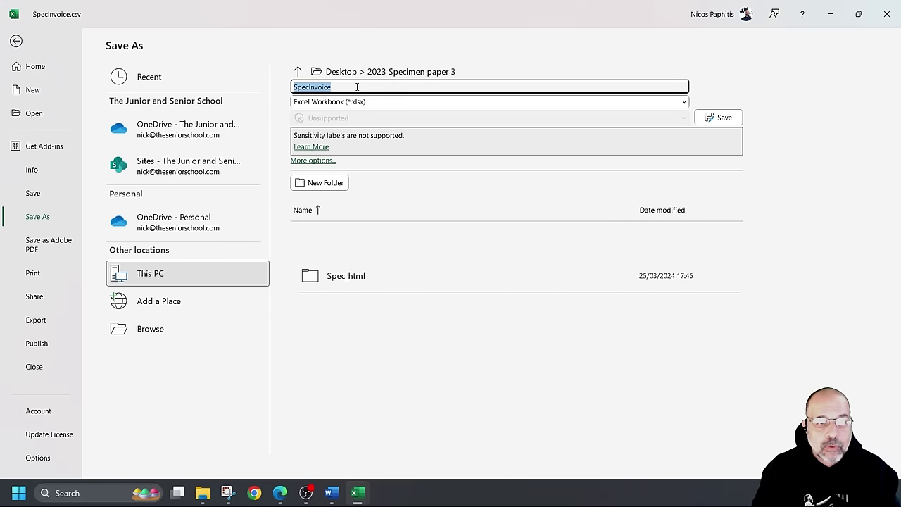
key("BackSpace")
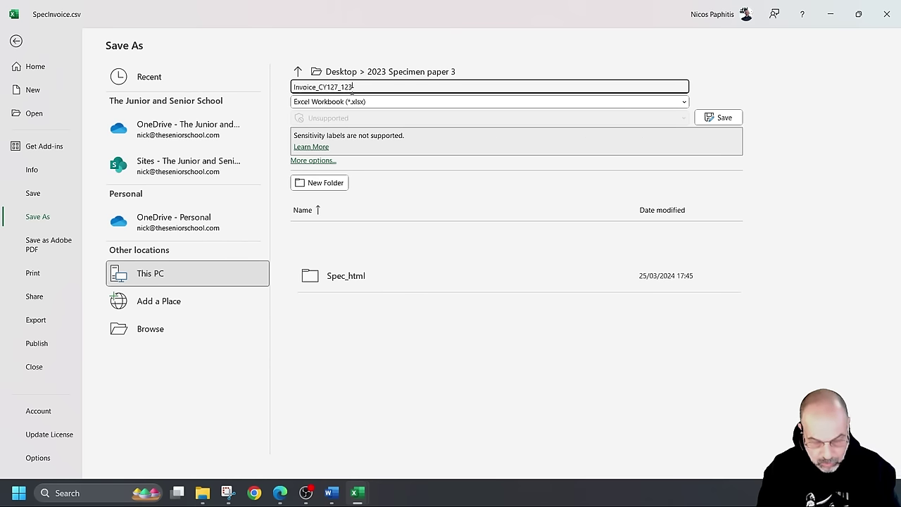
left_click(711, 117)
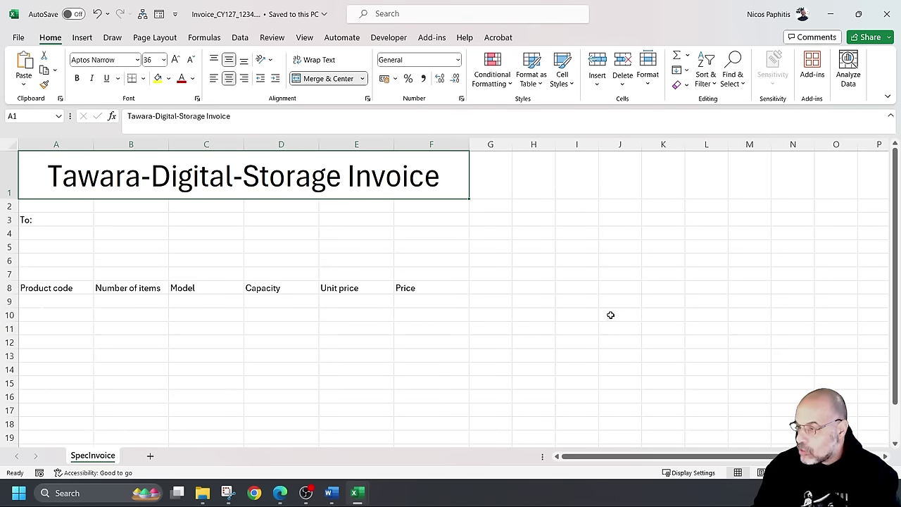
Step: In Page Layout view, enter the student's name, centre number and candidate number in the left footer
left_click(304, 37)
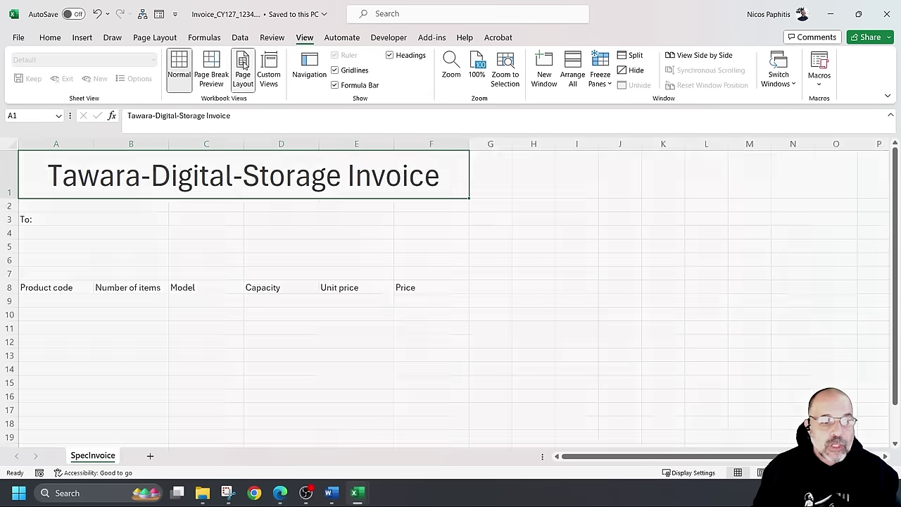
left_click(242, 70)
scroll(169, 236, "down", 12)
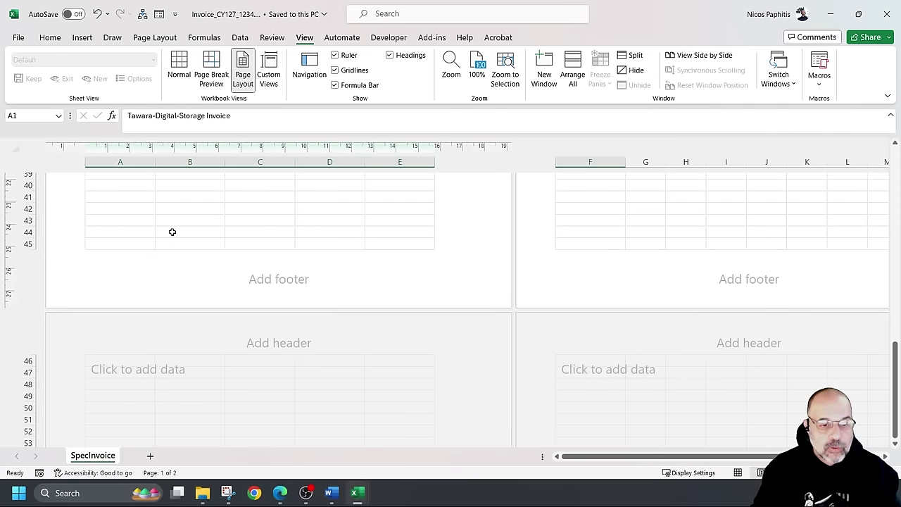
scroll(141, 268, "up", 1)
left_click(117, 318)
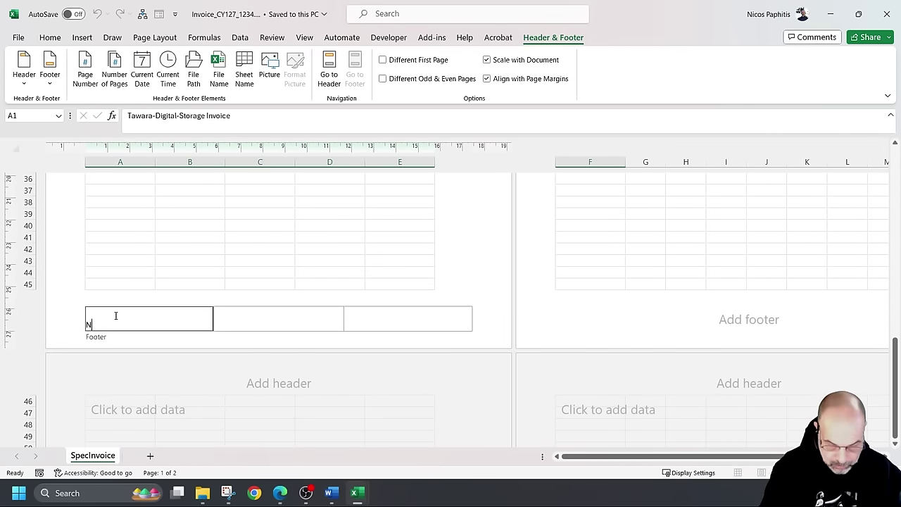
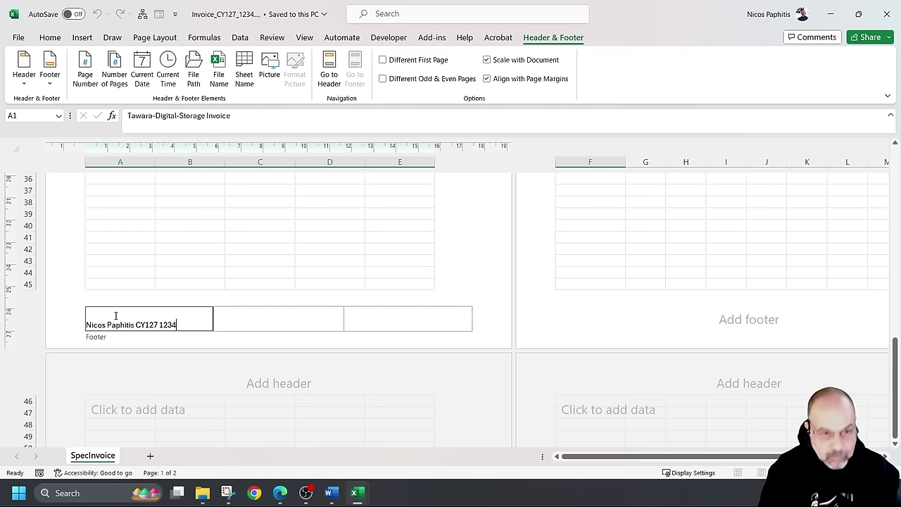
left_click(189, 217)
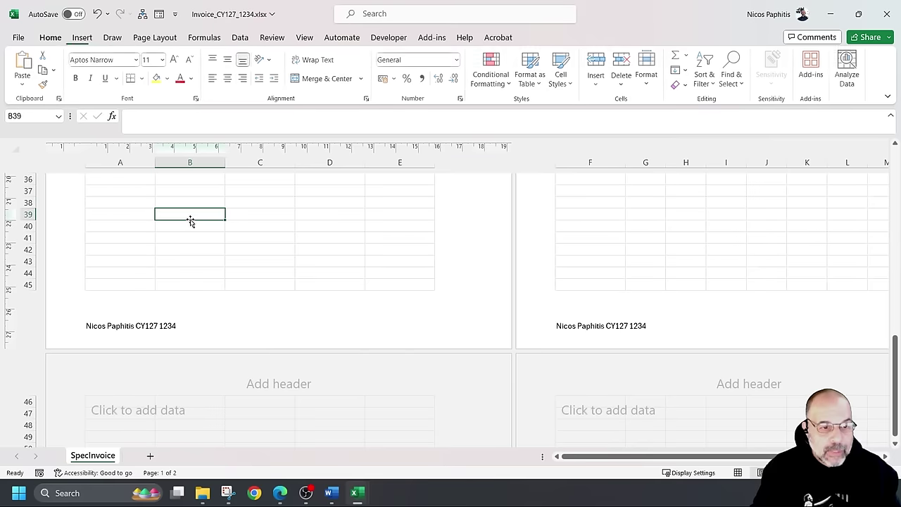
Step: Return the invoice sheet to Normal view and scroll back to the top
left_click(299, 40)
left_click(177, 67)
scroll(237, 208, "up", 8)
scroll(238, 208, "up", 4)
scroll(240, 204, "up", 1)
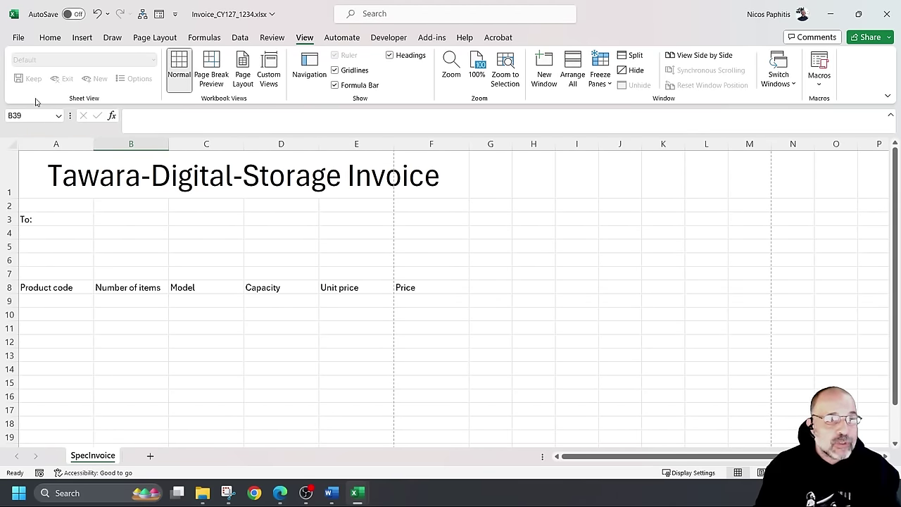
Step: Check the invoice footer on the File > Print preview, then go back to the sheet
left_click(17, 37)
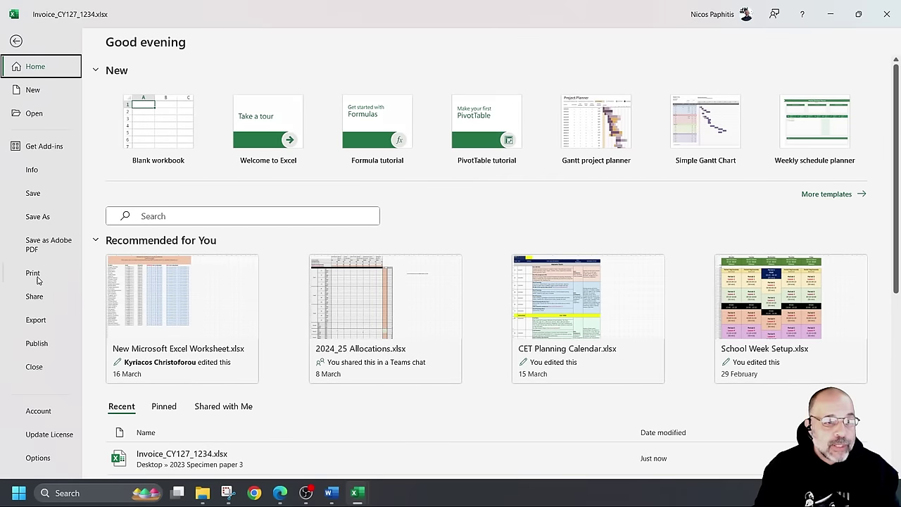
left_click(33, 273)
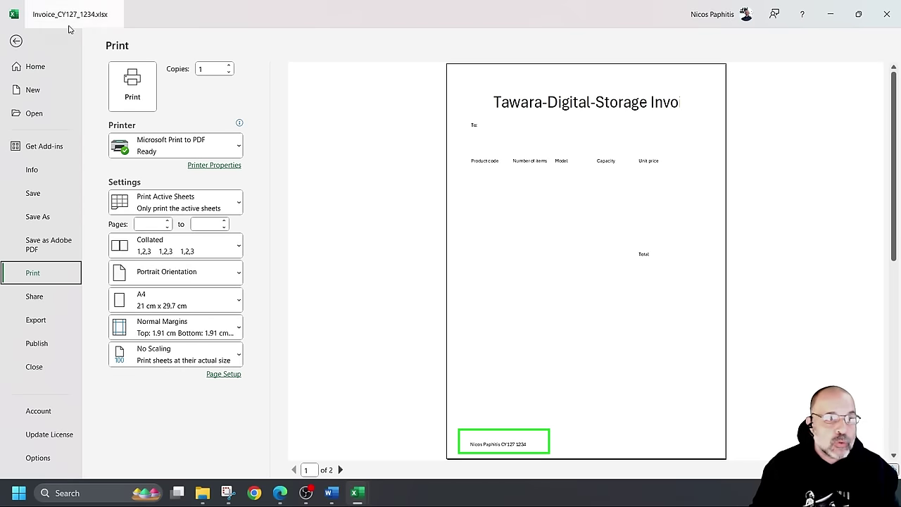
left_click(16, 42)
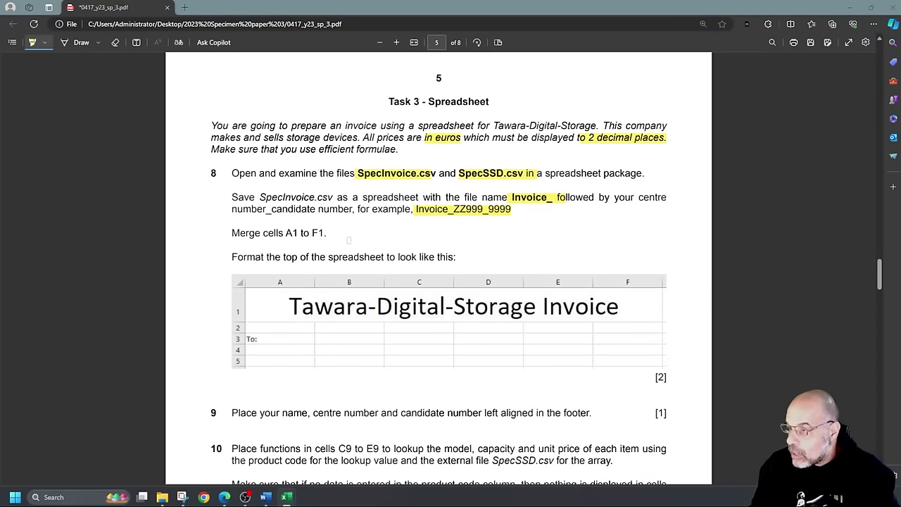
Step: Highlight 'C9 to E9', model, capacity, SpecSSD.csv and 'no data is' in step 10 of the PDF
scroll(279, 246, "down", 3)
scroll(280, 244, "up", 2)
scroll(396, 260, "down", 2)
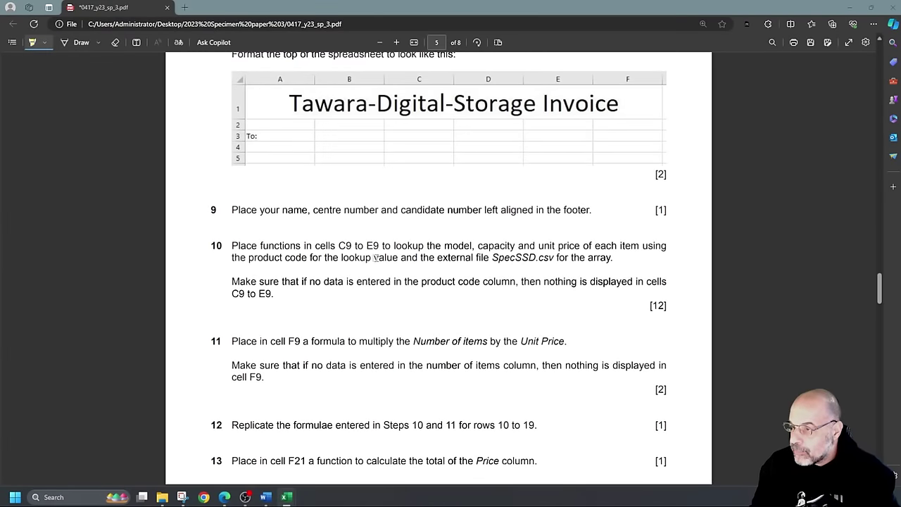
scroll(375, 257, "down", 2)
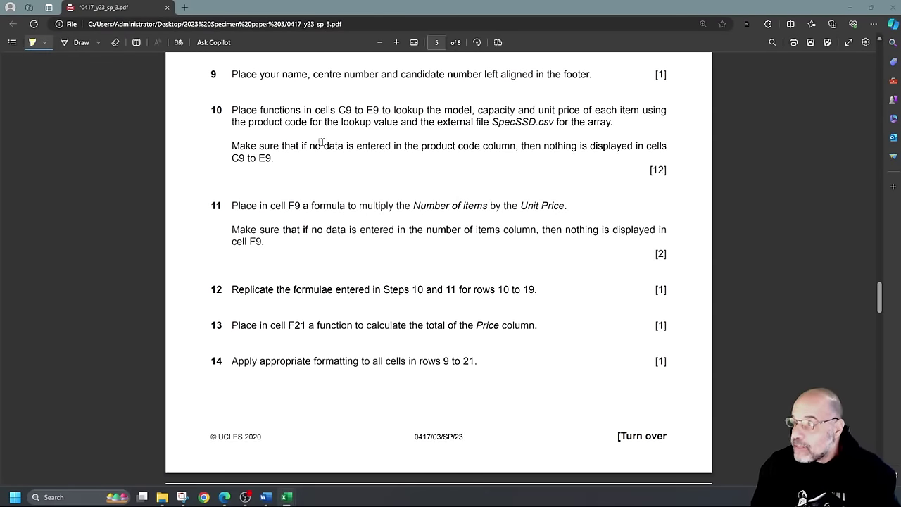
left_click_drag(338, 110, 381, 111)
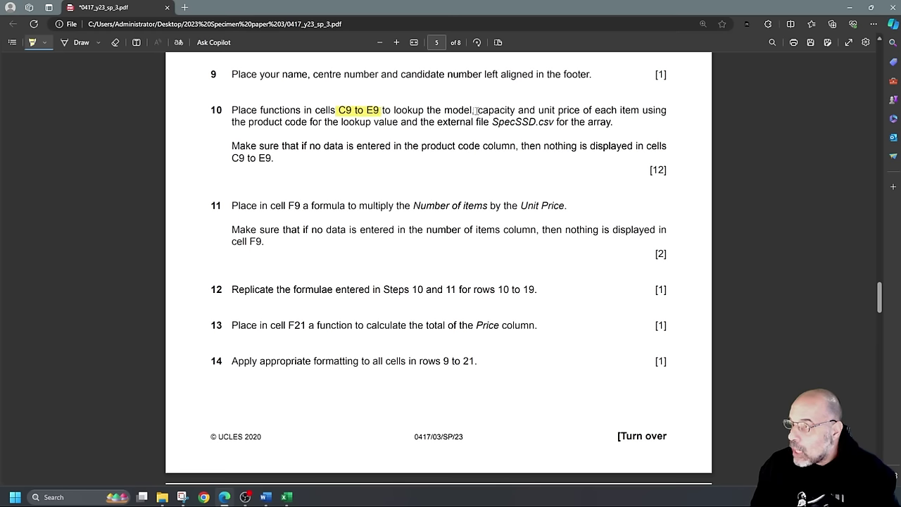
left_click_drag(444, 110, 580, 111)
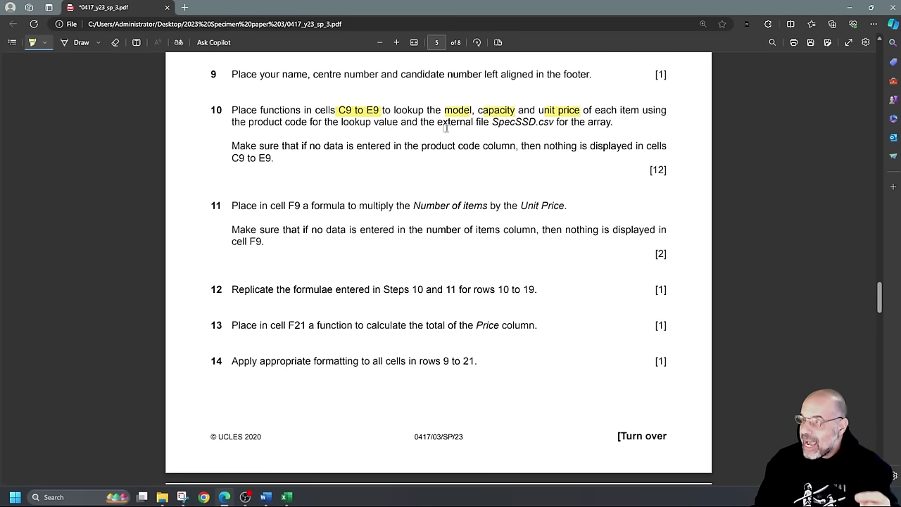
left_click_drag(491, 122, 555, 123)
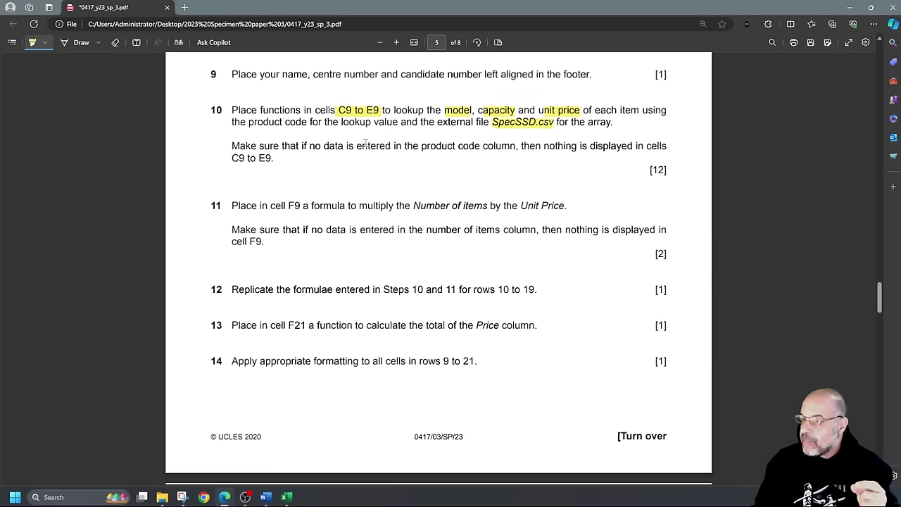
left_click_drag(310, 147, 362, 146)
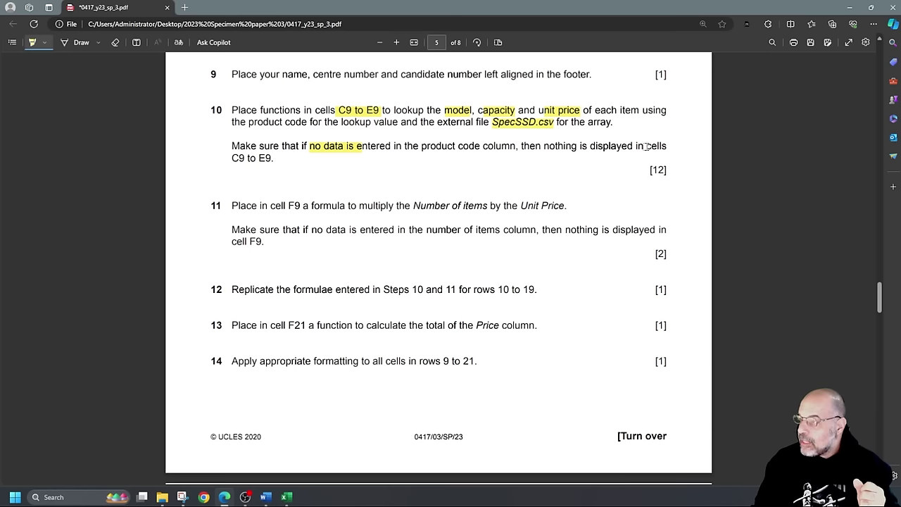
left_click_drag(231, 158, 268, 159)
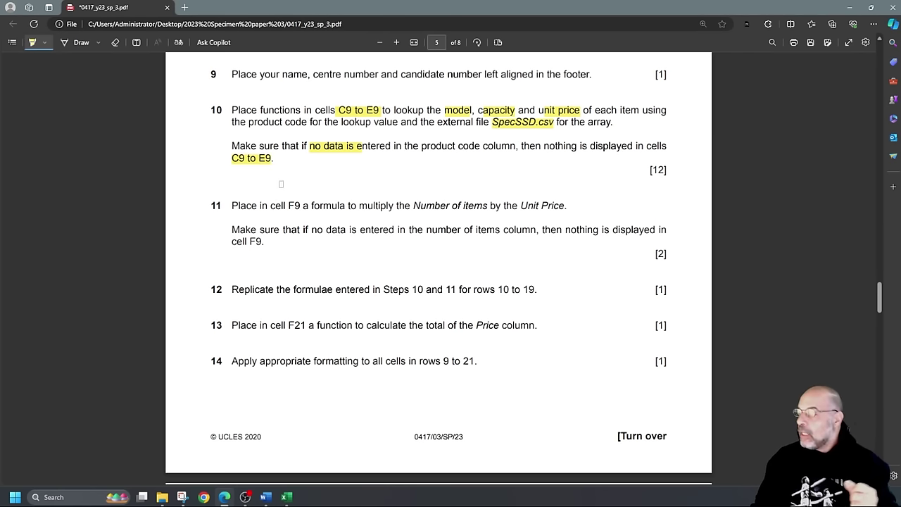
scroll(307, 184, "up", 1)
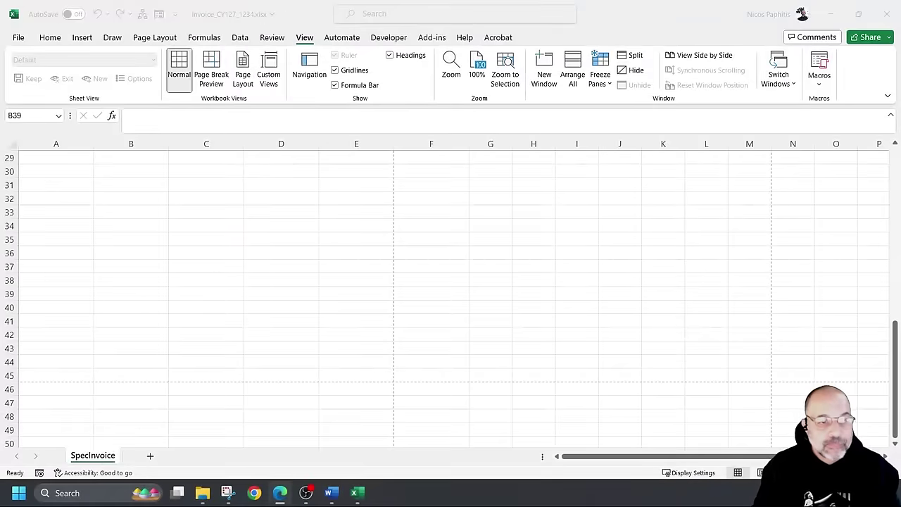
scroll(579, 284, "up", 9)
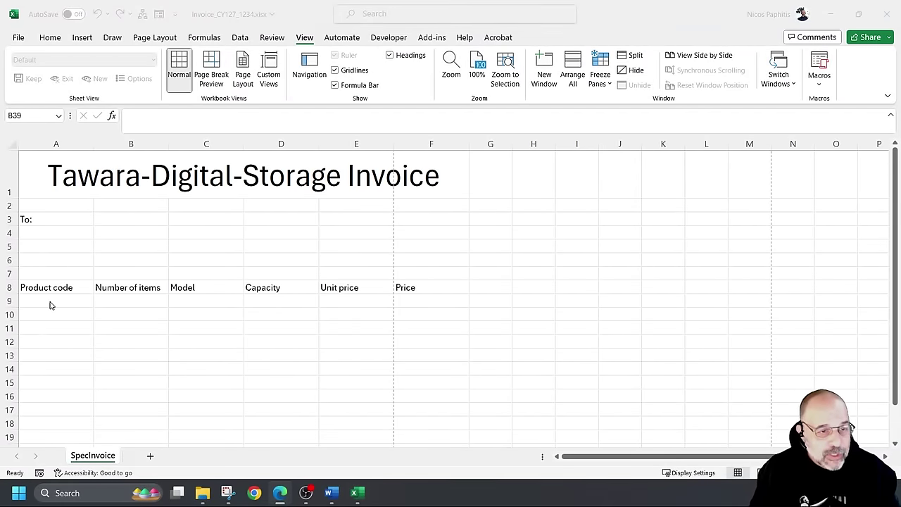
Step: Select C9:E9 and A9 on the invoice, then switch to the SpecSSD.csv workbook
left_click_drag(196, 301, 333, 300)
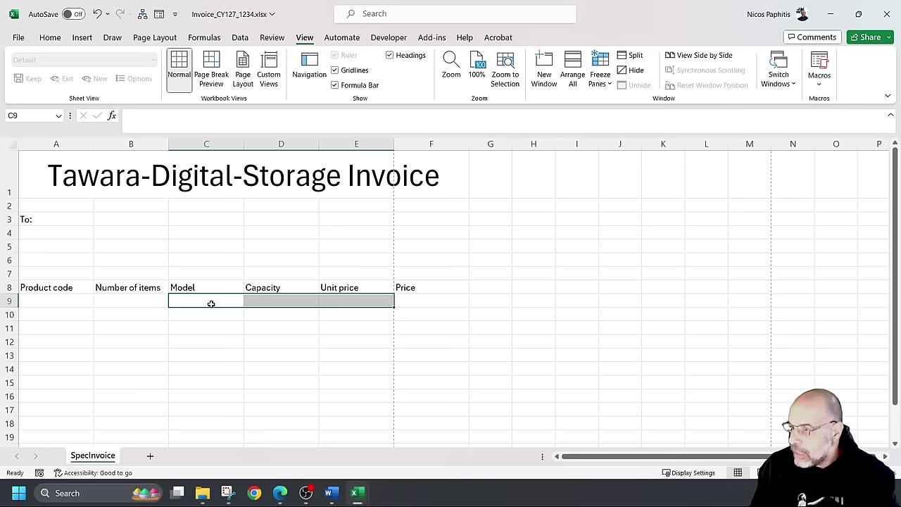
left_click(47, 297)
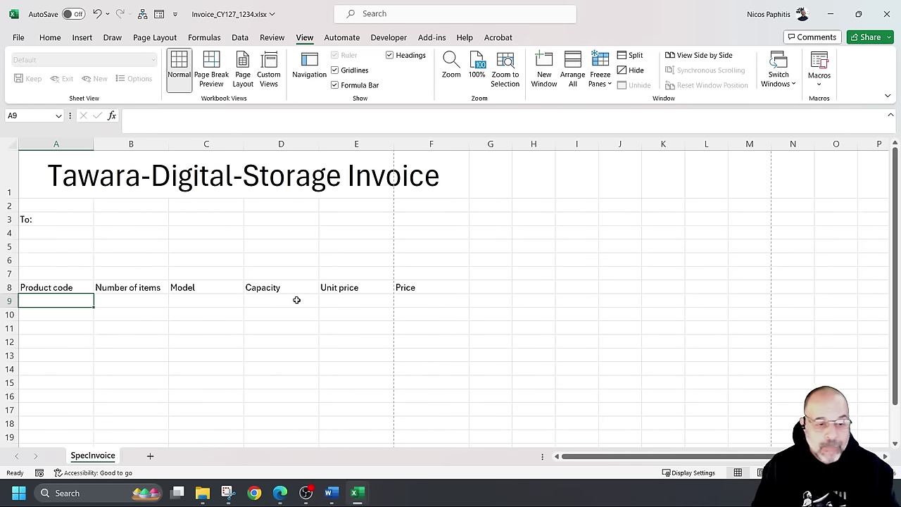
left_click(363, 438)
mouse_move(365, 486)
left_click(389, 430)
scroll(133, 239, "down", 4)
scroll(107, 211, "up", 4)
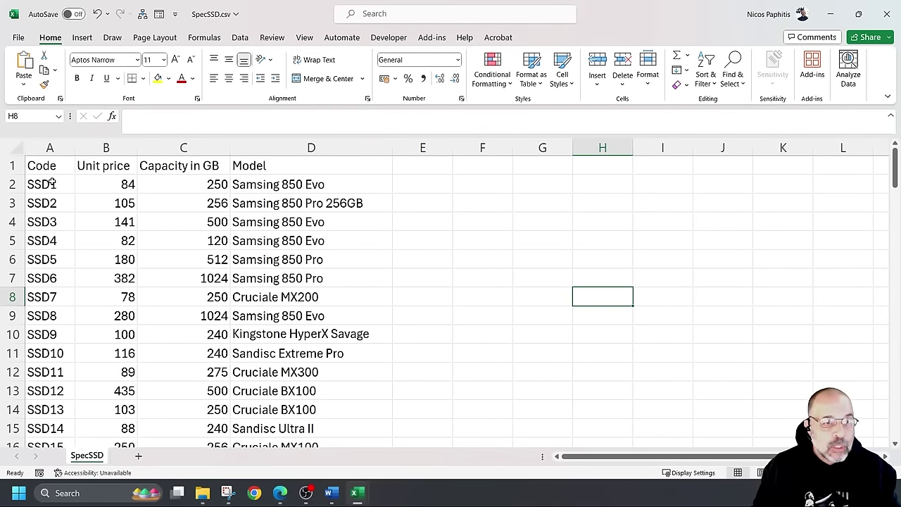
Step: Check the product codes in SpecSSD.csv column A down to SSD6, then return to the invoice workbook
left_click_drag(51, 181, 33, 184)
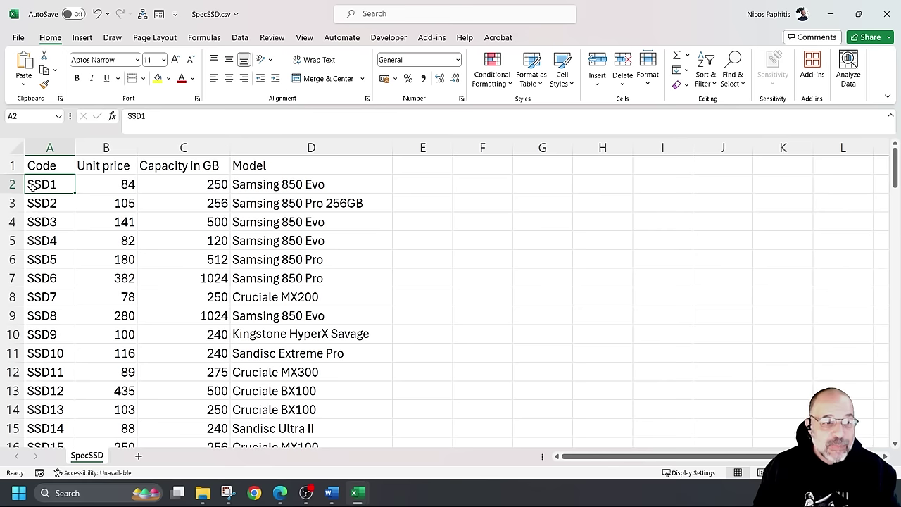
left_click(41, 278)
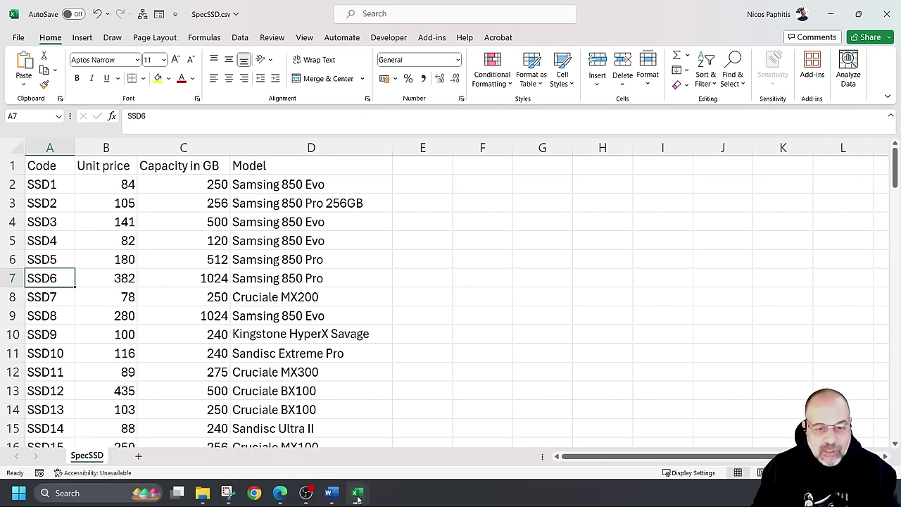
mouse_move(358, 498)
left_click(309, 436)
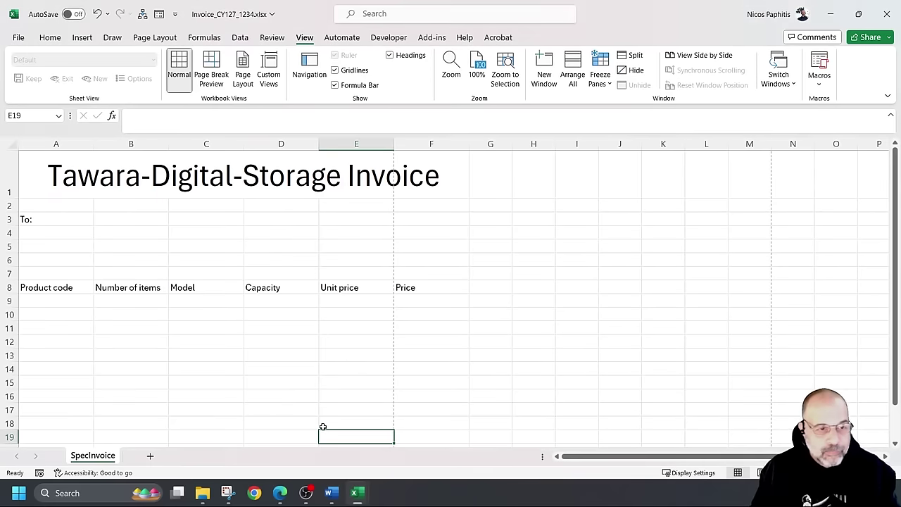
Step: Enter the test product code ssd6 in cell A9 of the invoice
left_click(56, 300)
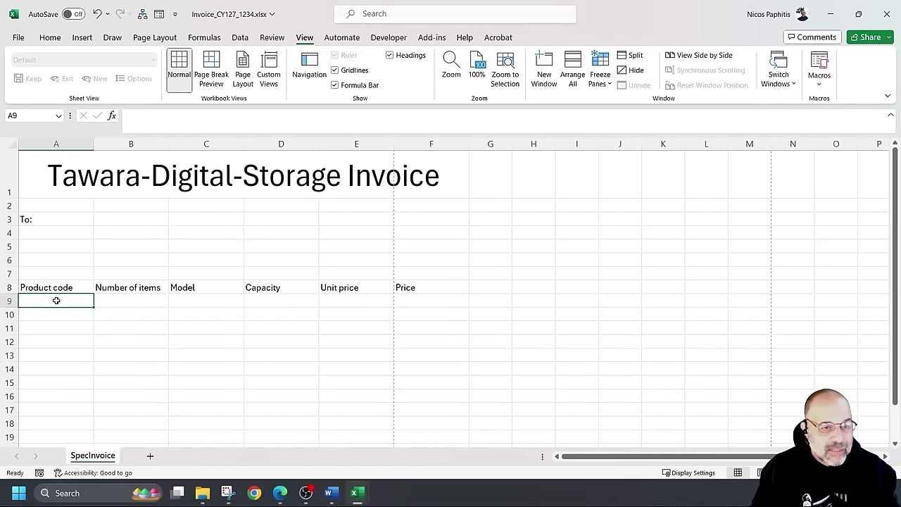
type("ssd6")
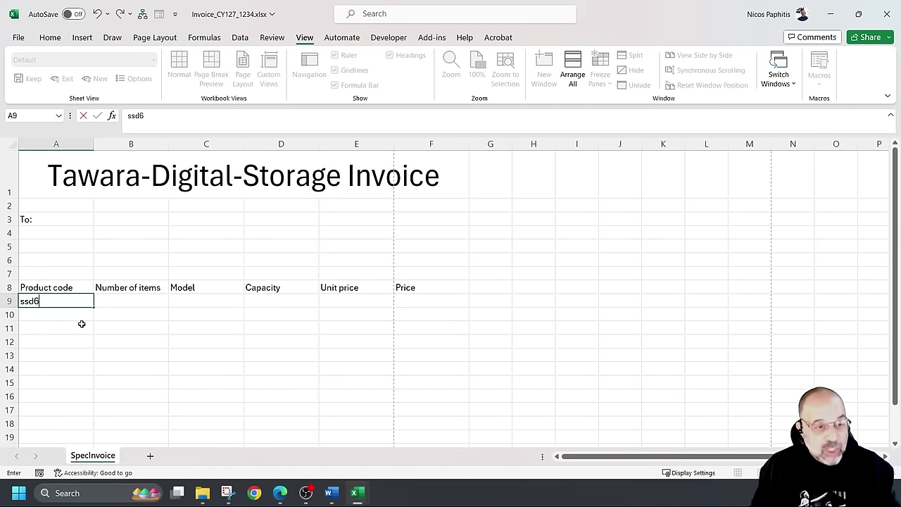
left_click(82, 324)
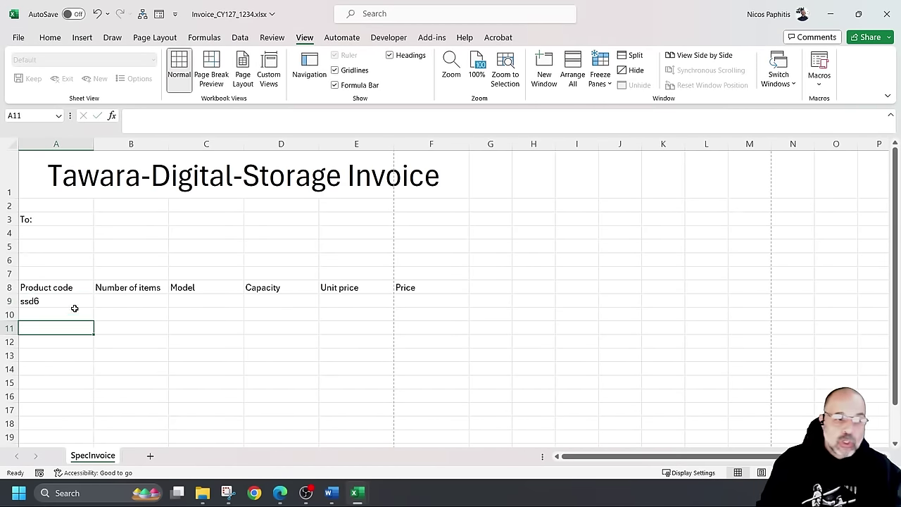
left_click(63, 301)
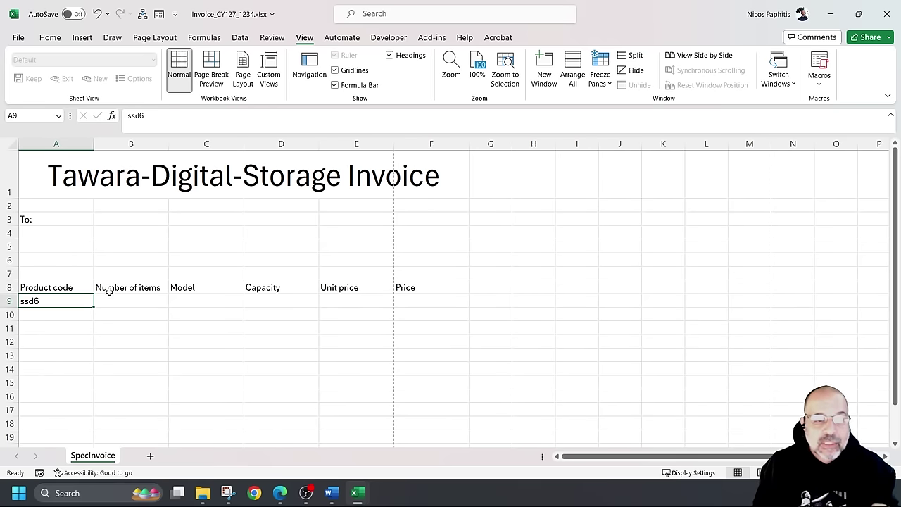
left_click(221, 299)
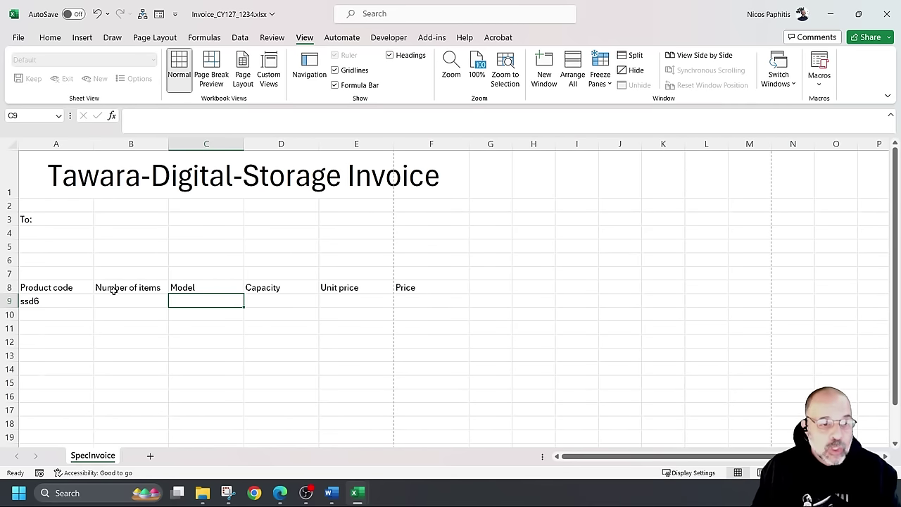
left_click(66, 301)
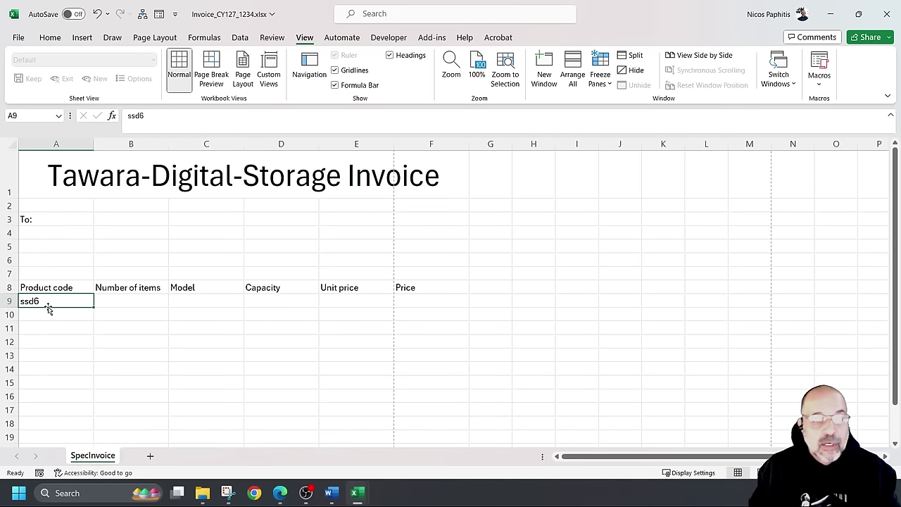
Step: Select C9 for the model lookup and bring up the SpecSSD.csv workbook
scroll(207, 350, "up", 1)
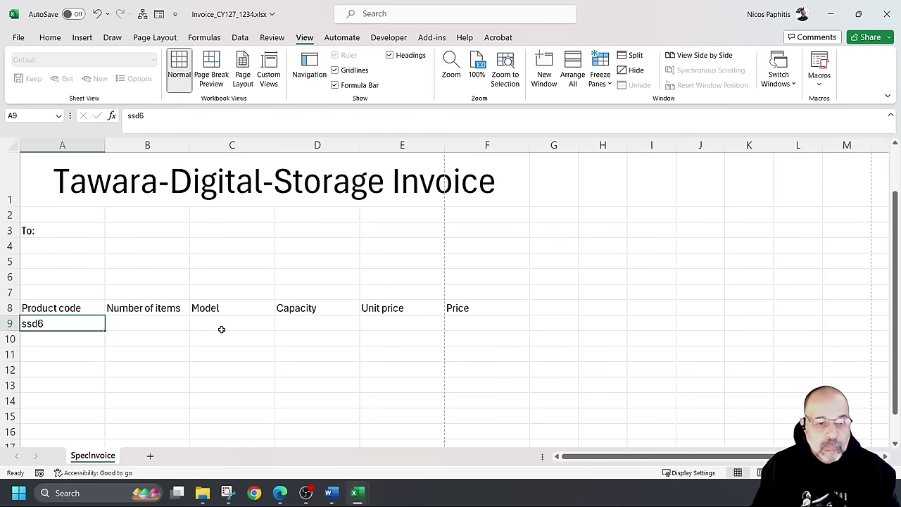
left_click(310, 323)
left_click(236, 322)
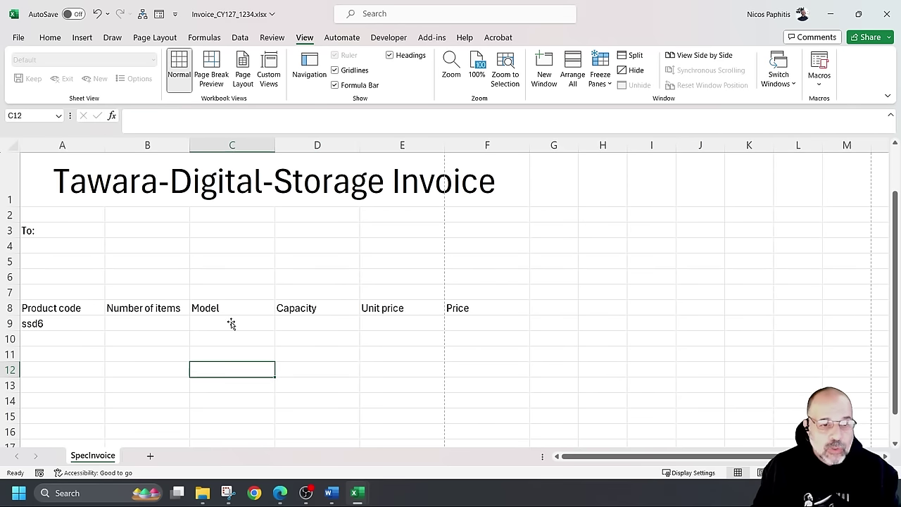
scroll(225, 335, "down", 1)
left_click(236, 225)
left_click(357, 493)
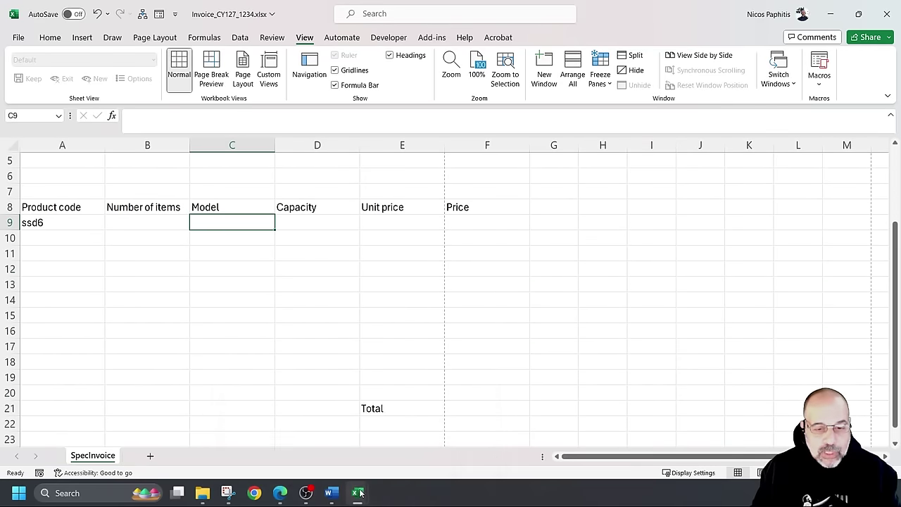
left_click(406, 441)
Step: Select the SpecSSD.csv product table, then start typing =vlookup( in invoice cell C9
left_click(38, 182)
left_click_drag(39, 182, 265, 415)
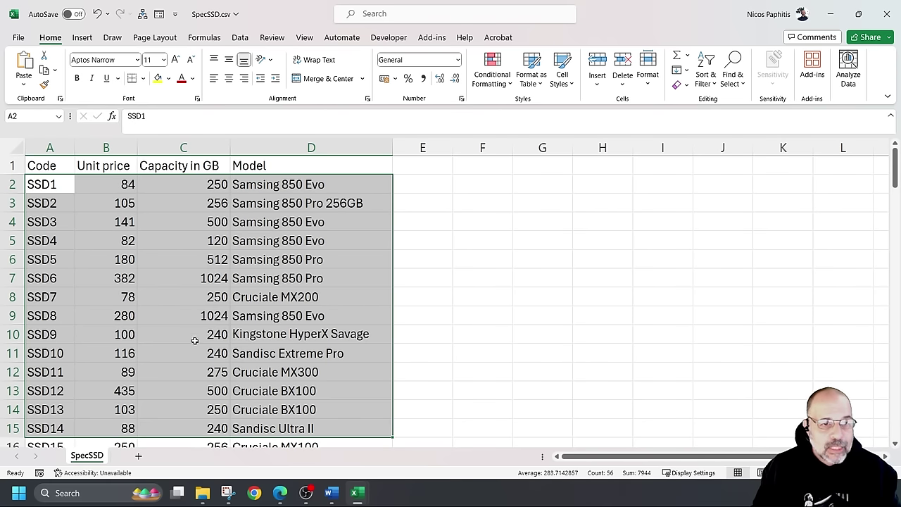
left_click(125, 222)
mouse_move(356, 501)
left_click(265, 365)
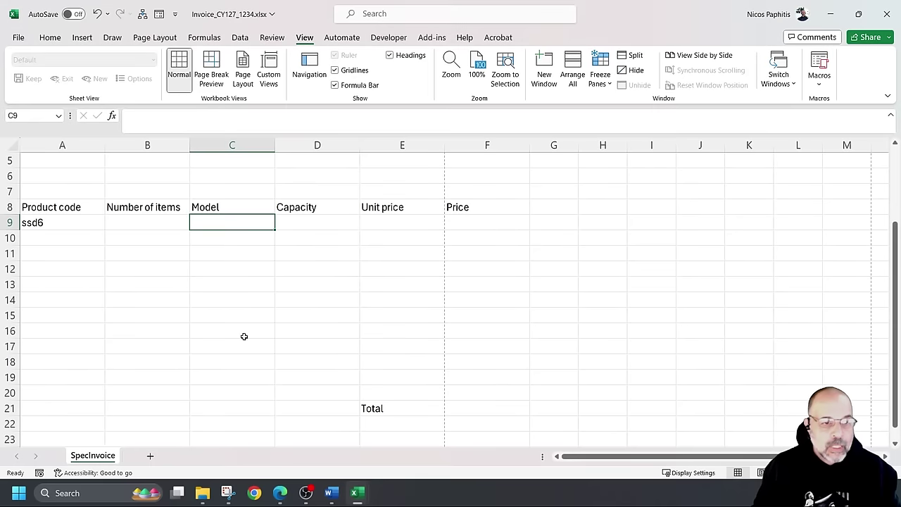
type("=")
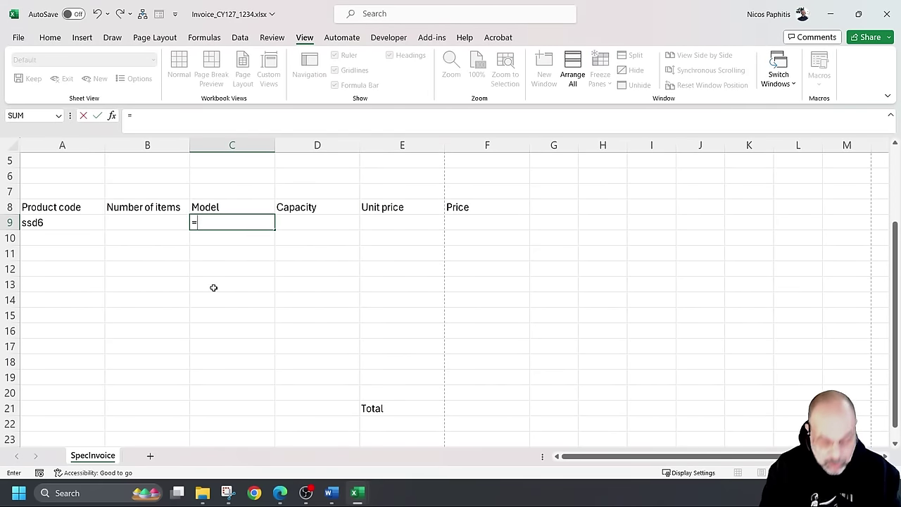
type("vlook")
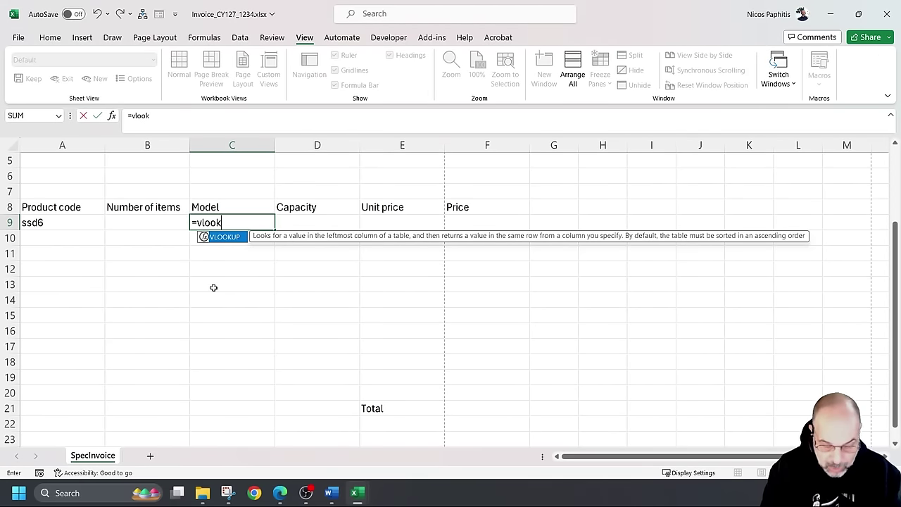
type("up(")
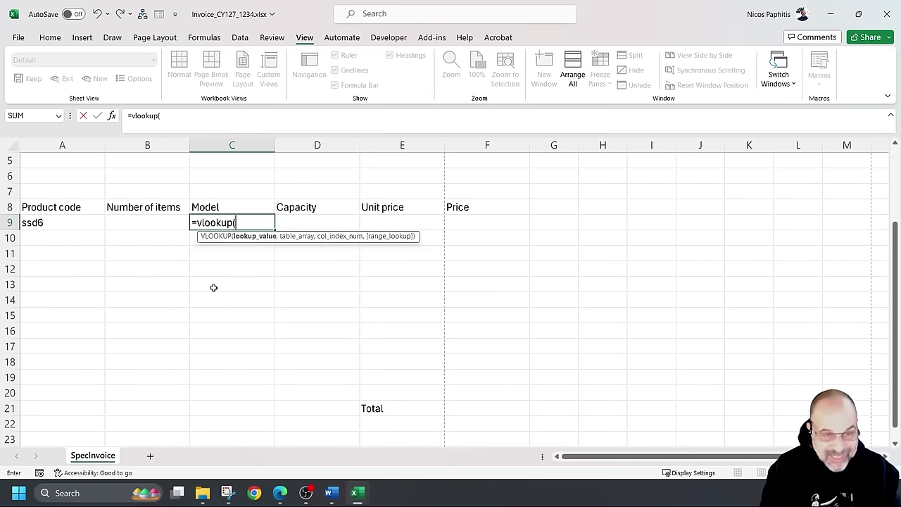
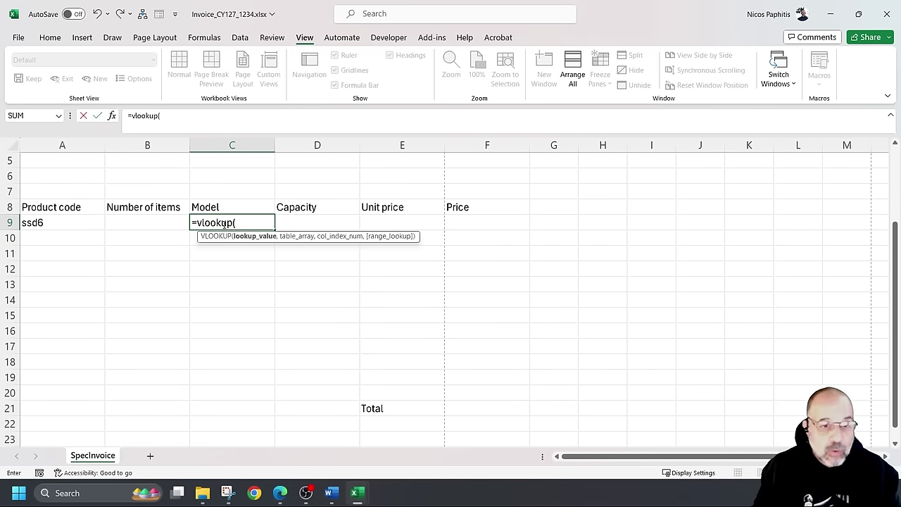
Step: Start C9's VLOOKUP with A9 as the lookup value and the SpecSSD.csv range A2:D106
left_click(62, 221)
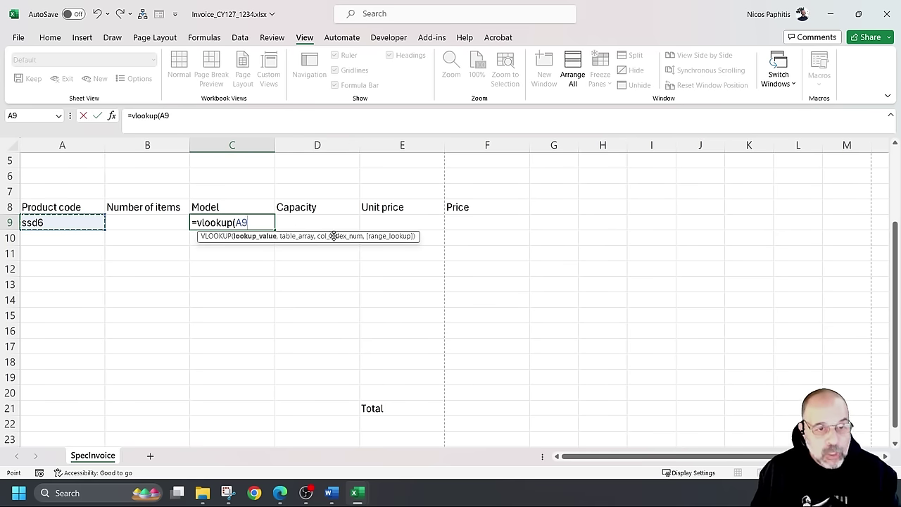
type(",")
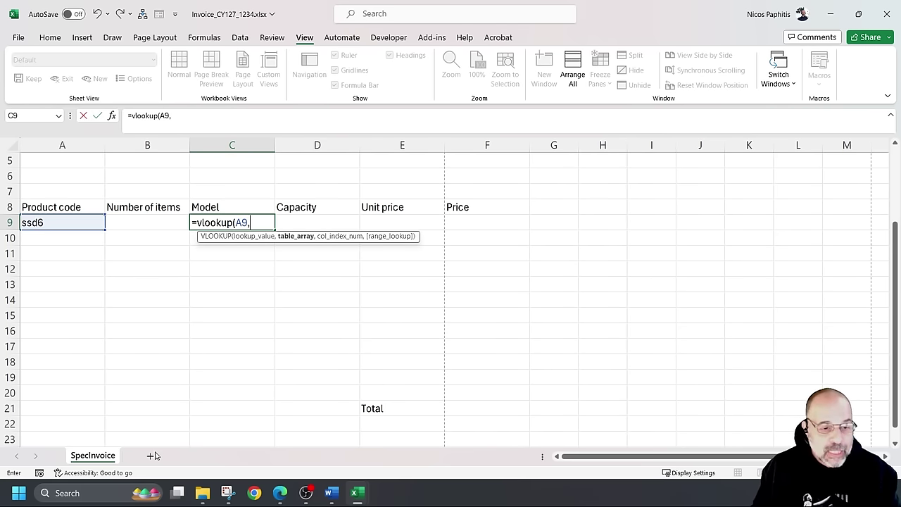
mouse_move(357, 492)
left_click(411, 443)
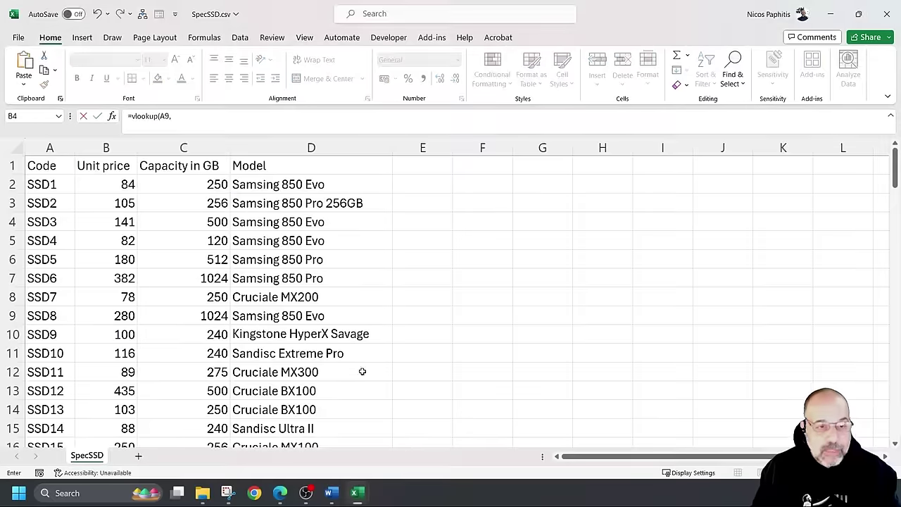
left_click(42, 185)
scroll(200, 239, "down", 20)
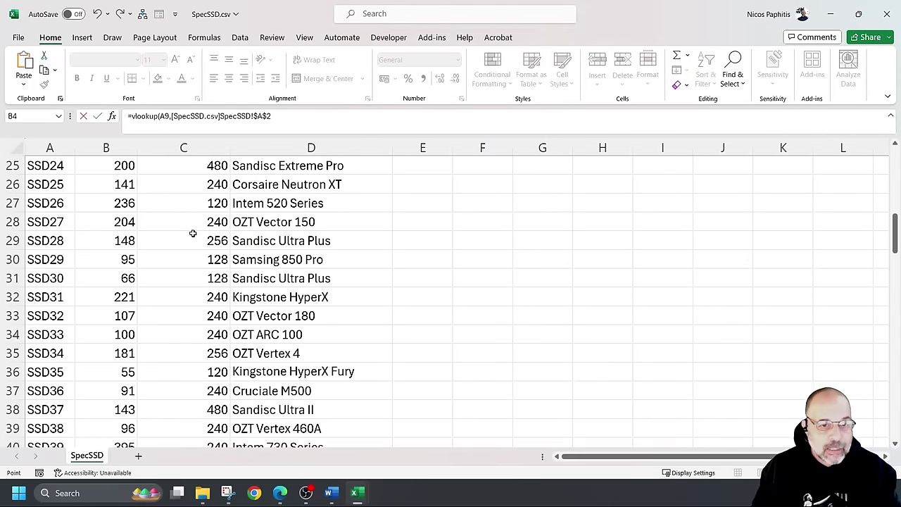
scroll(200, 239, "down", 1)
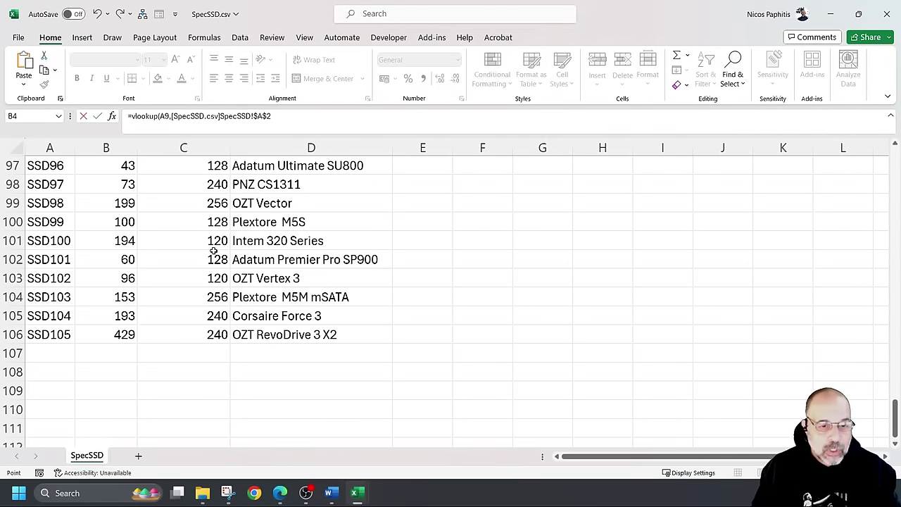
left_click(287, 339, "shift")
Step: Finish the lookup with column 4 and FALSE so C9 shows Samsing 850 Pro
scroll(287, 337, "up", 20)
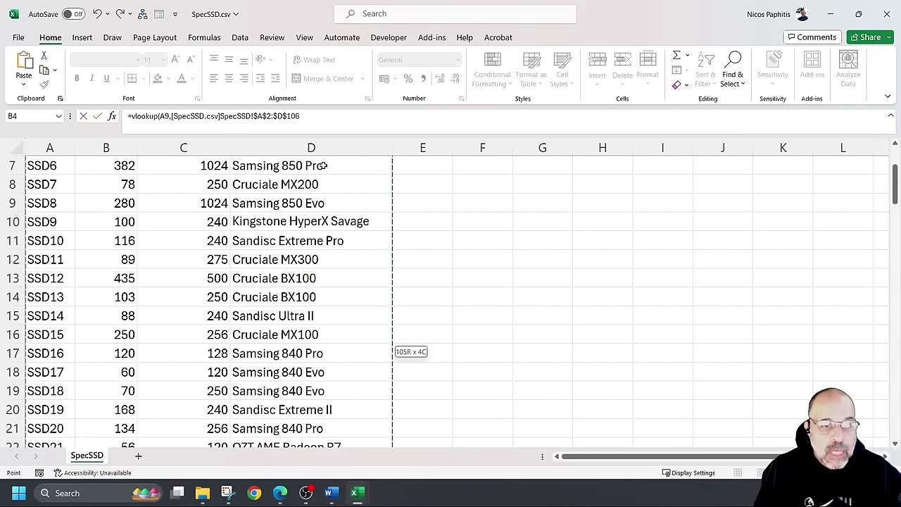
scroll(292, 228, "up", 2)
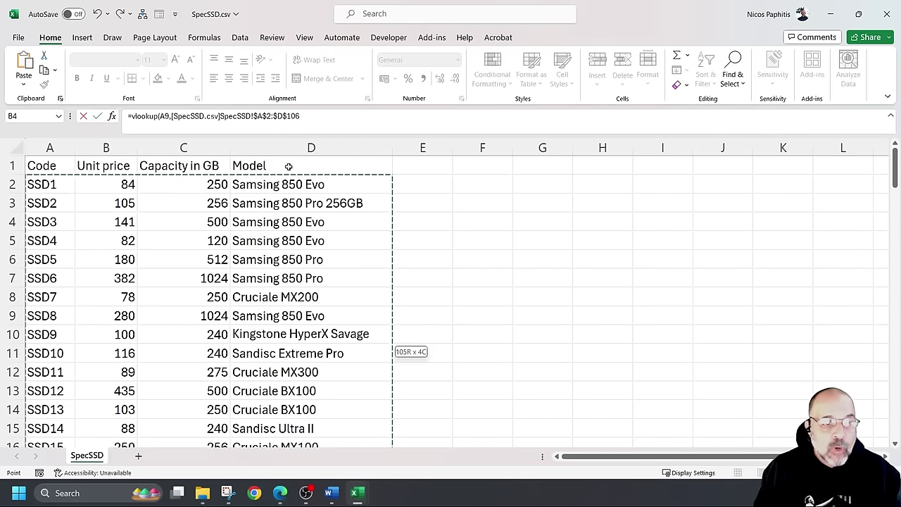
left_click(314, 115)
type(",")
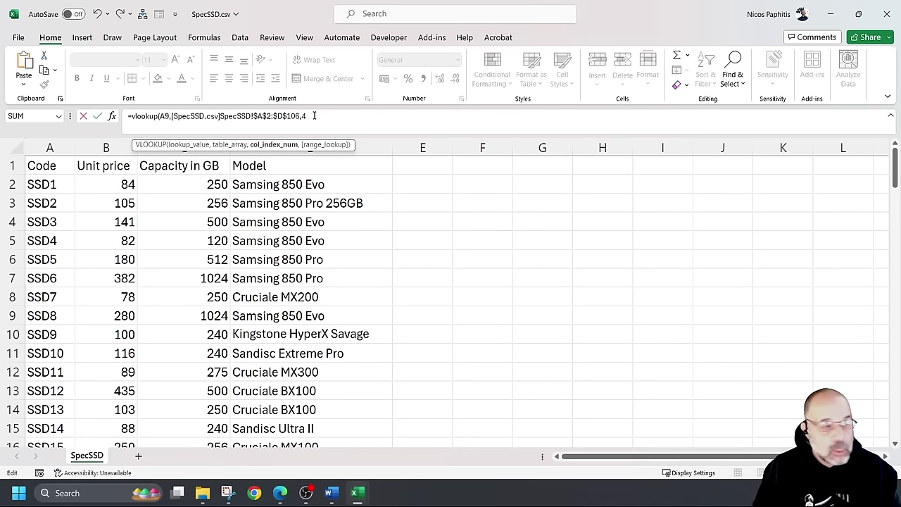
type("4,fa")
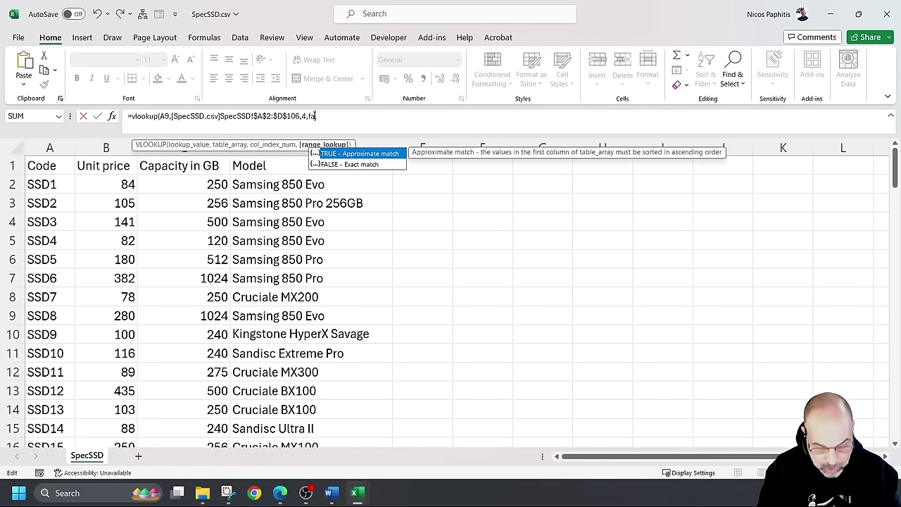
type("lse)")
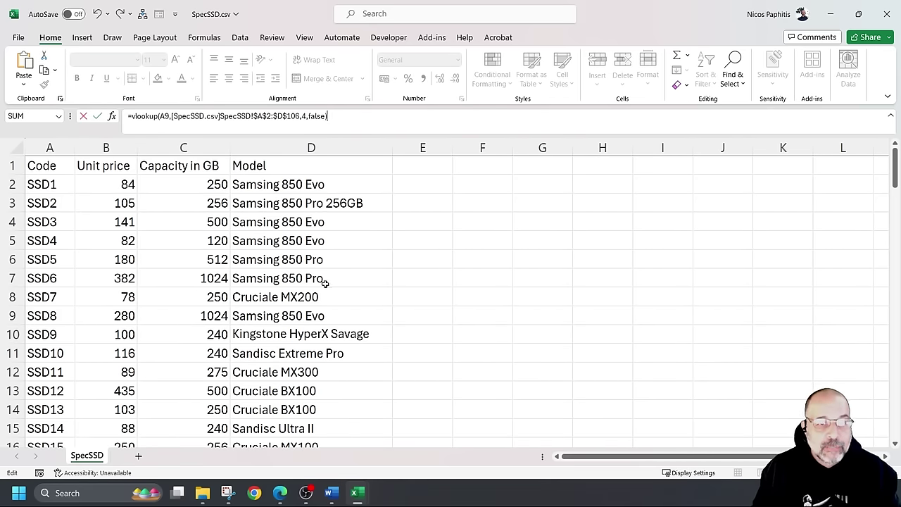
key("alt+Tab")
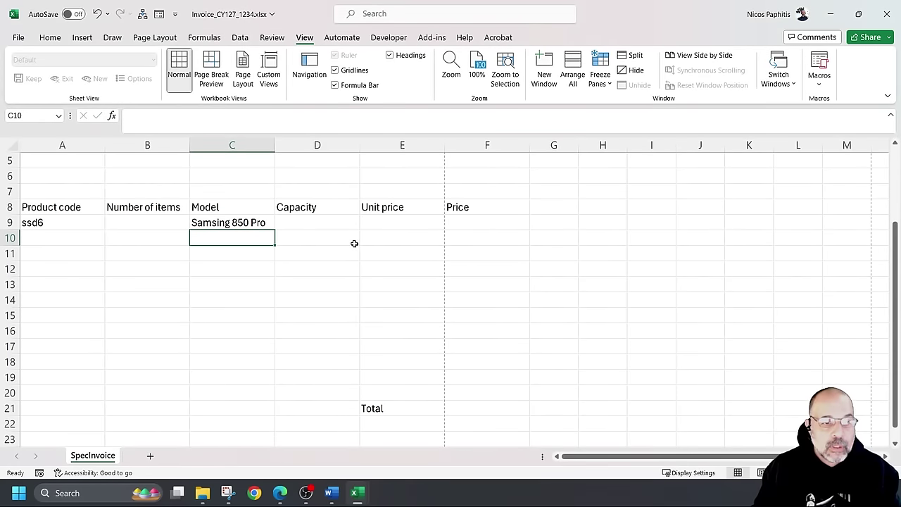
Step: Inspect the Model lookup in C9 and the empty Capacity and Unit price cells
left_click(244, 225)
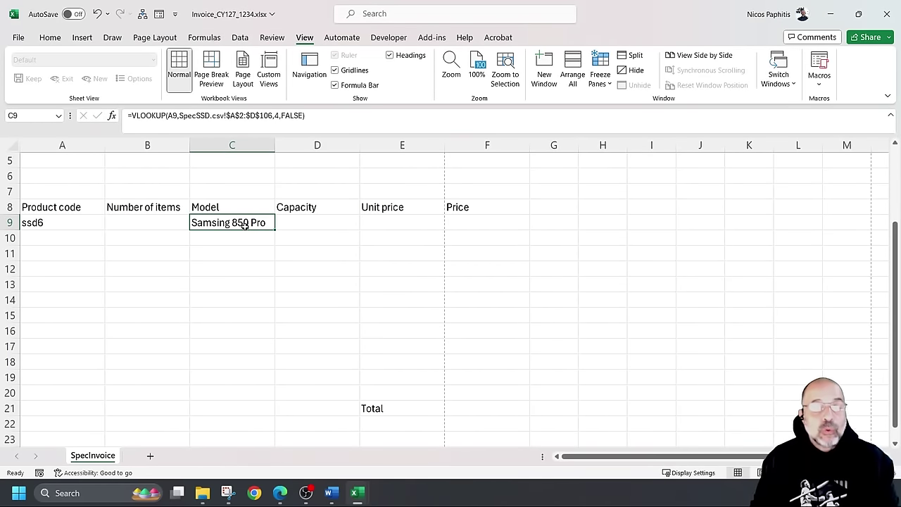
left_click(297, 223)
left_click(364, 222)
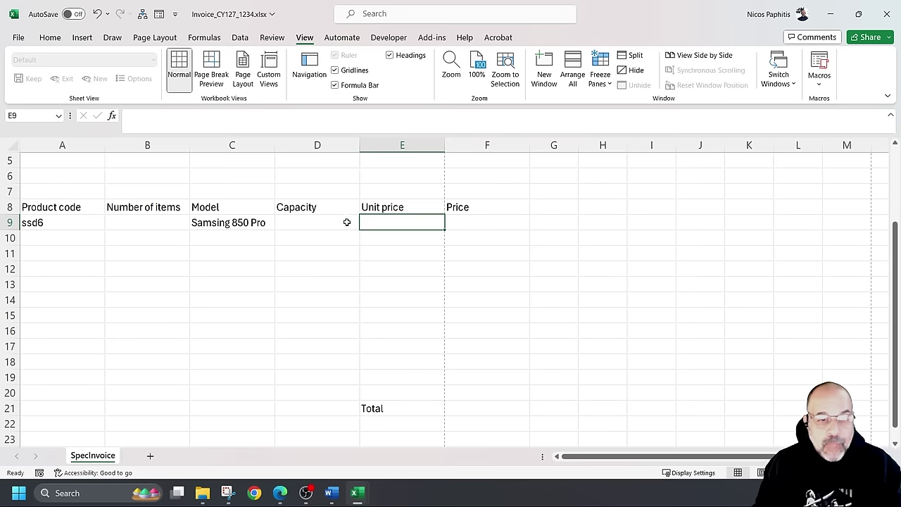
left_click(239, 222)
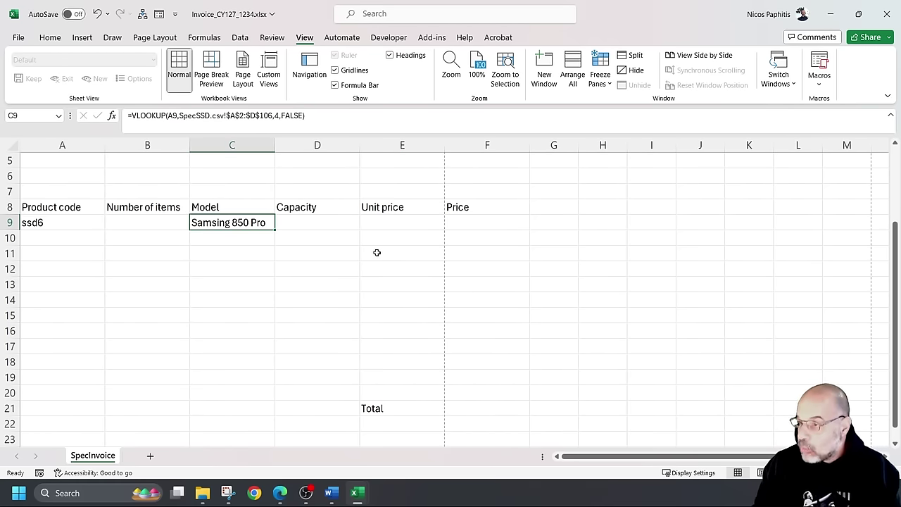
Step: Clear product code ssd6 from A9 and check that C9 now shows #N/A
left_click(69, 224)
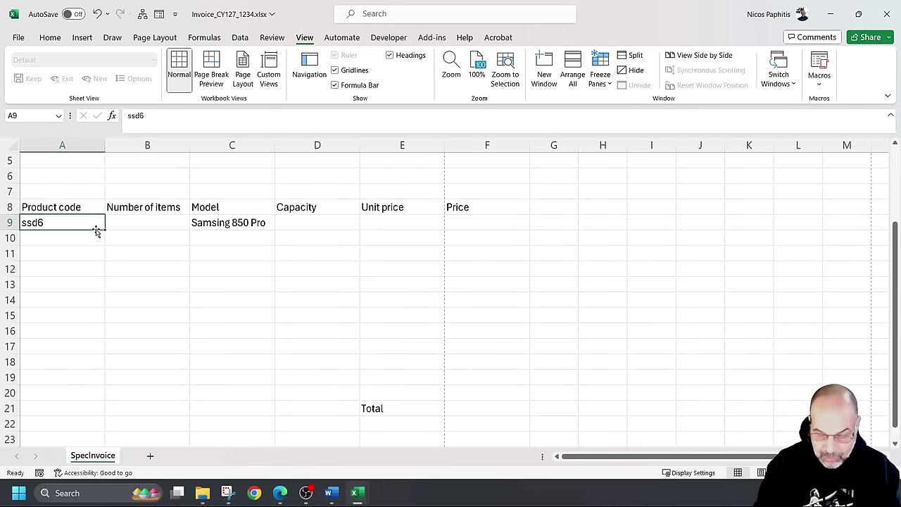
key("Delete")
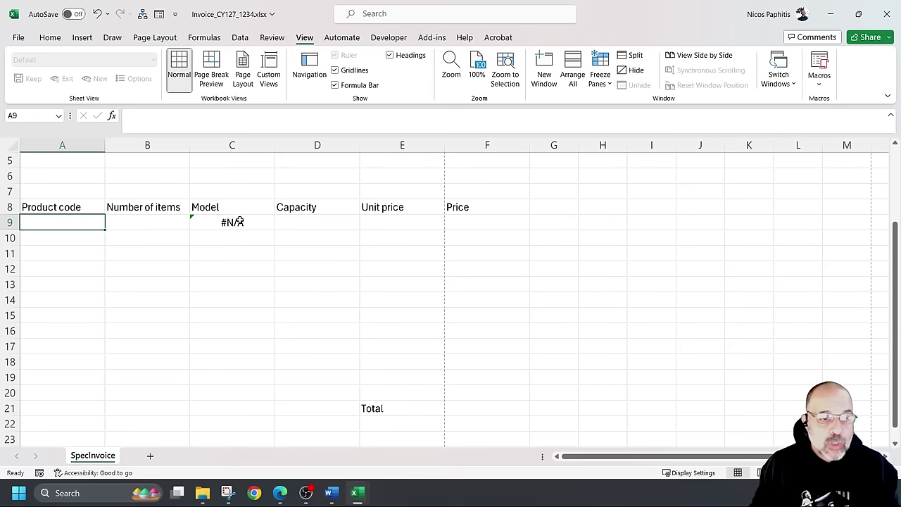
left_click(239, 220)
left_click(63, 220)
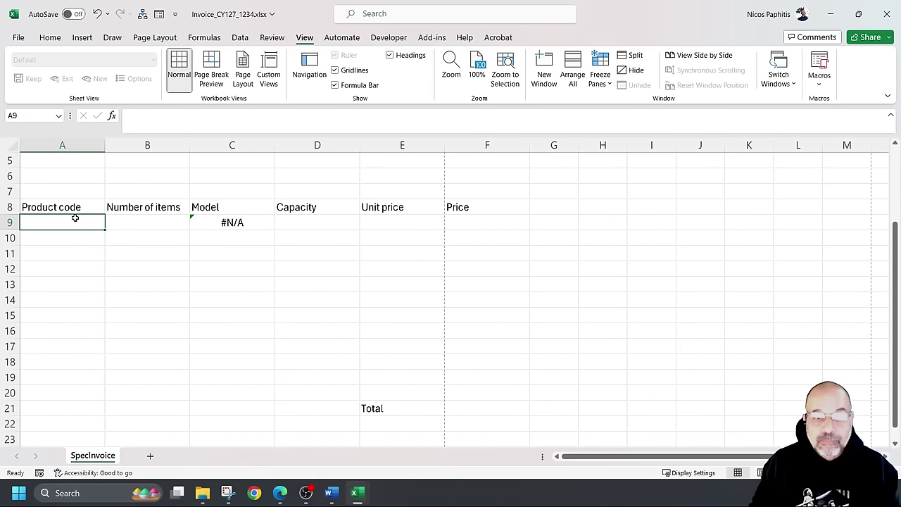
left_click(220, 223)
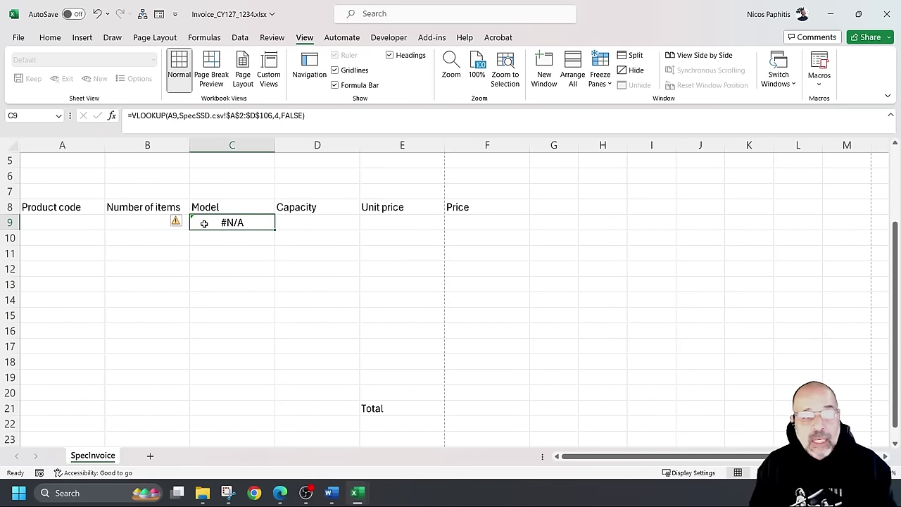
left_click(76, 223)
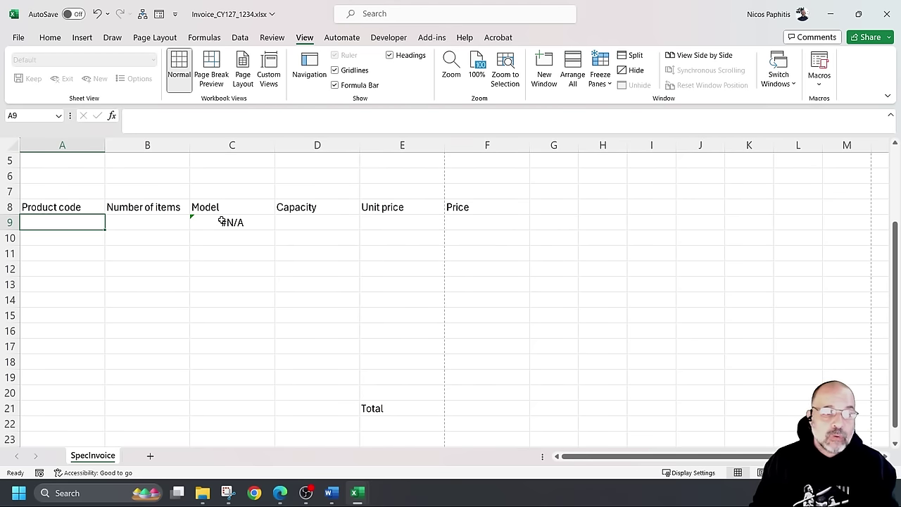
left_click(230, 224)
left_click(362, 113)
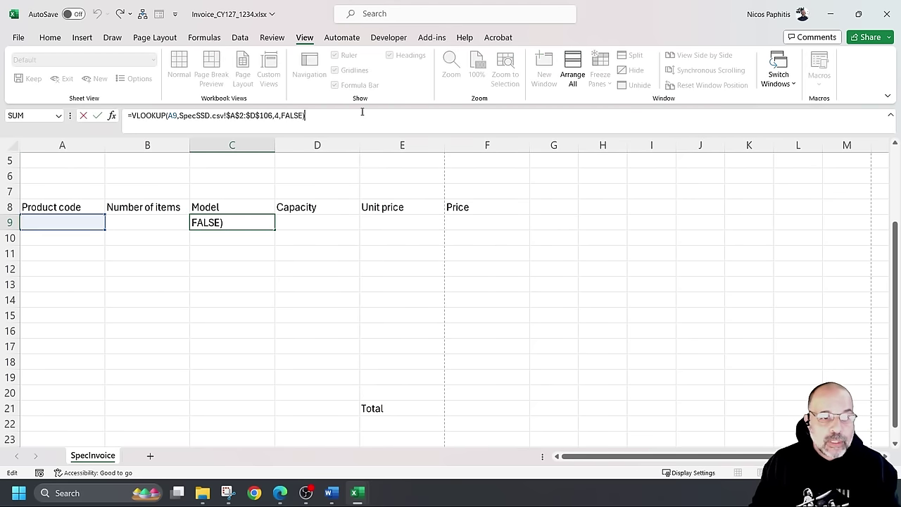
Step: Wrap C9's VLOOKUP in =IF(A9="","",...) so it stays blank when A9 is empty
double_click(250, 222)
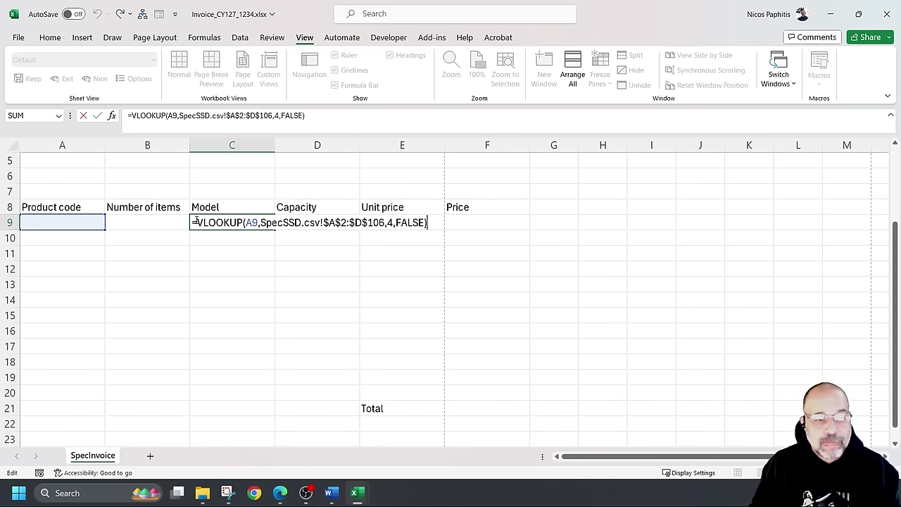
type("if(")
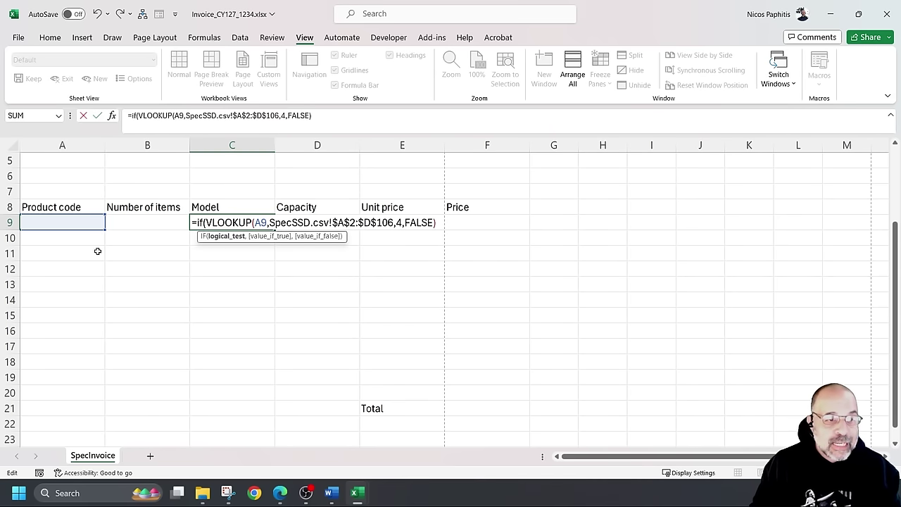
left_click(63, 220)
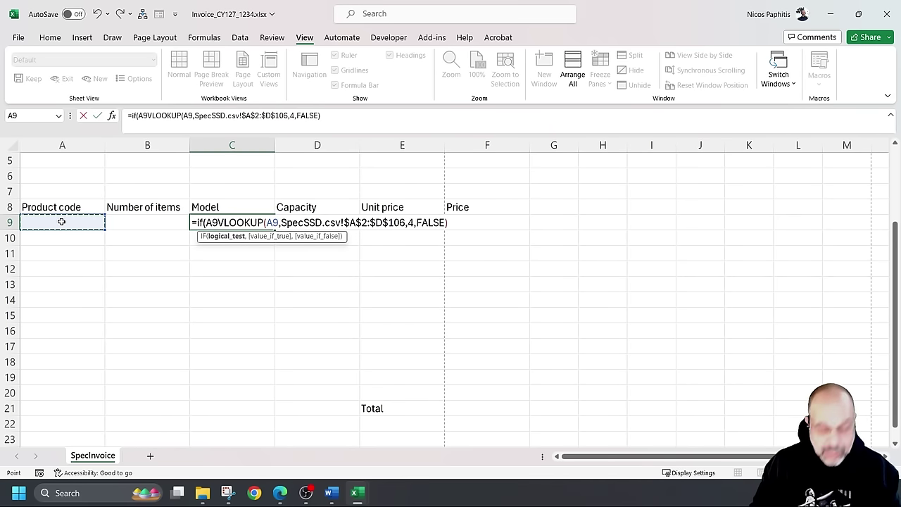
type("=\"")
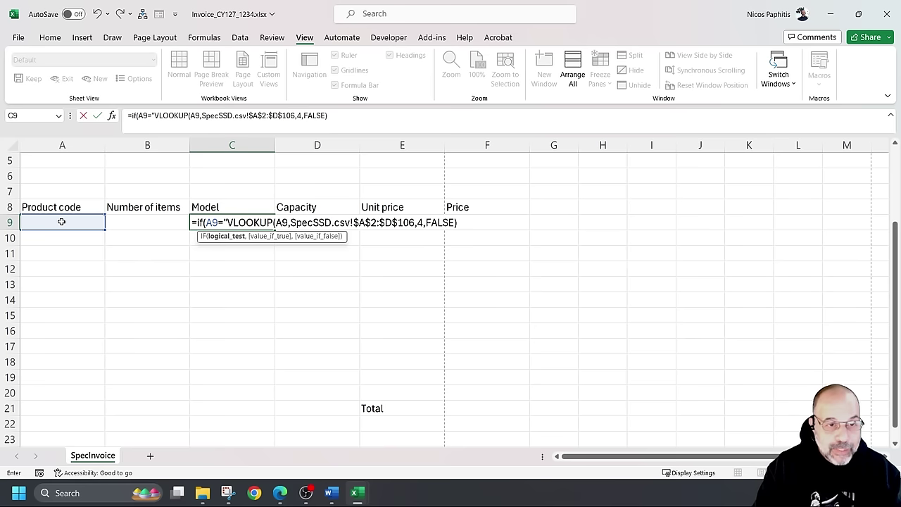
type("\"")
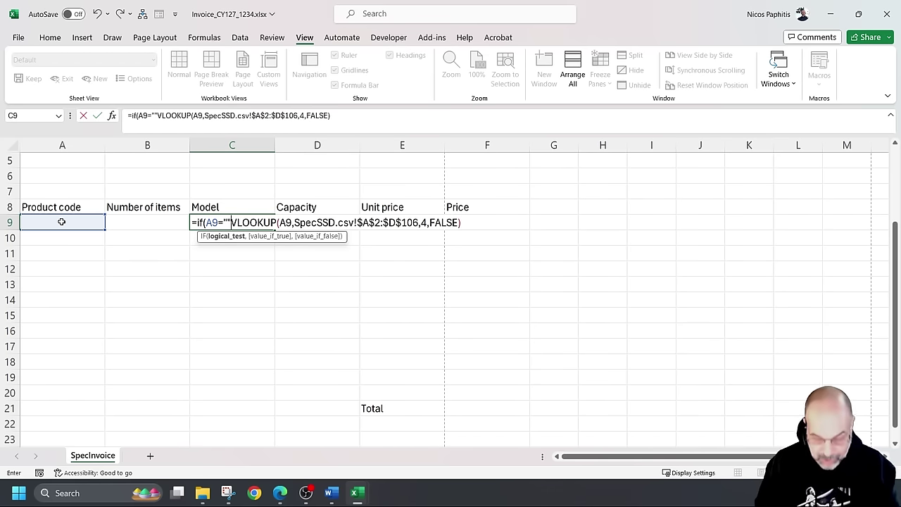
type(",")
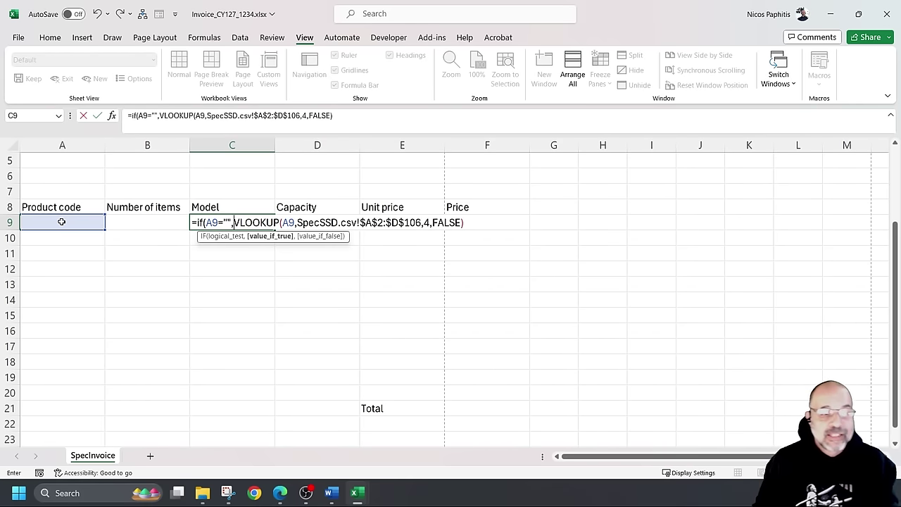
left_click_drag(206, 222, 228, 221)
left_click(231, 223)
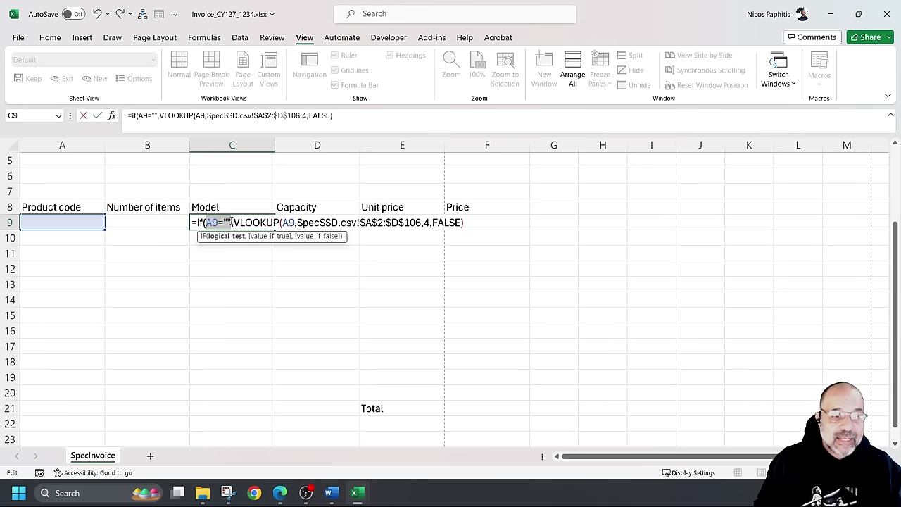
key("Right")
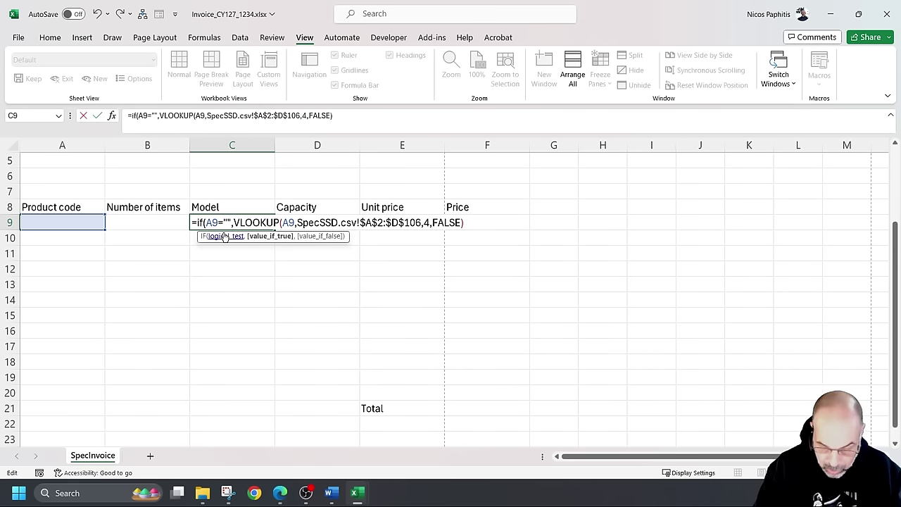
type("\"\"")
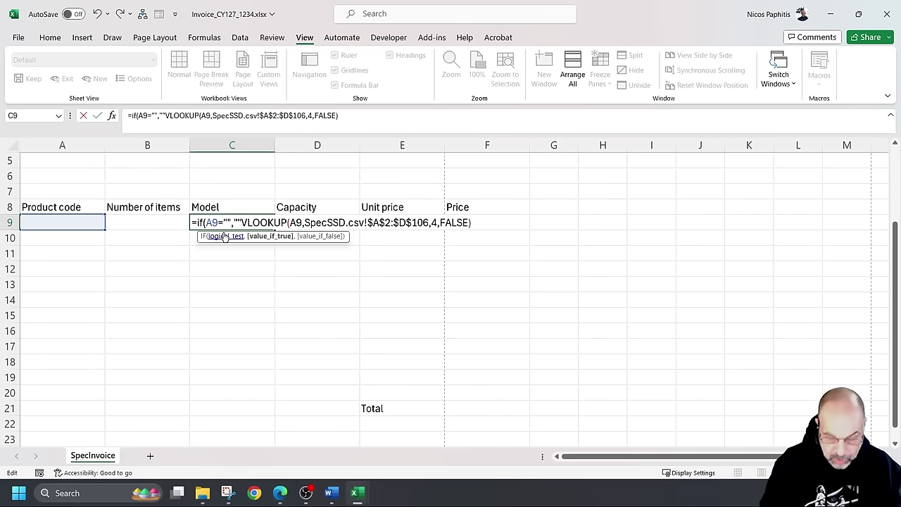
type(",")
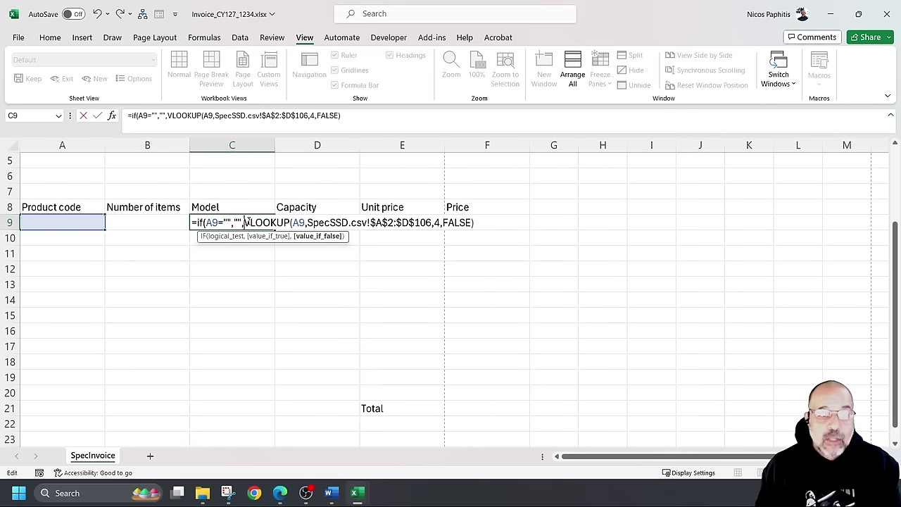
left_click(512, 229)
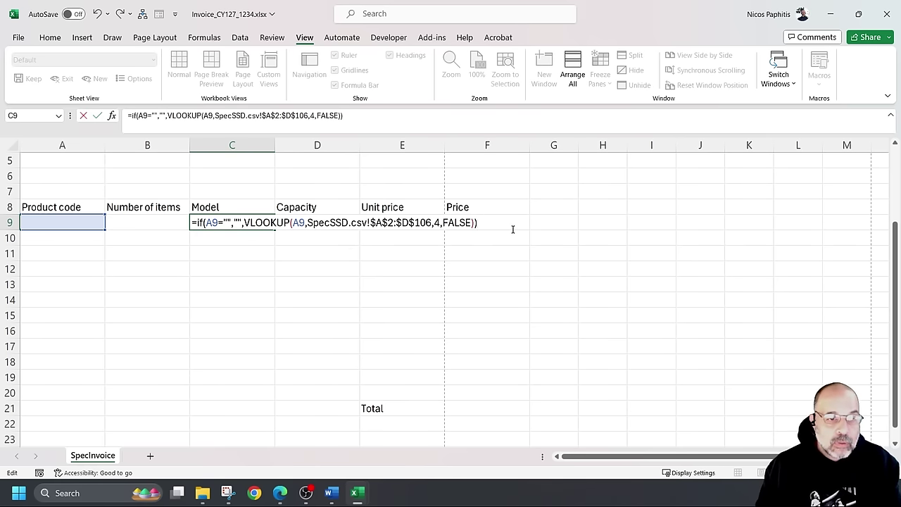
key("Return")
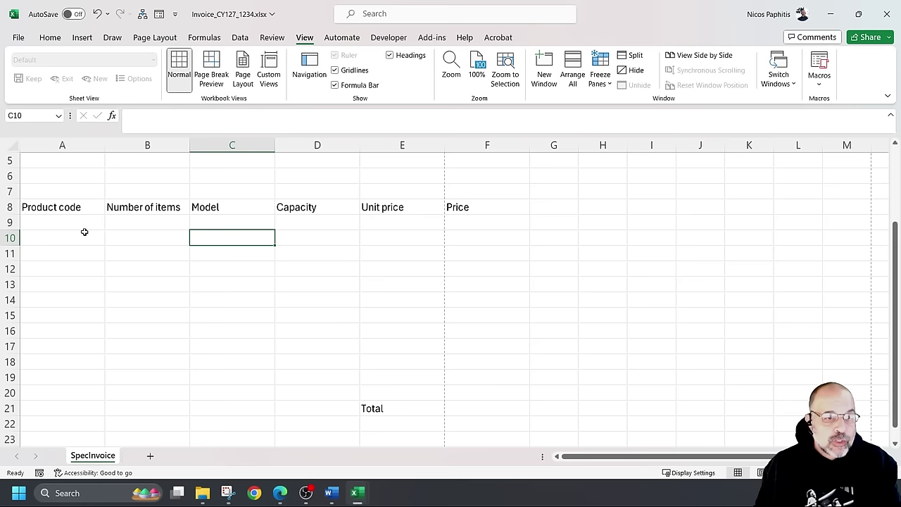
Step: Try a test product code in A9, then delete it and check row 9 stays blank
left_click(77, 218)
type("ssd1")
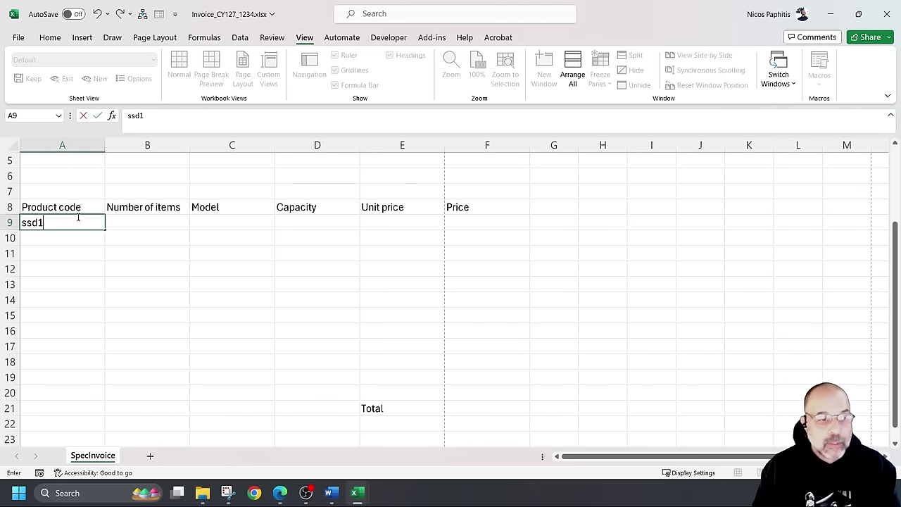
key("Return")
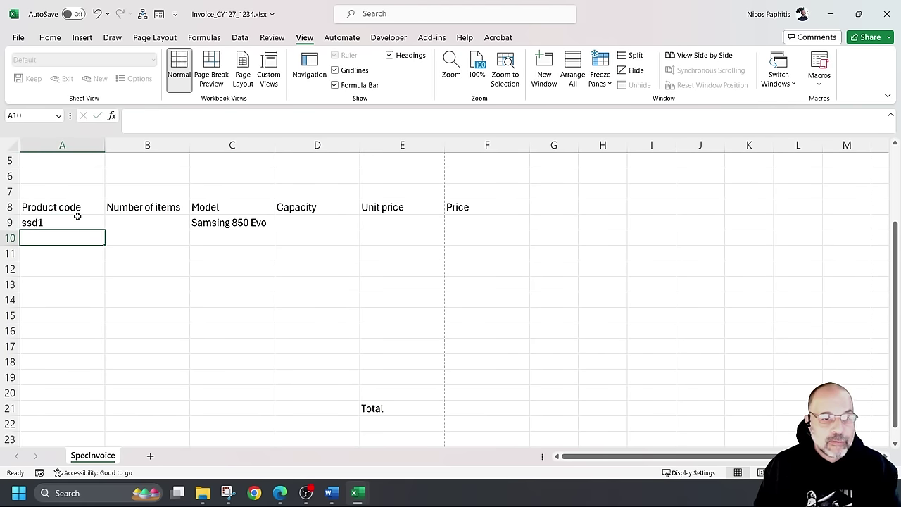
left_click(78, 218)
key("Delete")
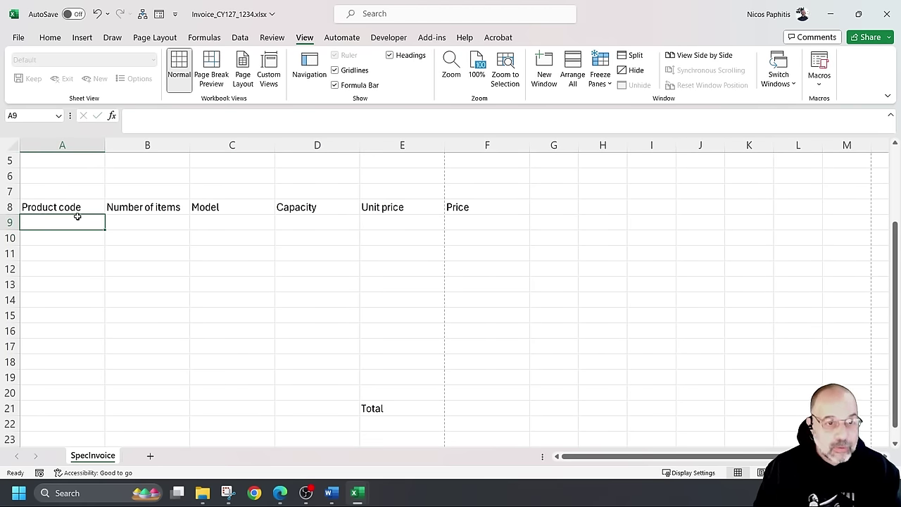
left_click(247, 226)
left_click(314, 222)
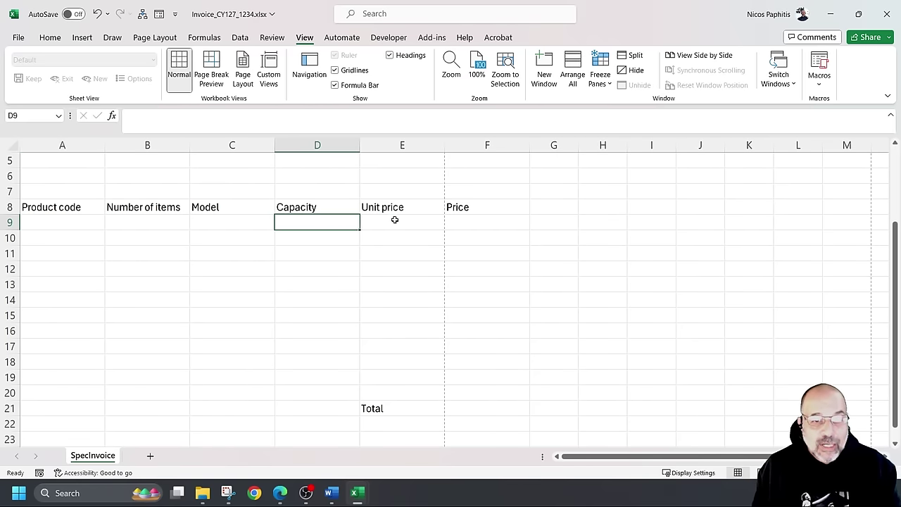
left_click(391, 219)
left_click(211, 220)
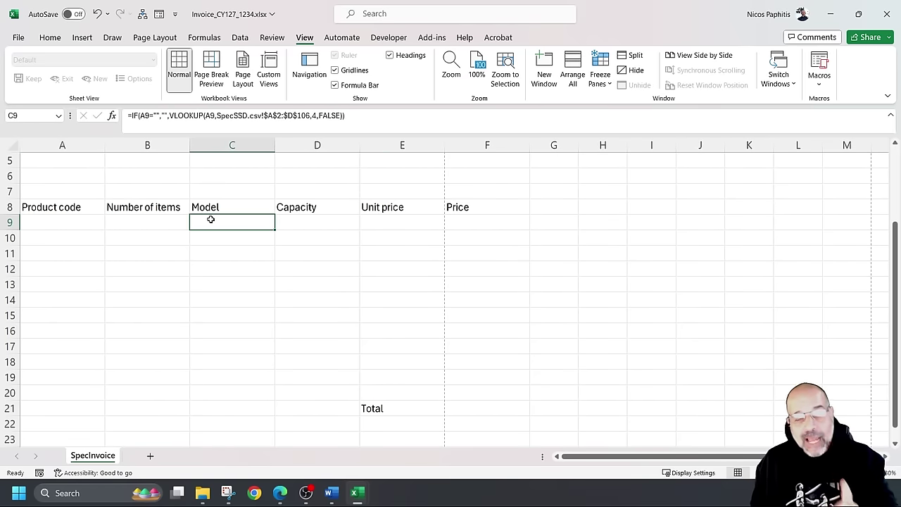
Step: Enter product code ssd6 in A9 and confirm C9 returns Samsing 850 Pro
left_click(58, 224)
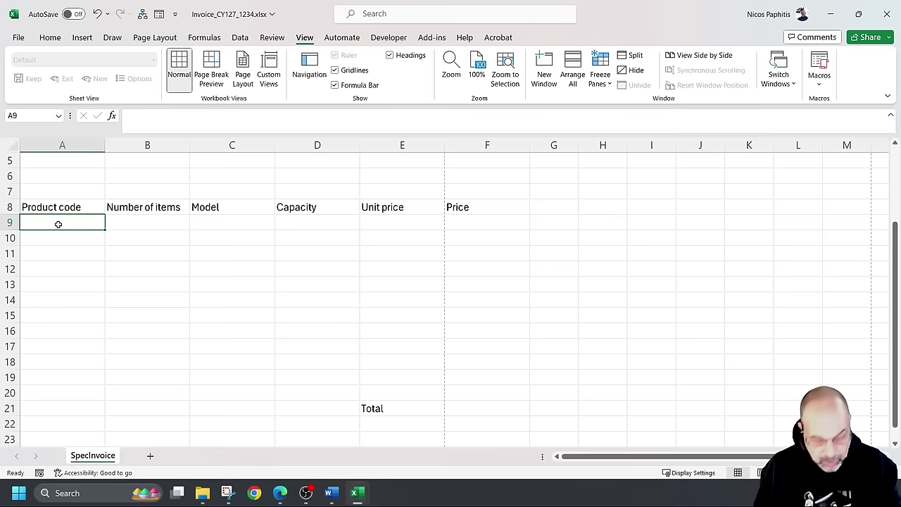
type("ssd6")
key("Return")
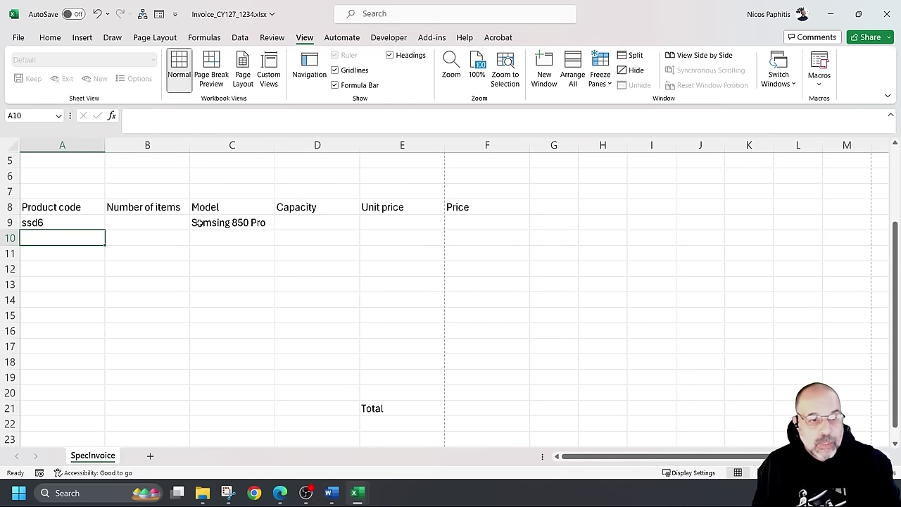
left_click(196, 223)
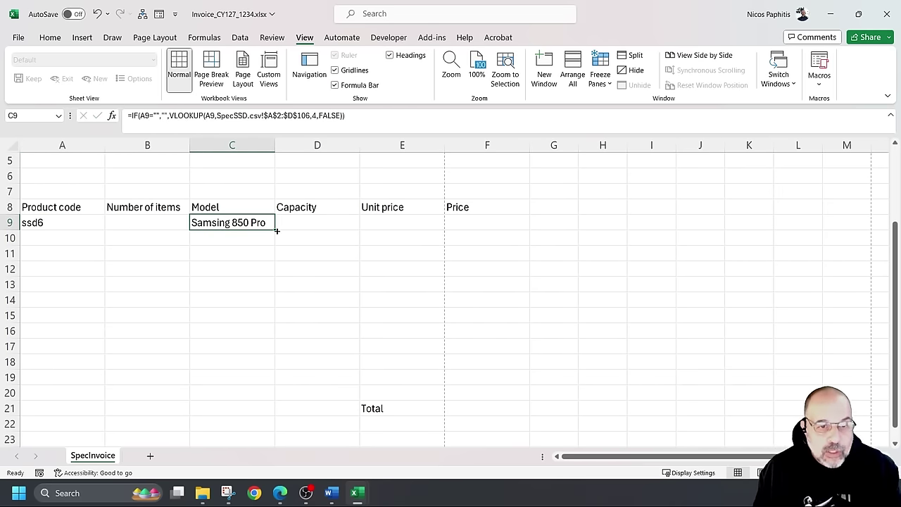
Step: Drag C9's fill handle across to E9, copying the guarded lookup into D9 and E9
left_click_drag(276, 228, 416, 228)
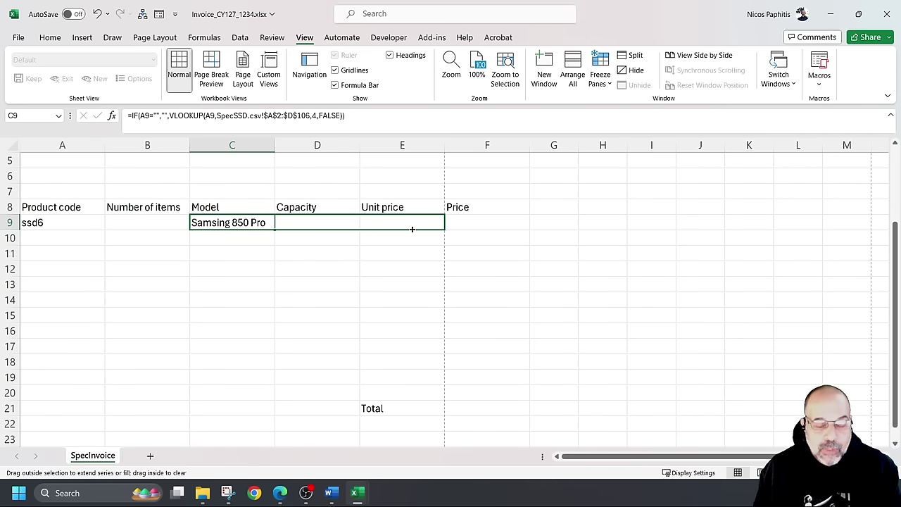
left_click_drag(413, 229, 413, 229)
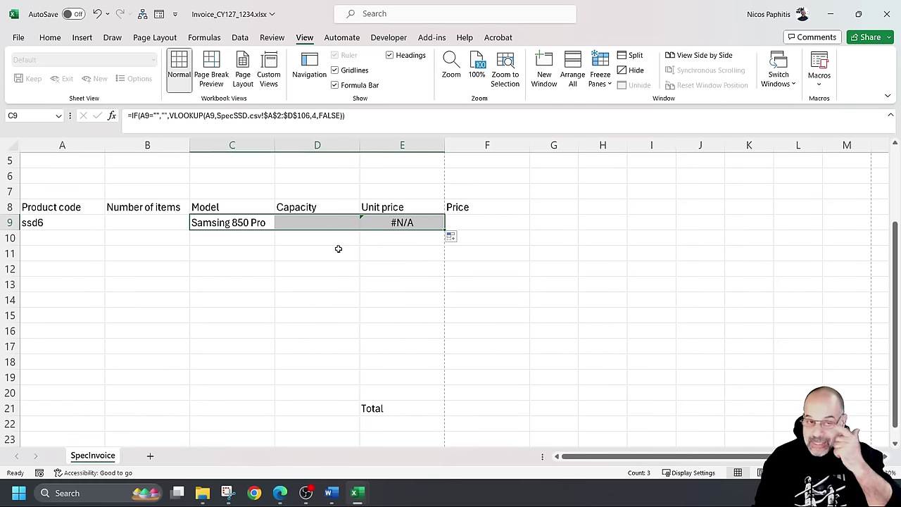
left_click(235, 222)
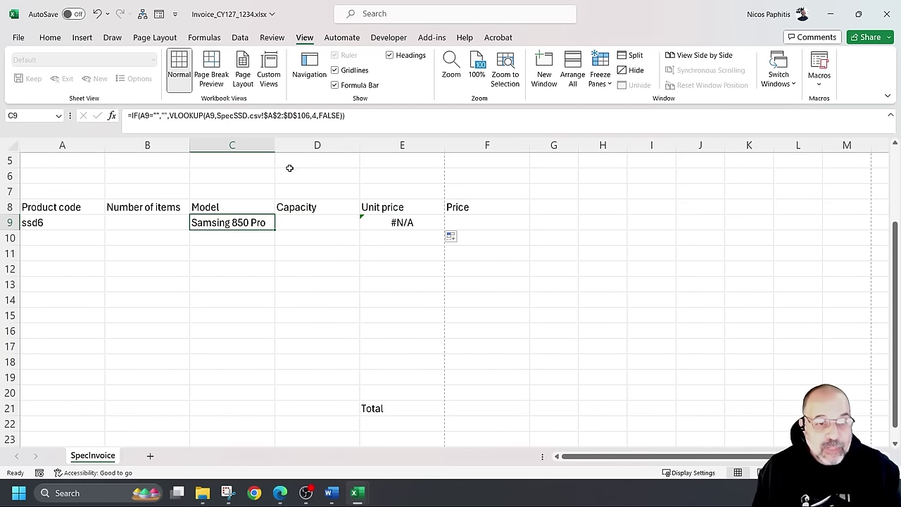
key("F2")
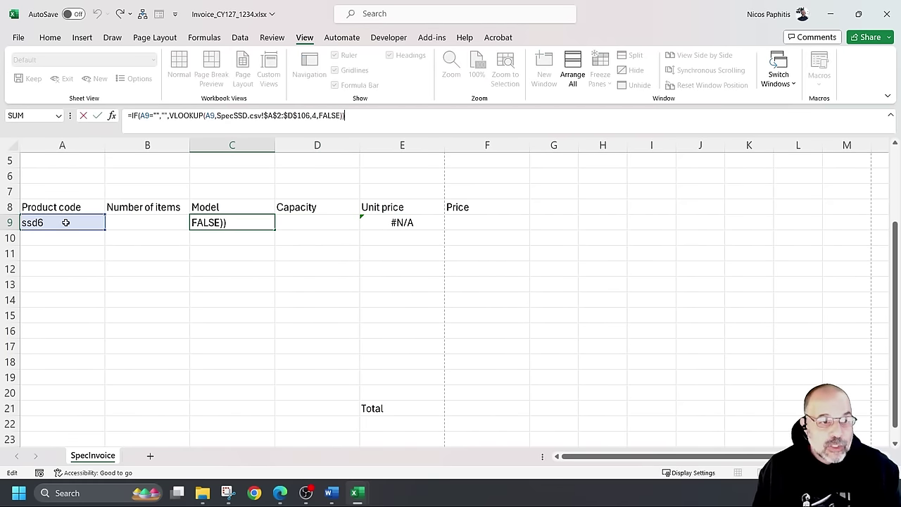
Step: Review the C9 and D9 formulas, then select and clear the copied lookups in D9:E9
key("ctrl+Return")
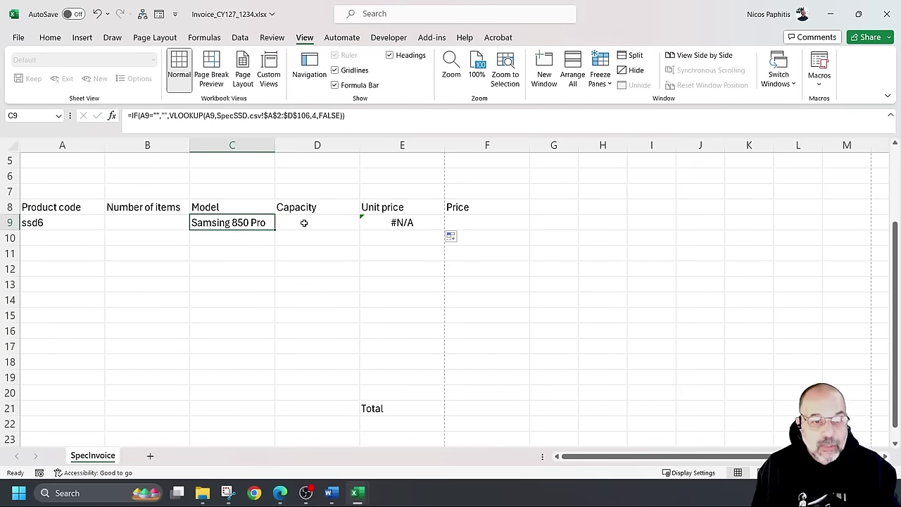
left_click(302, 223)
left_click(363, 117)
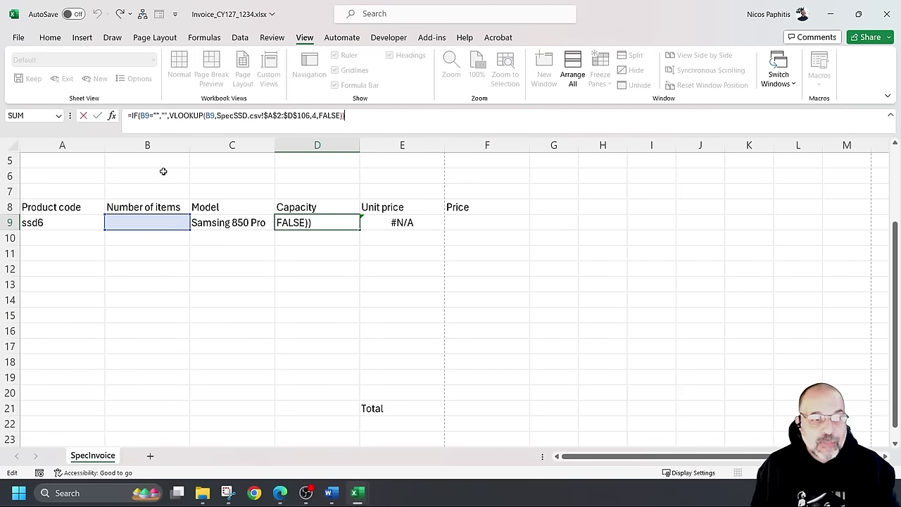
key("Escape")
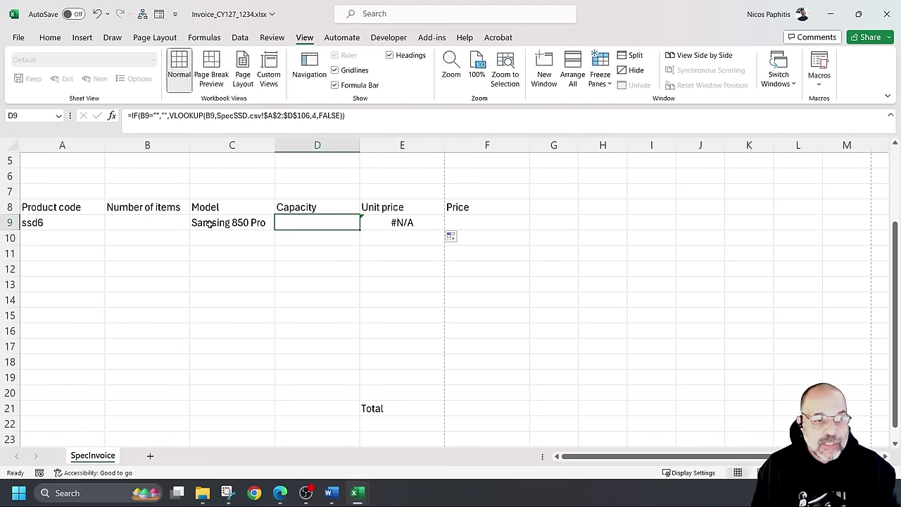
left_click(224, 222)
double_click(213, 116)
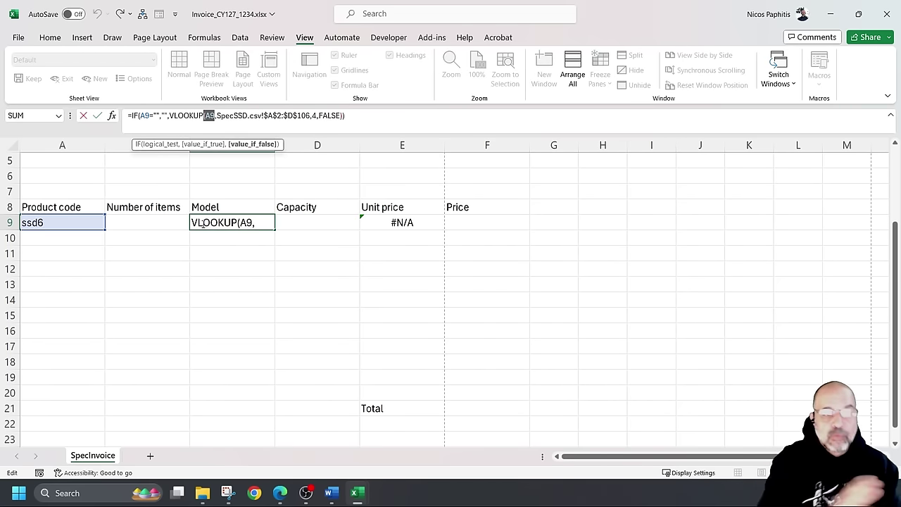
key("Escape")
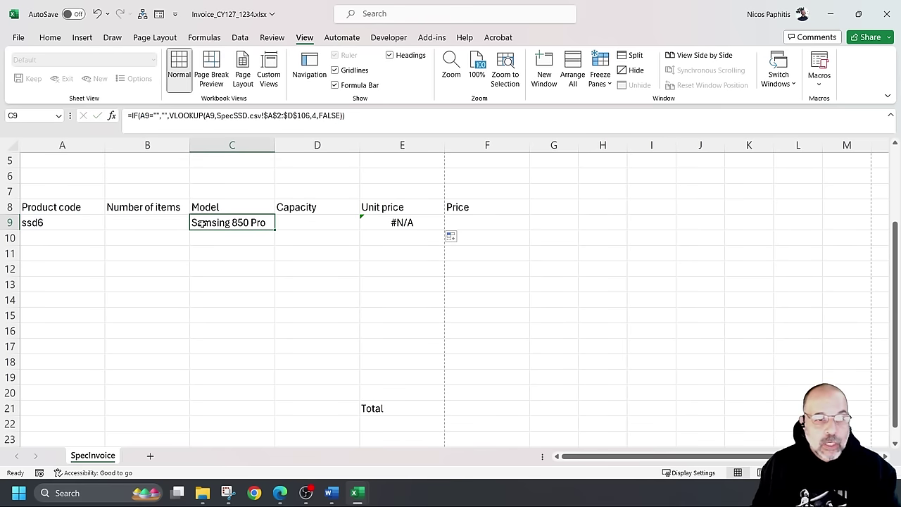
left_click_drag(320, 223, 213, 222)
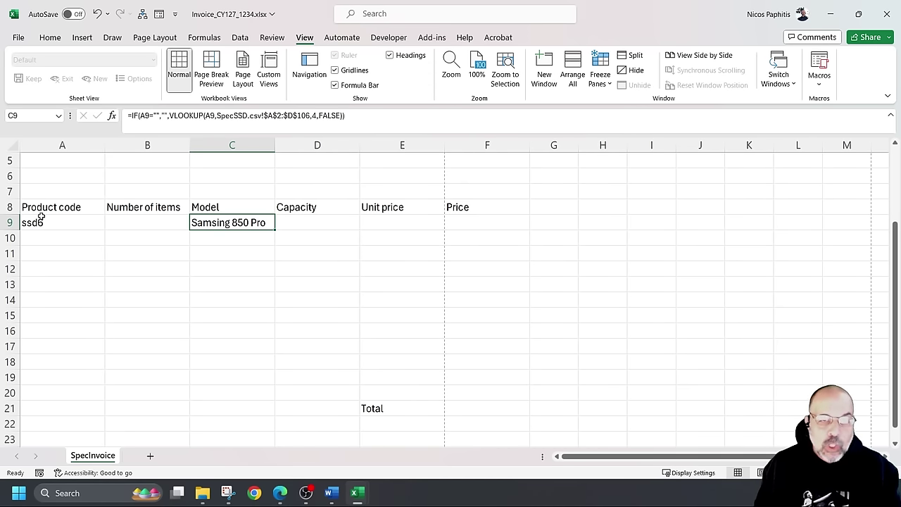
Step: Copy the guarded lookup formula text from C9's formula bar
left_click(310, 221)
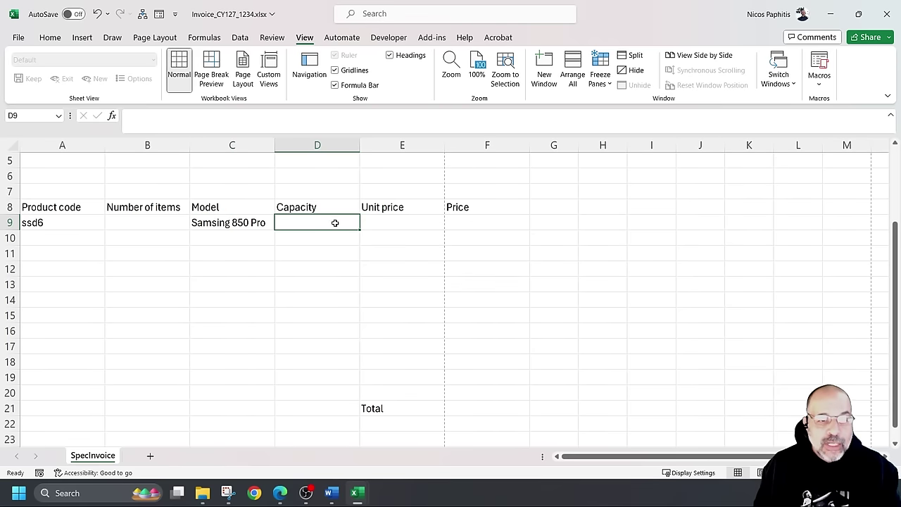
left_click(404, 221)
left_click(340, 221)
left_click(250, 221)
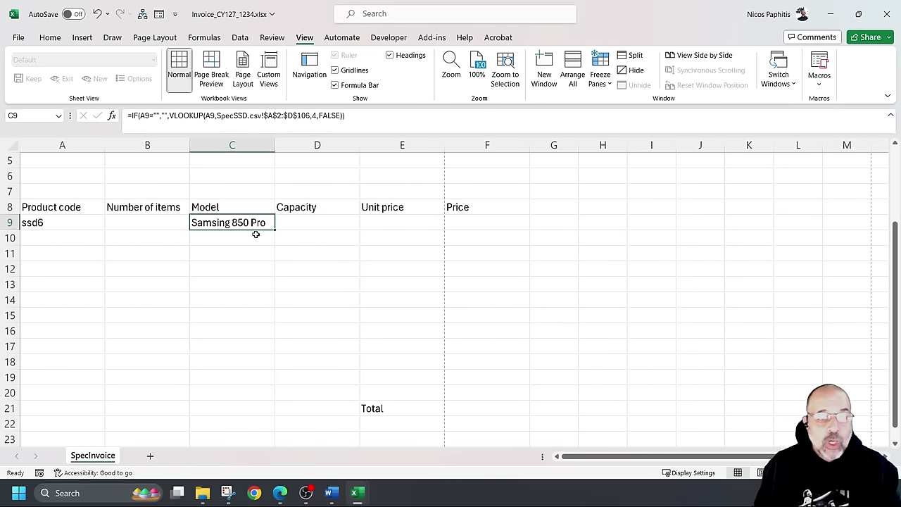
left_click_drag(350, 116, 132, 115)
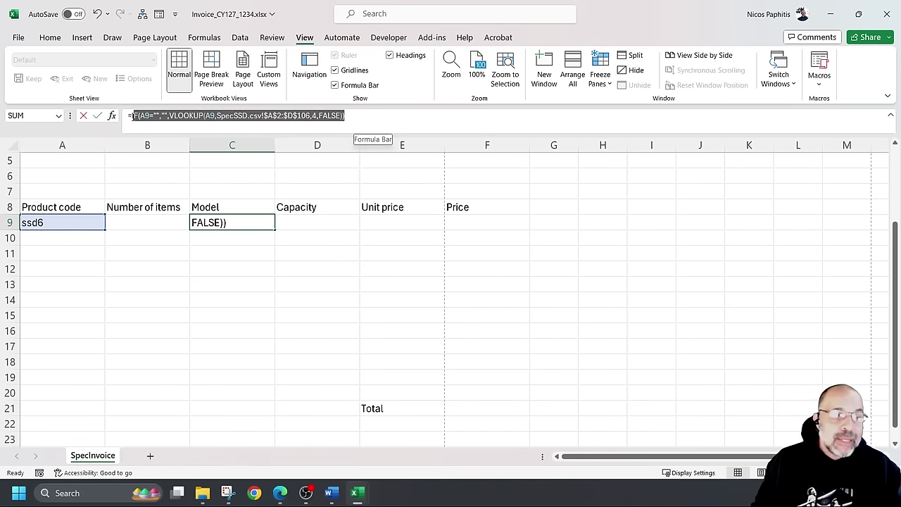
left_click_drag(345, 115, 120, 121)
key("ctrl+c")
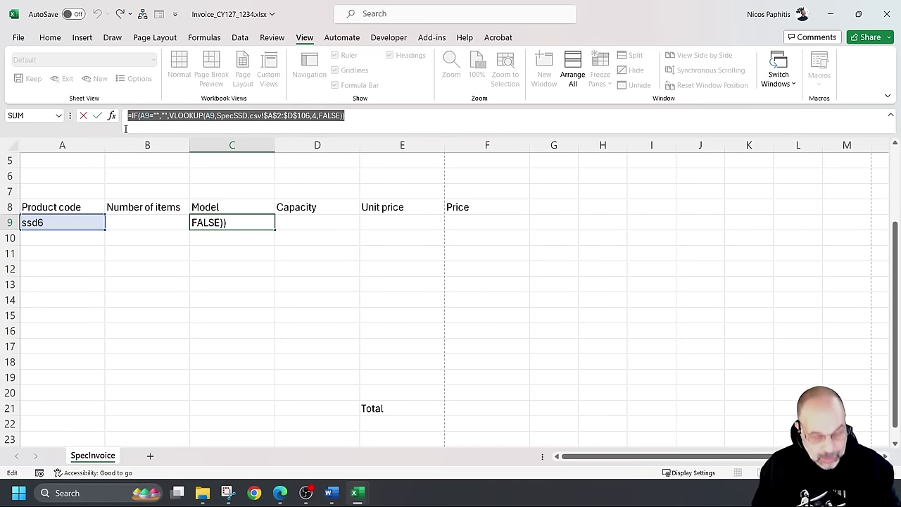
key("Escape")
Step: Paste the lookup into Capacity cell D9, which also shows Samsing 850 Pro
left_click(311, 223)
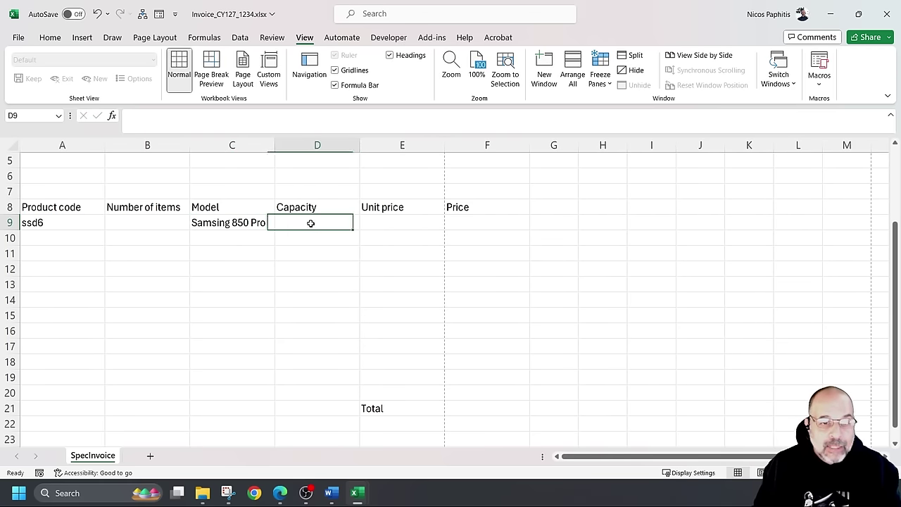
double_click(311, 223)
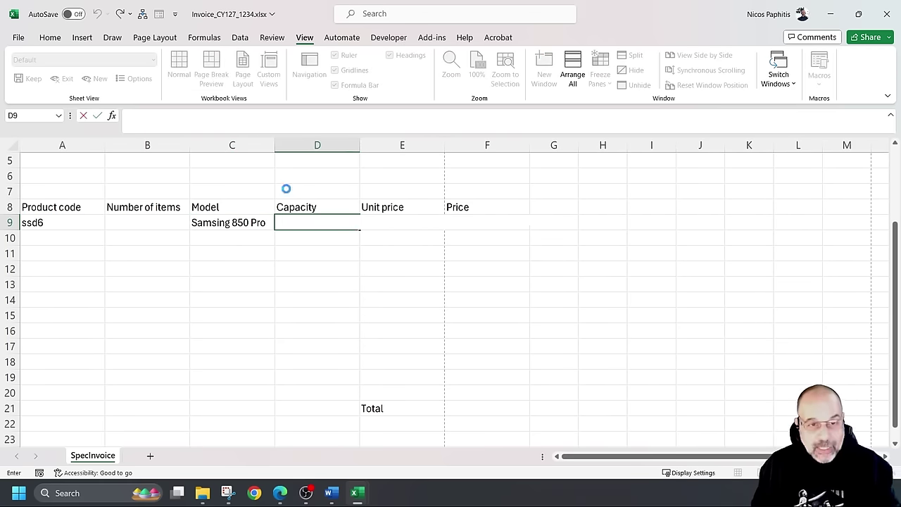
key("ctrl+v")
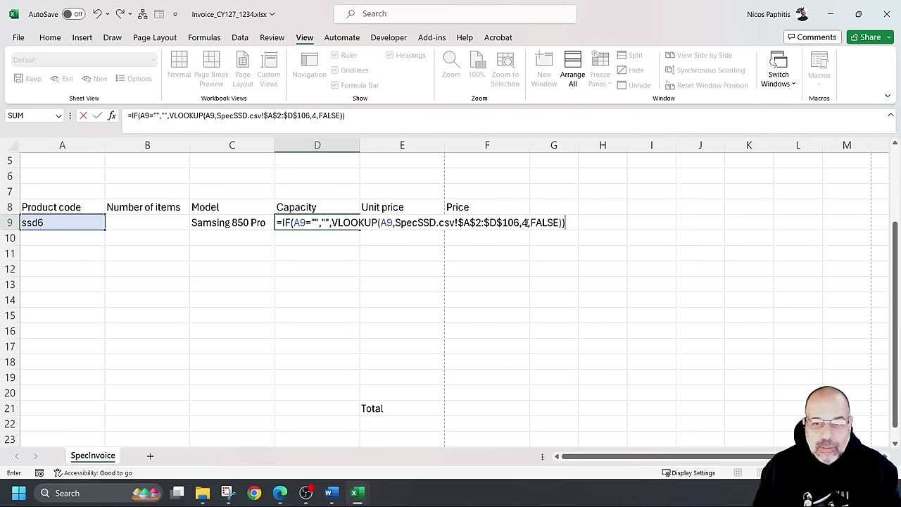
key("Return")
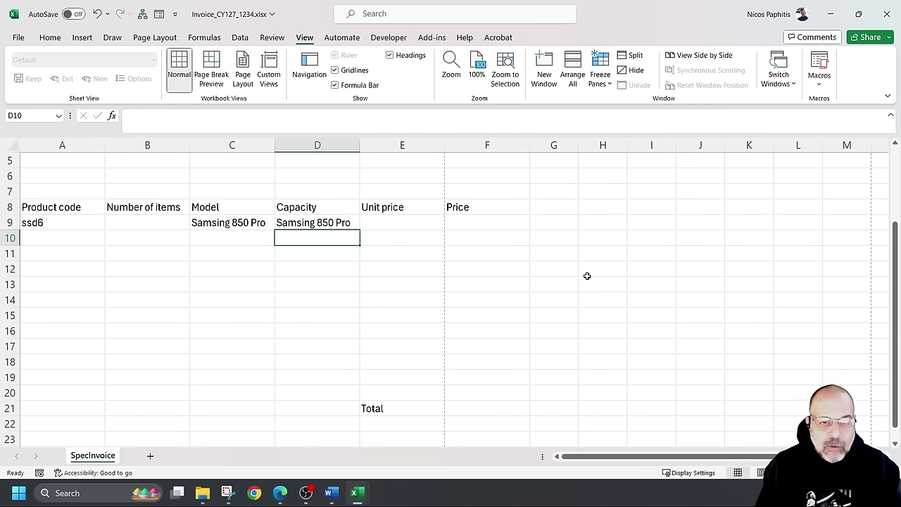
Step: Change D9's lookup column index from 4 to 3 so Capacity shows 1024
mouse_move(366, 496)
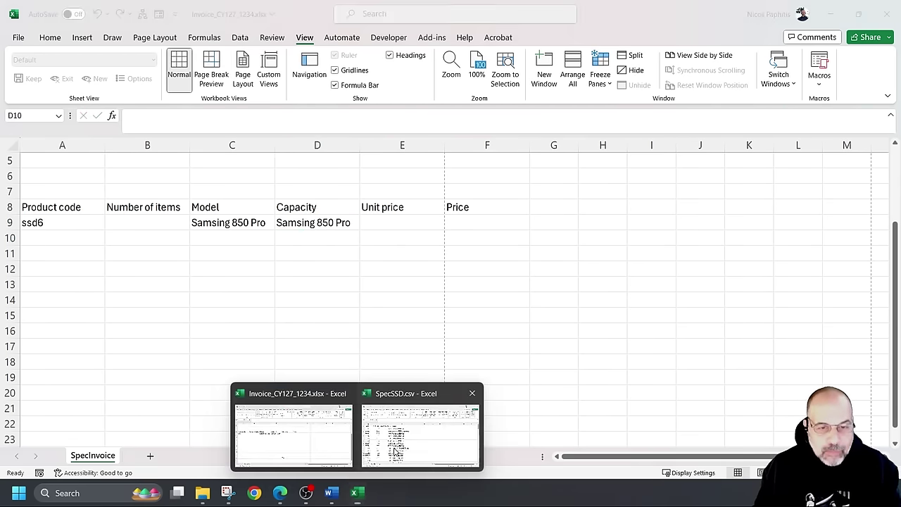
left_click(385, 436)
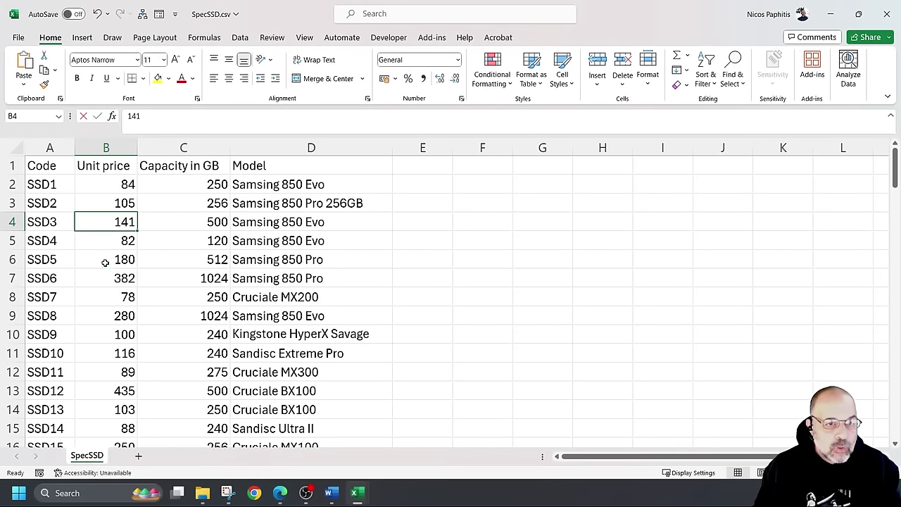
mouse_move(359, 493)
left_click(331, 439)
left_click(307, 222)
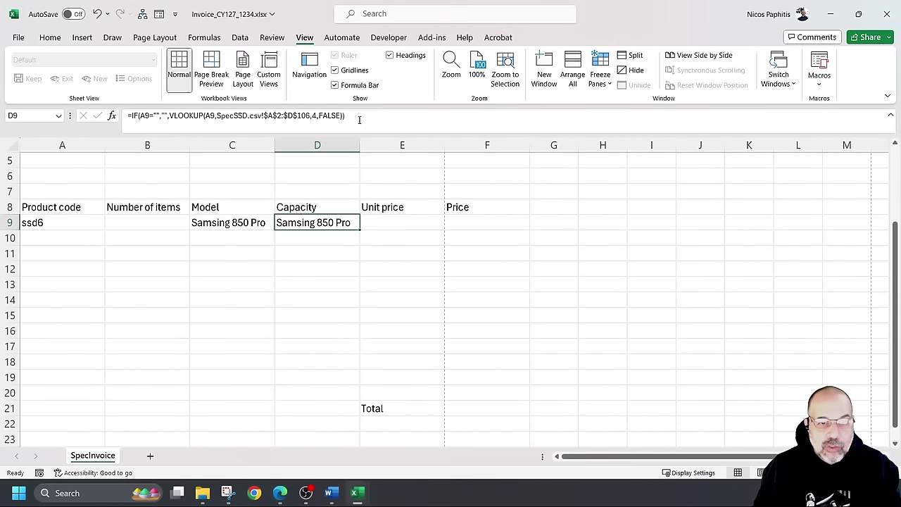
key("F2")
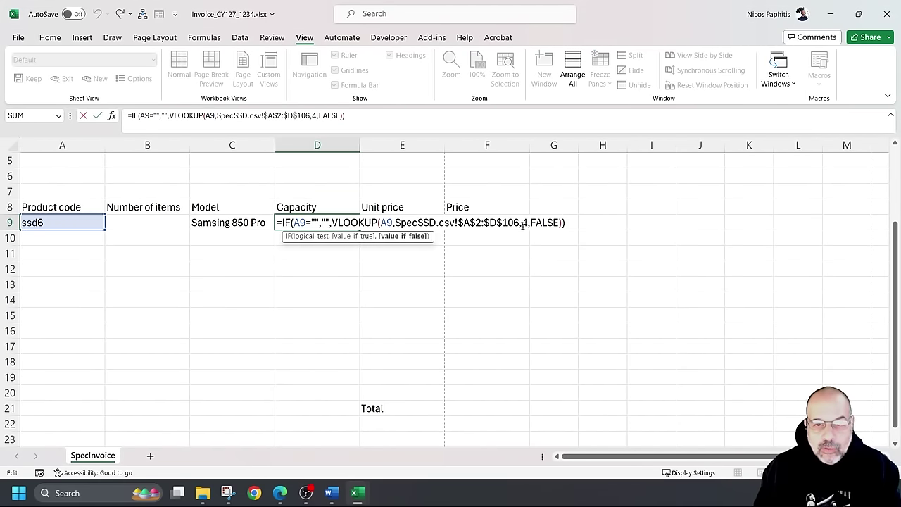
left_click(521, 222)
key("Delete")
type("3")
key("Return")
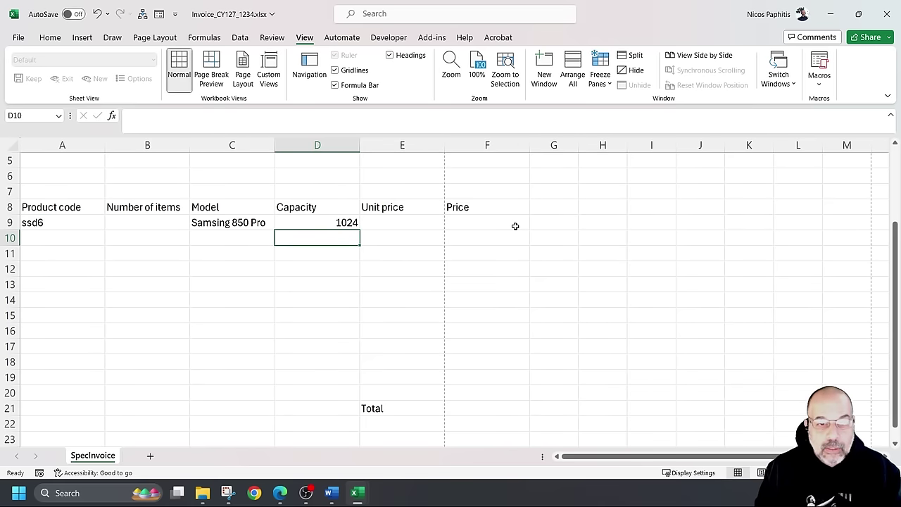
Step: Paste the lookup into E9 and set its column index to 2 for Unit price 382
left_click(408, 221)
type("=")
key("ctrl+v")
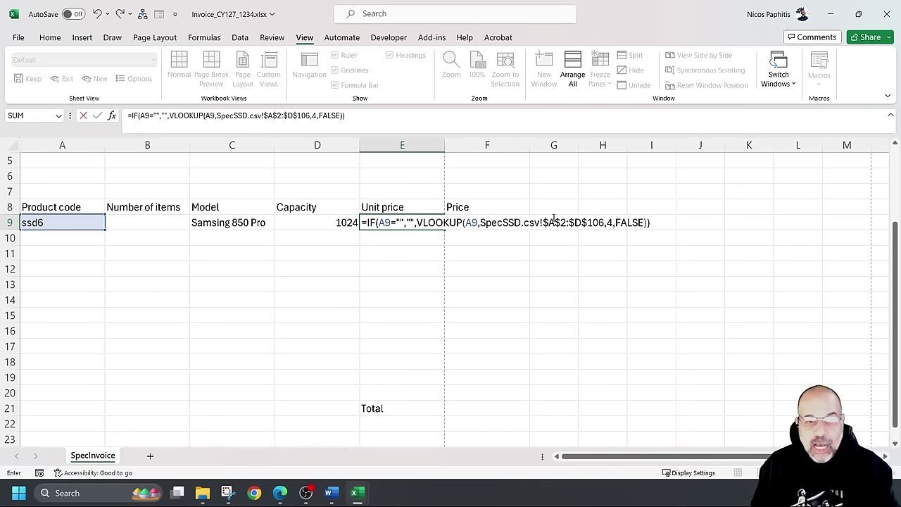
left_click(612, 222)
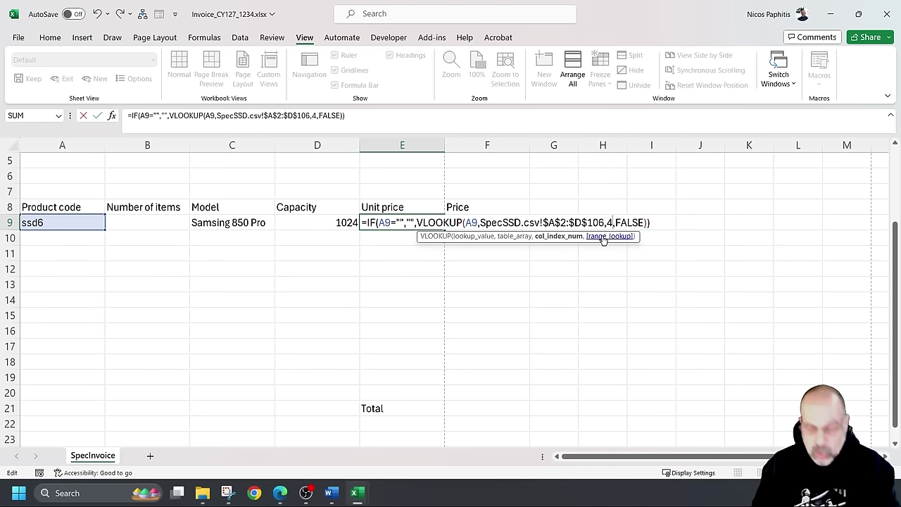
key("BackSpace")
key("Return")
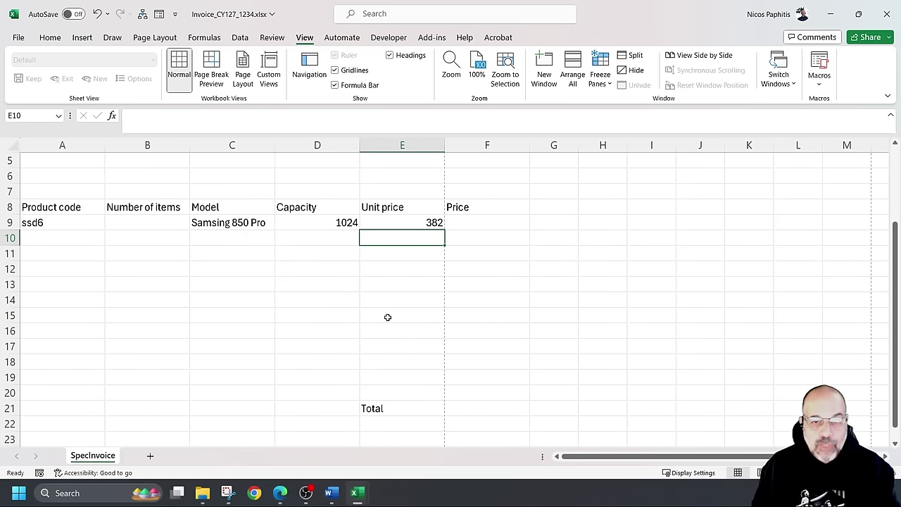
Step: Verify SSD6's price of 382 in SpecSSD.csv and return to the invoice
mouse_move(357, 493)
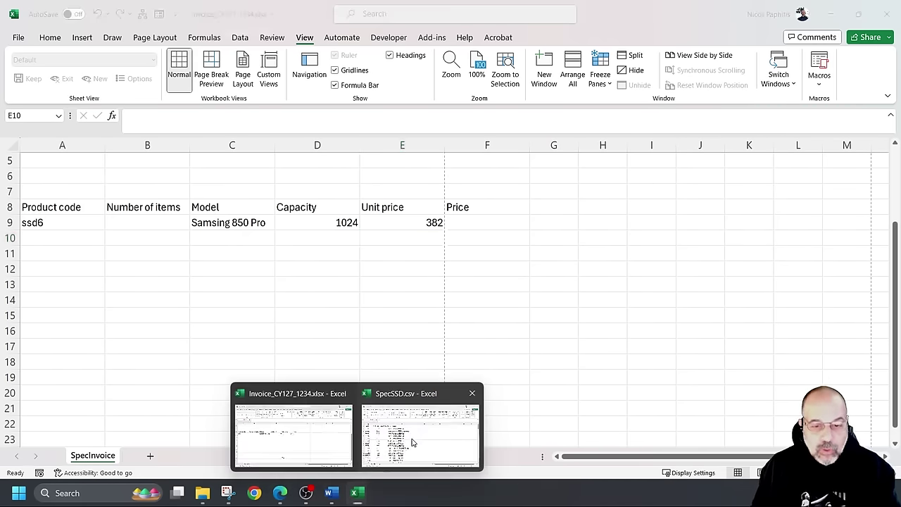
left_click(412, 442)
left_click_drag(35, 280, 271, 289)
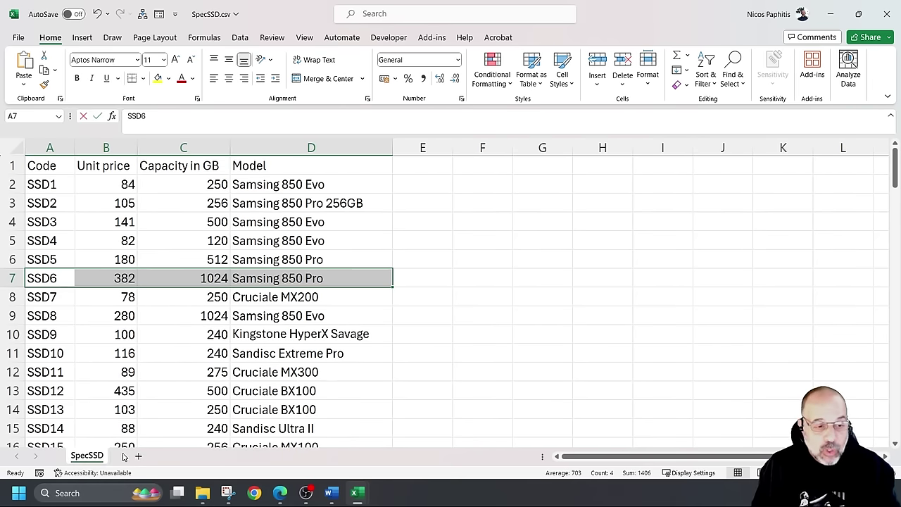
mouse_move(356, 493)
left_click(324, 436)
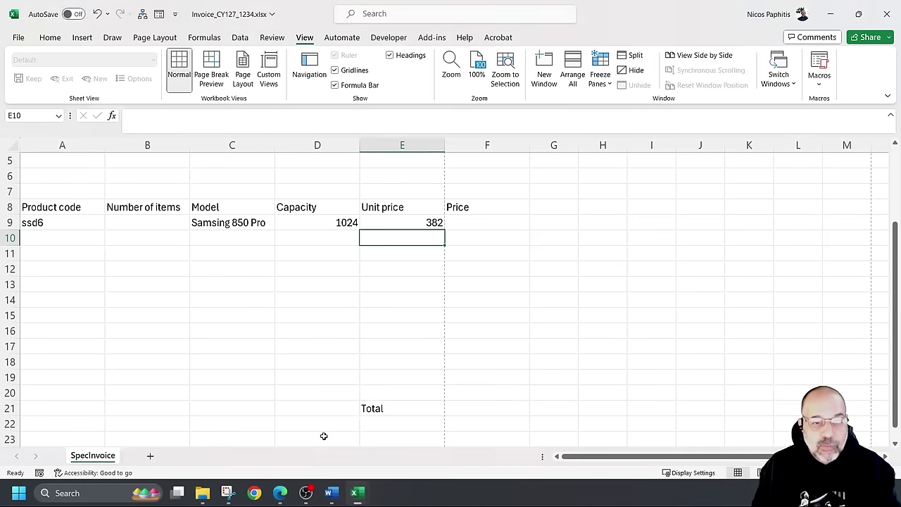
left_click(396, 334)
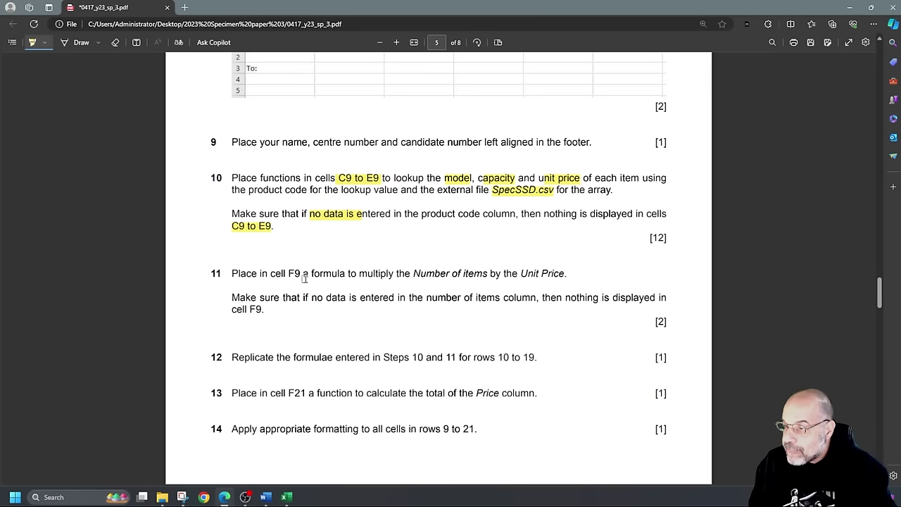
Step: Highlight 'Number of items by the Unit Price' and 'no data is entered' in question 11
left_click_drag(413, 273, 563, 273)
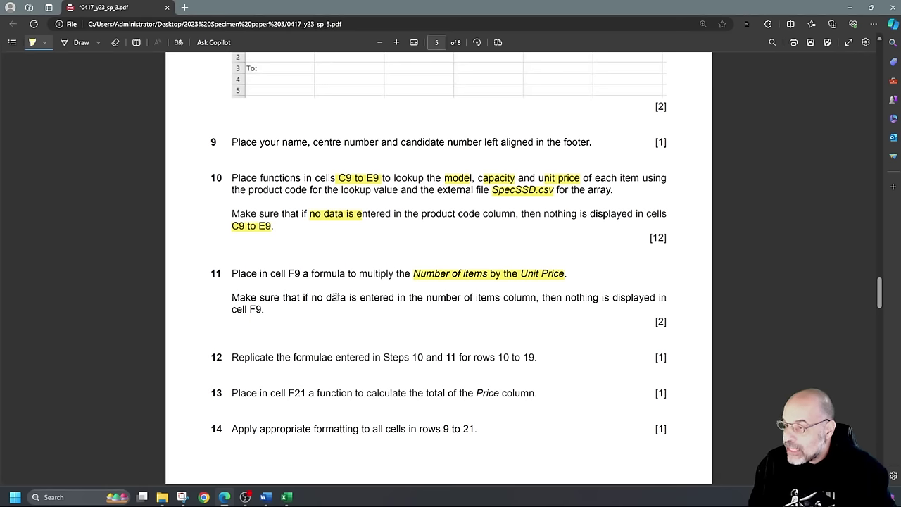
left_click_drag(302, 298, 396, 299)
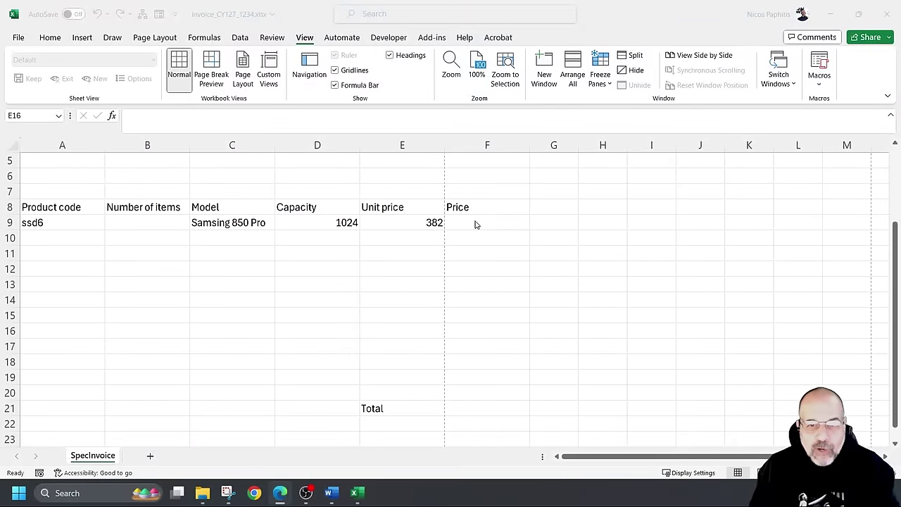
Step: Enter 10 items in B9 and give F9 the formula =B9*E9, showing 3820
left_click(476, 220)
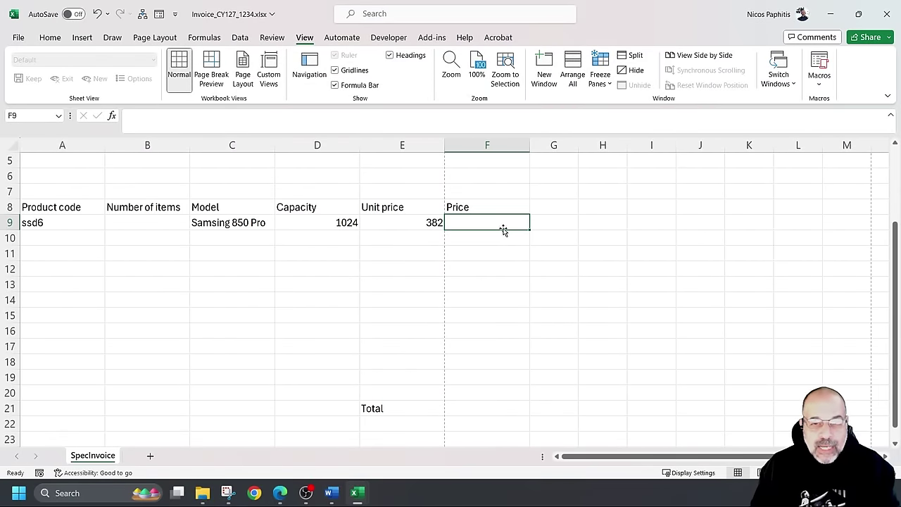
left_click(129, 221)
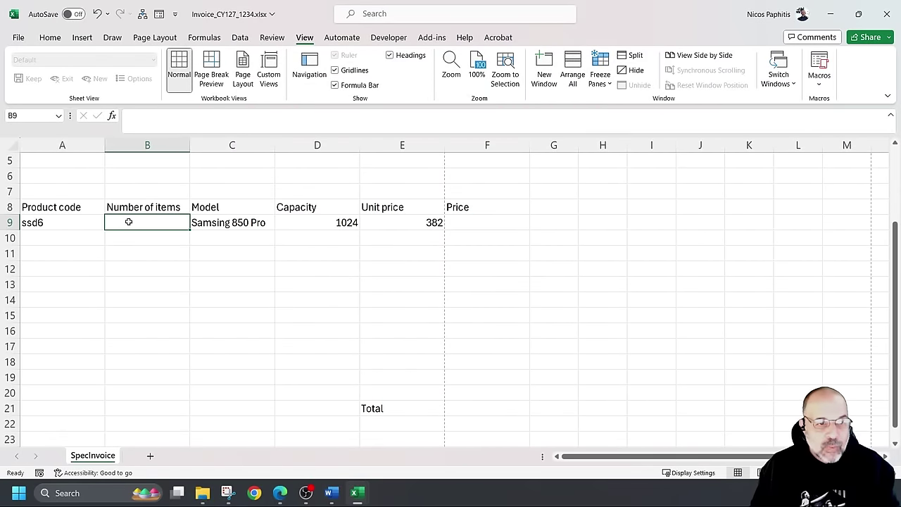
type("10")
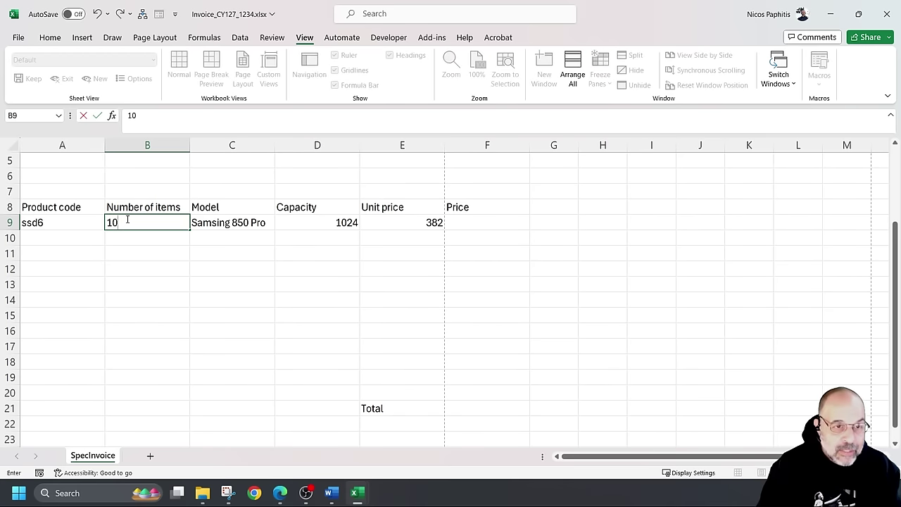
left_click(470, 220)
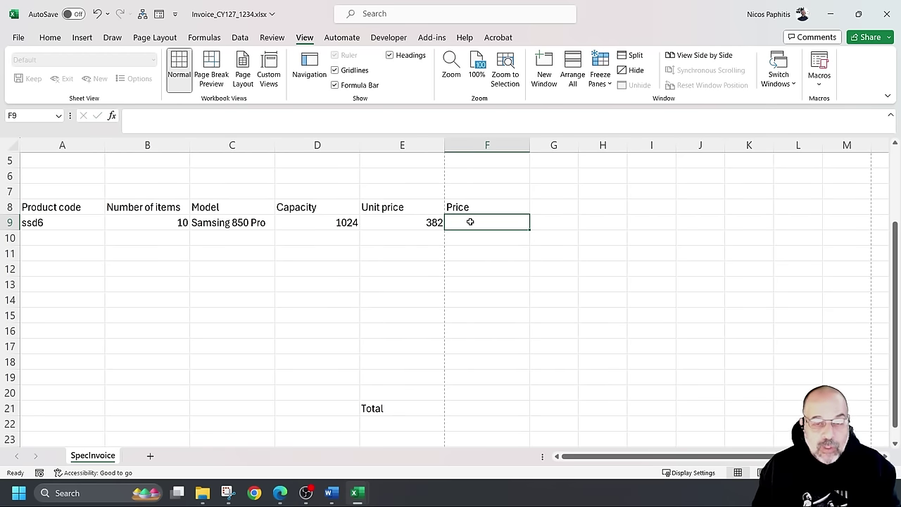
left_click(383, 224)
left_click(508, 225)
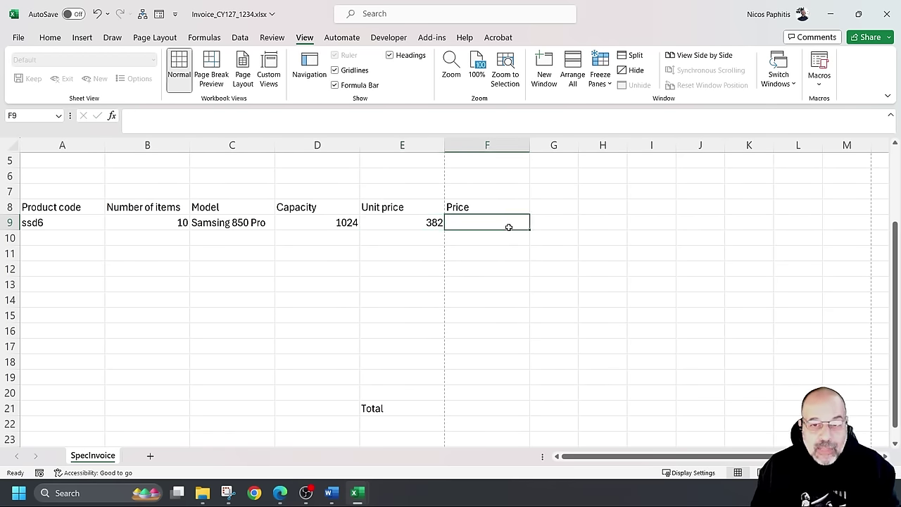
type("=")
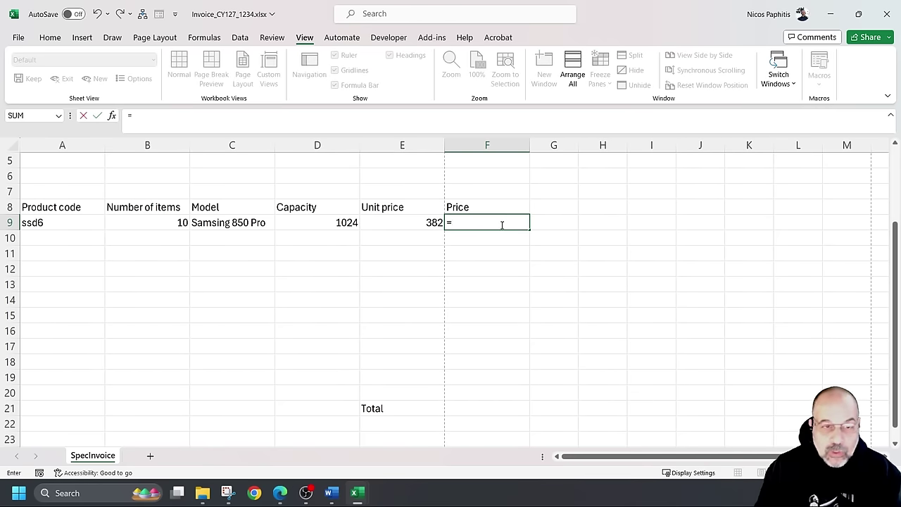
left_click(167, 222)
type("*")
left_click(407, 221)
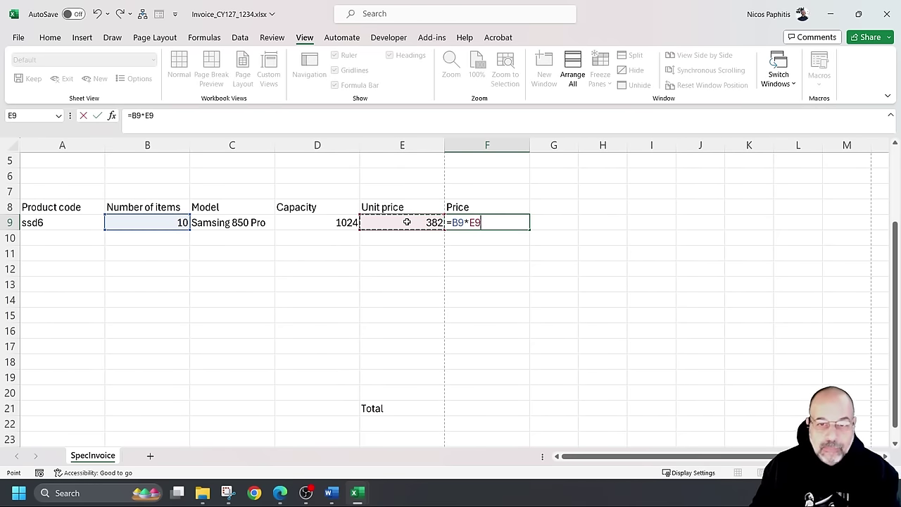
key("Return")
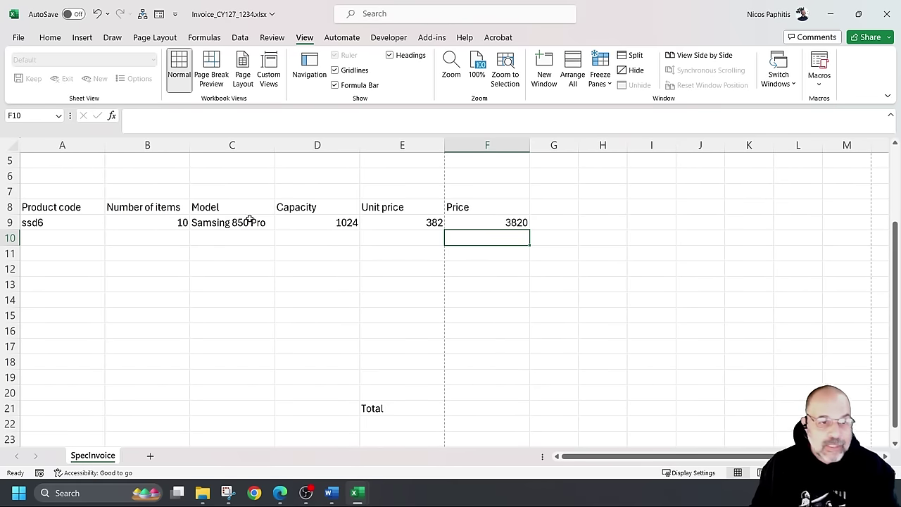
Step: After testing an empty B9, rewrite F9 as =IF(B9="","",B9*E9)
left_click(162, 223)
key("Delete")
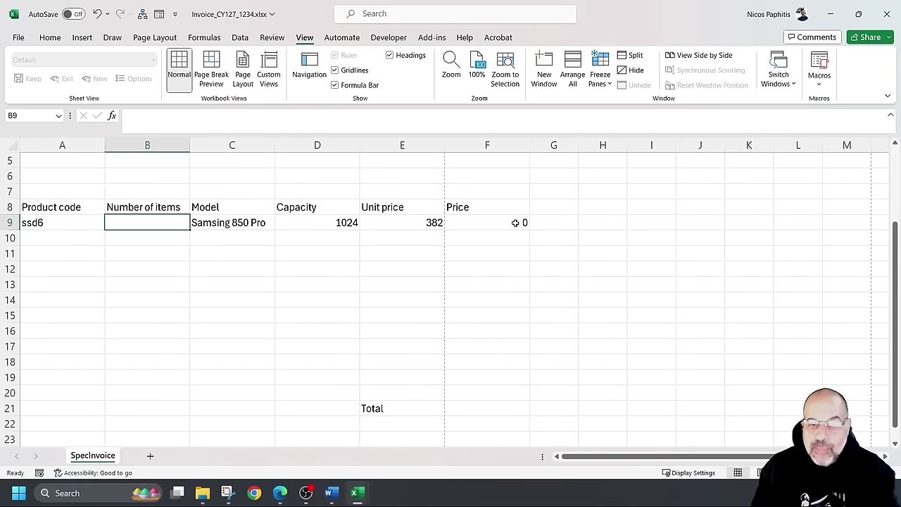
key("ctrl+z")
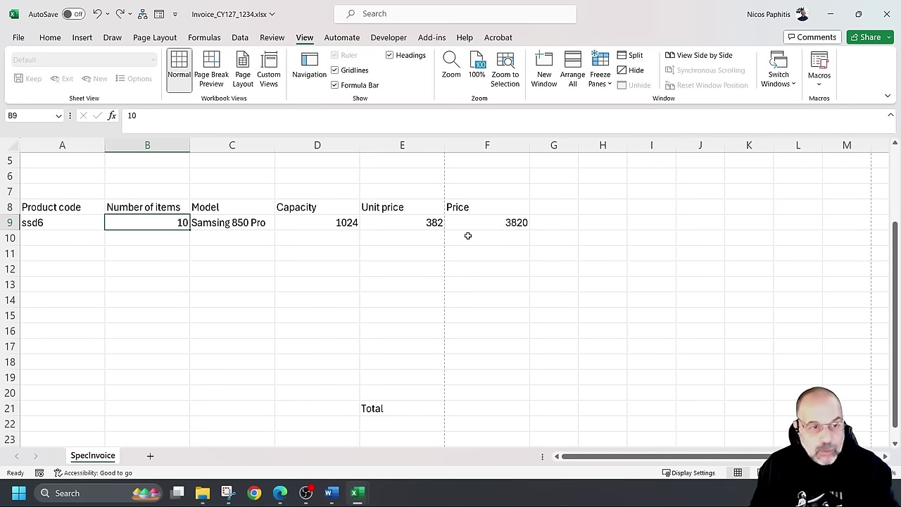
left_click(484, 223)
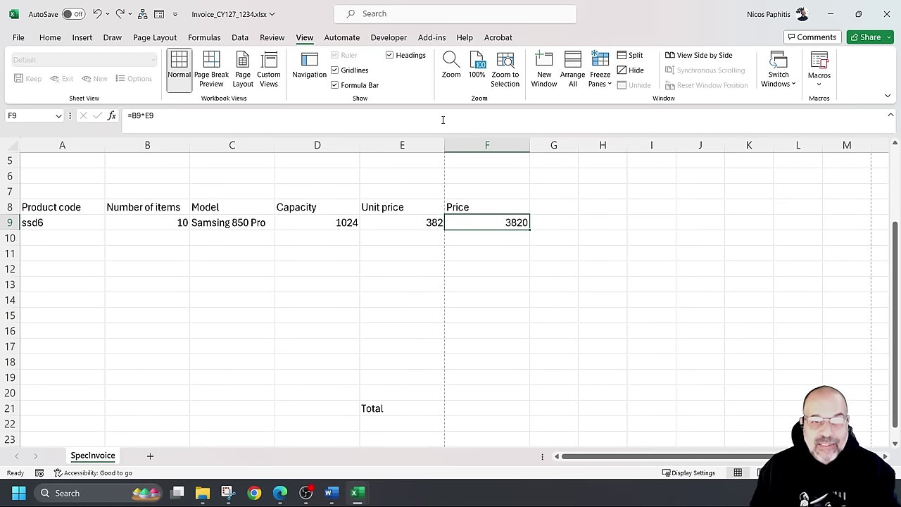
key("F2")
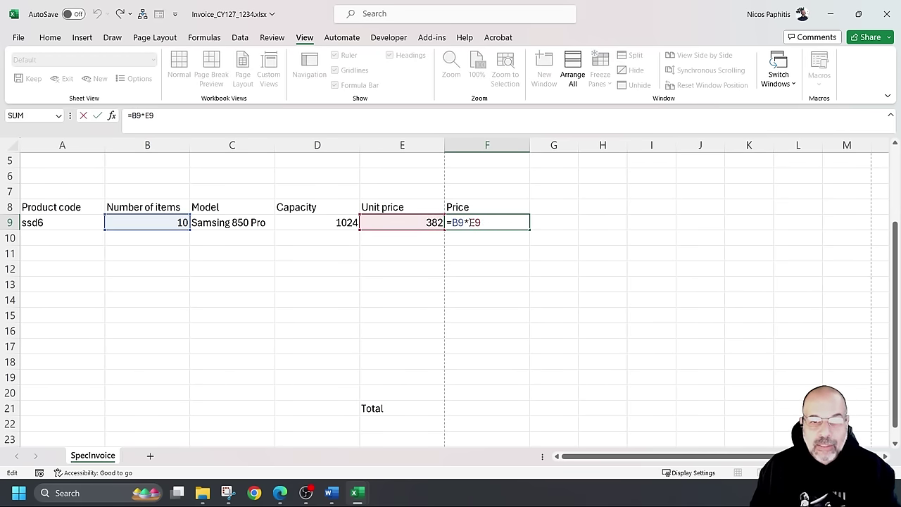
type("if(")
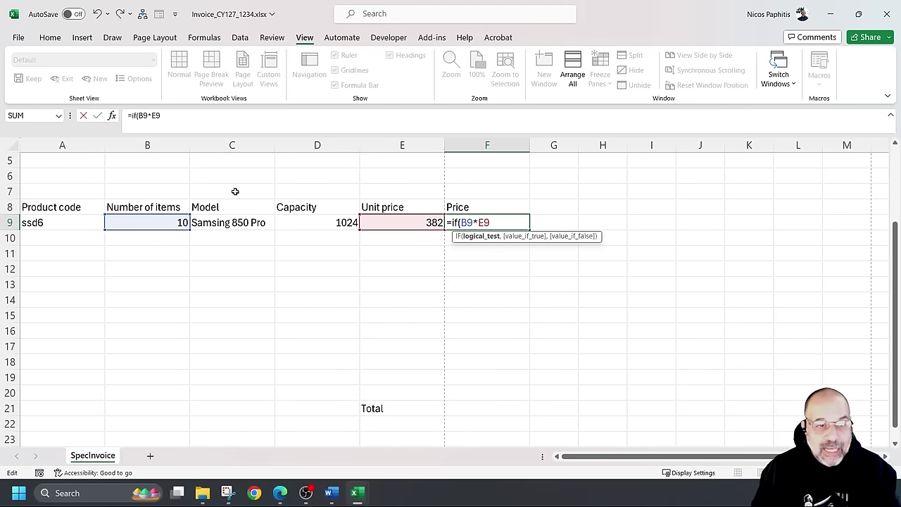
left_click(131, 221)
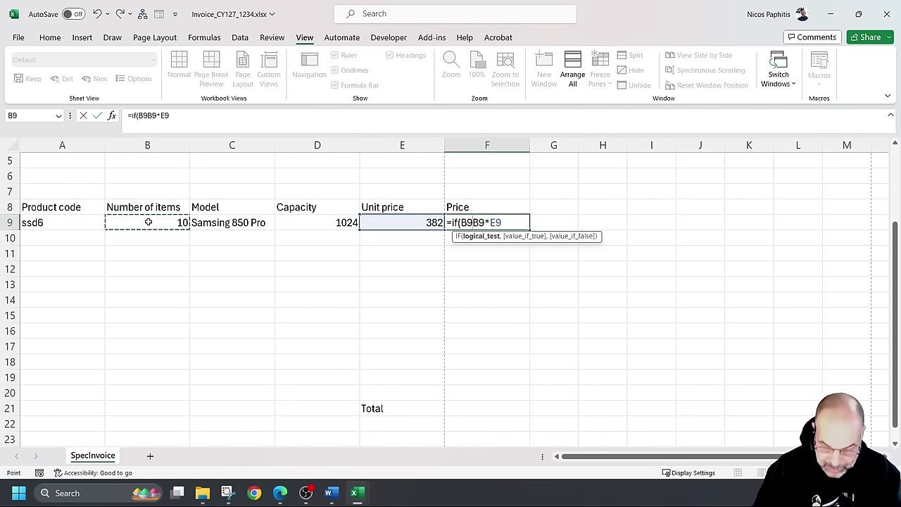
type("=\"\"")
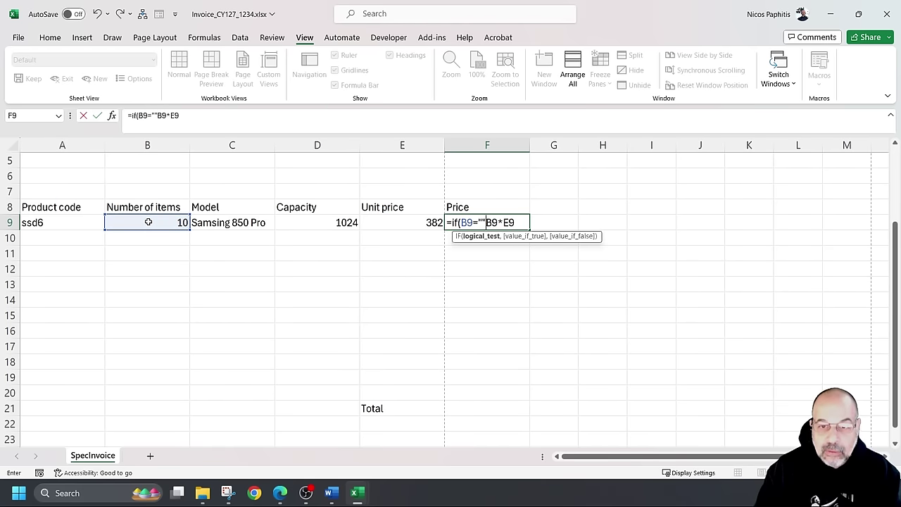
type(",")
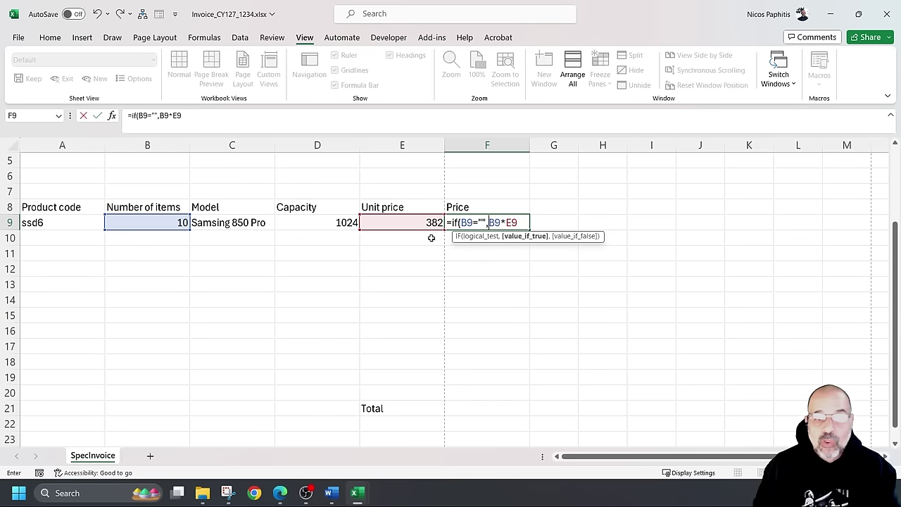
type("\"\"")
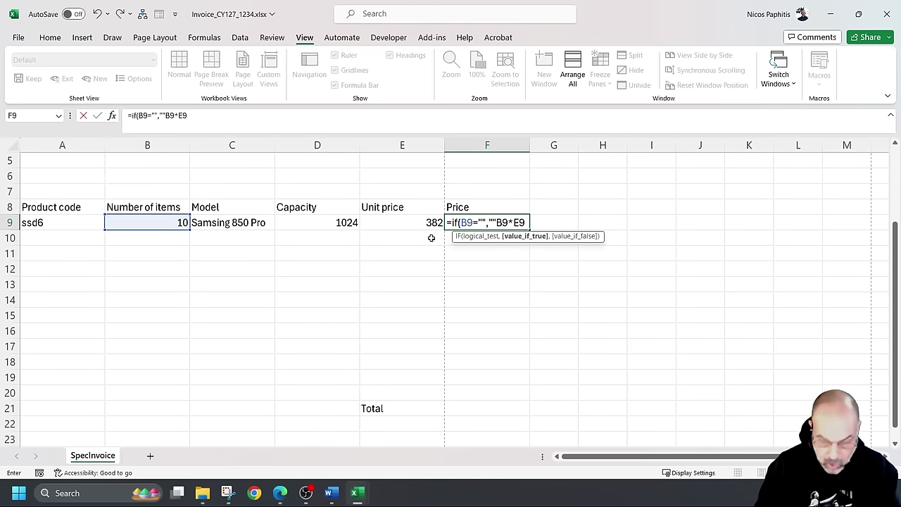
type(",")
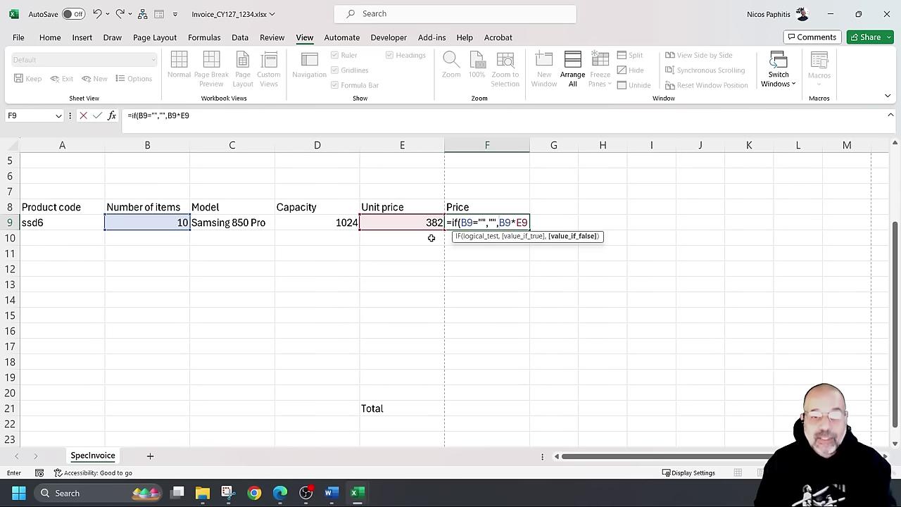
left_click(527, 222)
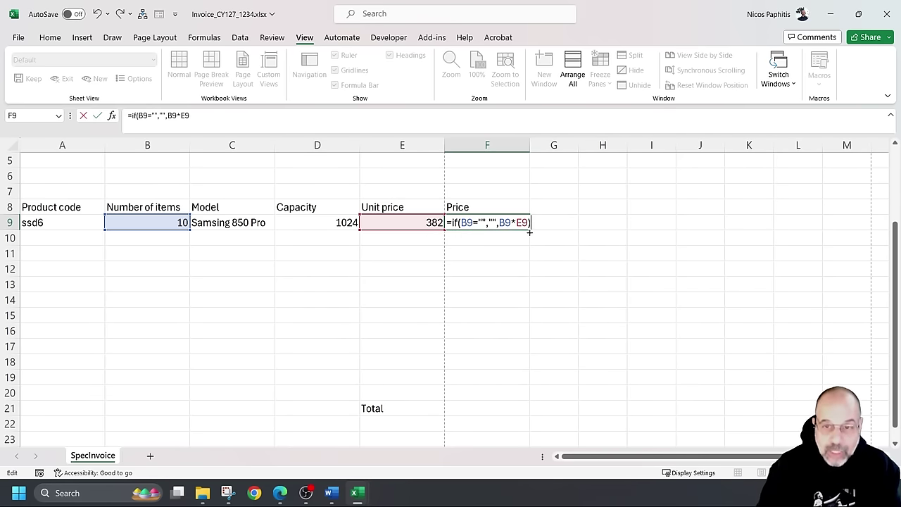
key("Return")
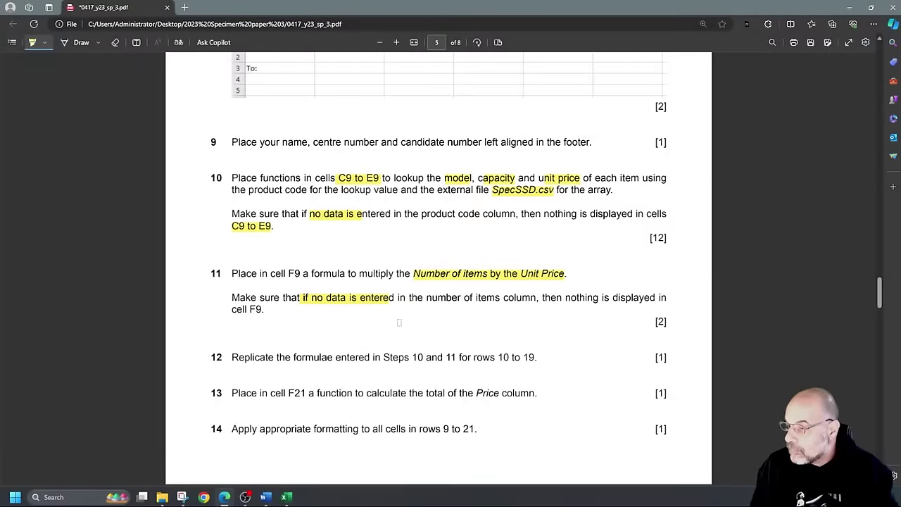
Step: Highlight 'rows 10 to 19' in task 12 of the exam paper PDF
scroll(275, 338, "down", 2)
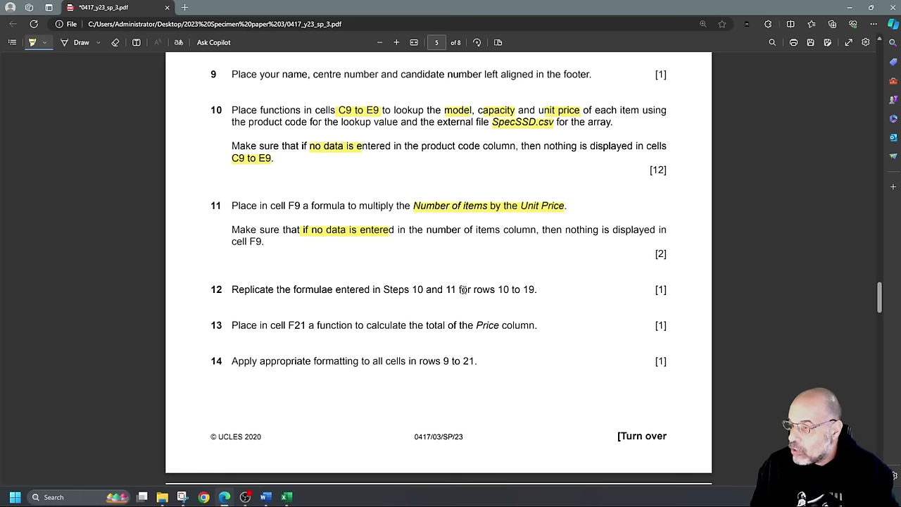
left_click_drag(503, 290, 543, 289)
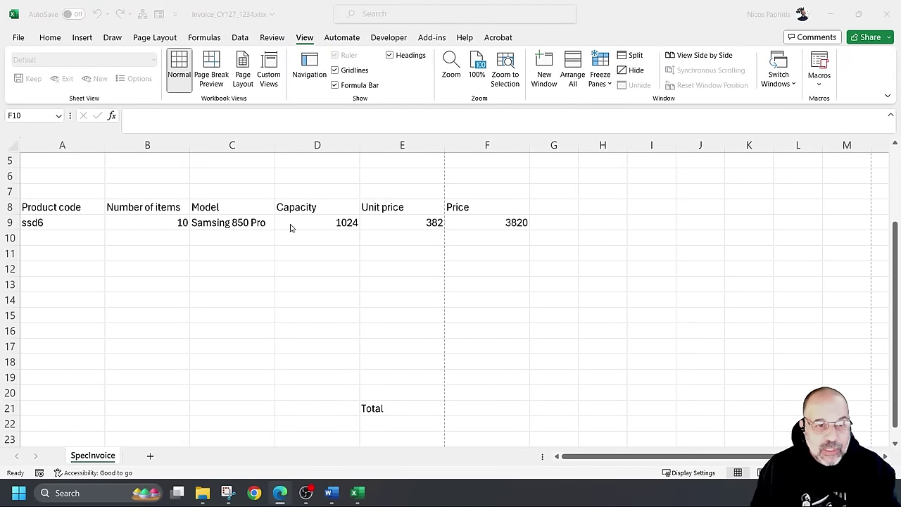
Step: Fill the C9:F9 lookup and price formulas down to row 19, then select A10:B19
mouse_move(220, 222)
left_mouse_down()
mouse_move(535, 237)
mouse_move(520, 285)
mouse_move(516, 377)
left_mouse_up()
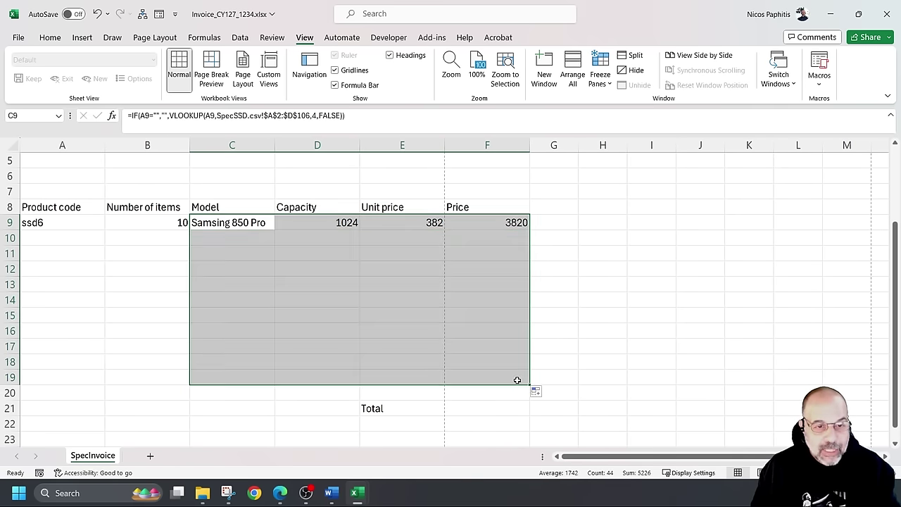
scroll(492, 352, "down", 1)
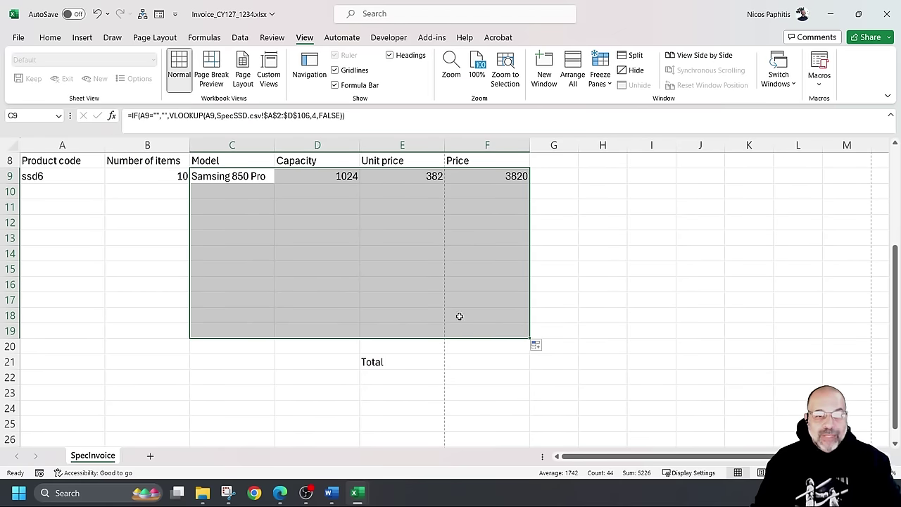
left_click(74, 207)
left_click_drag(60, 191, 139, 330)
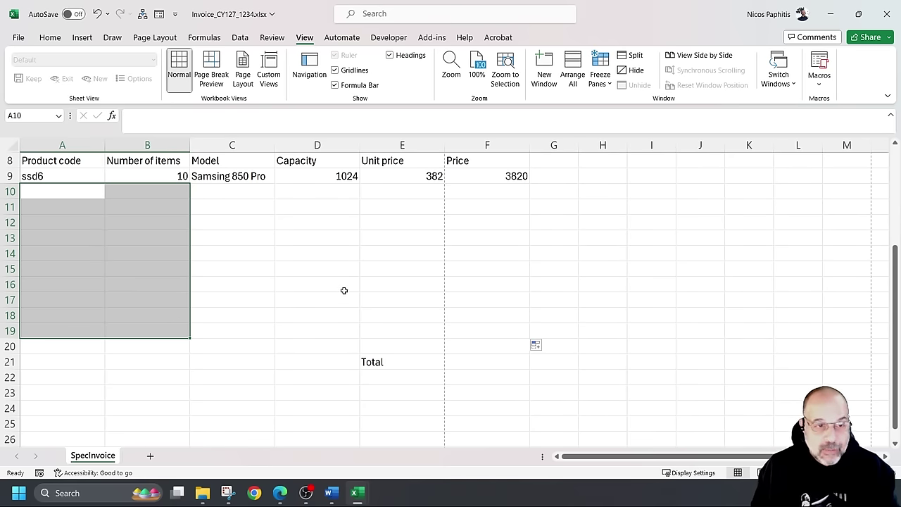
Step: Enter product code ssd6 in A19 and quantity 10 in B19 to test the lookups
left_click(56, 332)
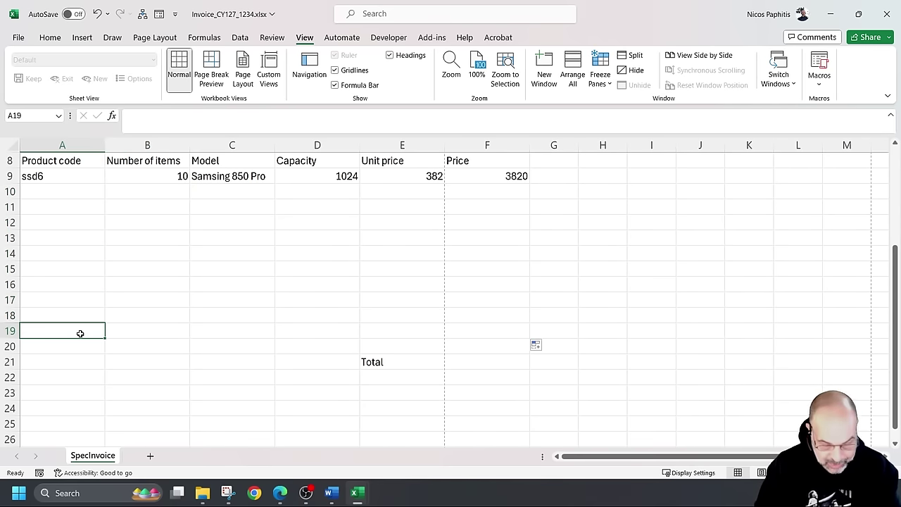
type("ssd")
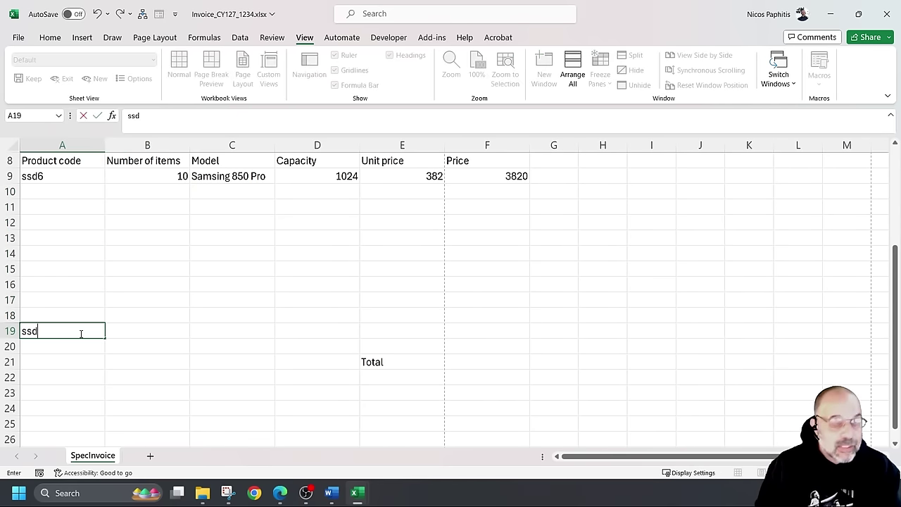
type("6")
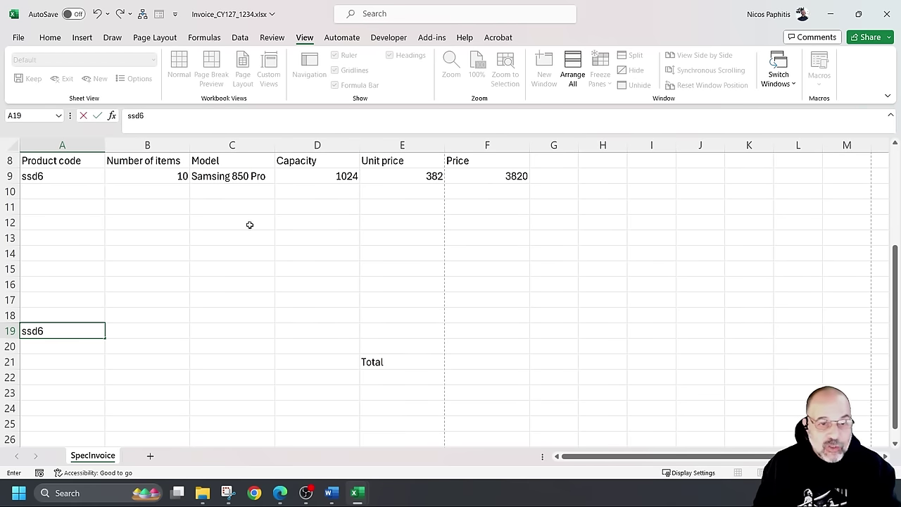
key("Return")
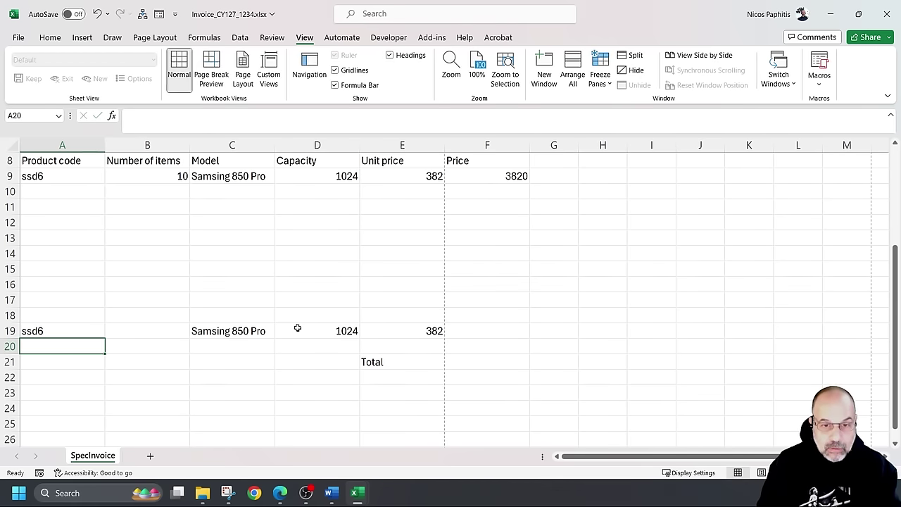
left_click(170, 329)
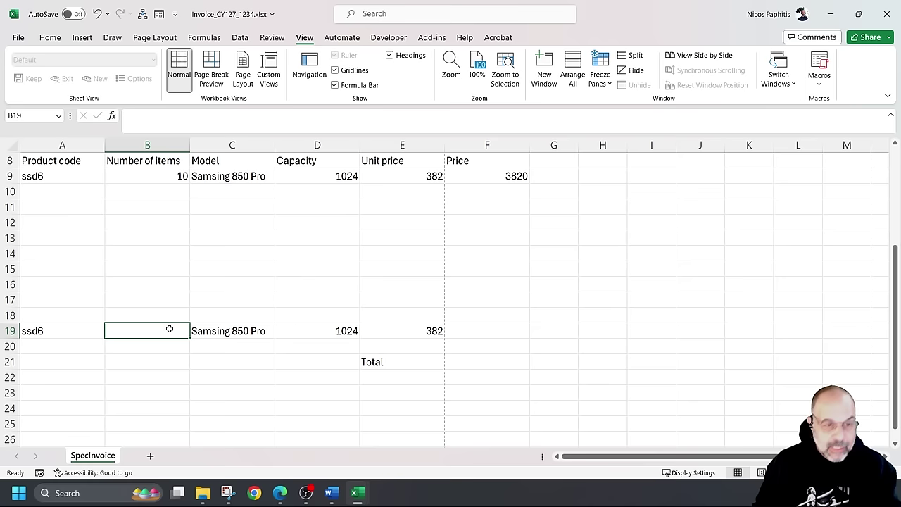
type("10")
key("Return")
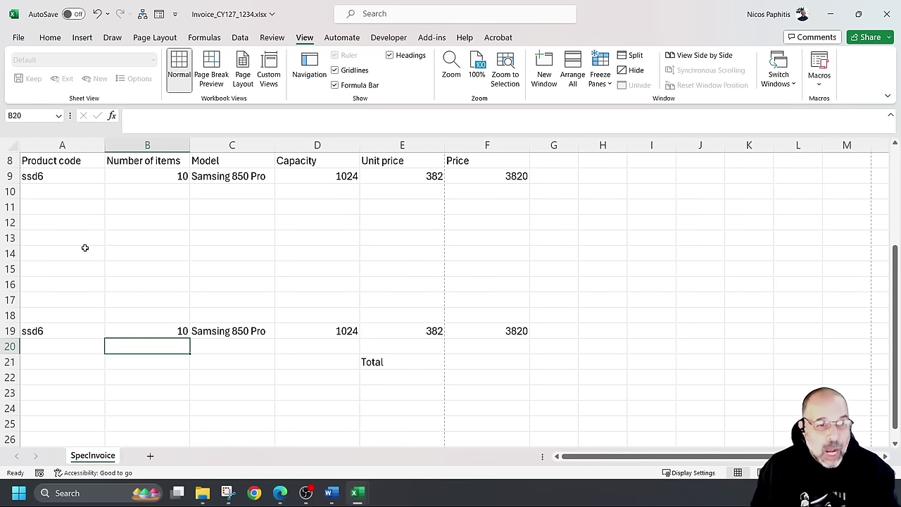
Step: Delete the test product codes in A9:A19
left_click_drag(71, 173, 63, 322)
key("Delete")
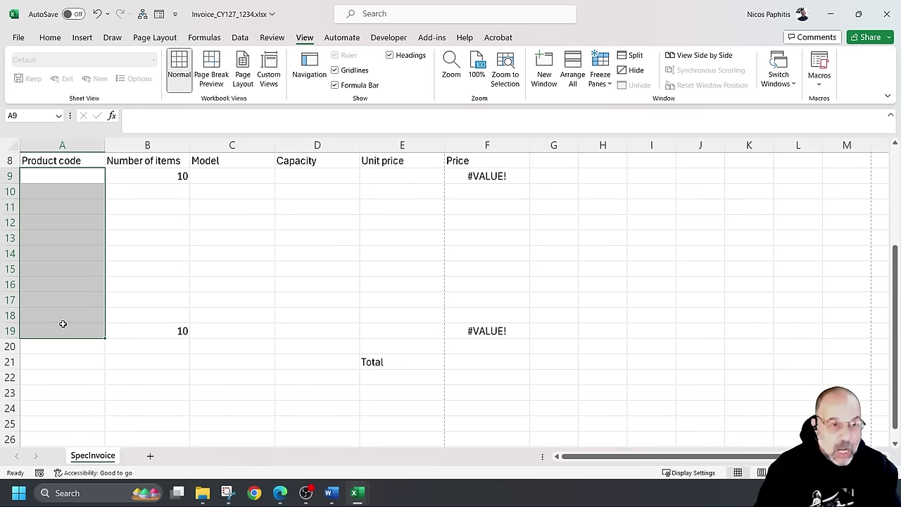
left_click_drag(167, 181, 159, 331)
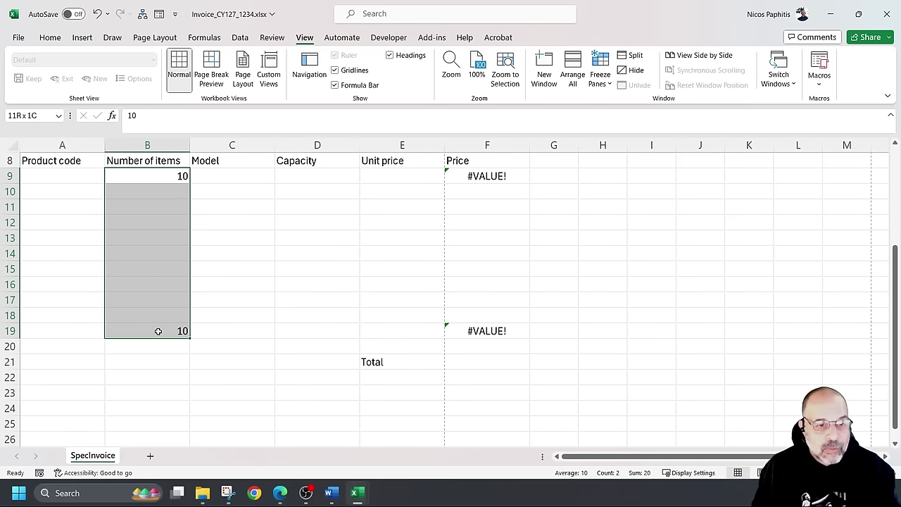
left_click(70, 180)
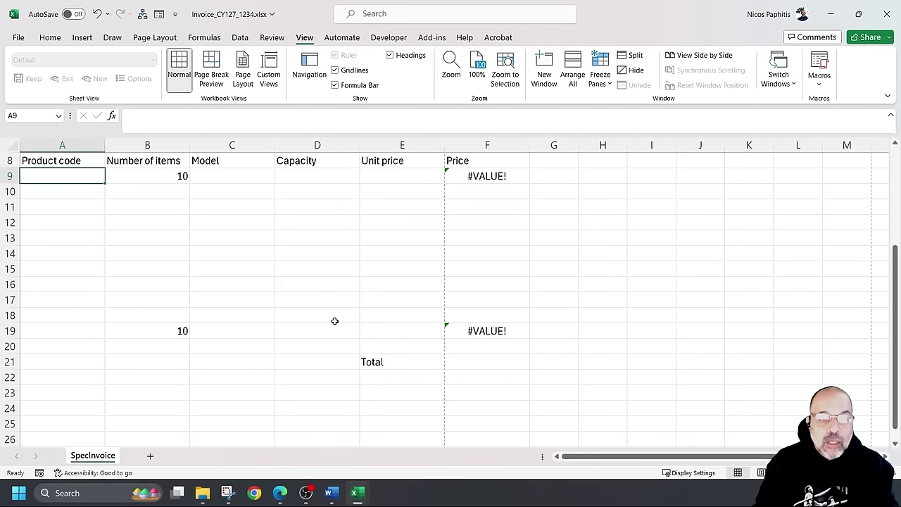
Step: Review the capacity lookup formula in D9 and the price formula in F12
left_click(301, 175)
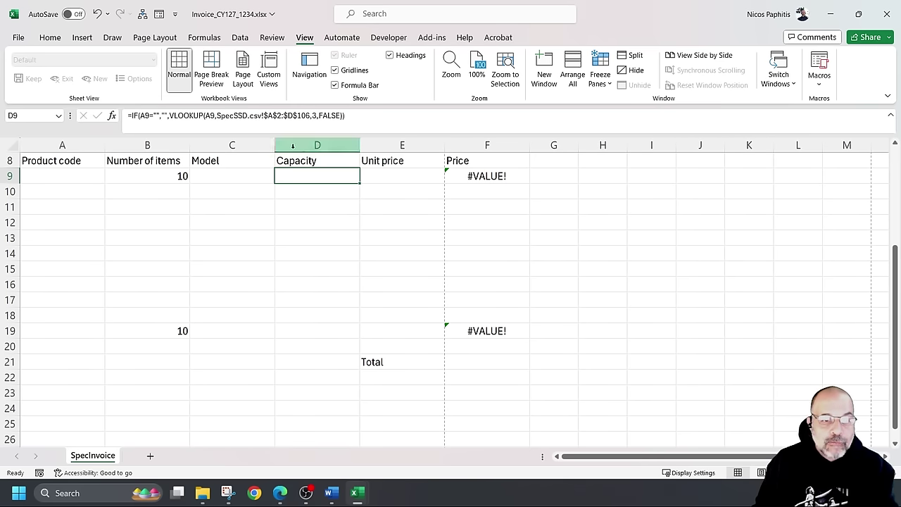
left_click(294, 114)
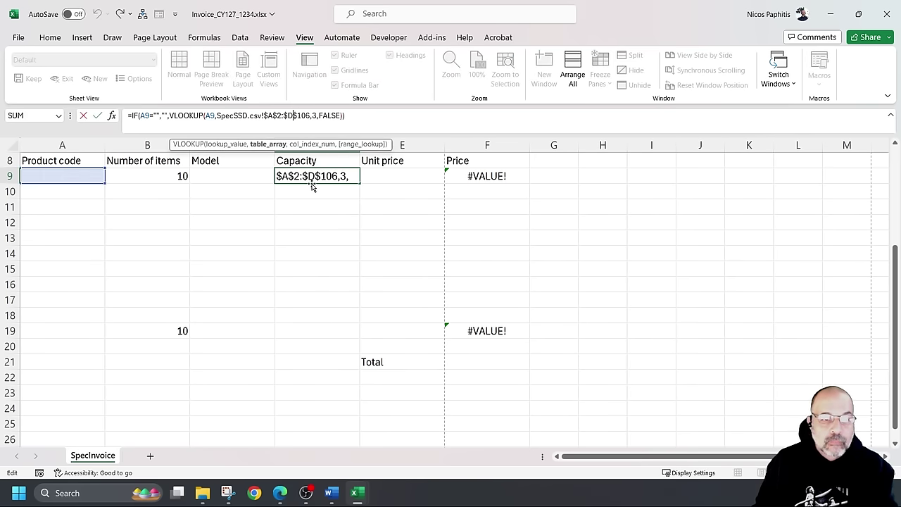
left_click(312, 181)
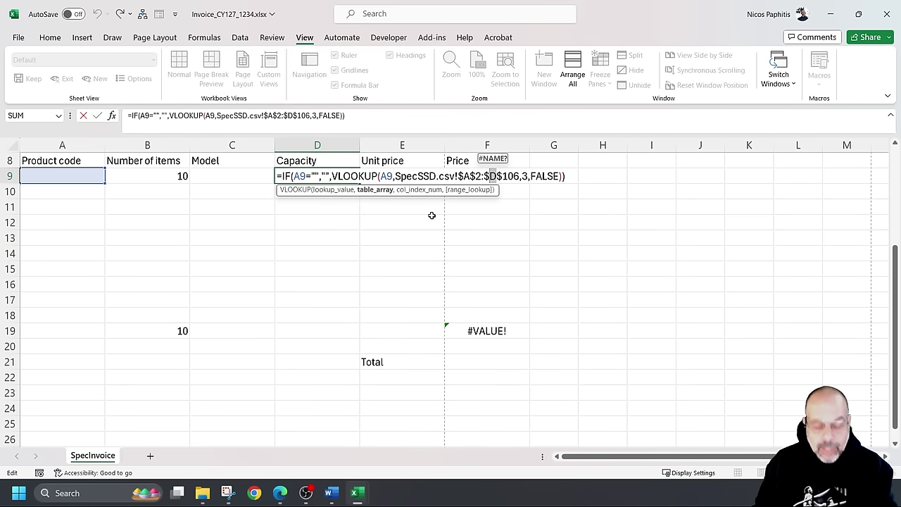
key("ctrl+Return")
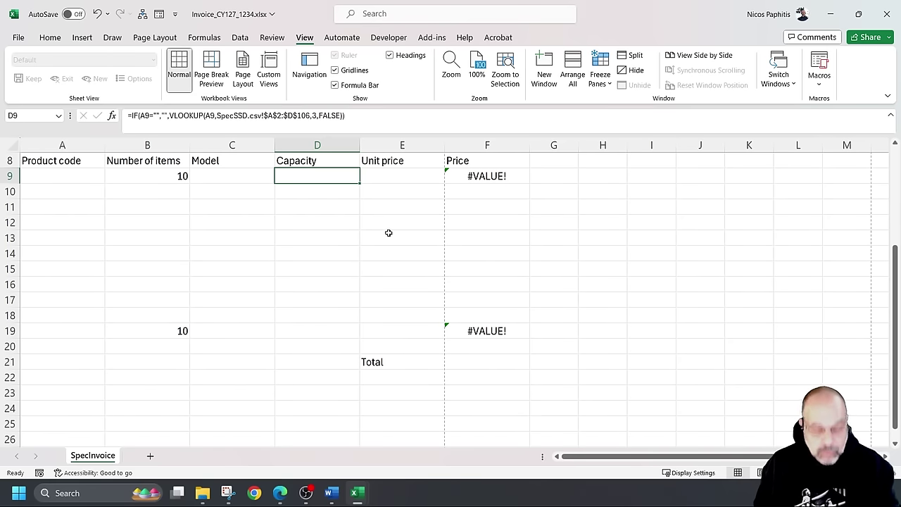
left_click(454, 222)
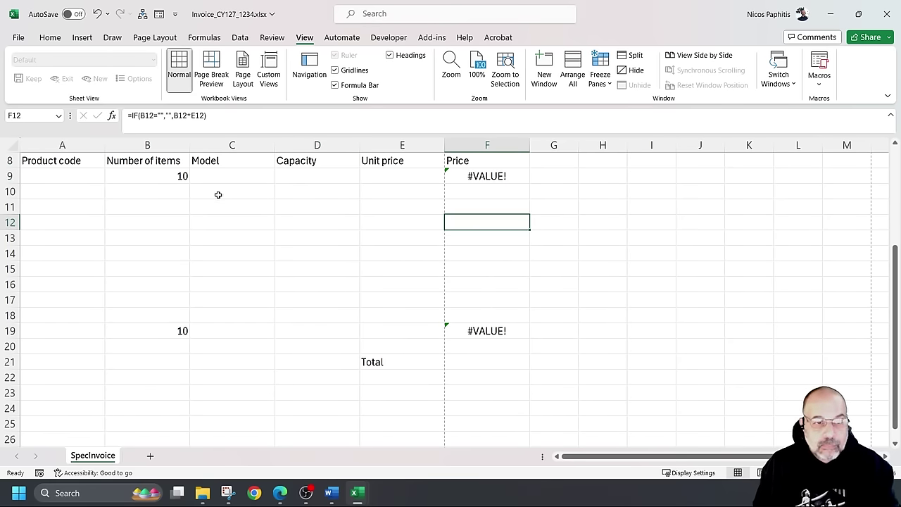
Step: Clear the item counts in B9 and B19
left_click(180, 182)
key("Delete")
left_click(172, 331)
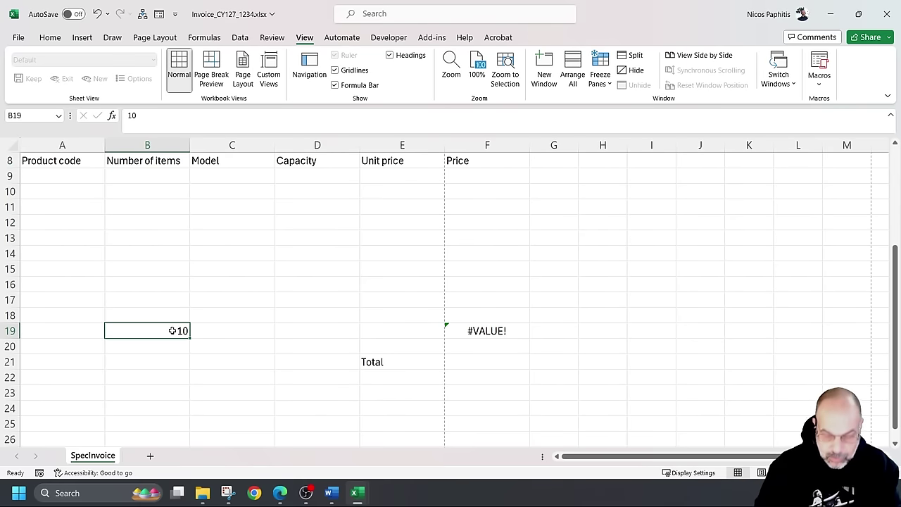
key("Delete")
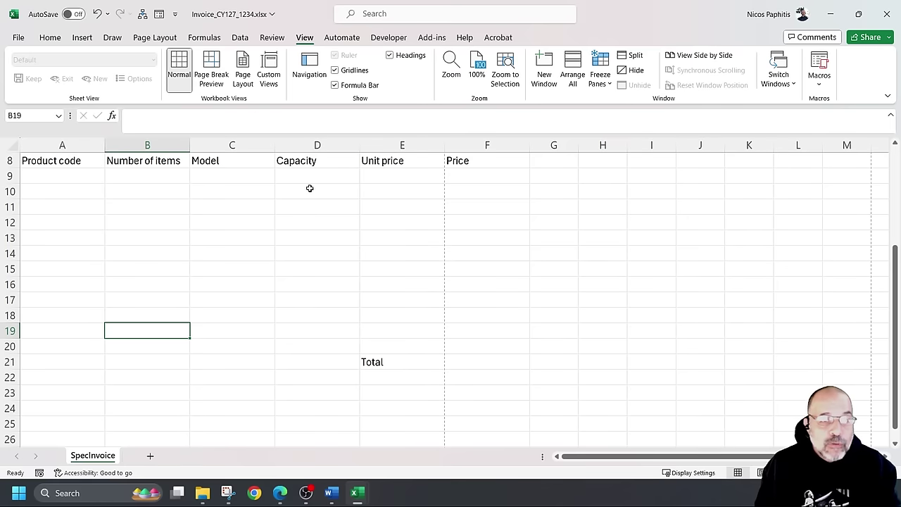
Step: Review the SpecSSD.csv product table A2:D15, then return to the invoice workbook
mouse_move(357, 493)
left_click(387, 429)
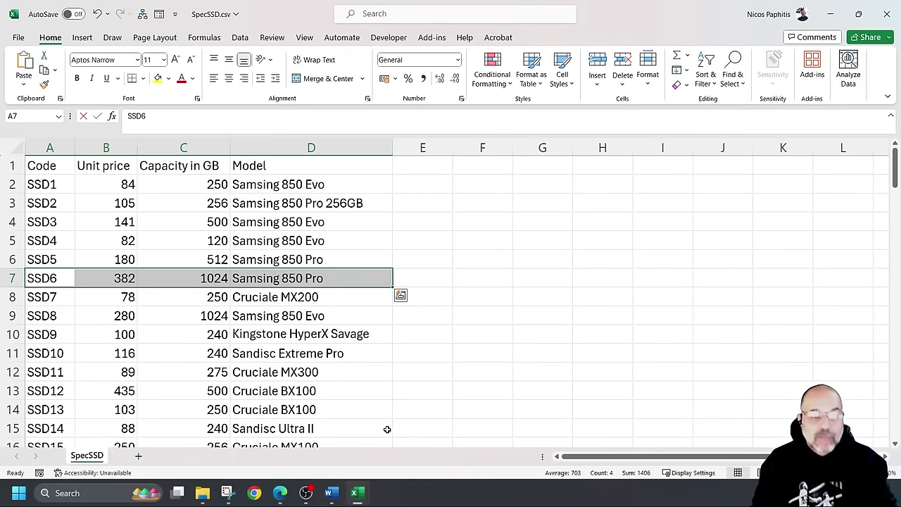
left_click_drag(506, 312, 492, 297)
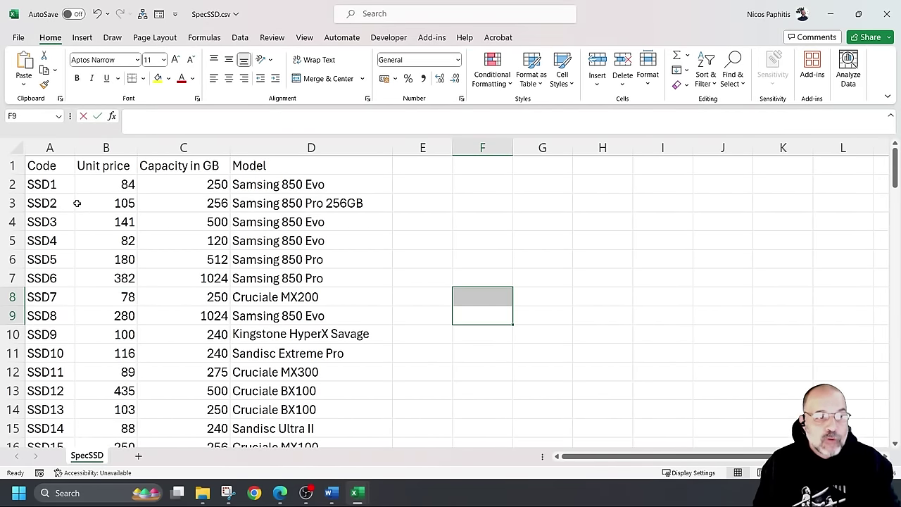
left_click(53, 185)
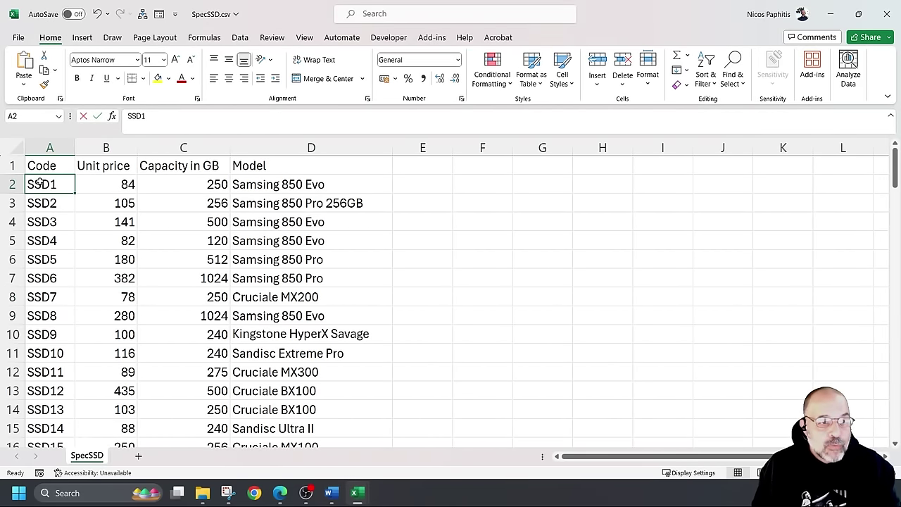
left_click_drag(39, 183, 255, 422)
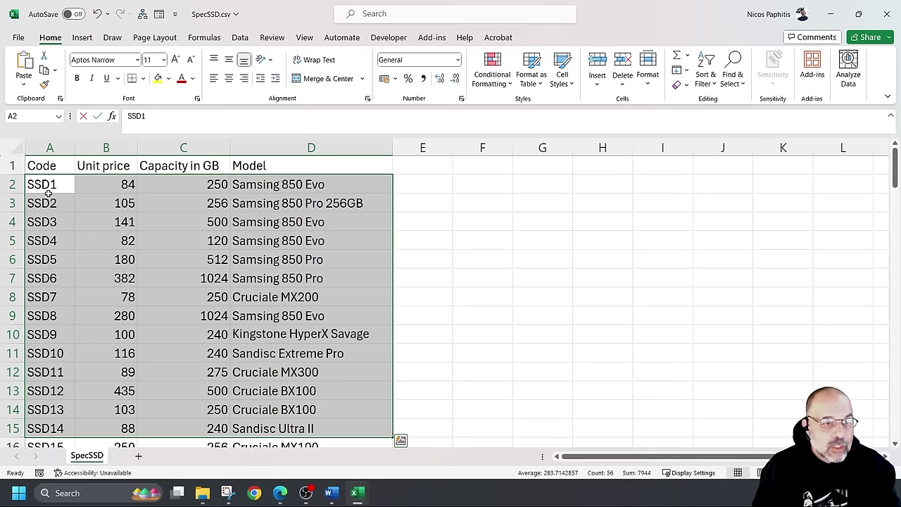
left_click(46, 259)
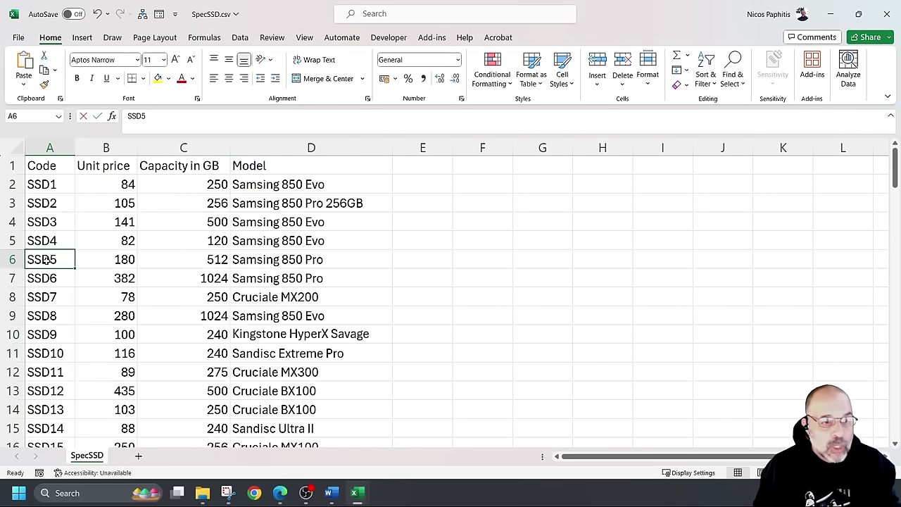
left_click(56, 184)
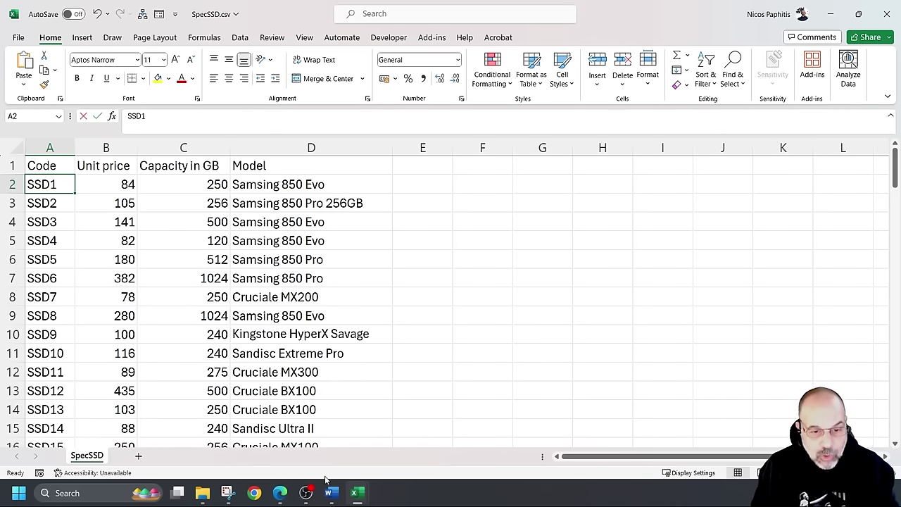
mouse_move(357, 493)
left_click(292, 429)
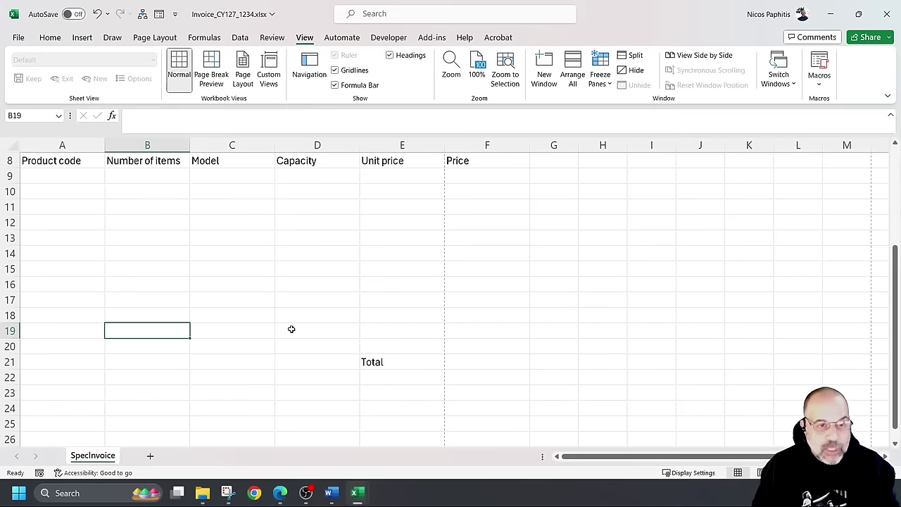
Step: Enter product code ssd1 in A9 and A19 and check C19's Model lookup formula
left_click(70, 177)
type("ssd1")
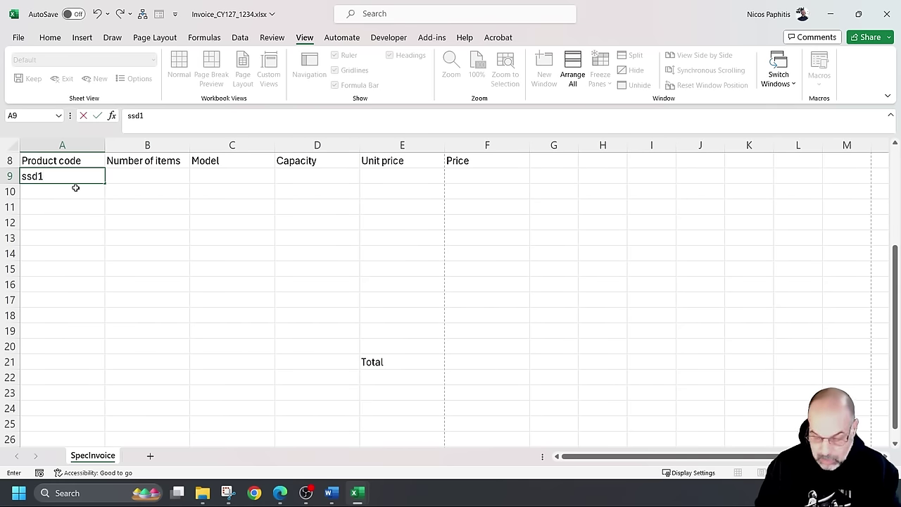
key("Return")
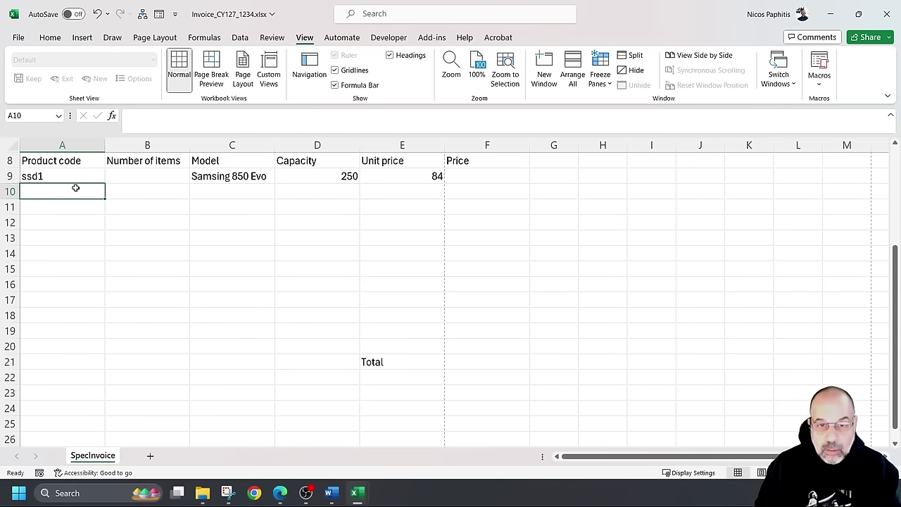
left_click(42, 330)
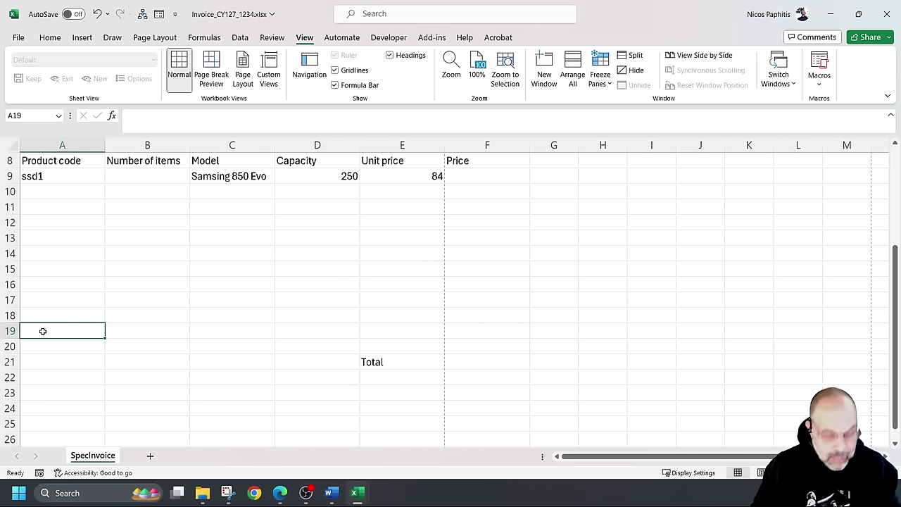
type("ssd1")
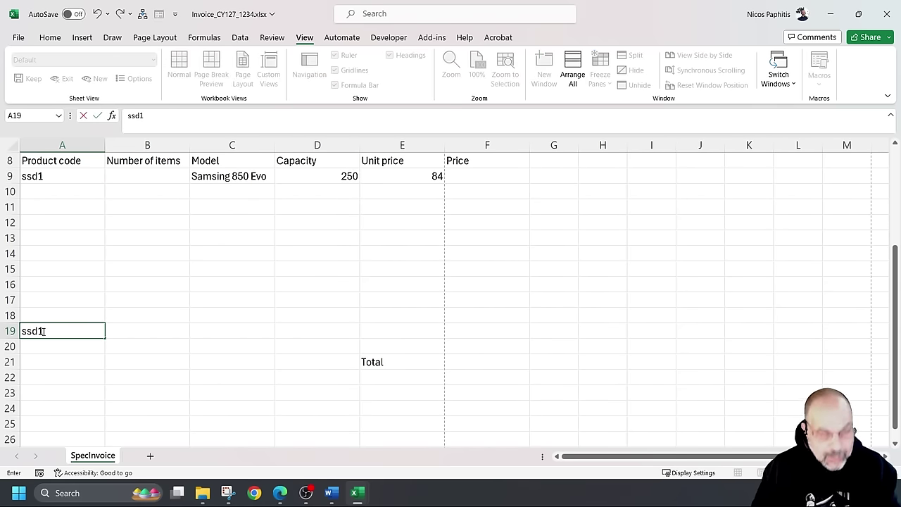
key("Return")
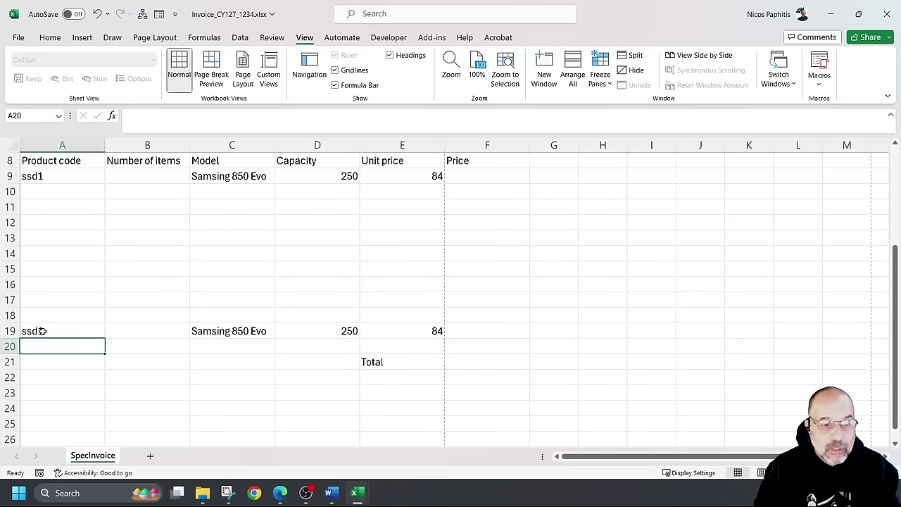
left_click(245, 333)
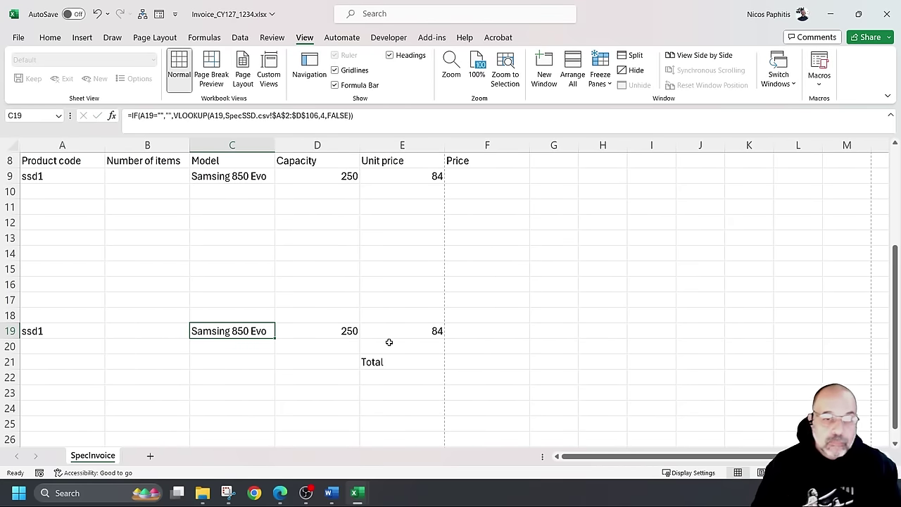
Step: Enter 10 items in both B9 and B19
left_click(145, 175)
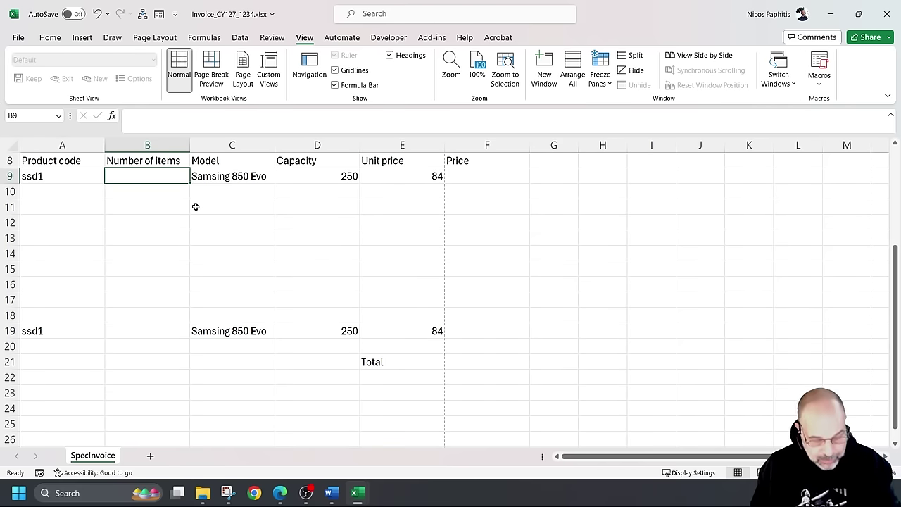
type("10")
key("Return")
left_click(175, 331)
type("10")
key("Return")
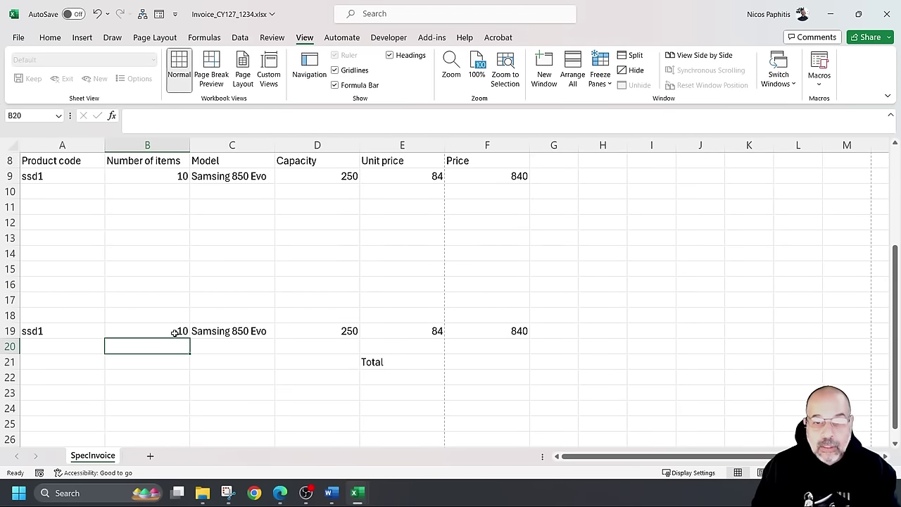
Step: Clear the test entries in A9:B19 and switch back to the exam paper
left_click_drag(66, 177, 144, 329)
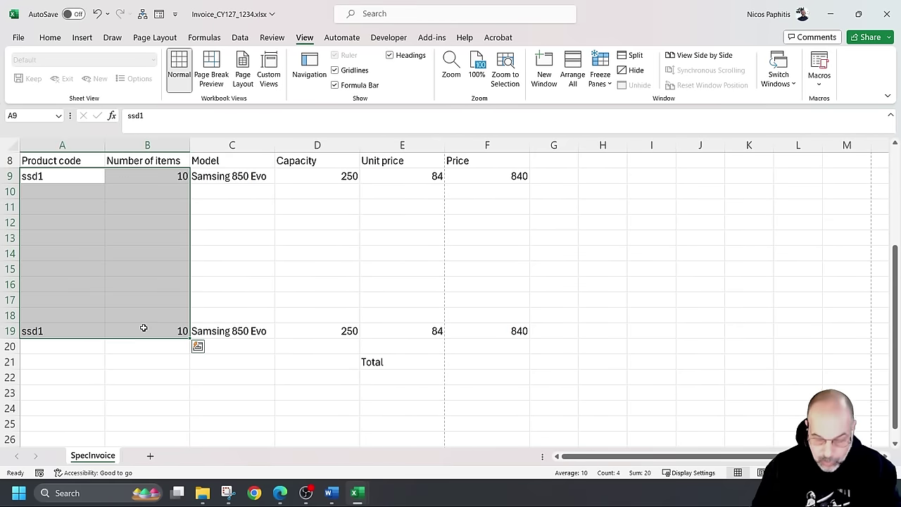
key("Delete")
left_click(156, 250)
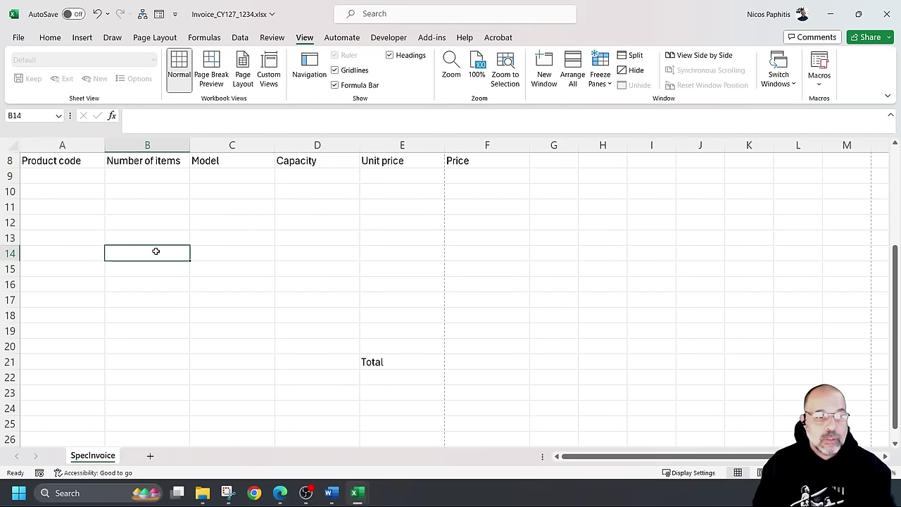
key("alt+Tab")
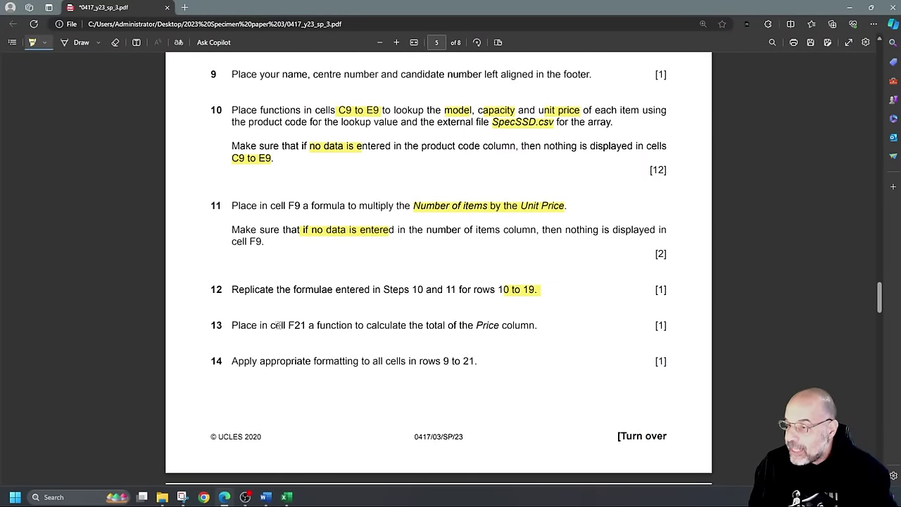
Step: Highlight 'F21 a' in question 13 of the exam paper
left_click_drag(285, 324, 314, 324)
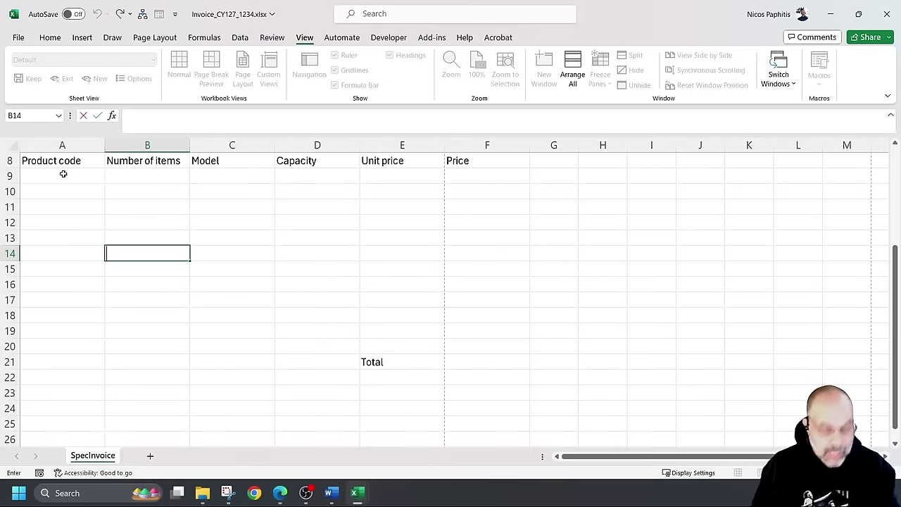
Step: Enter ssd1 in A9 and fill product codes ssd1 to ssd11 down to A19
type("ssdd")
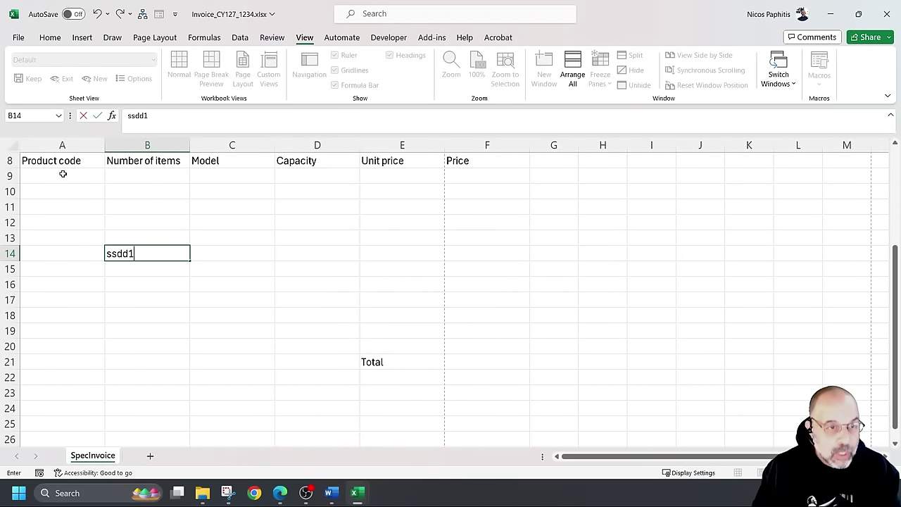
type("1")
key("Escape")
left_click(46, 176)
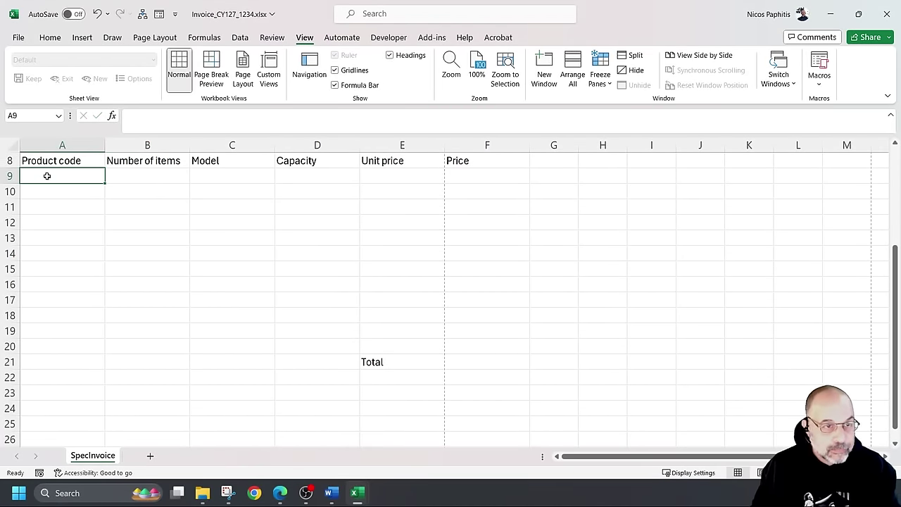
type("ss")
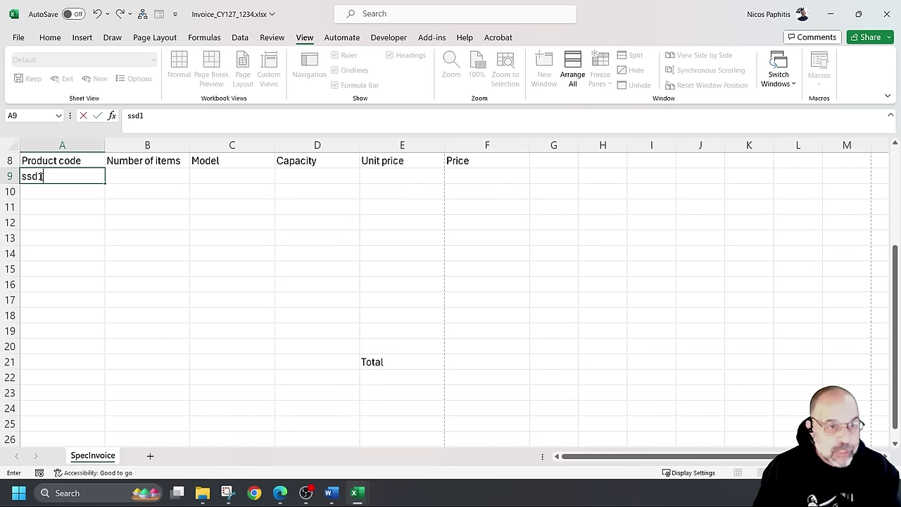
type("d1")
left_click(64, 176)
left_click_drag(105, 183, 101, 332)
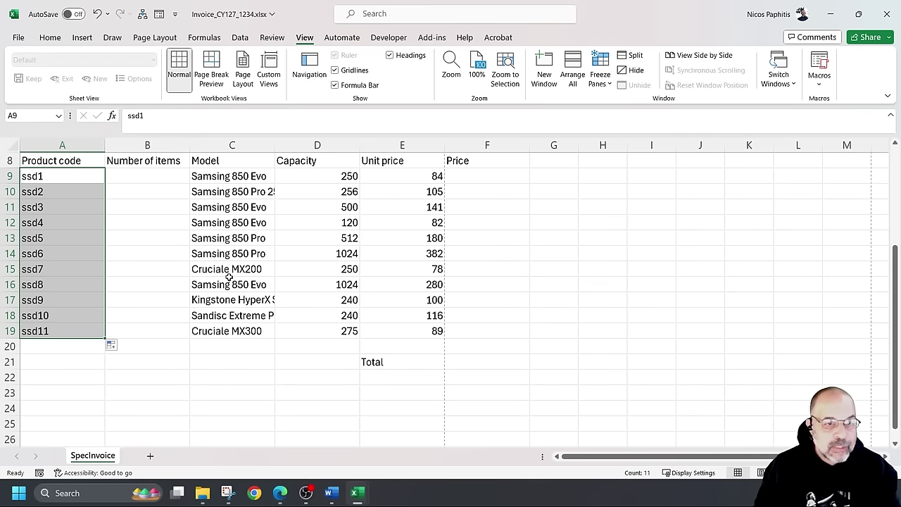
Step: Enter quantity 10 in B9 and copy it down to B19
left_click(138, 176)
type("10")
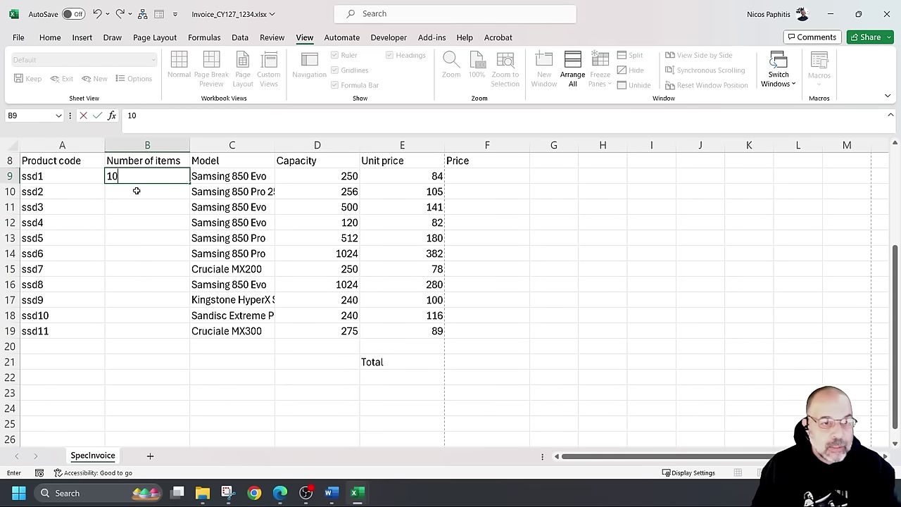
key("Return")
left_click(182, 177)
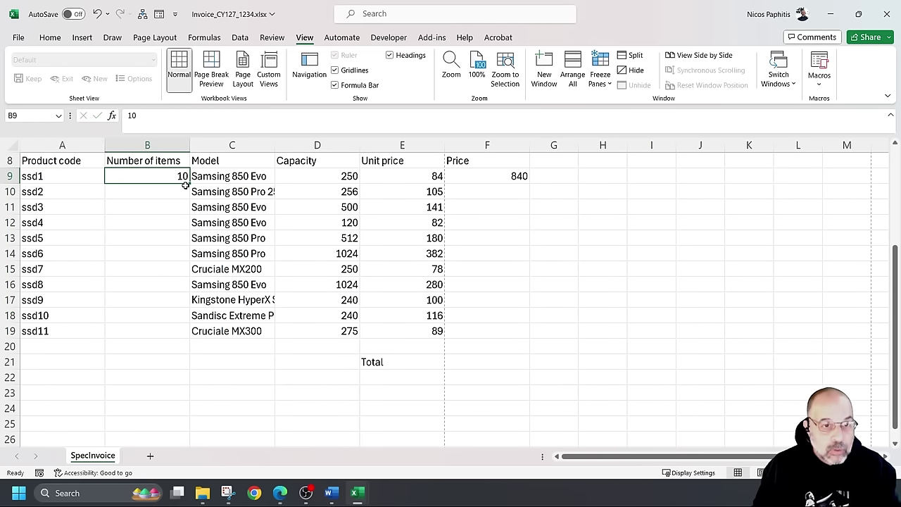
left_click_drag(188, 181, 185, 334)
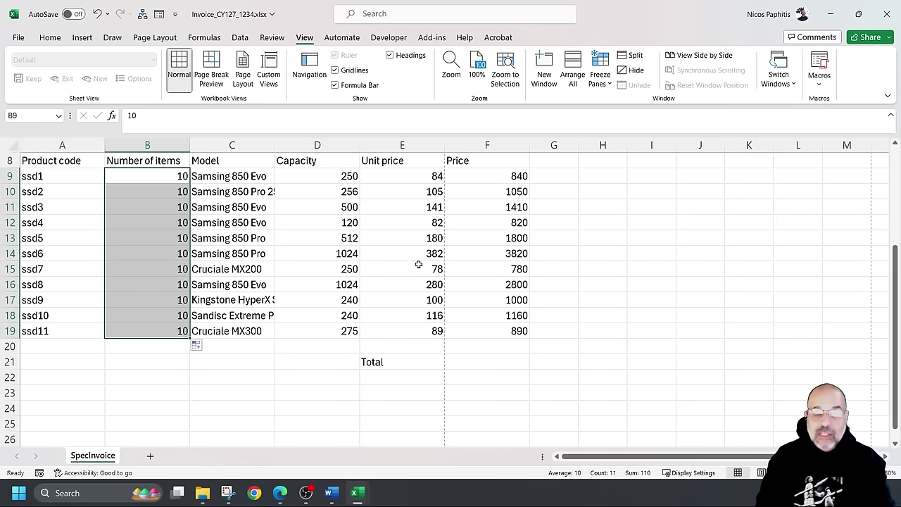
left_click(504, 359)
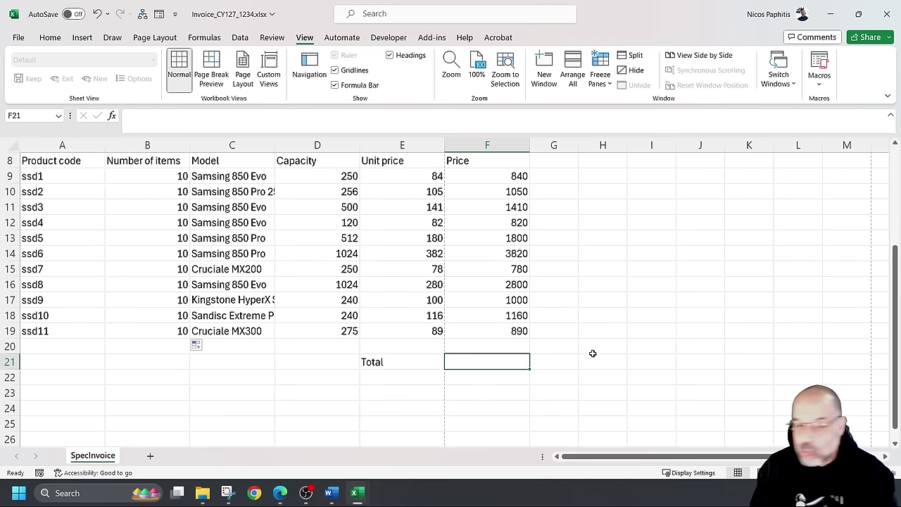
Step: Enter =SUM(F9:F19) in F21 to show the total 16370
type("=sum(")
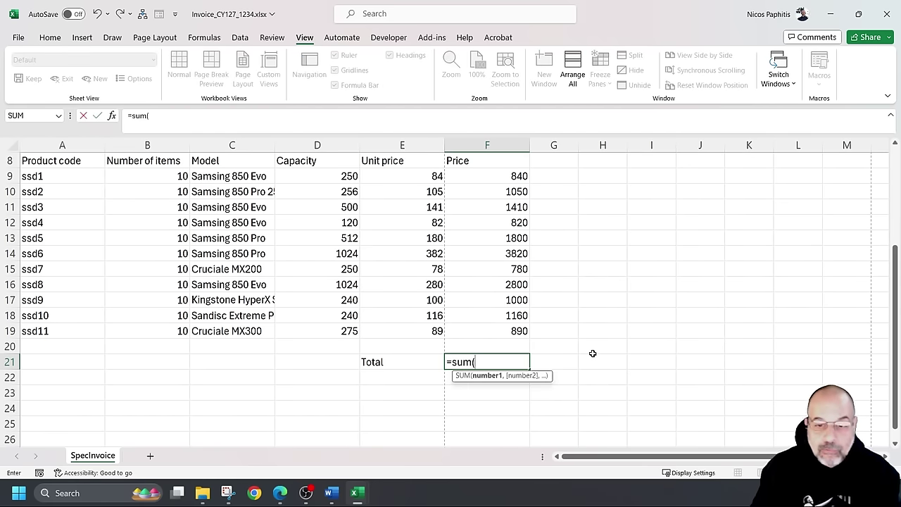
left_click_drag(491, 176, 504, 327)
key("Return")
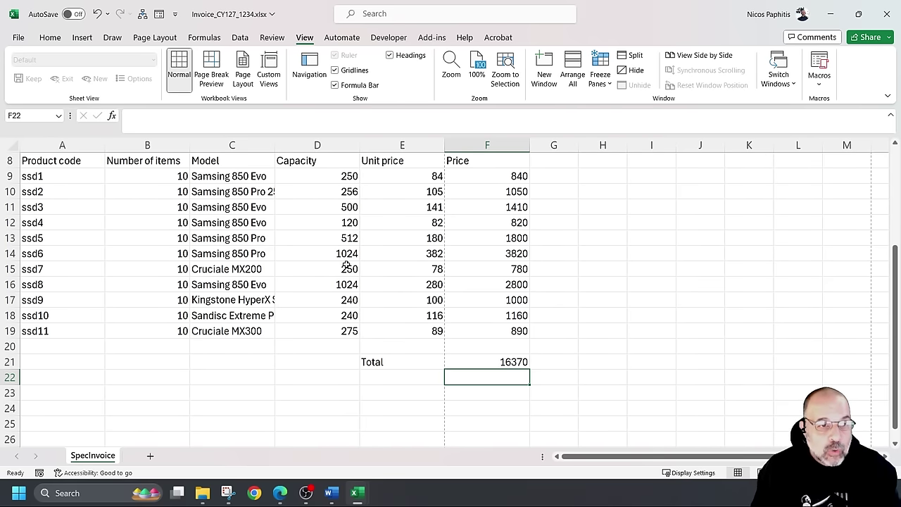
Step: Select the Unit price and Price figures E9:F19 together with the total F21
left_click_drag(412, 173, 481, 327)
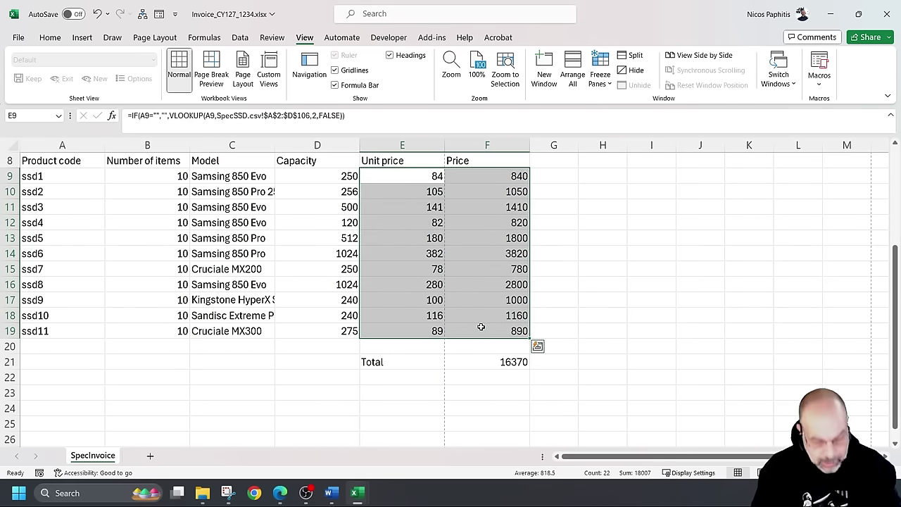
left_click(502, 366, "ctrl")
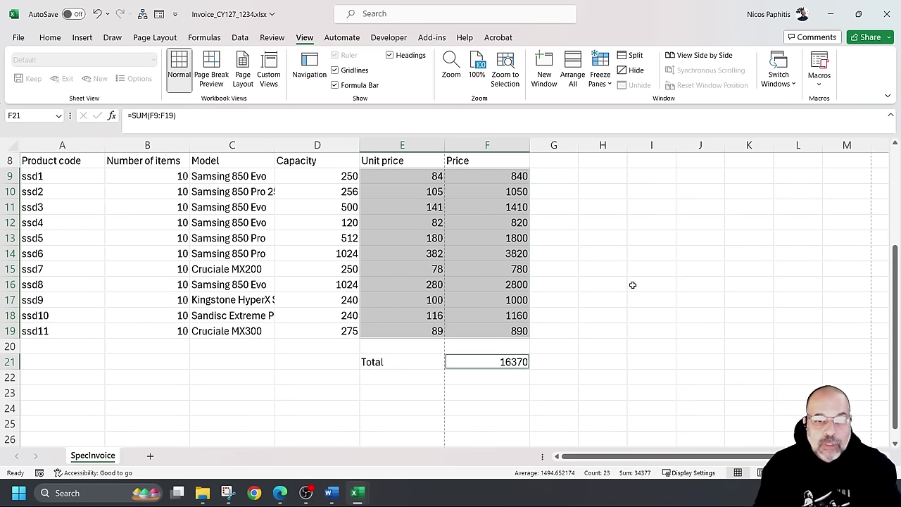
scroll(629, 284, "up", 3)
scroll(629, 284, "down", 1)
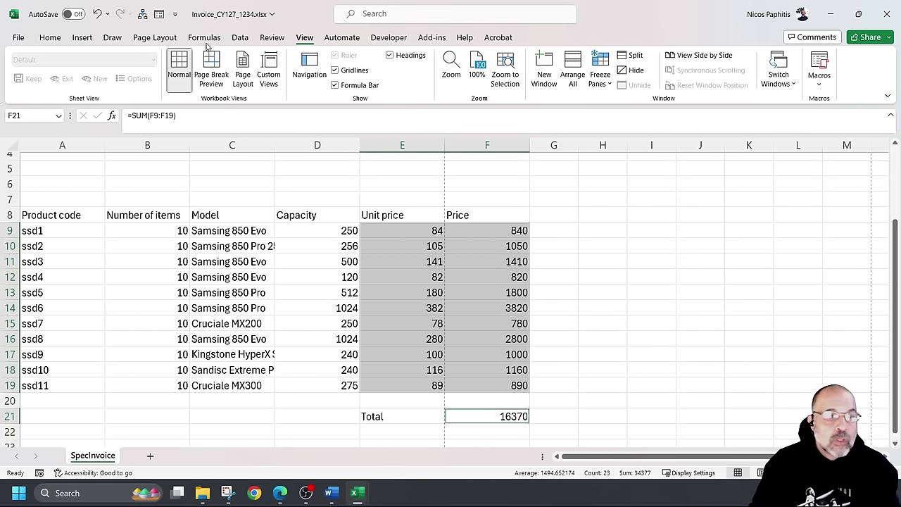
Step: Format the selected prices and total as Currency with the € Euro symbol
left_click(52, 37)
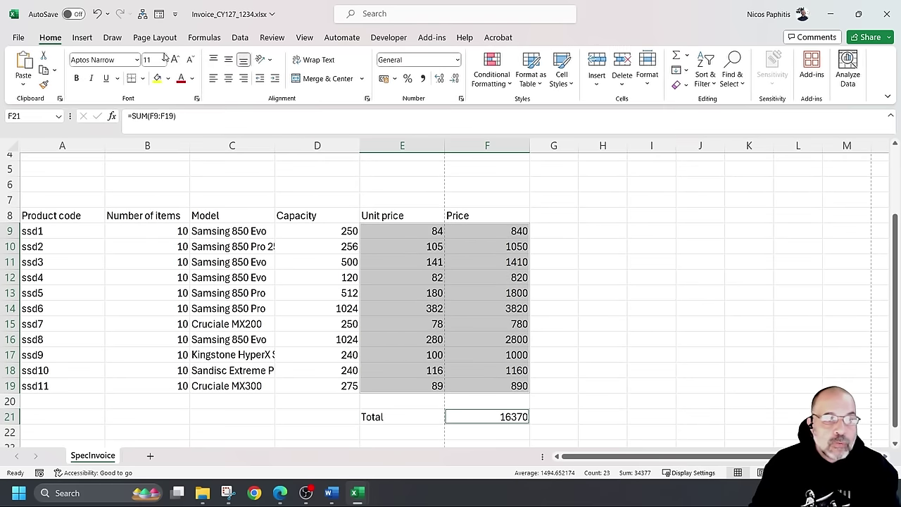
left_click(457, 61)
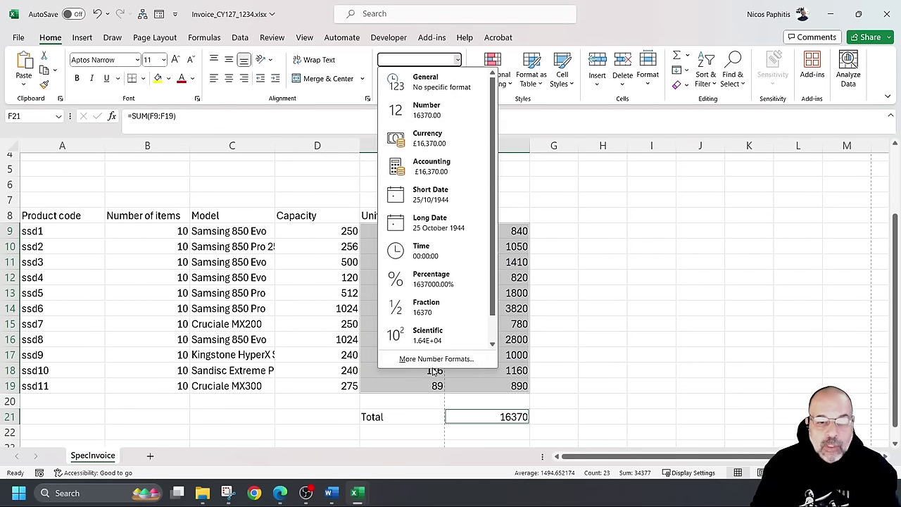
left_click(438, 359)
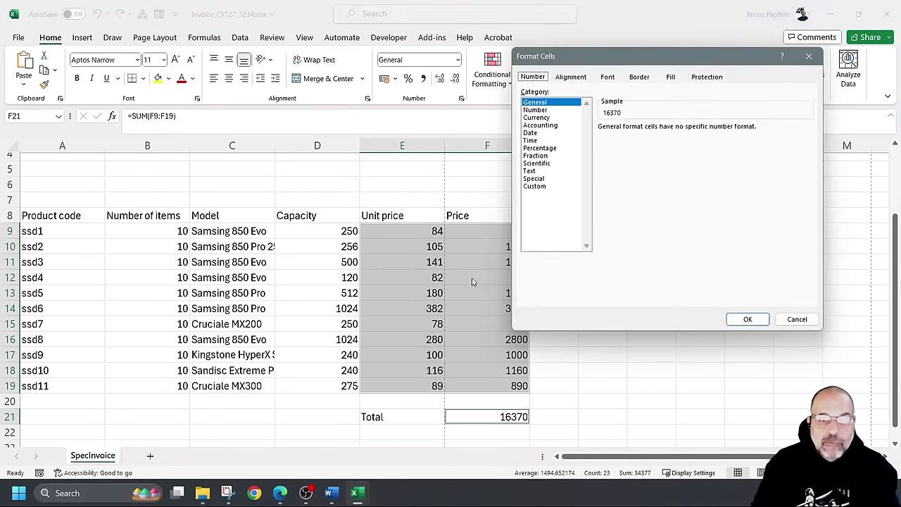
left_click(546, 118)
left_click(662, 143)
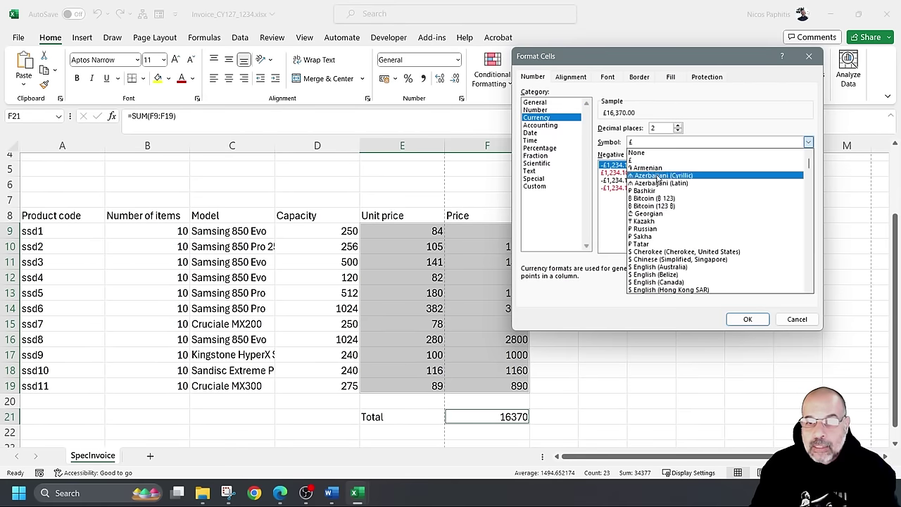
scroll(660, 230, "down", 4)
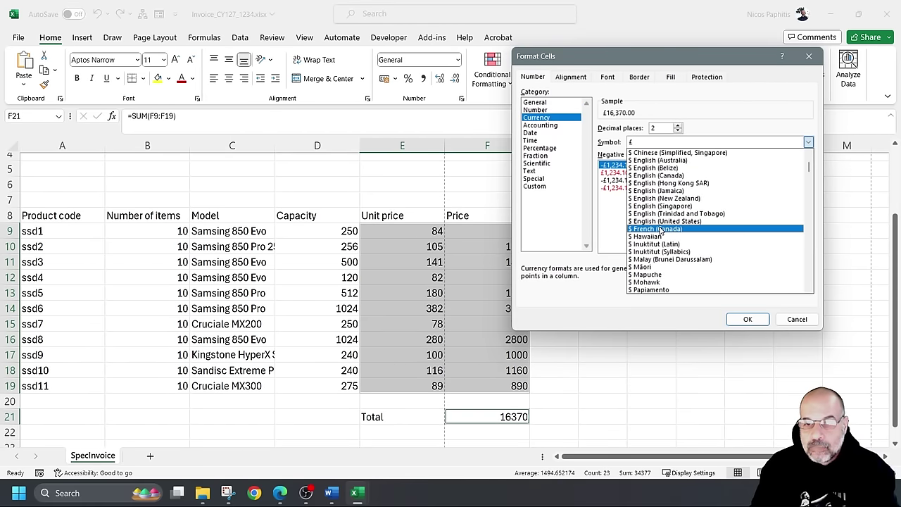
scroll(660, 230, "down", 10)
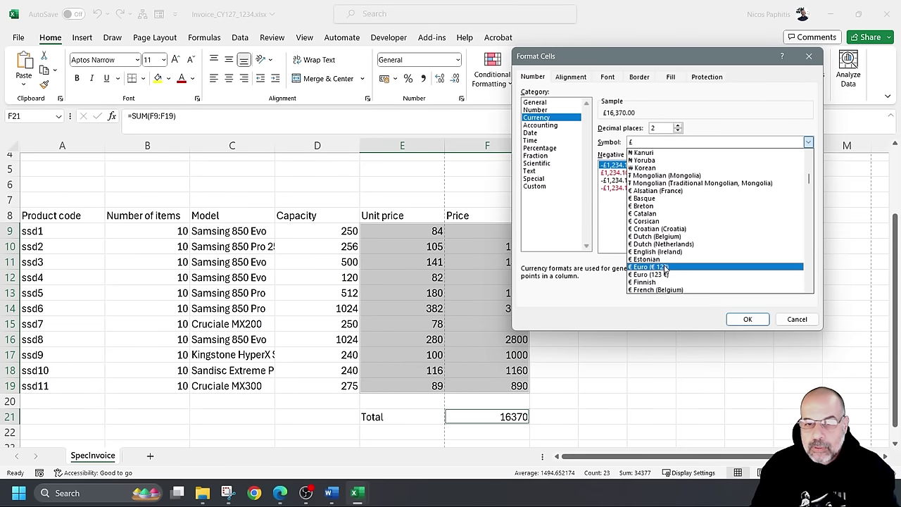
left_click(664, 268)
left_click(755, 320)
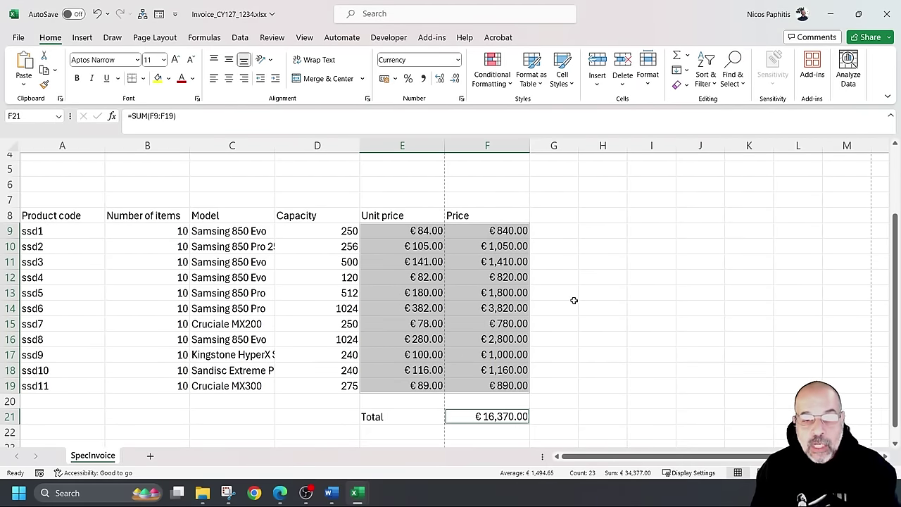
Step: Select then deselect the product codes and quantities, and switch to the question paper in Edge
left_click_drag(44, 230, 136, 382)
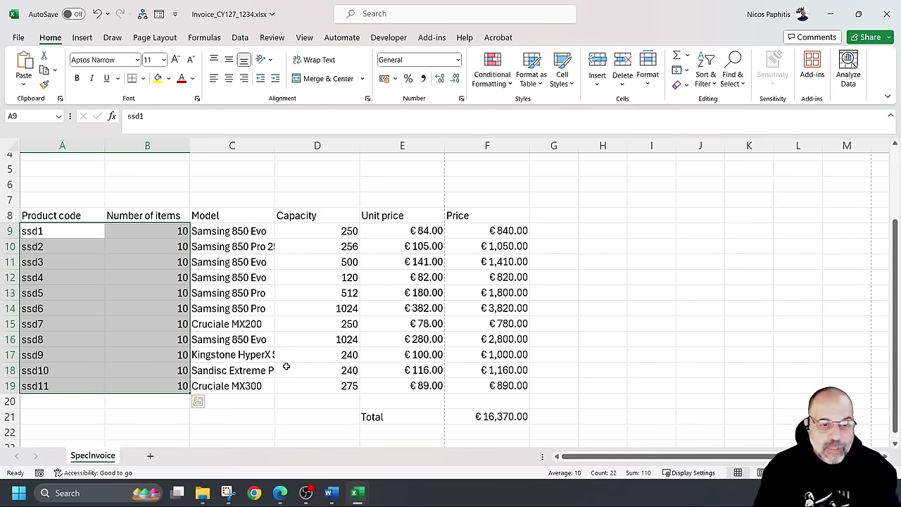
left_click_drag(237, 175, 237, 182)
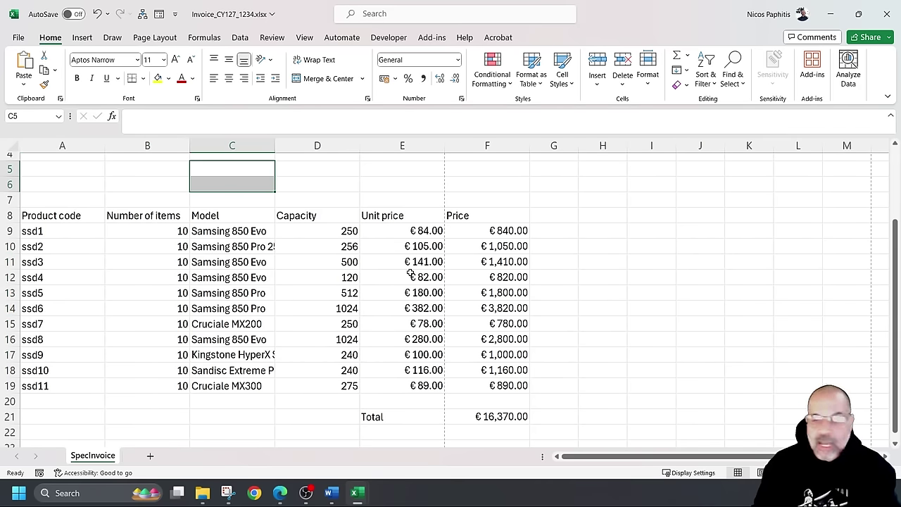
key("alt+Tab")
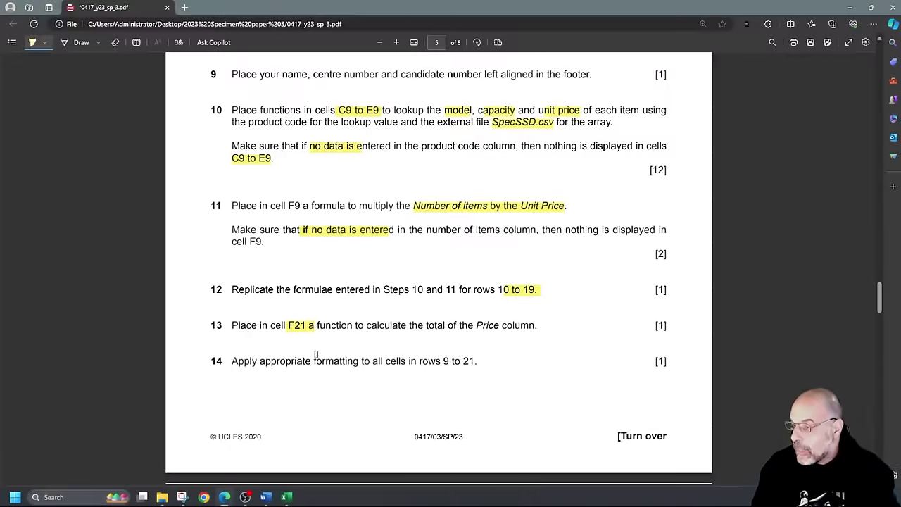
Step: Highlight question 15's landscape, headings, gridlines and fully-visible-contents requirements in yellow
left_click_drag(314, 358, 481, 361)
scroll(466, 351, "down", 6)
scroll(457, 334, "up", 4)
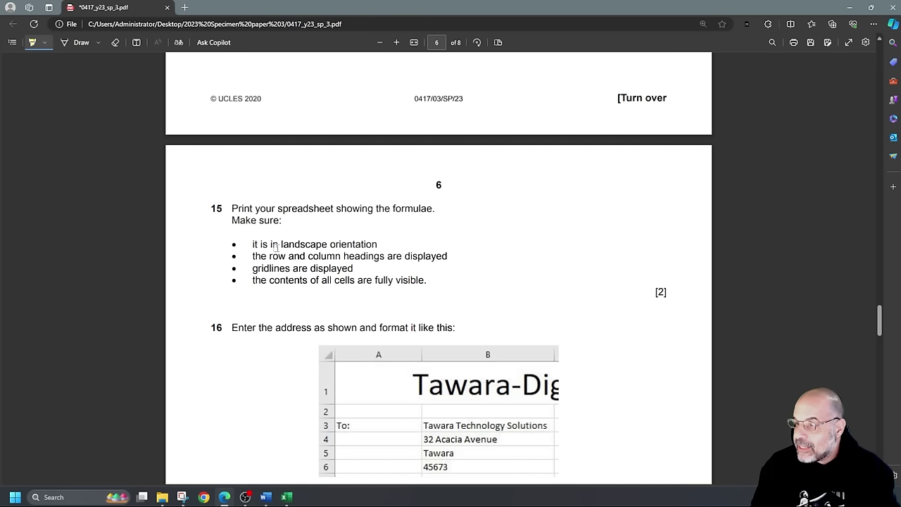
mouse_move(261, 244)
left_mouse_down()
mouse_move(328, 245)
mouse_move(288, 256)
mouse_move(418, 256)
left_mouse_up()
left_click_drag(274, 268, 352, 269)
left_click_drag(266, 281, 425, 284)
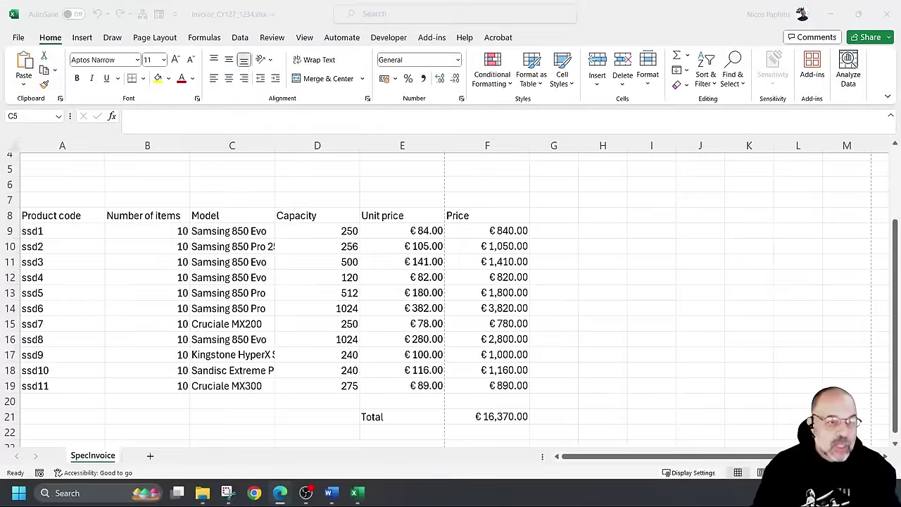
Step: Clear the product codes and quantities in A9:B19
left_click(61, 230)
left_click_drag(61, 230, 139, 378)
key("Delete")
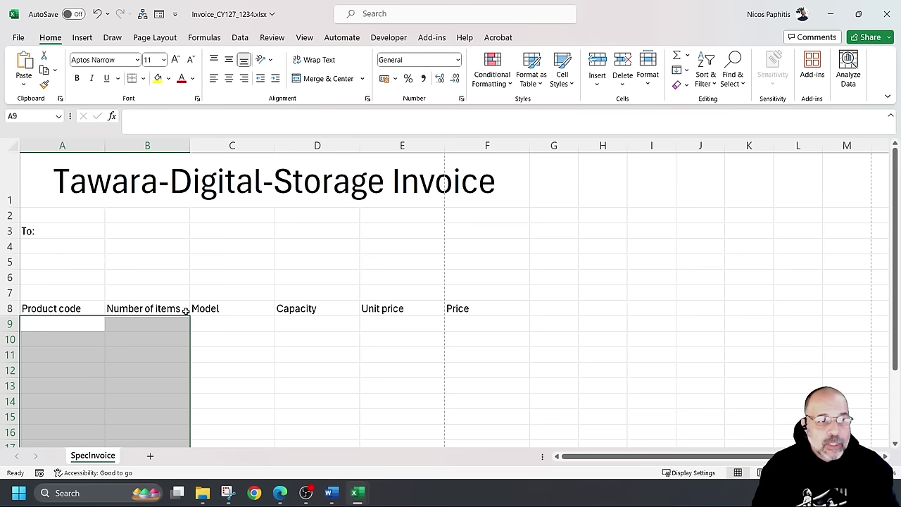
Step: Turn on Show Formulas and AutoFit every column so the formulas read in full
left_click(239, 38)
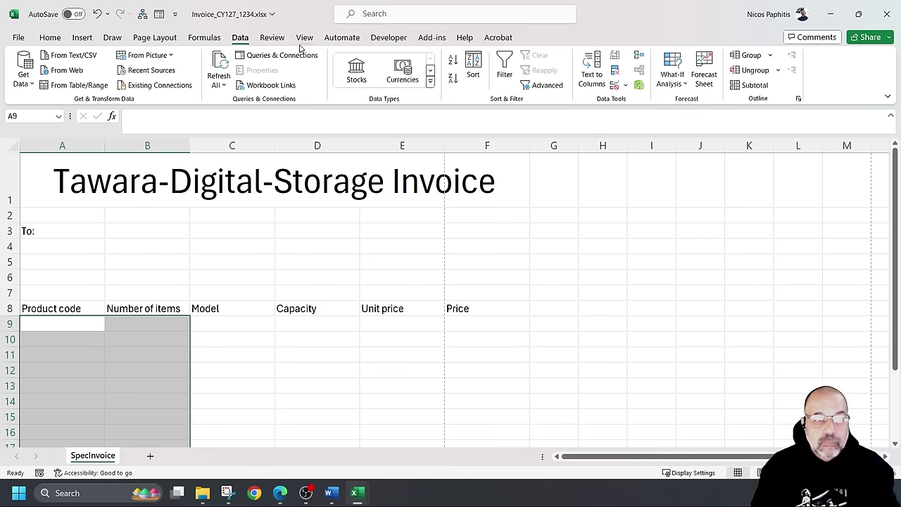
left_click(204, 38)
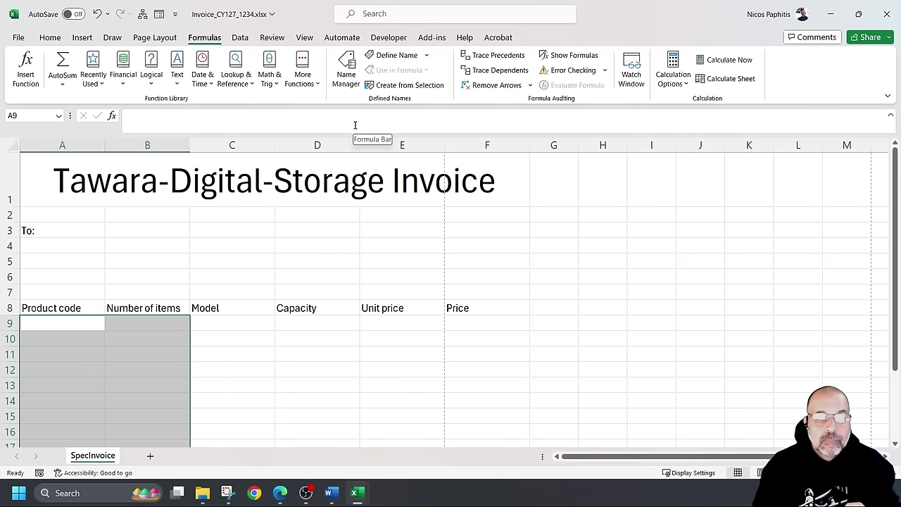
left_click(573, 56)
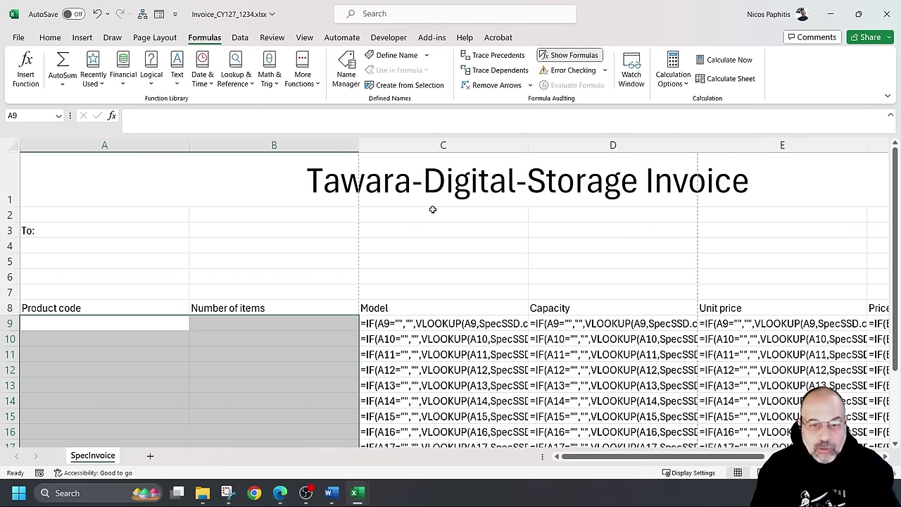
scroll(432, 208, "down", 4)
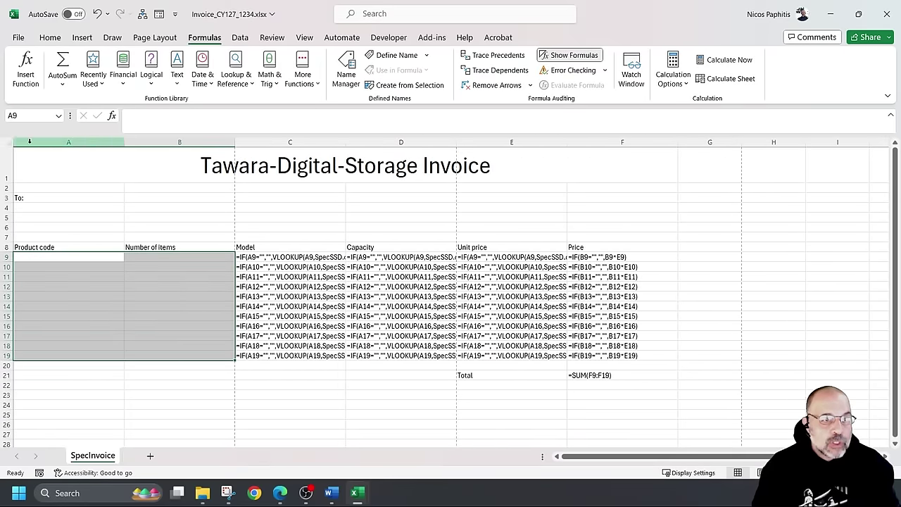
left_click(7, 142)
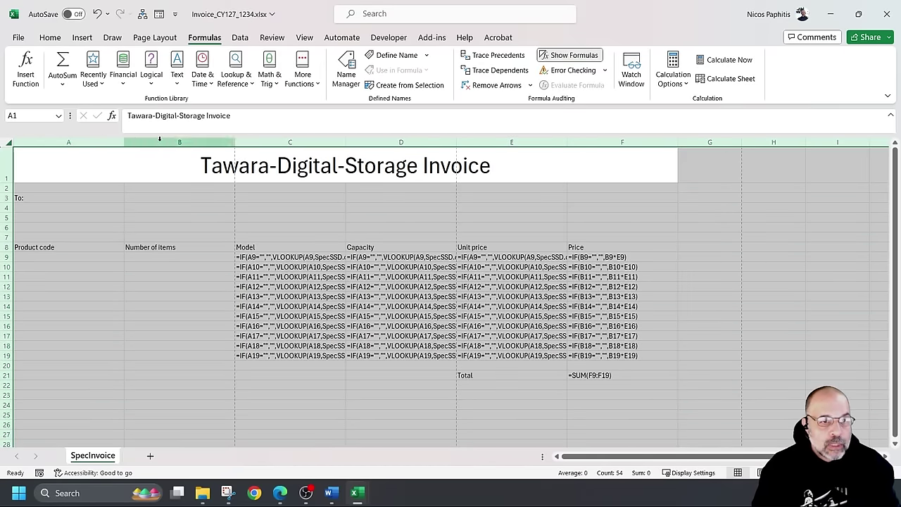
double_click(235, 142)
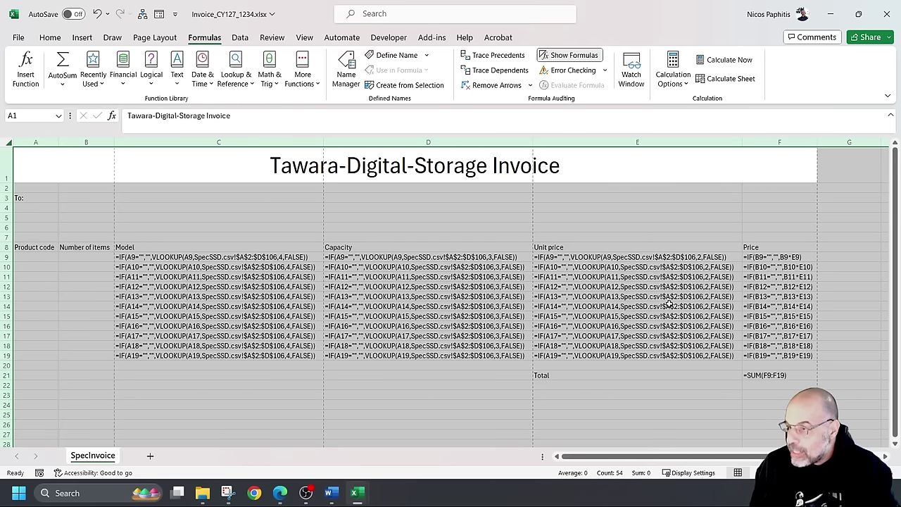
scroll(728, 415, "down", 4)
scroll(708, 362, "up", 4)
left_click_drag(91, 162, 749, 373)
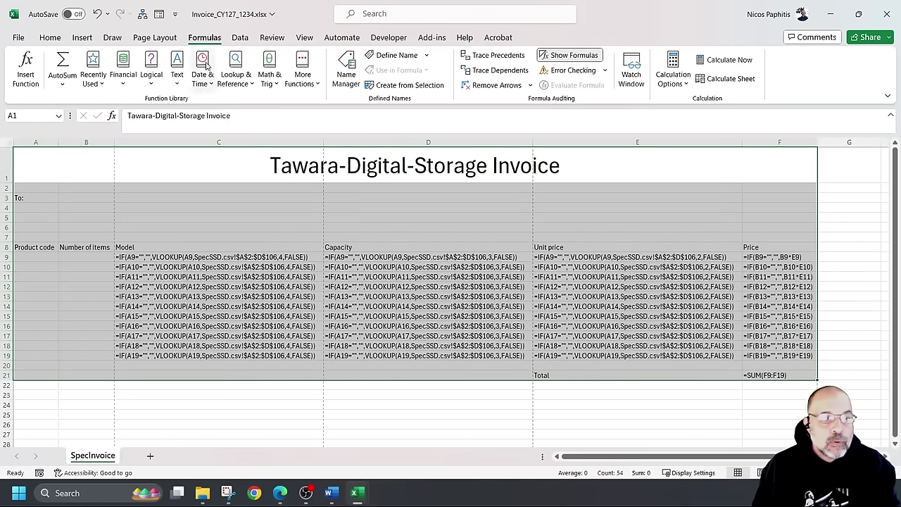
Step: Apply All Borders to every cell of A1:F21, then reselect the block
left_click(50, 37)
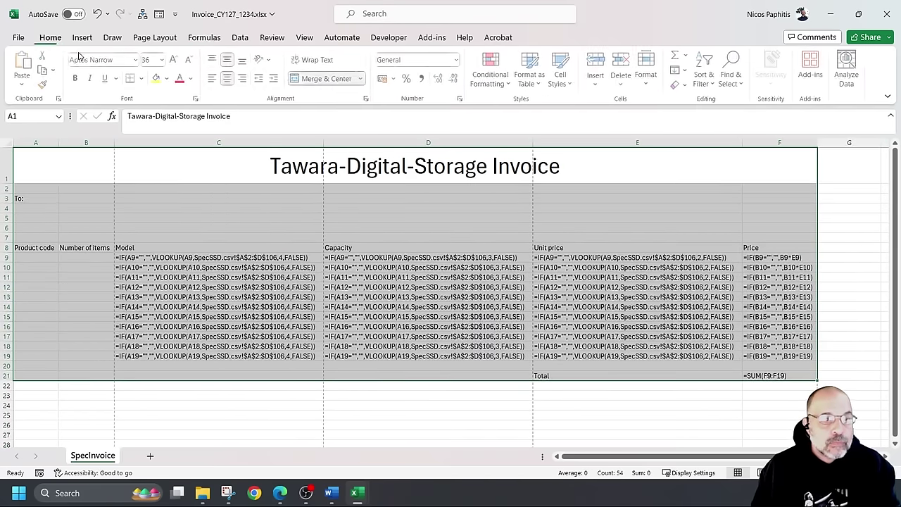
left_click(142, 78)
left_click(159, 198)
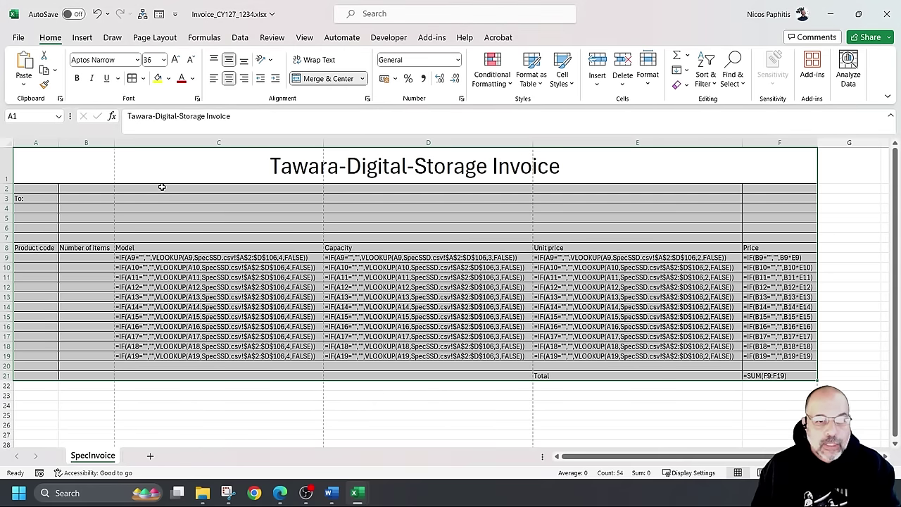
left_click(394, 403)
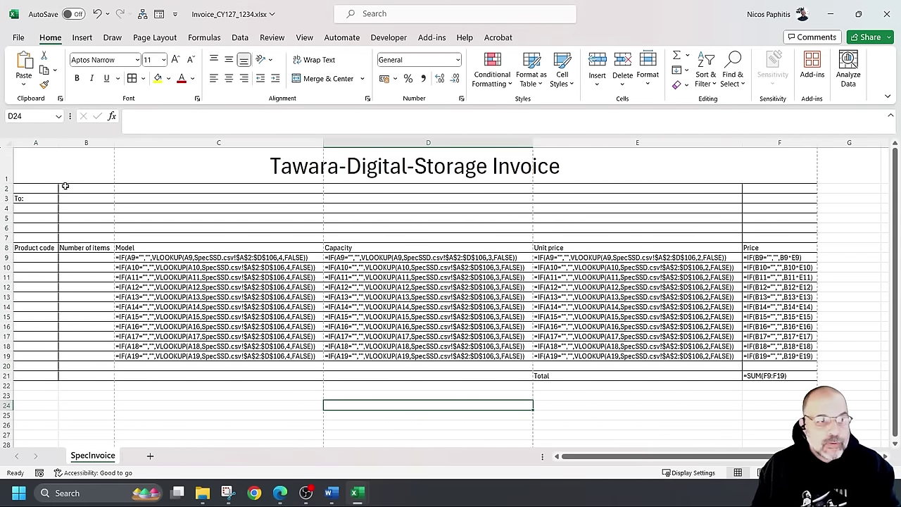
left_click_drag(30, 157, 651, 380)
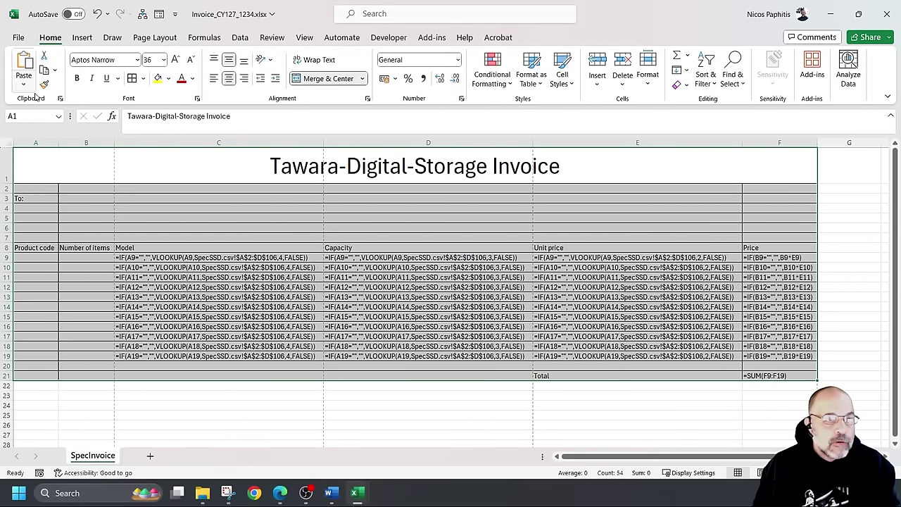
Step: Set the print to cover only the selected invoice block, in landscape orientation
left_click(21, 39)
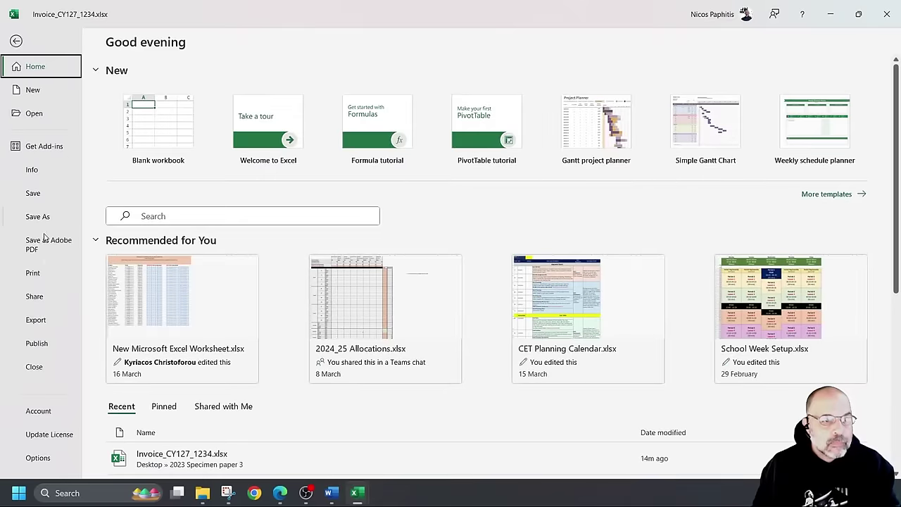
left_click(47, 277)
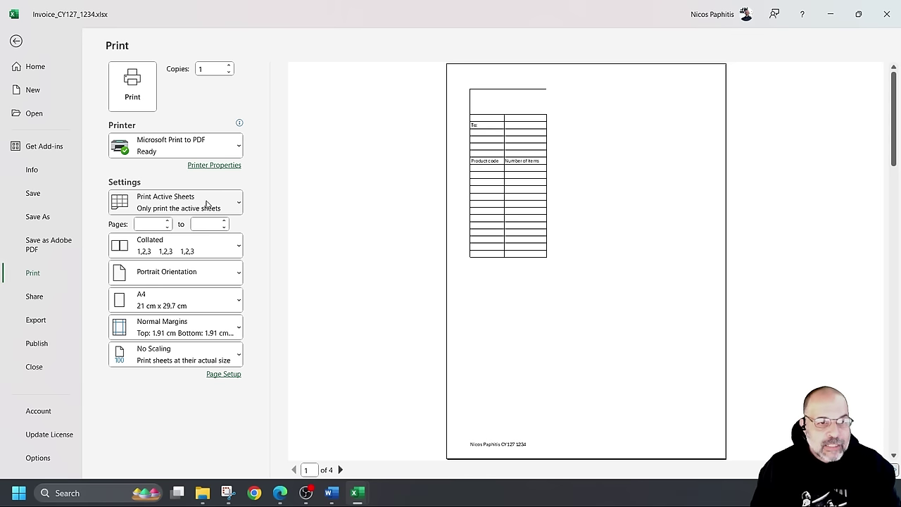
left_click(208, 204)
left_click(189, 285)
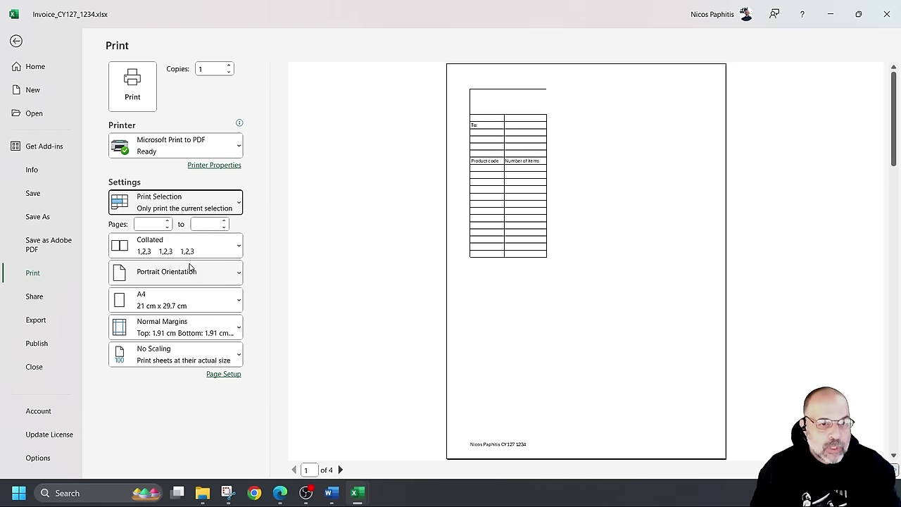
left_click(198, 280)
left_click(191, 326)
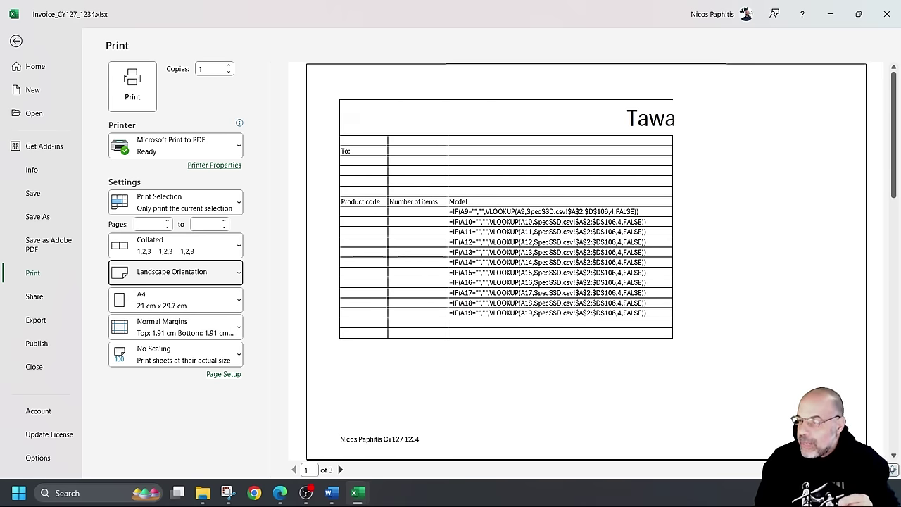
Step: Include row and column headings in the printout through Page Setup
left_click(222, 375)
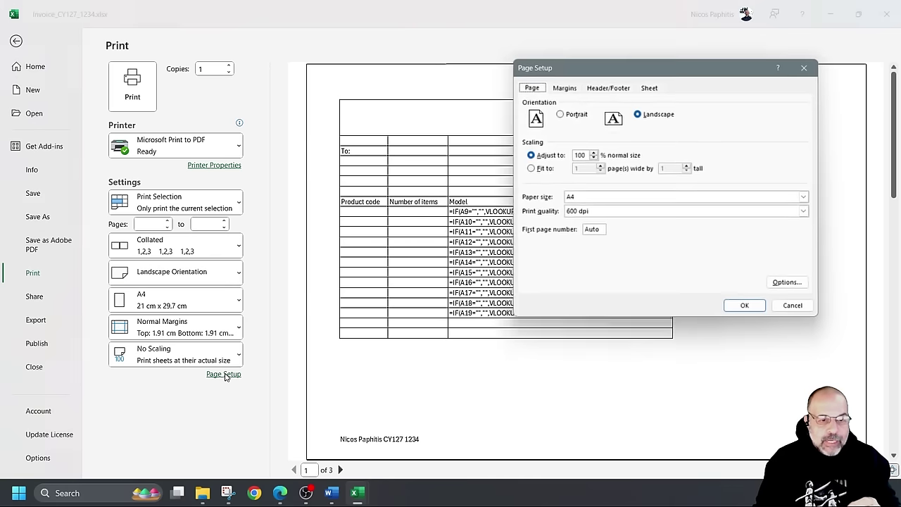
left_click(649, 88)
left_click(529, 202)
left_click(748, 311)
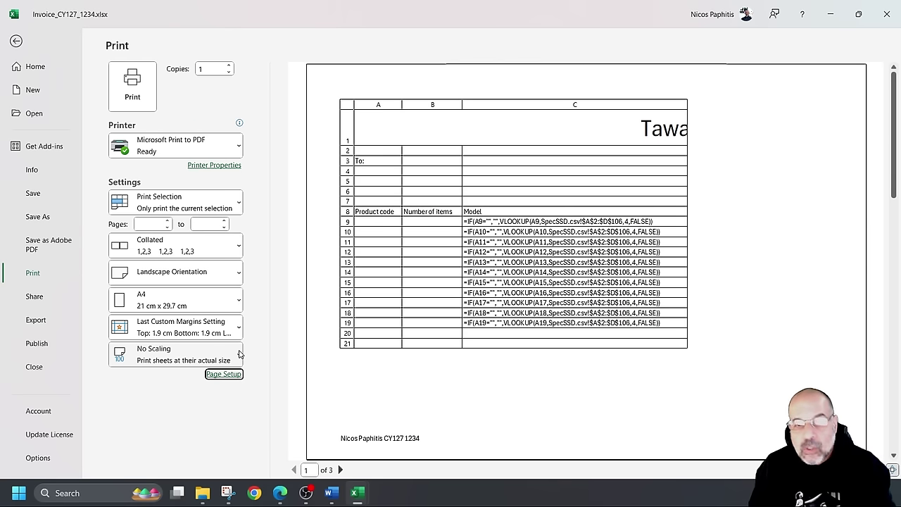
Step: Try Fit All Columns on One Page scaling, then revert to No Scaling
left_click(238, 353)
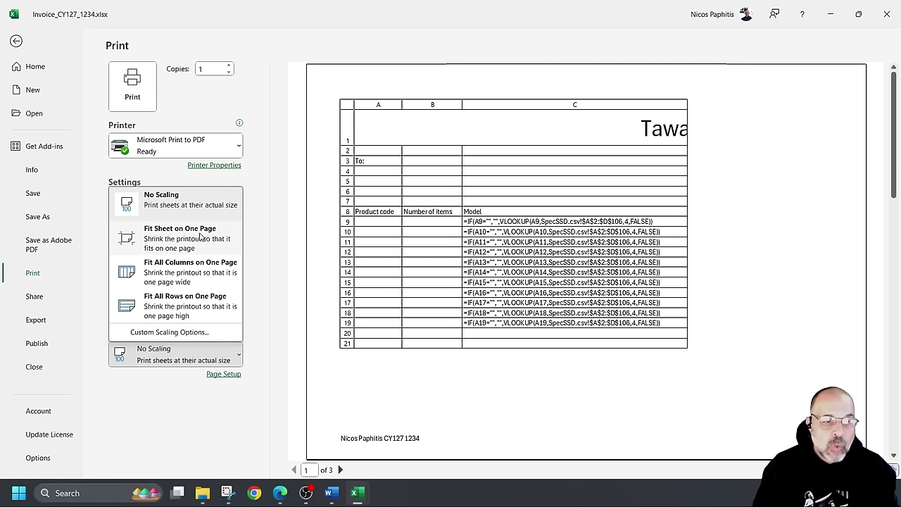
left_click(201, 271)
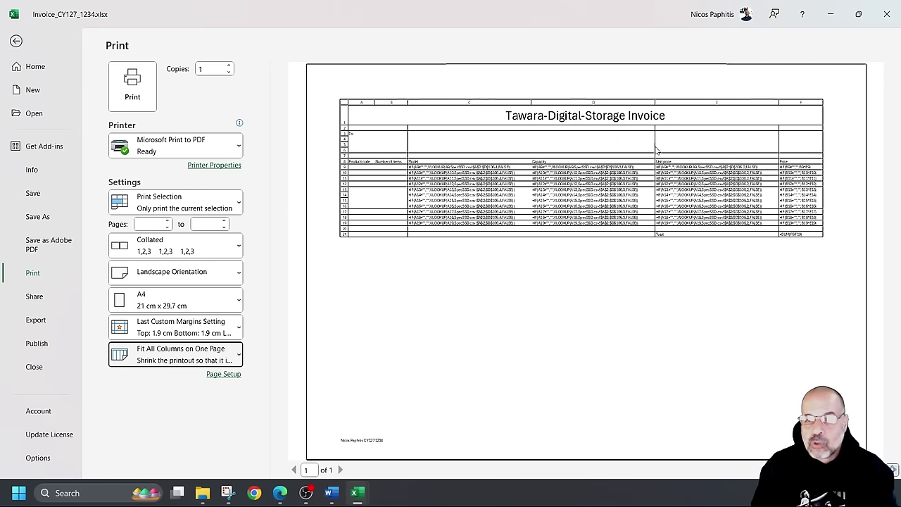
left_click(161, 360)
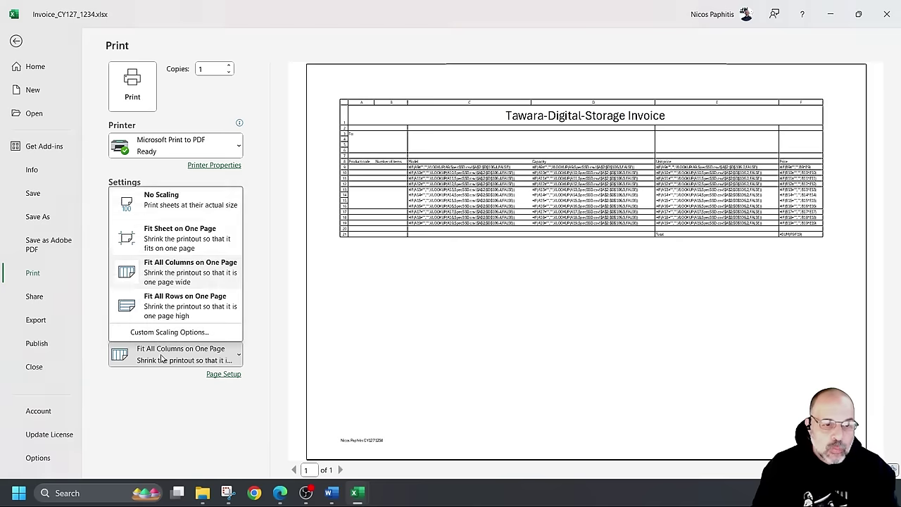
left_click(183, 197)
left_click(207, 355)
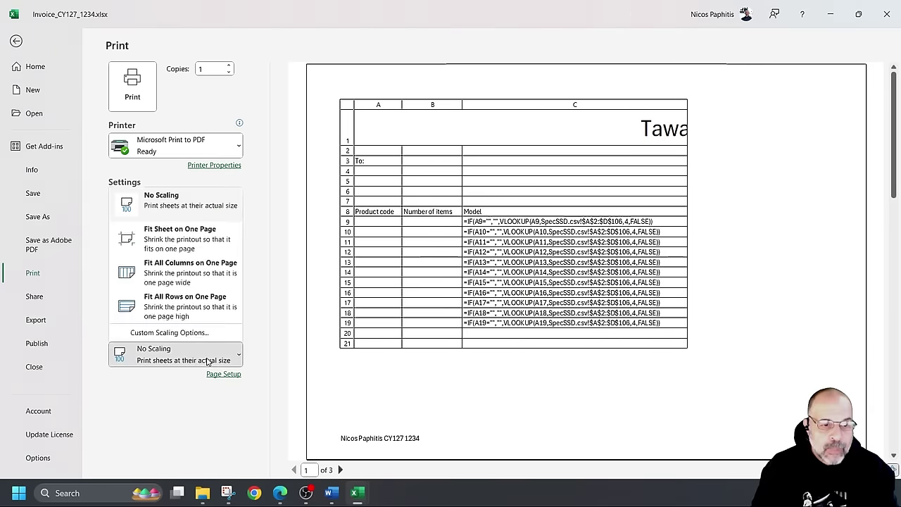
Step: Review all three preview pages, going to page 3 and back to page 1
left_click(340, 469)
left_click(341, 469)
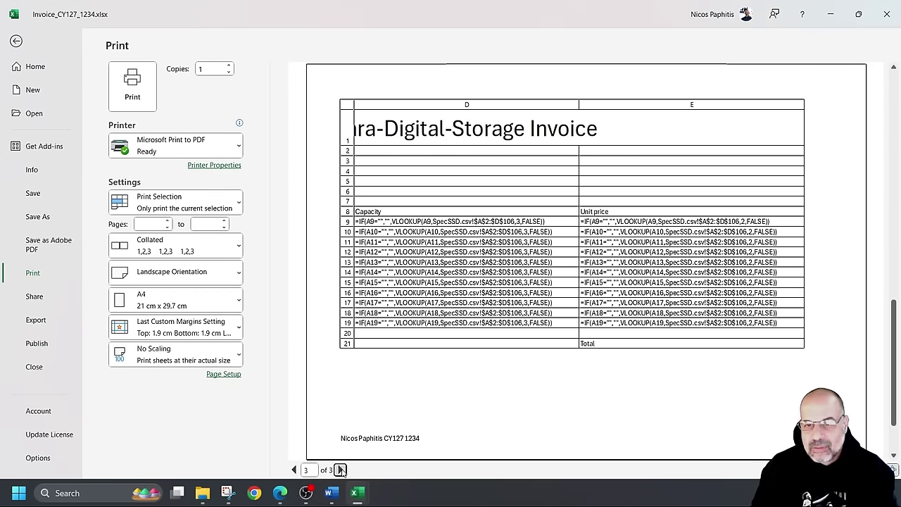
left_click(295, 469)
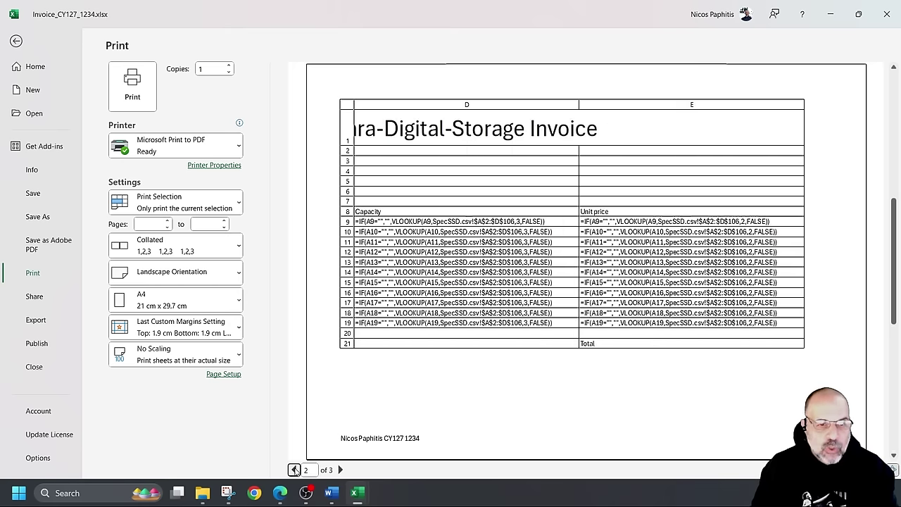
left_click(295, 469)
left_click(187, 356)
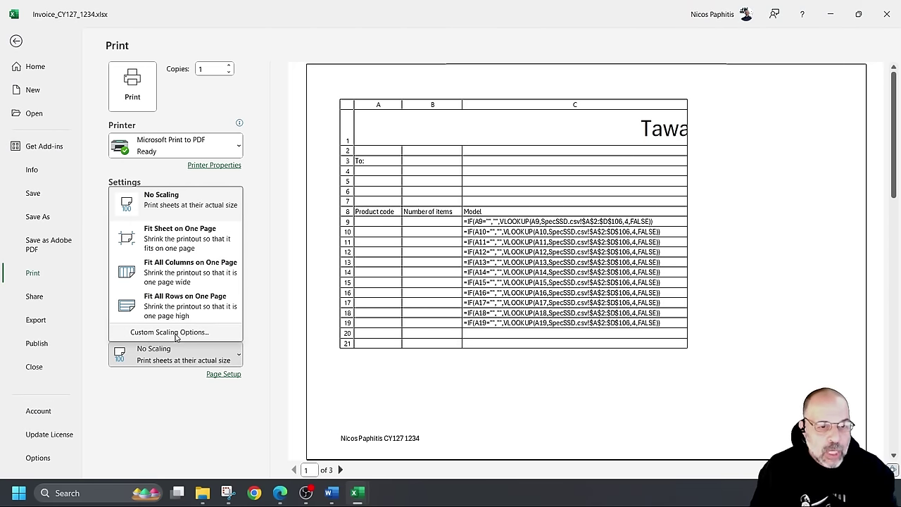
left_click(174, 332)
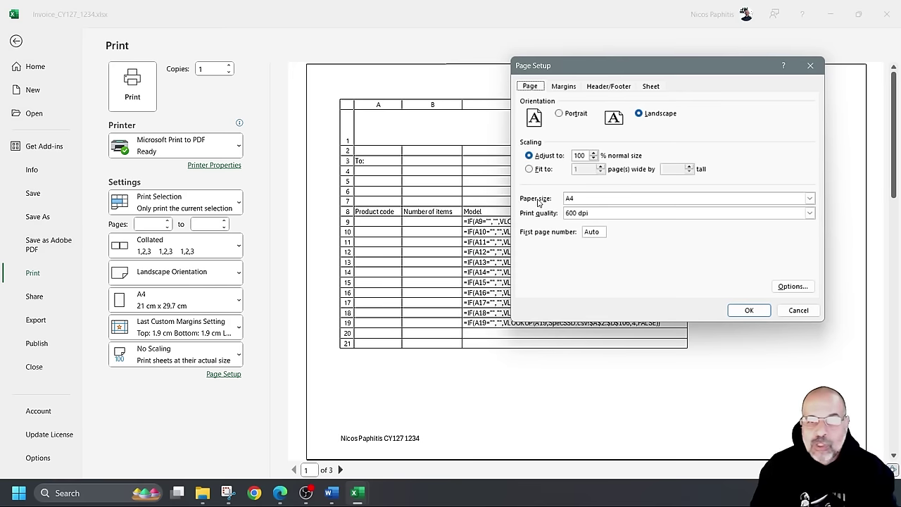
double_click(587, 155)
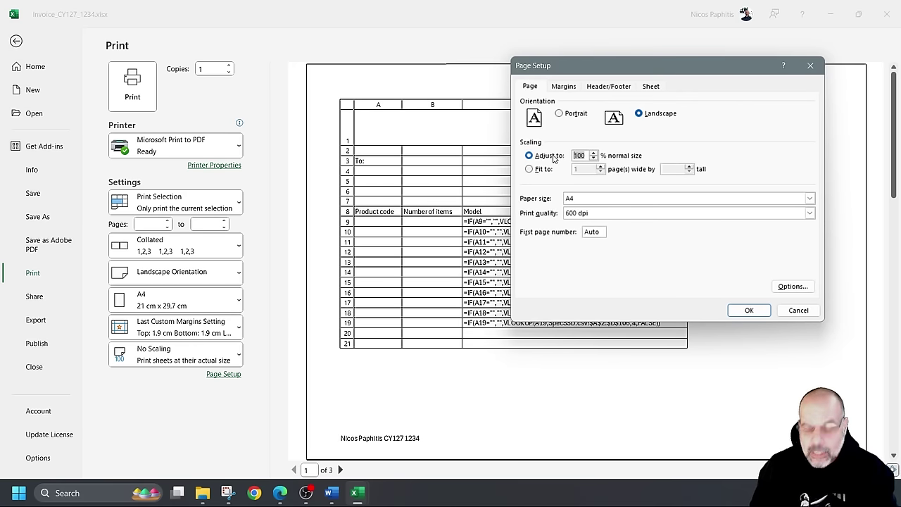
type("75")
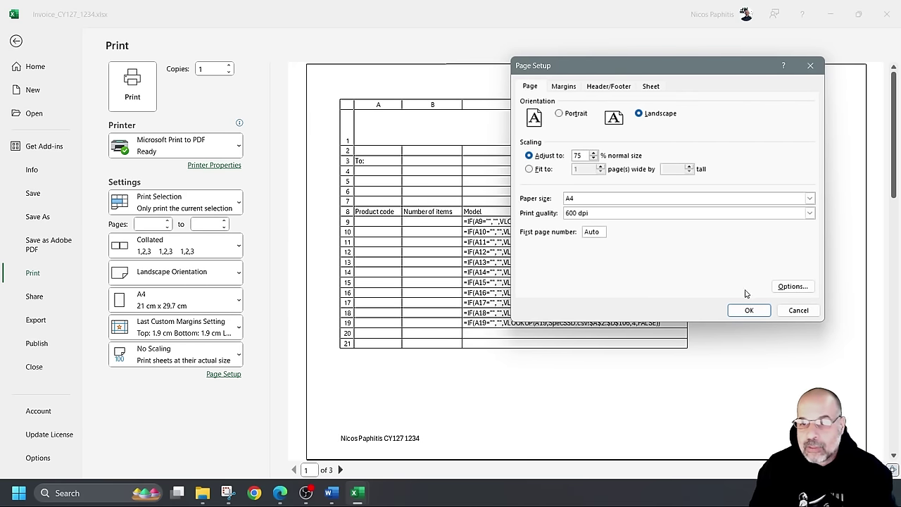
left_click(749, 310)
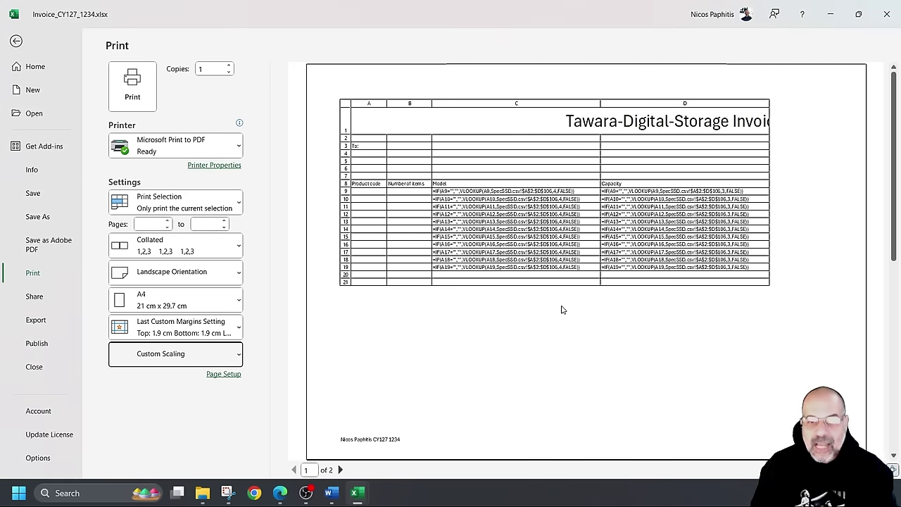
left_click(341, 470)
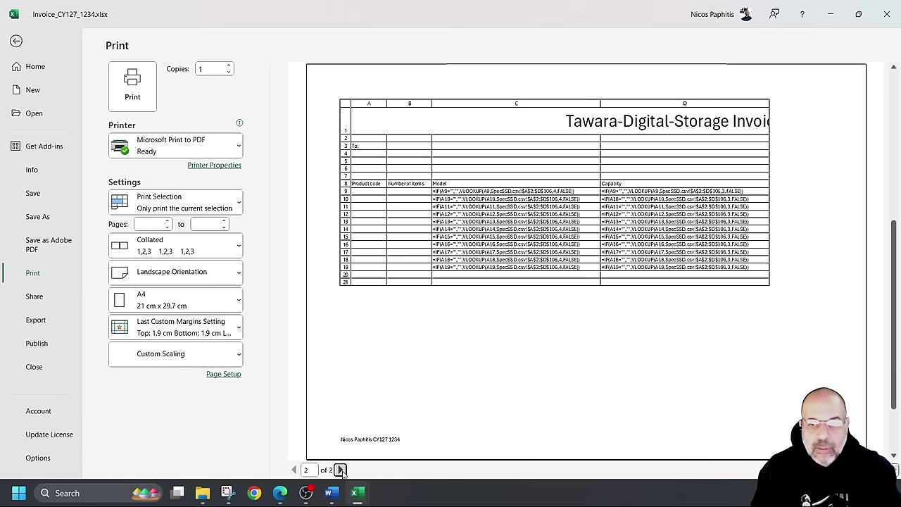
left_click(294, 469)
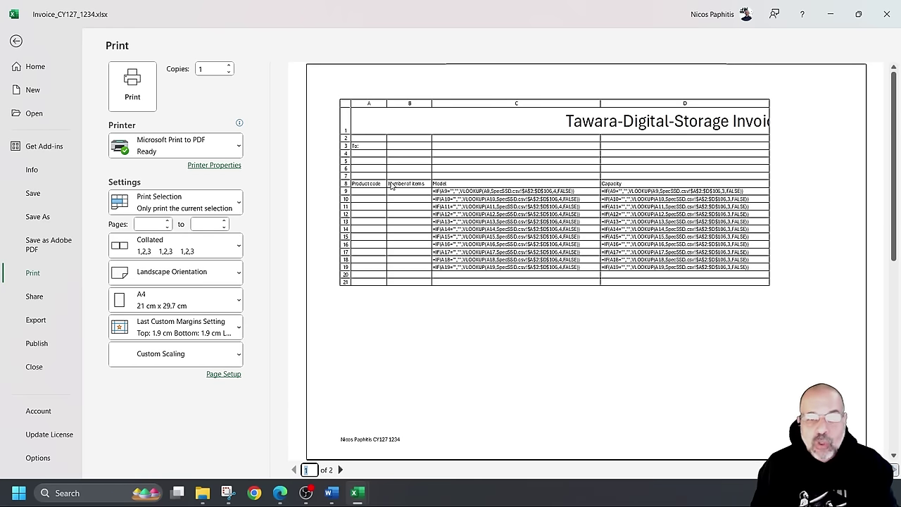
left_click(173, 355)
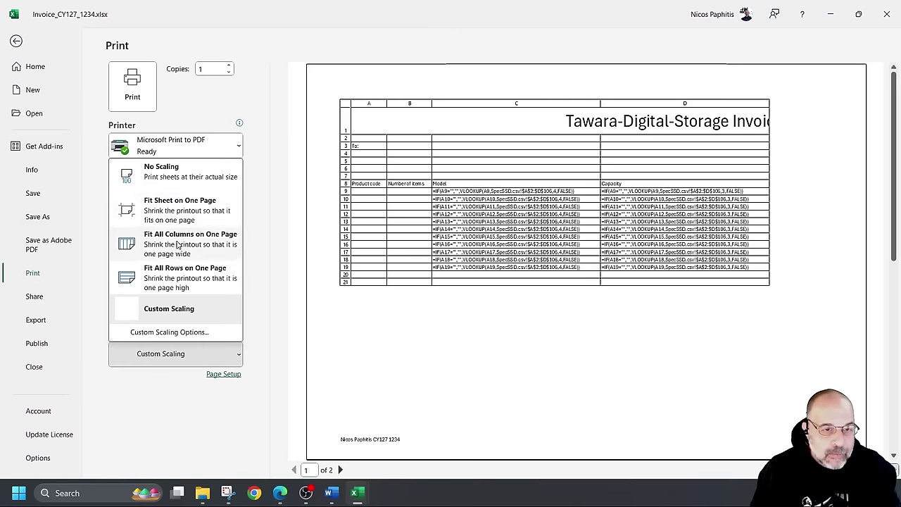
left_click(190, 173)
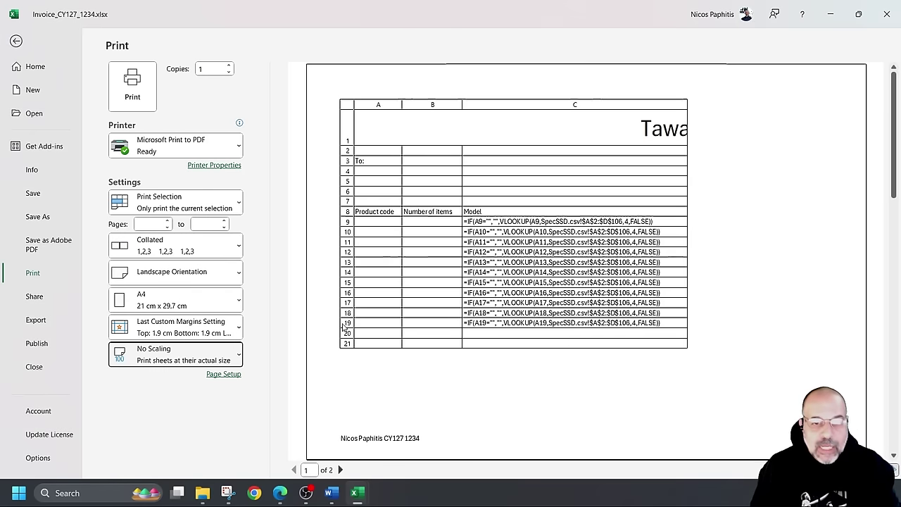
Step: Print the formula view to PDF as 'sssheet 15' in the 2023 Specimen paper 3 folder
left_click(146, 100)
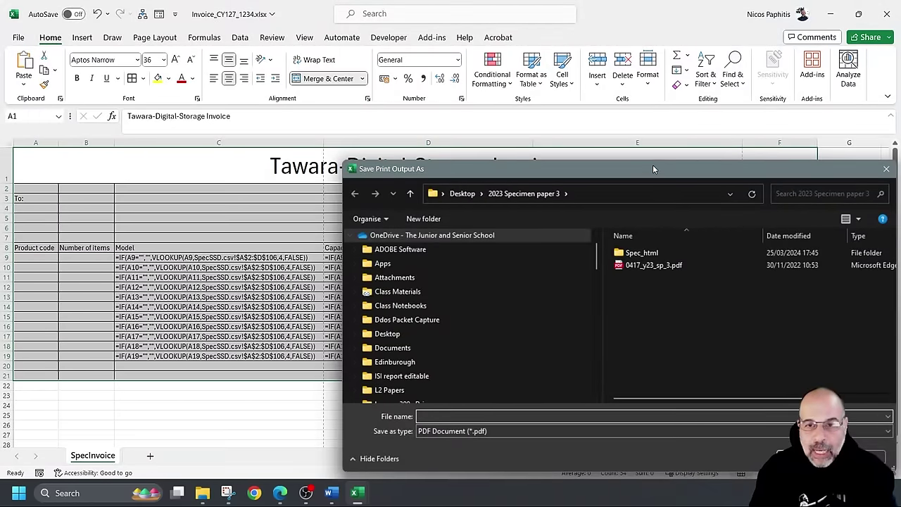
left_click_drag(655, 168, 532, 139)
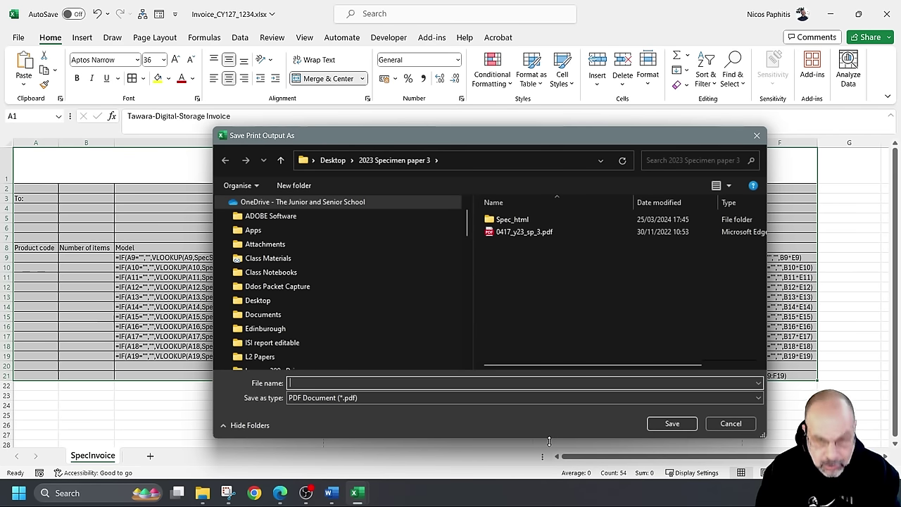
type("sp")
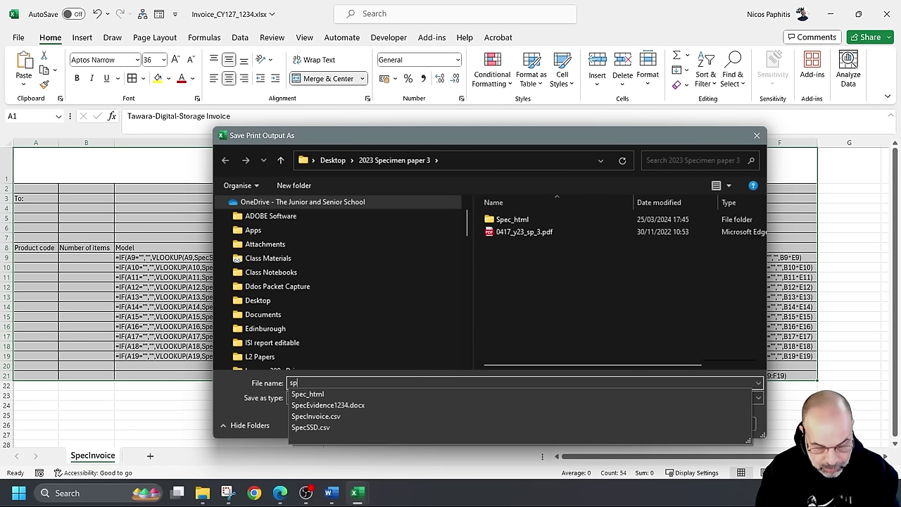
type("sheet 15")
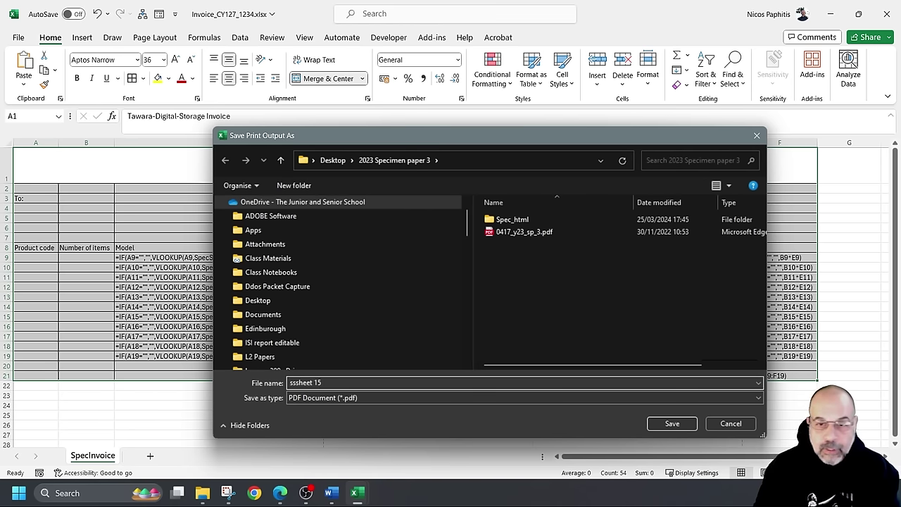
left_click(672, 423)
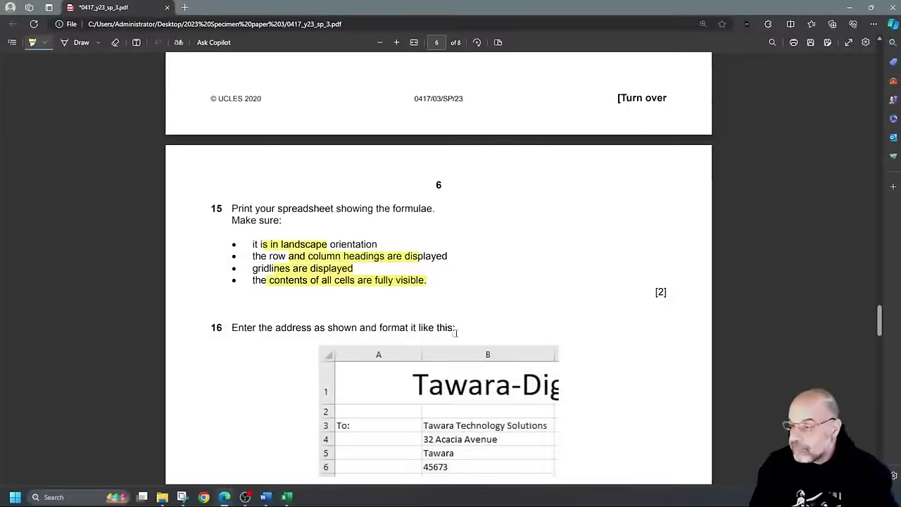
Step: Scroll to question 16 in the exam paper, then return to the Excel workbook
scroll(397, 259, "down", 2)
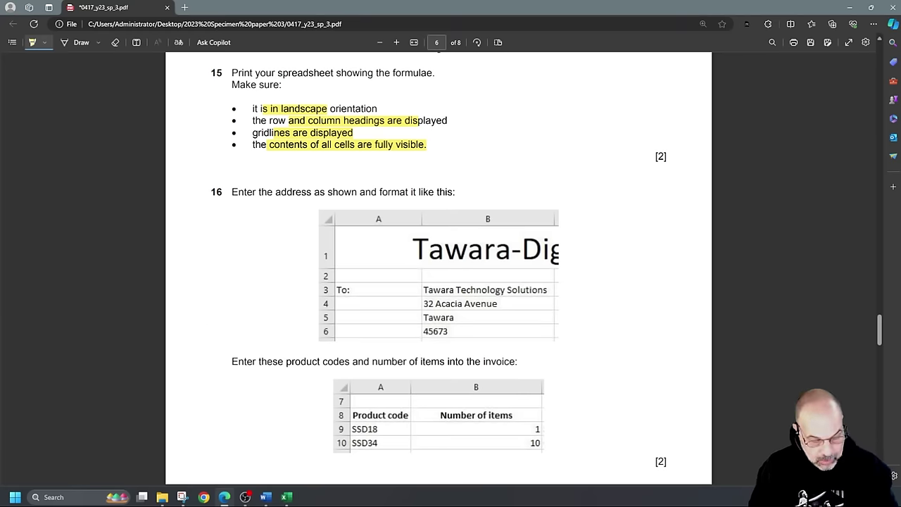
key("alt+Tab")
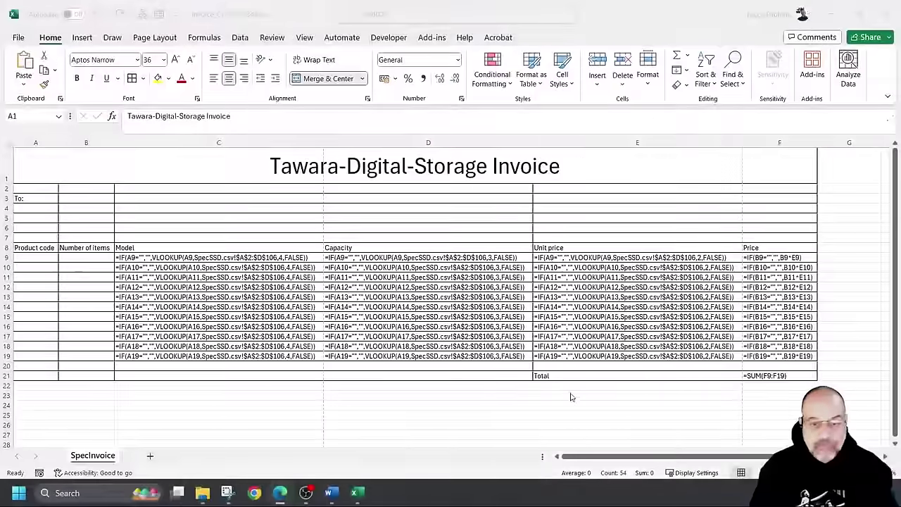
Step: Switch the sheet back to showing values and AutoFit the columns
key("ctrl+a")
left_click(207, 40)
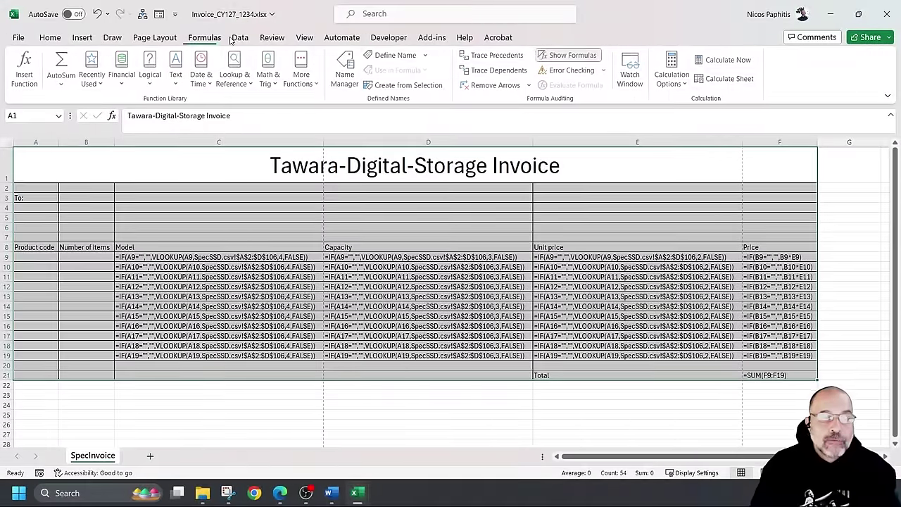
left_click(539, 56)
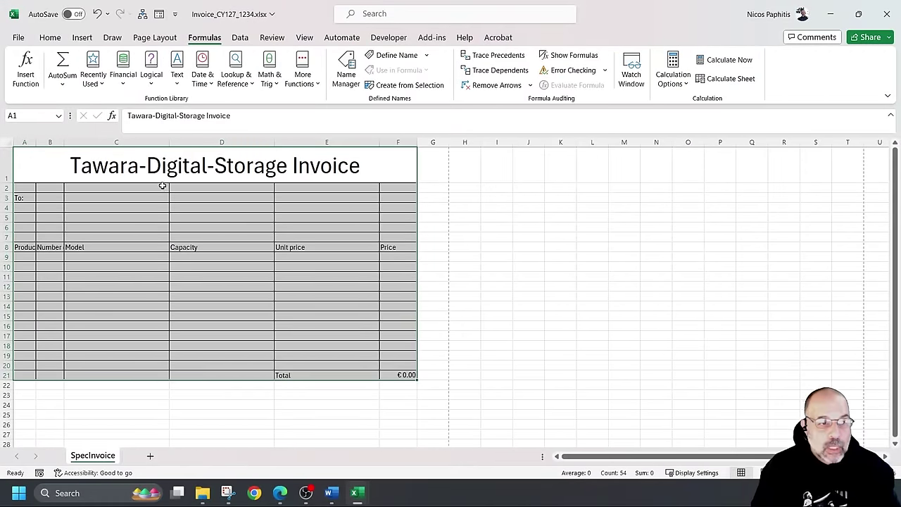
double_click(63, 140)
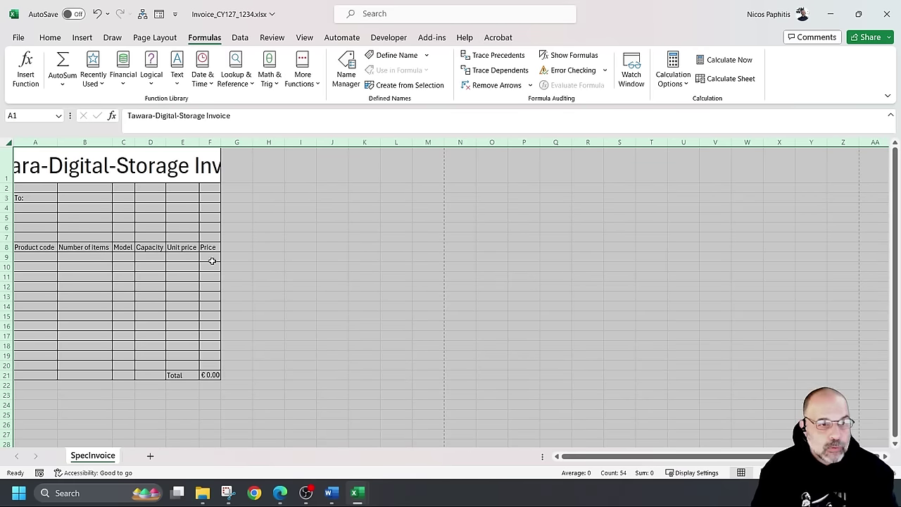
scroll(297, 275, "up", 6)
Step: Enter 'Tawara Technology Solutions' in B3 and widen column B to fit it
left_click(111, 252)
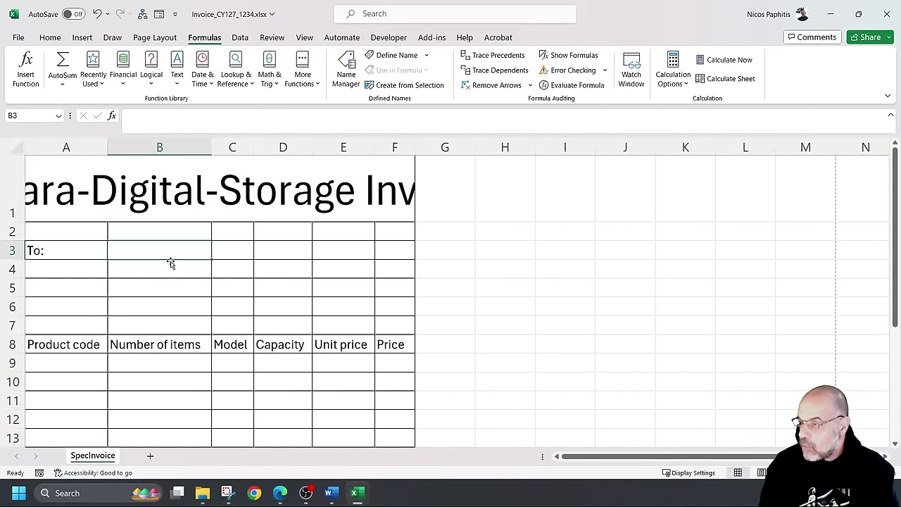
type("Taw")
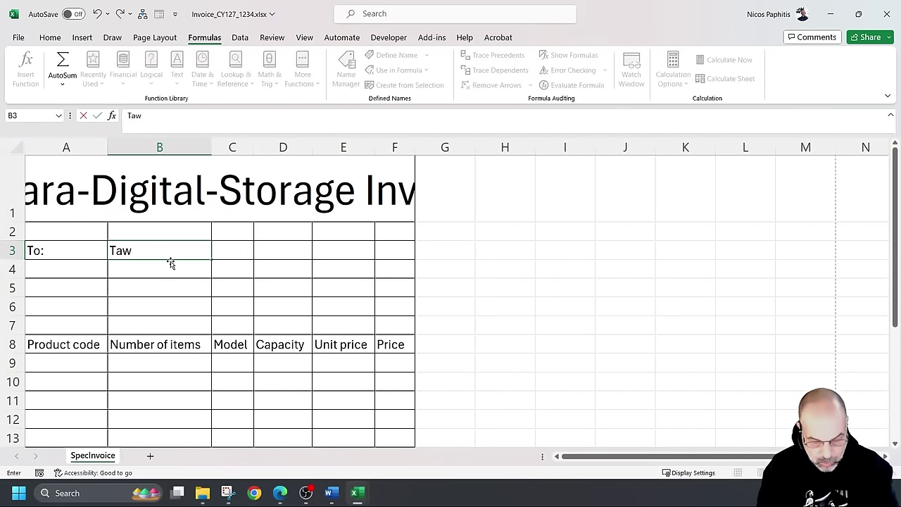
type("ara Techn")
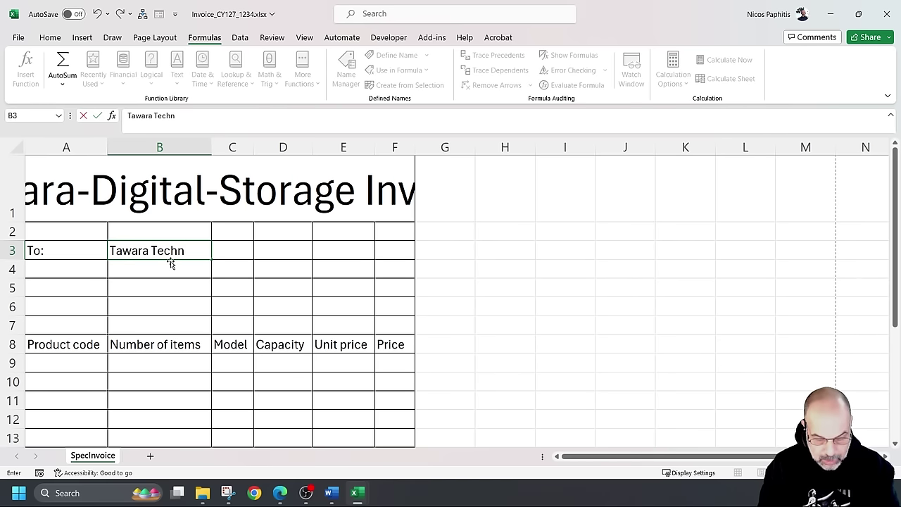
type("ology Solutions")
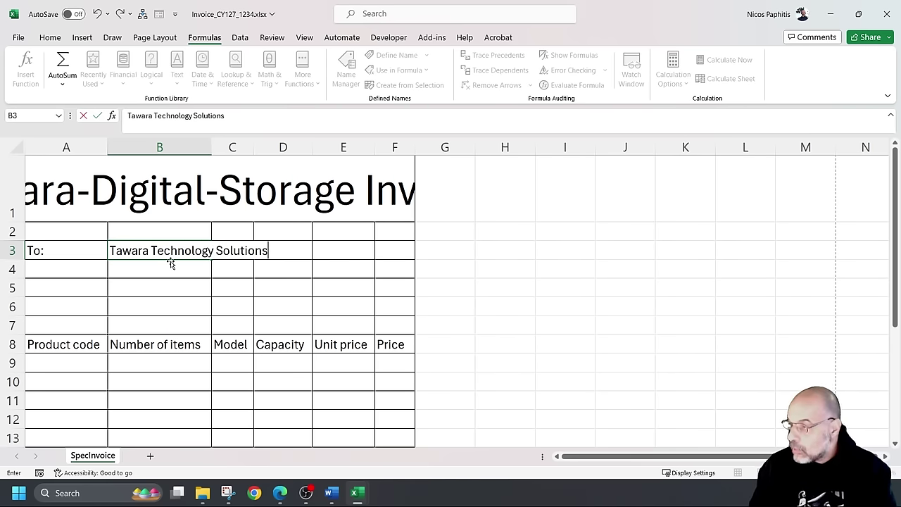
left_click(158, 267)
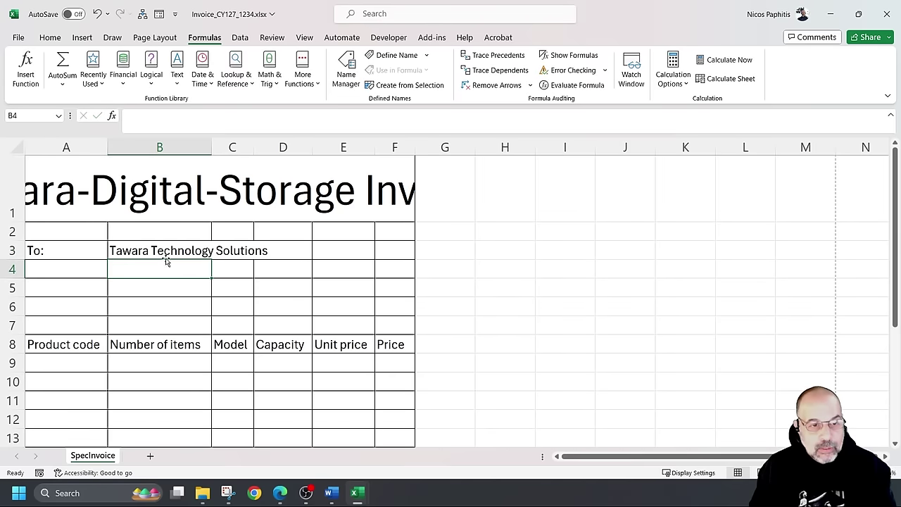
left_click_drag(211, 147, 282, 147)
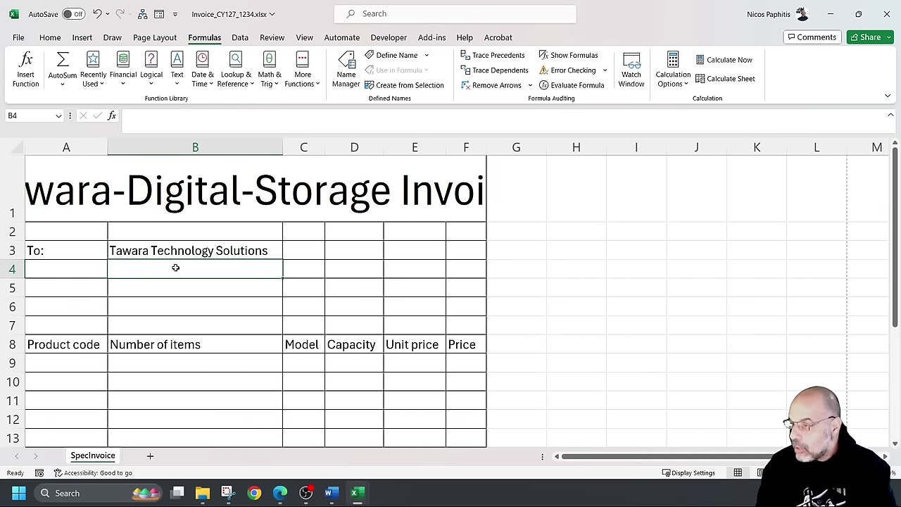
Step: Enter '32 Acacia Avenue' in B4 and 'Tawara' in B5, fixing the AutoComplete, and type 45673 in B6
type("32")
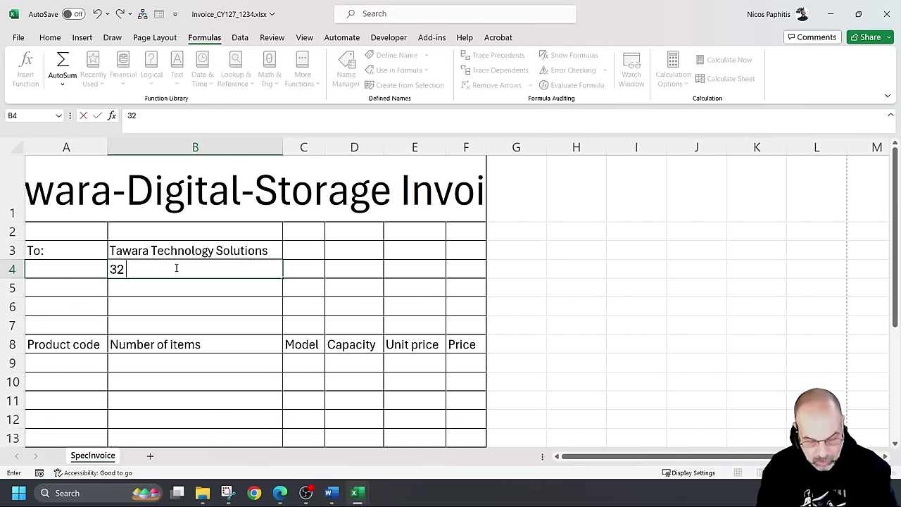
type(" Ac")
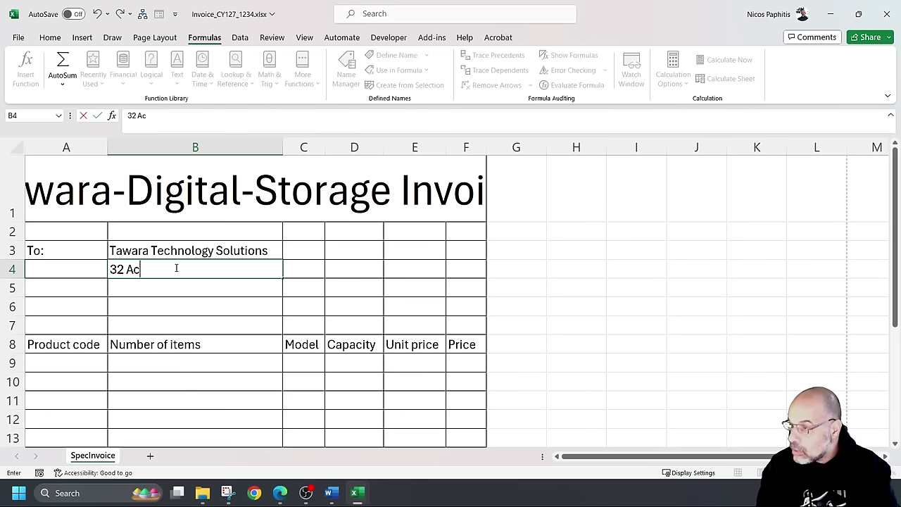
type("acia")
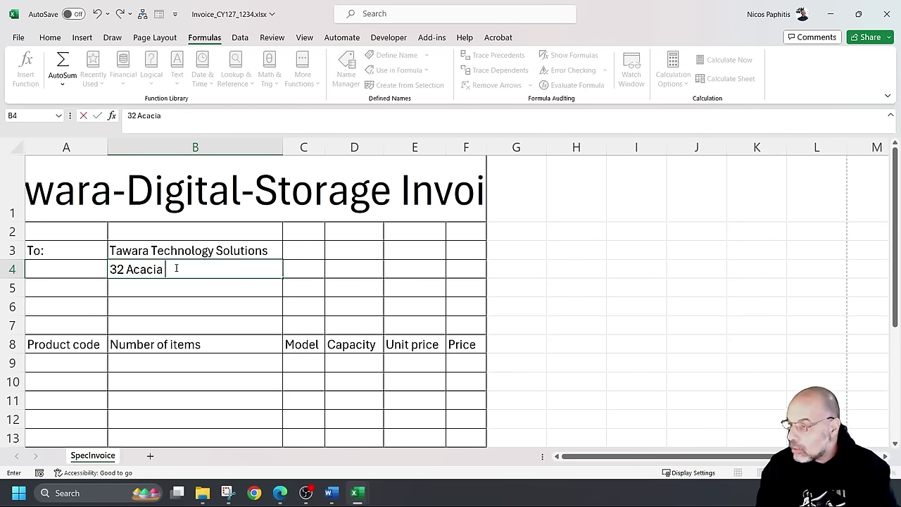
type(" Avenue")
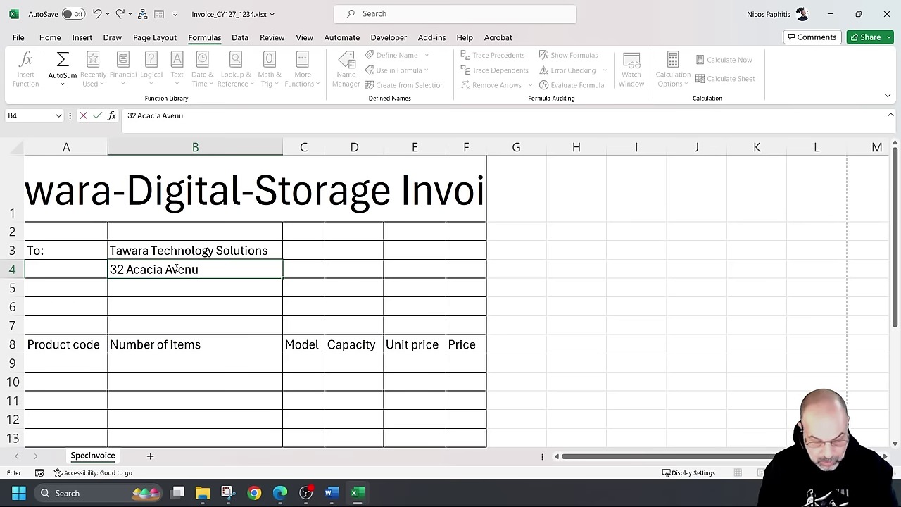
left_click(185, 285)
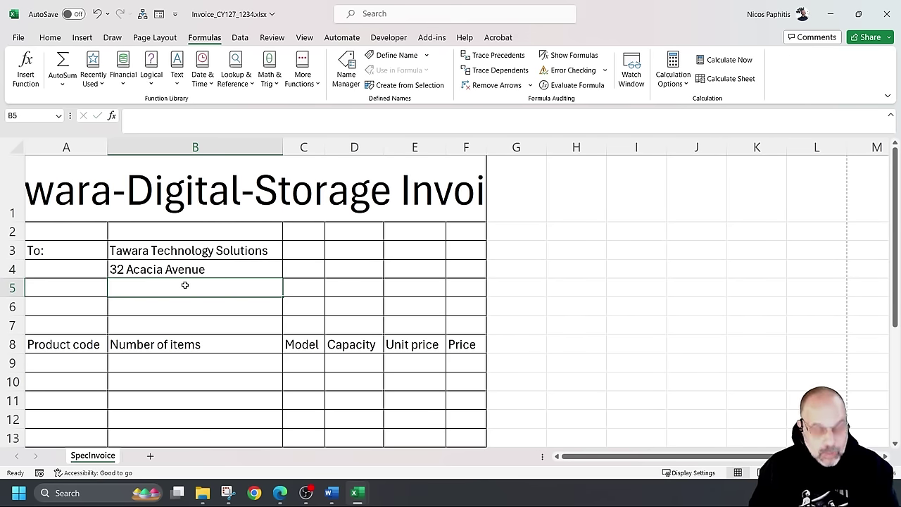
type("Tawara")
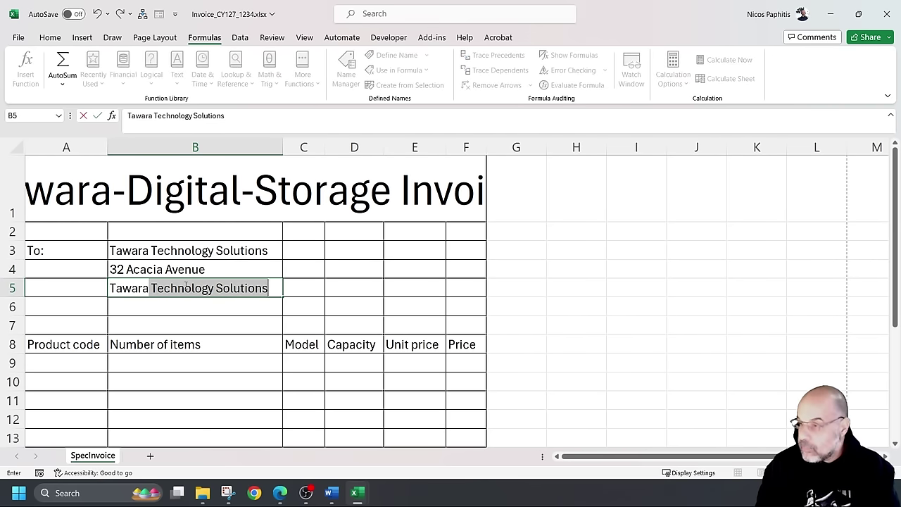
left_click(150, 307)
left_click(151, 288)
double_click(151, 288)
left_click_drag(151, 288, 267, 287)
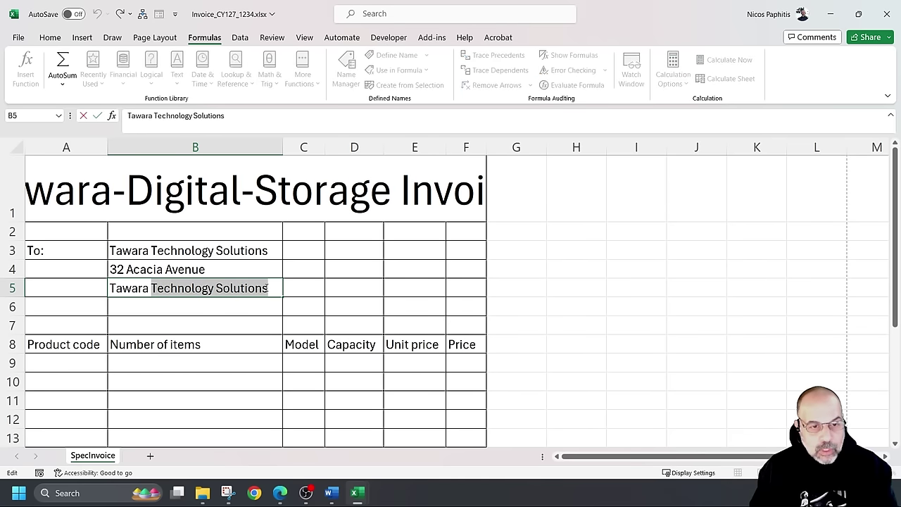
type("s")
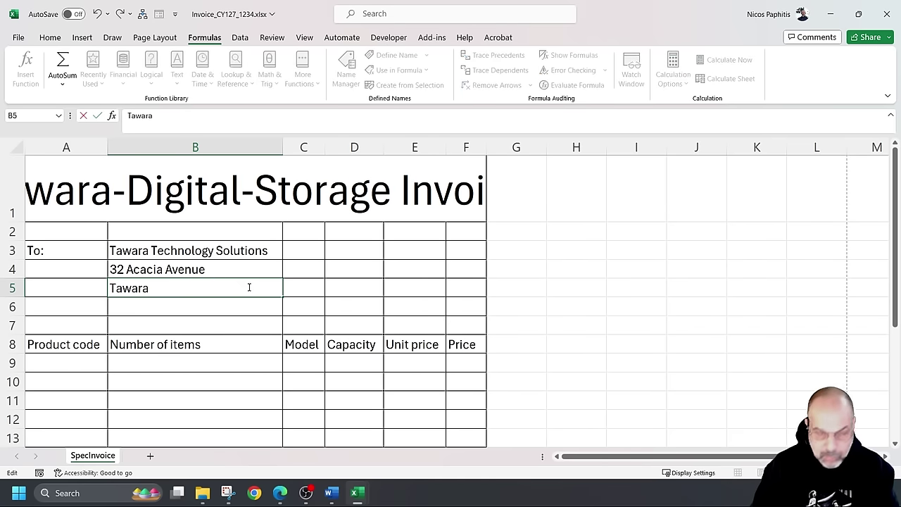
left_click(179, 308)
type("45")
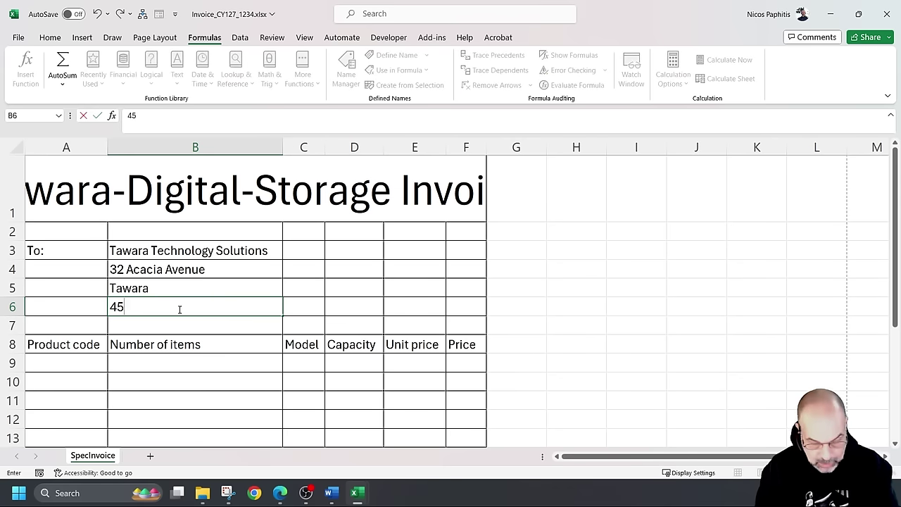
type("673")
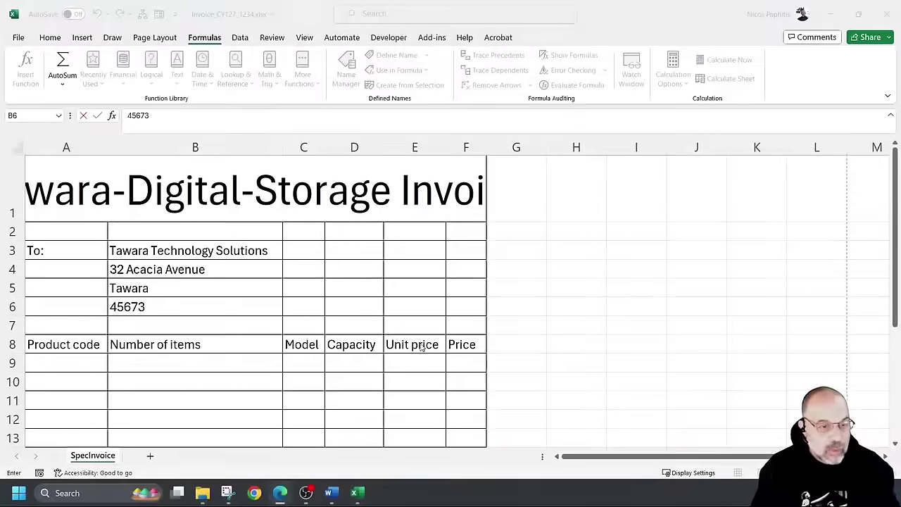
Step: Enter product codes SSD18 and SSD34 in A9:A10 with quantities 1 and 10
left_click(78, 361)
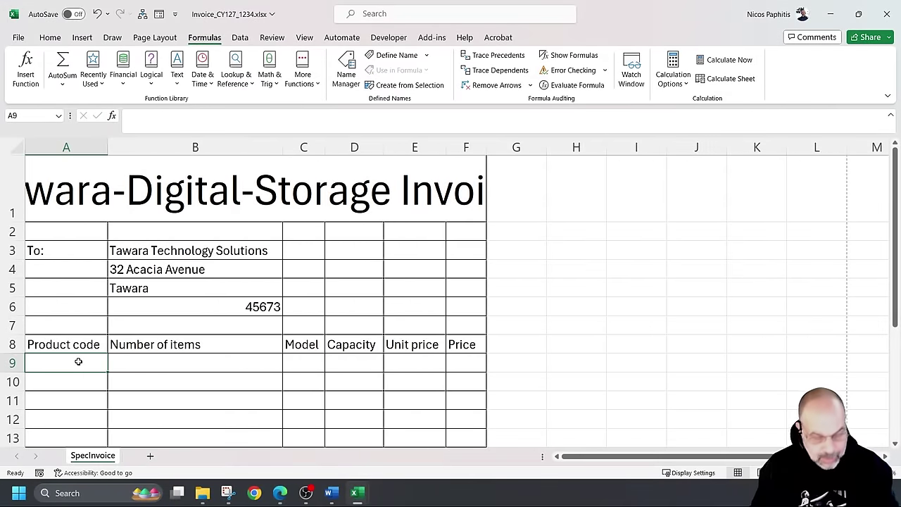
type("SSD")
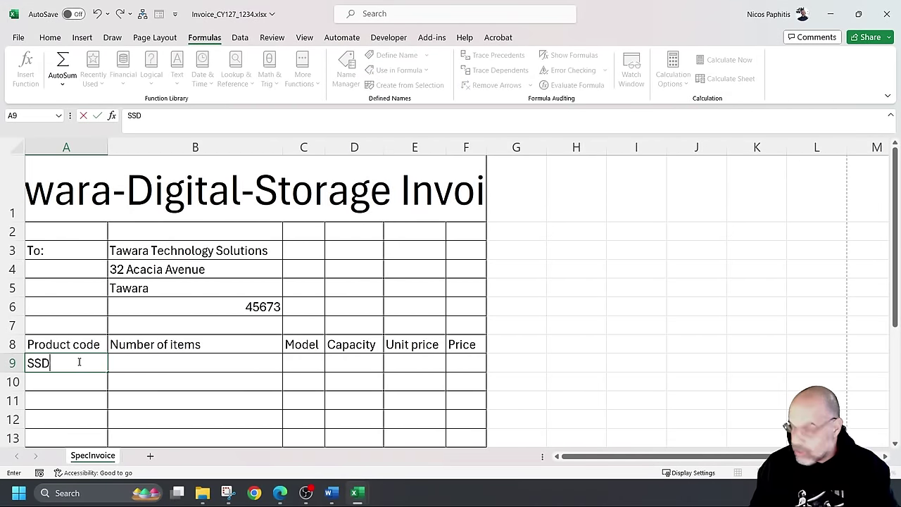
type("18")
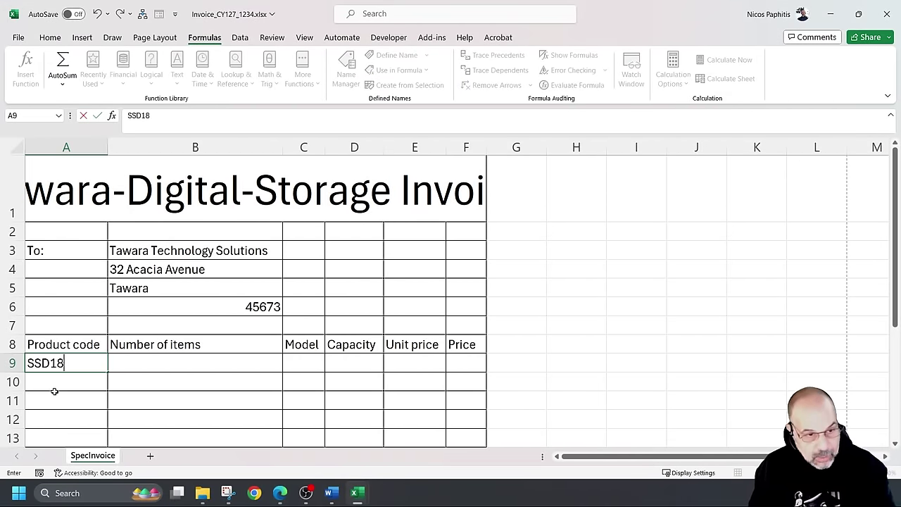
left_click(58, 384)
type("SSD")
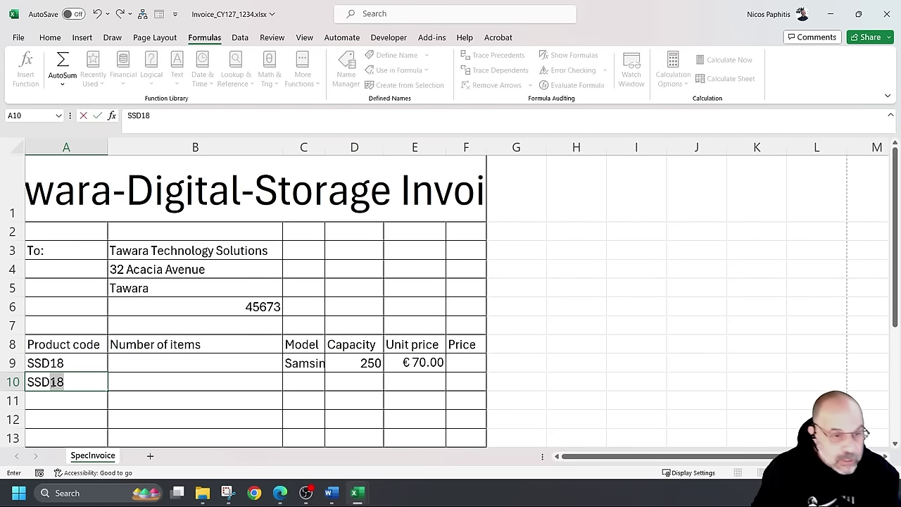
type("34")
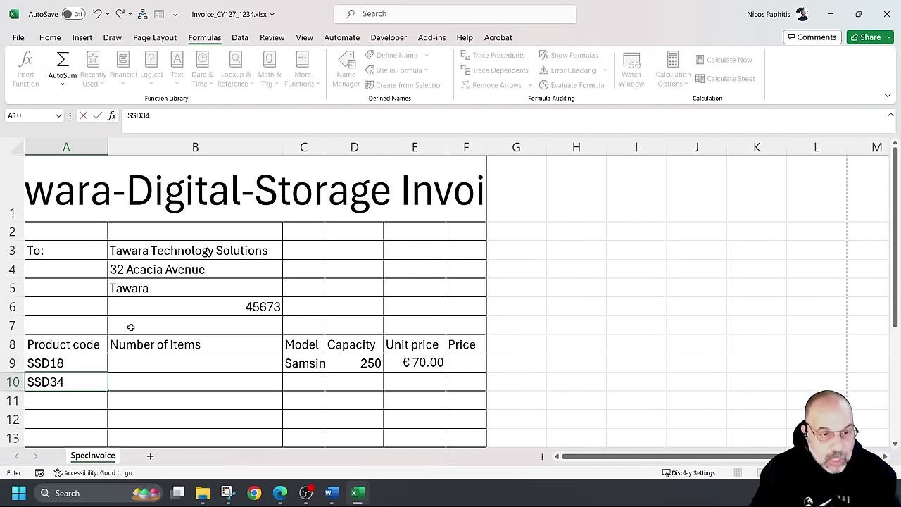
left_click(161, 361)
type("1")
left_click(165, 384)
double_click(192, 387)
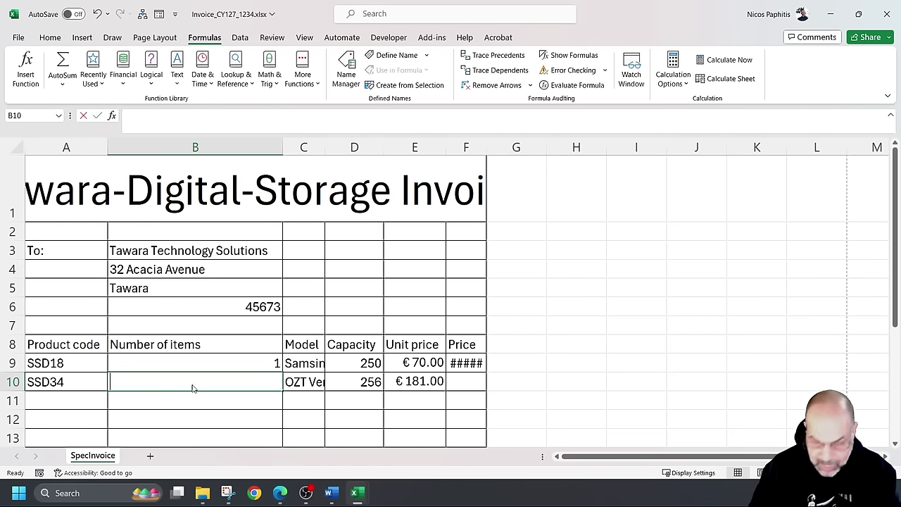
type("10")
left_click(524, 363)
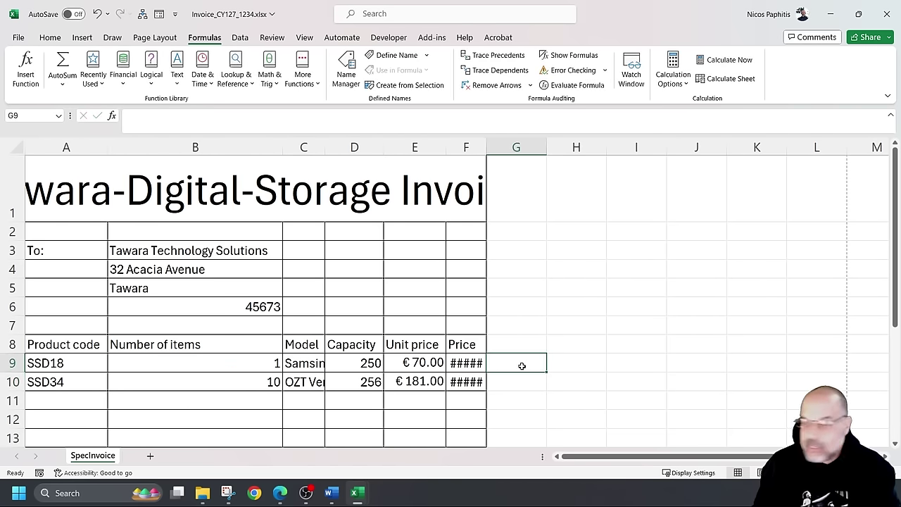
Step: AutoFit every column so the models, prices and title show in full
scroll(515, 346, "down", 1)
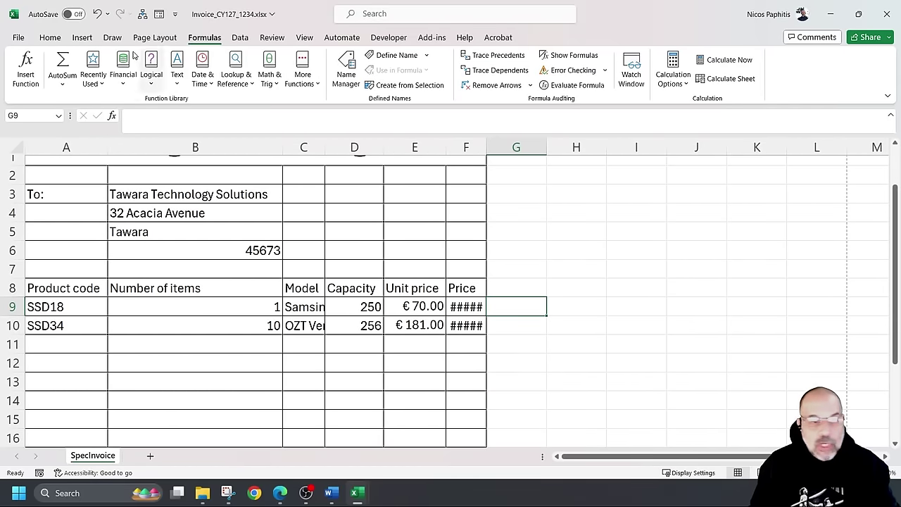
left_click(16, 147)
left_click_drag(282, 146, 281, 146)
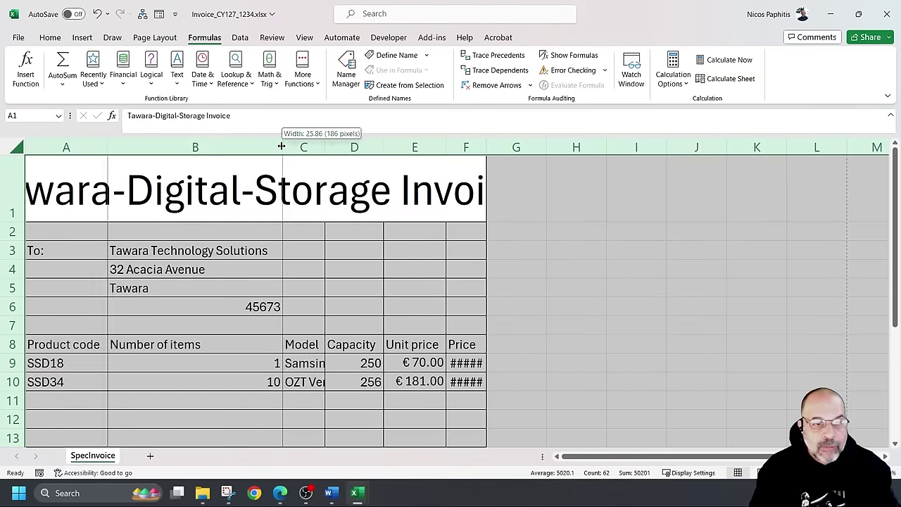
double_click(281, 146)
left_click(644, 308)
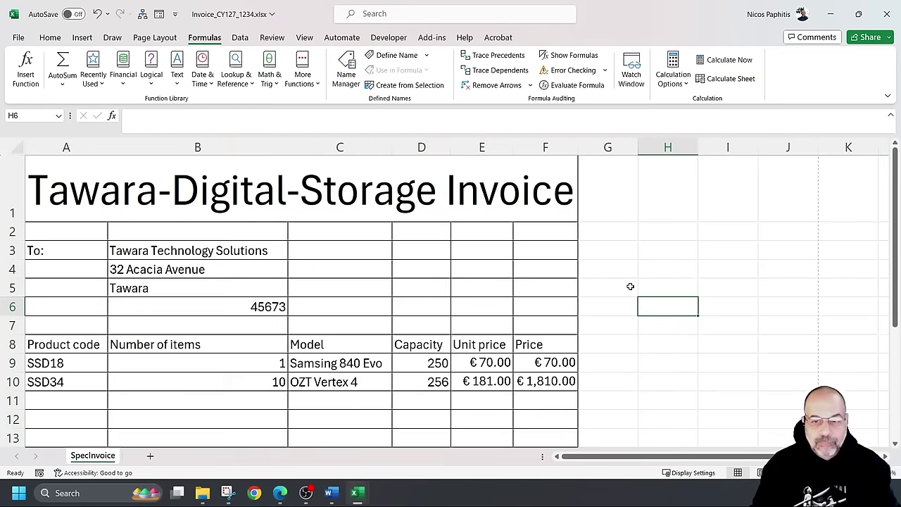
scroll(630, 288, "down", 3)
scroll(631, 286, "up", 3)
scroll(630, 285, "down", 2)
scroll(630, 285, "down", 1)
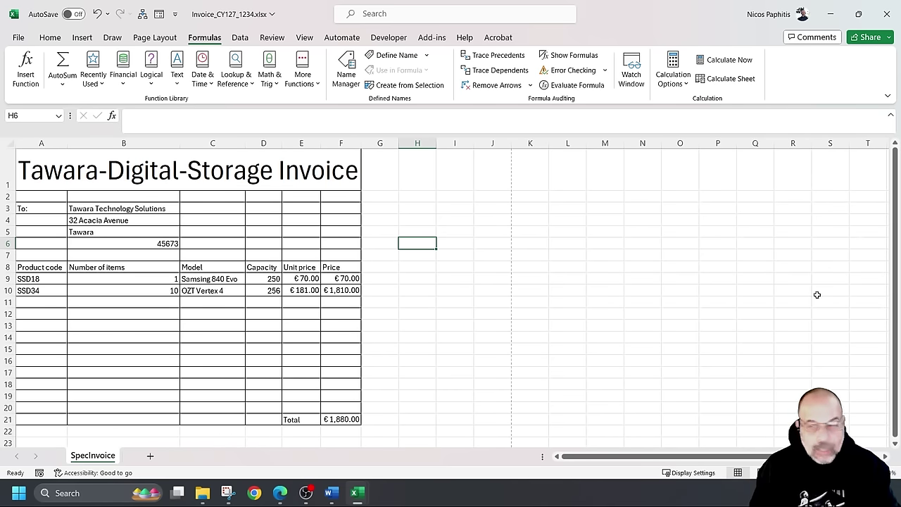
key("alt+Tab")
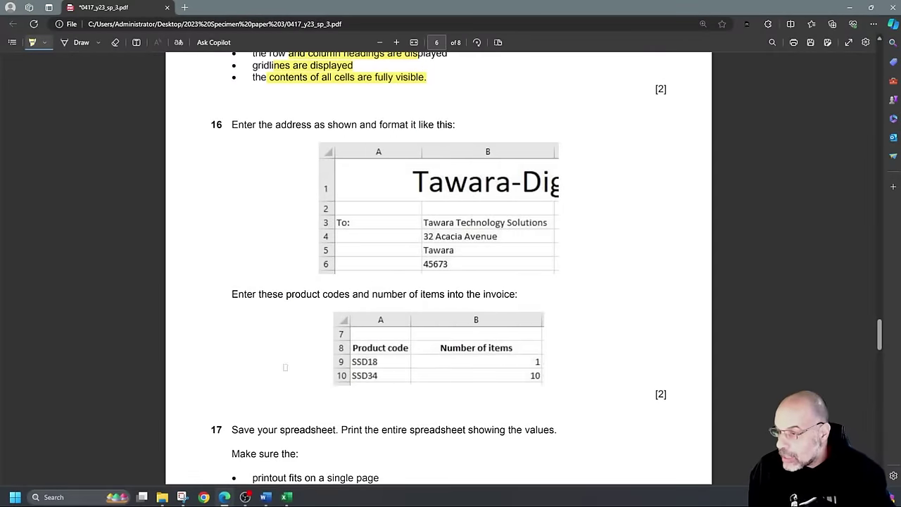
Step: Highlight question 17's single-page, all-cells-visible, no-gridlines and no-headings requirements
scroll(282, 365, "down", 3)
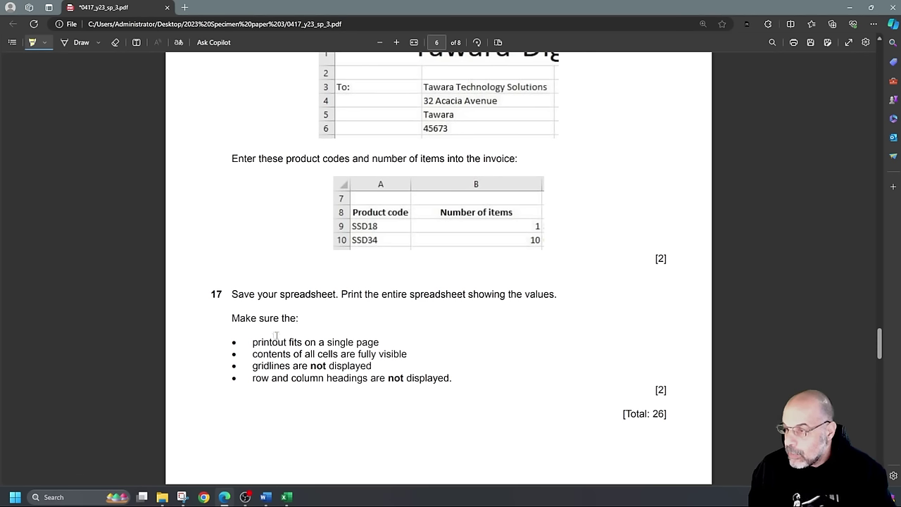
left_click_drag(289, 343, 366, 342)
left_click_drag(313, 354, 407, 354)
left_click_drag(280, 366, 371, 366)
left_click_drag(262, 378, 453, 379)
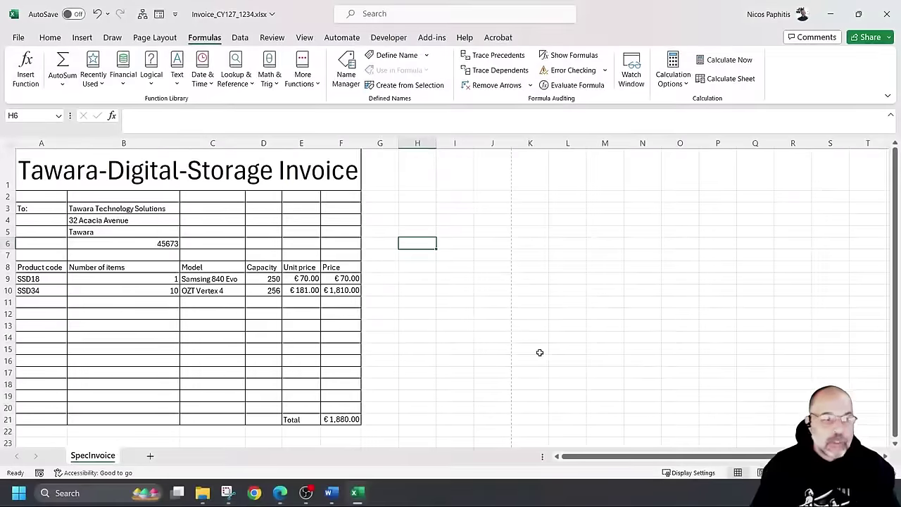
left_click_drag(47, 143, 335, 160)
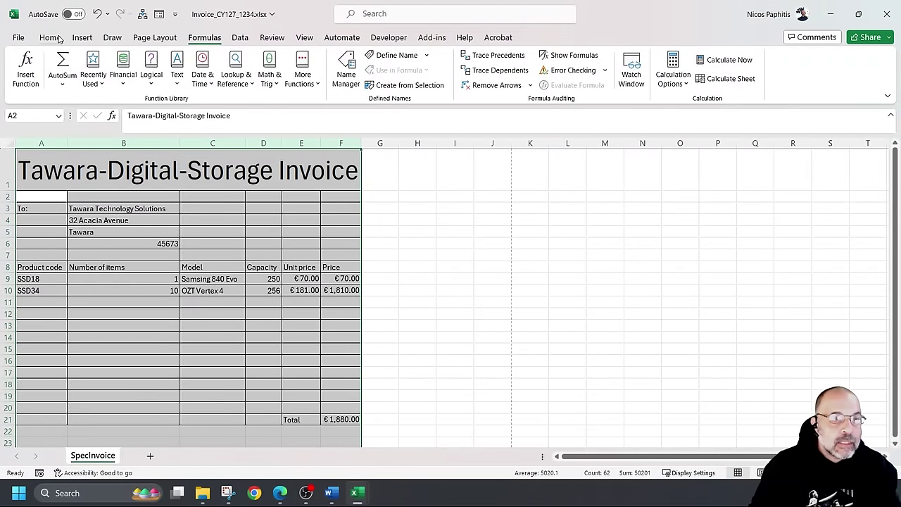
Step: Set columns A–F to No Border, then select the invoice range A1:F21
left_click(57, 38)
left_click(143, 78)
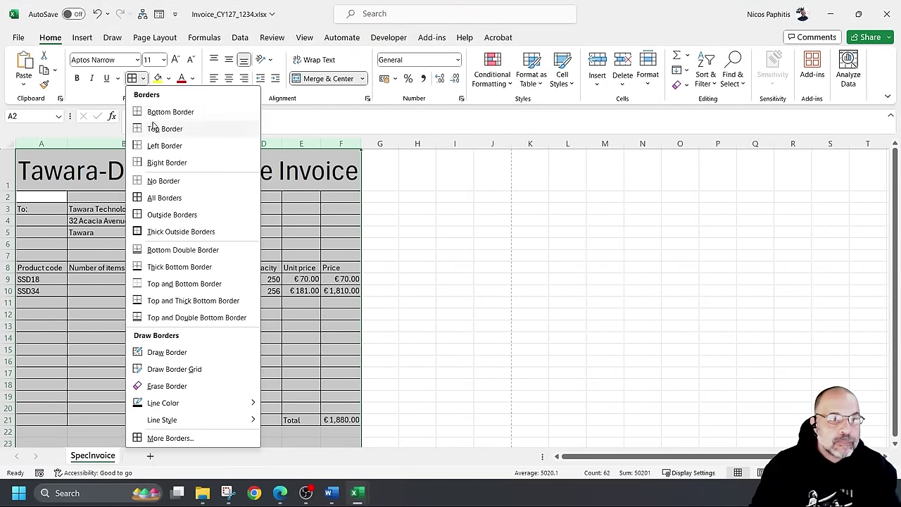
left_click(166, 183)
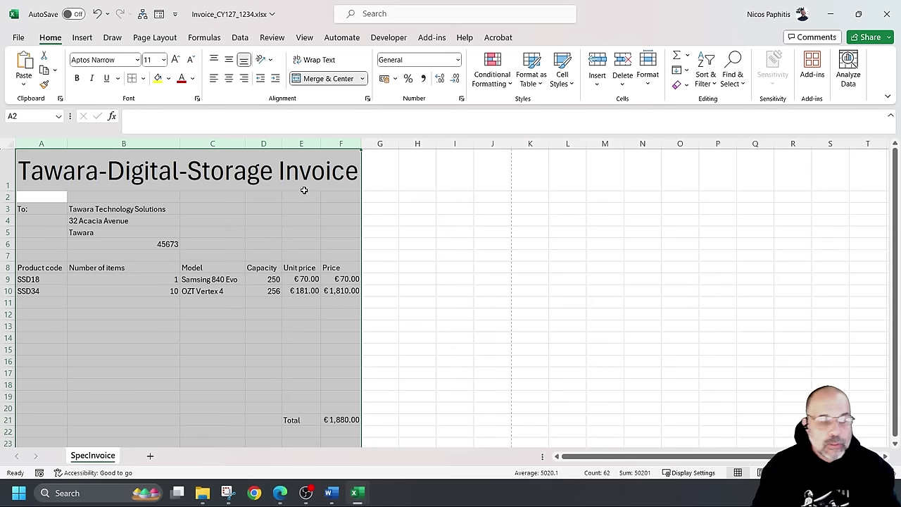
left_click(422, 232)
left_click_drag(47, 184, 305, 408)
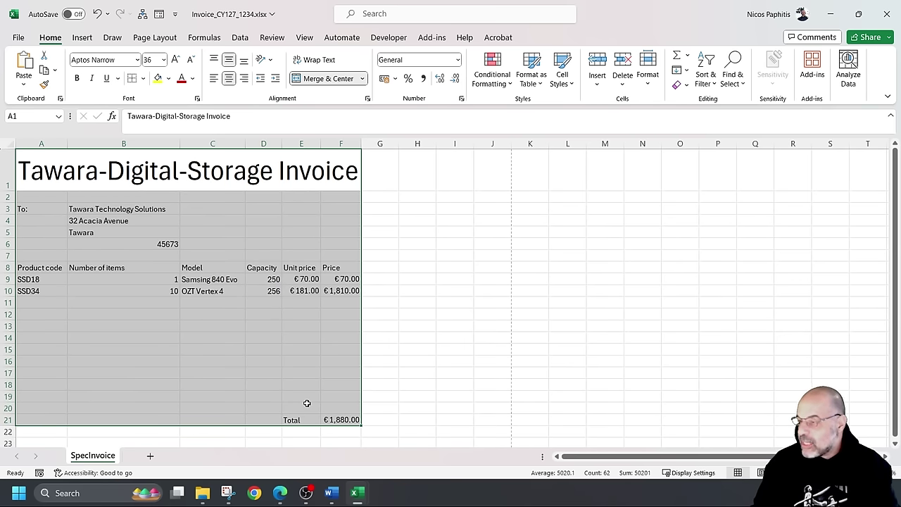
left_click(15, 41)
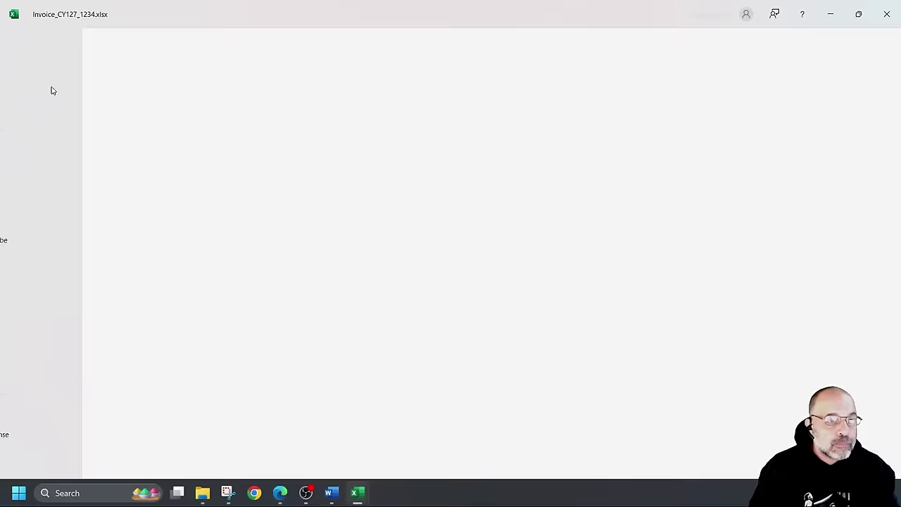
Step: Turn off printed row and column headings in Page Setup from the print preview
left_click(35, 273)
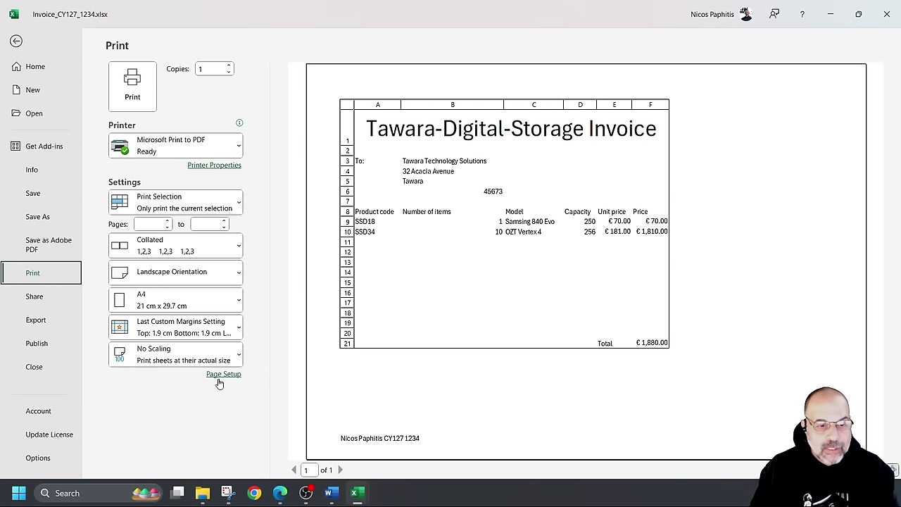
left_click(215, 376)
left_click(651, 88)
left_click(529, 202)
left_click(530, 202)
left_click(748, 310)
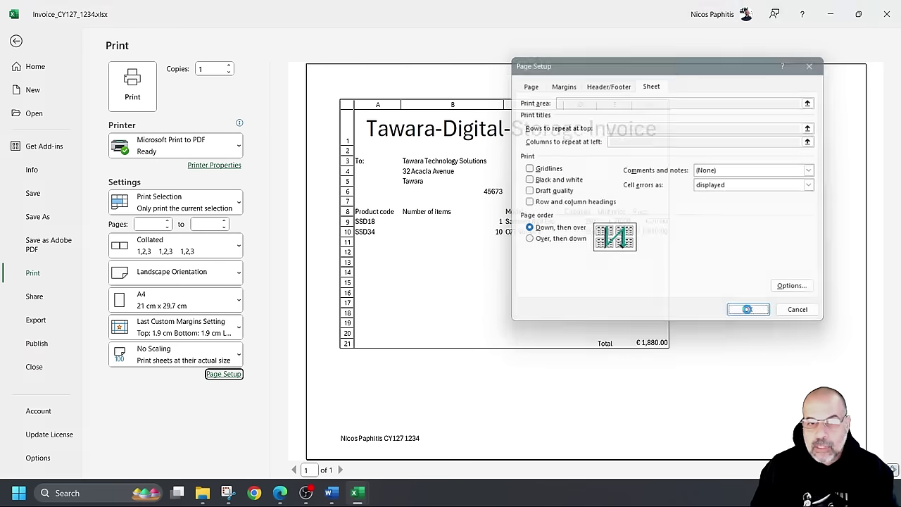
Step: Set portrait orientation and Print Active Sheets, then return to the invoice with the range deselected
left_click(190, 273)
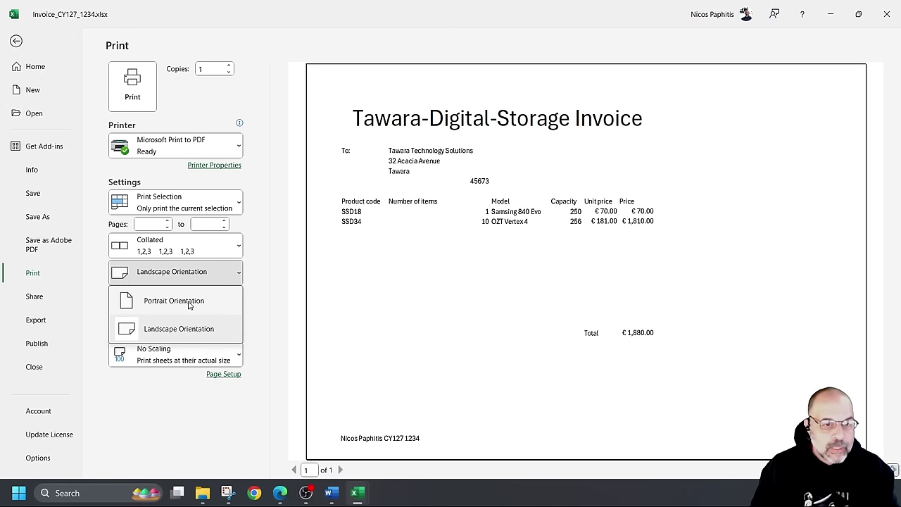
left_click(194, 301)
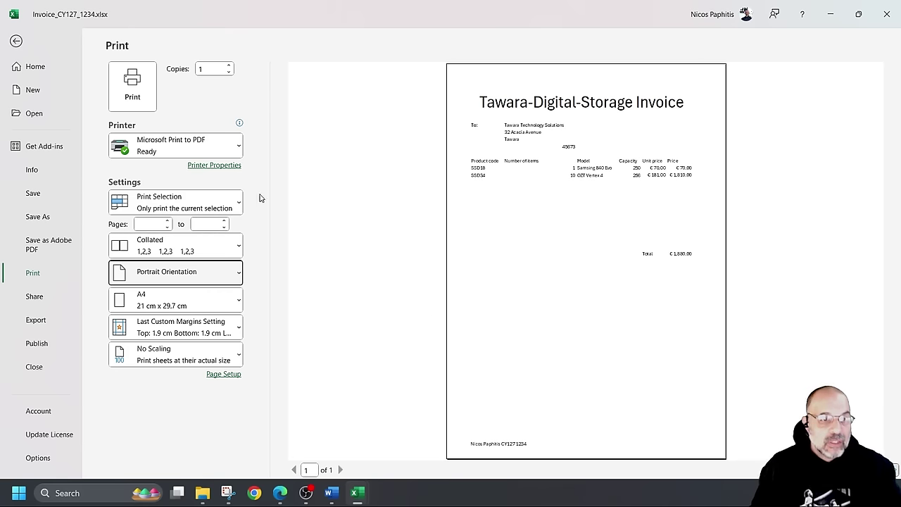
left_click(196, 201)
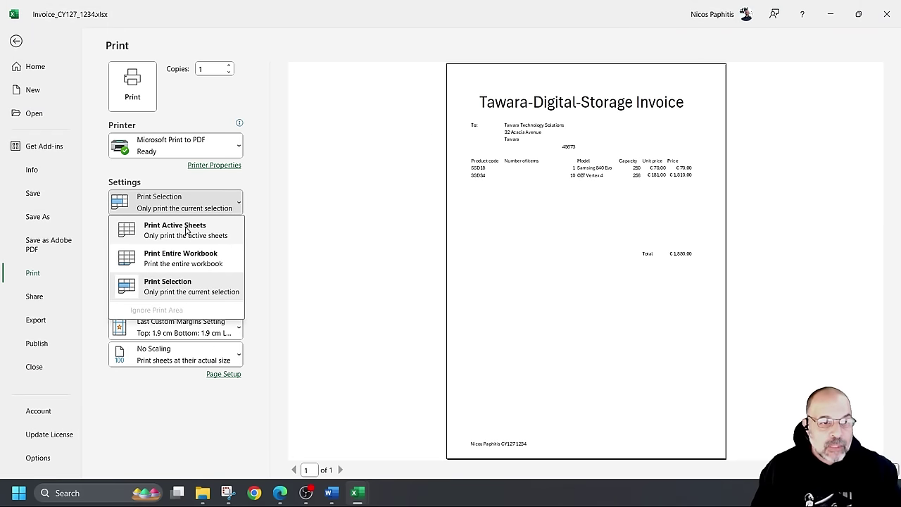
left_click(186, 231)
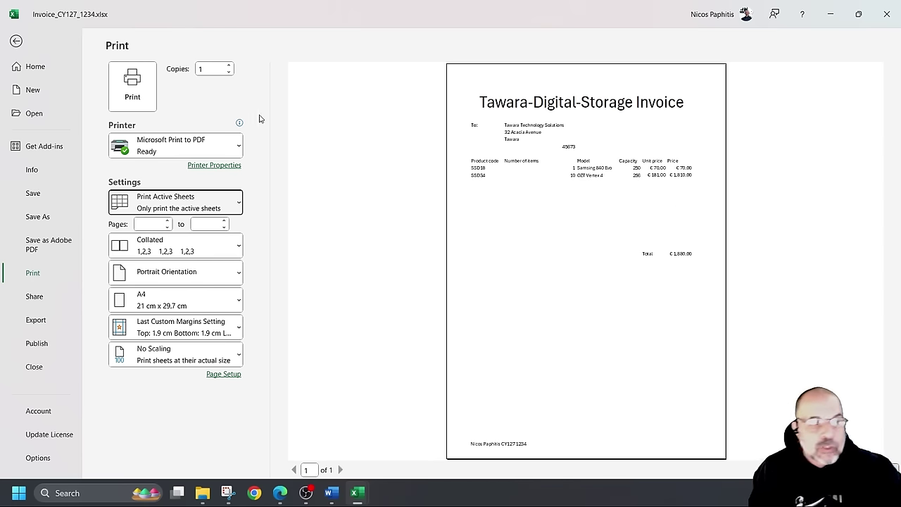
left_click(15, 41)
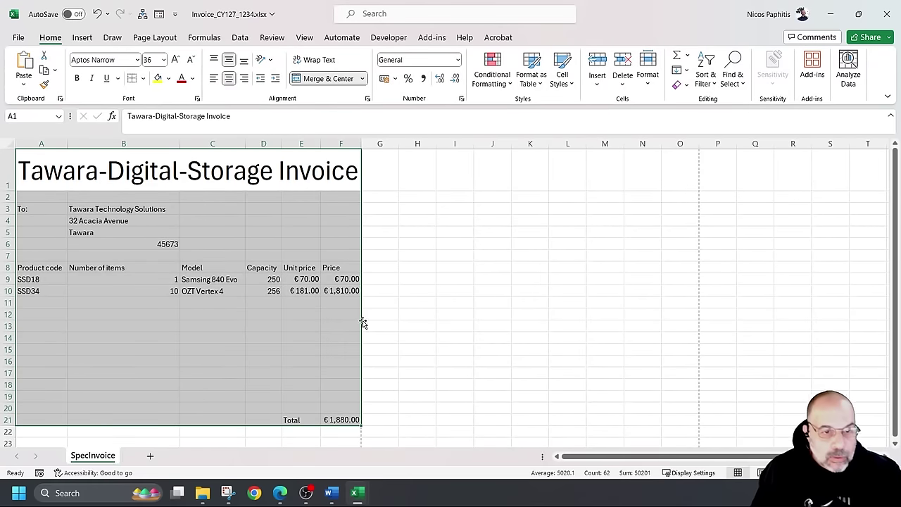
left_click(213, 278)
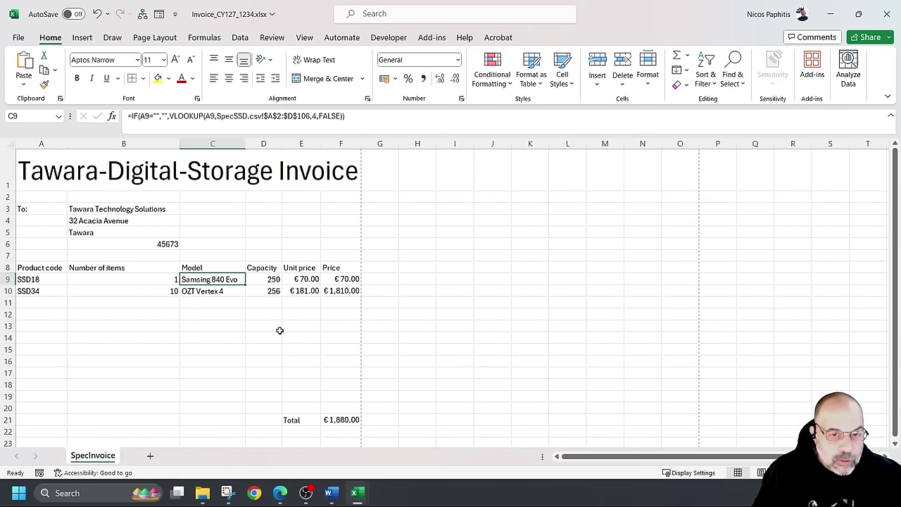
Step: Print the invoice with Microsoft Print to PDF, saving it as 'ssheet 17' in 2023 Specimen paper 3
left_click(18, 37)
left_click(42, 274)
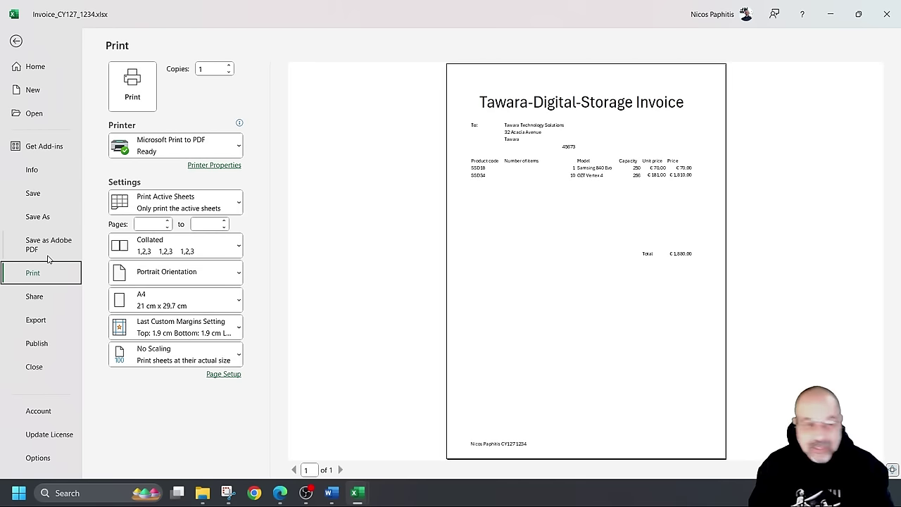
left_click(137, 86)
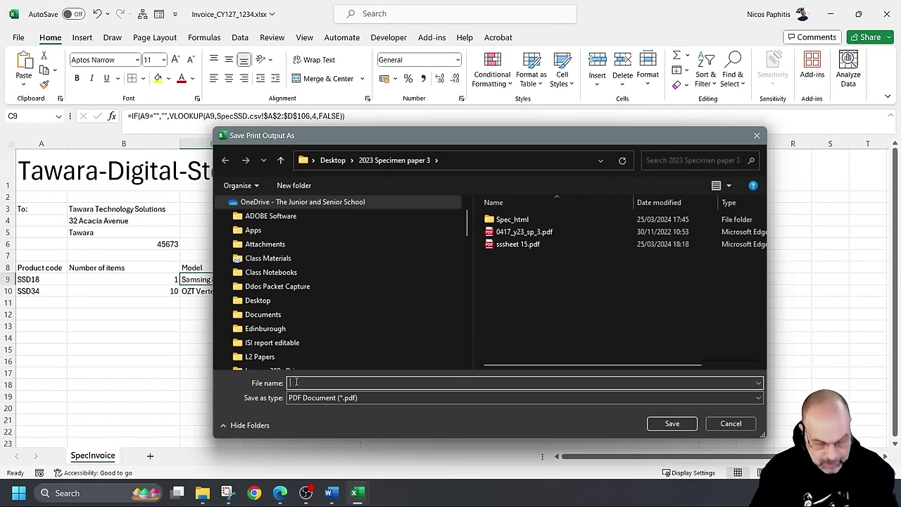
type("sheet 17")
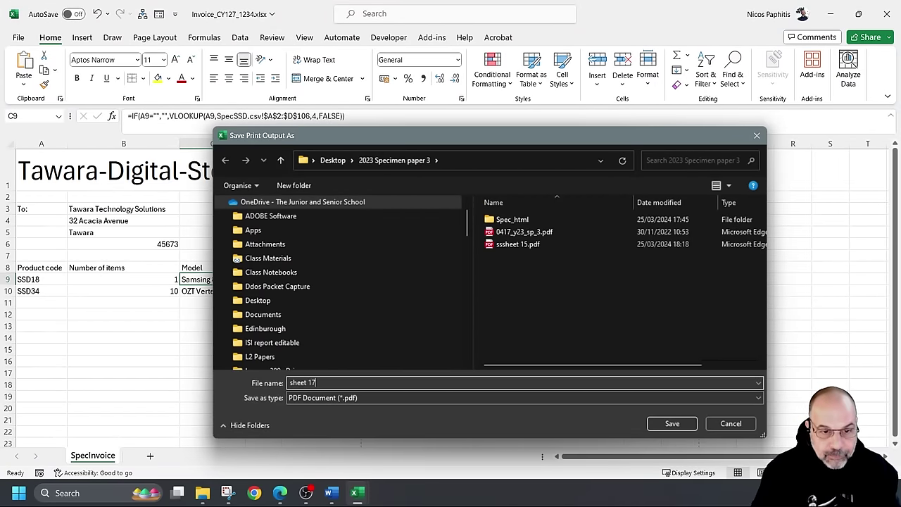
type("s")
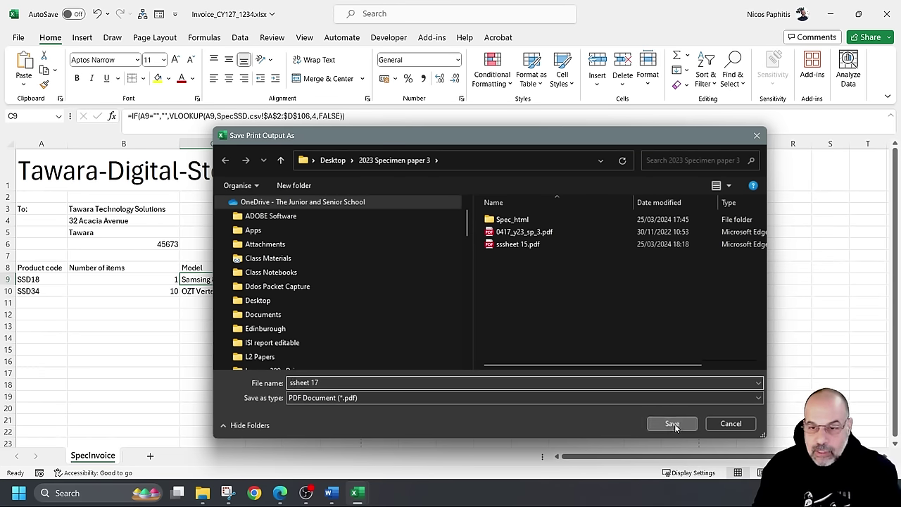
left_click(671, 422)
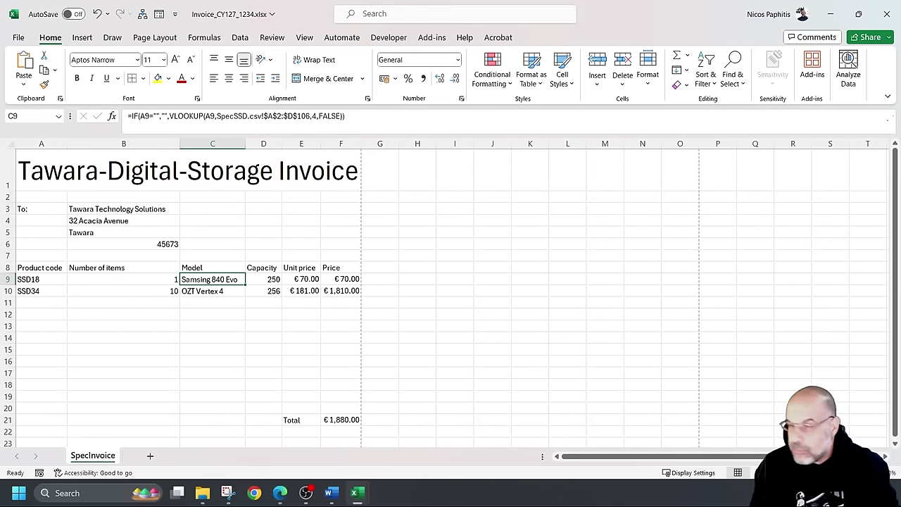
key("alt+Tab")
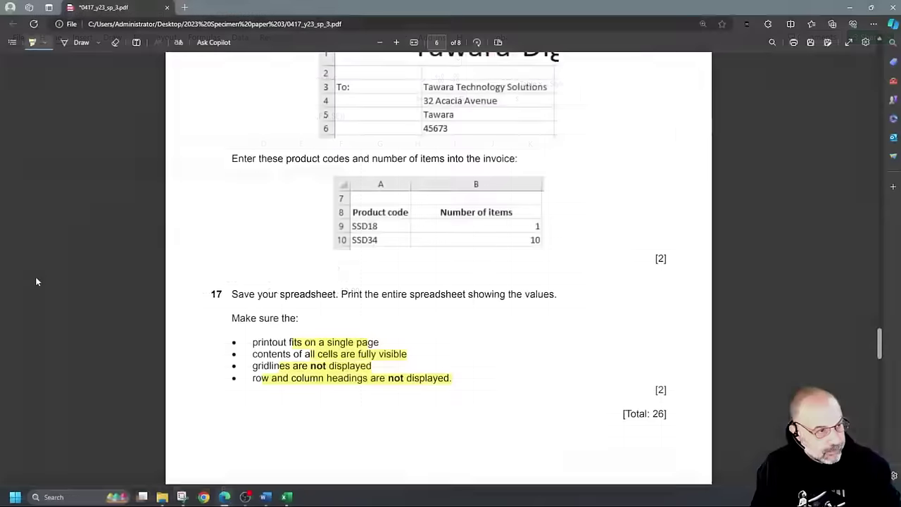
Step: Highlight the two Task 4 lines on saving and printing the Evidence Document
scroll(190, 264, "down", 5)
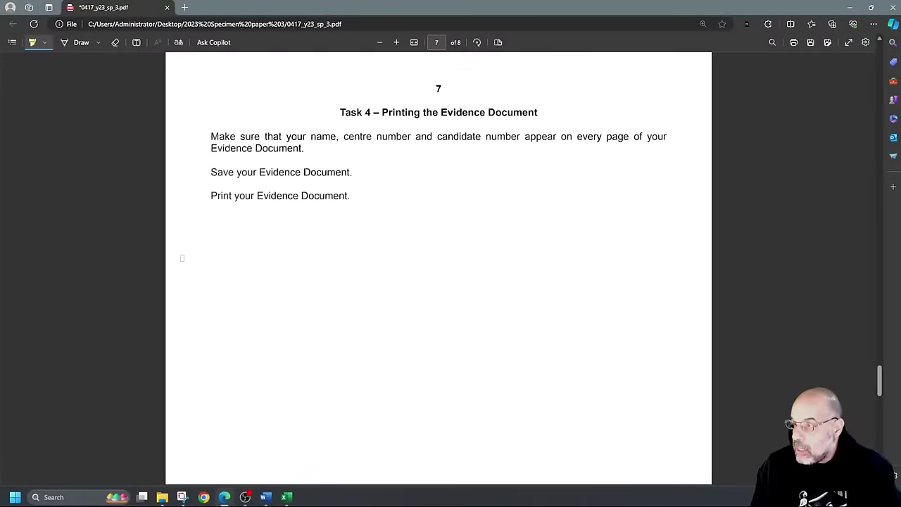
scroll(182, 258, "up", 1)
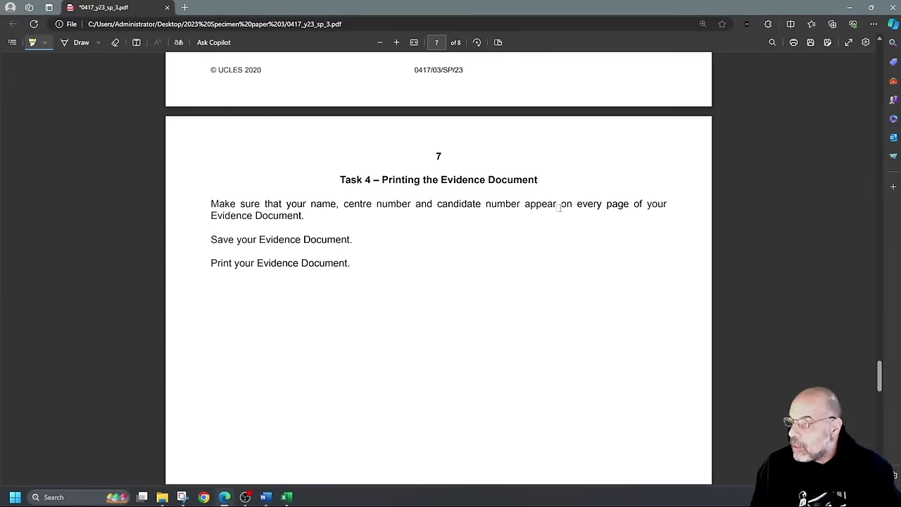
left_click_drag(223, 239, 350, 240)
left_click_drag(224, 263, 341, 261)
scroll(340, 260, "down", 8)
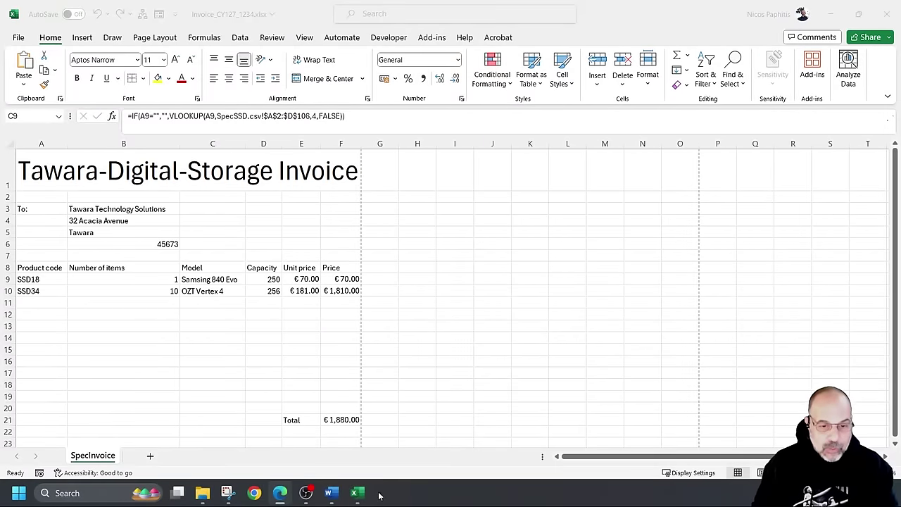
Step: Delete the blank final page of SpecEvidence1234.docx and save the document
left_click(329, 492)
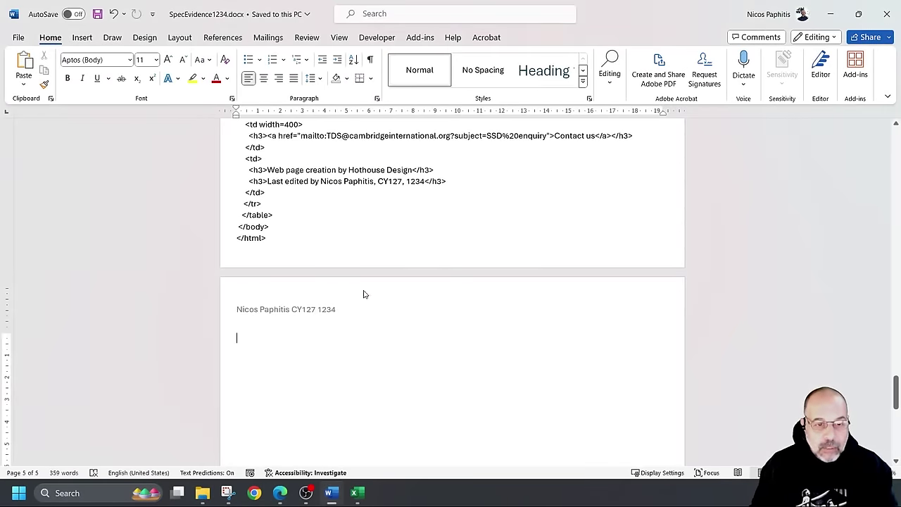
key("BackSpace")
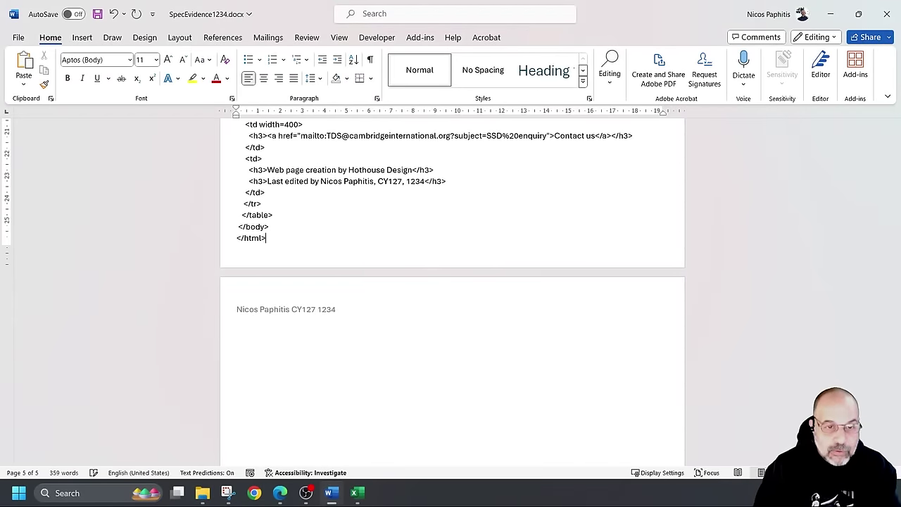
scroll(366, 328, "up", 5)
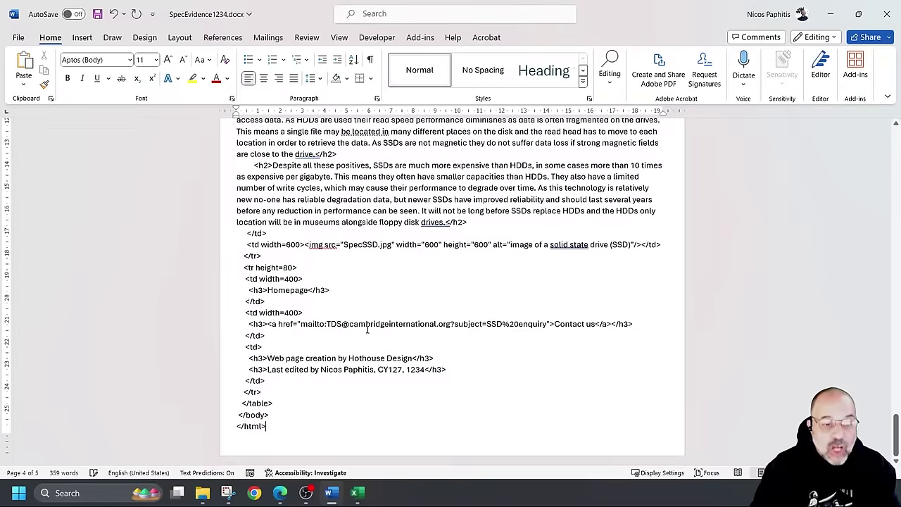
scroll(471, 239, "up", 20)
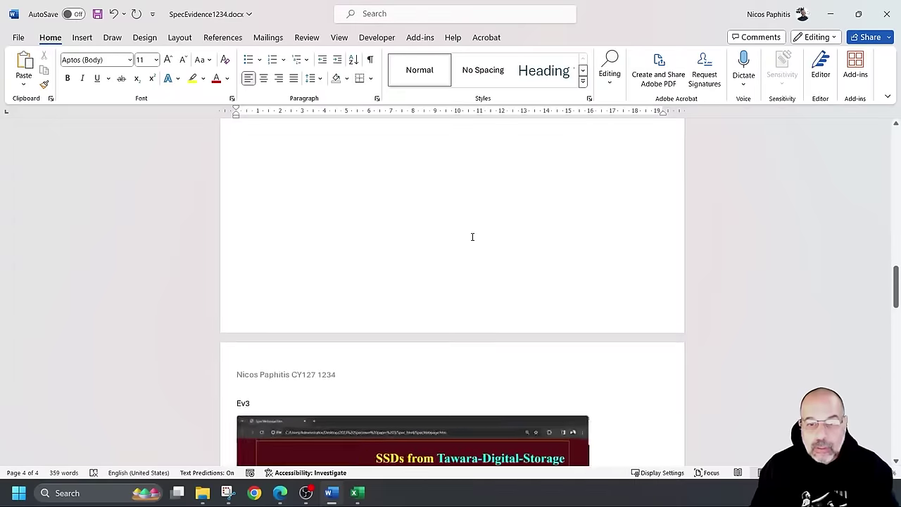
scroll(477, 232, "up", 12)
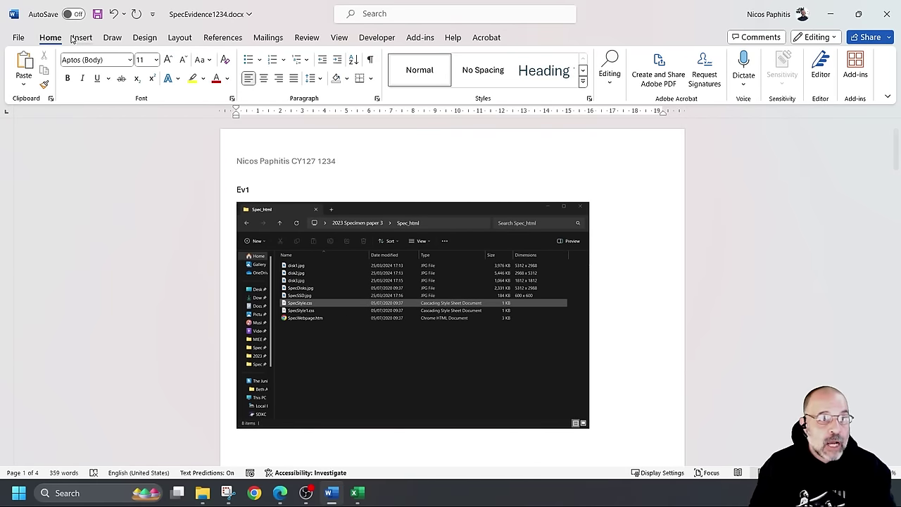
left_click(98, 16)
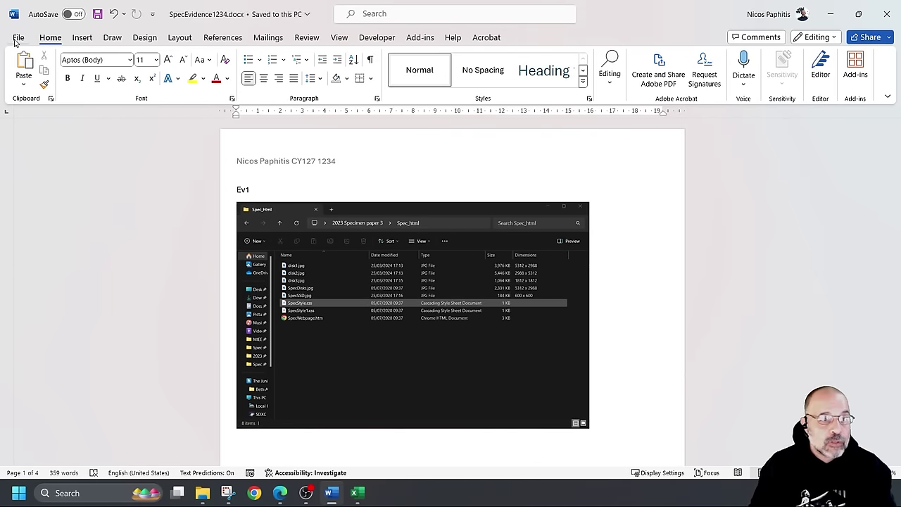
Step: Print the evidence document with Microsoft Print to PDF as 'evidence'
left_click(18, 37)
left_click(34, 273)
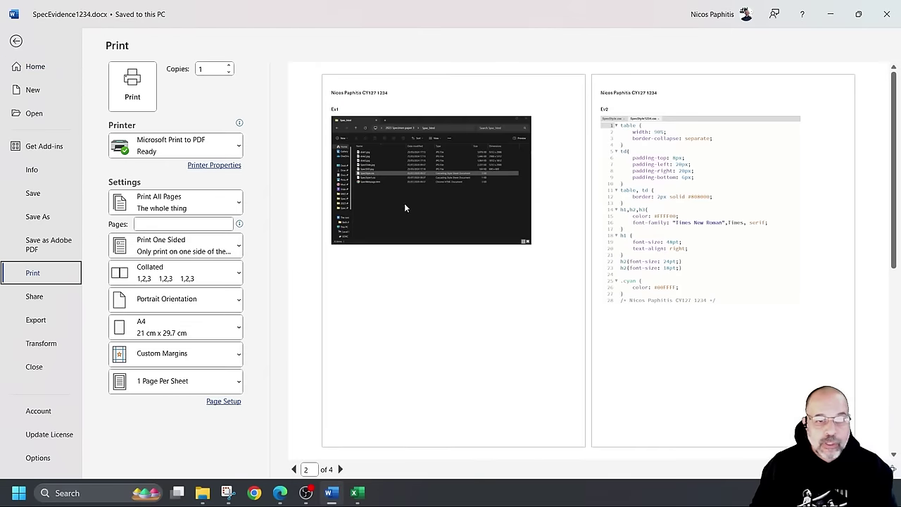
left_click(131, 81)
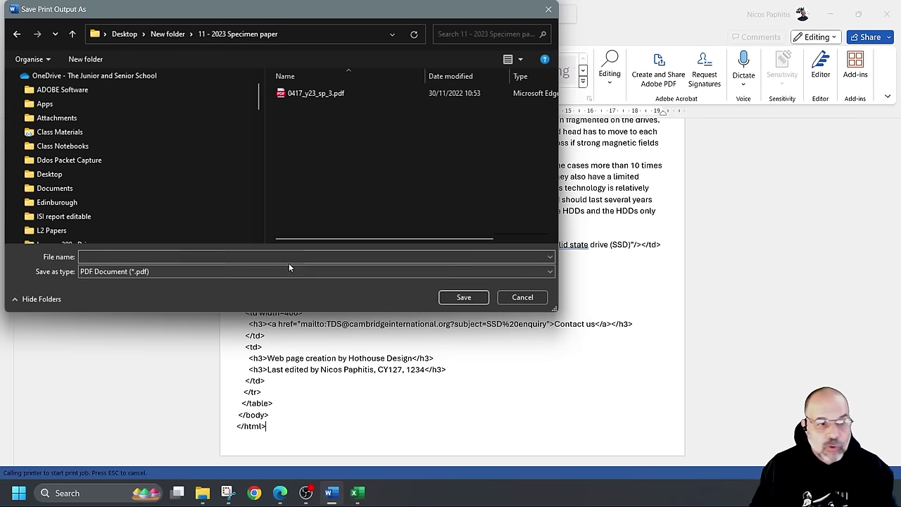
type("evidence")
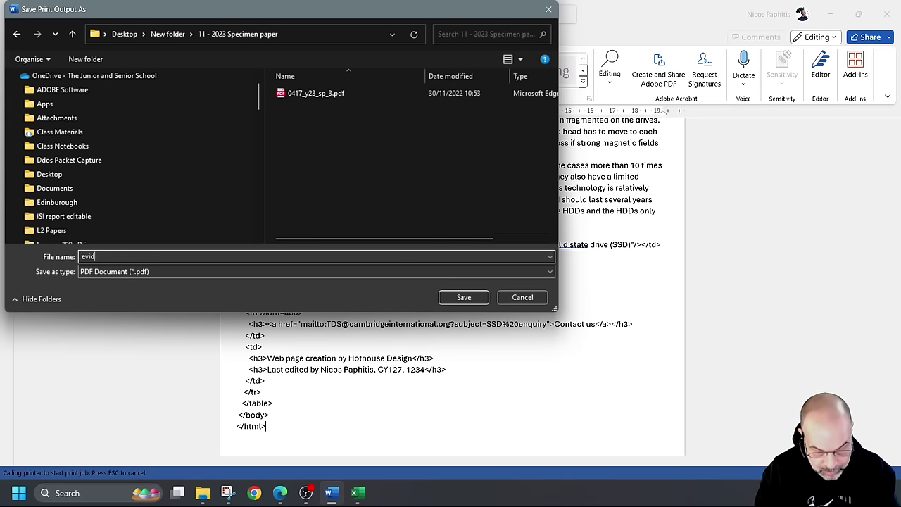
key("Return")
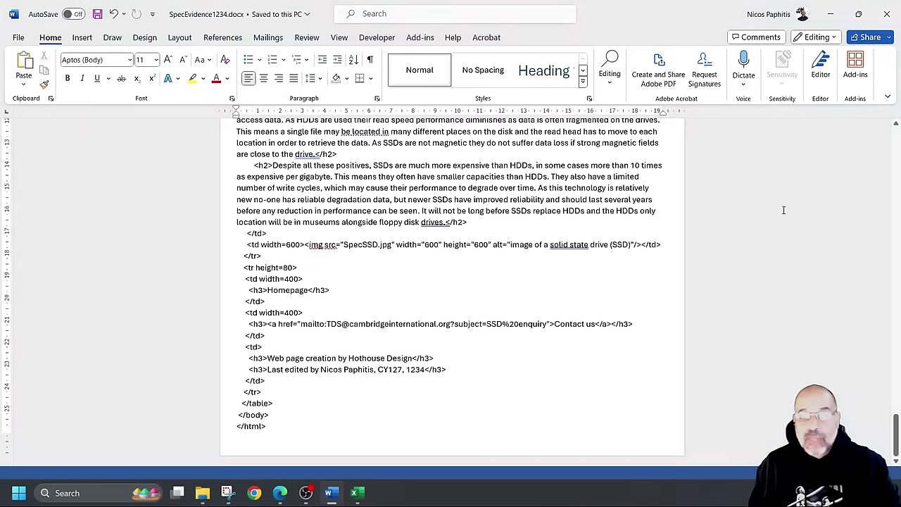